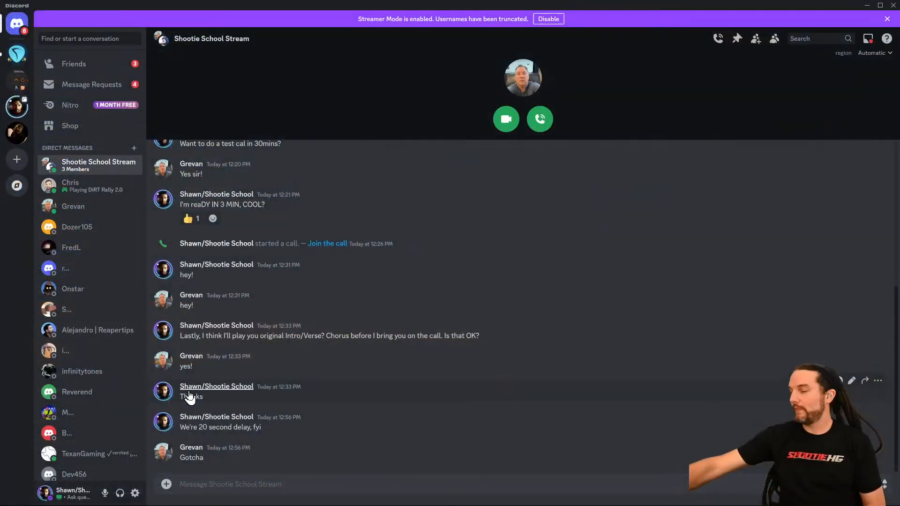
Switch to REAPER and play back the soloed War Is War_12_13_24 mix.
key("alt+Tab")
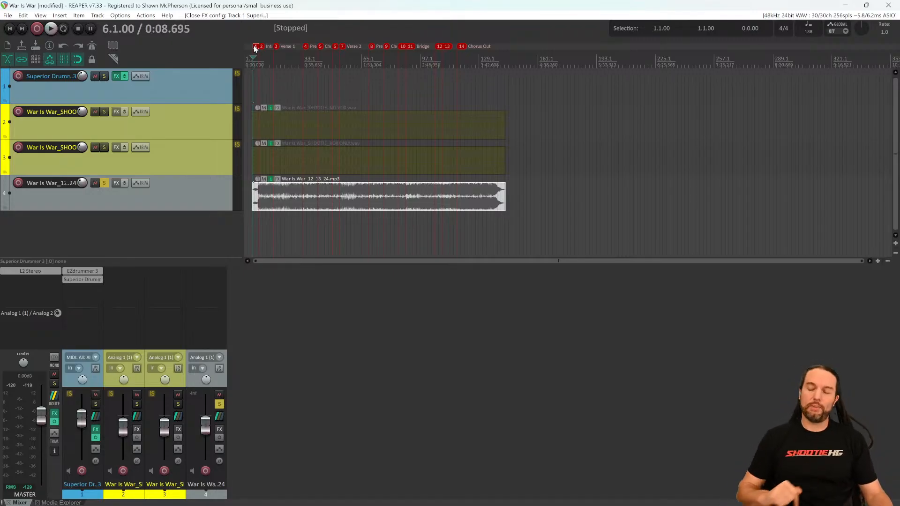
key("space")
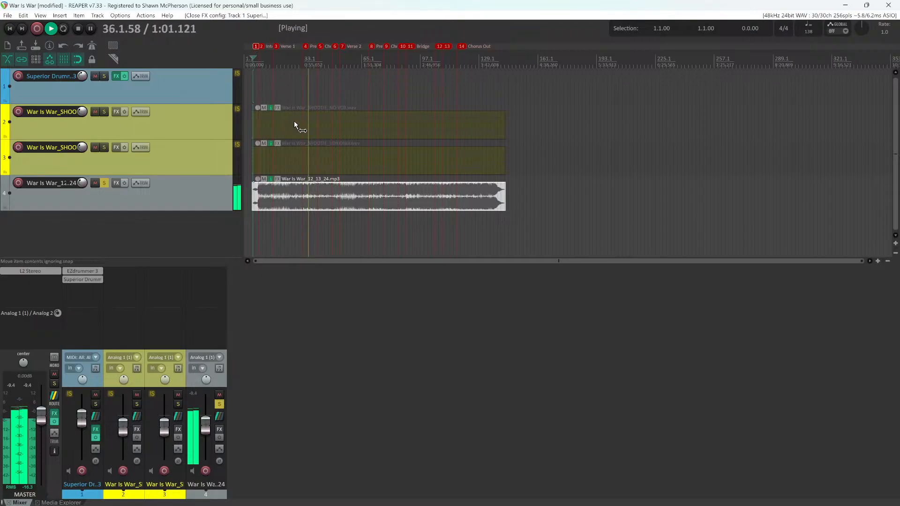
scroll(295, 118, "up", 5)
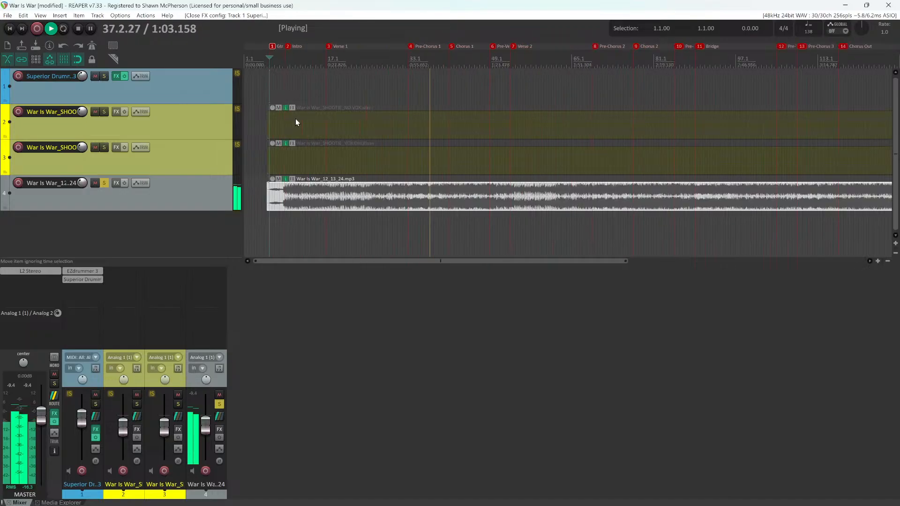
Examine the Superior Drummer 3 kit on track 1 as it follows the song's playback, and close the plugin window.
left_click(84, 280)
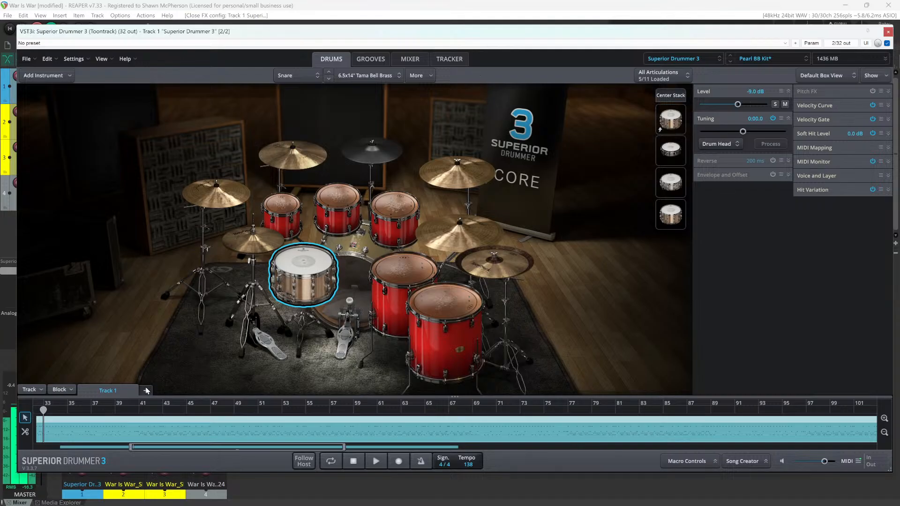
left_click(306, 464)
left_click(355, 14)
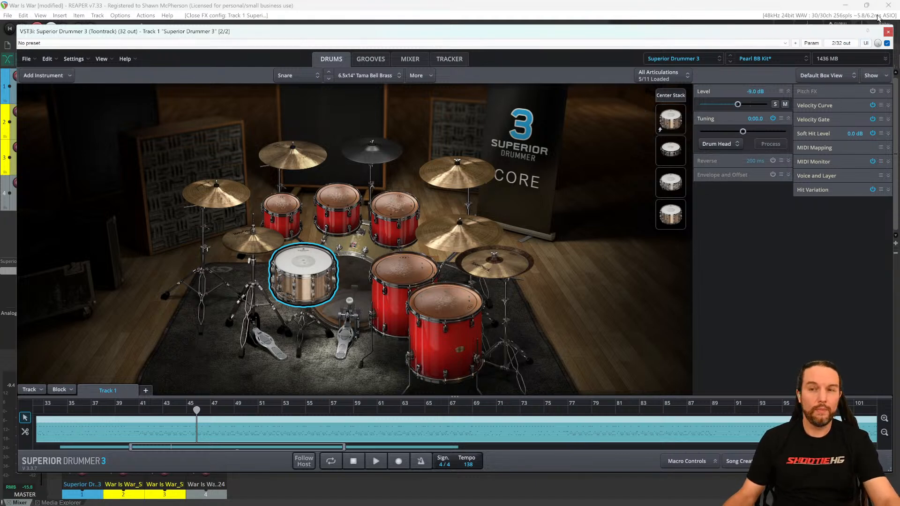
left_click(888, 32)
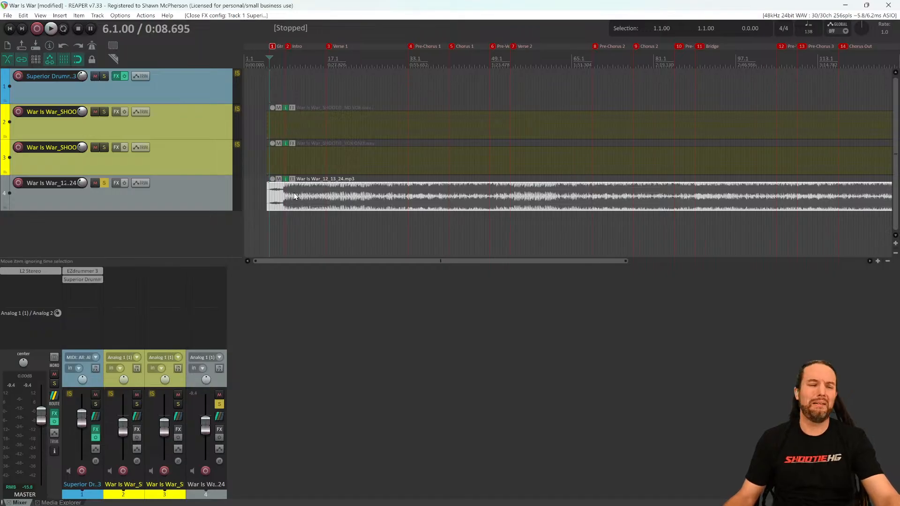
Solo the Superior Drummer track instead of the mp3 mix and audition the kit's snare and kick in Superior Drummer 3.
left_click(104, 183)
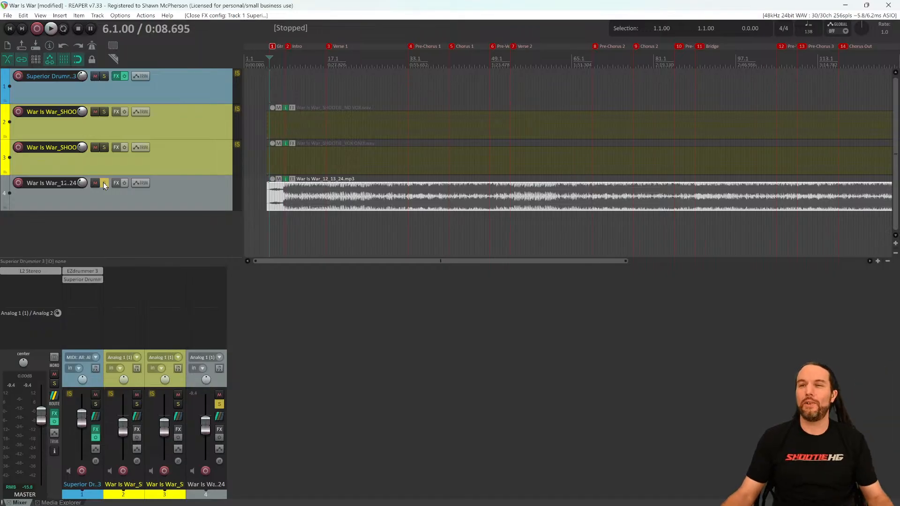
left_click(104, 76)
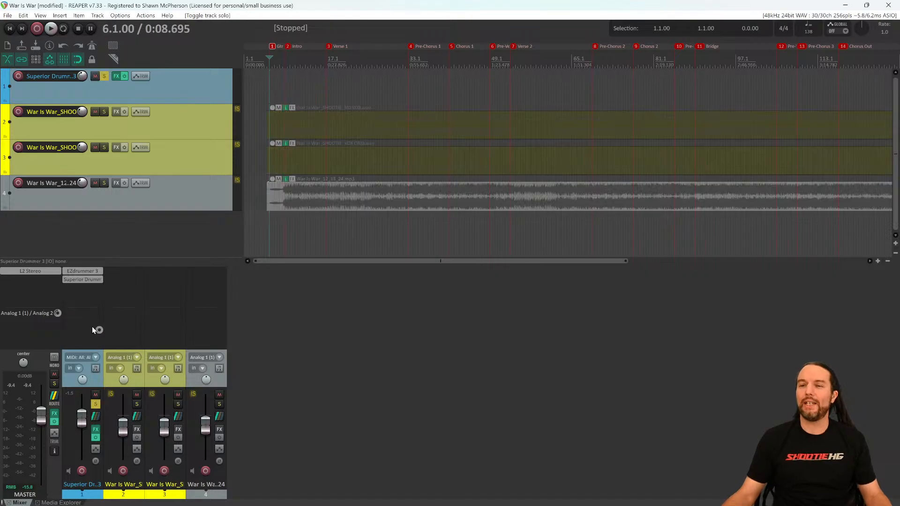
left_click(77, 279)
left_click(305, 256)
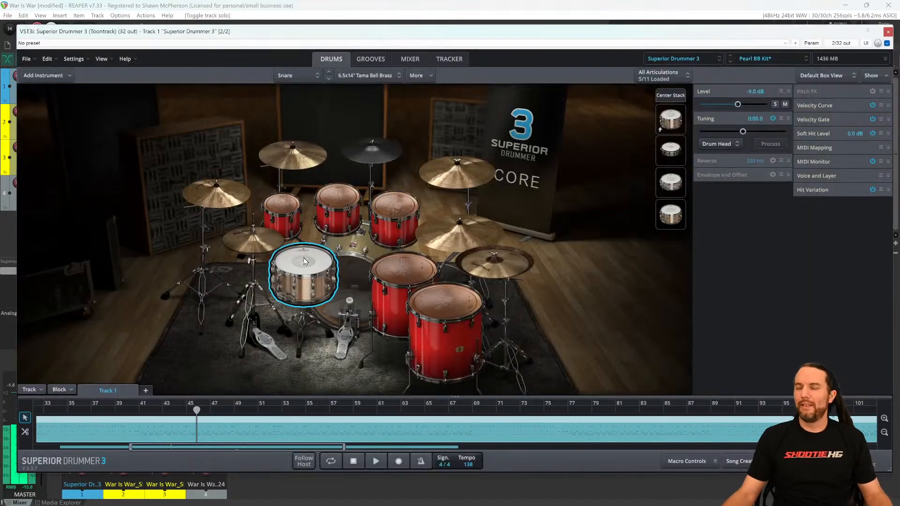
left_click(351, 285)
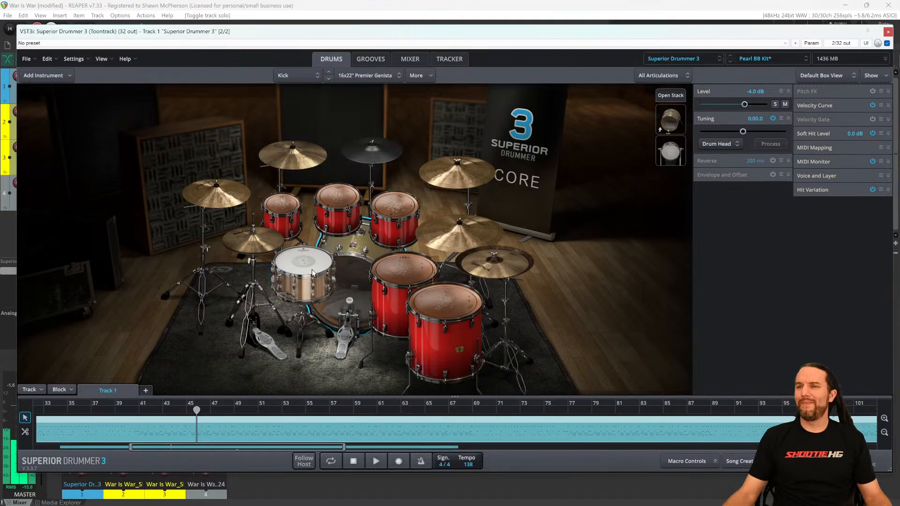
left_click(309, 269)
left_click(349, 282)
left_click(312, 270)
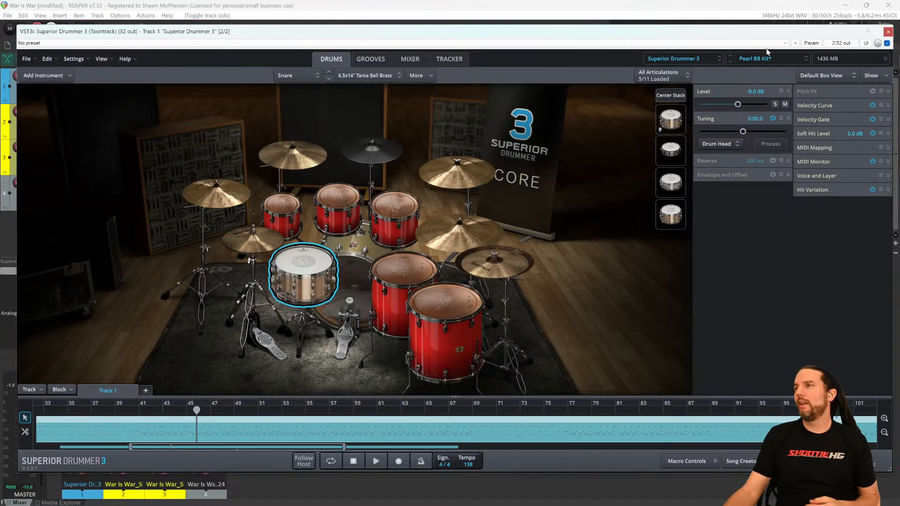
left_click(887, 32)
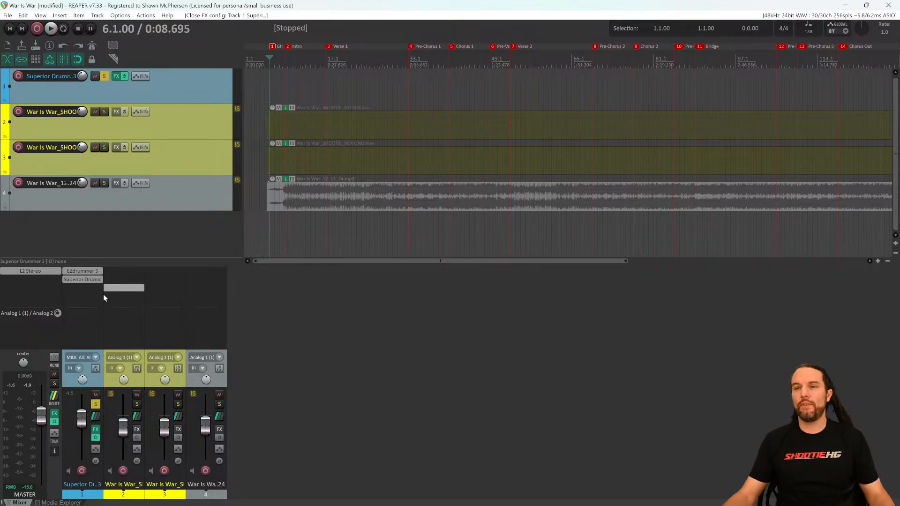
Audition the kick, snare and Racktom 3 of the EZdrummer 3 kit on track 1 and close the plugin window.
left_click(92, 270)
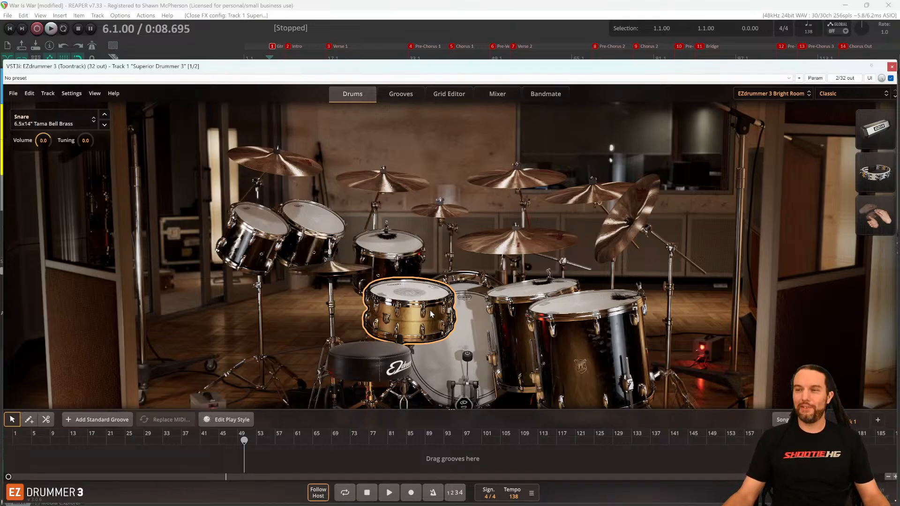
left_click(460, 334)
left_click(413, 295)
left_click(397, 265)
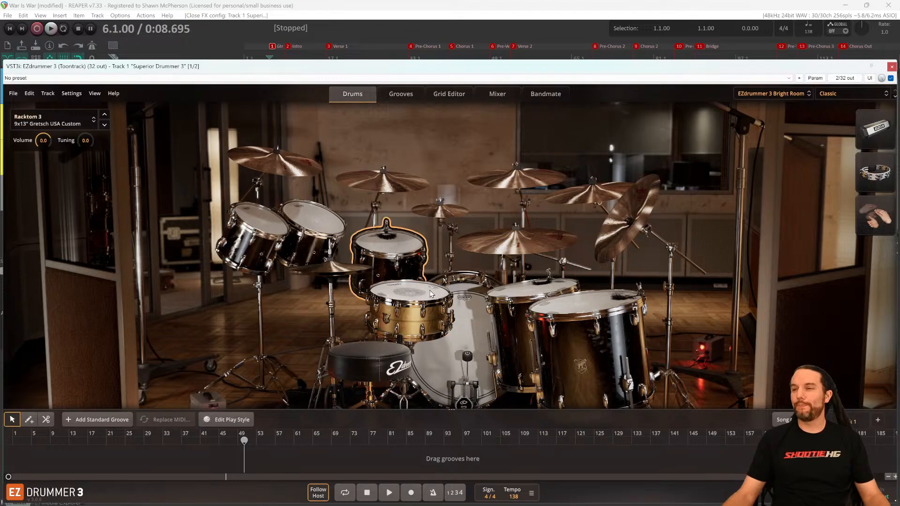
left_click(477, 331)
left_click(412, 300)
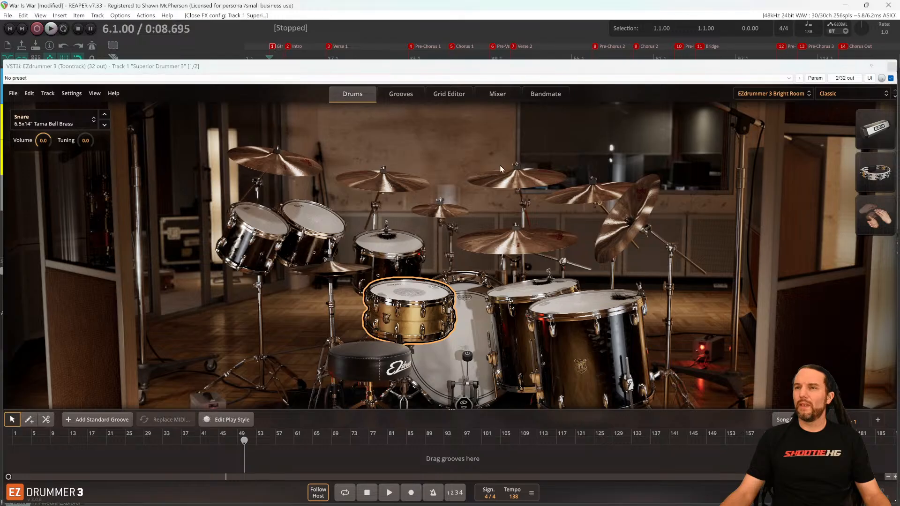
left_click(881, 66)
Unsolo the Superior Drummer track, mute the War Is War_12_13_24 track, and briefly check playback of the remaining tracks.
left_click(104, 75)
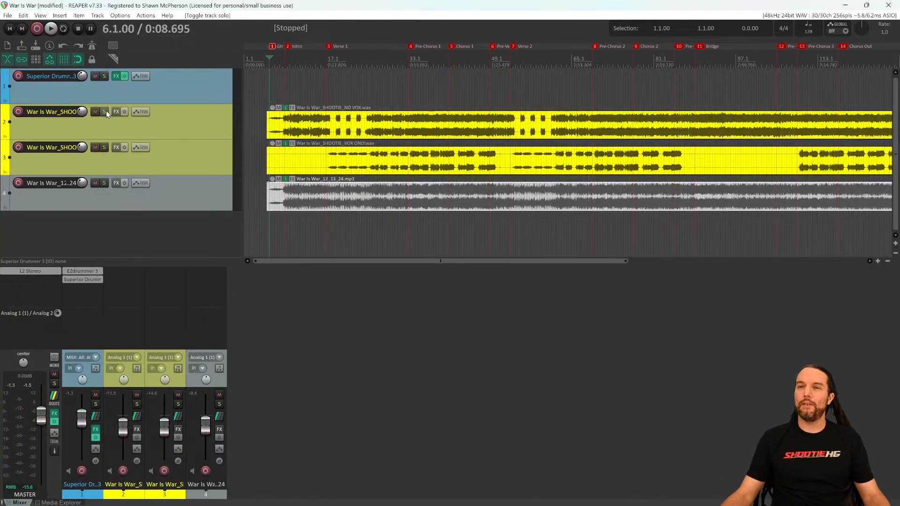
left_click(94, 183)
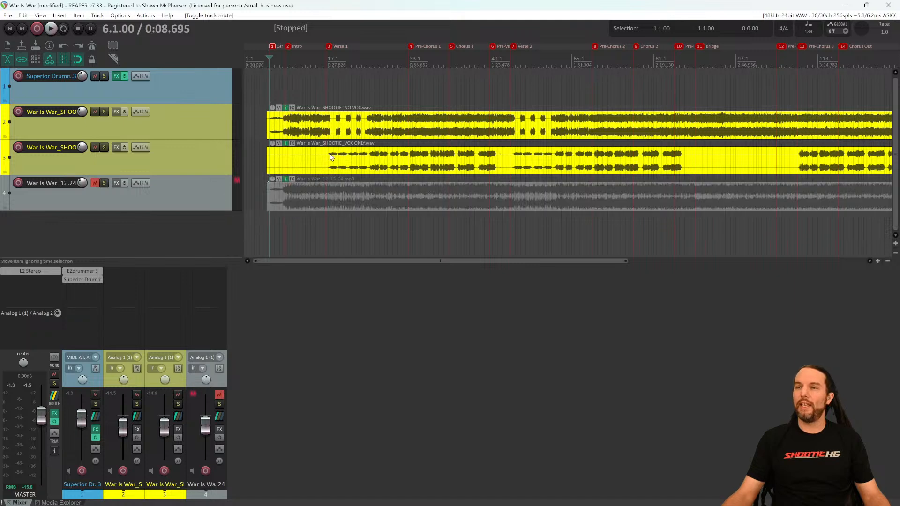
key("space")
key("space")
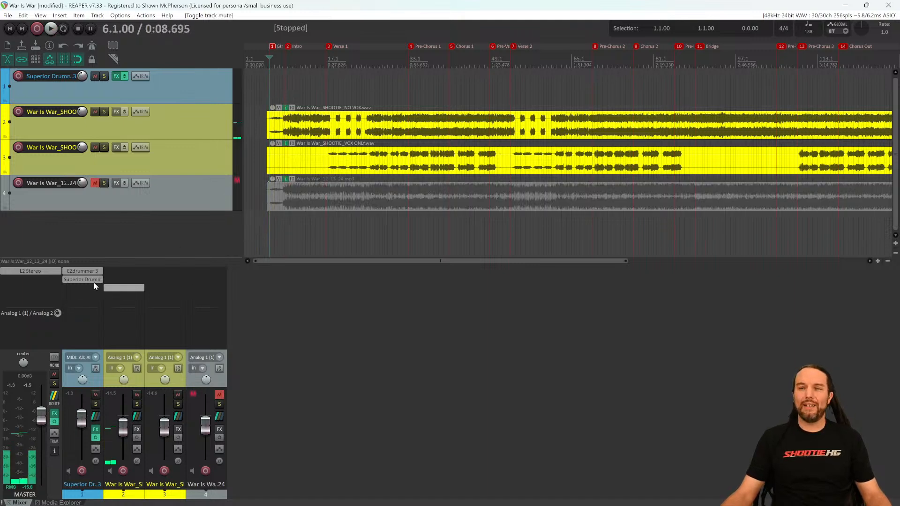
Open EZdrummer 3's Grid Editor on track 1 and listen to the guitar opening from bar 6.
left_click(82, 271)
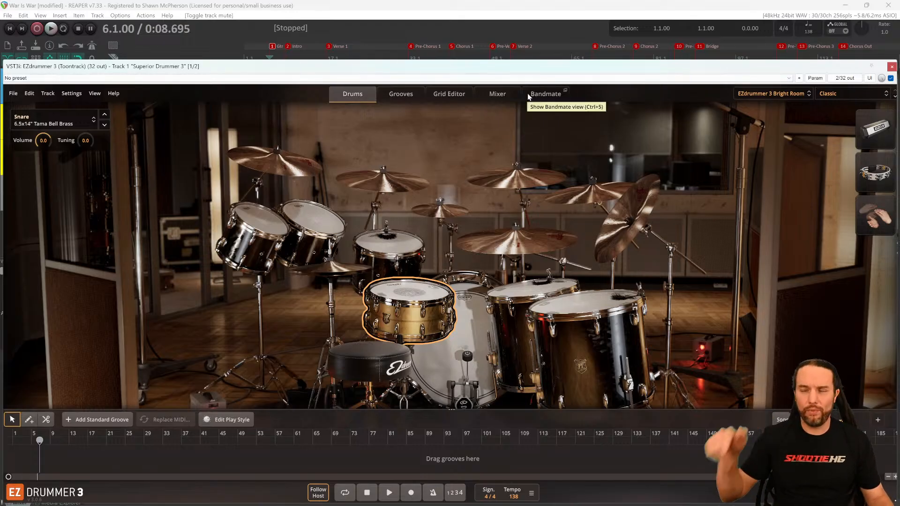
left_click(427, 94)
key("space")
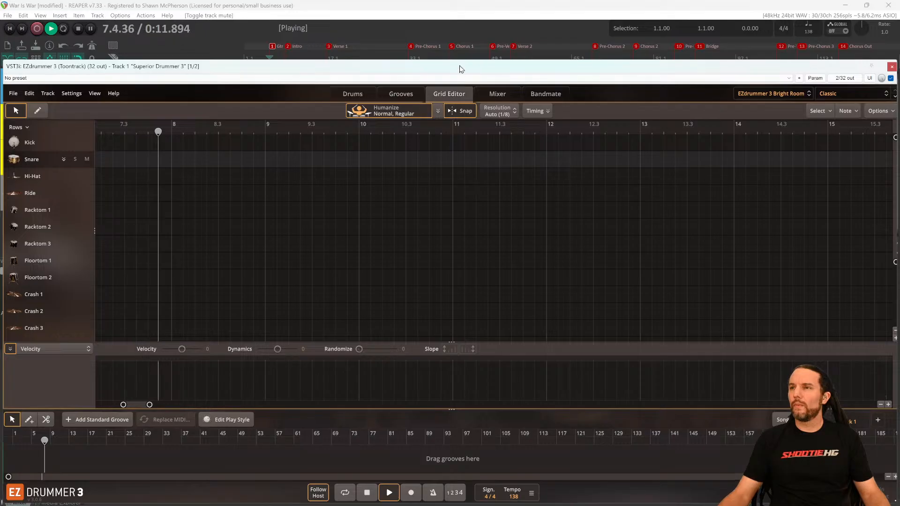
left_click_drag(461, 69, 461, 74)
key("space")
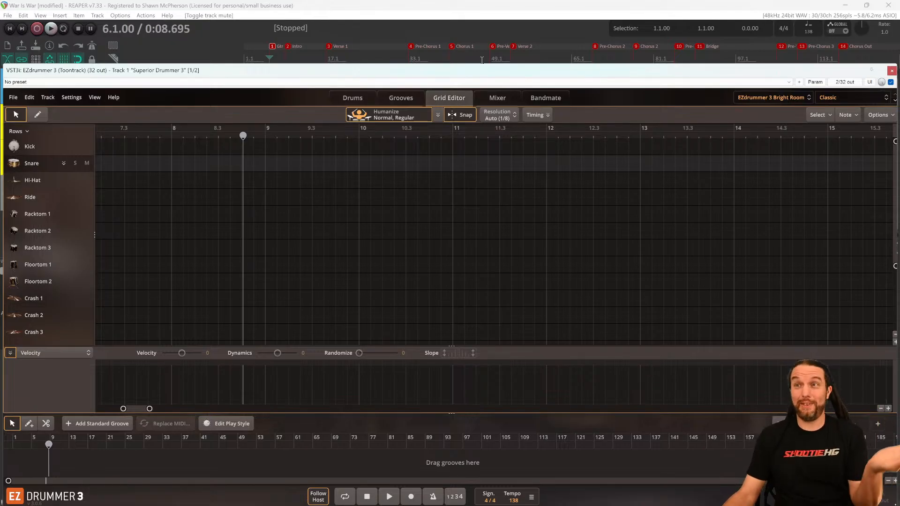
key("space")
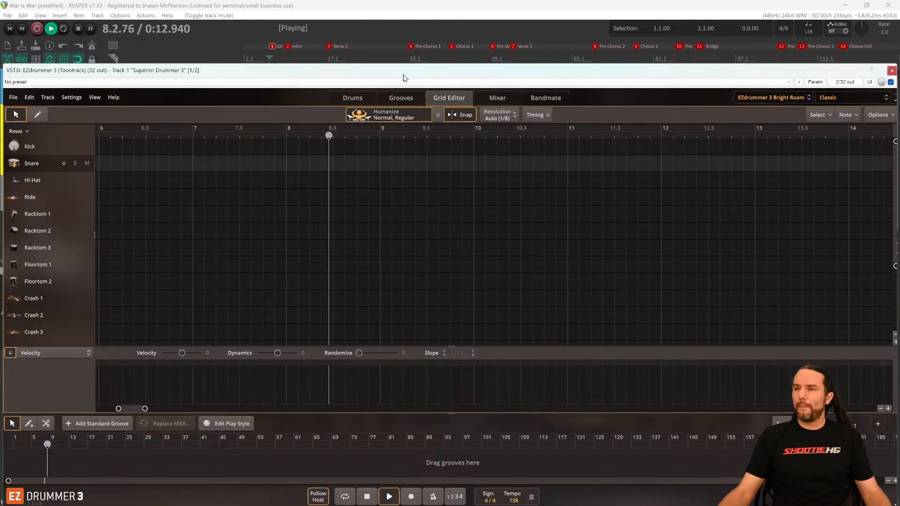
key("space")
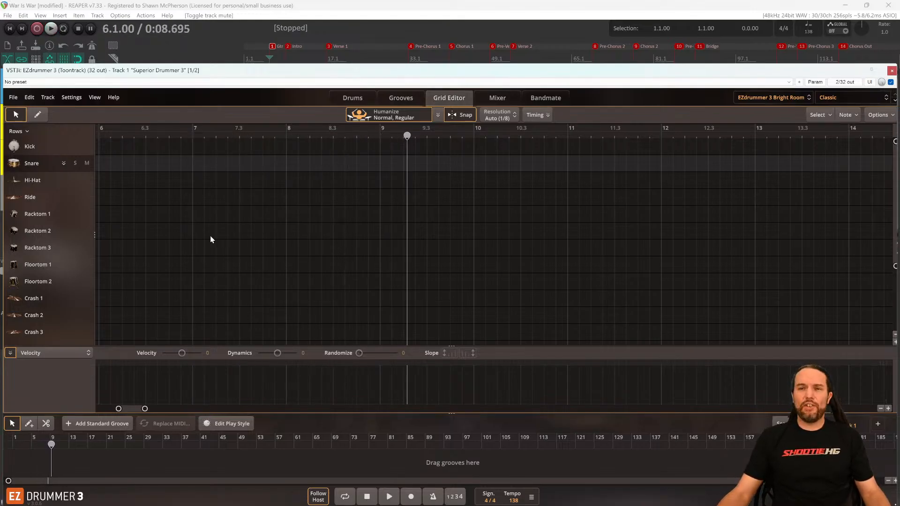
Look over the Grid Editor's drum rows and set the grid resolution to straight 1/32.
scroll(121, 261, "down", 3)
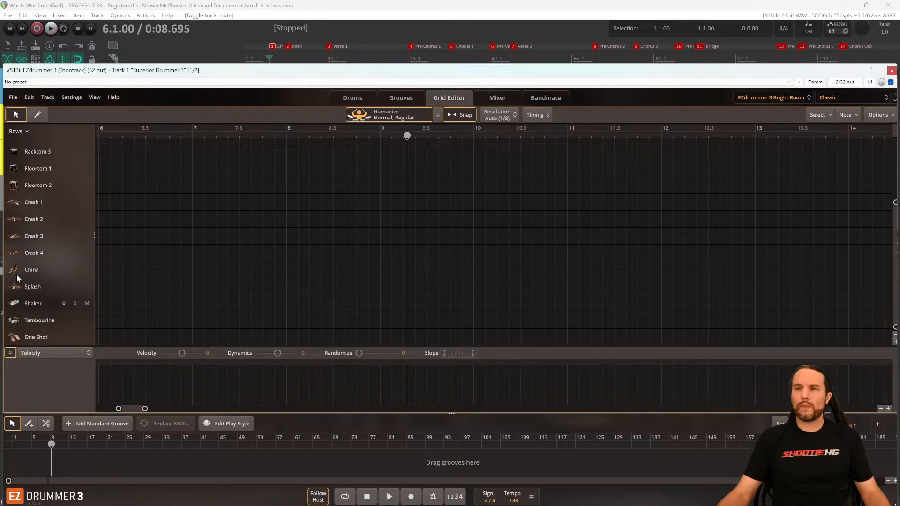
scroll(393, 261, "up", 5)
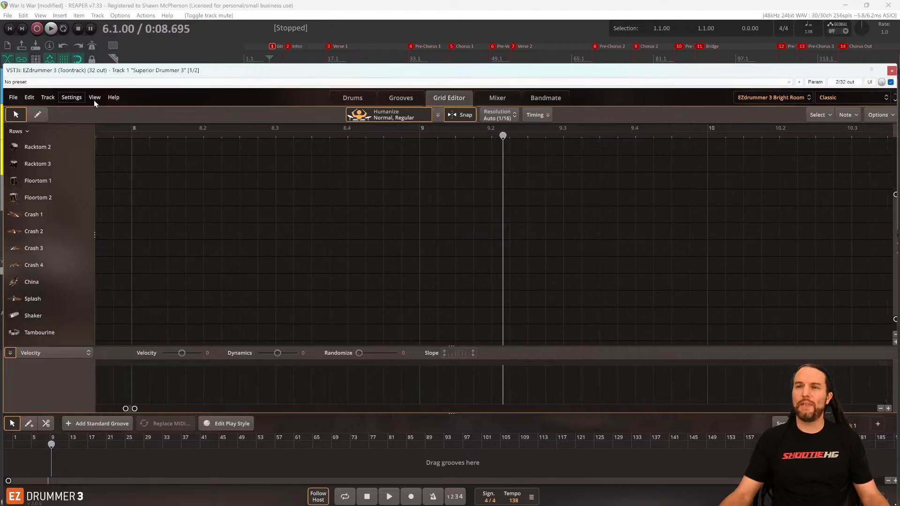
left_click(498, 112)
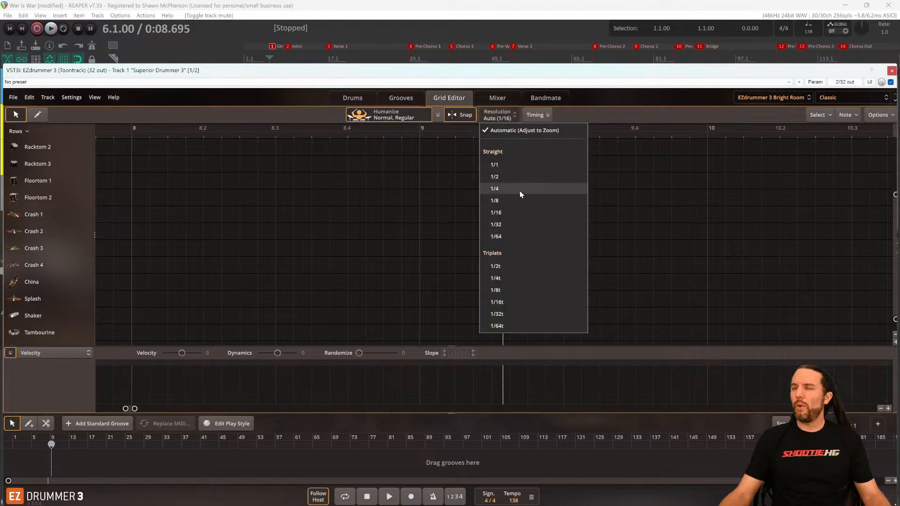
left_click(516, 224)
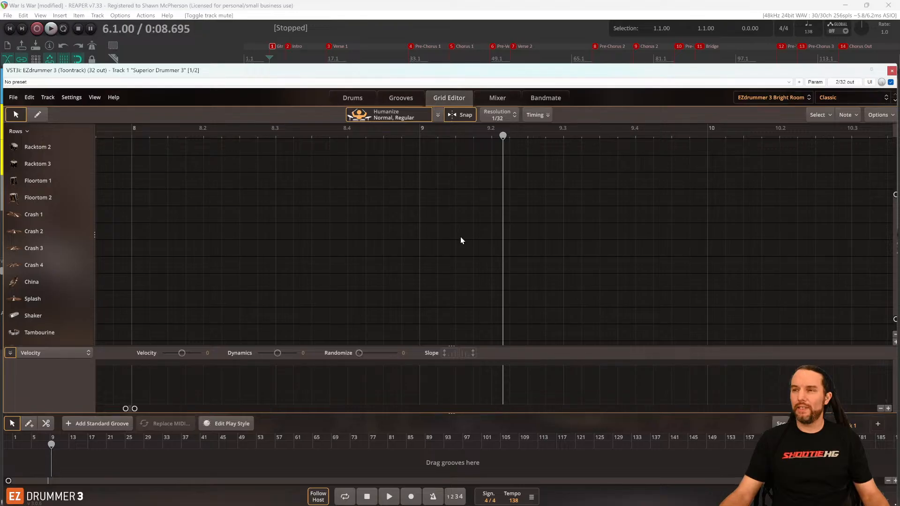
Check playback briefly, move the song position to the Intro marker at bar 9, and bring bar 8 into view in the grid.
key("space")
key("space")
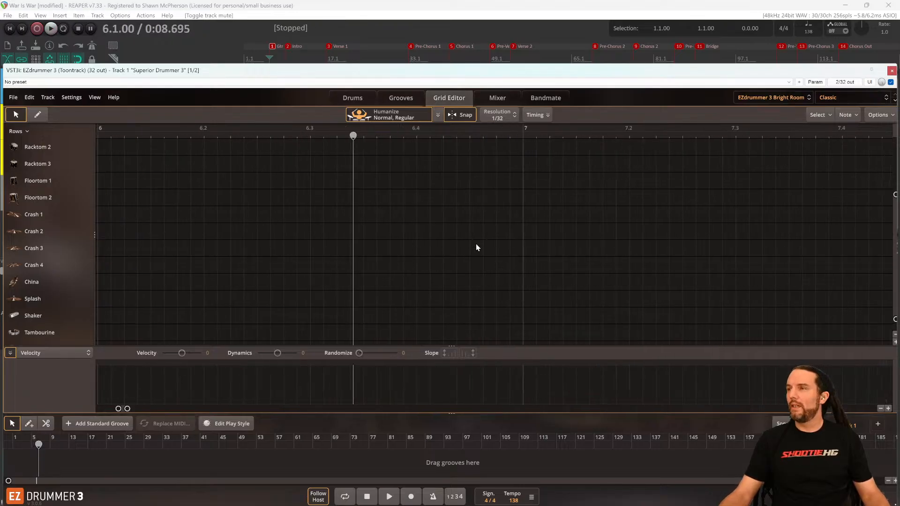
left_click(287, 46)
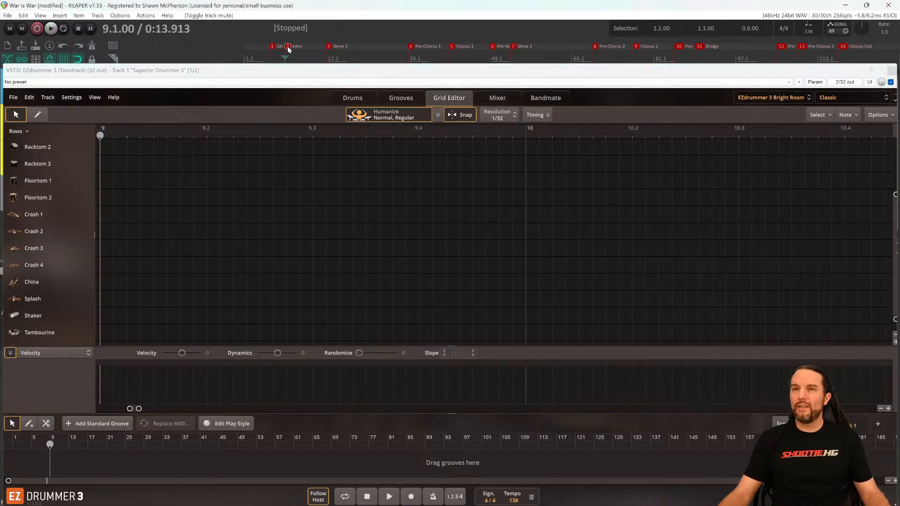
scroll(218, 284, "left", 3)
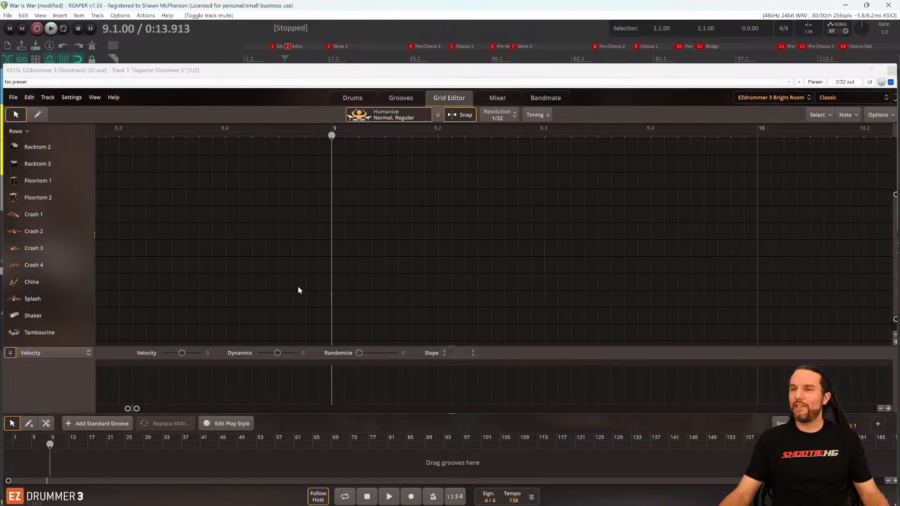
scroll(289, 235, "left", 6)
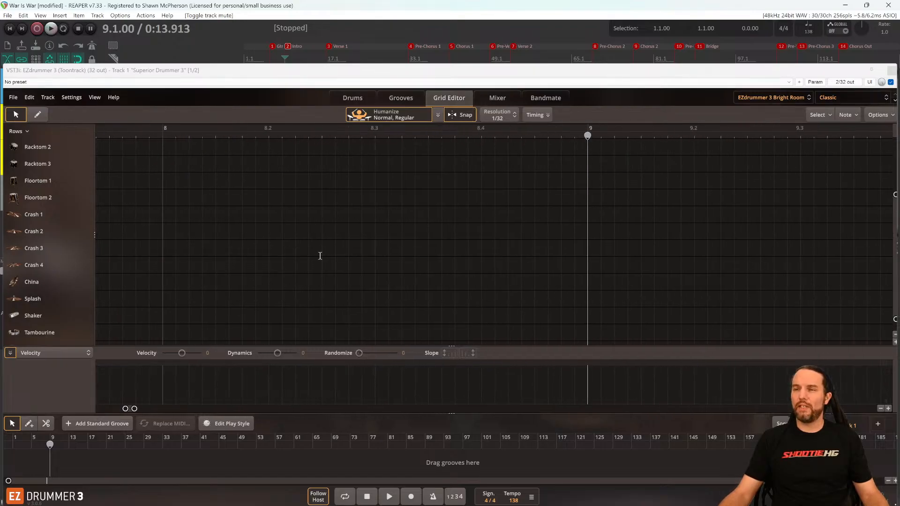
scroll(373, 267, "down", 3)
Try a run of 1/32 Crash 3 hits across bar 8, remove it, and turn Humanize off.
left_click(38, 115)
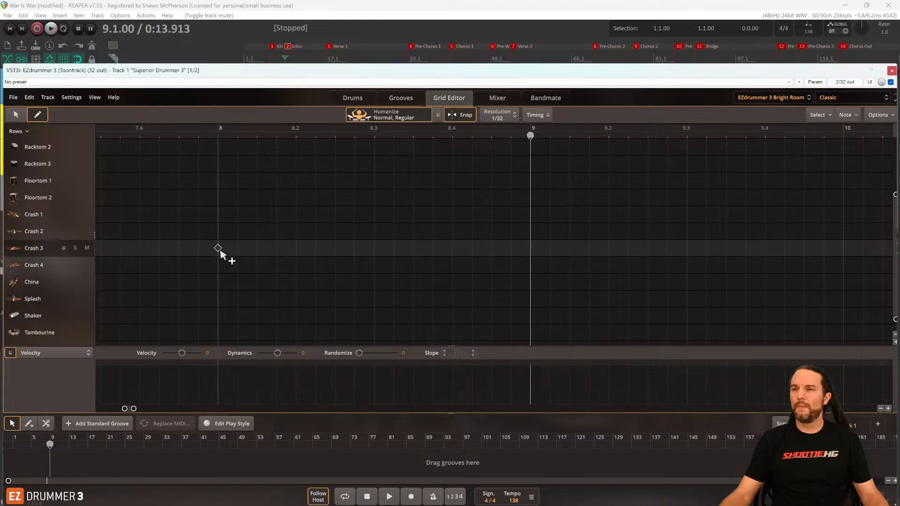
left_click_drag(219, 249, 527, 258)
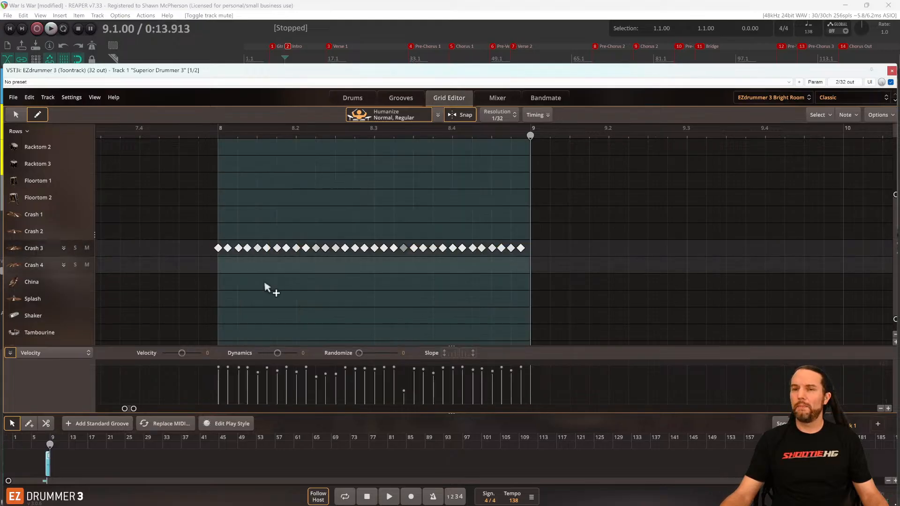
left_click(520, 248)
key("ctrl+z")
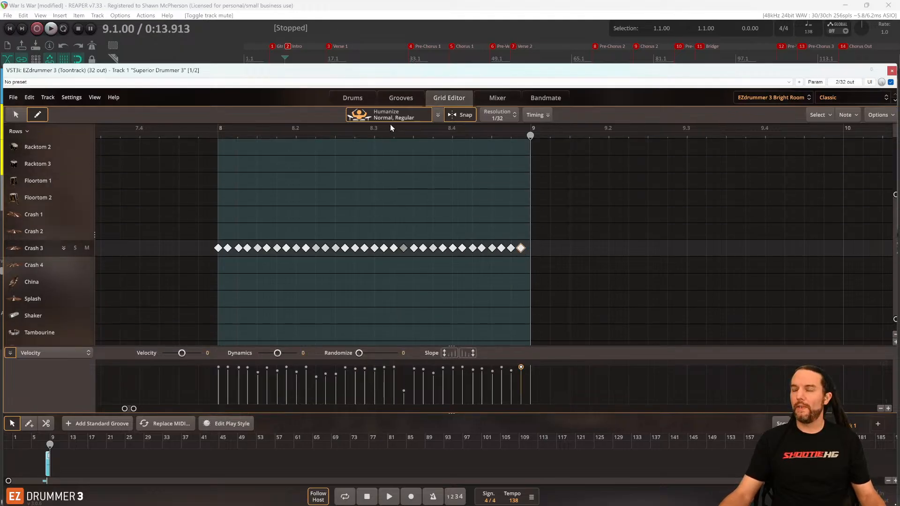
key("Delete")
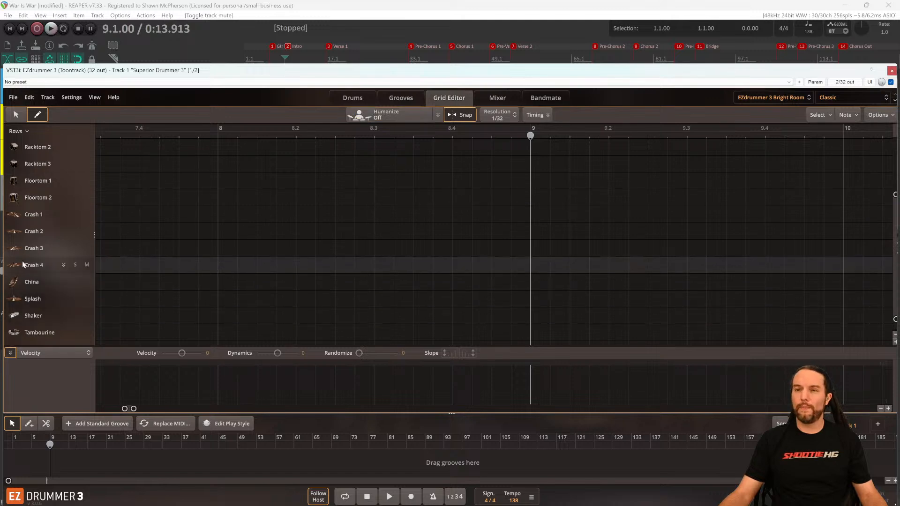
Draw a run of 1/32 Crash 3 hits across bar 8 and shape their velocities into a softened, steadily rising ramp.
left_click_drag(216, 250, 515, 255)
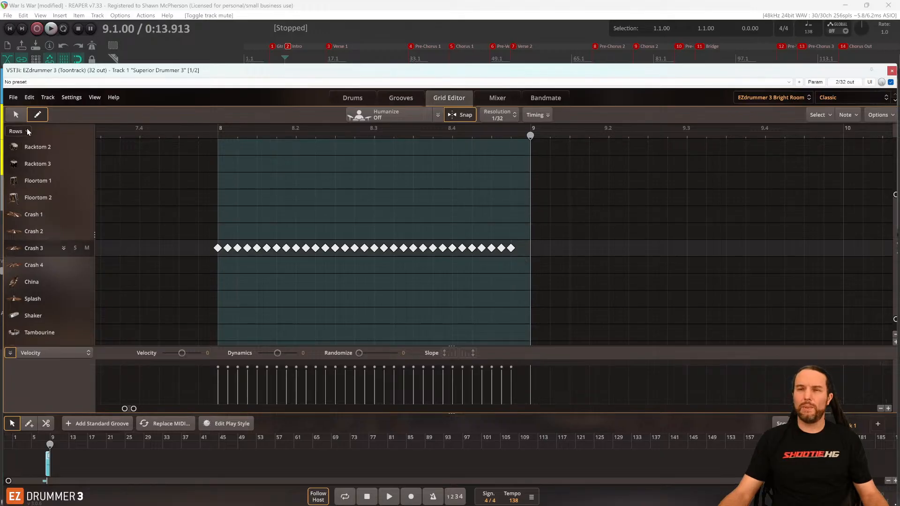
left_click(17, 114)
left_click_drag(516, 374, 194, 342)
left_click_drag(457, 352, 442, 397)
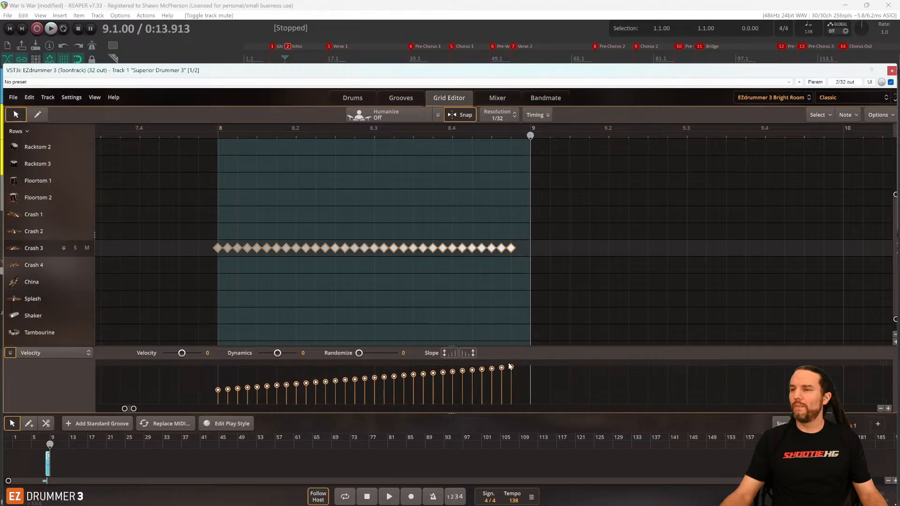
left_click_drag(510, 368, 511, 374)
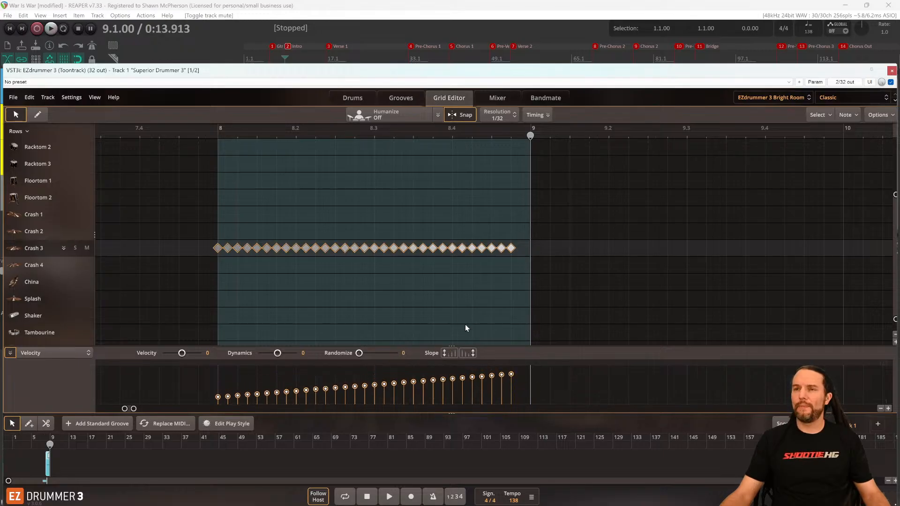
Move the song position to bar 8 and play the Crash 3 build into bar 9.
key("space")
key("space")
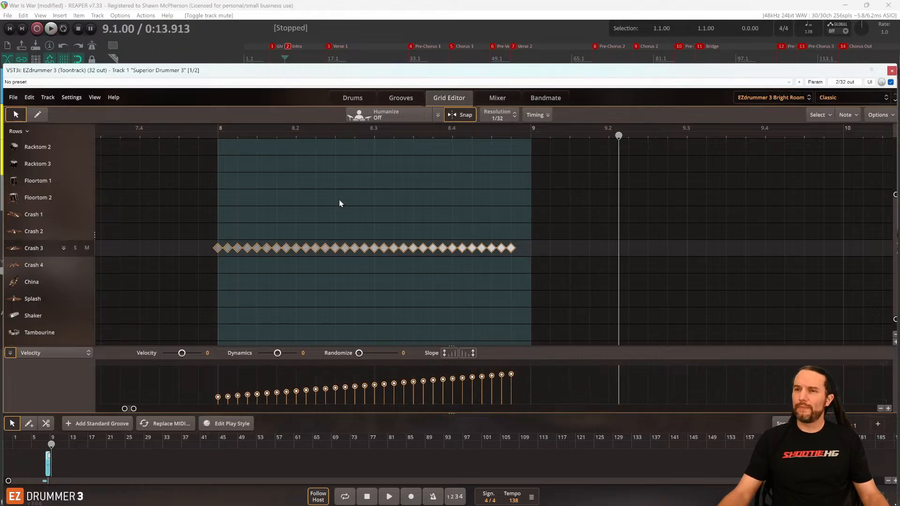
left_click(108, 30)
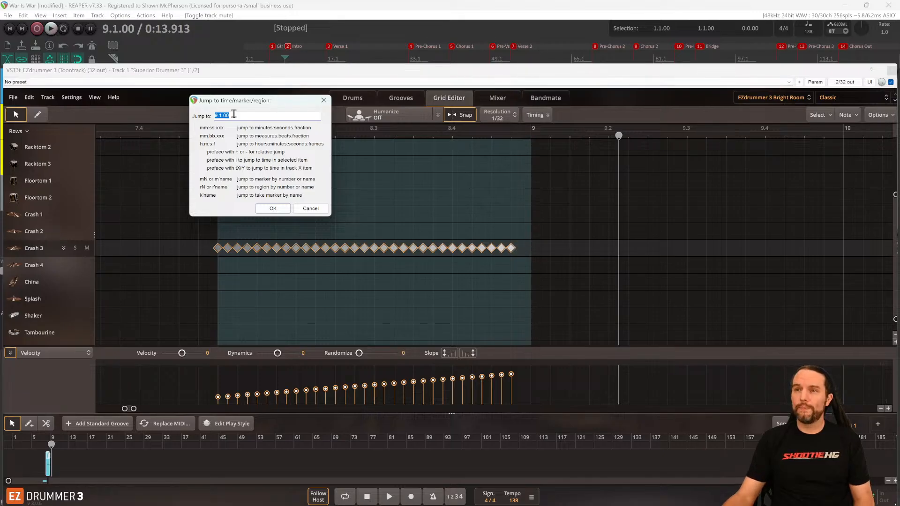
type("8")
key("Return")
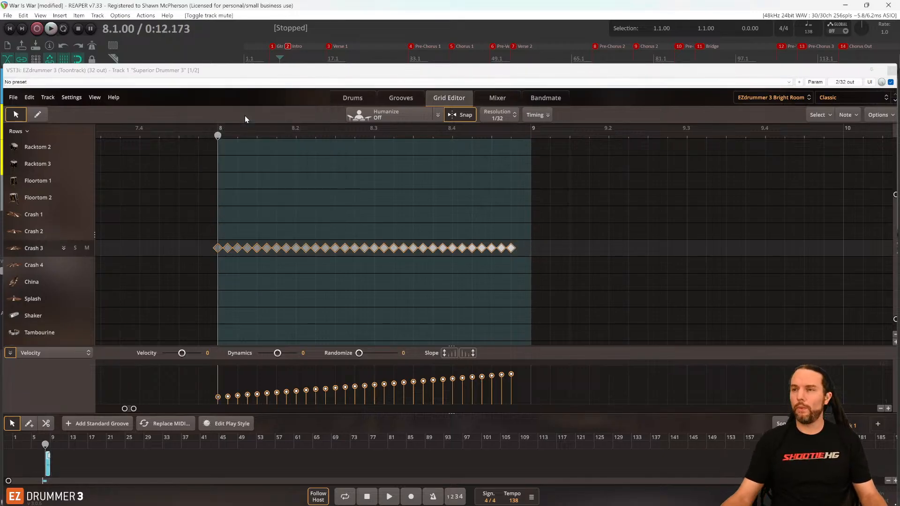
key("space")
key("space")
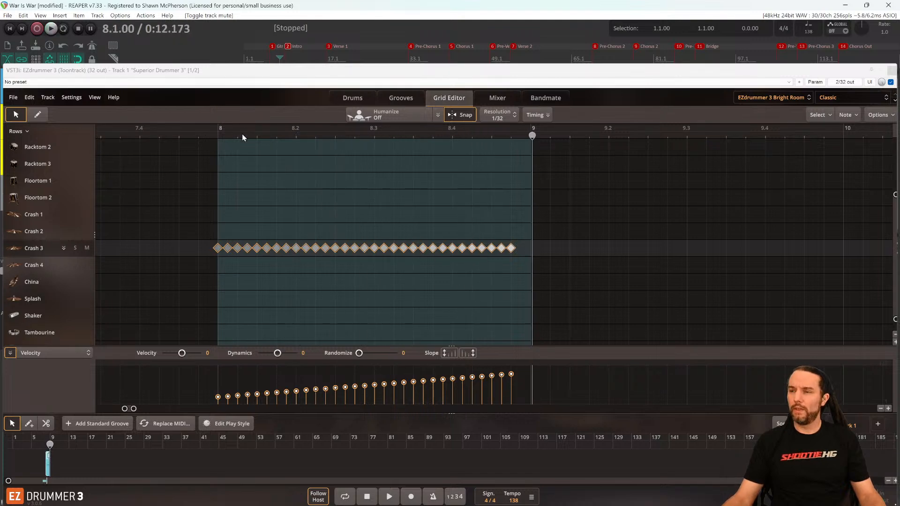
Randomize the velocities of all Crash 3 hits in bar 8 by 6 and listen to the build.
left_click_drag(530, 366, 194, 406)
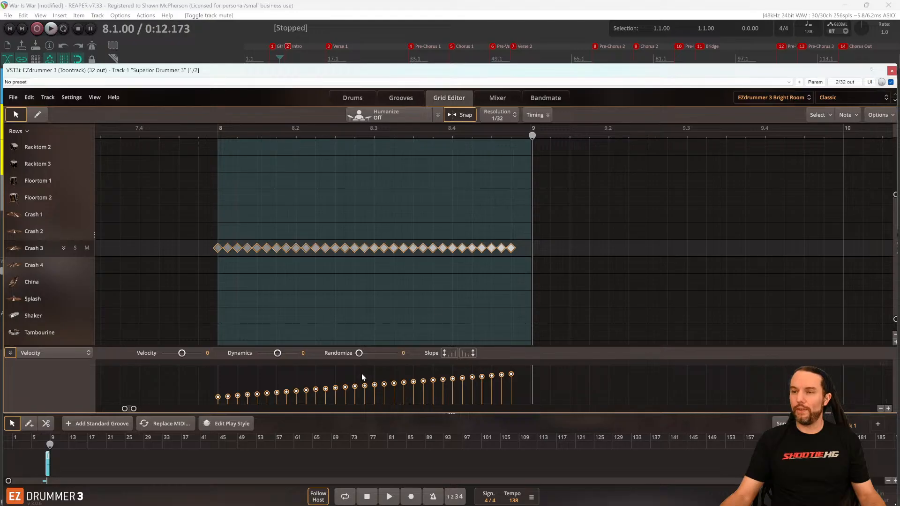
left_click_drag(361, 354, 362, 354)
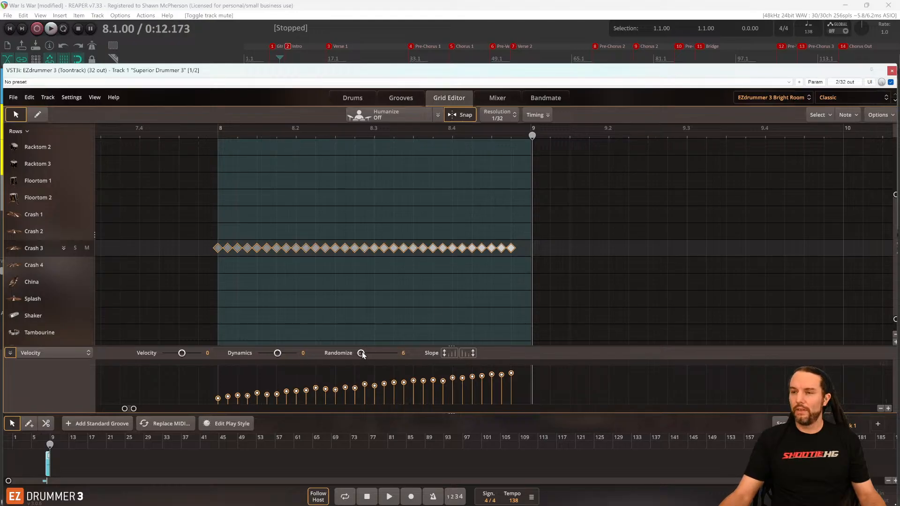
key("space")
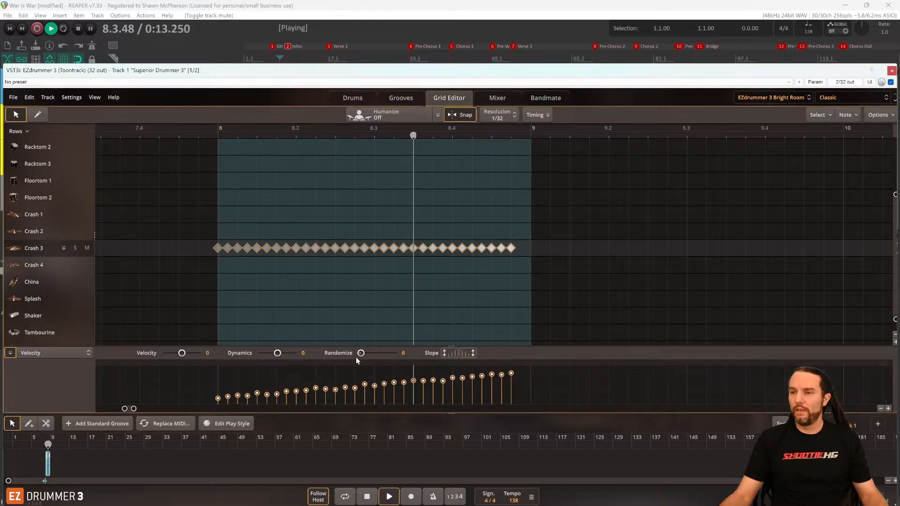
key("space")
scroll(362, 235, "right", 4)
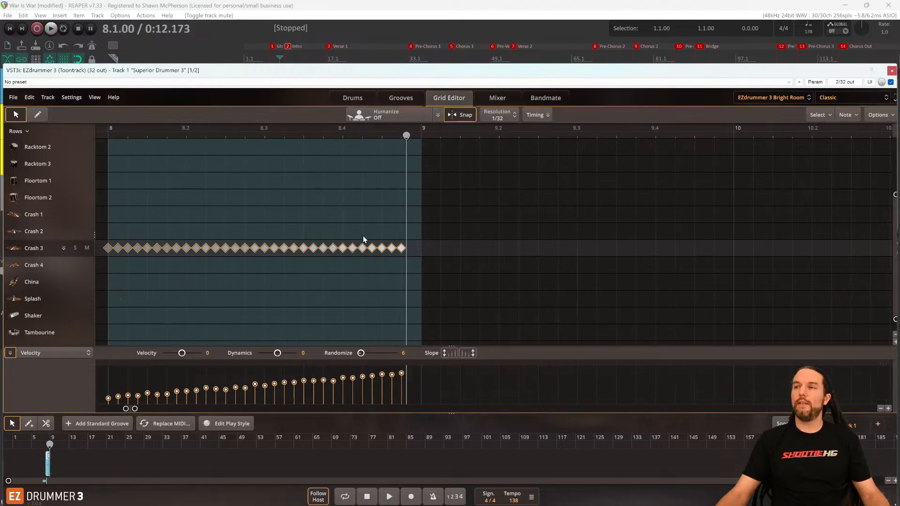
Add a Kick hit on the first beat of bar 9 and raise its velocity to maximum.
scroll(366, 234, "up", 3)
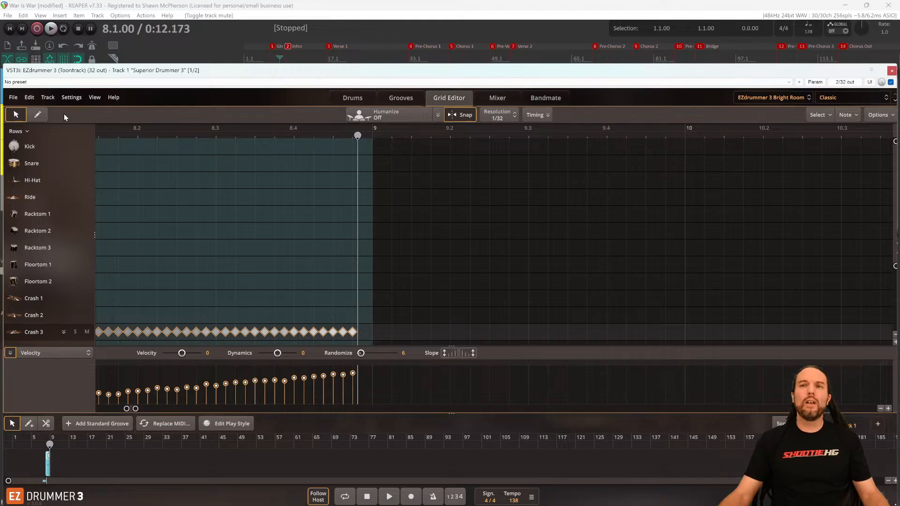
left_click(38, 115)
left_click(372, 147)
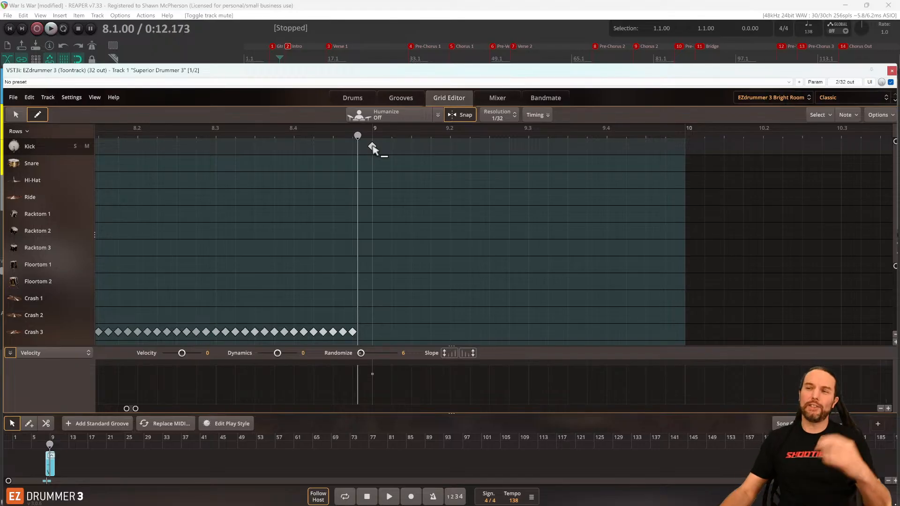
left_click(372, 146)
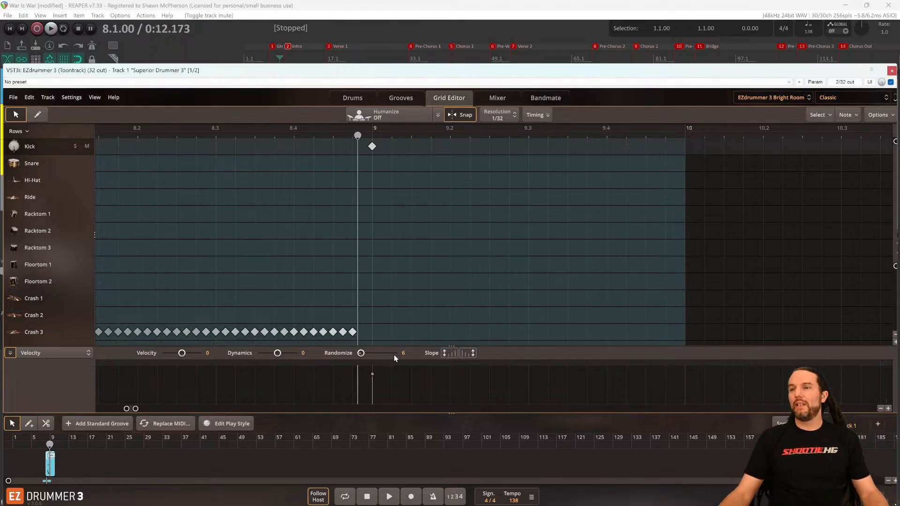
left_click_drag(371, 373, 373, 342)
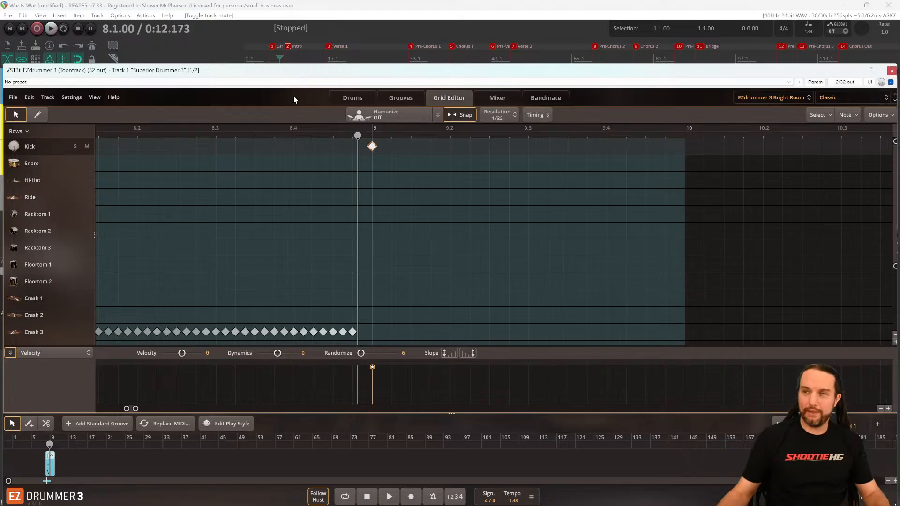
Look over the remaining cymbal rows, then switch from EZdrummer 3 to Superior Drummer 3 on track 1.
left_click(38, 115)
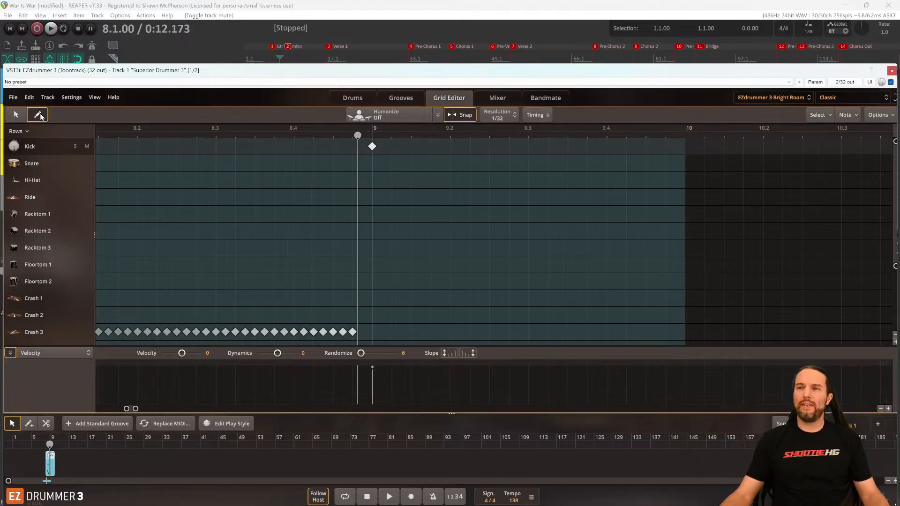
scroll(372, 236, "down", 1)
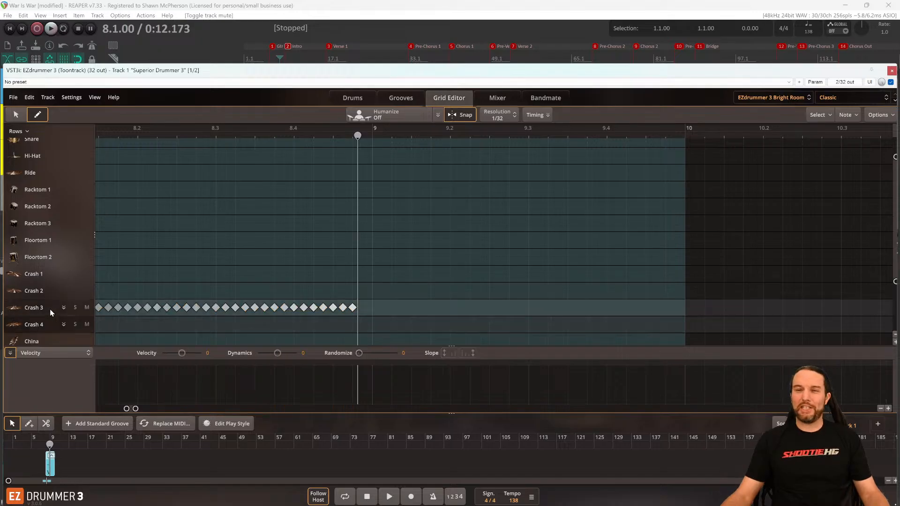
scroll(47, 295, "down", 3)
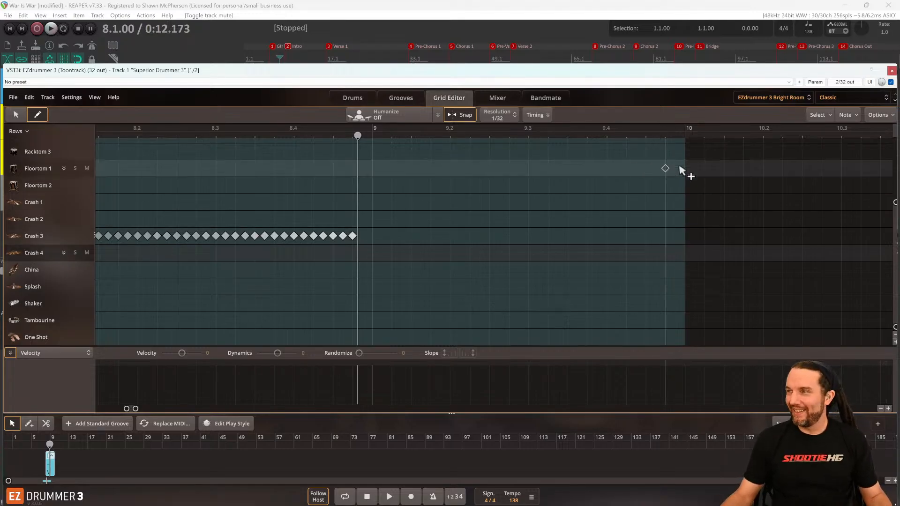
left_click(891, 70)
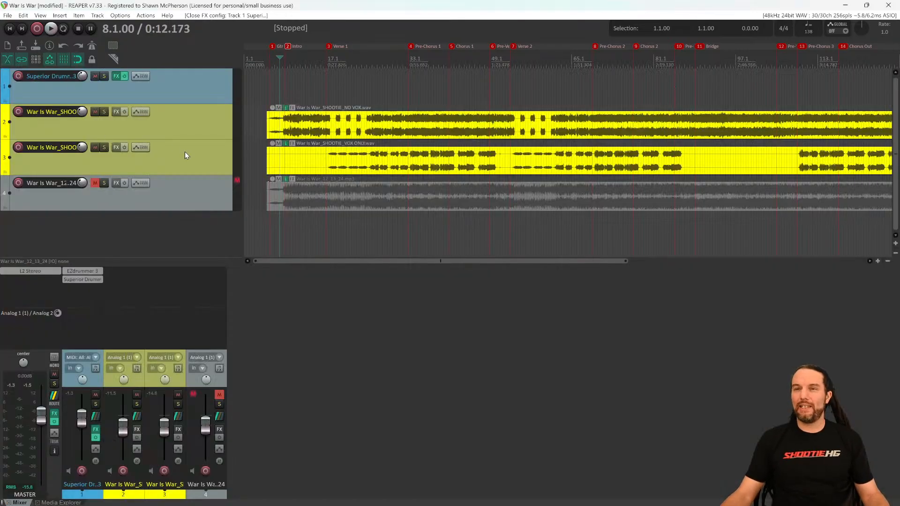
left_click(86, 270)
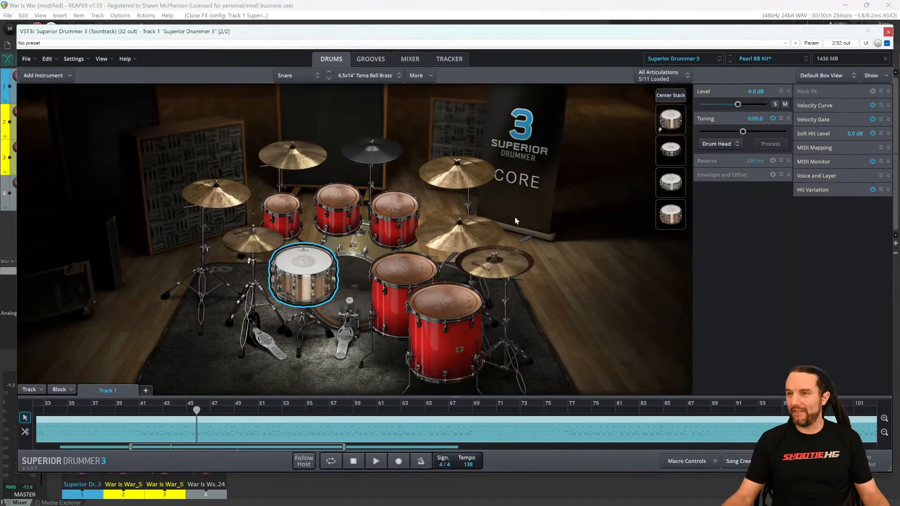
Try Cymbal 3 as the 20" Zildjian Kerope, 22" Zildjian K Constantinople, 20" Istanbul Agop Turk and 24" Paiste 2002 rides.
left_click(377, 151)
right_click(378, 152)
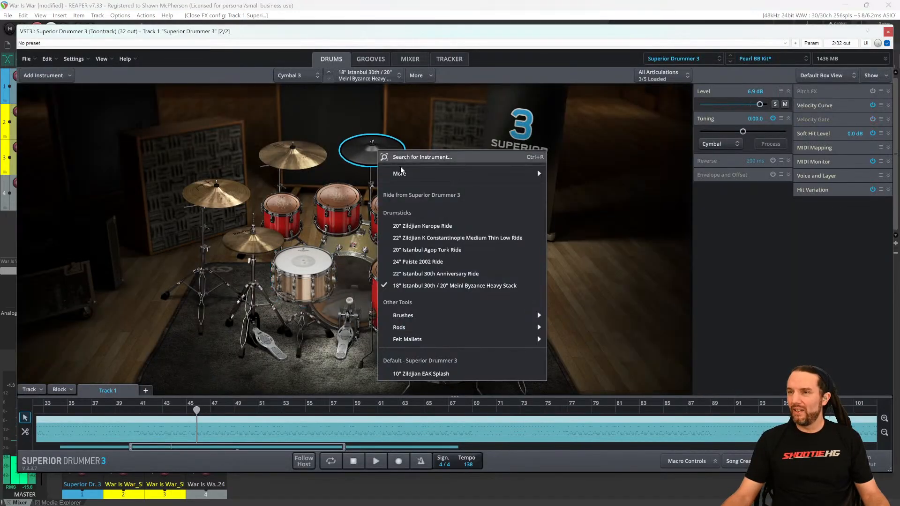
left_click(419, 226)
right_click(375, 154)
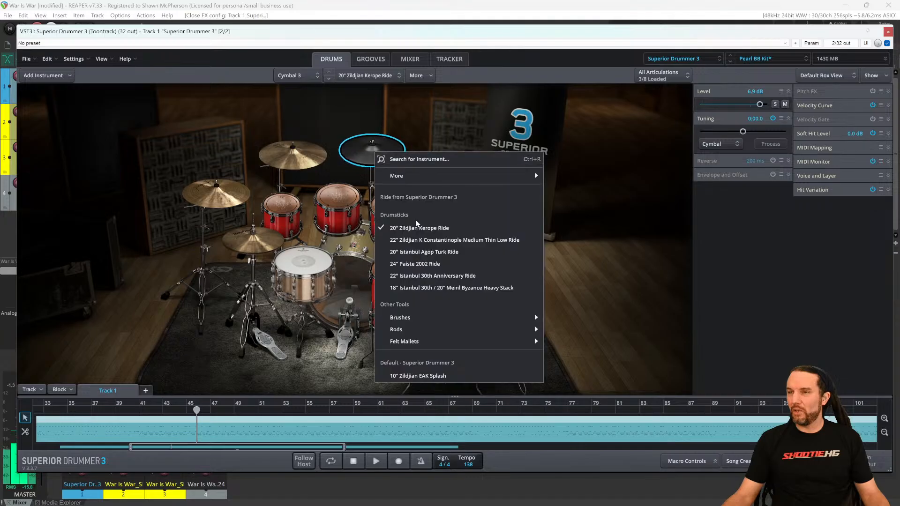
left_click(414, 240)
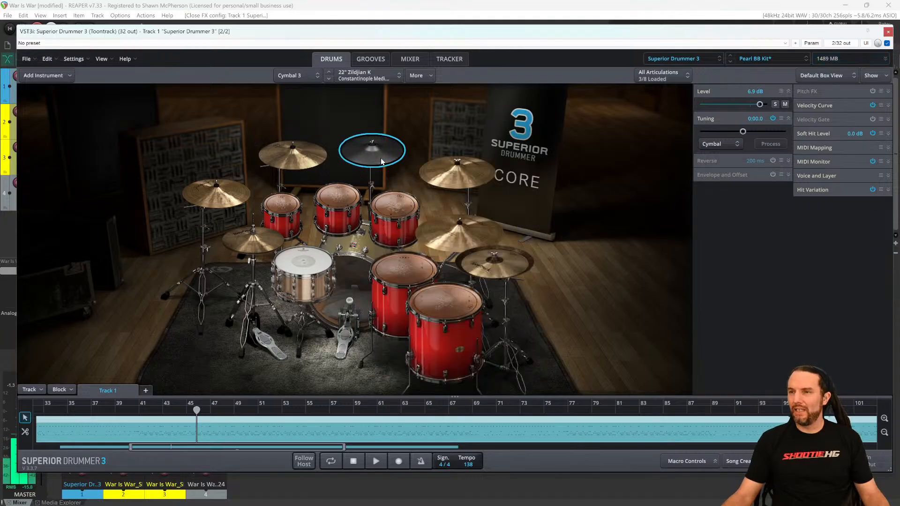
right_click(381, 159)
left_click(423, 255)
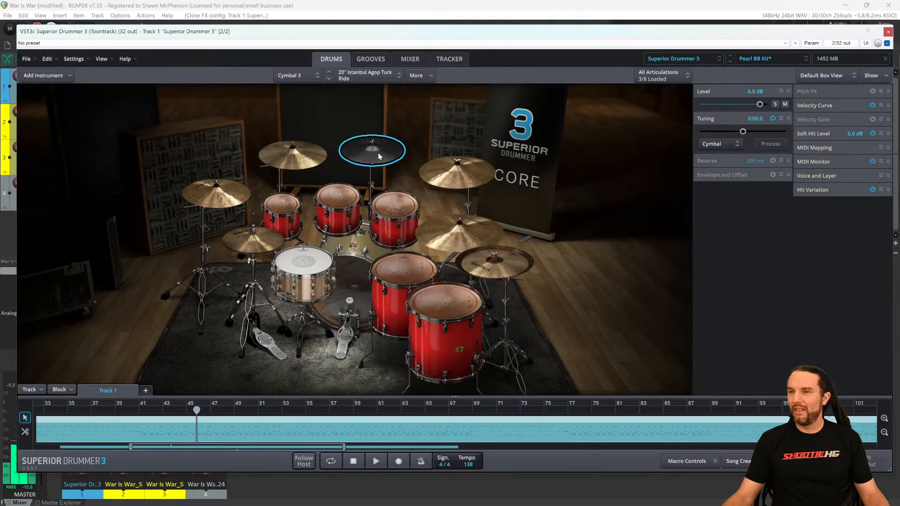
right_click(378, 153)
left_click(417, 262)
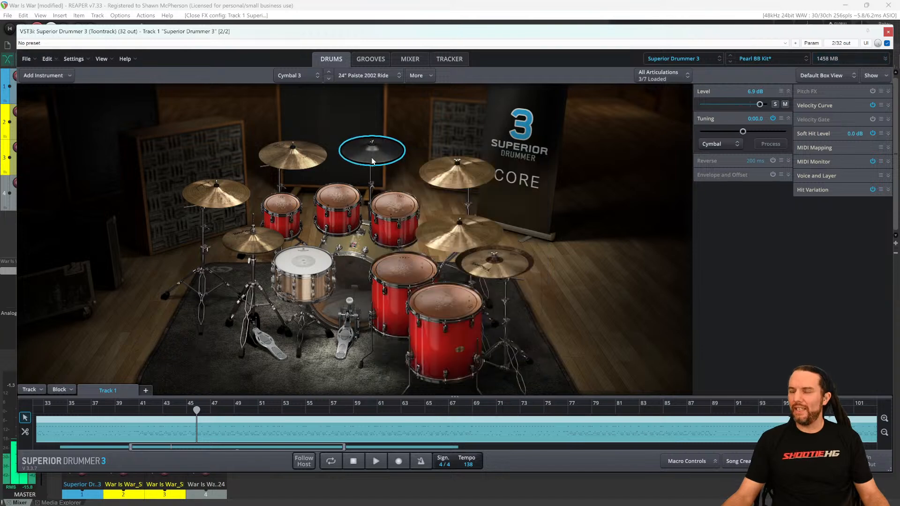
Try the 22" Istanbul 30th Anniversary Ride on Cymbal 3, then restore the 18" Istanbul 30th / 20" Meinl Byzance Heavy Stack.
right_click(379, 162)
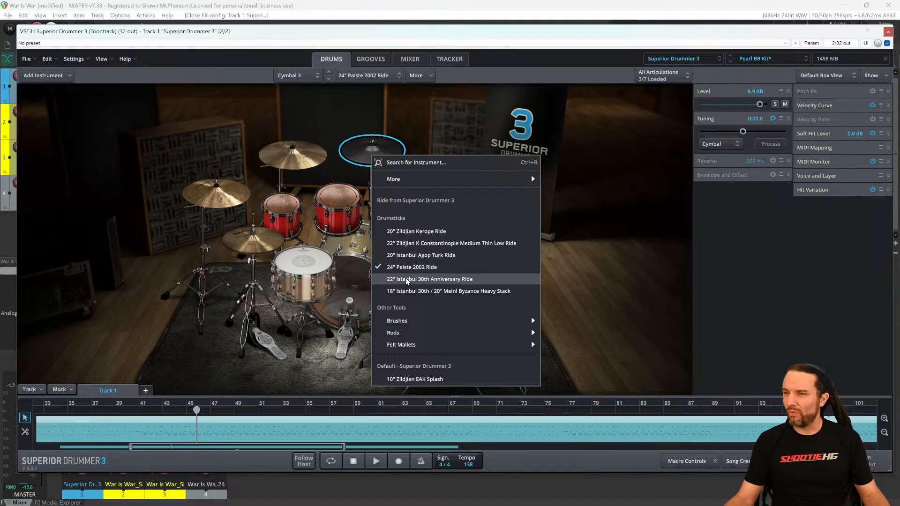
left_click(400, 266)
right_click(367, 156)
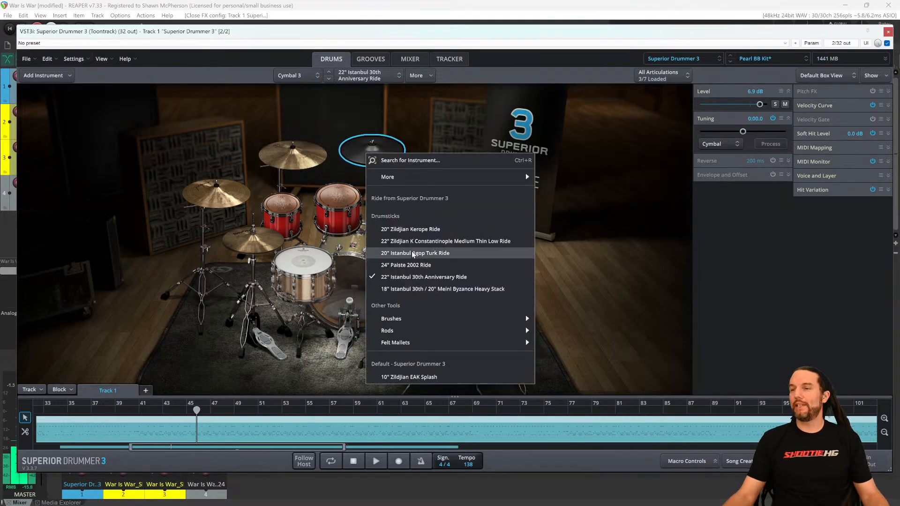
left_click(405, 289)
right_click(376, 151)
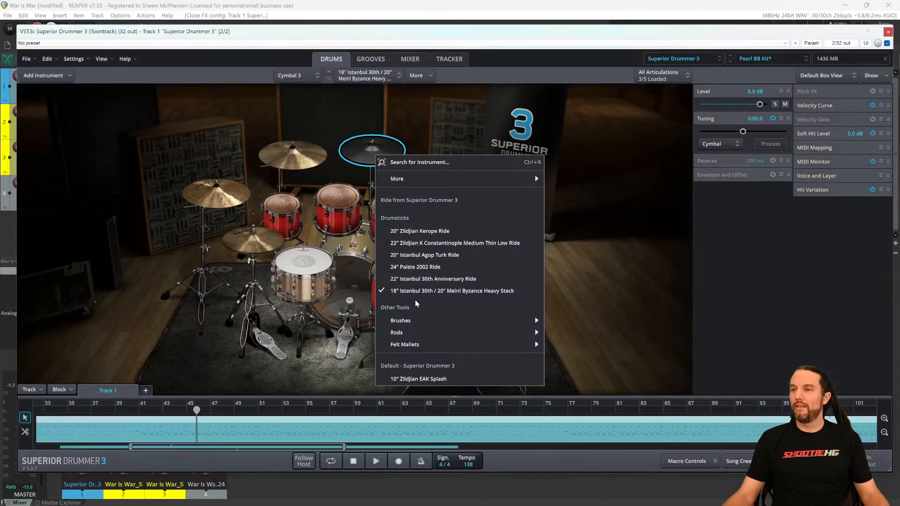
left_click(419, 128)
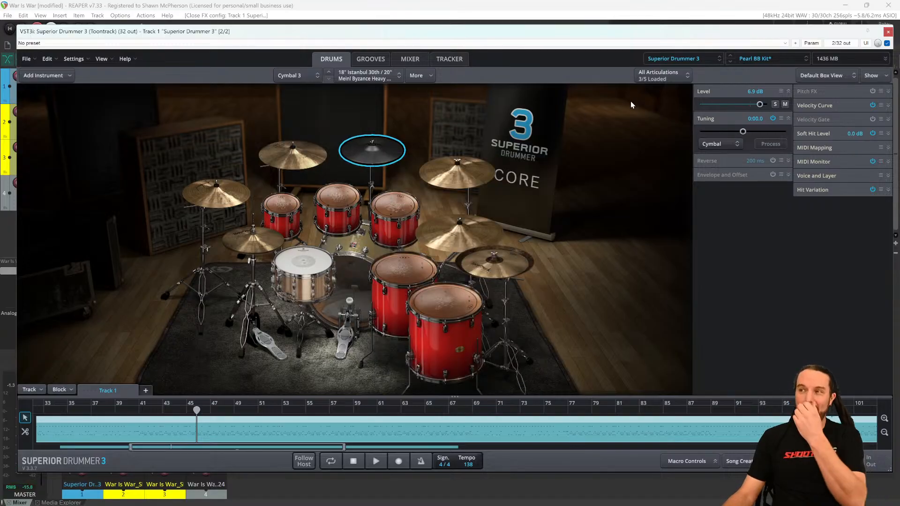
Close Superior Drummer 3, return to EZdrummer 3's Grid Editor on track 1, and listen from bar 8.
left_click(888, 32)
key("space")
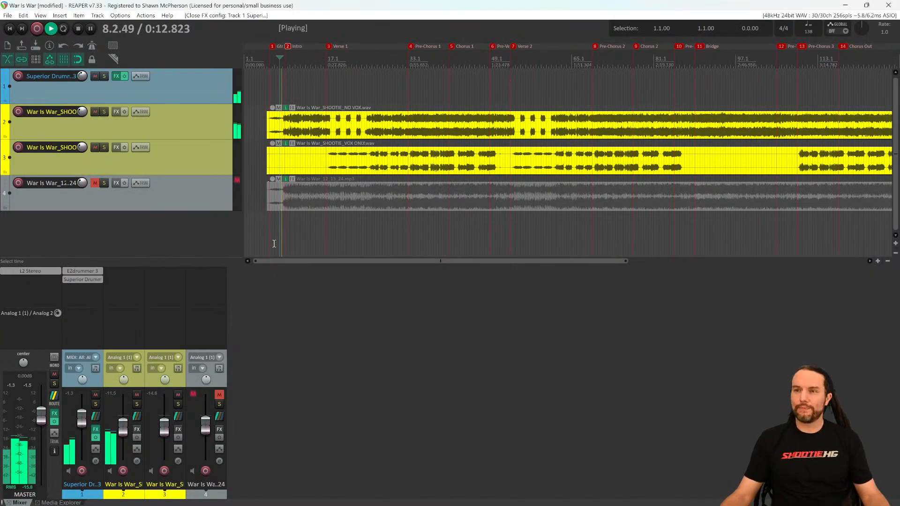
key("space")
left_click(86, 272)
key("space")
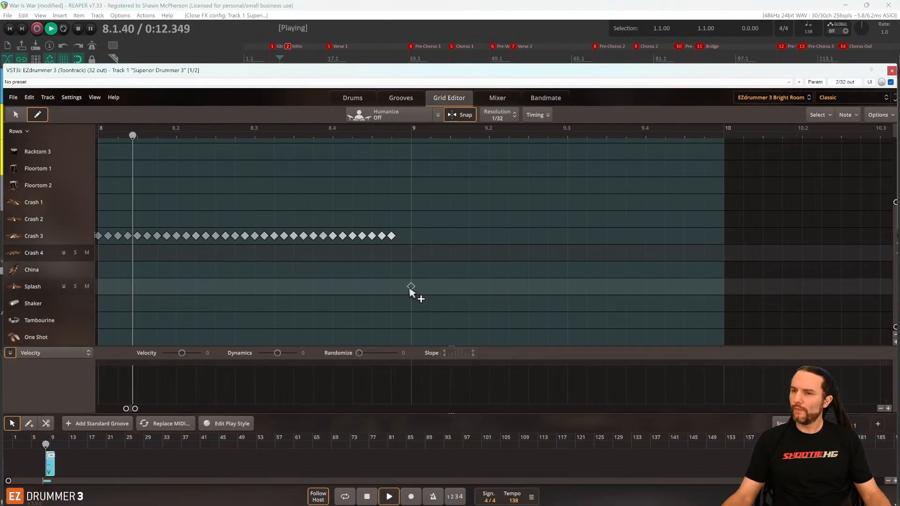
key("space")
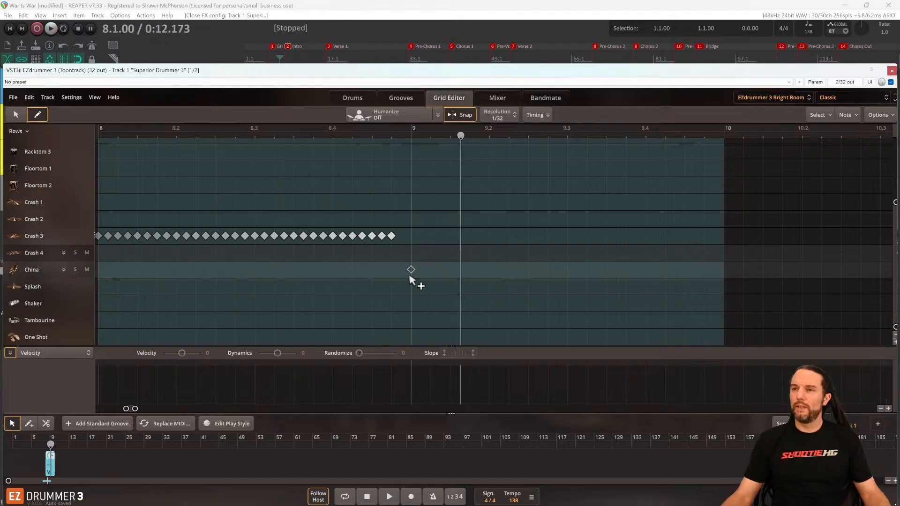
Add Crash 3 and Crash 2 hits on the first beat of bar 9 and play the transition from bar 8.
left_click(411, 236)
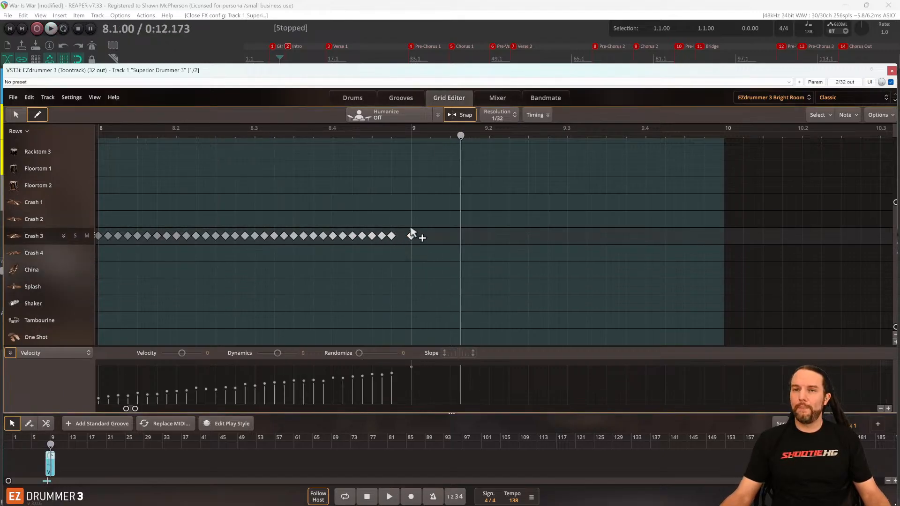
left_click(411, 218)
key("space")
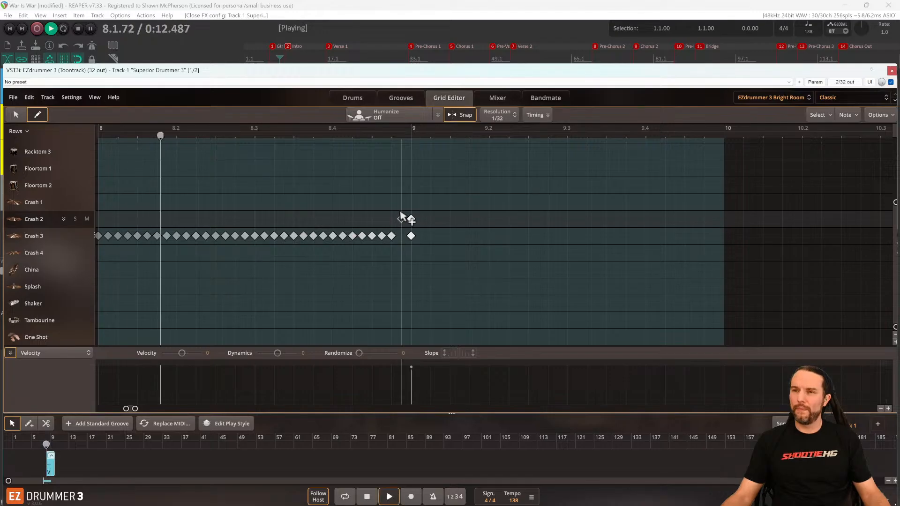
scroll(405, 235, "up", 3)
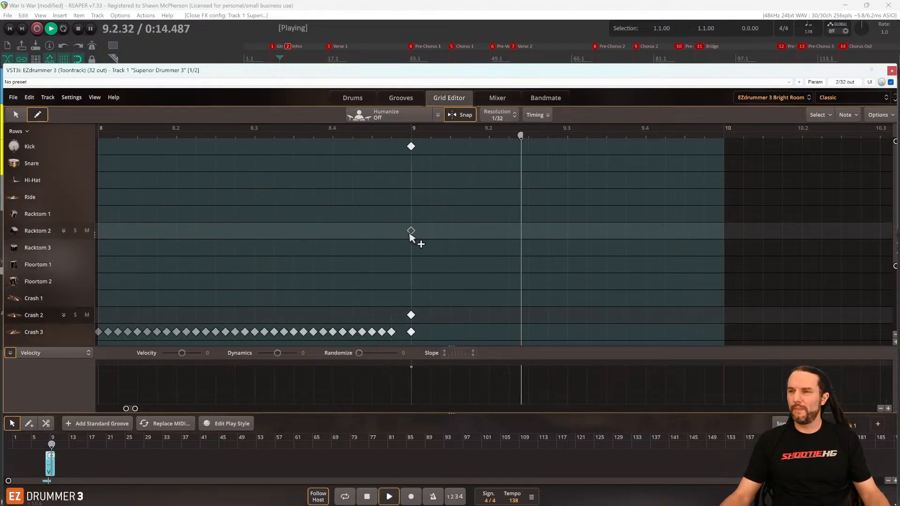
Replay the transition from bar 8 into the bar 9 accent.
key("space")
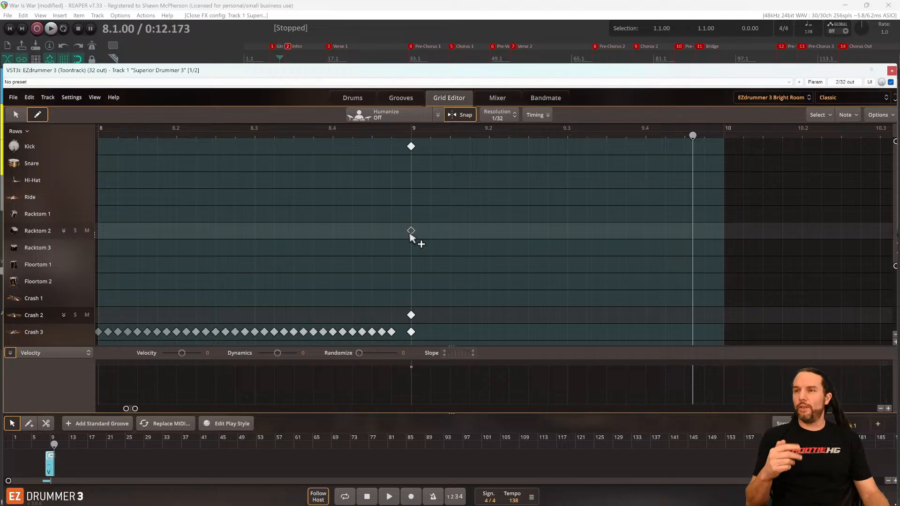
key("space")
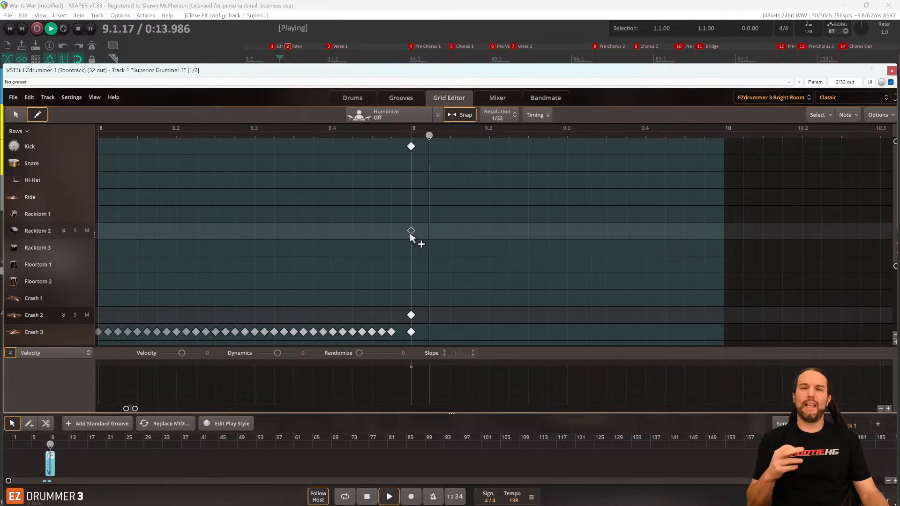
key("space")
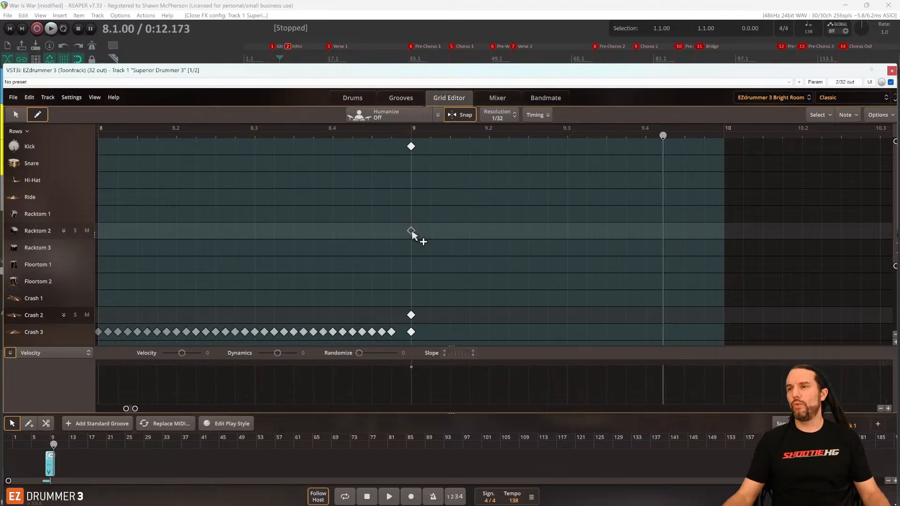
Set the grid resolution to 1/8, then add snare hits on beats 2 and 4 and a kick on beat 3 of bar 9.
left_click(498, 115)
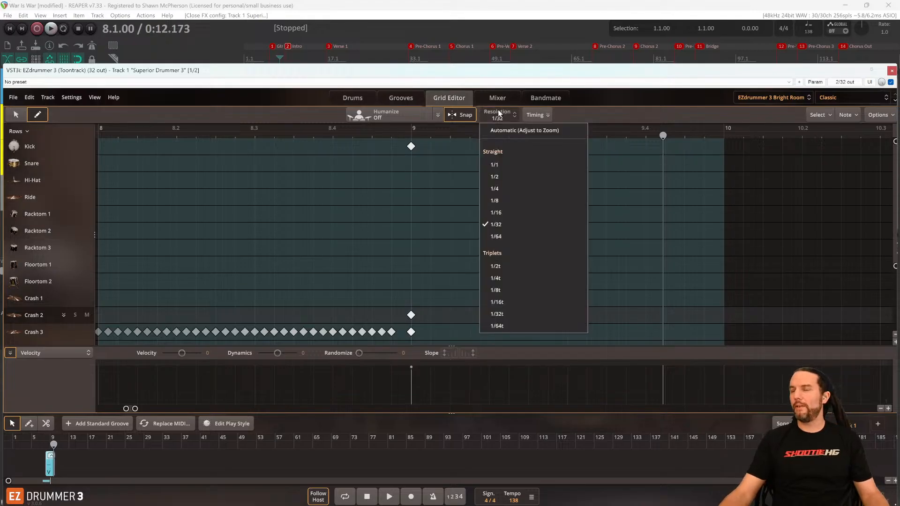
left_click(517, 200)
scroll(446, 185, "right", 3)
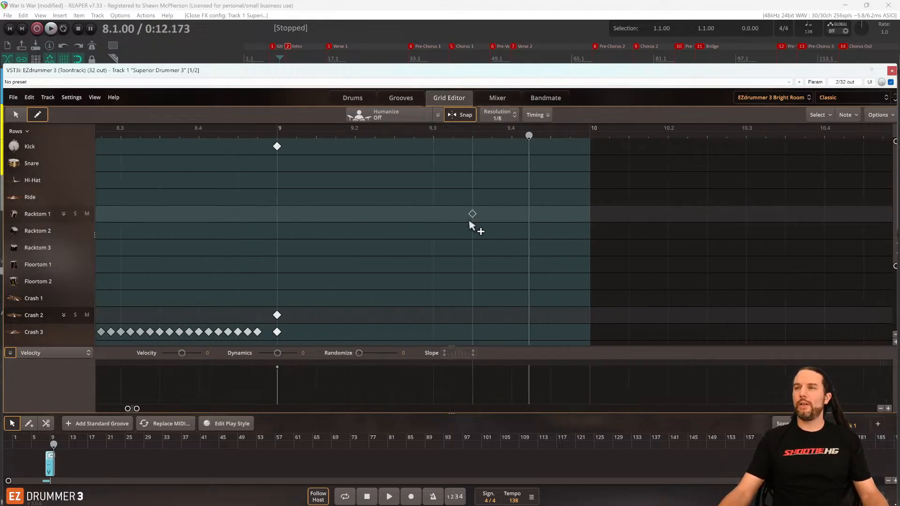
left_click(361, 170)
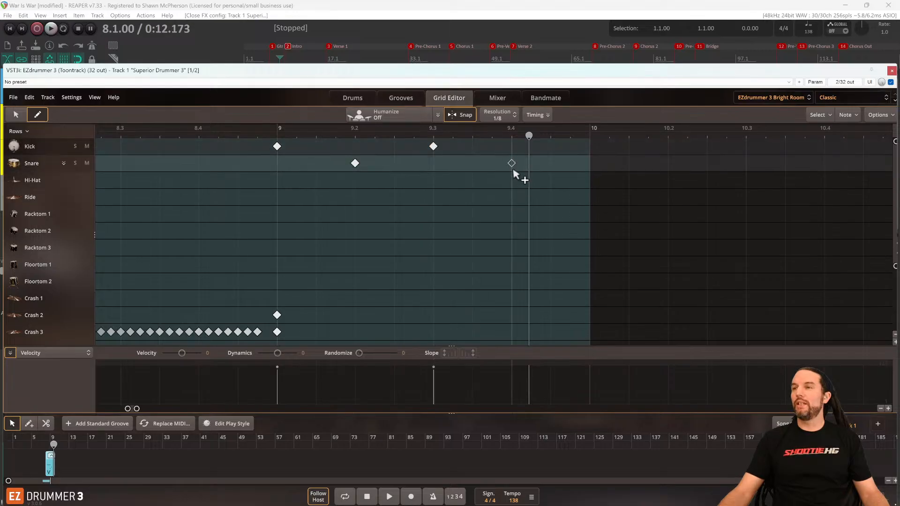
left_click(511, 163)
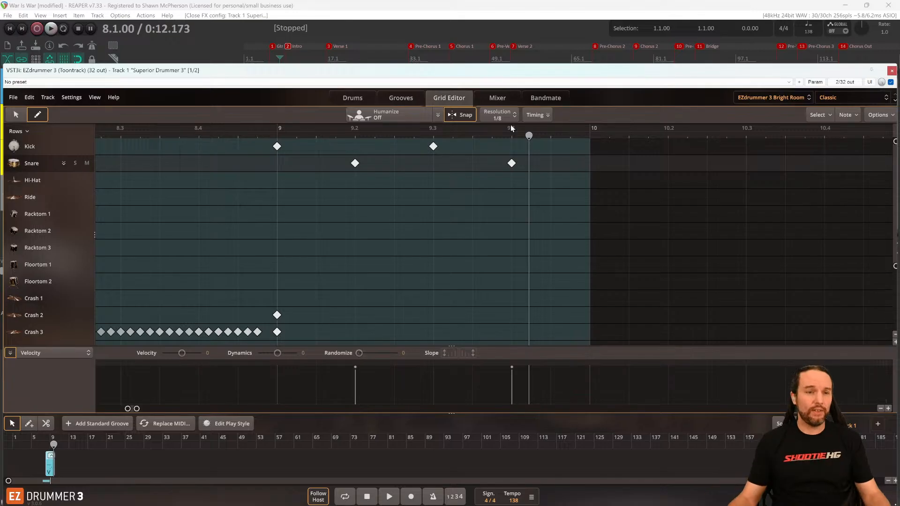
key("space")
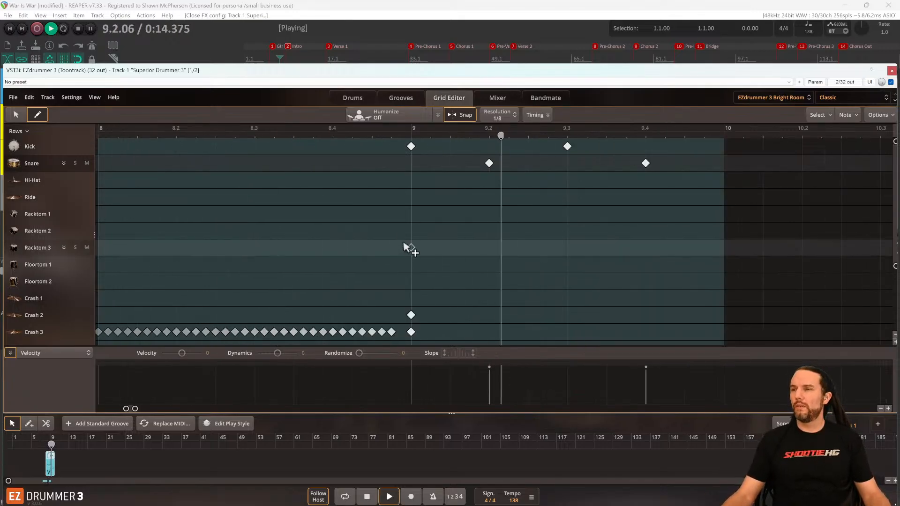
key("space")
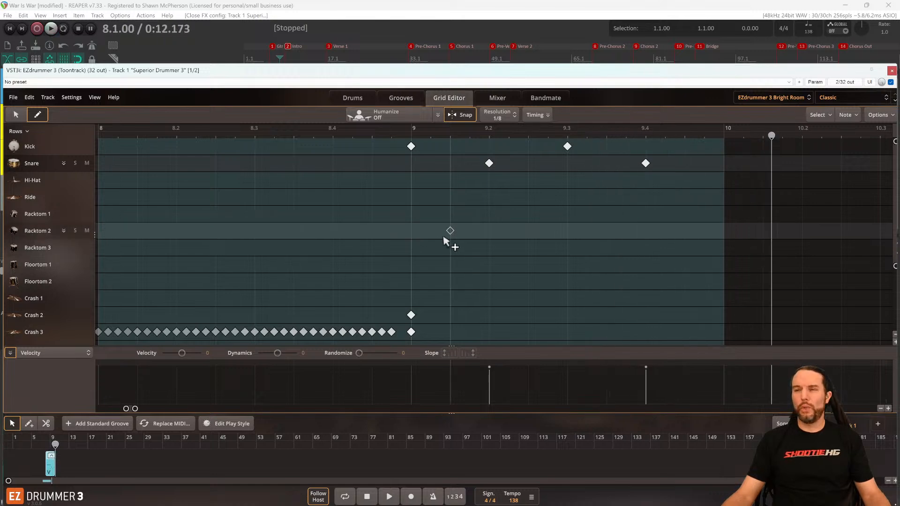
Switch to Superior Drummer 3 on track 1 and lower the snare's level to -18.8 dB while auditioning it.
left_click(891, 71)
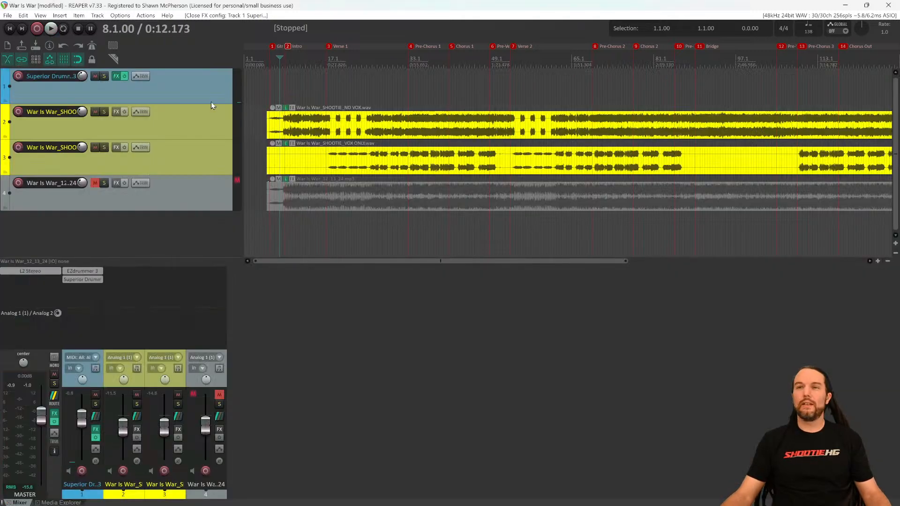
left_click(84, 94)
left_click(85, 280)
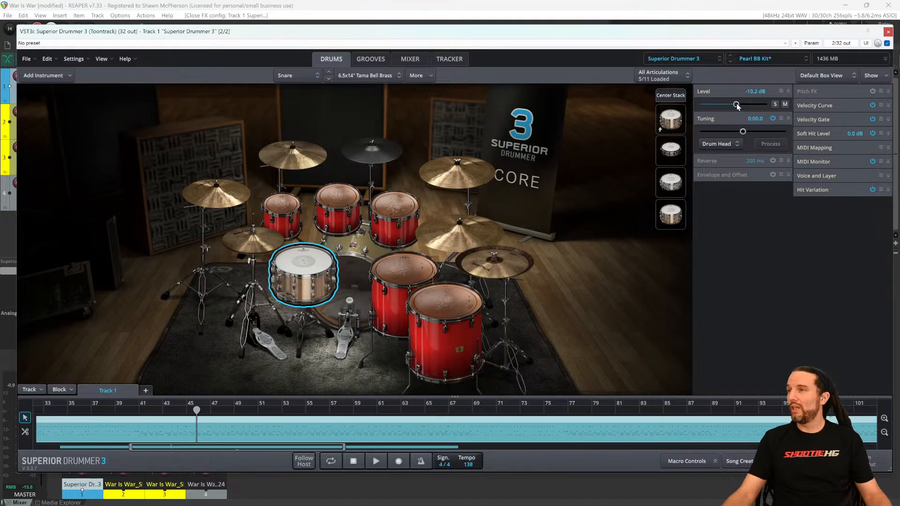
left_click(311, 263)
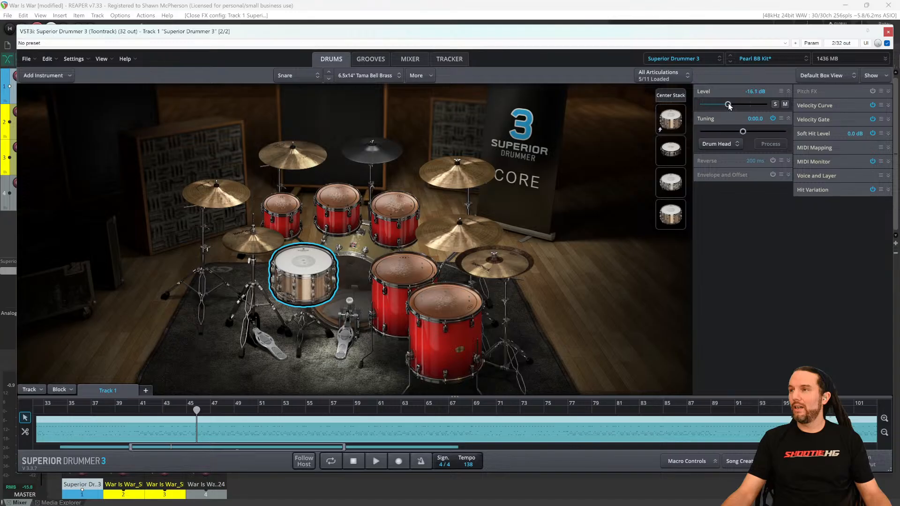
left_click(300, 260)
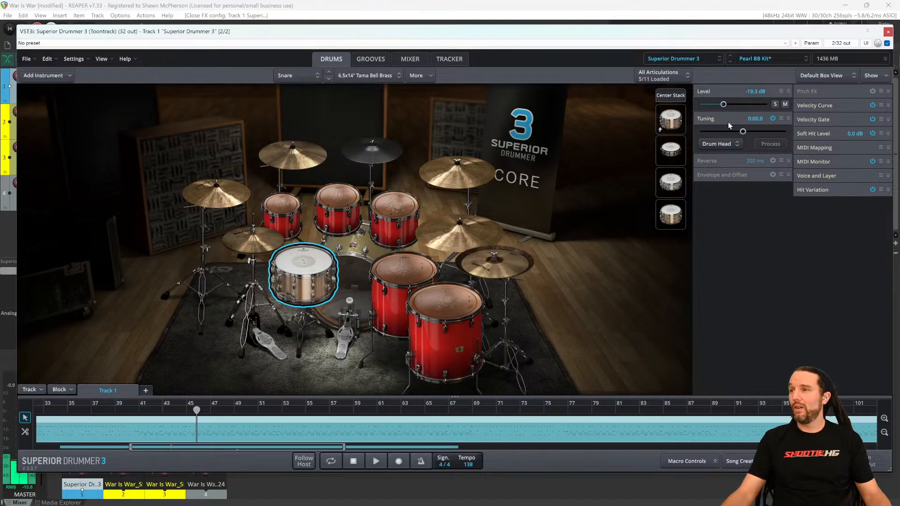
left_click(297, 262)
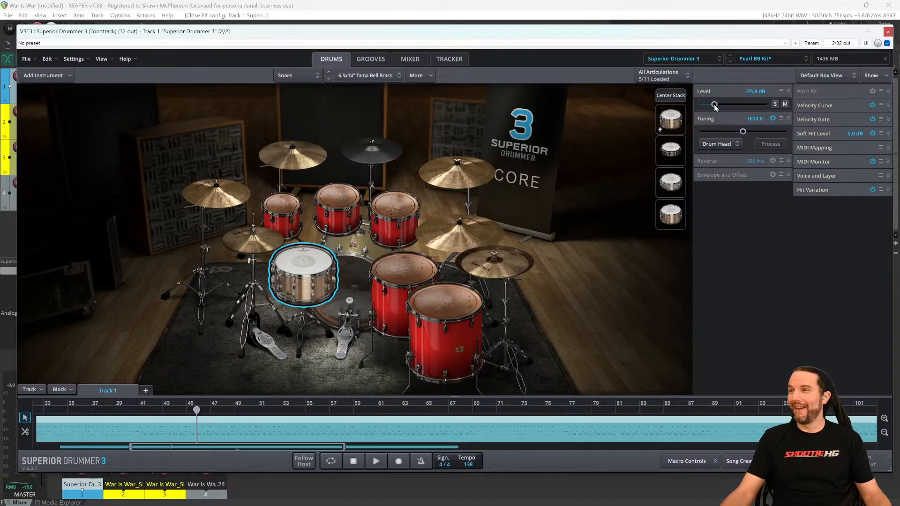
left_click(298, 265)
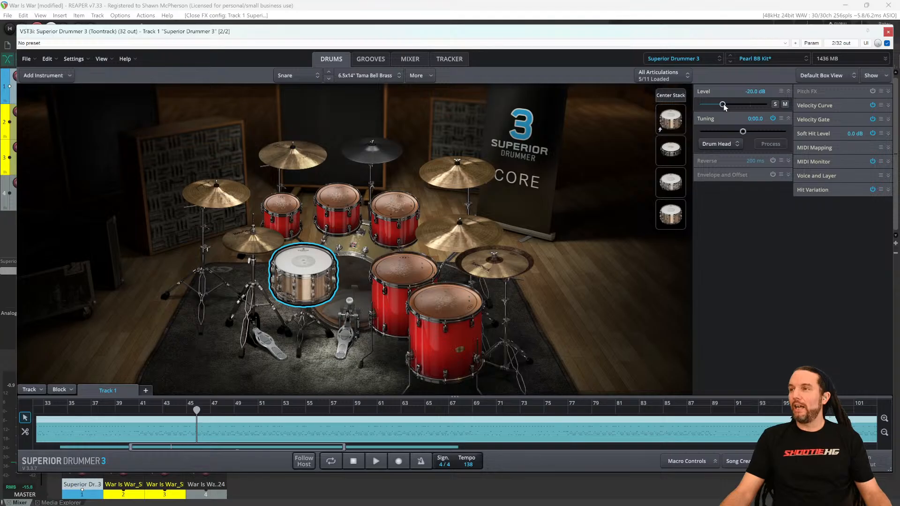
left_click(296, 266)
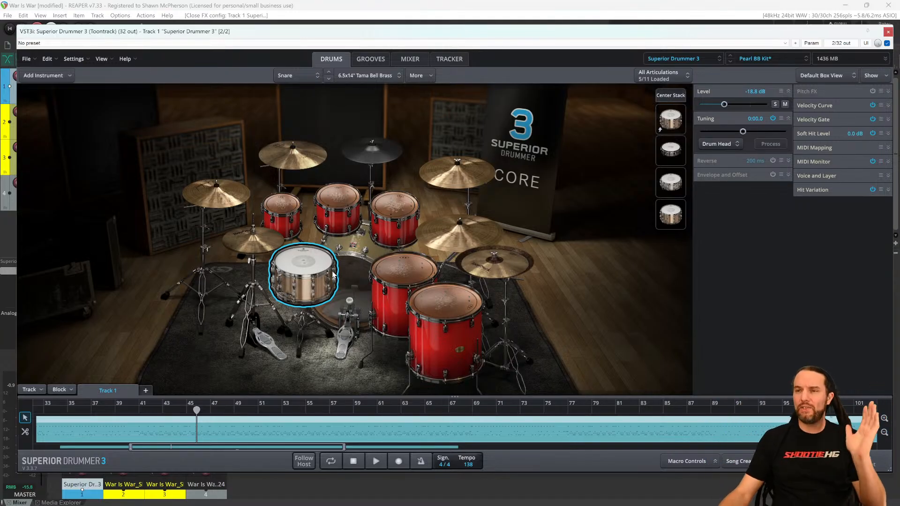
Audition the kick and snare alternately to compare their levels.
left_click(340, 283)
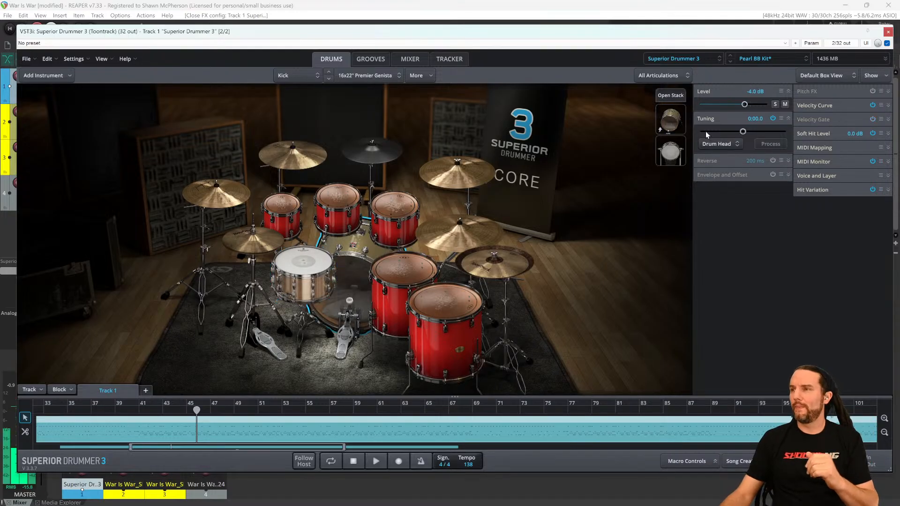
left_click(324, 277)
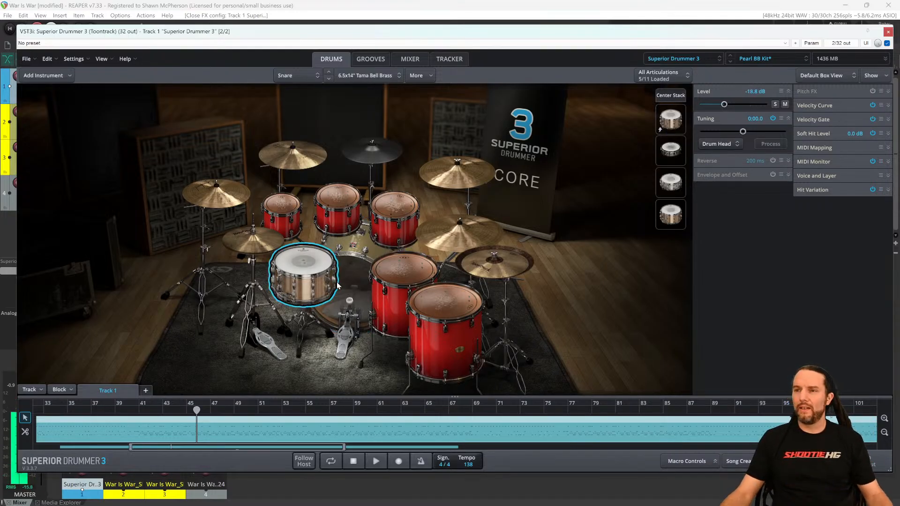
left_click(348, 280)
left_click(325, 277)
left_click(353, 278)
left_click(332, 278)
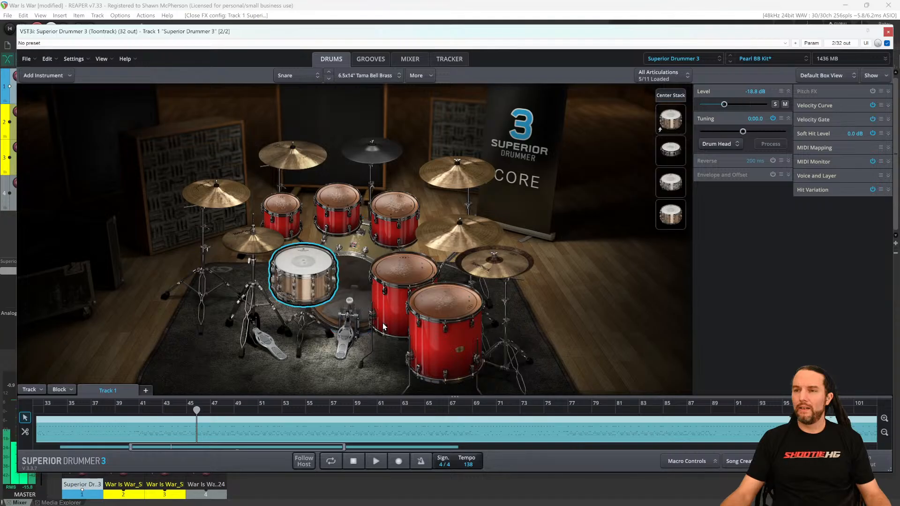
Close Superior Drummer 3 and play the song from bar 8 to check the snare balance.
left_click(888, 32)
key("space")
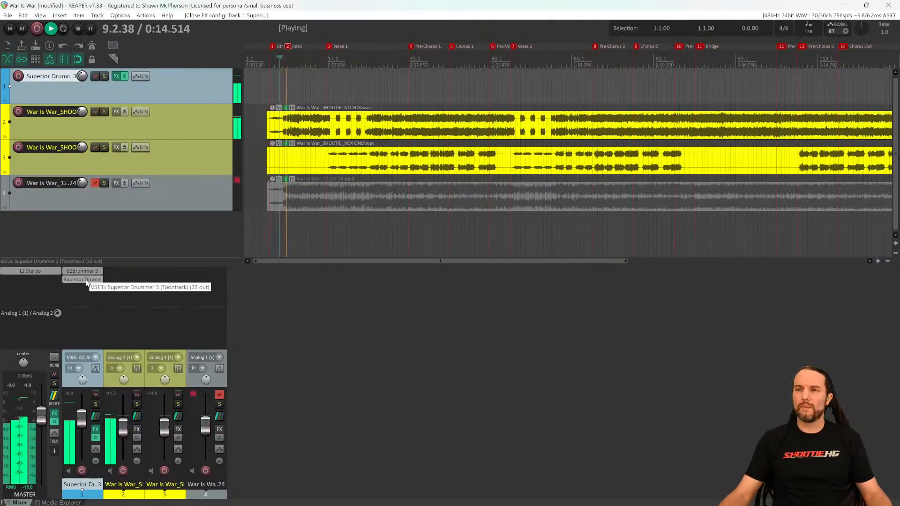
key("space")
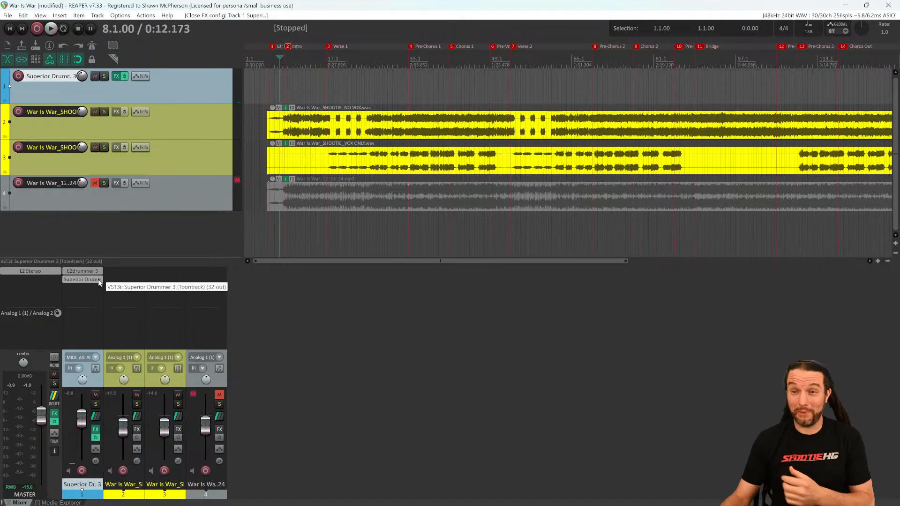
Reopen EZdrummer 3's Grid Editor on track 1, move the playhead to bar 9 and play from there.
left_click(83, 271)
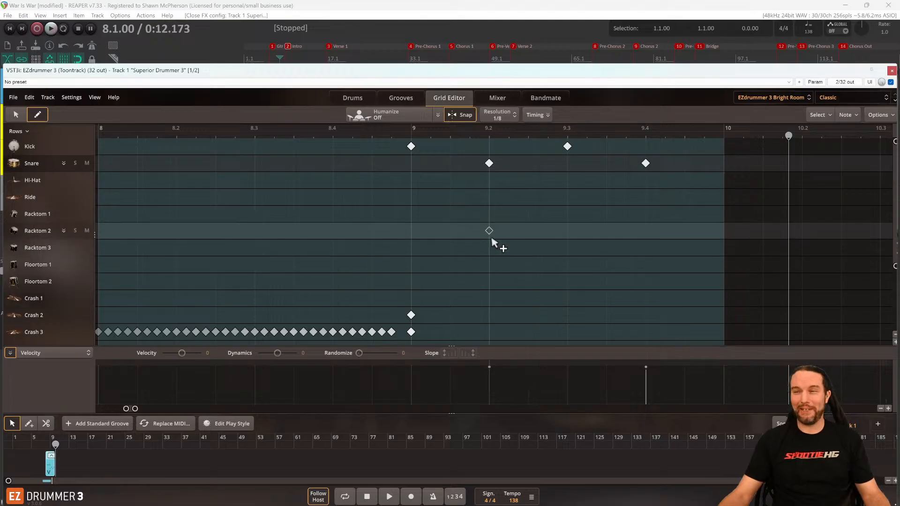
key("space")
key("space")
key("ctrl+j")
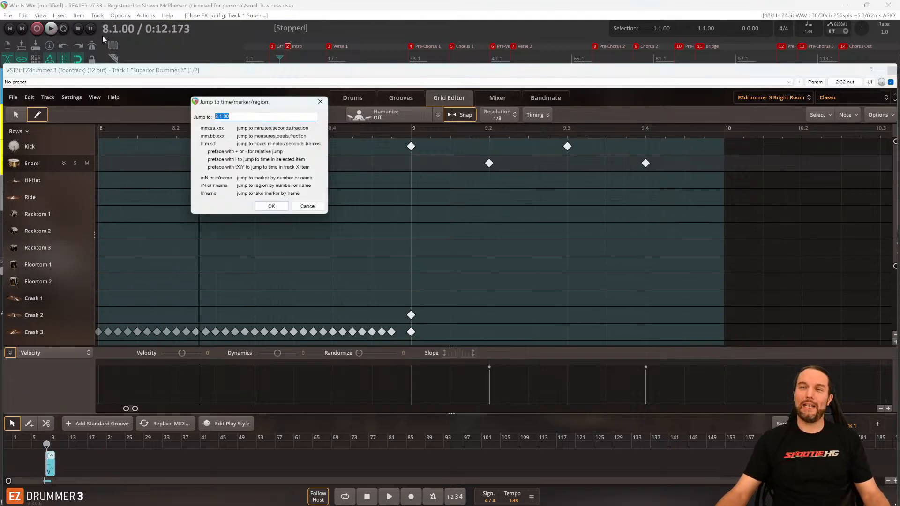
type("9")
key("Return")
scroll(371, 247, "right", 5)
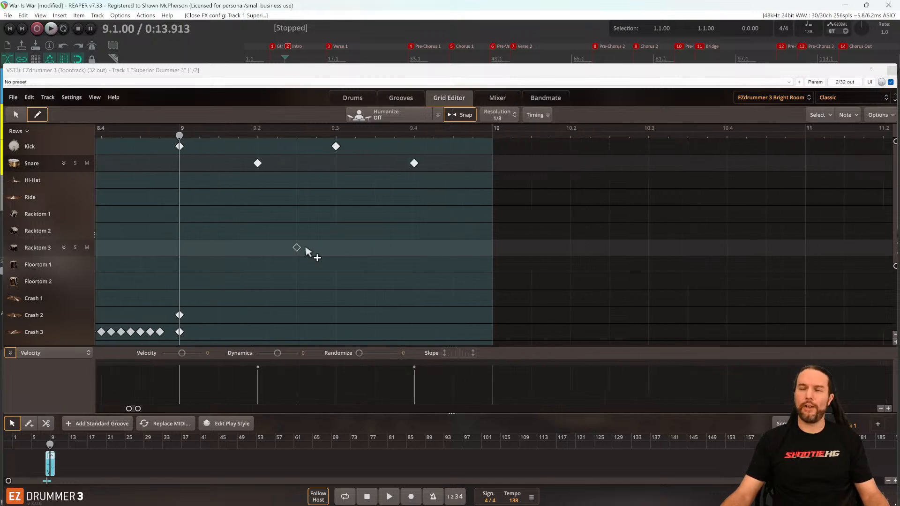
key("space")
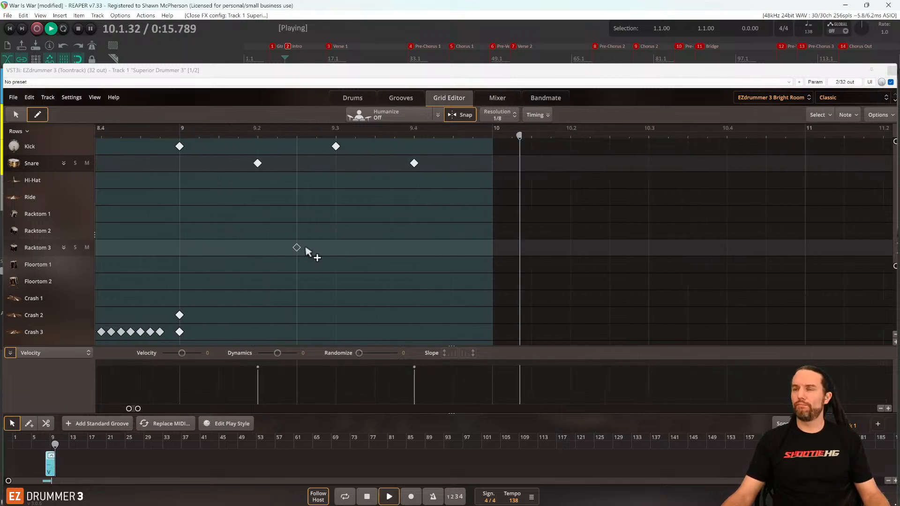
key("space")
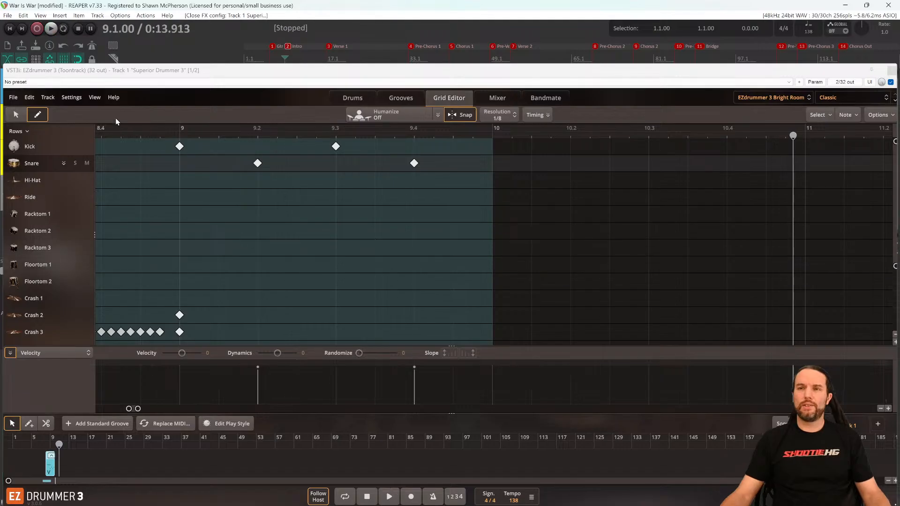
Copy bar 9's kick and snare pattern into bar 10 and play both bars.
left_click(16, 115)
left_click_drag(339, 160, 492, 148)
key("space")
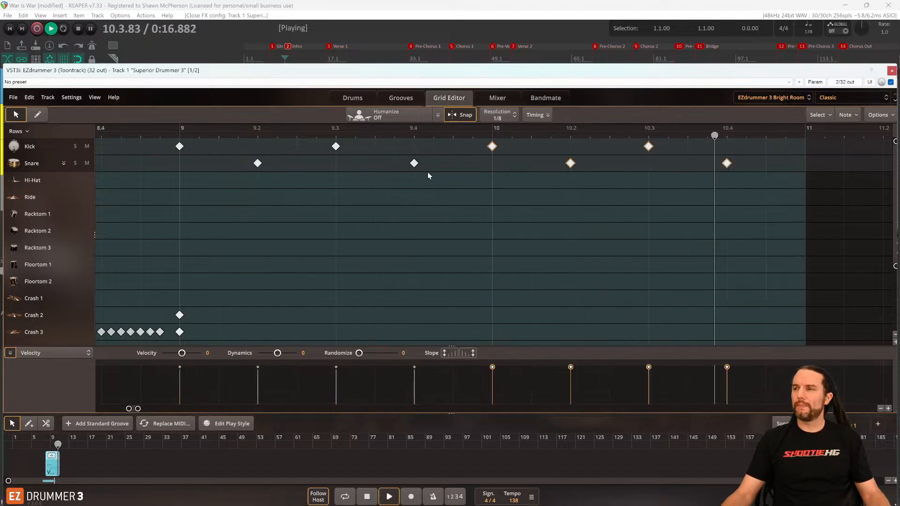
key("space")
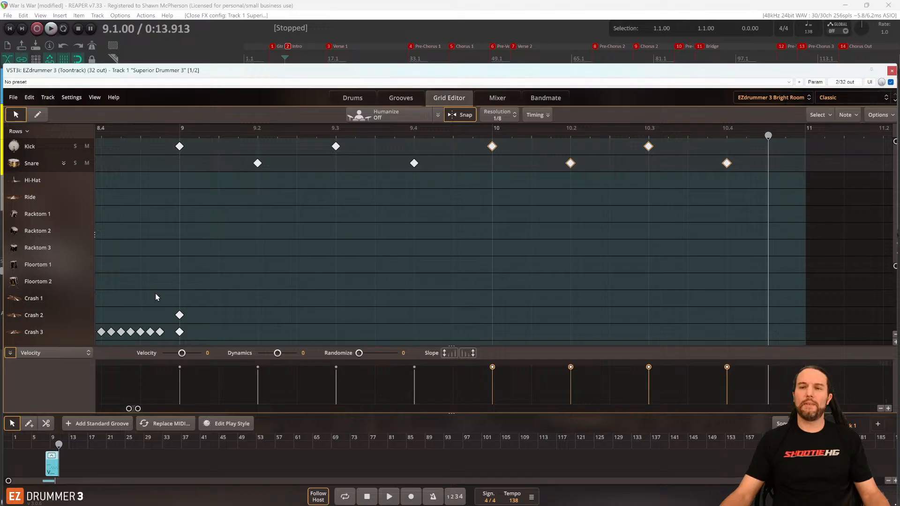
Fill the Floortom 2 row with eighth-note hits across bars 9 and 10, play them, and select the row's notes.
left_click(37, 281)
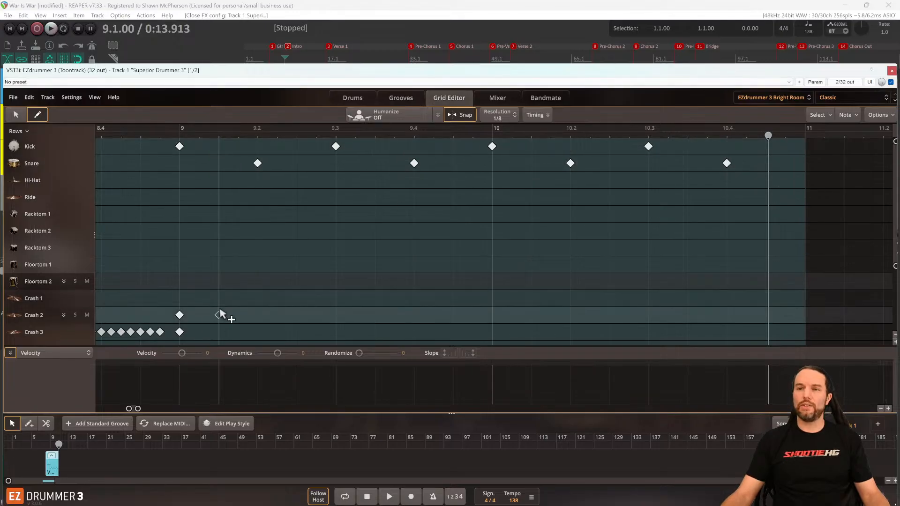
mouse_move(180, 298)
left_mouse_down()
mouse_move(474, 298)
mouse_move(757, 281)
left_mouse_up()
key("space")
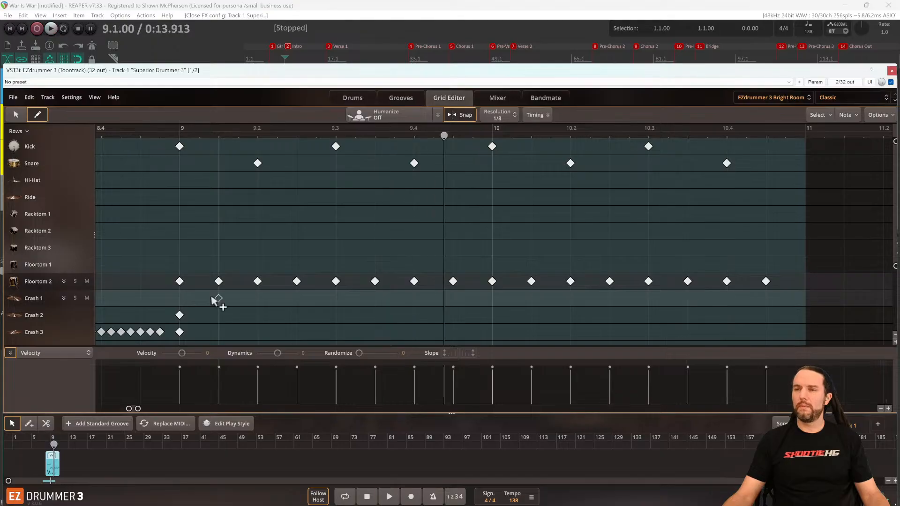
double_click(48, 283)
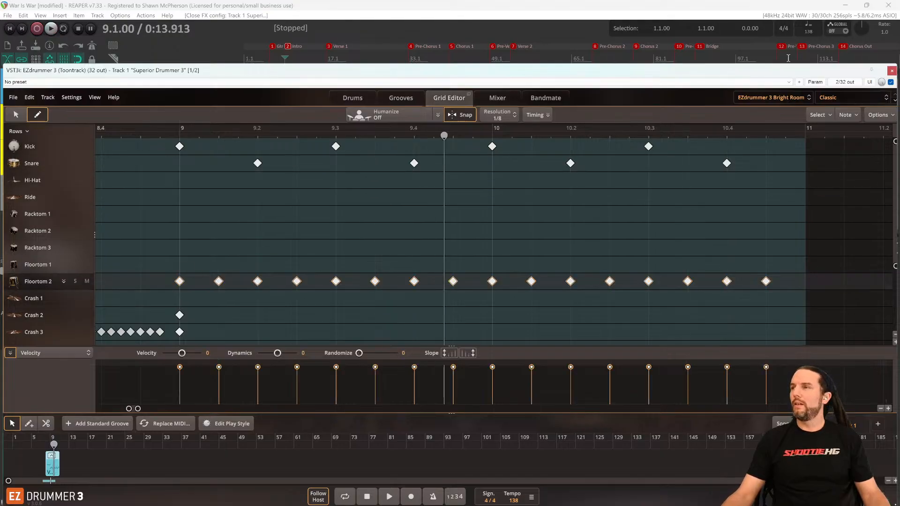
Switch to Superior Drummer 3, set all five toms' level to -9.5 dB and audition them.
left_click(892, 72)
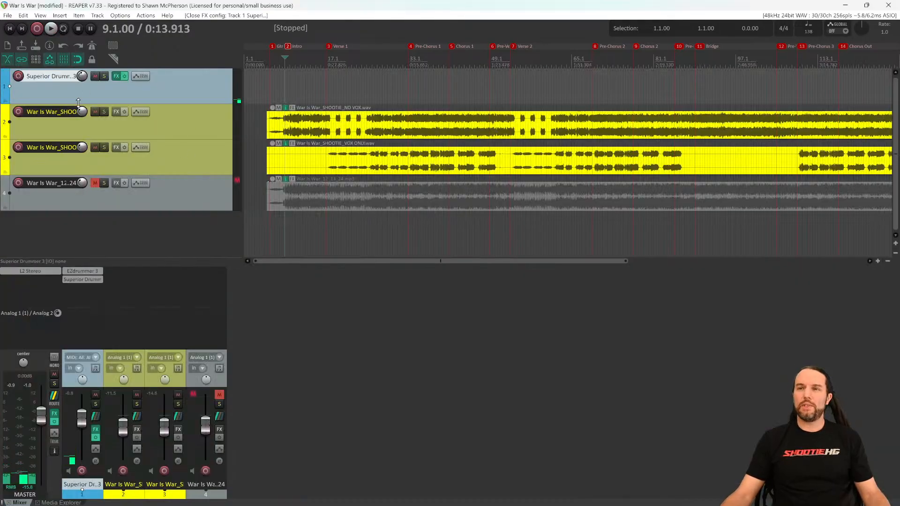
left_click(85, 280)
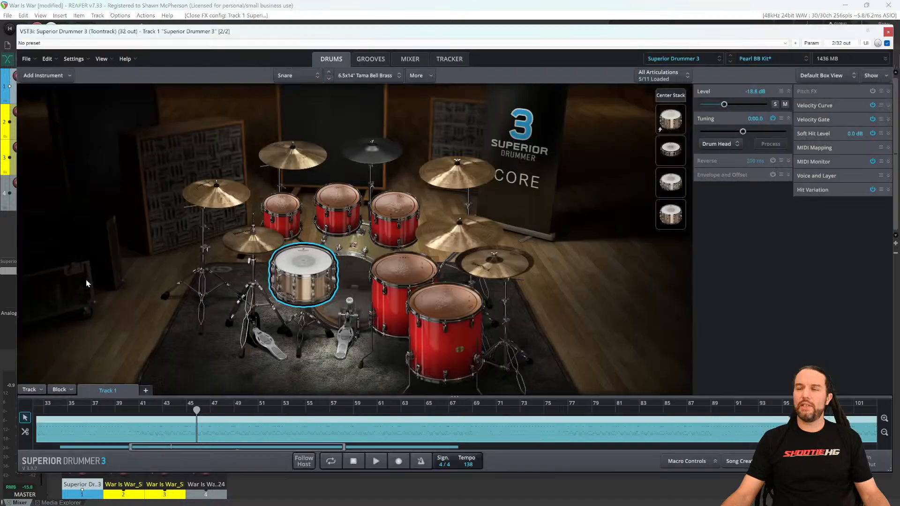
left_click(442, 306)
left_click(405, 273, "ctrl")
left_click(393, 209, "ctrl")
left_click(340, 202, "ctrl")
left_click(295, 204, "ctrl")
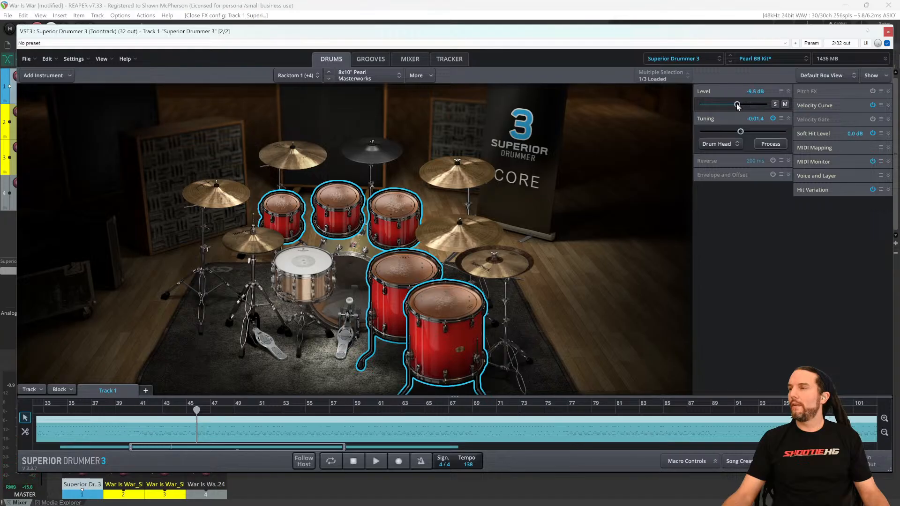
left_click(445, 312)
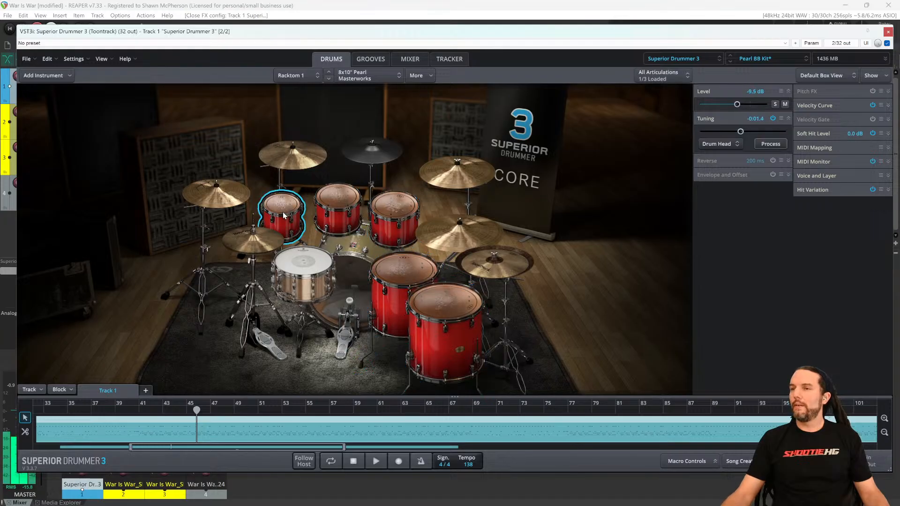
Audition the three rack toms and the first floor tom in Superior Drummer 3, comparing their levels.
left_click(406, 266)
left_click(392, 210)
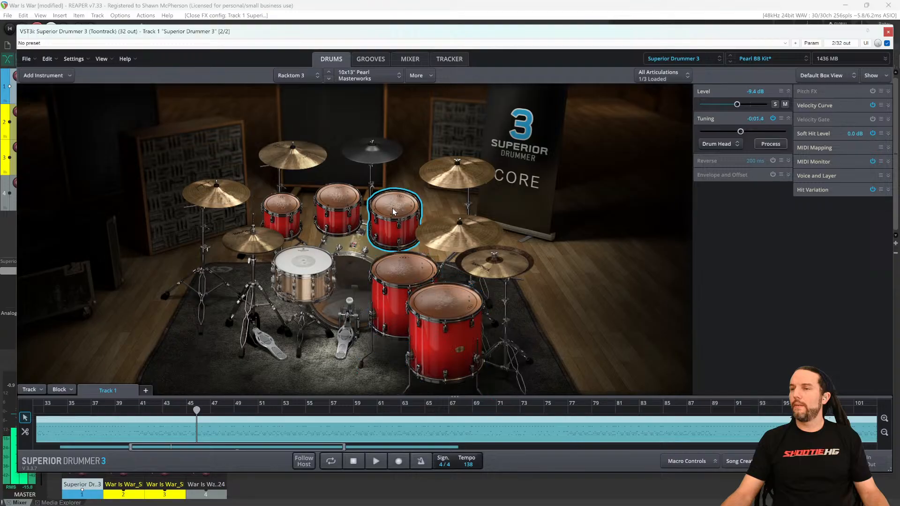
left_click(335, 204)
left_click(281, 206)
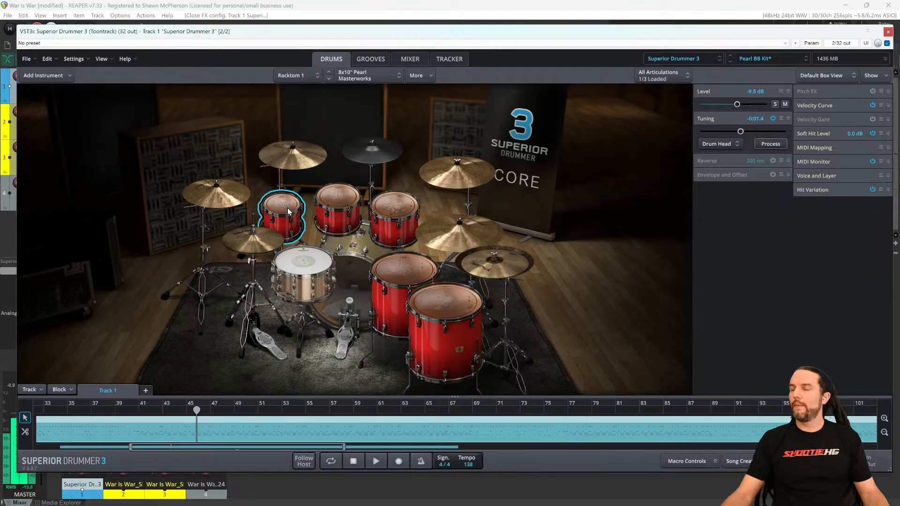
left_click(326, 204)
left_click(393, 206)
left_click(405, 272)
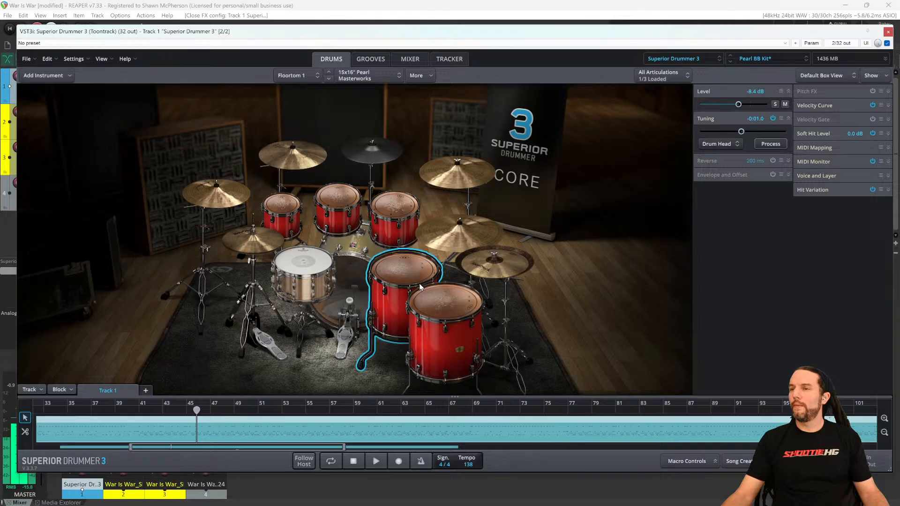
Lower Floortom 2's level to -11.0 dB, auditioning it against Floortom 1.
left_click(445, 307)
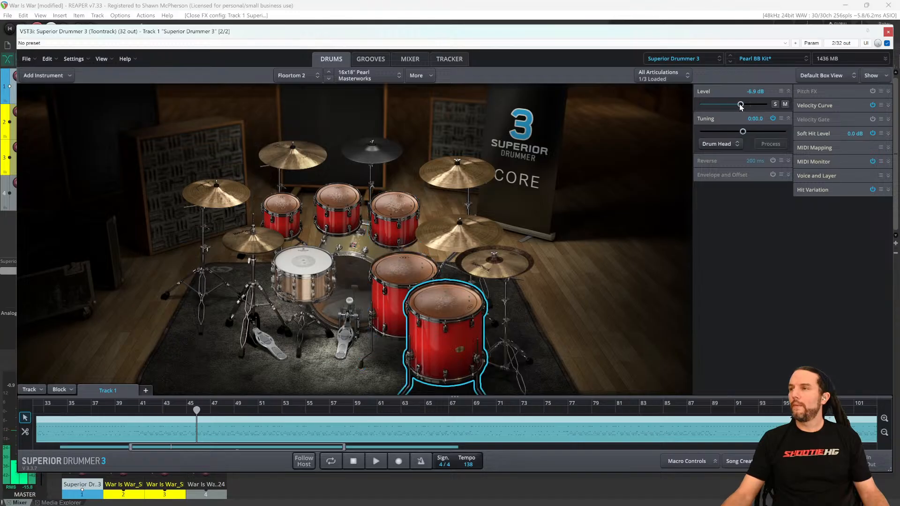
left_click(437, 310)
left_click(413, 272)
left_click(448, 302)
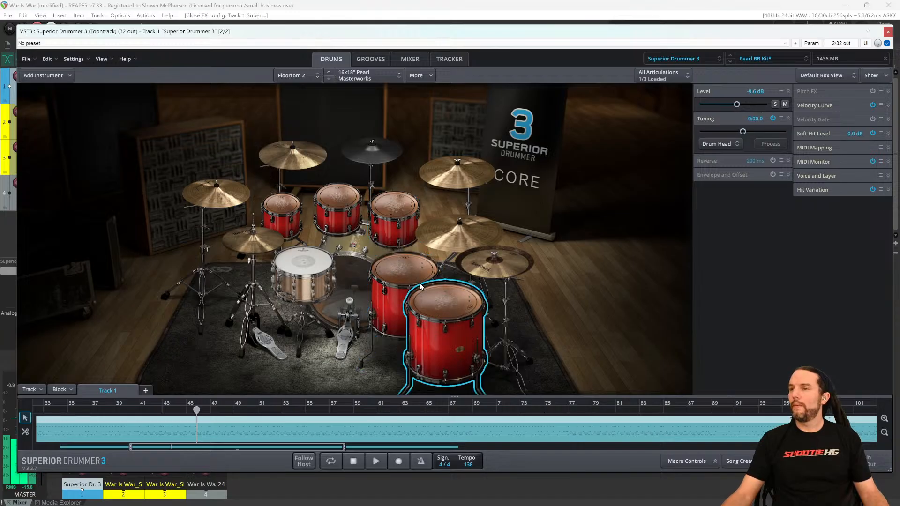
left_click(415, 273)
left_click(471, 296)
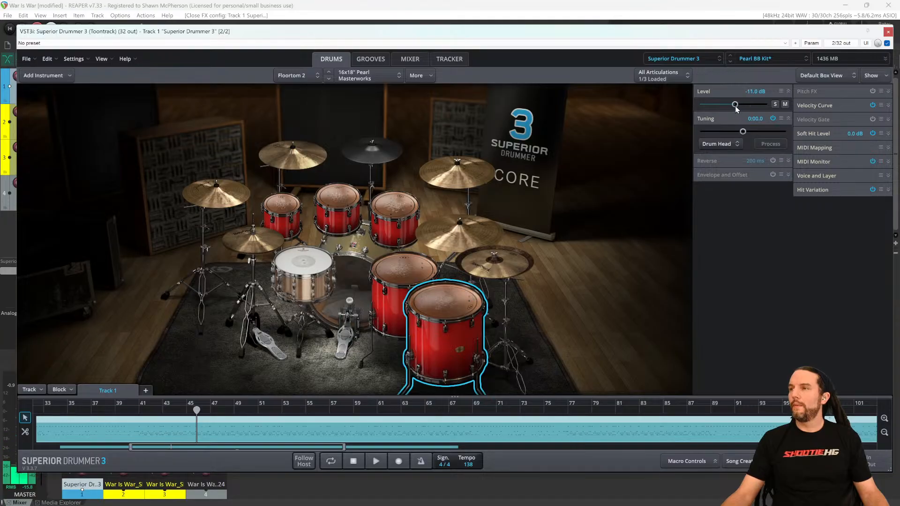
Switch to EZdrummer 3 on track 1 and play the beat from bar 9.
left_click(890, 32)
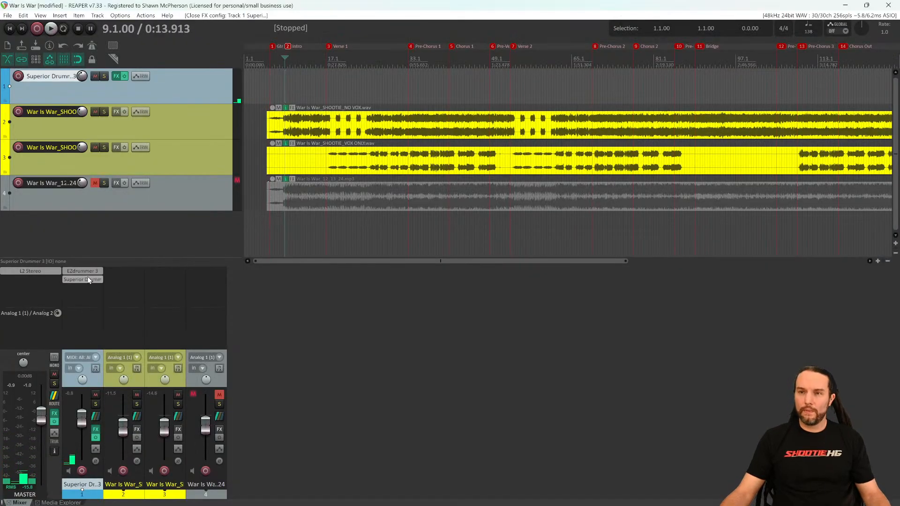
left_click(85, 276)
key("space")
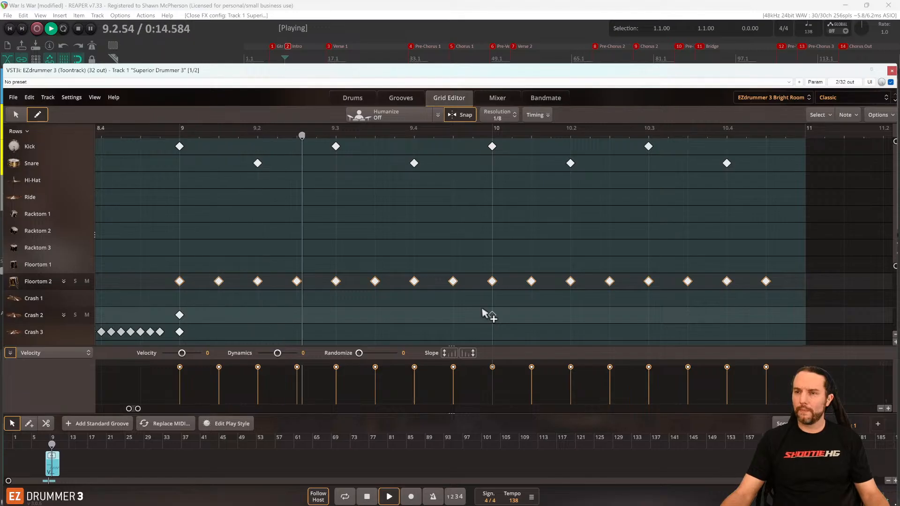
key("space")
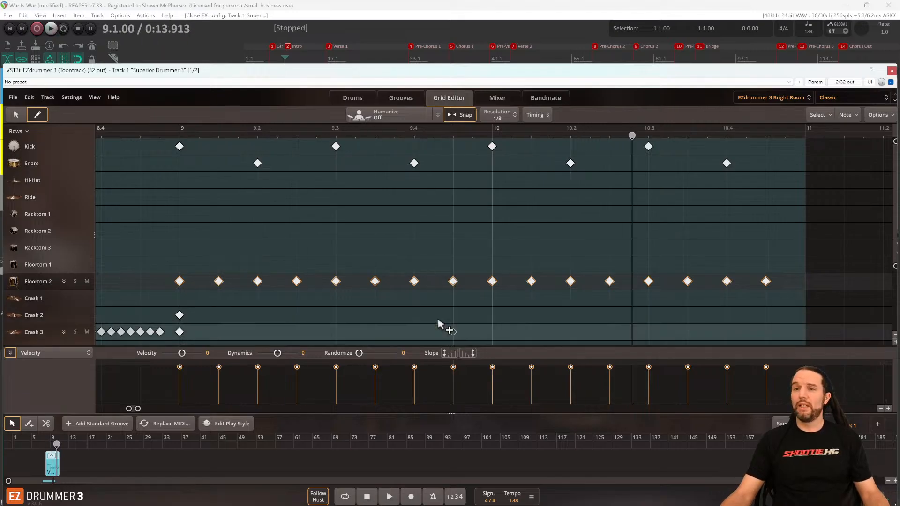
Switch to Superior Drummer 3, raise all five toms' level together to -7.6 dB on Racktom 1, and audition each tom.
left_click(892, 71)
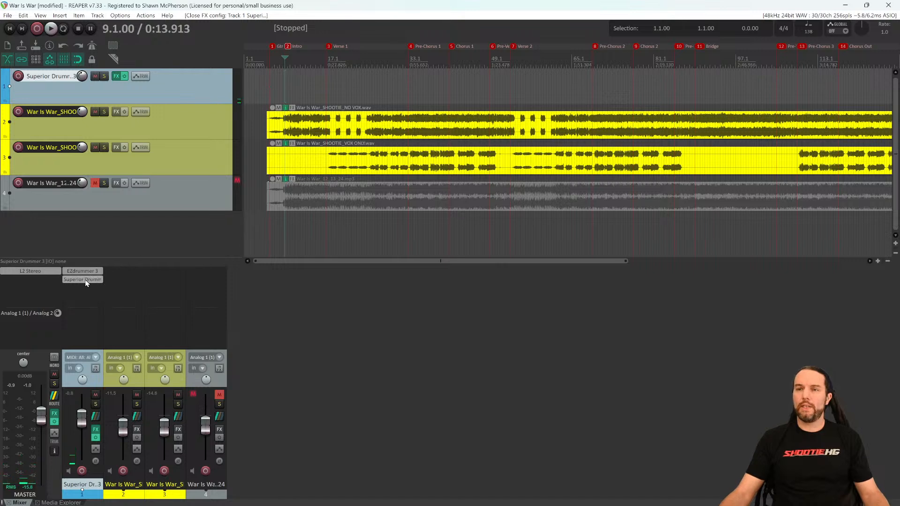
left_click(86, 279)
left_click(407, 228, "ctrl")
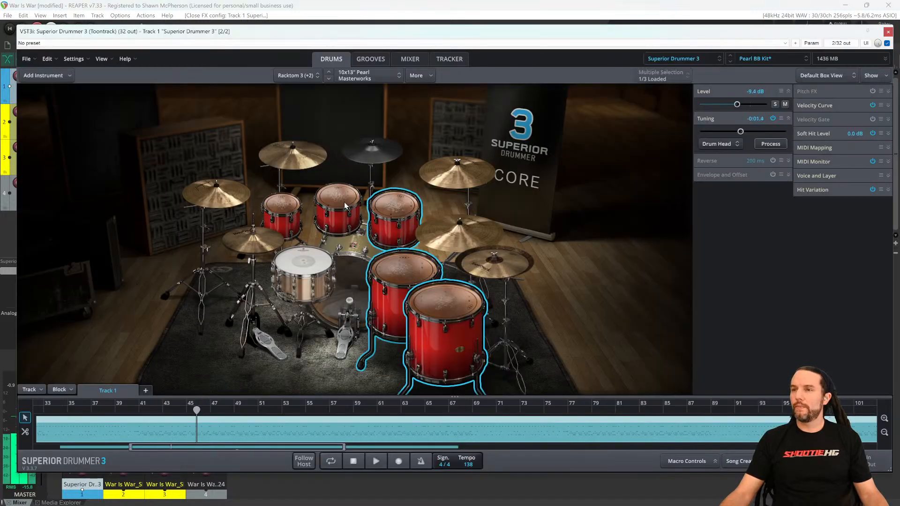
left_click(338, 211, "ctrl")
left_click(281, 213, "ctrl")
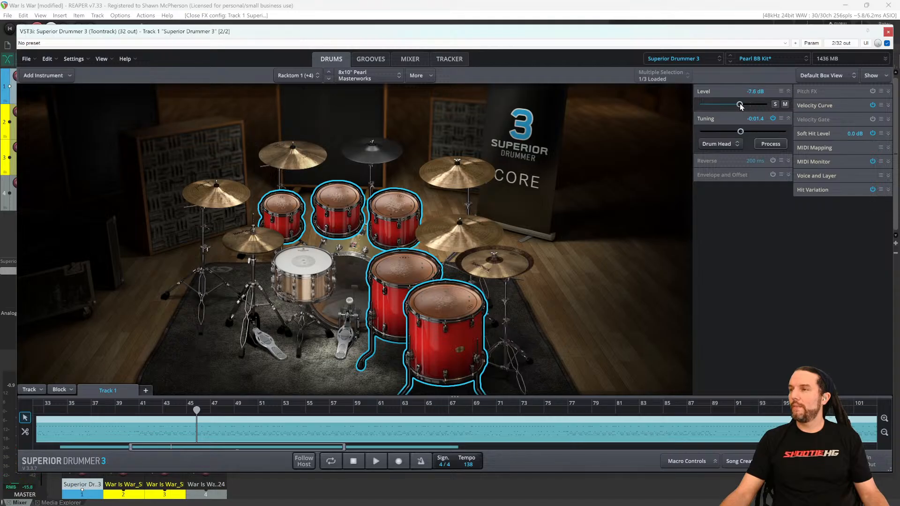
left_click(443, 298)
left_click(405, 268)
left_click(394, 207)
left_click(340, 203)
left_click(282, 205)
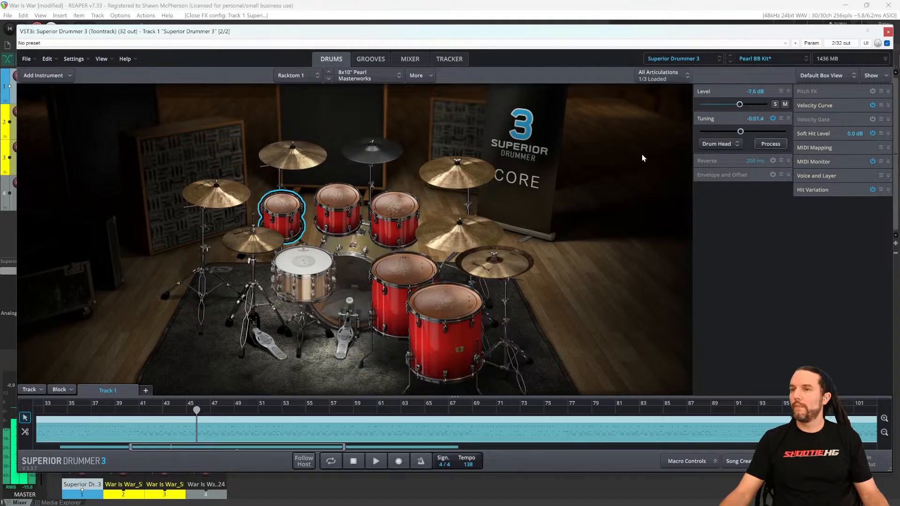
Play the song from bar 9 and briefly reopen Superior Drummer 3 to check the kit during playback.
left_click(887, 31)
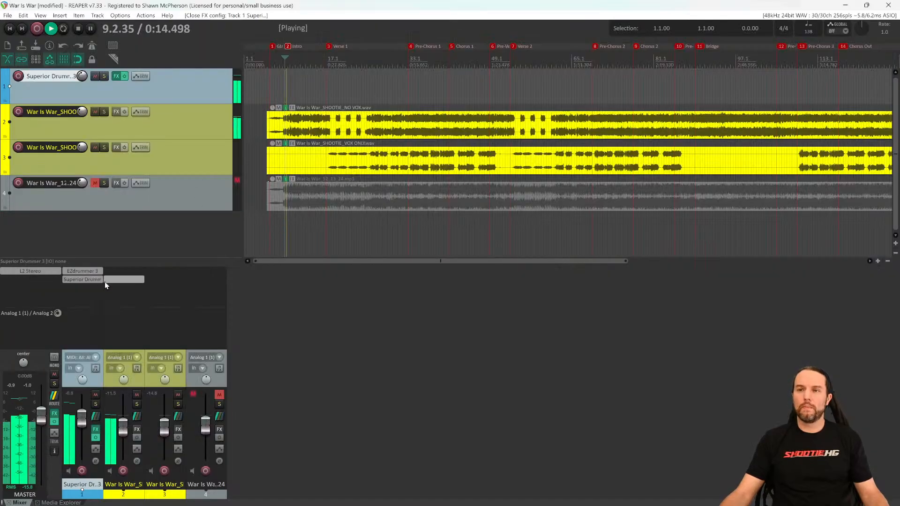
left_click(90, 280)
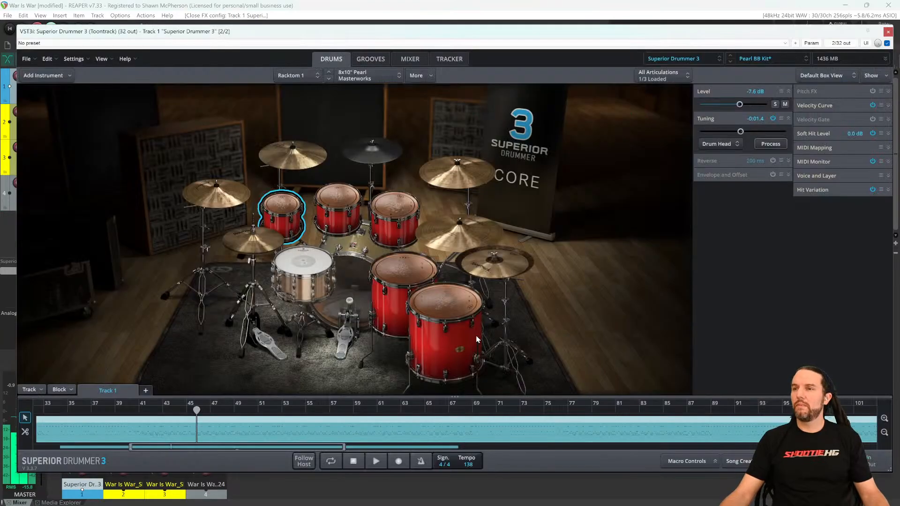
left_click(887, 31)
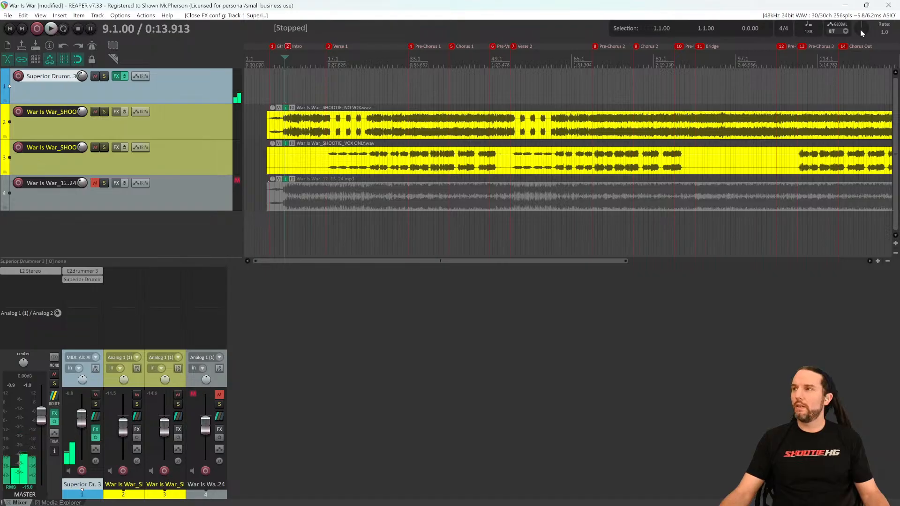
Reopen EZdrummer 3, split the song block at bar 9 and play the beat from there.
left_click(82, 271)
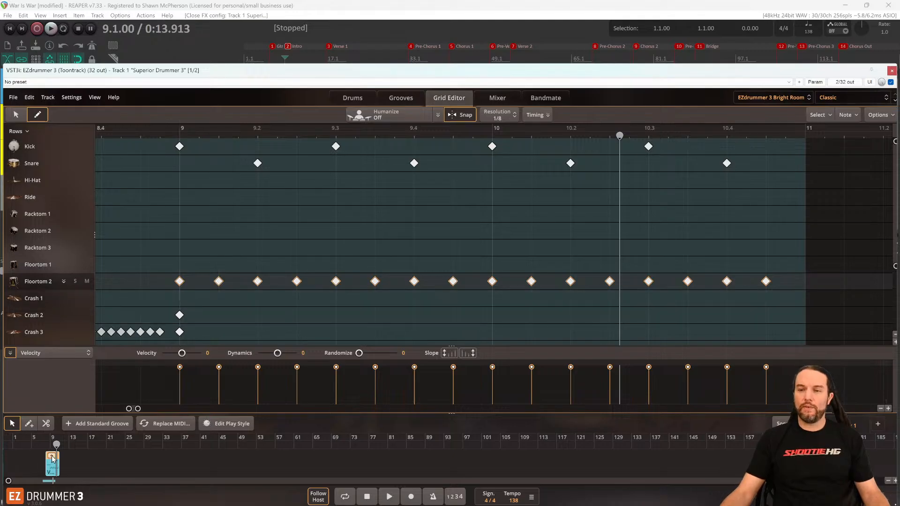
scroll(53, 459, "up", 5)
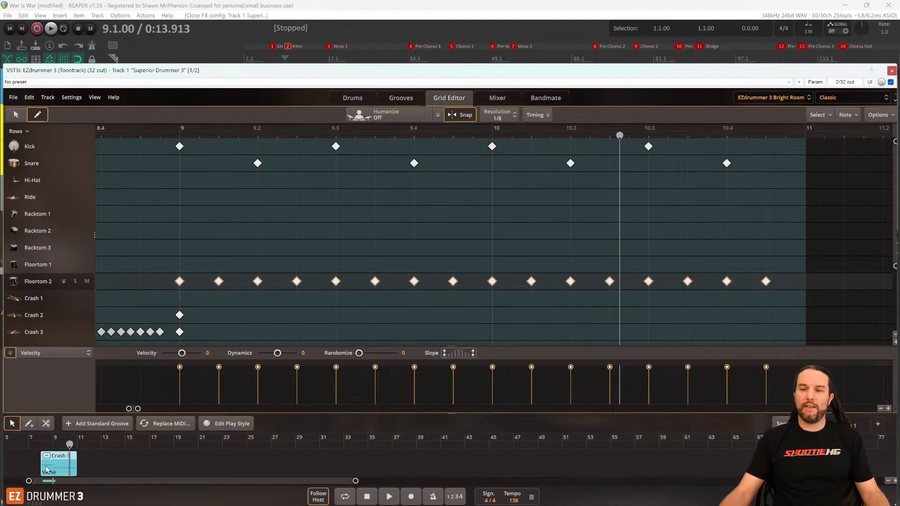
scroll(47, 469, "up", 3)
left_click(46, 423)
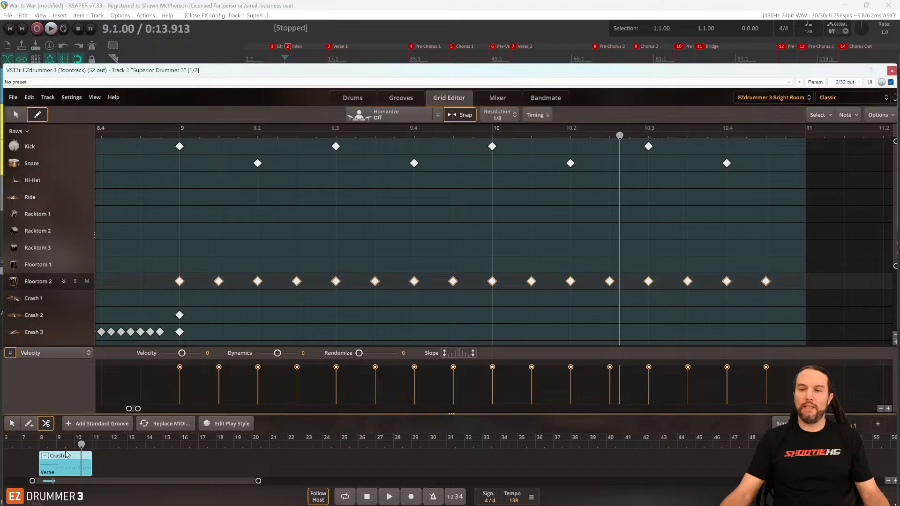
left_click(59, 466)
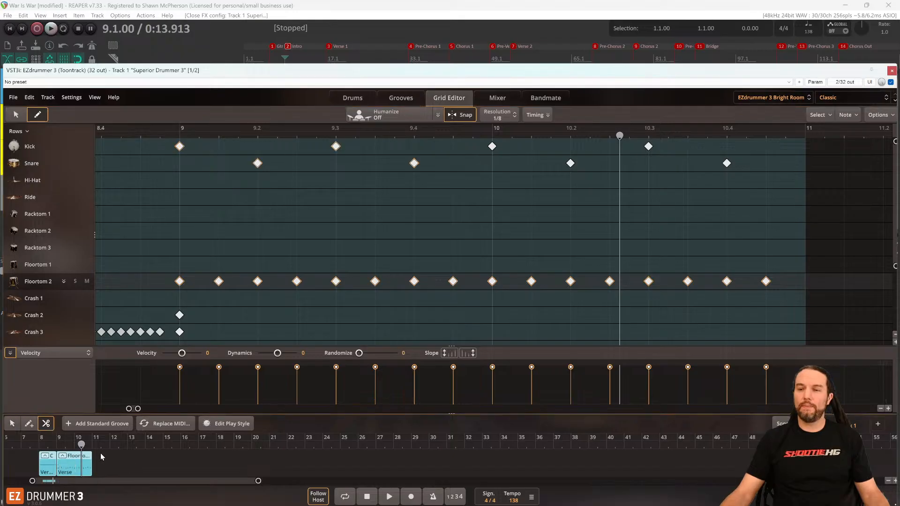
left_click(12, 424)
key("space")
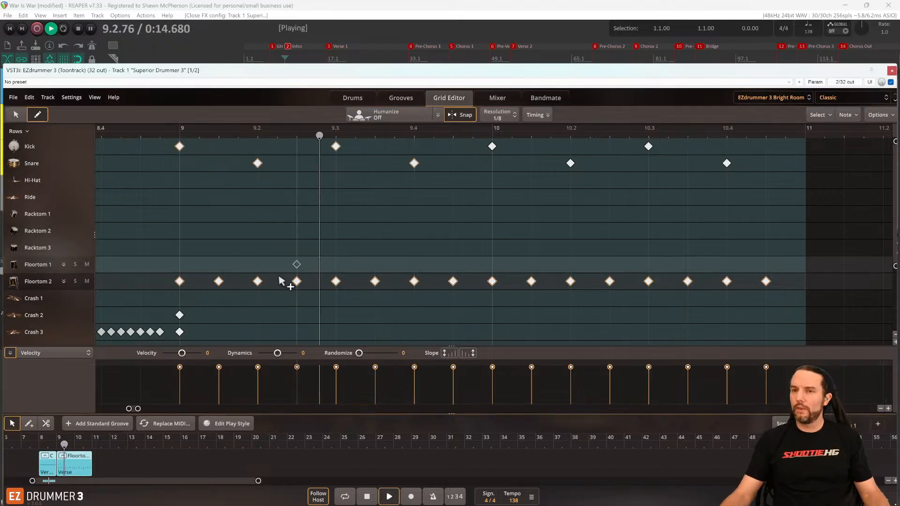
key("space")
Humanize the Floortom 2 hits with the Normal velocity style at Regular intensity and play the result.
left_click(39, 283)
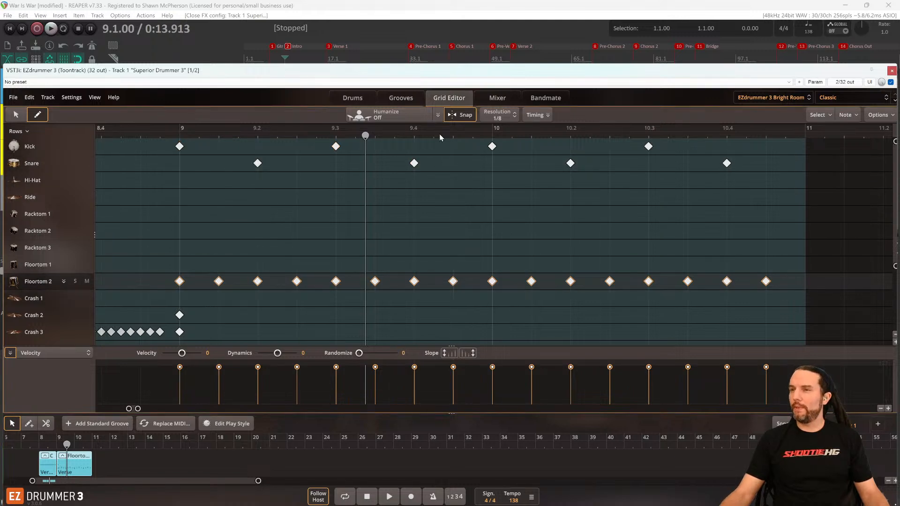
left_click(437, 115)
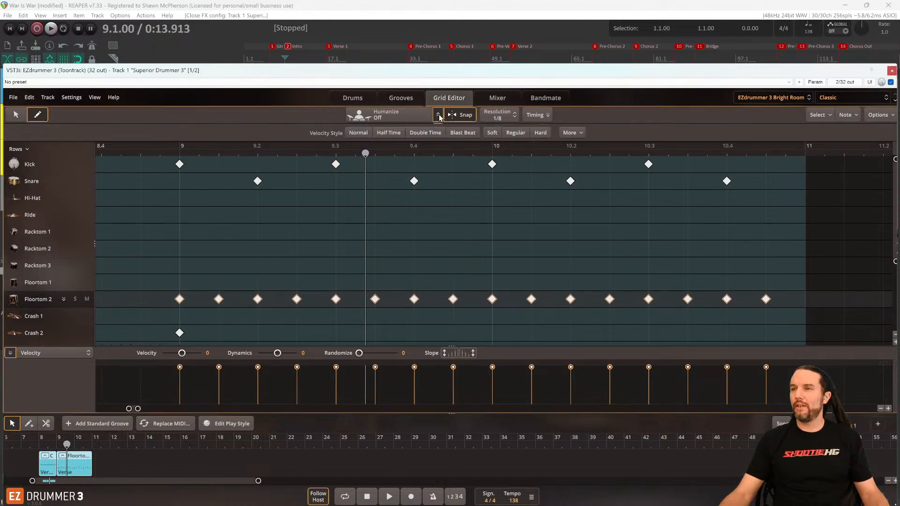
left_click(358, 133)
left_click(515, 133)
key("space")
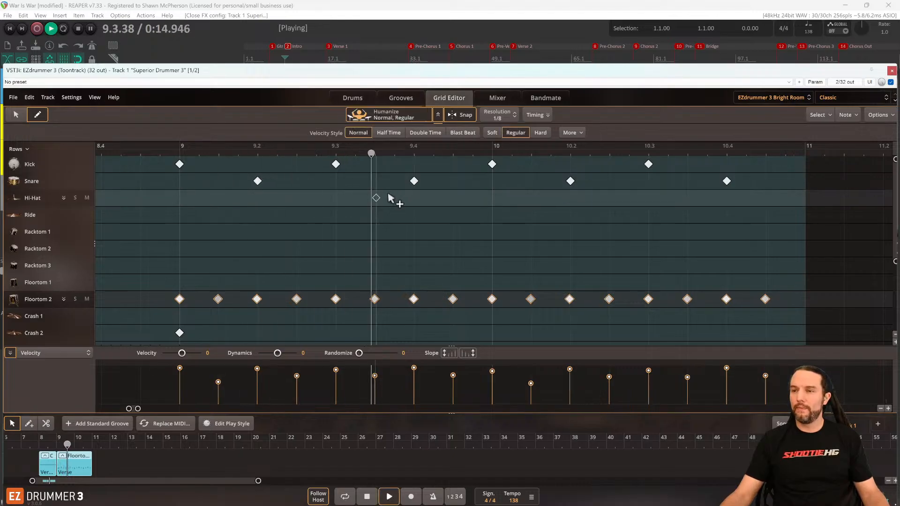
key("space")
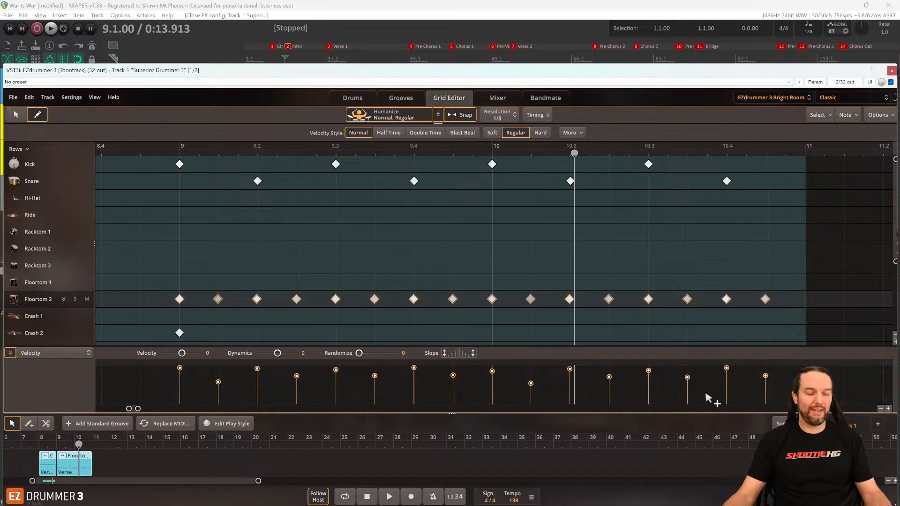
Raise the velocity of all Floortom 2 hits by about 3 and slightly lower the louder off-beat hits.
left_click(16, 114)
mouse_move(774, 390)
left_mouse_down()
mouse_move(163, 371)
mouse_move(184, 355)
left_mouse_up()
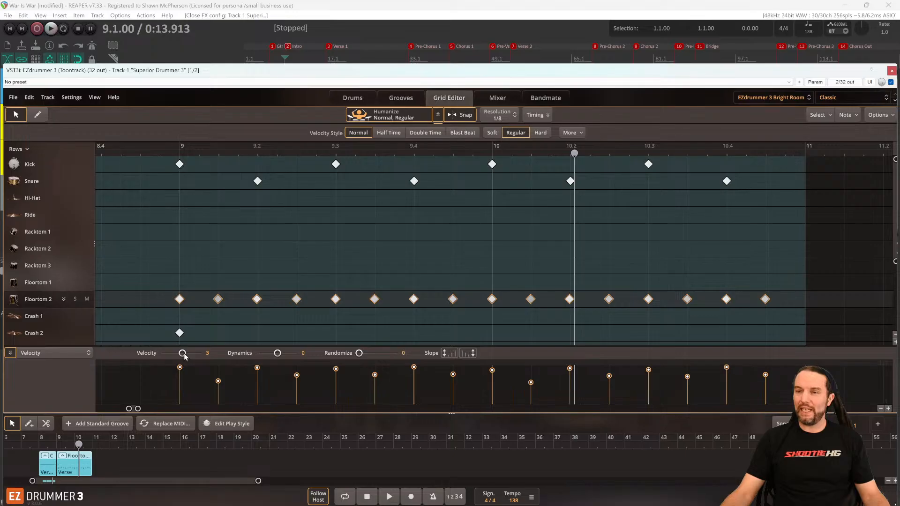
left_click_drag(463, 389, 442, 366)
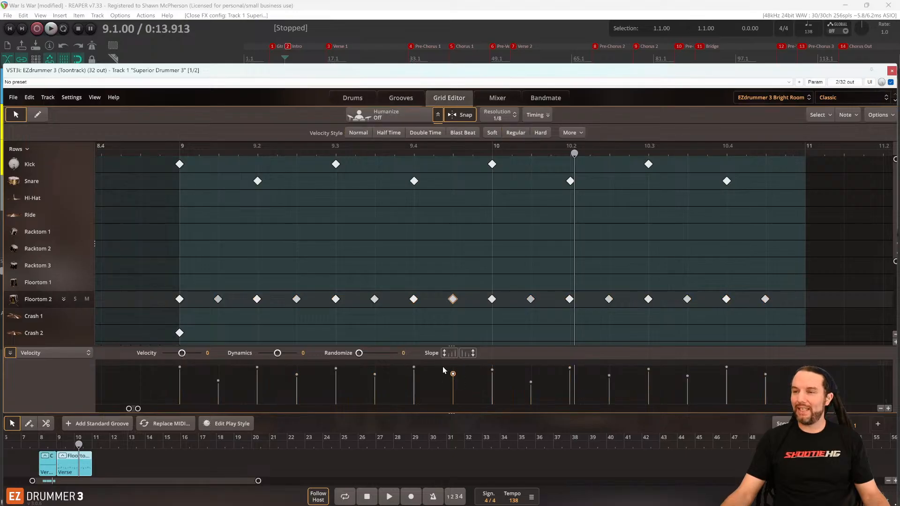
left_click_drag(392, 387, 365, 369)
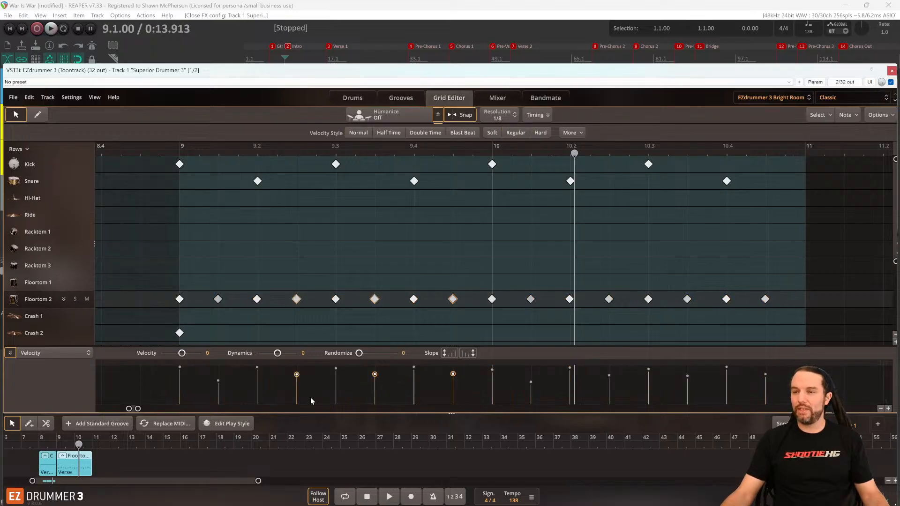
left_click_drag(601, 394, 615, 386)
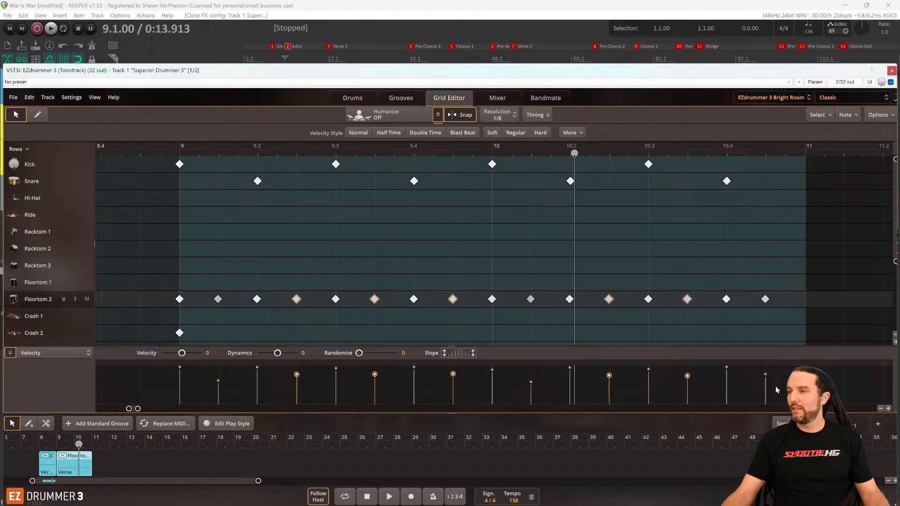
left_click_drag(765, 375, 148, 361)
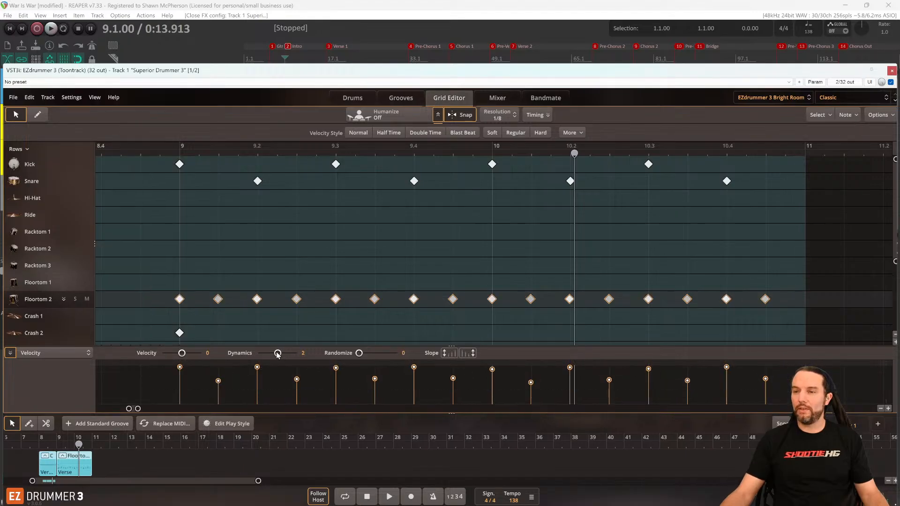
Set the Floortom 2 hits' Dynamics to -11 and Velocity to 14 while playing the beat.
left_click_drag(278, 353, 275, 356)
key("space")
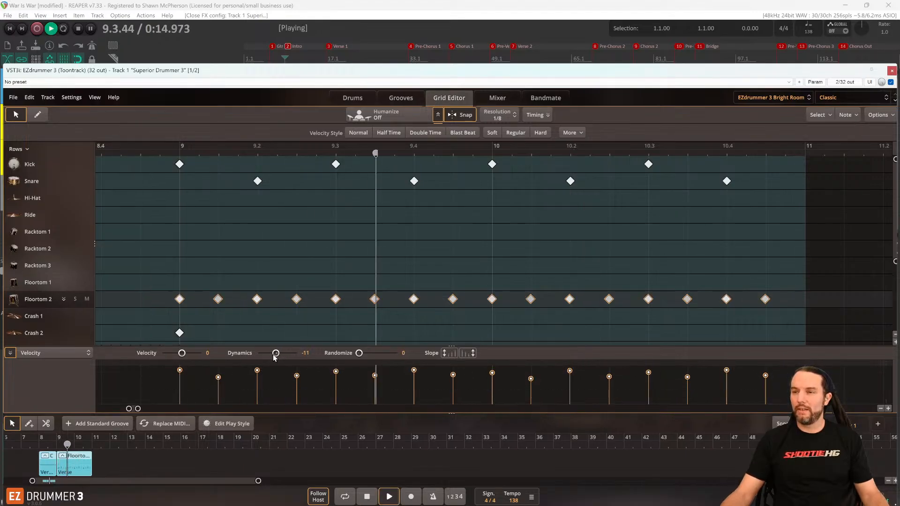
left_click_drag(182, 353, 184, 353)
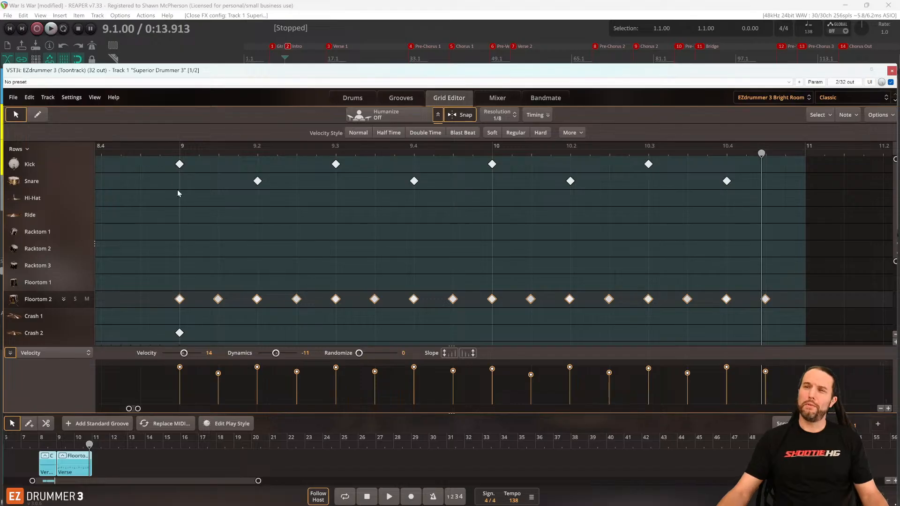
Return the playhead to bar 9, activate the Pencil tool and play the beat.
left_click(183, 155)
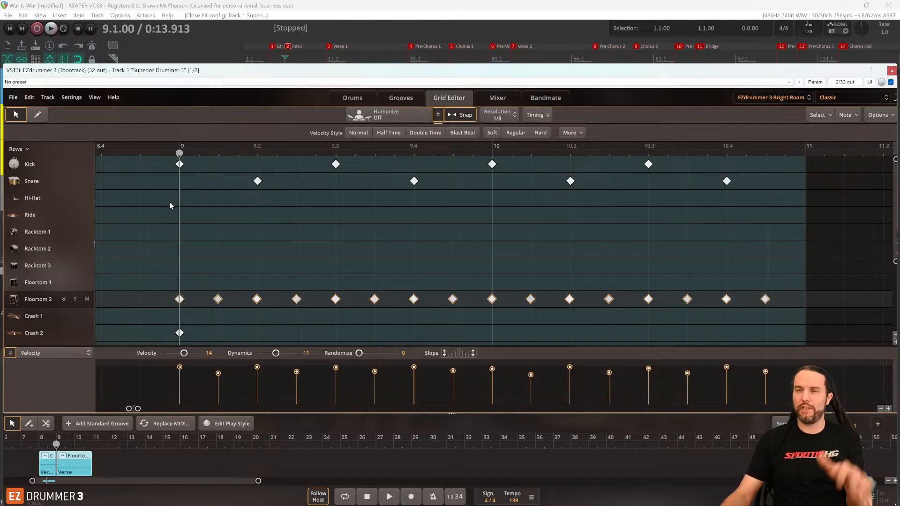
left_click(38, 114)
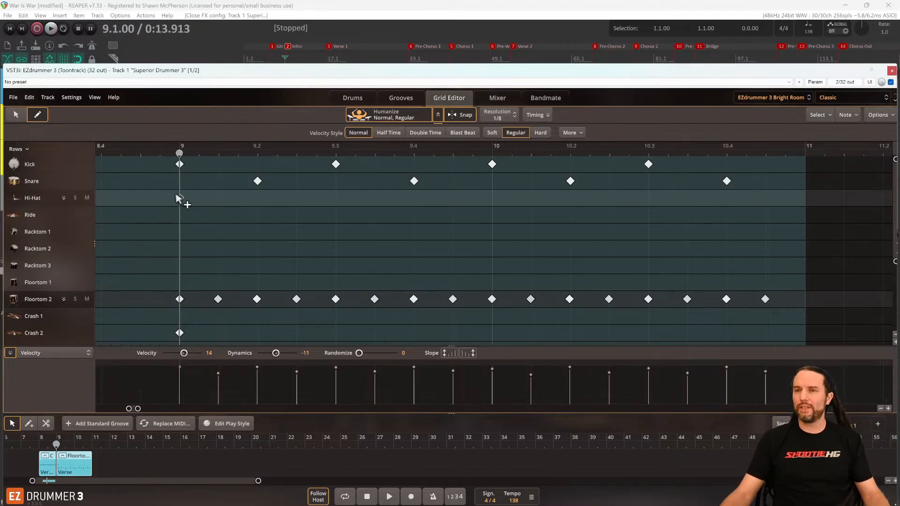
key("space")
key("space")
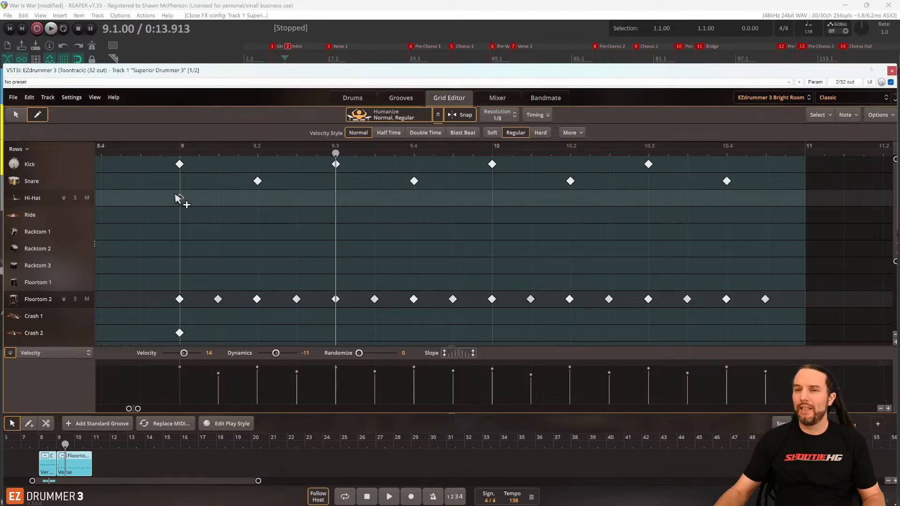
Remove the Floortom 2 hit on the downbeat of bar 9 and play the beat.
left_click(180, 299)
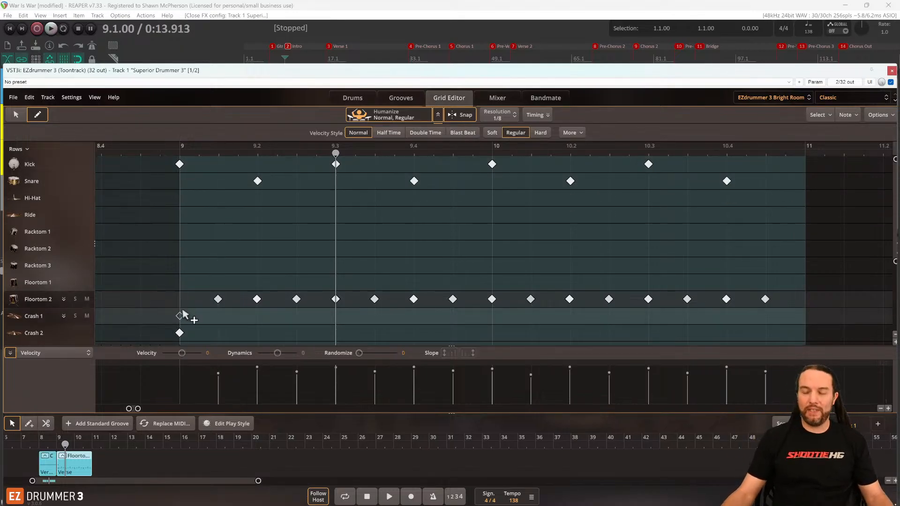
key("space")
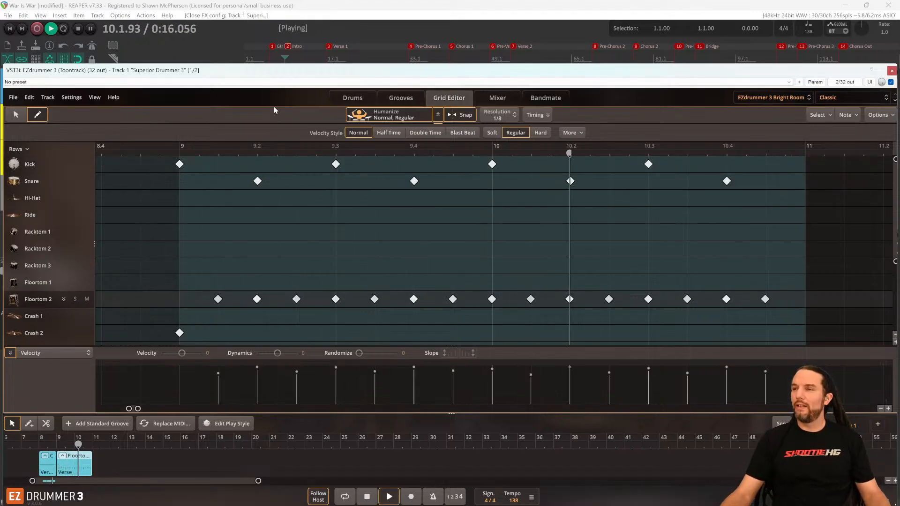
key("space")
key("space")
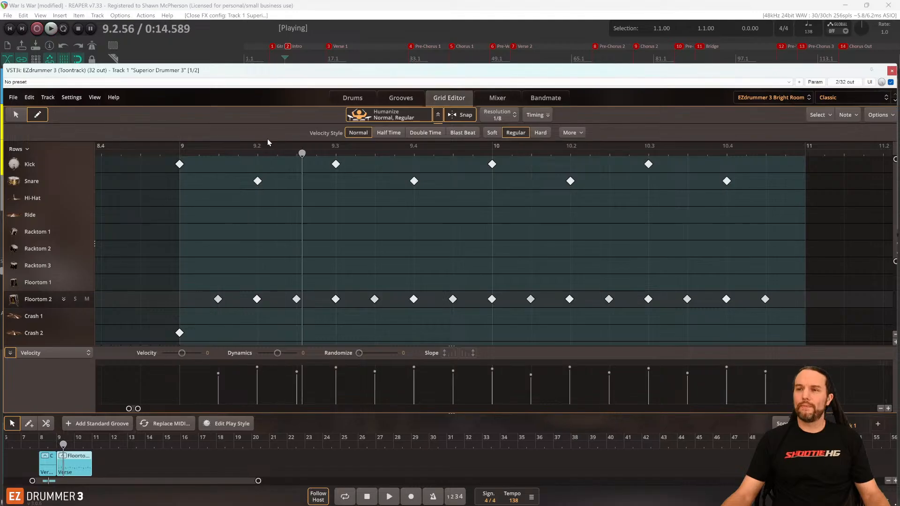
key("space")
Set the grid resolution to straight 1/16 and play the start of bar 9.
left_click(492, 117)
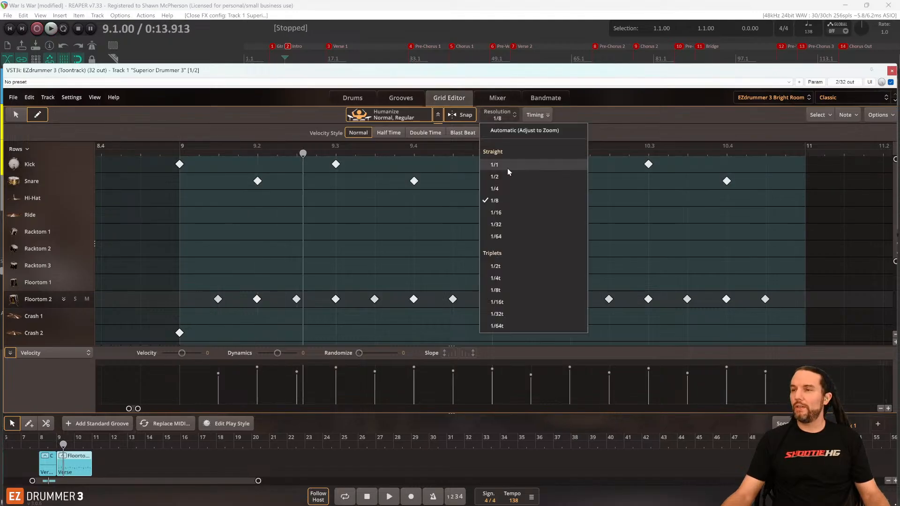
left_click(501, 213)
key("space")
key("space")
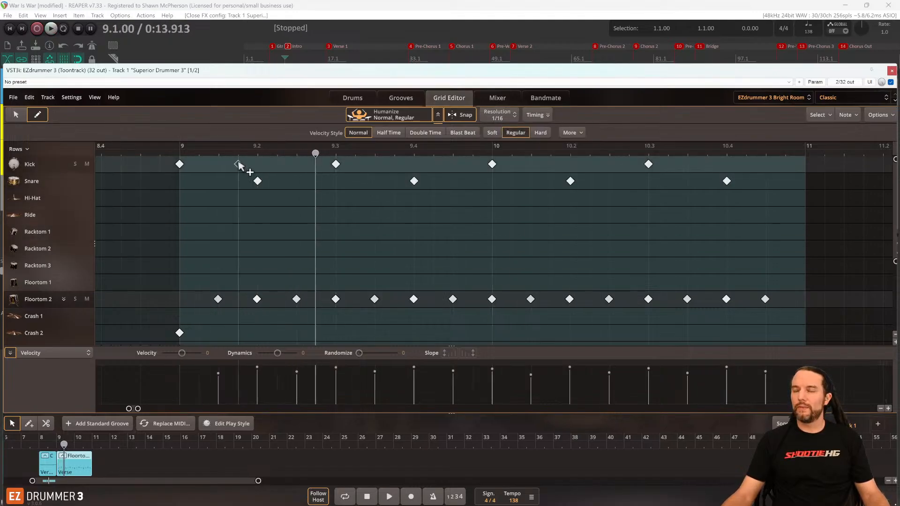
Try Racktom 1 and Racktom 2 hits on the last two sixteenths of beat 9.2, play them and undo both.
left_click(296, 232)
left_click(316, 249)
key("space")
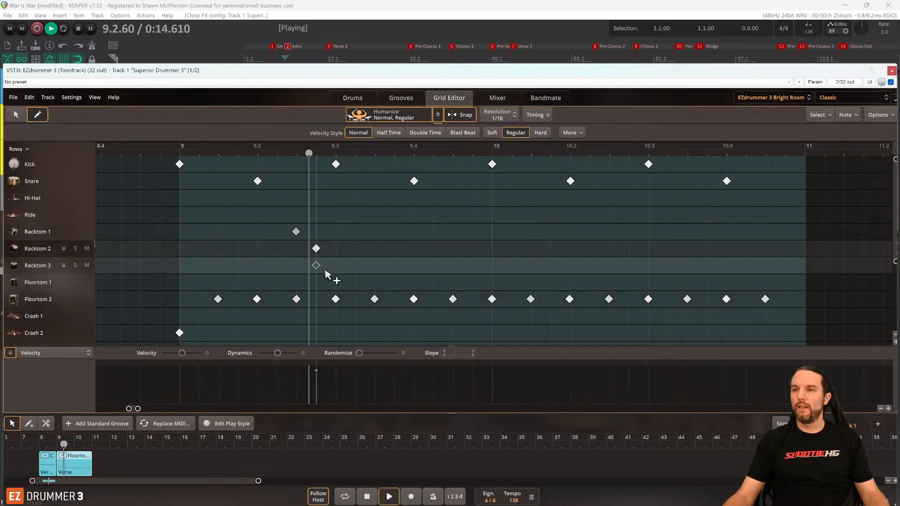
key("space")
key("Delete")
key("ctrl+z")
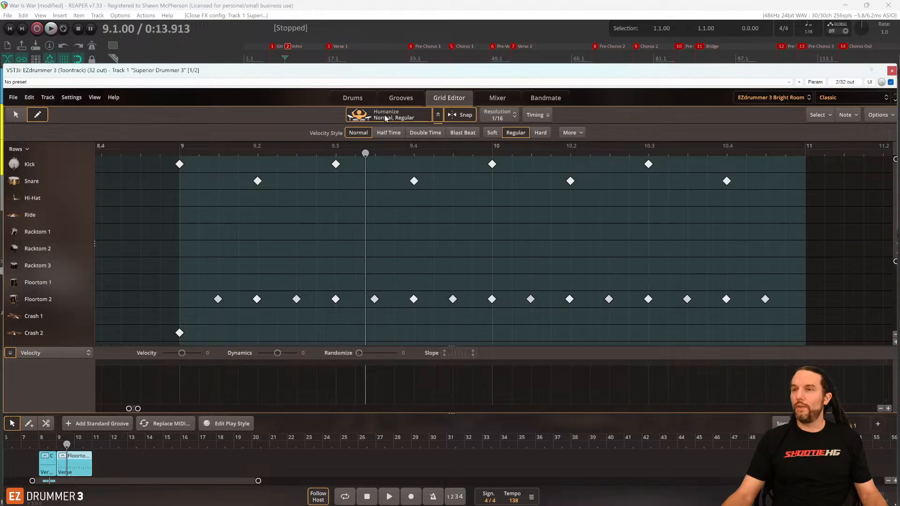
Turn Humanize off, add Racktom 1 and Racktom 2 hits on the last two sixteenths of beat 9.2 and play them.
left_click(385, 116)
key("space")
key("space")
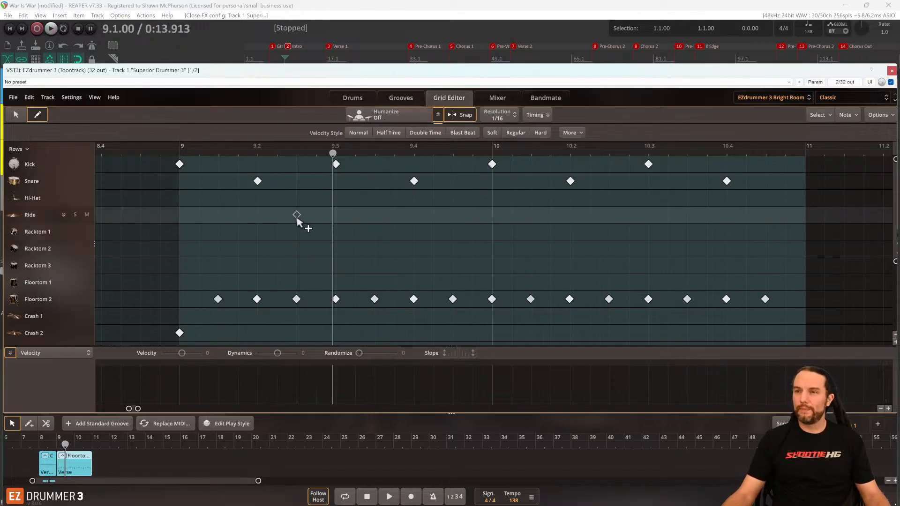
left_click(297, 232)
left_click(316, 248)
key("space")
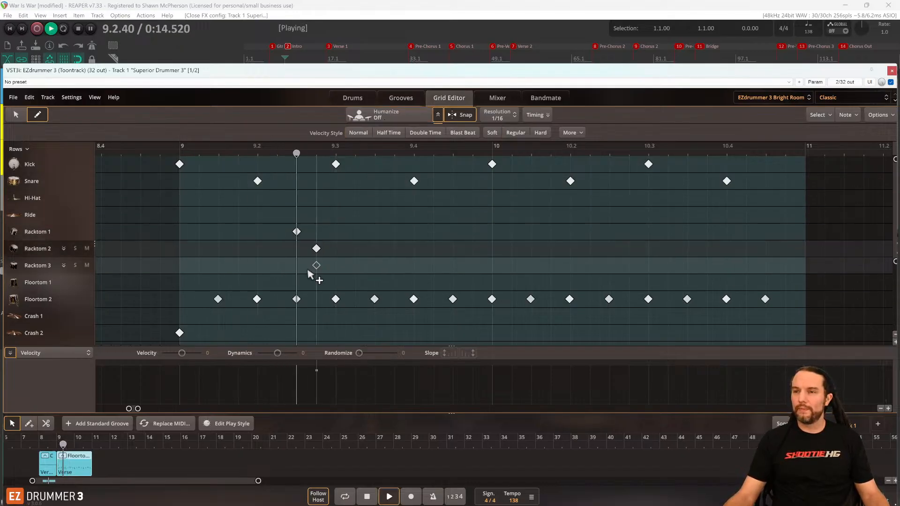
key("space")
Remove the Floortom 2 hit that coincides with the Racktom 1 hit and play the beat.
left_click(296, 299)
key("space")
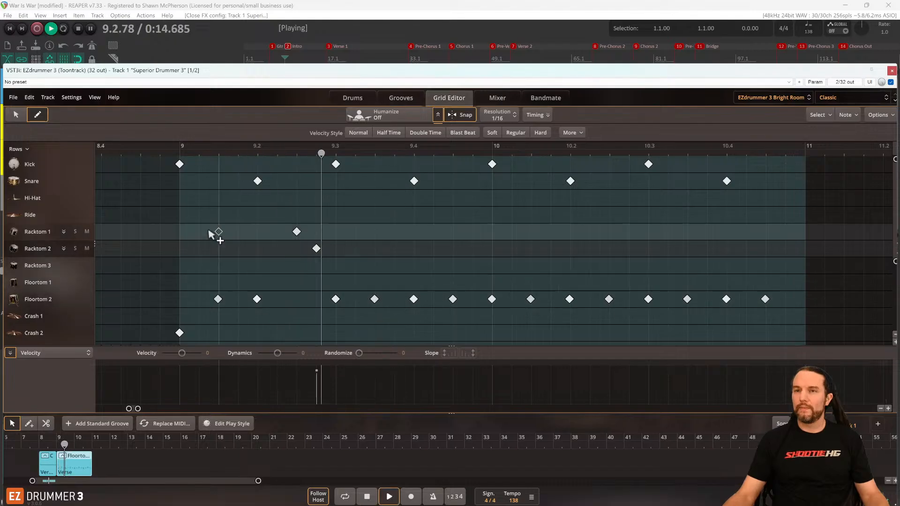
key("space")
Lower the velocities of the two racktom hits, setting Racktom 2 to 96, and play the beat.
left_click_drag(289, 221, 322, 255)
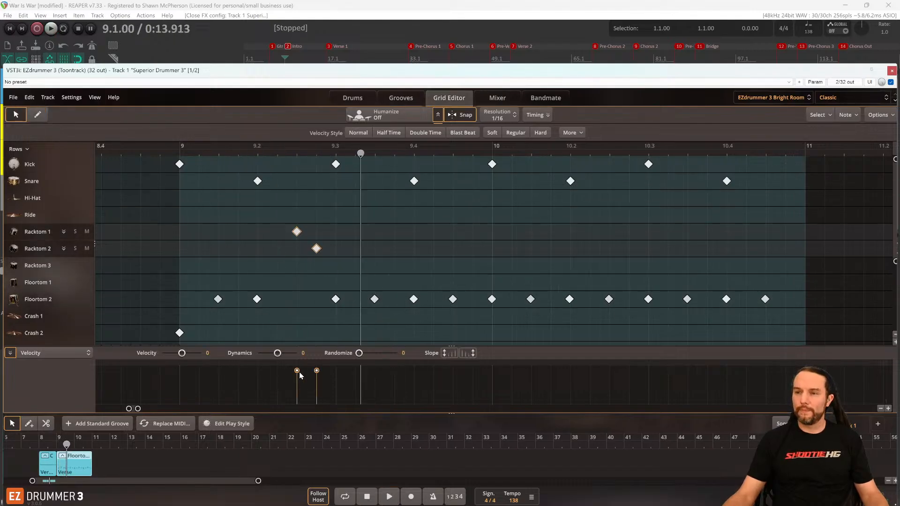
left_click_drag(296, 370, 317, 375)
left_click(319, 382)
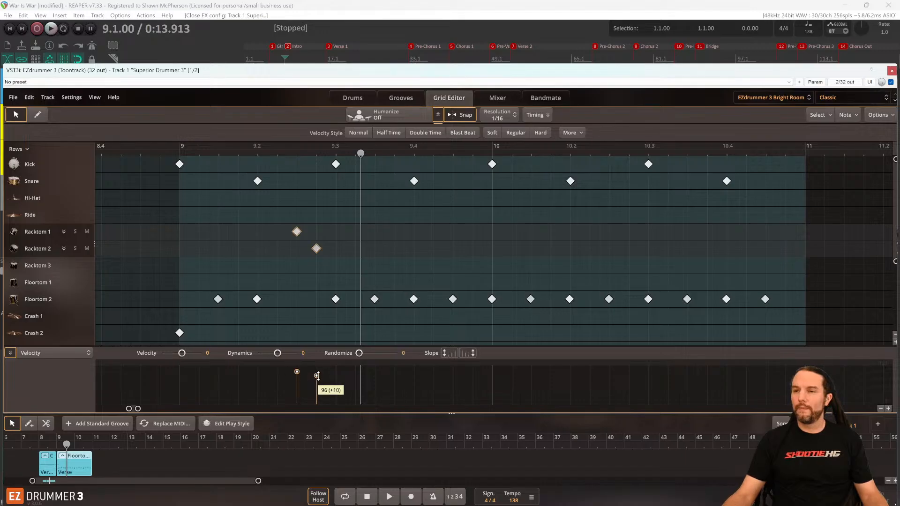
key("space")
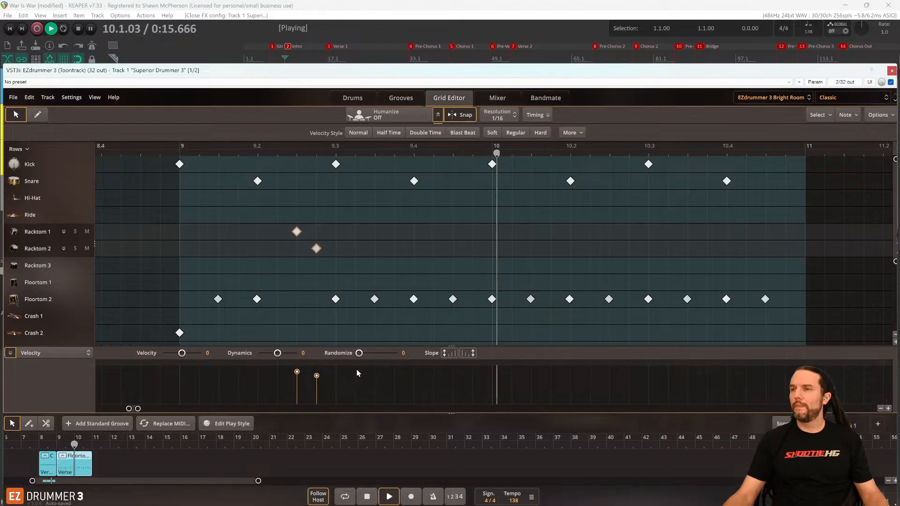
key("space")
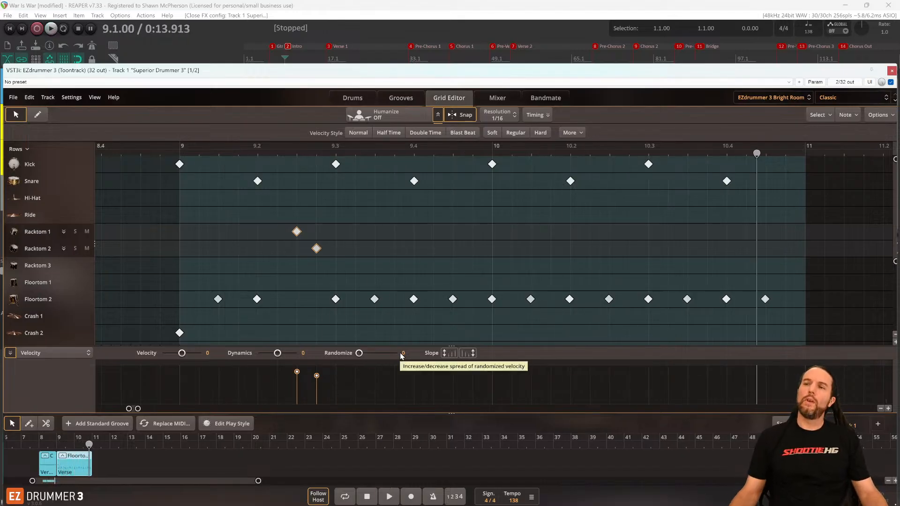
key("space")
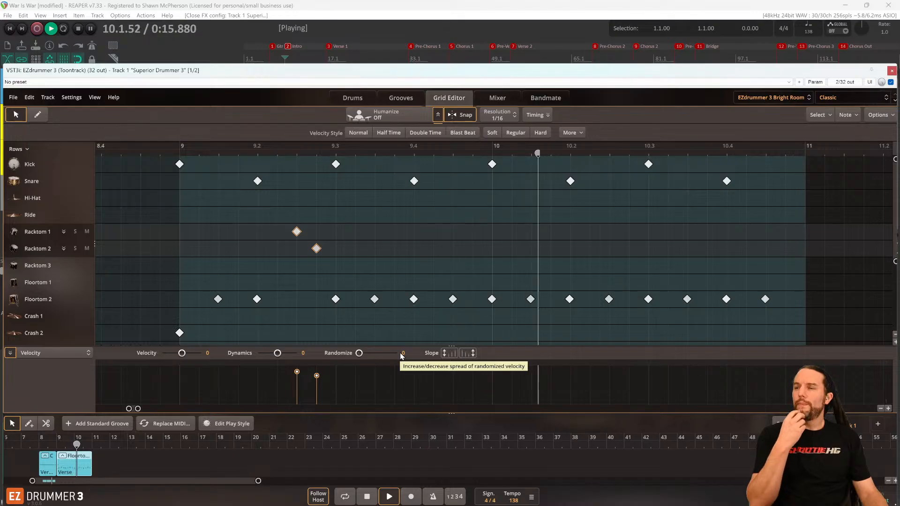
key("space")
Pencil in kick hits under the snare hits on 9.2, 9.4, 10.2 and 10.4, and play the beat.
left_click(38, 115)
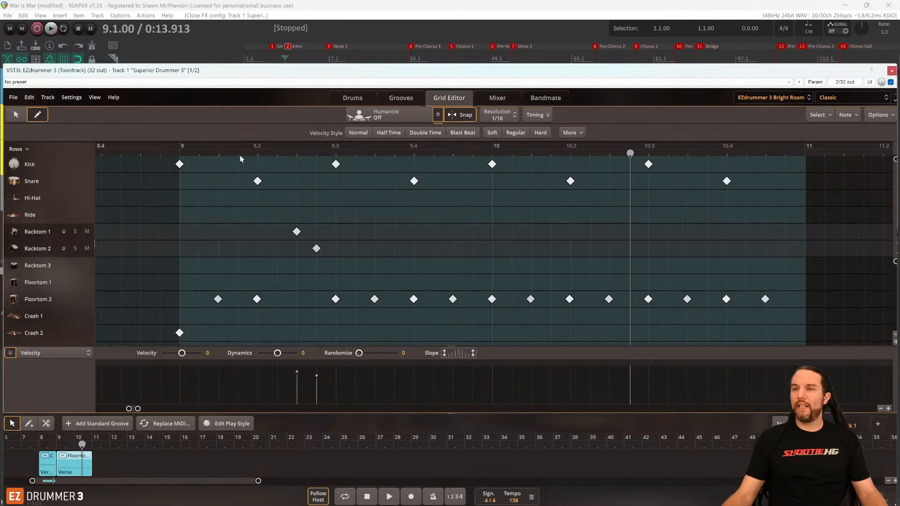
left_click(257, 164)
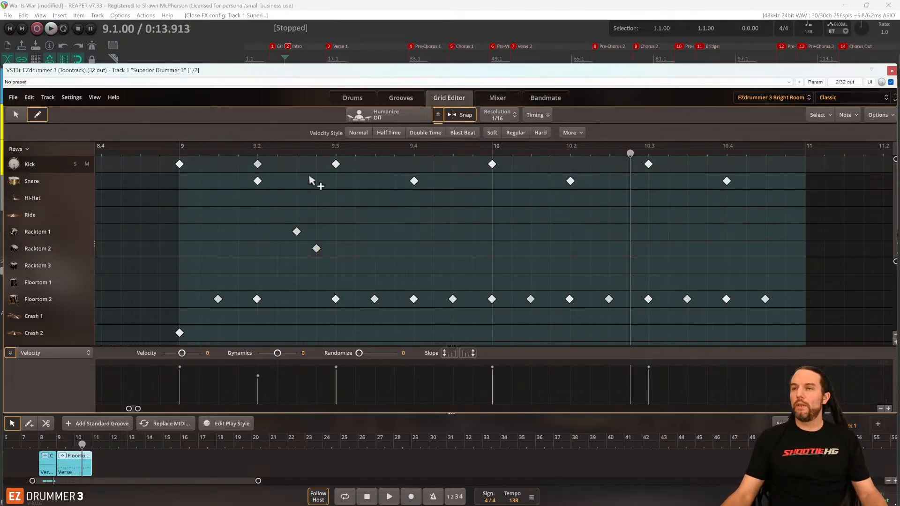
left_click(413, 164)
left_click(414, 164)
left_click(570, 164)
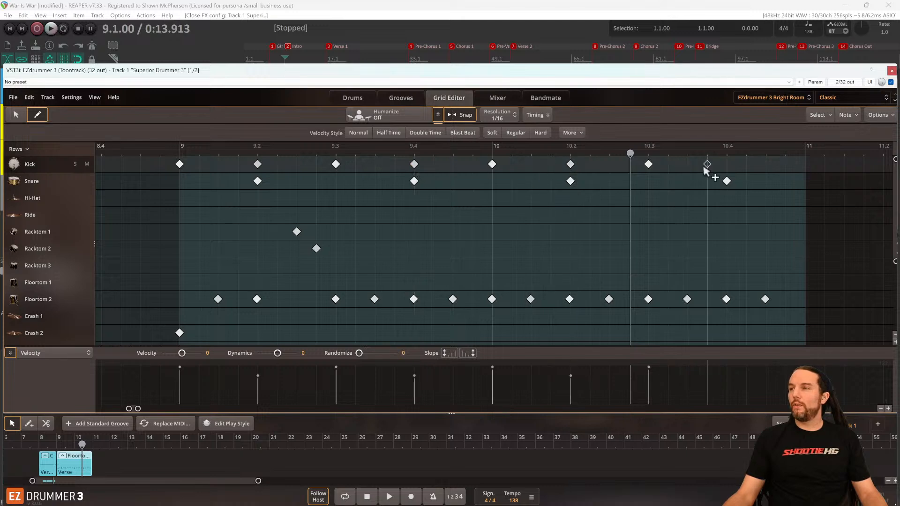
left_click(726, 165)
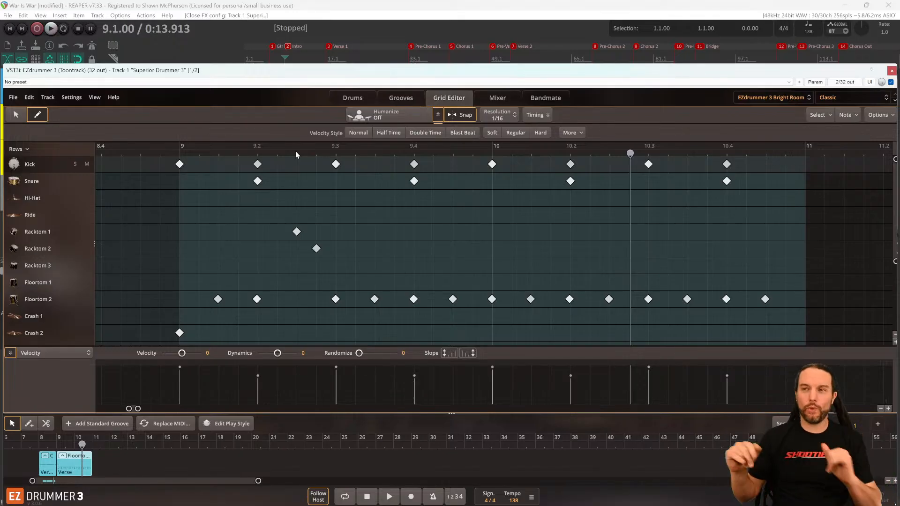
key("space")
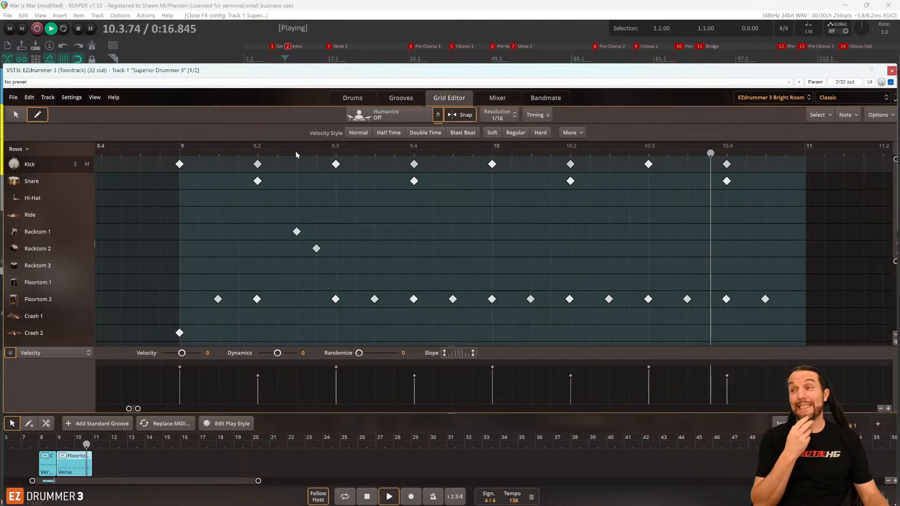
key("space")
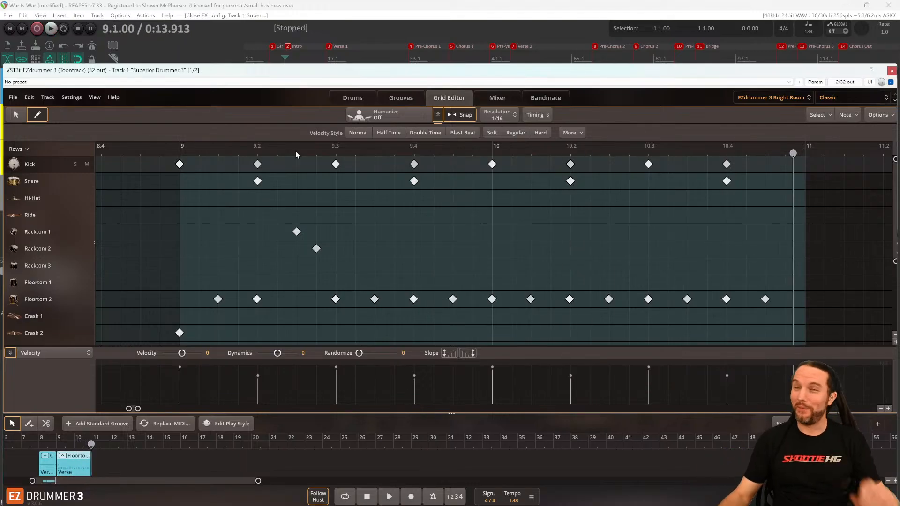
key("space")
key("space")
key("space")
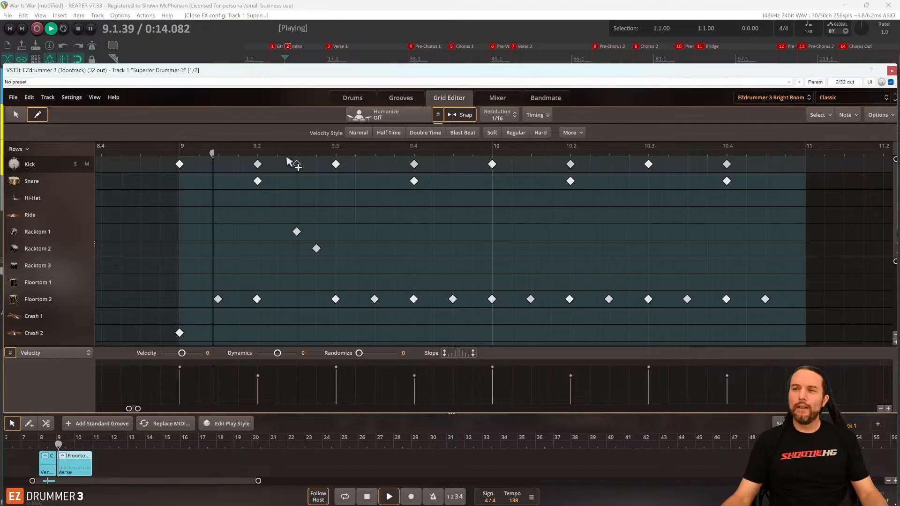
key("space")
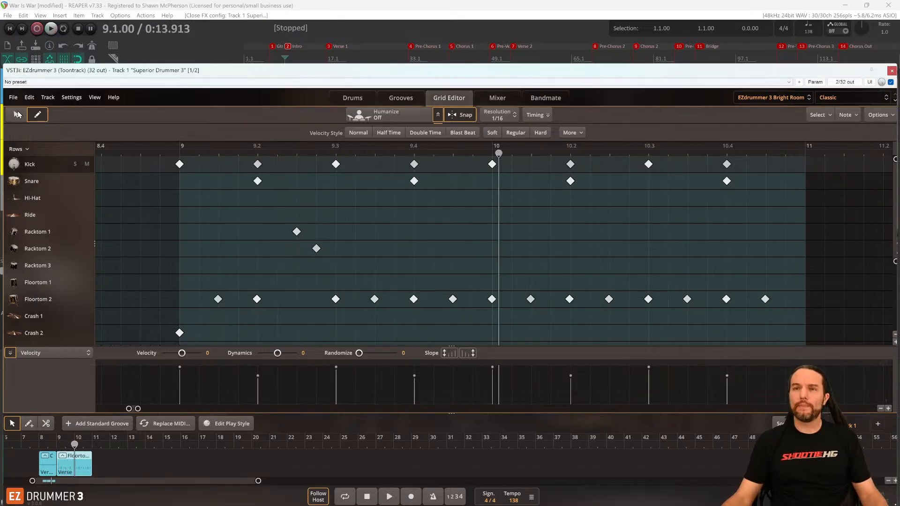
Select the Racktom 1 and Racktom 2 hits and raise their velocities slightly.
left_click(18, 114)
left_click_drag(257, 226, 323, 257)
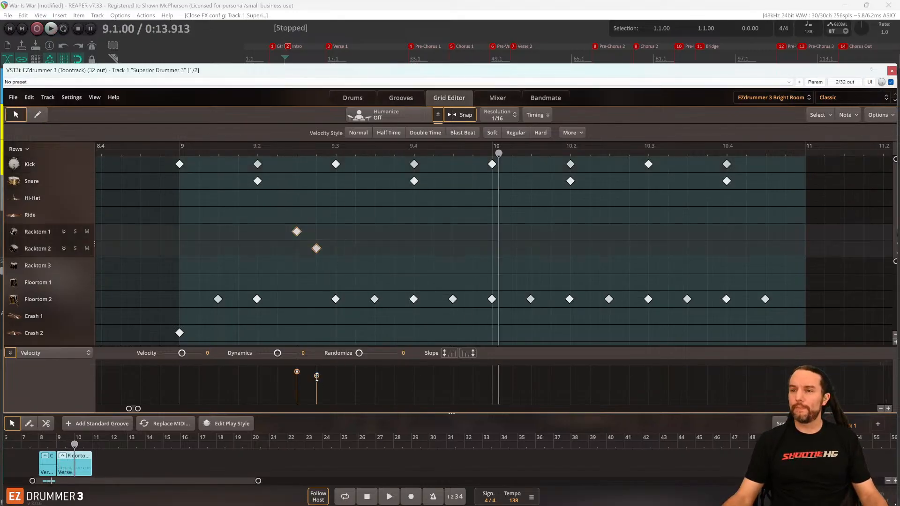
left_click_drag(316, 377, 316, 373)
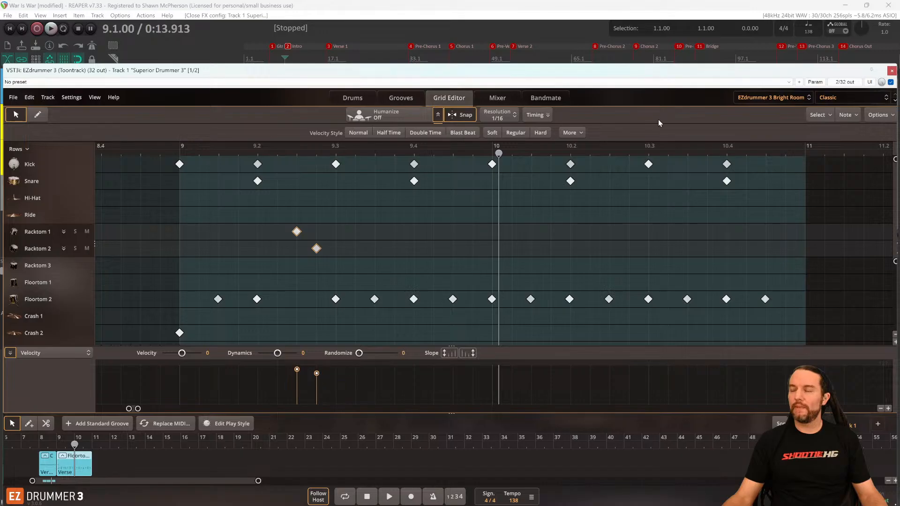
Switch to Superior Drummer 3, select all three racktoms and both floortoms, and set their Level to -6.6 dB.
left_click(892, 71)
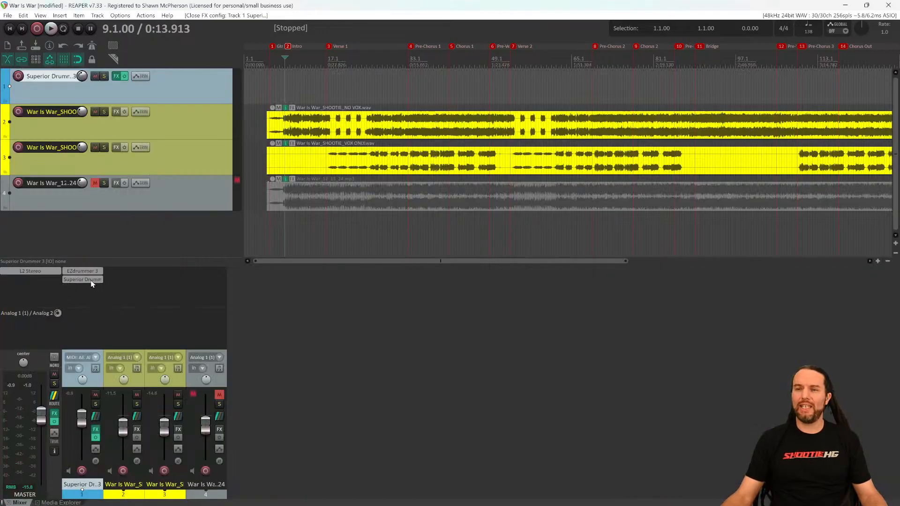
left_click(91, 281)
left_click(329, 202, "ctrl")
left_click(393, 213, "ctrl")
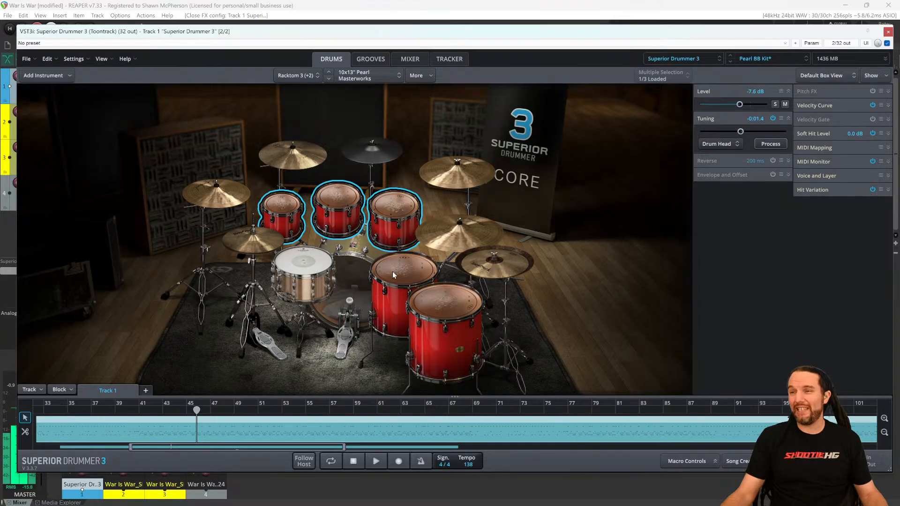
left_click(403, 273, "ctrl")
left_click(445, 304, "ctrl")
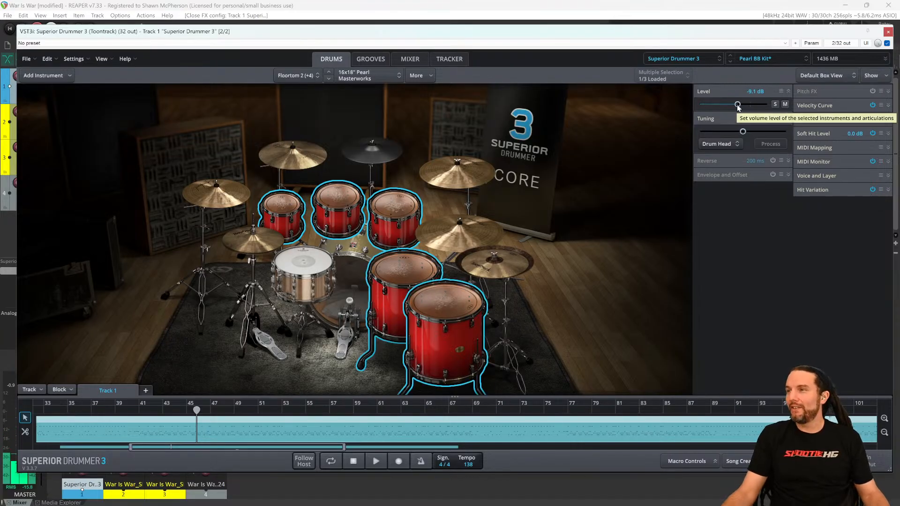
left_click_drag(737, 104, 736, 105)
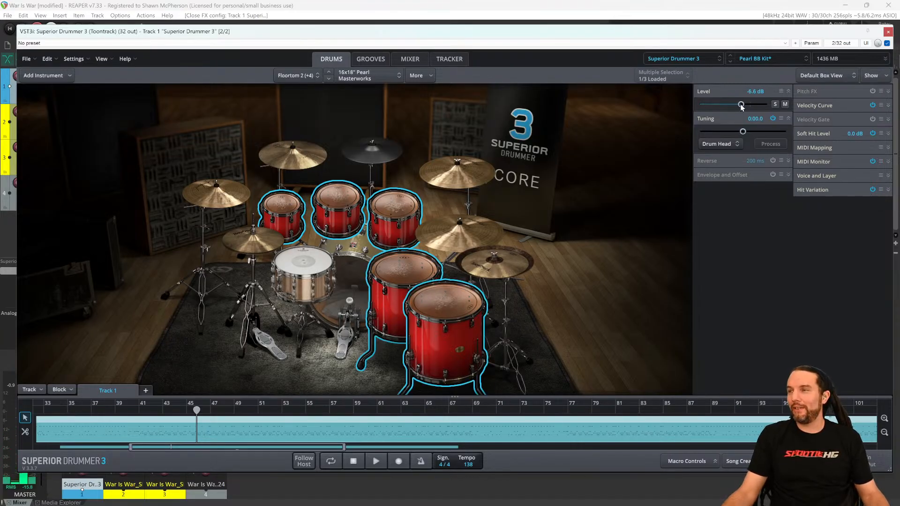
left_click(887, 32)
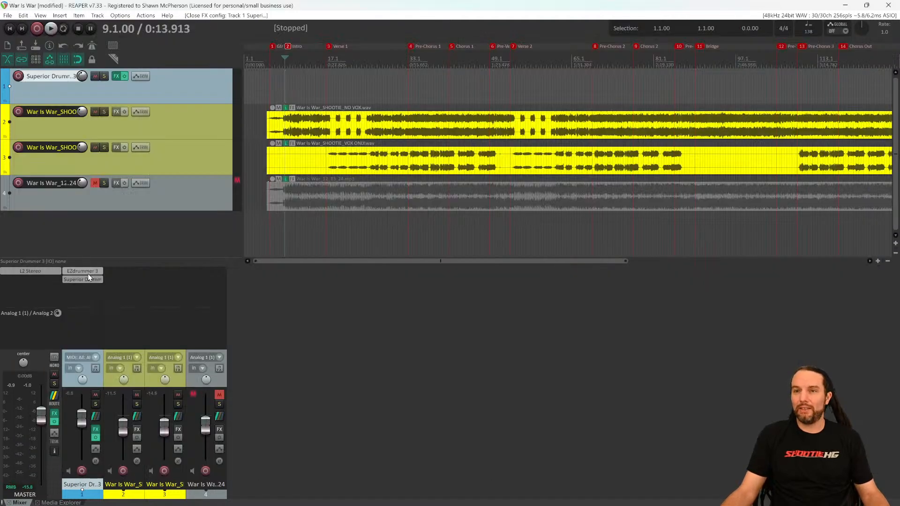
Return to the EZdrummer 3 grid, slightly lower the velocities of the two racktom hits and play the beat.
left_click(88, 272)
key("space")
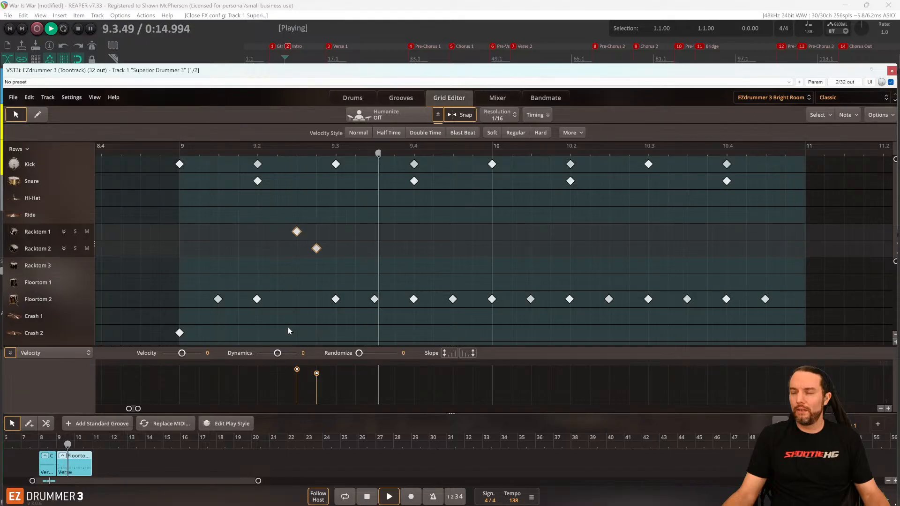
key("space")
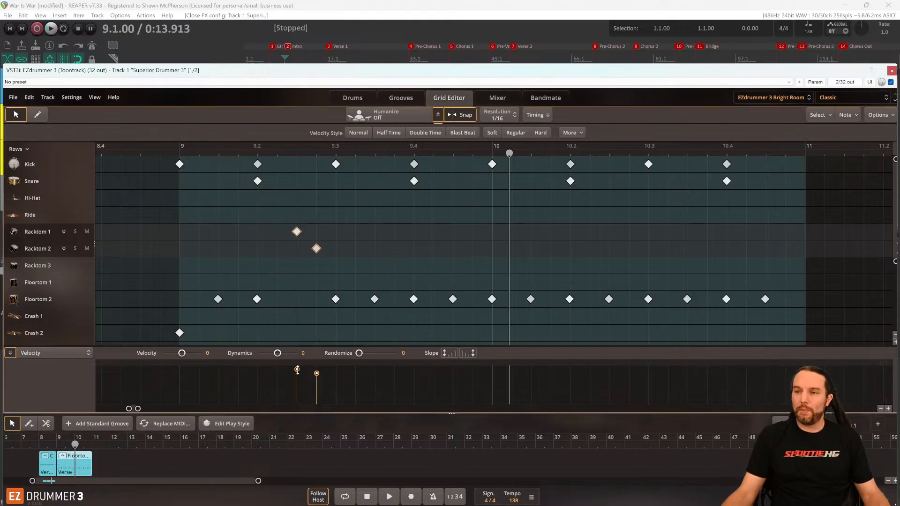
left_click_drag(297, 369, 297, 372)
key("space")
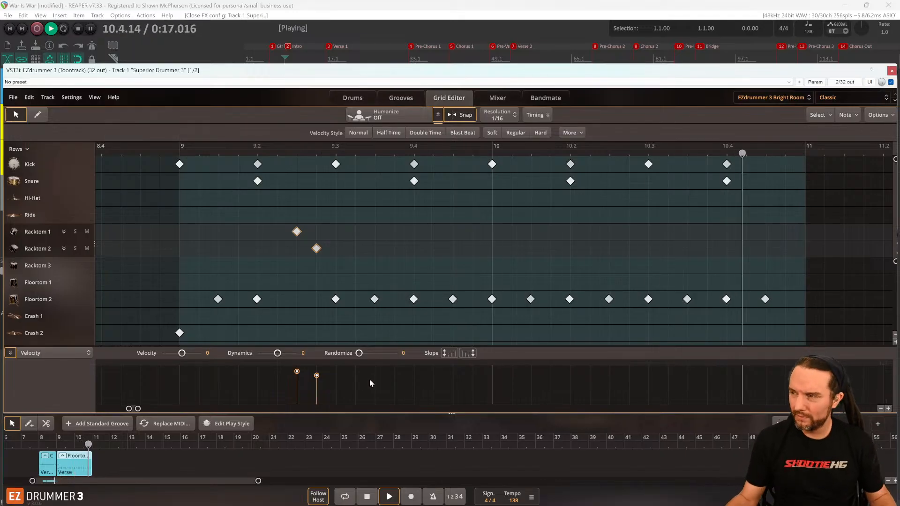
key("space")
Expand the Hi-Hat articulations, set the grid resolution to 1/8 and pencil an Open Edge 3 hit on the last eighth note of bar 10.
scroll(498, 228, "right", 3)
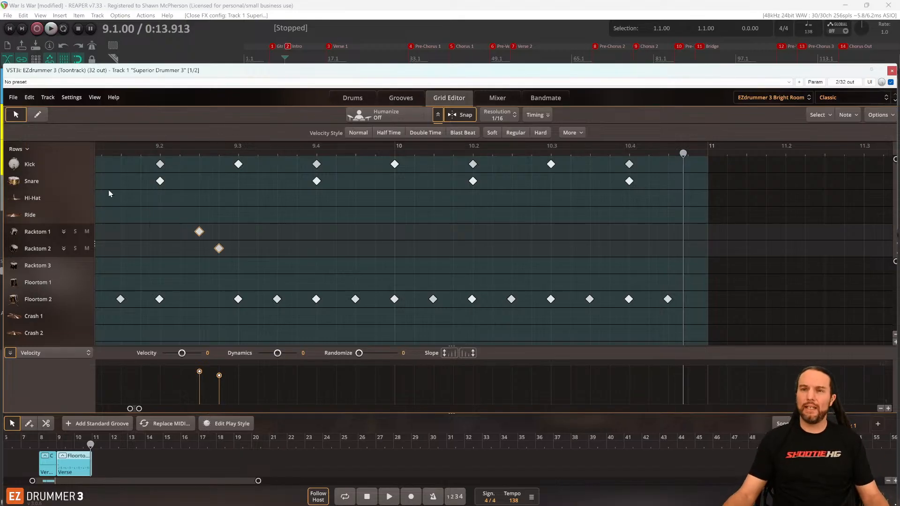
left_click(64, 197)
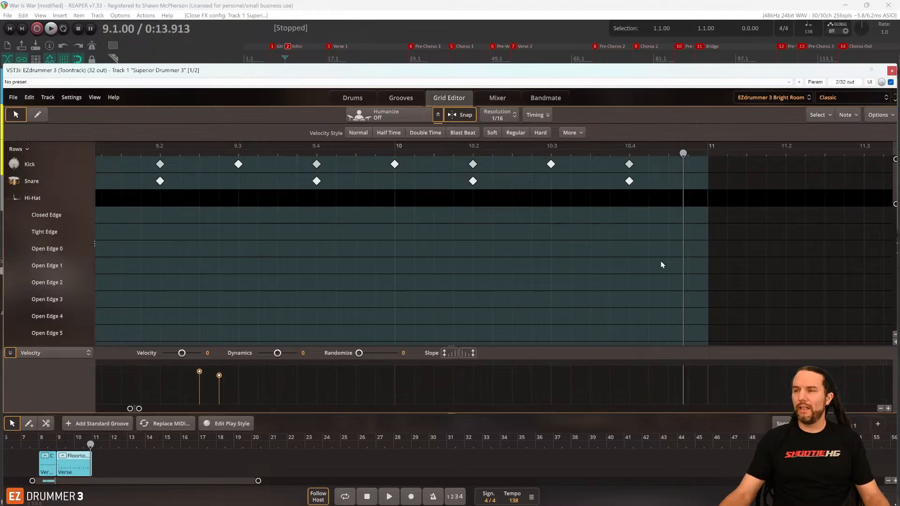
scroll(656, 271, "down", 5)
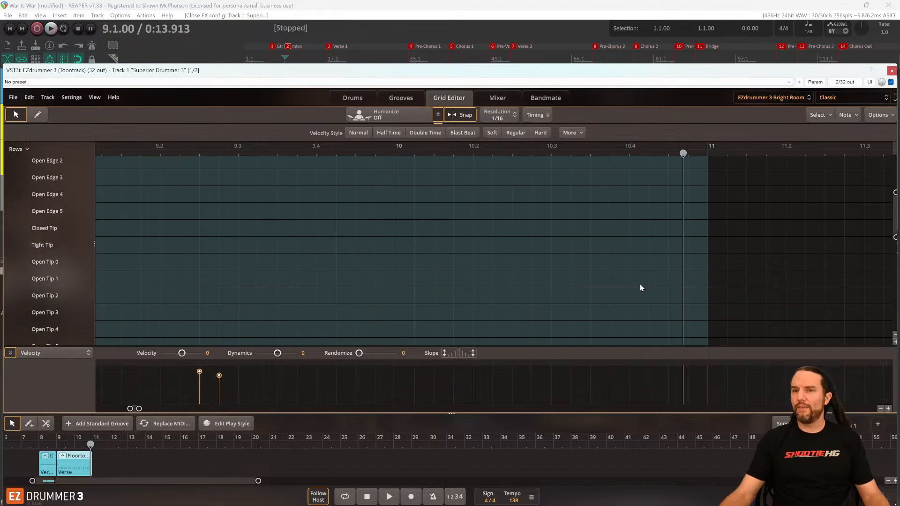
scroll(639, 284, "up", 5)
left_click(38, 115)
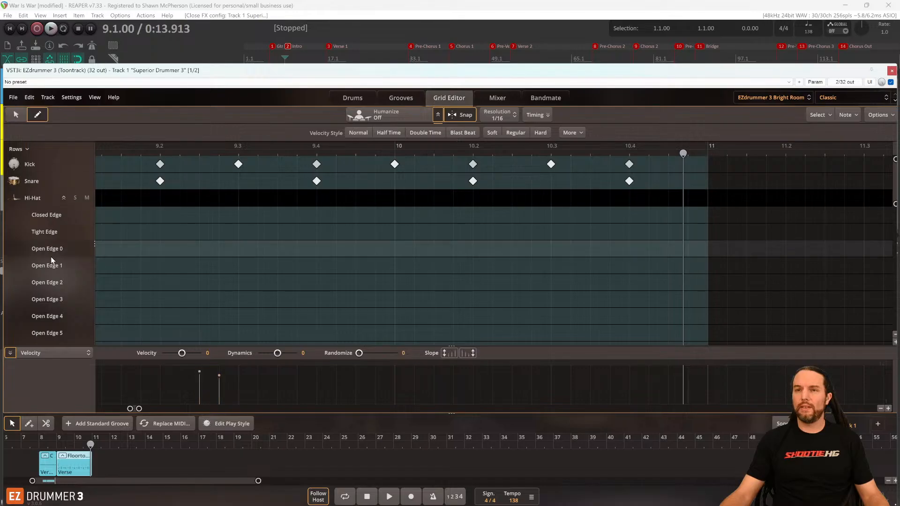
scroll(51, 257, "down", 2)
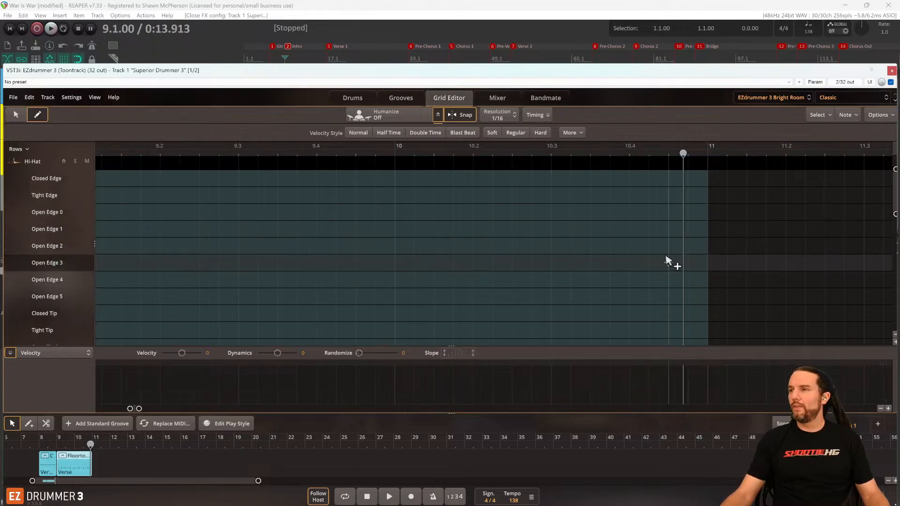
left_click(497, 115)
left_click(512, 201)
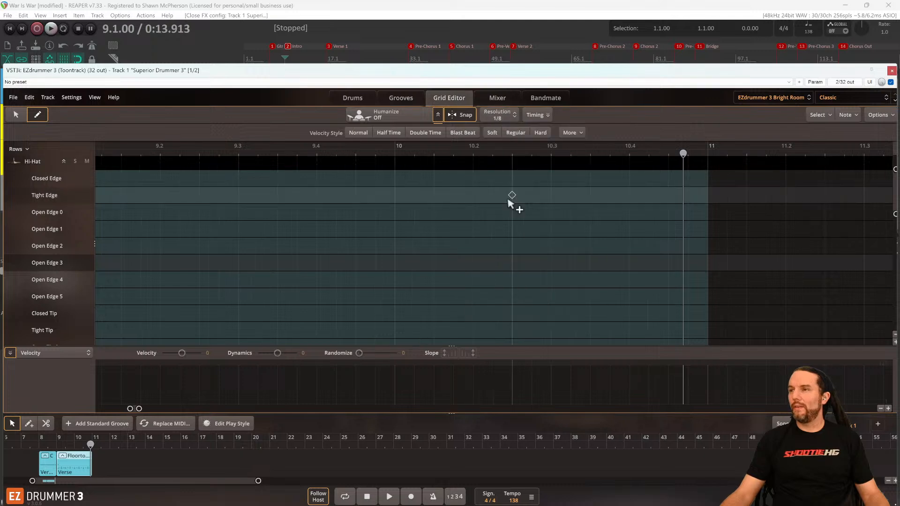
left_click(668, 263)
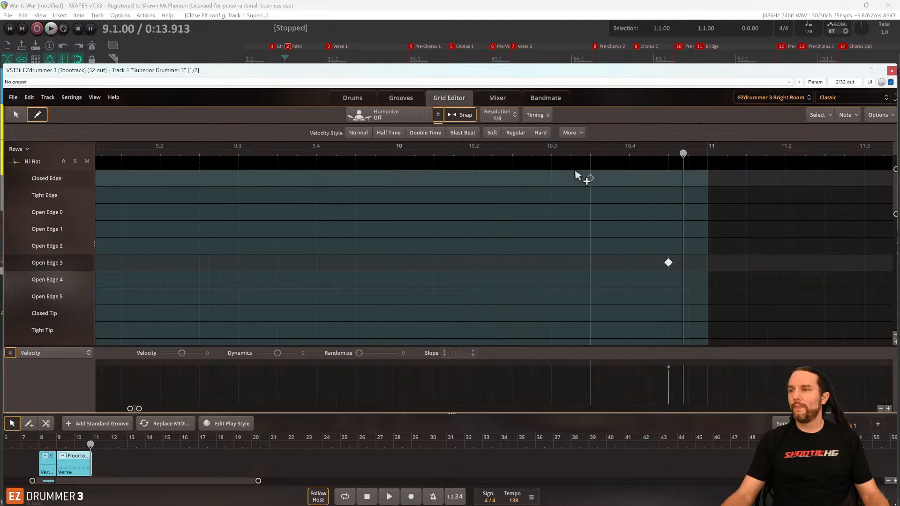
Play bars 9 and 10 to hear the open hi-hat hit in the beat.
left_click(395, 154)
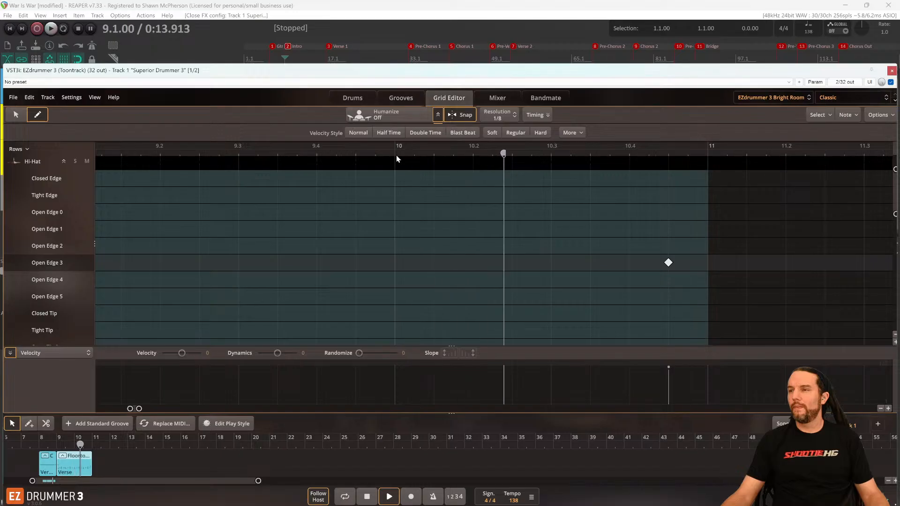
key("space")
key("space")
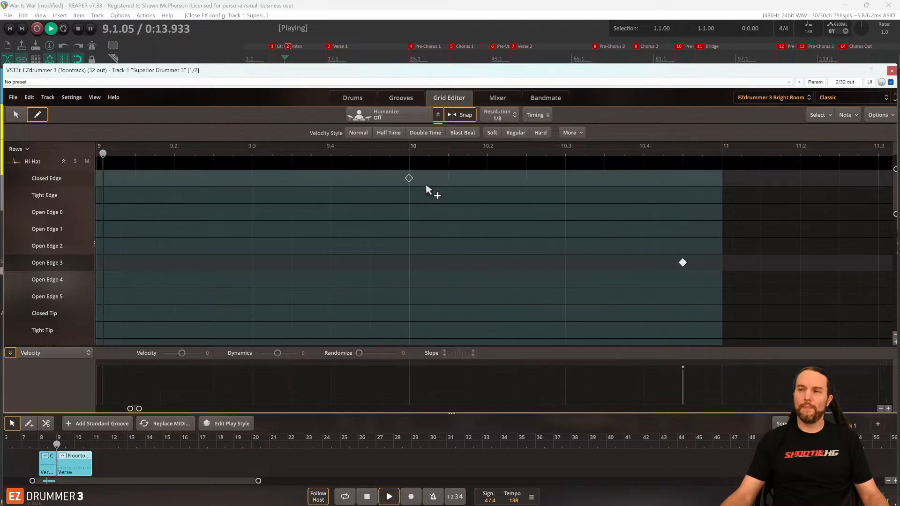
scroll(654, 244, "down", 3)
scroll(623, 257, "up", 2)
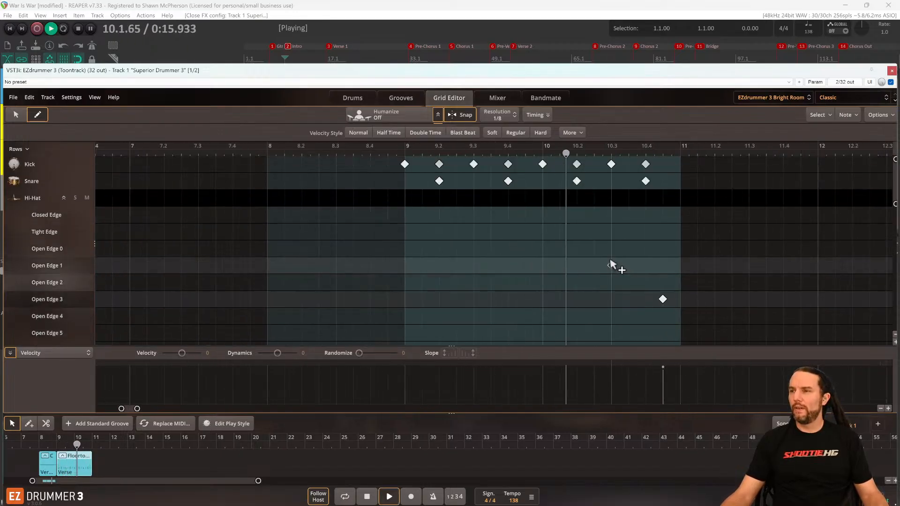
key("space")
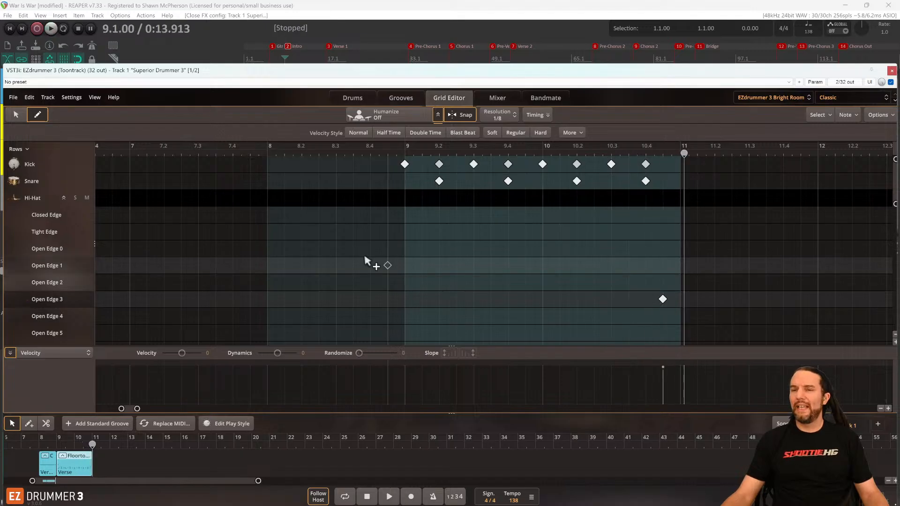
With snapping off, pencil a Hi-Hat Pedal Closed hit just before bar 11 and play the end of bar 10.
scroll(243, 269, "down", 3)
scroll(467, 271, "up", 5)
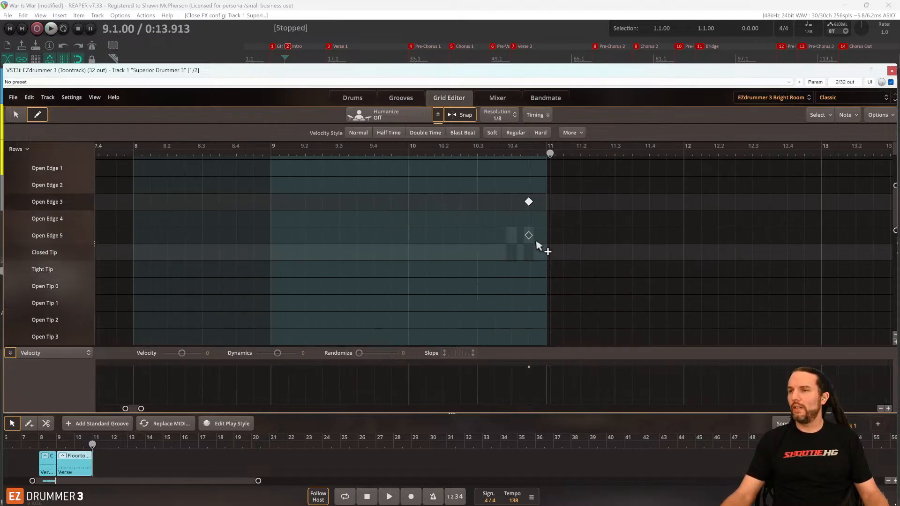
scroll(516, 277, "up", 1)
scroll(510, 281, "down", 6)
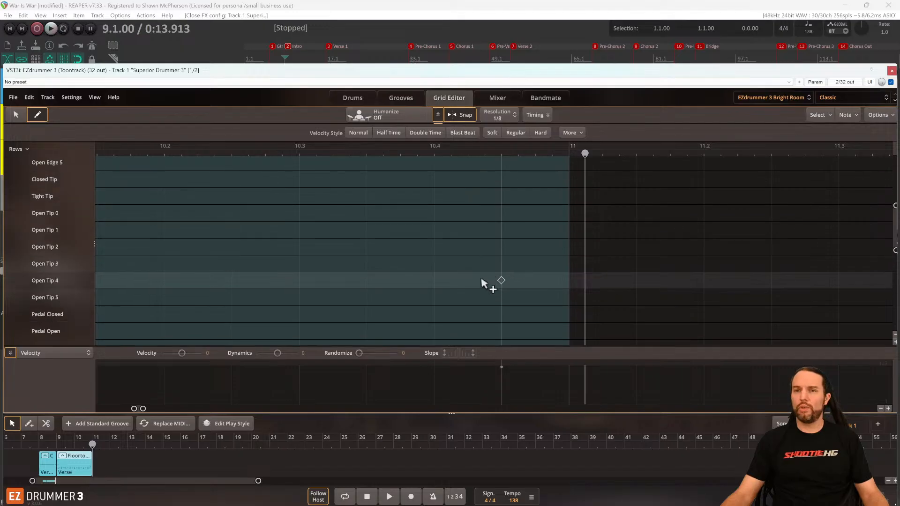
scroll(501, 283, "up", 3)
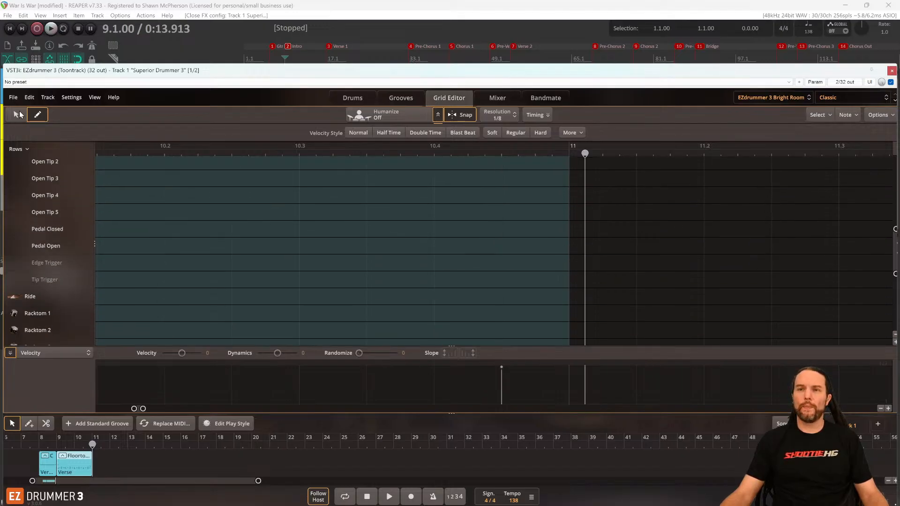
left_click(38, 115)
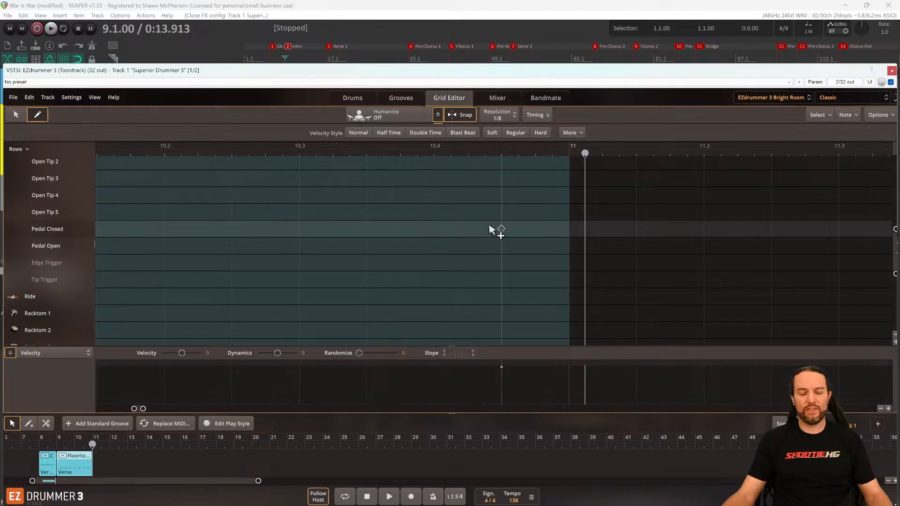
left_click(559, 229)
left_click(301, 146)
key("space")
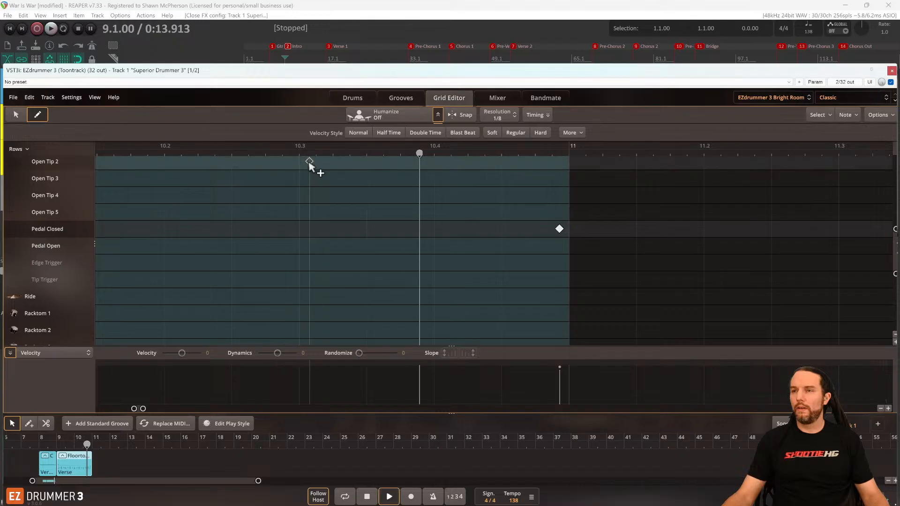
key("space")
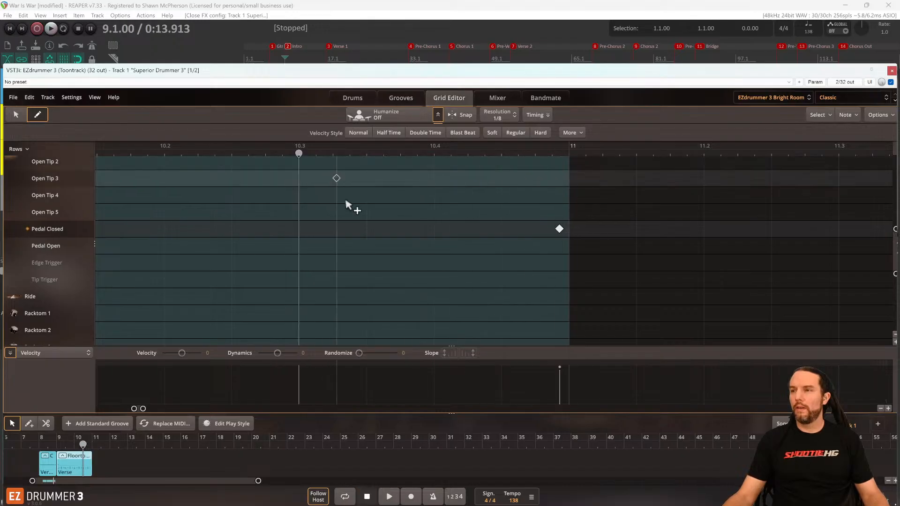
Lower the Pedal Closed hit's velocity to almost the minimum and play the beat.
left_click_drag(559, 367, 559, 402)
key("space")
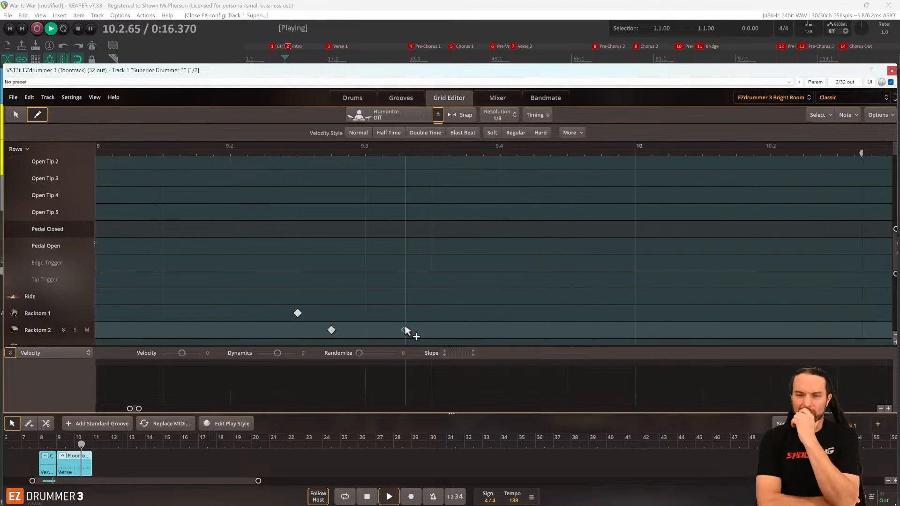
key("space")
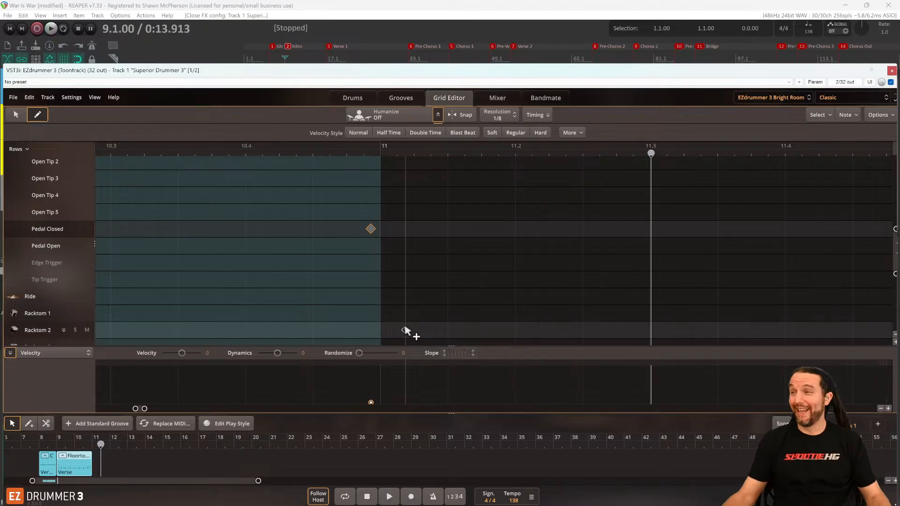
Select the Open Edge 3 hit at the end of bar 10, slightly lower its velocity and play the beat.
scroll(406, 331, "up", 10)
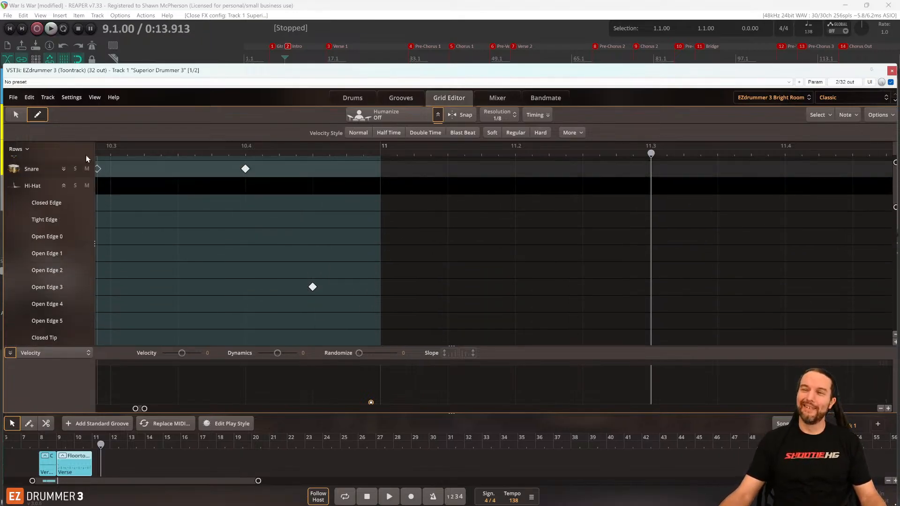
left_click(15, 114)
left_click(313, 287)
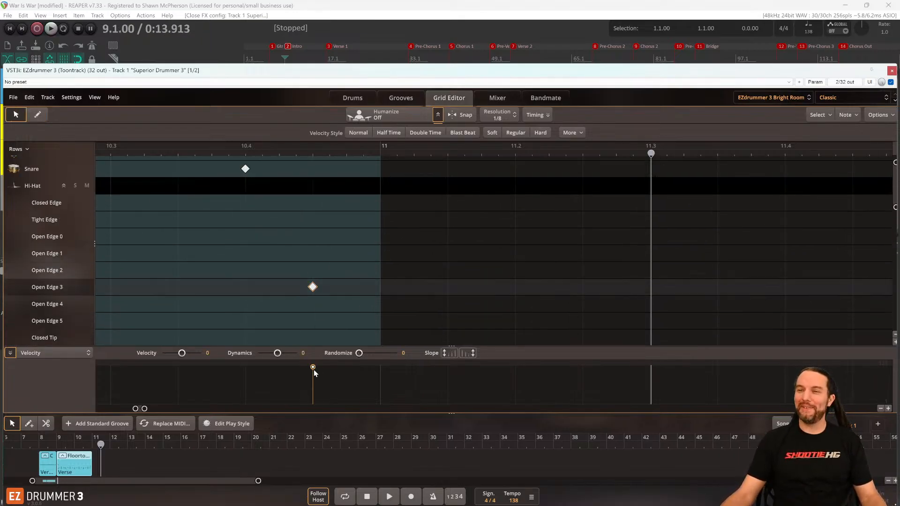
key("space")
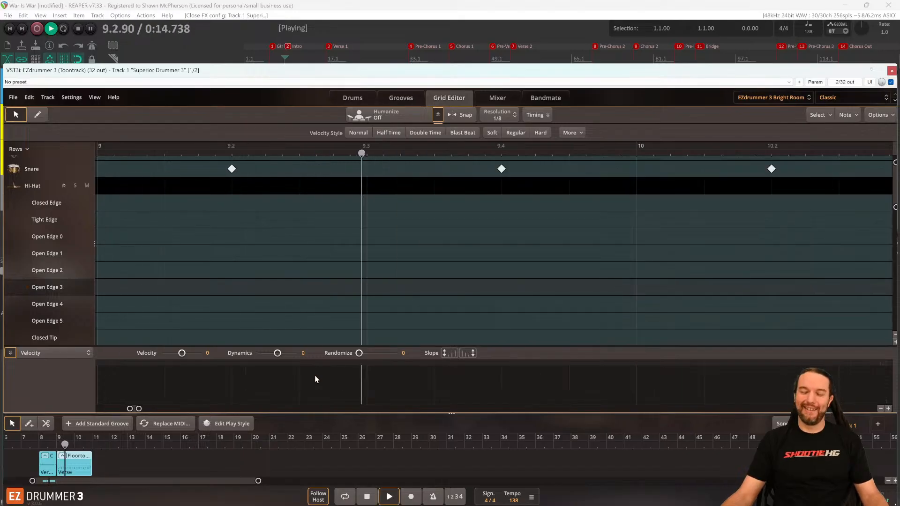
scroll(360, 297, "down", 4)
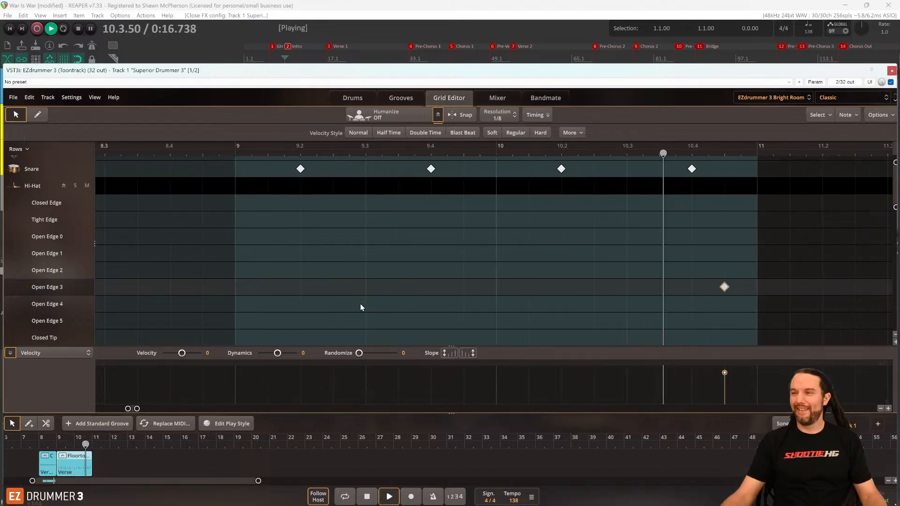
scroll(359, 309, "down", 1)
key("space")
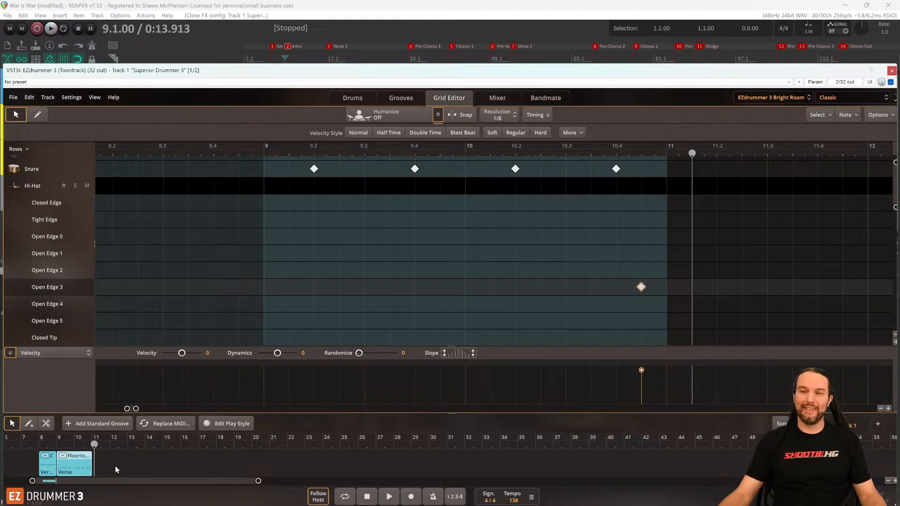
Copy the two-bar Floortom block on the song track so that copies start at bars 11, 13 and 15.
left_click(86, 471)
left_click_drag(72, 470, 138, 467)
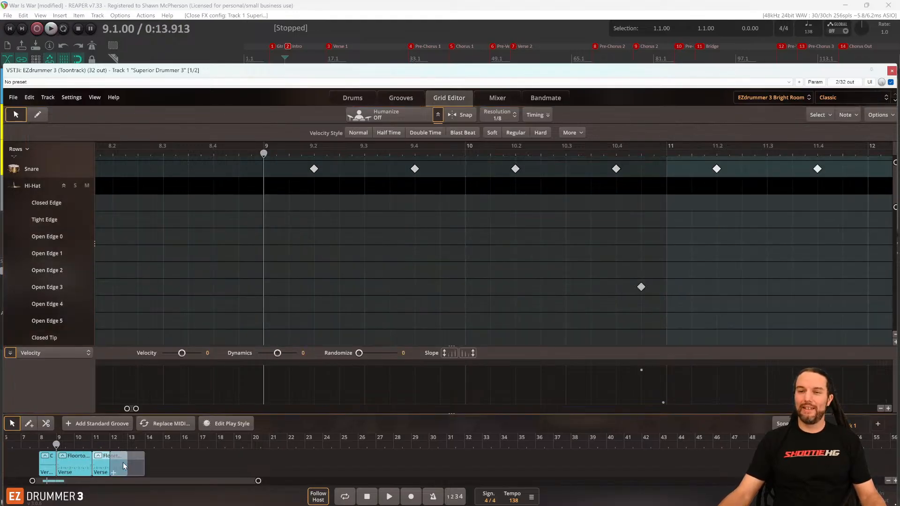
key("ctrl+z")
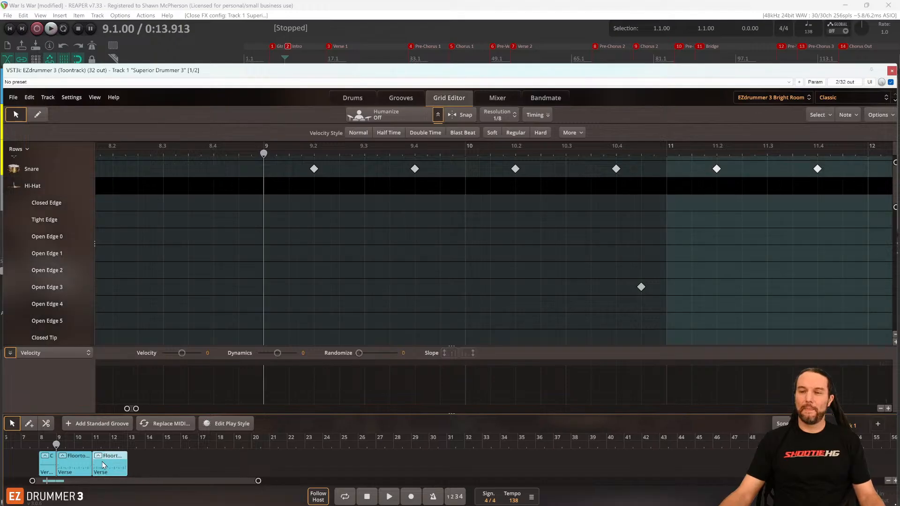
left_click(142, 463)
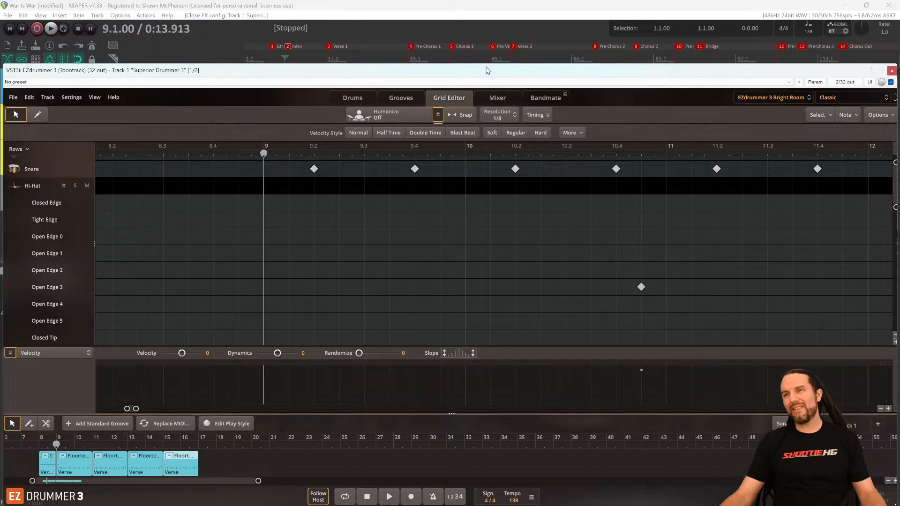
Glance at the groove library, return to the grid and play the repeated blocks from bar 9 to bar 17.
left_click(399, 99)
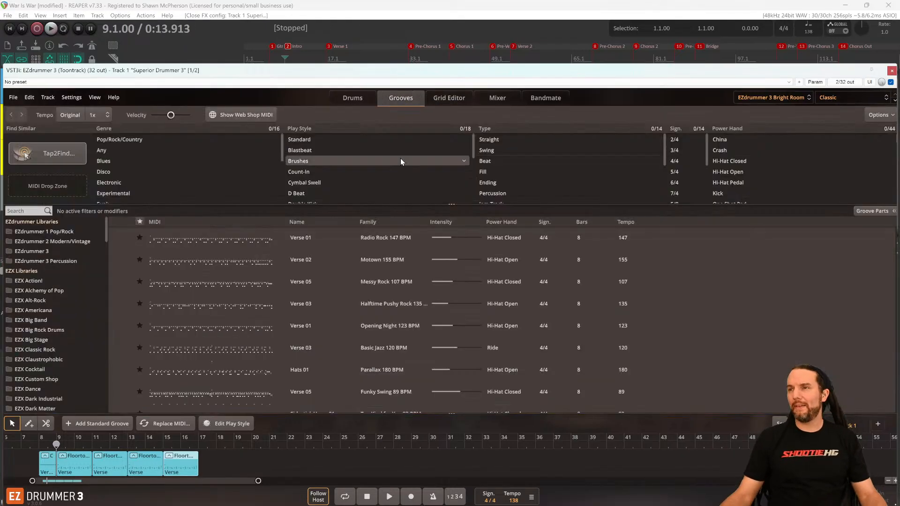
left_click(448, 99)
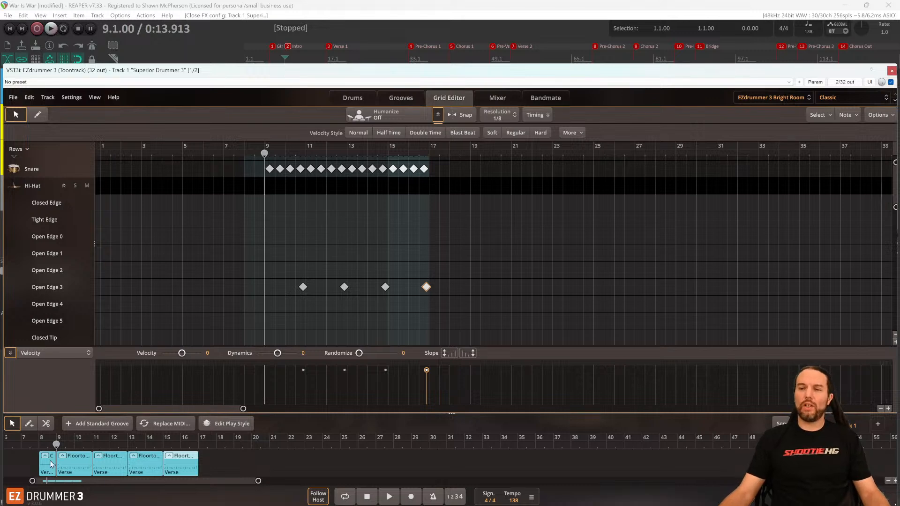
key("space")
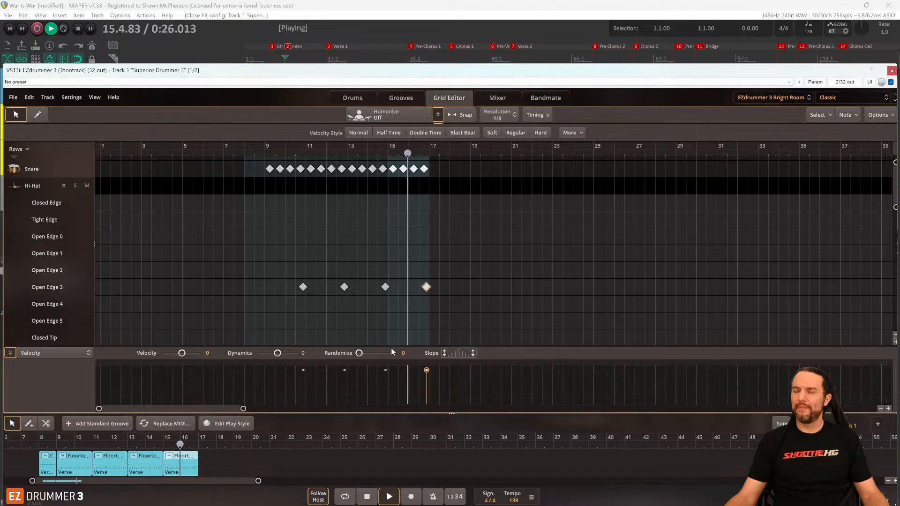
key("space")
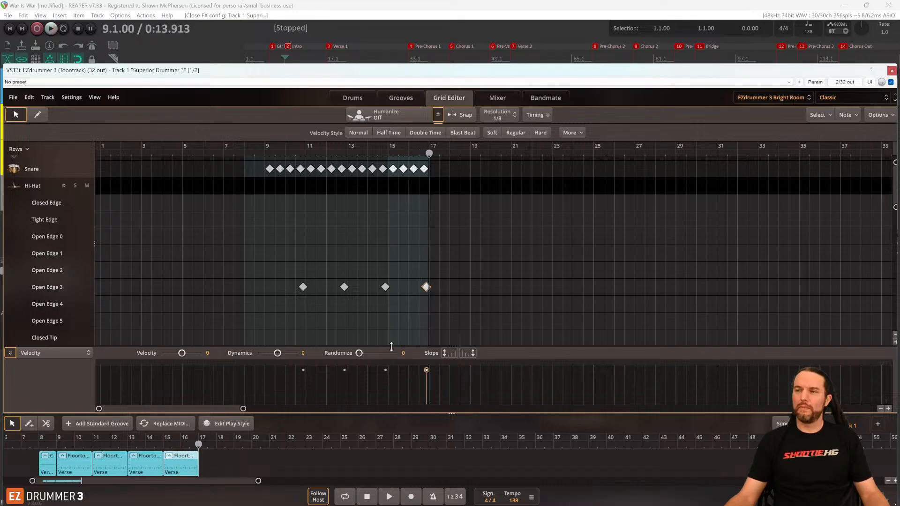
Collapse the Hi-Hat articulations to show all drum rows and play the Intro again from bar 9.
scroll(339, 266, "up", 4)
scroll(341, 269, "left", 2)
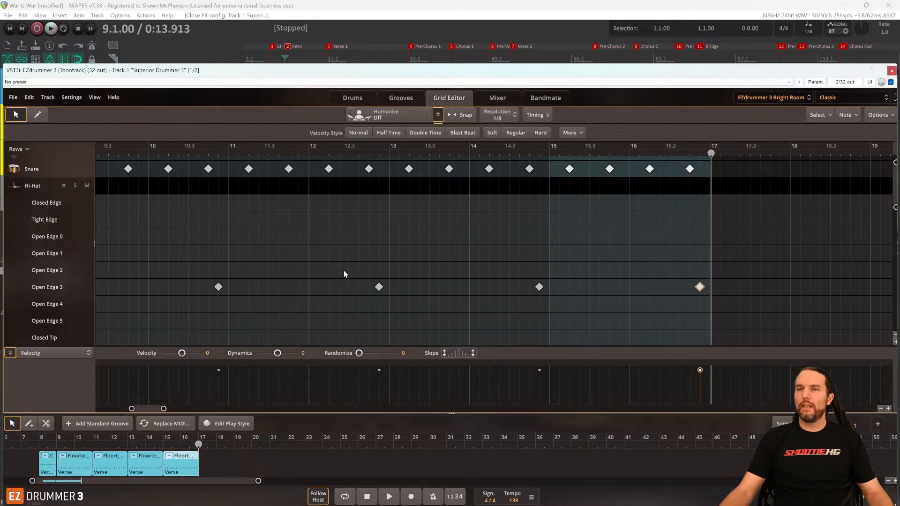
scroll(343, 271, "up", 1)
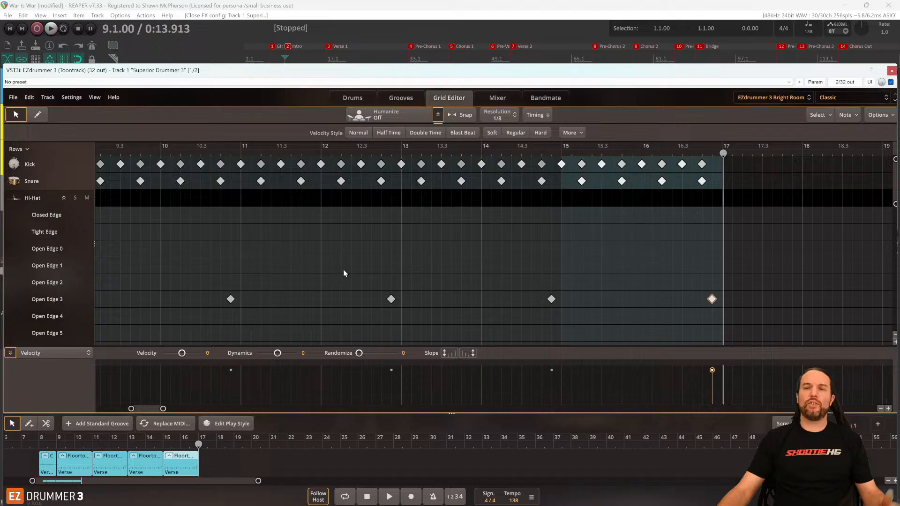
left_click(63, 198)
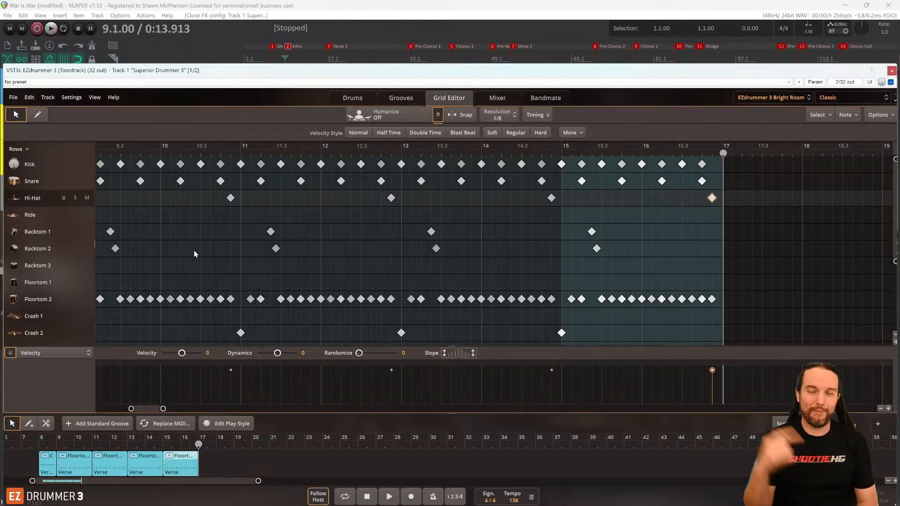
key("space")
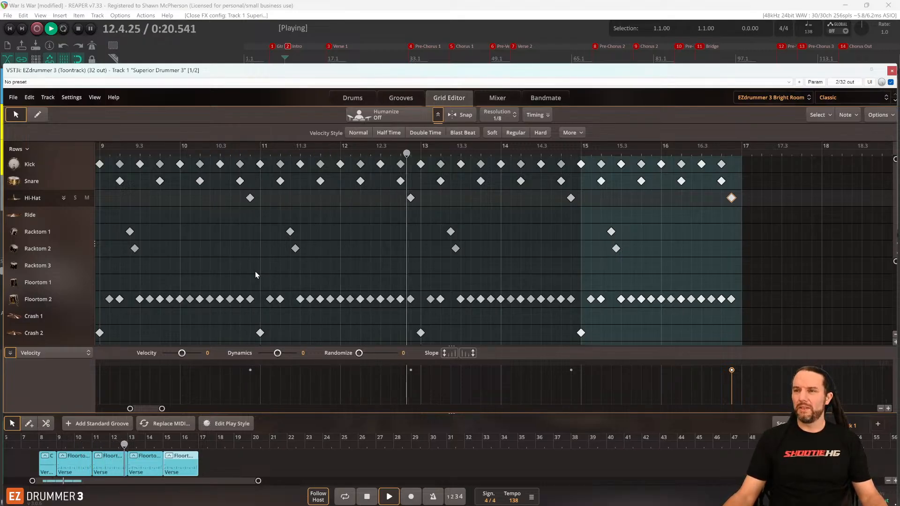
Stop playback and delete the Hi-Hat hit at the end of bar 12 and the Crash 2 hit at bar 13.
key("space")
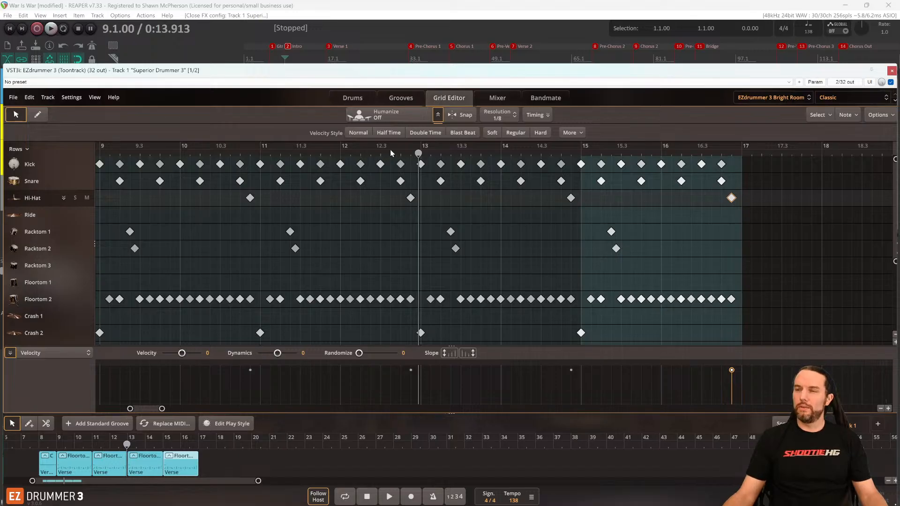
left_click(411, 199)
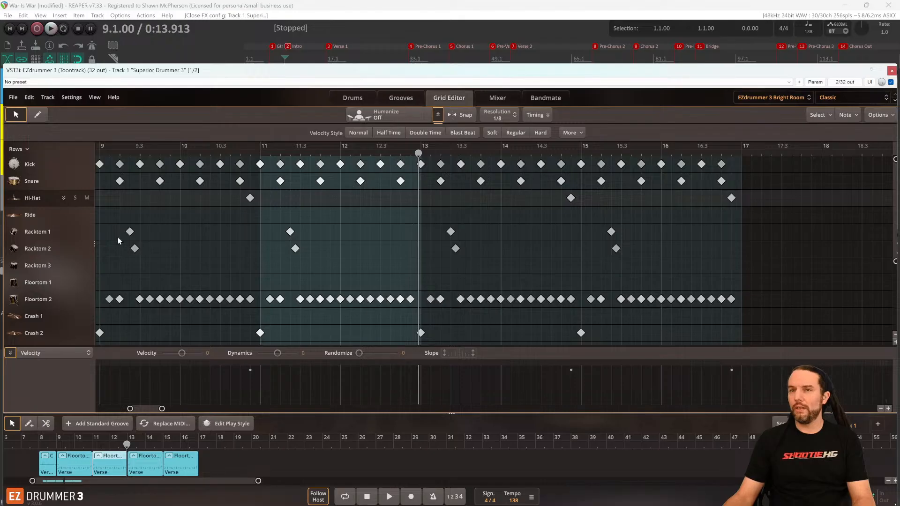
scroll(415, 242, "up", 4)
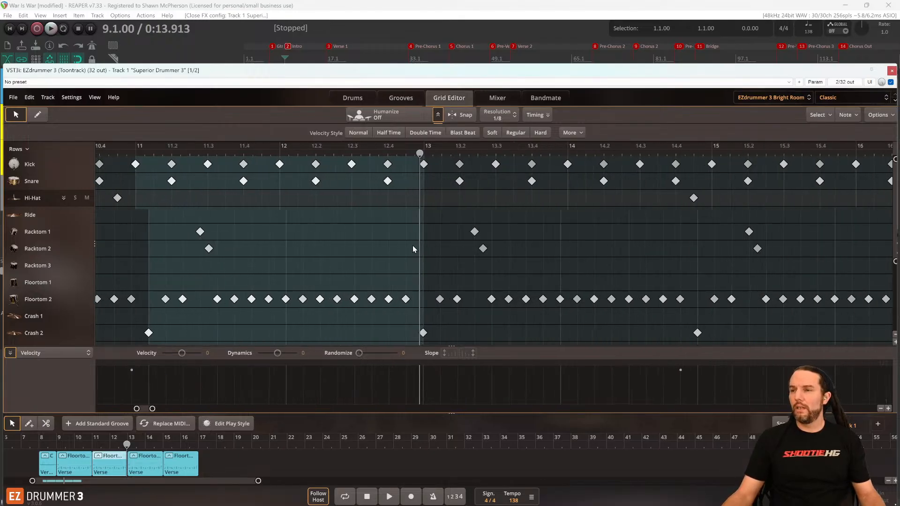
double_click(424, 333)
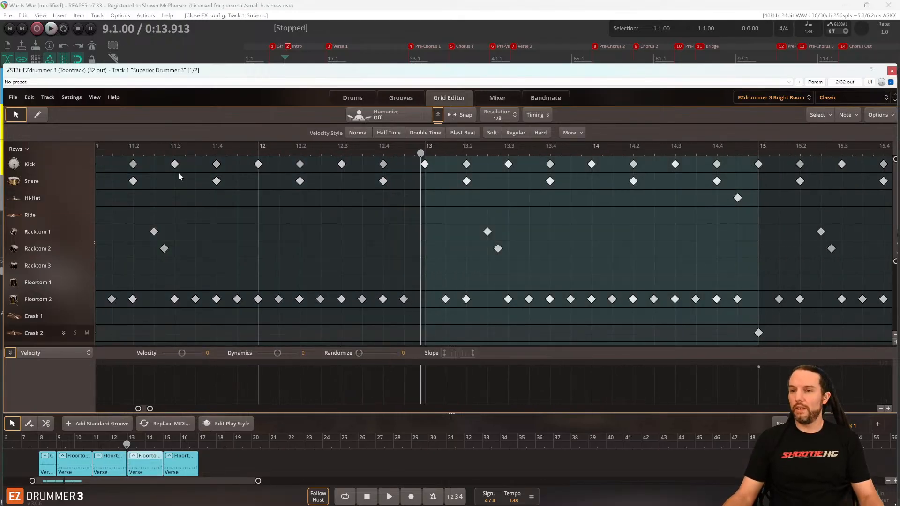
With Snap on, add a Floortom 1 hit on the last eighth note of bar 12 using the Pencil tool, and play the Intro from bar 9.
left_click(37, 114)
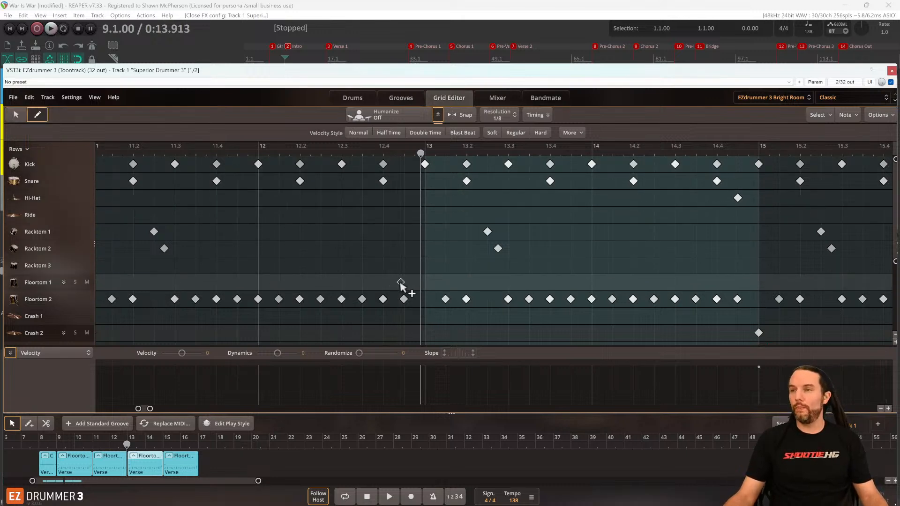
key("s")
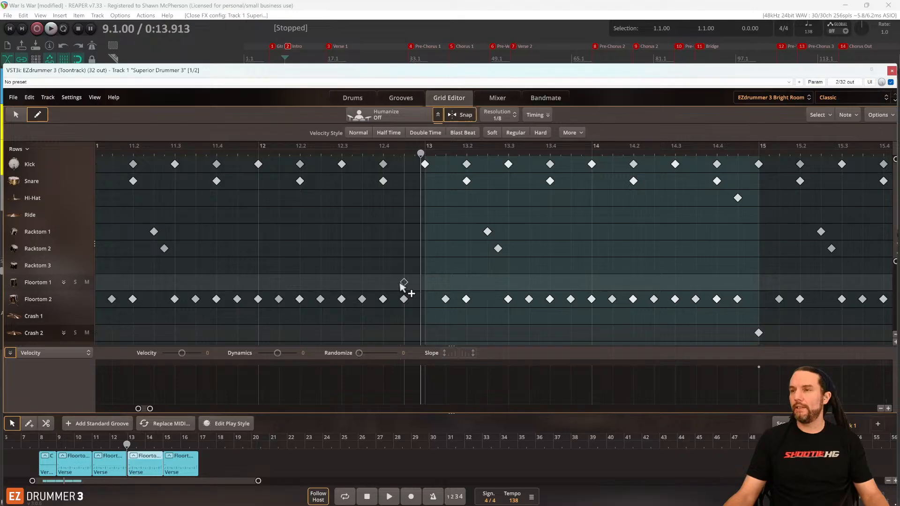
scroll(369, 268, "down", 3)
scroll(375, 270, "up", 3)
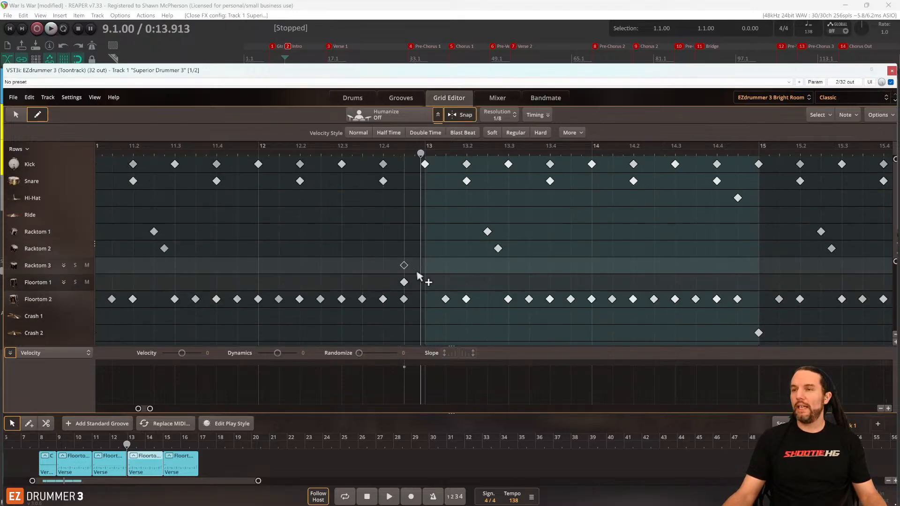
scroll(419, 277, "down", 2)
scroll(421, 282, "down", 3)
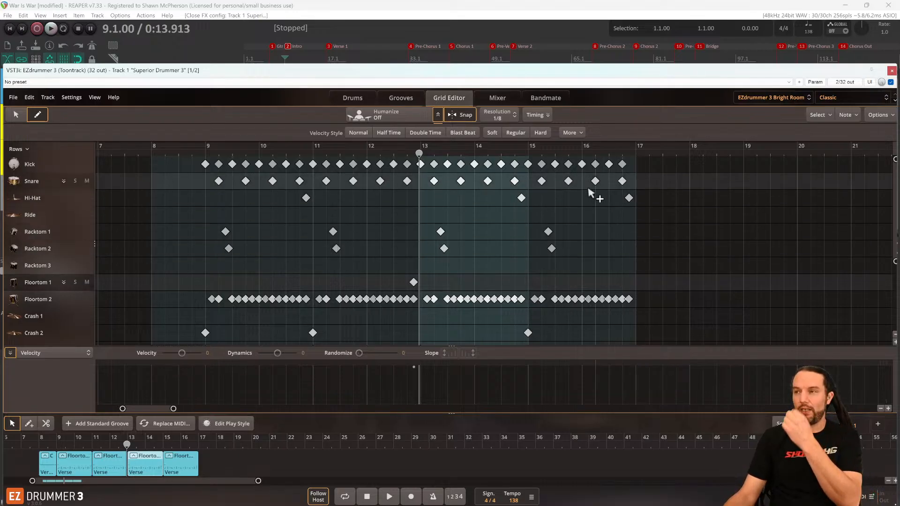
key("space")
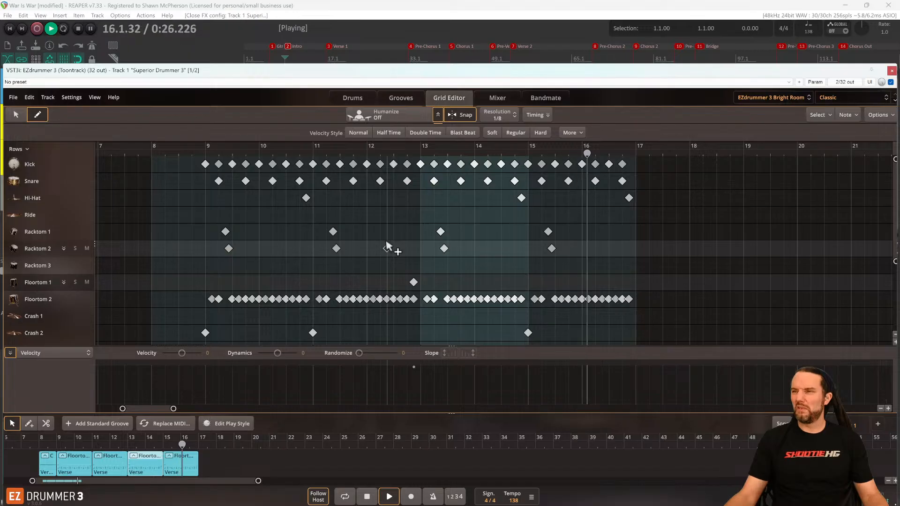
key("space")
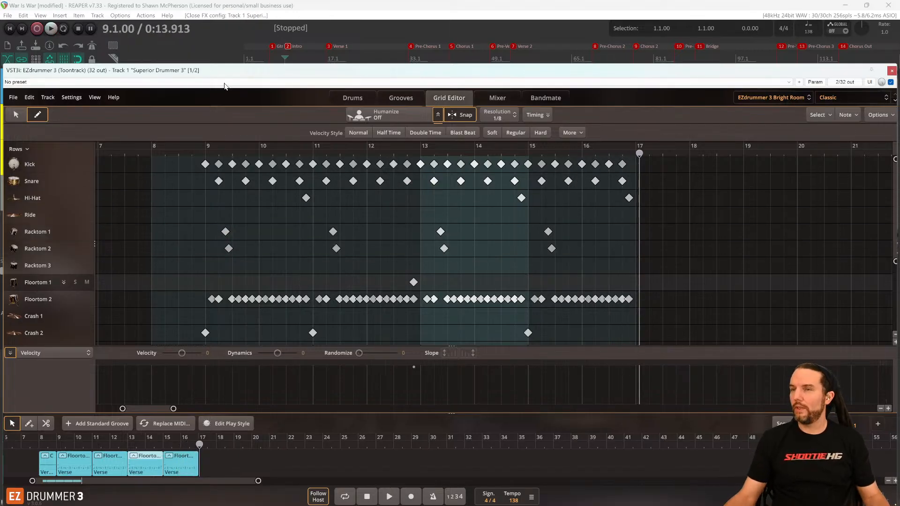
Move the project playhead to bar 17 and play the first bars of Verse 1.
left_click(110, 30)
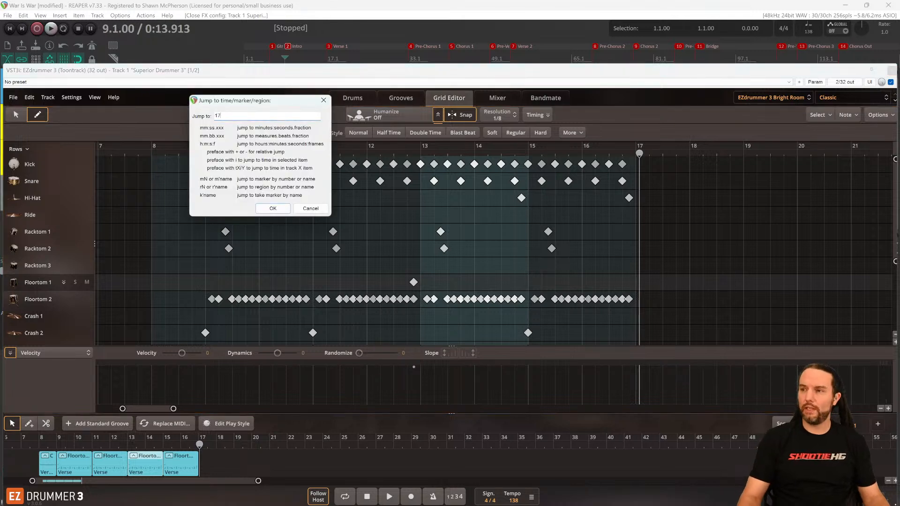
key("Return")
key("space")
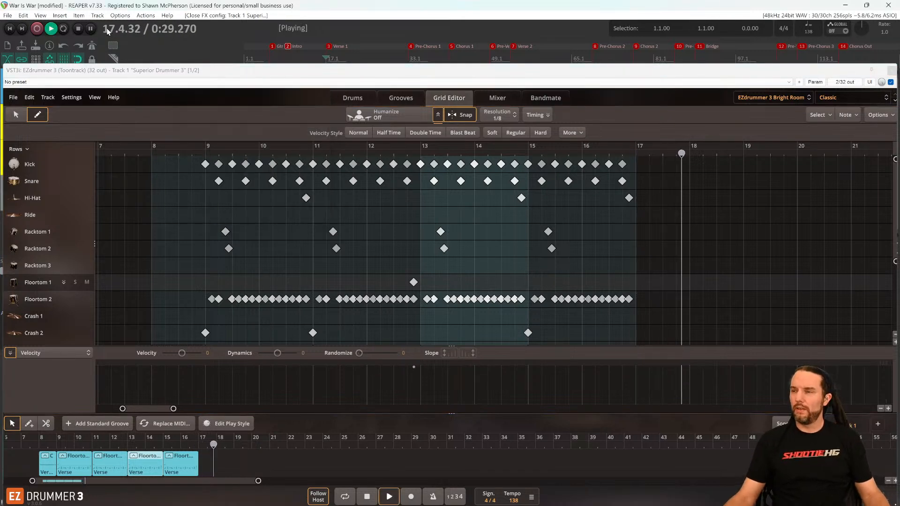
key("space")
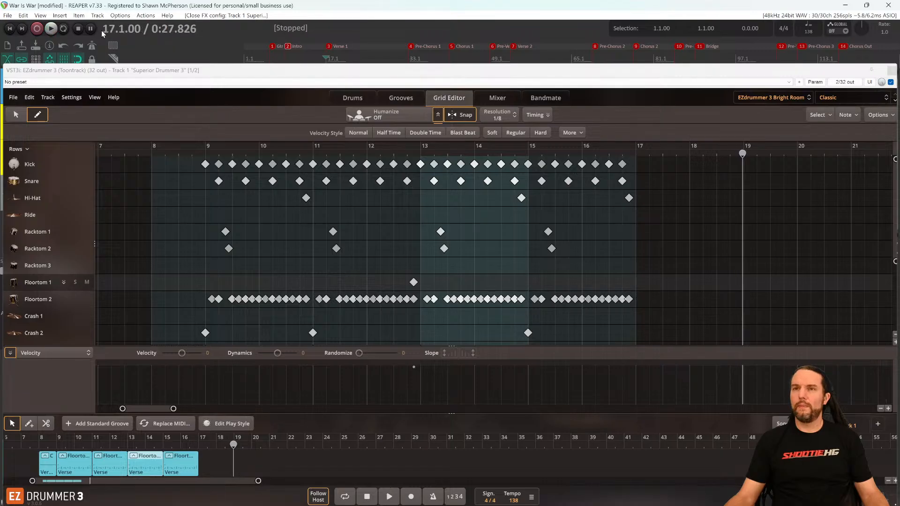
Move the project playhead to bar 16 and play the transition into Verse 1 twice.
left_click(107, 27)
type("16")
key("Return")
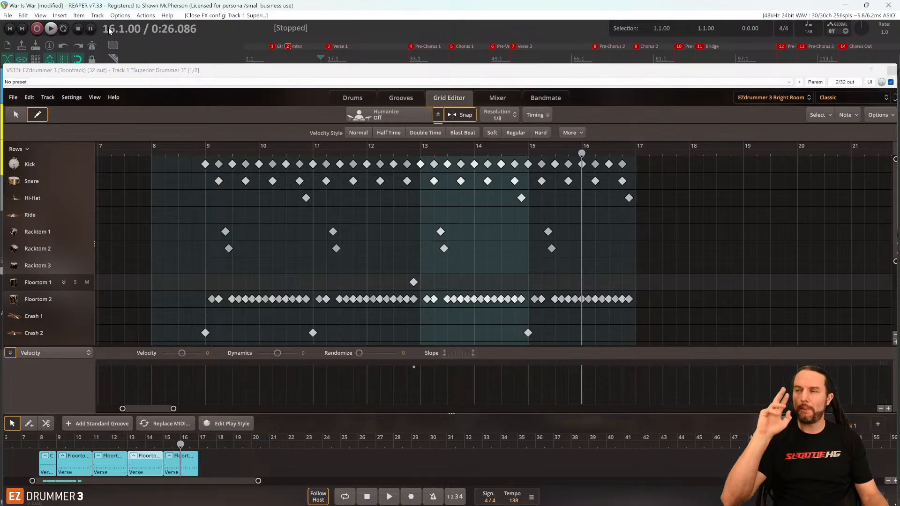
key("space")
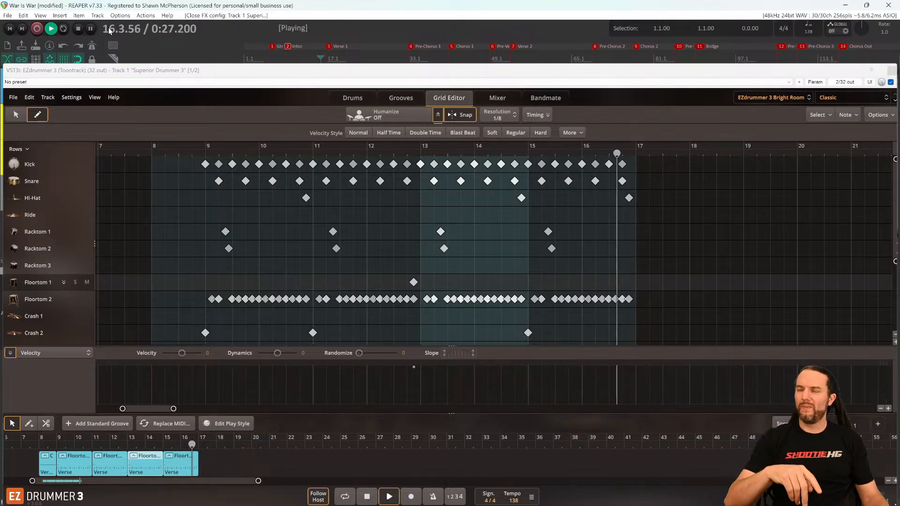
key("space")
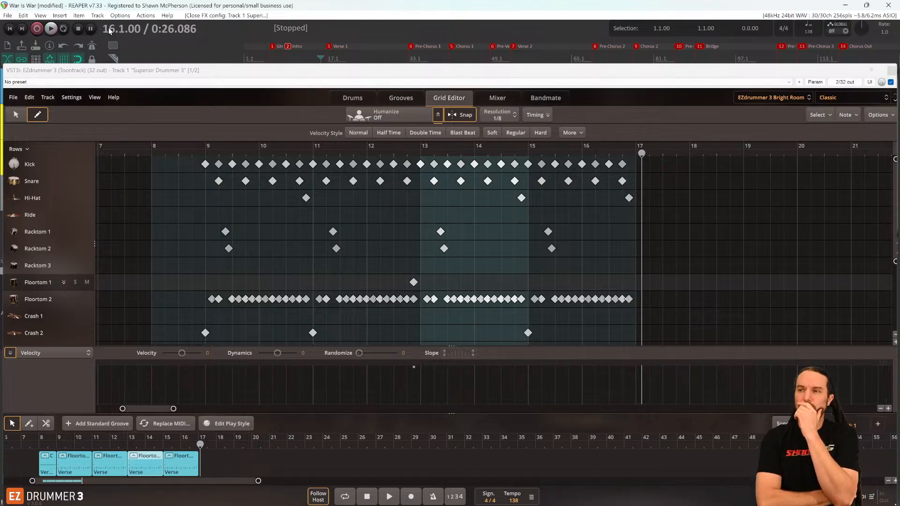
key("space")
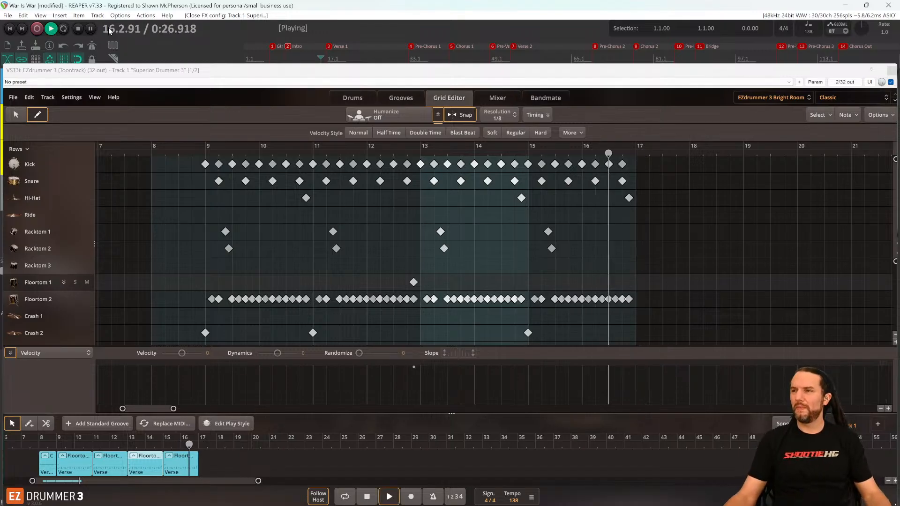
key("space")
Expand the Hi-Hat articulations and delete the Open Edge 3 hit at the end of bar 16.
scroll(640, 234, "up", 5)
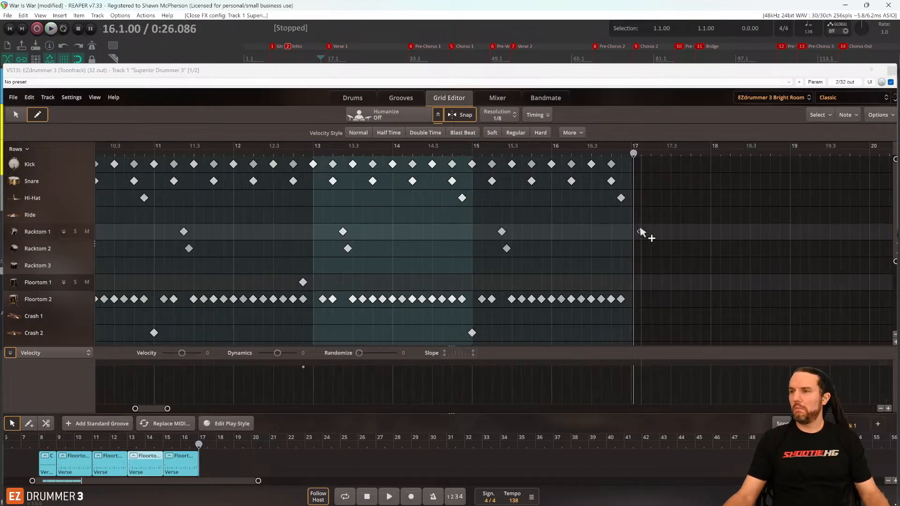
left_click(611, 202)
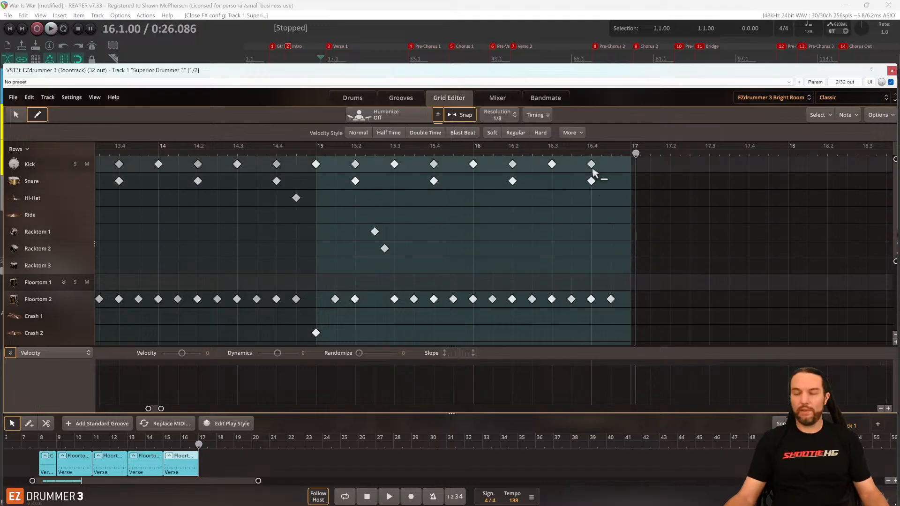
key("ctrl+z")
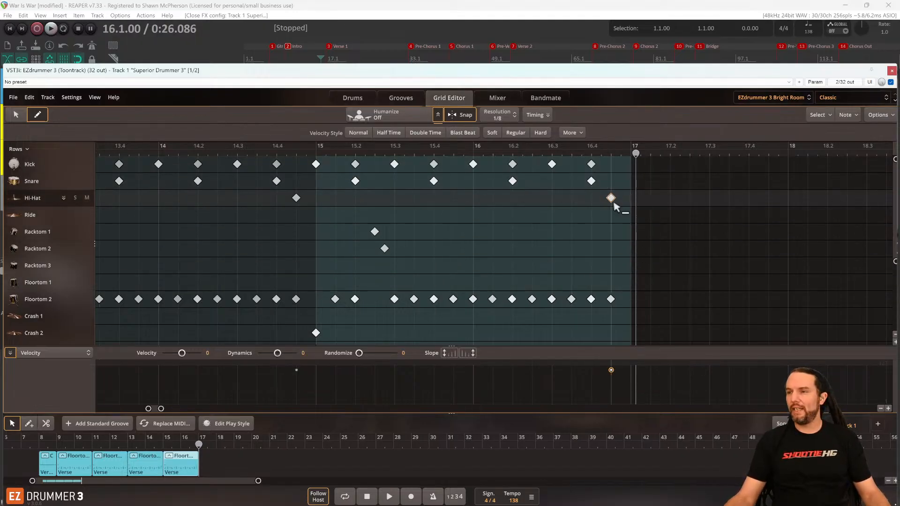
left_click(65, 199)
scroll(553, 215, "down", 8)
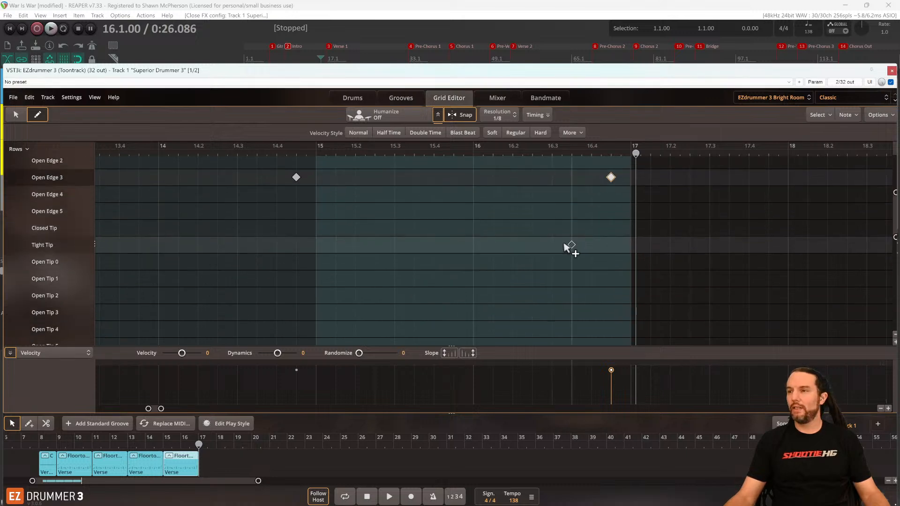
scroll(560, 266, "up", 8)
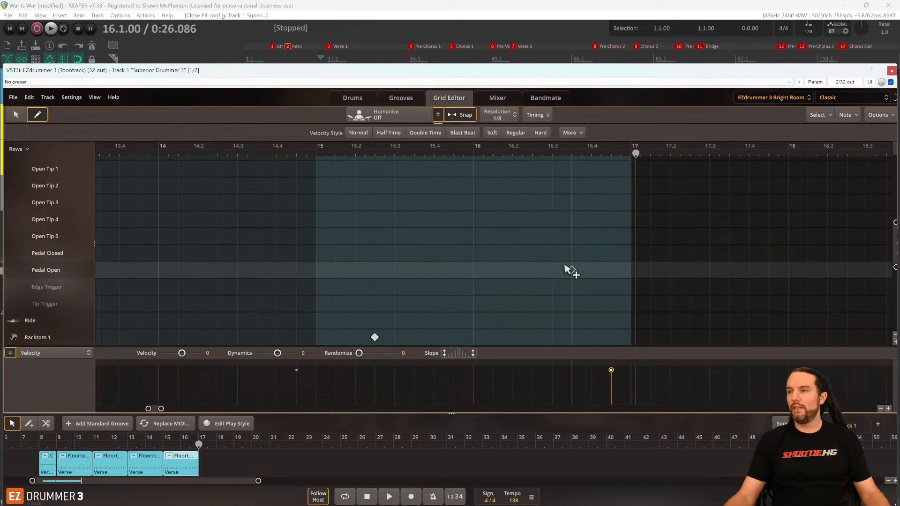
key("Delete")
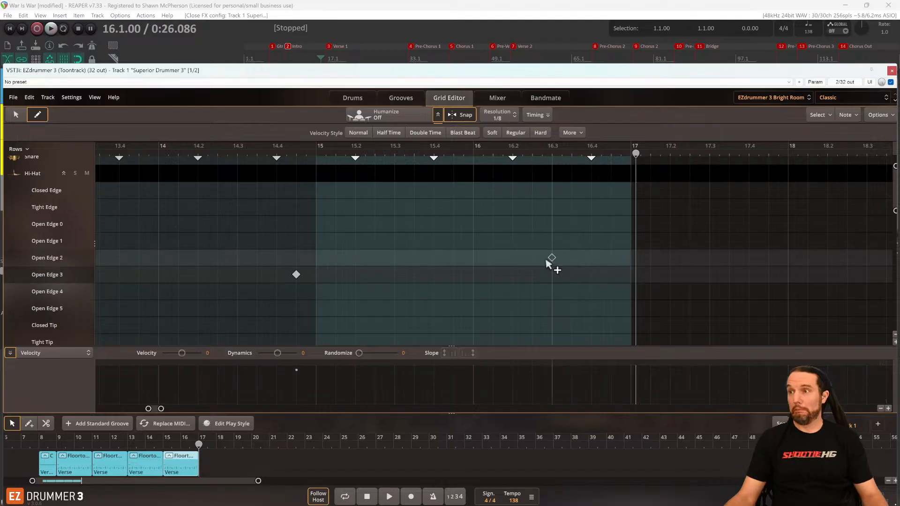
Review the Hi-Hat articulation rows, then place the grid playhead at bar 10 and play the beat there.
scroll(479, 273, "down", 5)
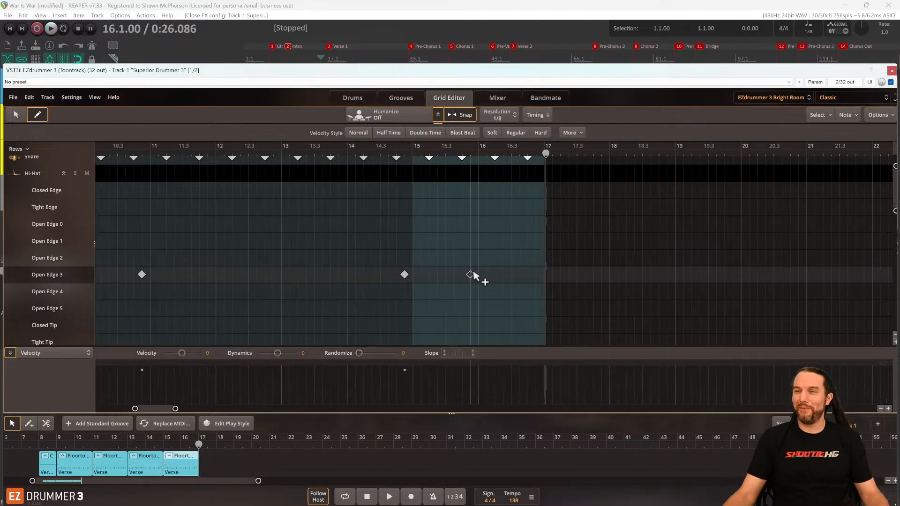
scroll(472, 274, "left", 4)
scroll(232, 300, "down", 7)
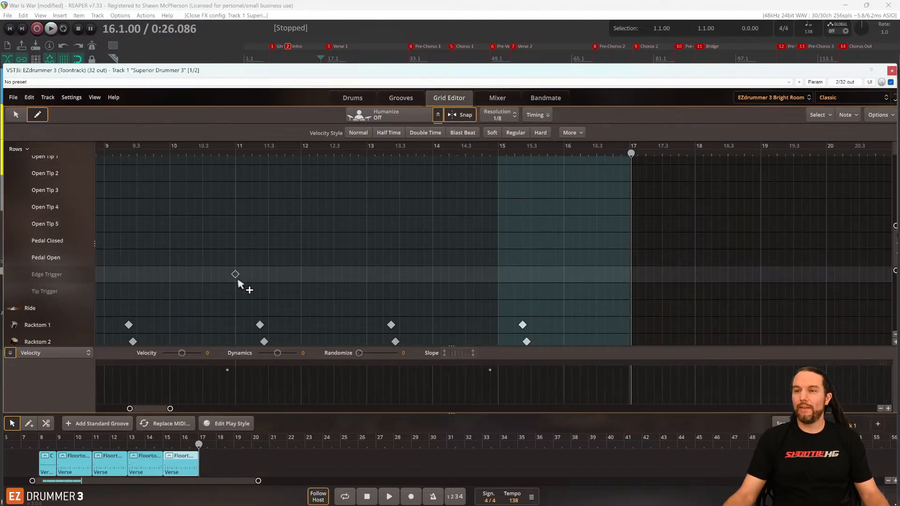
scroll(249, 278, "up", 3)
scroll(251, 278, "down", 5)
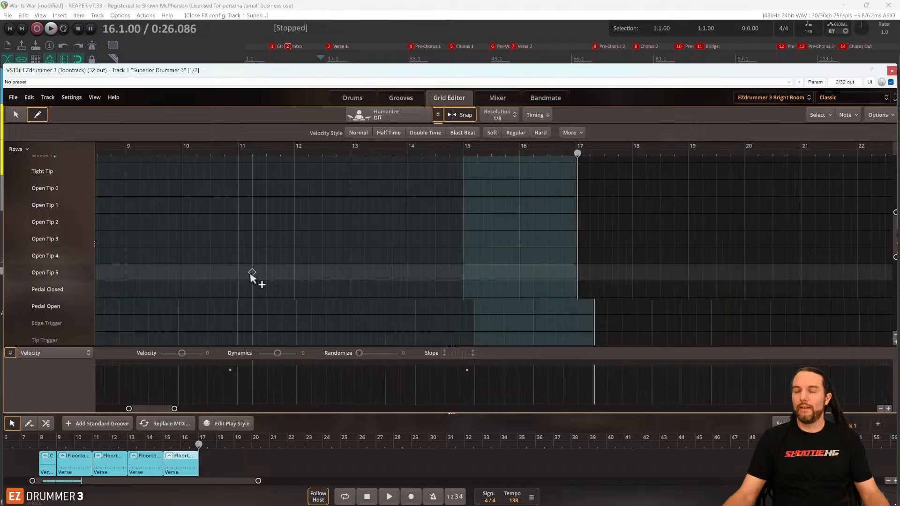
scroll(254, 287, "down", 3)
scroll(254, 287, "up", 5)
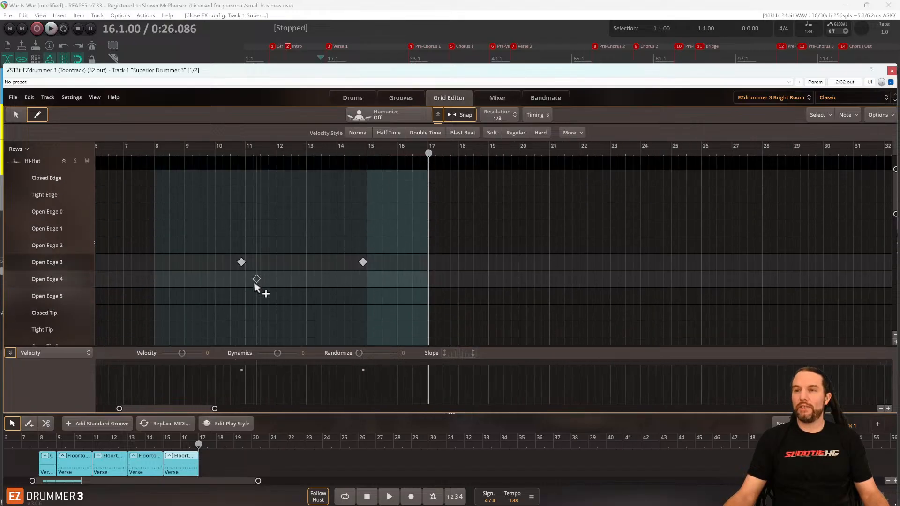
left_click(216, 153)
key("space")
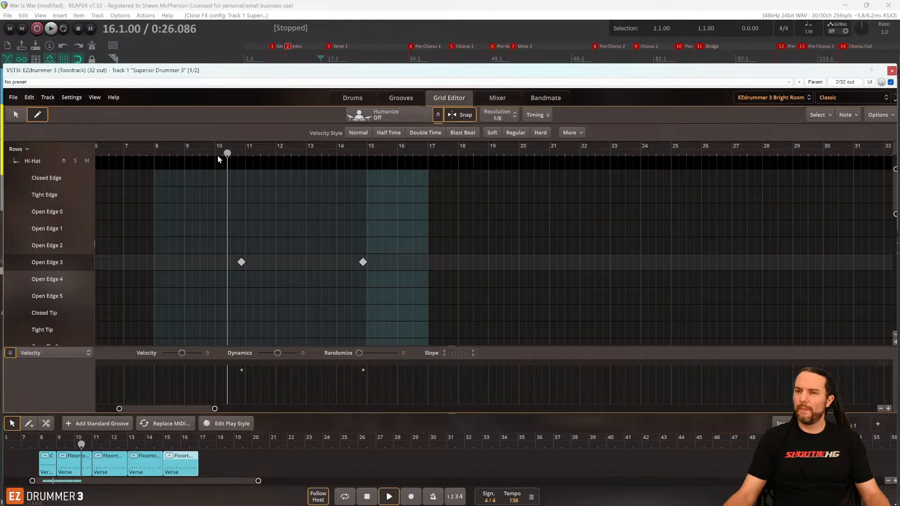
key("space")
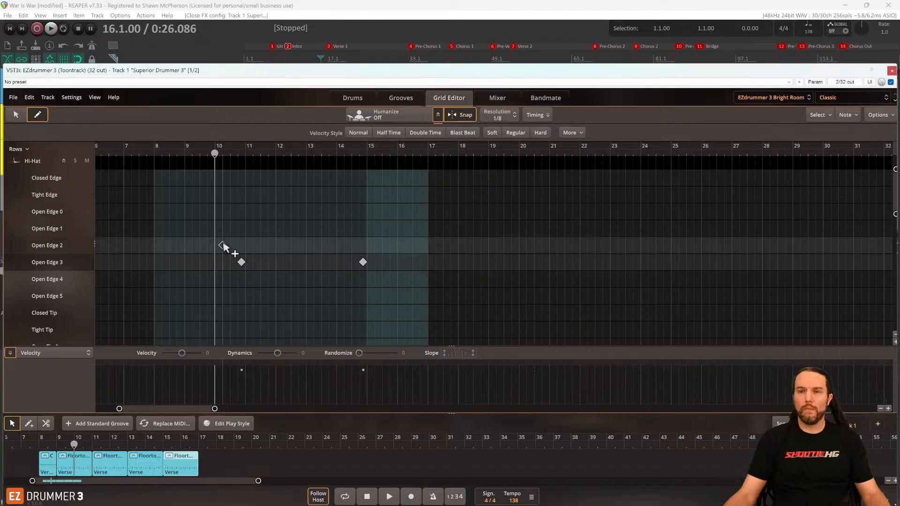
Replay bar 10 to hear the Open Edge 3 hit at its end.
scroll(225, 256, "down", 5)
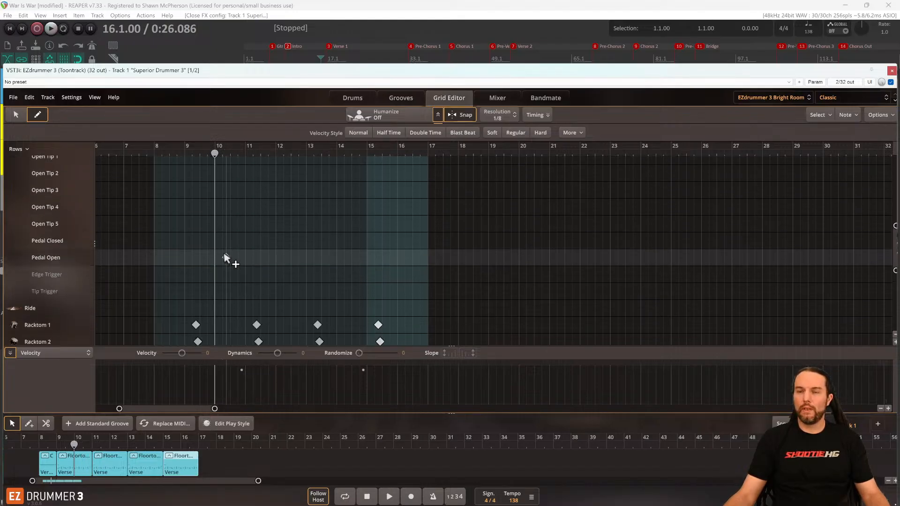
scroll(224, 257, "up", 5)
key("space")
scroll(224, 257, "left", 3)
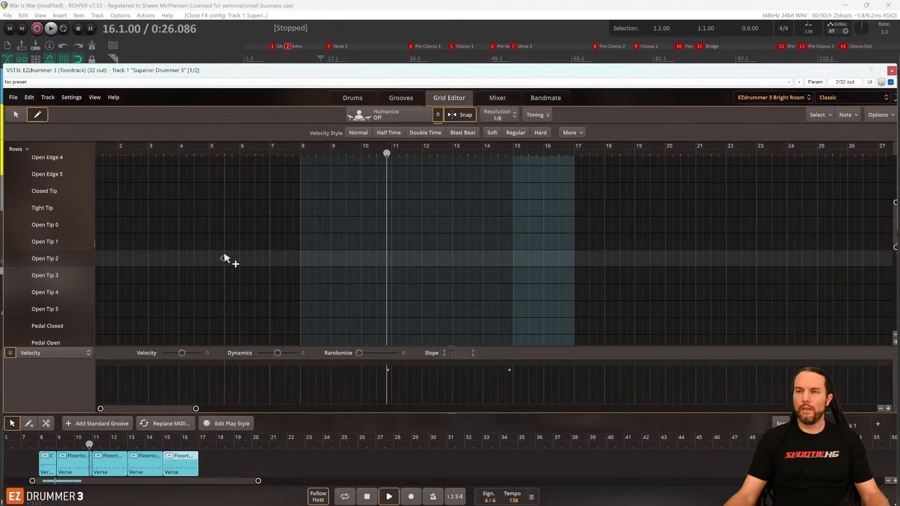
key("space")
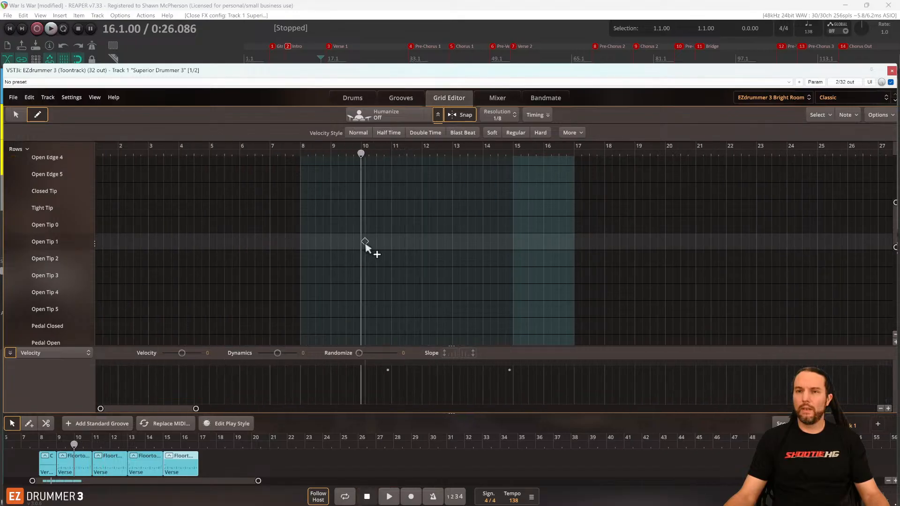
Add a Pedal Closed hi-hat hit just before bar 11, following the Open Edge 3 hit, and audition it.
scroll(393, 261, "up", 5)
scroll(283, 249, "up", 5)
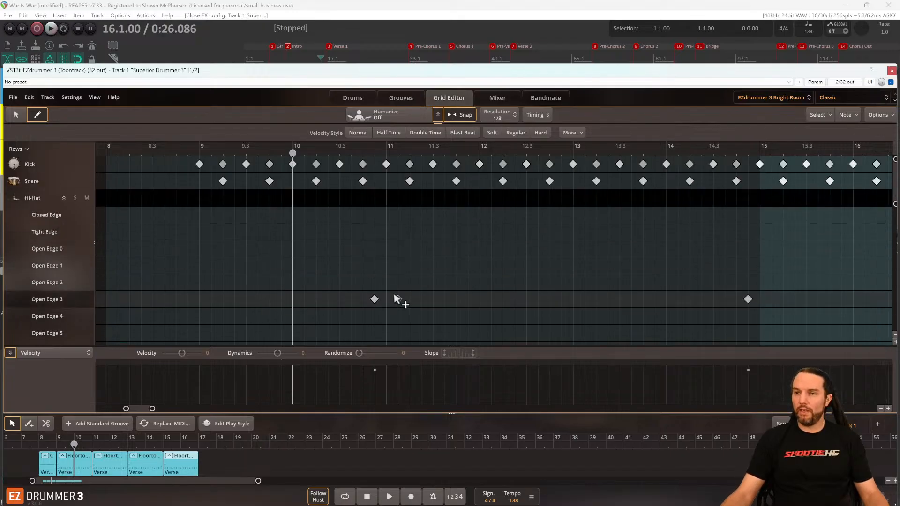
scroll(397, 298, "down", 3)
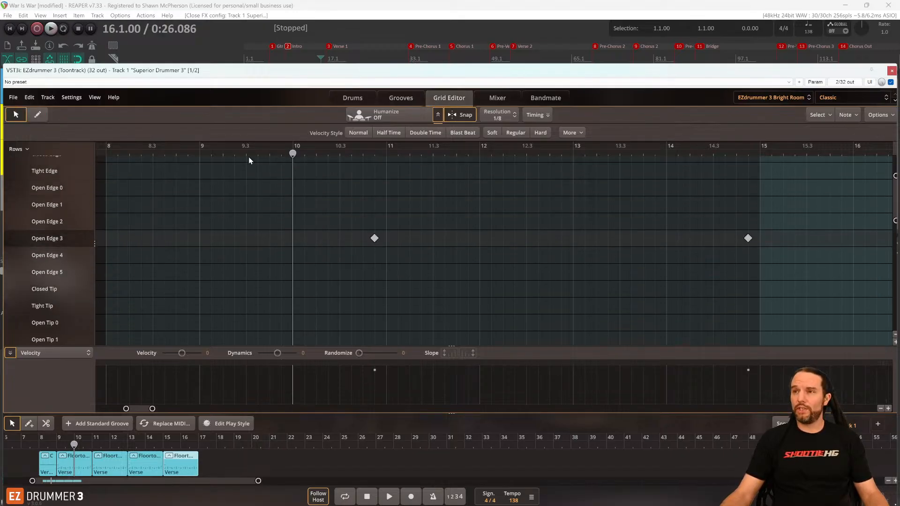
scroll(387, 245, "down", 1)
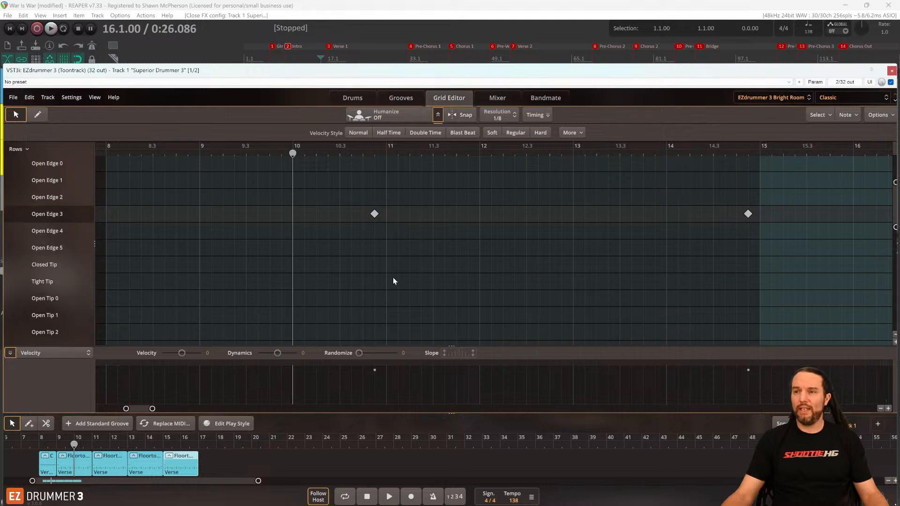
left_click(38, 115)
scroll(398, 256, "down", 1)
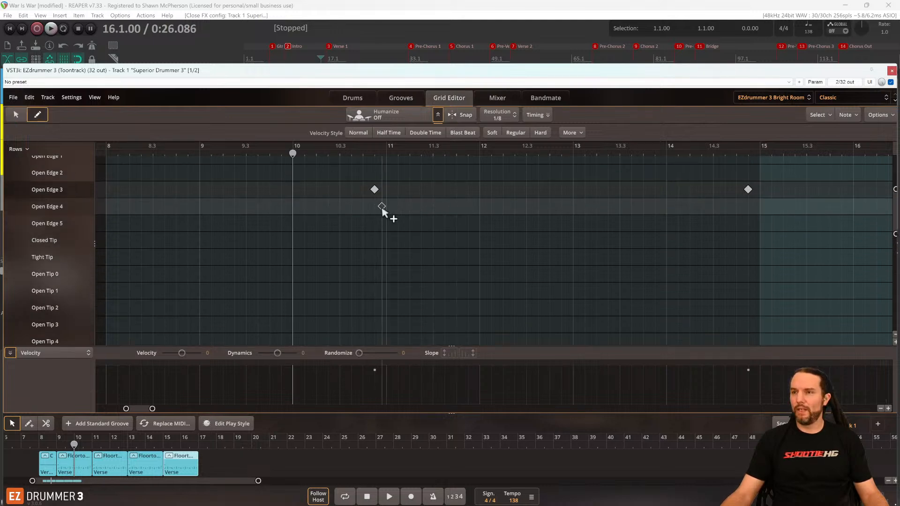
scroll(385, 267, "down", 3)
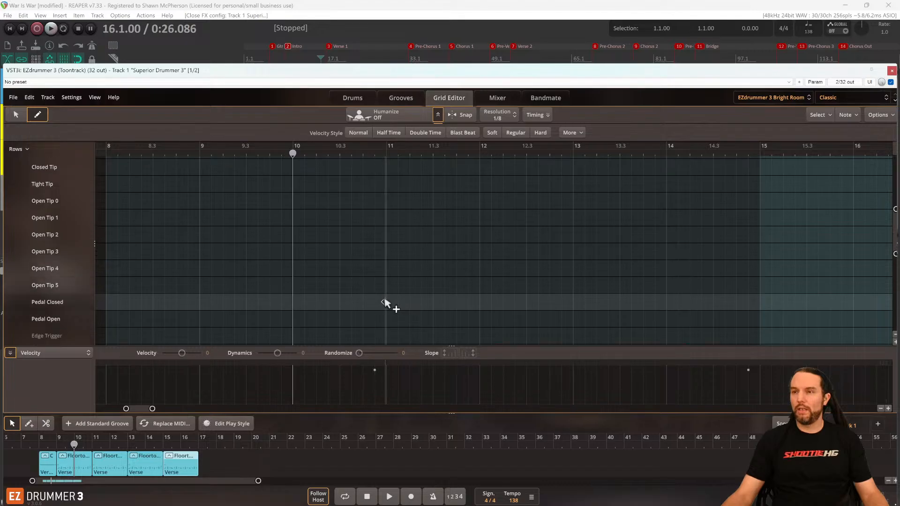
left_click(384, 302)
key("space")
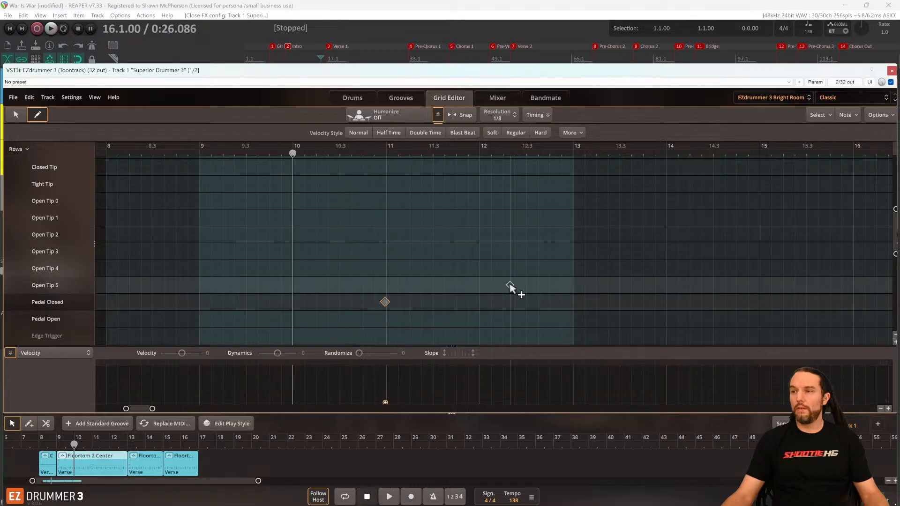
Add a matching Pedal Closed hit just before bar 15 and play from shortly before it.
scroll(491, 276, "right", 3)
scroll(484, 282, "down", 4)
scroll(474, 282, "up", 2)
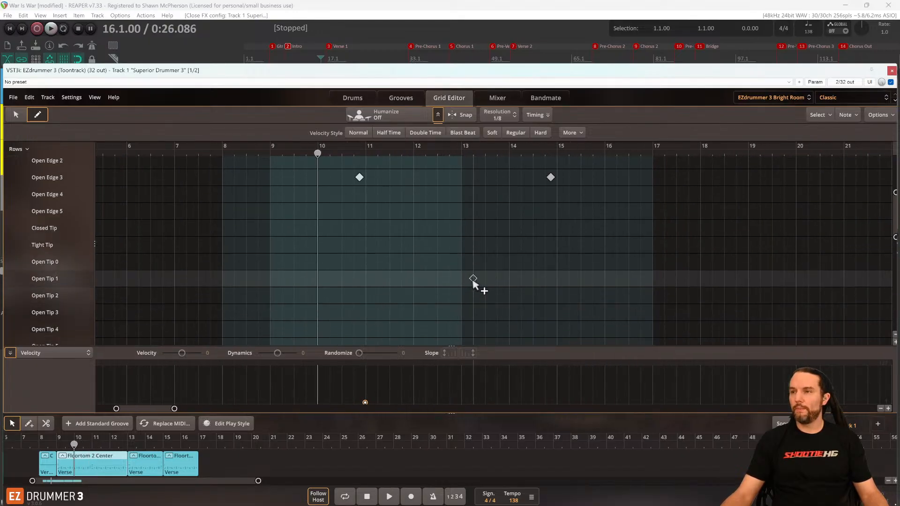
scroll(472, 281, "up", 3)
left_click(548, 151)
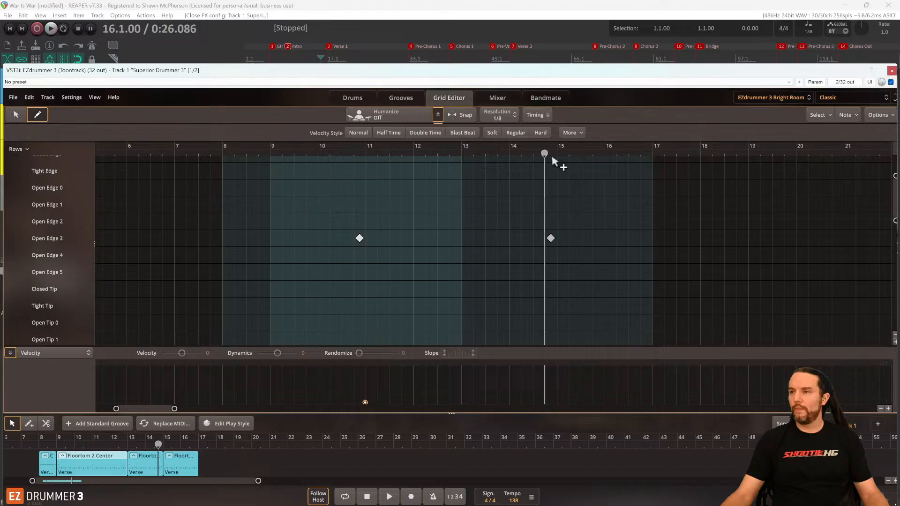
scroll(565, 259, "down", 10)
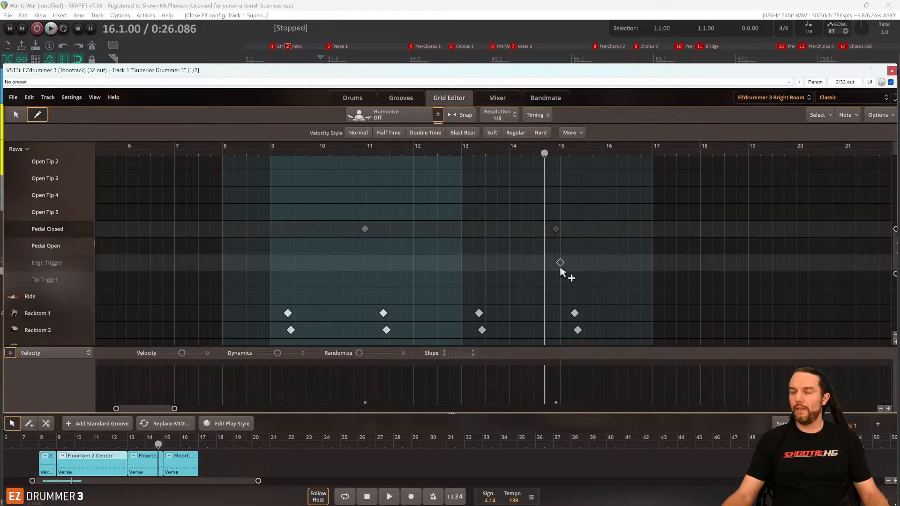
key("space")
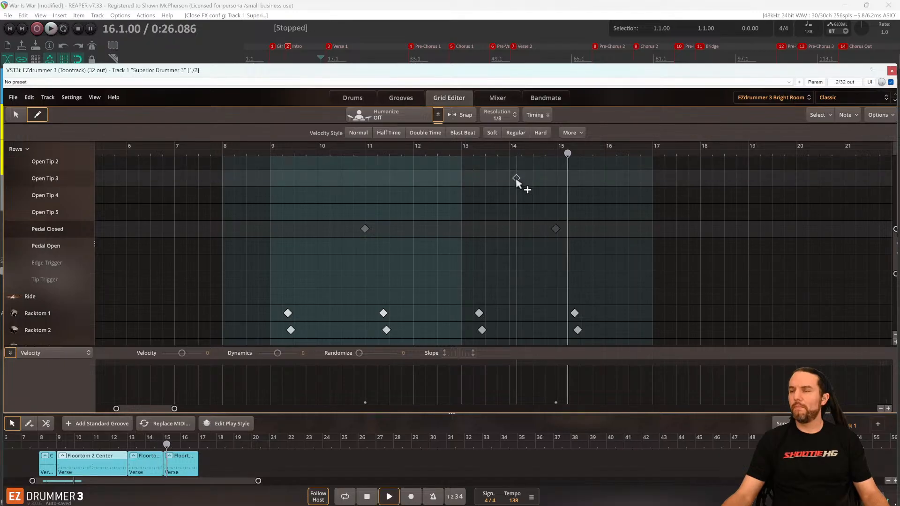
key("space")
Nudge the second Pedal Closed hit slightly closer to bar 15 and play it back.
scroll(555, 222, "up", 4)
scroll(553, 228, "up", 5)
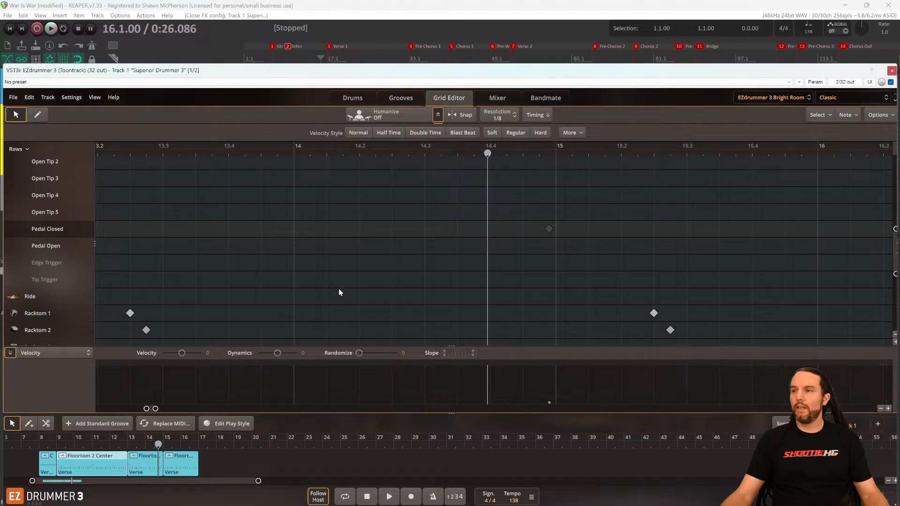
left_click(549, 230)
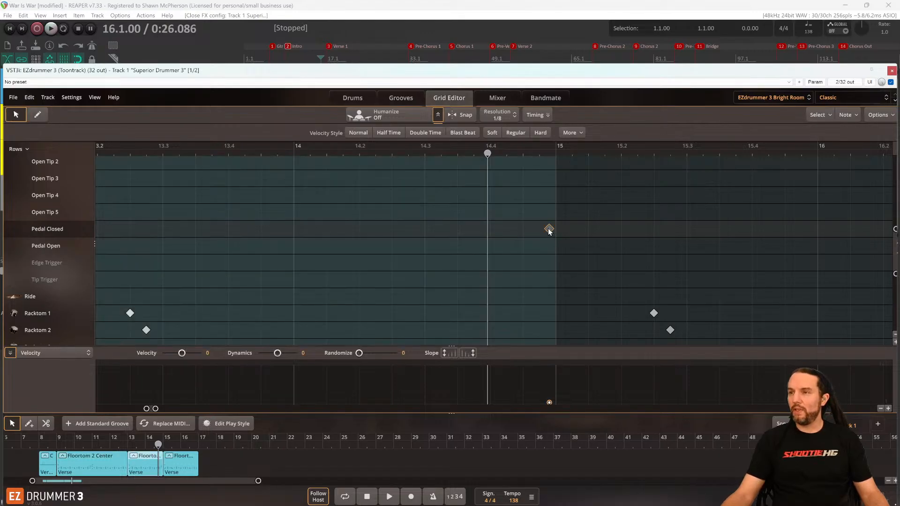
left_click_drag(552, 228, 553, 229)
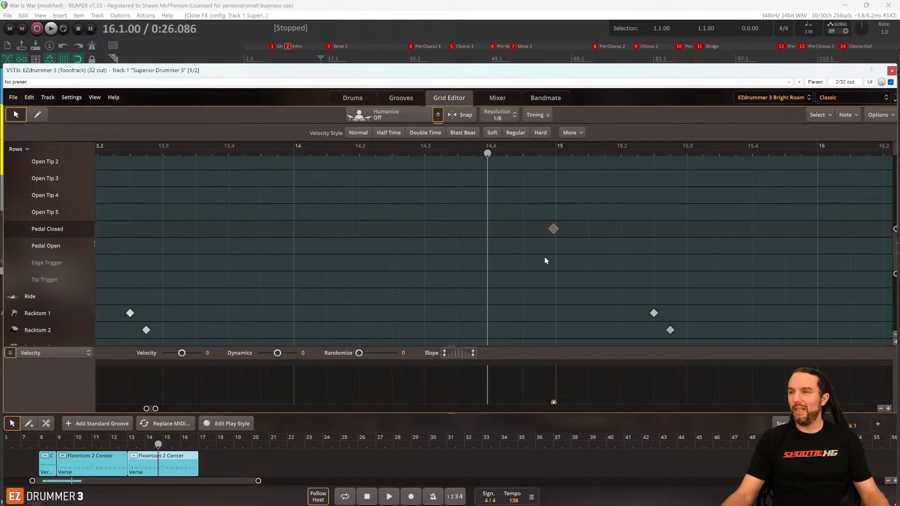
key("space")
key("space")
Collapse the Hi-Hat articulation rows and play the beat from bar 16.
scroll(537, 267, "down", 3)
scroll(517, 285, "down", 6)
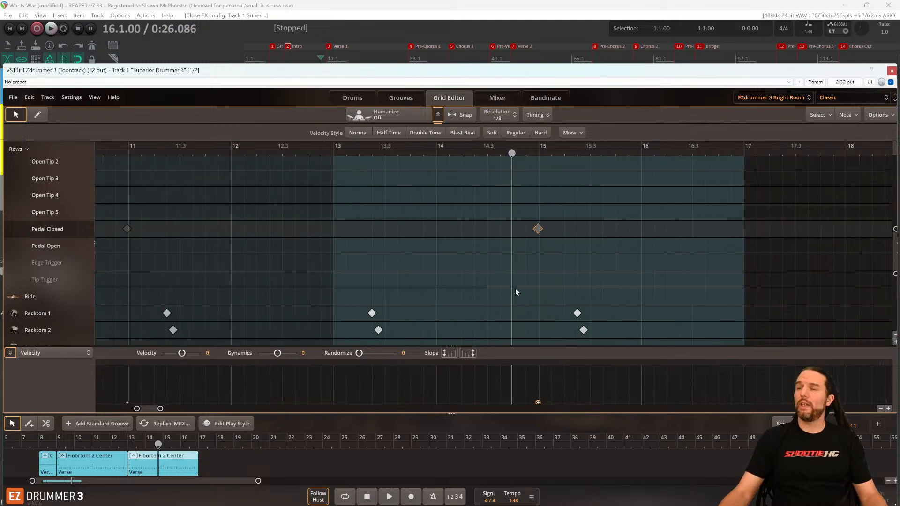
scroll(511, 284, "down", 3)
scroll(506, 281, "right", 4)
scroll(145, 227, "up", 8)
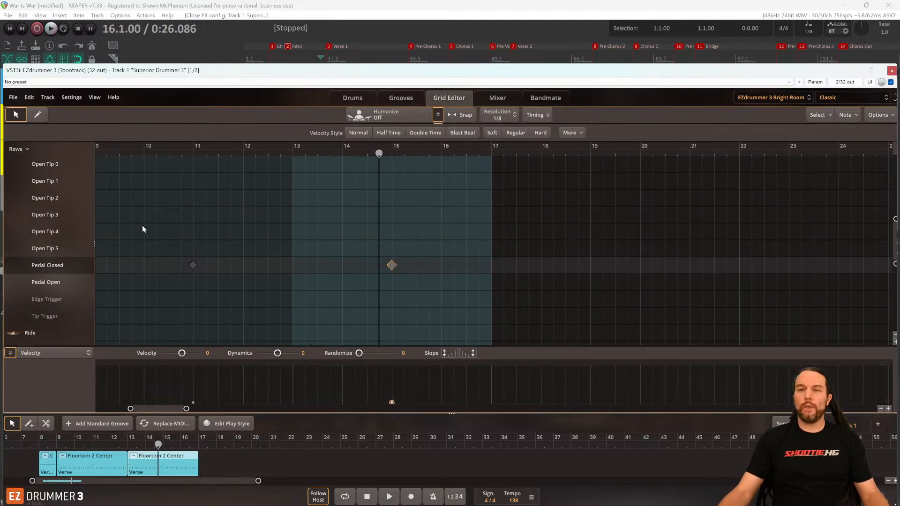
left_click(63, 198)
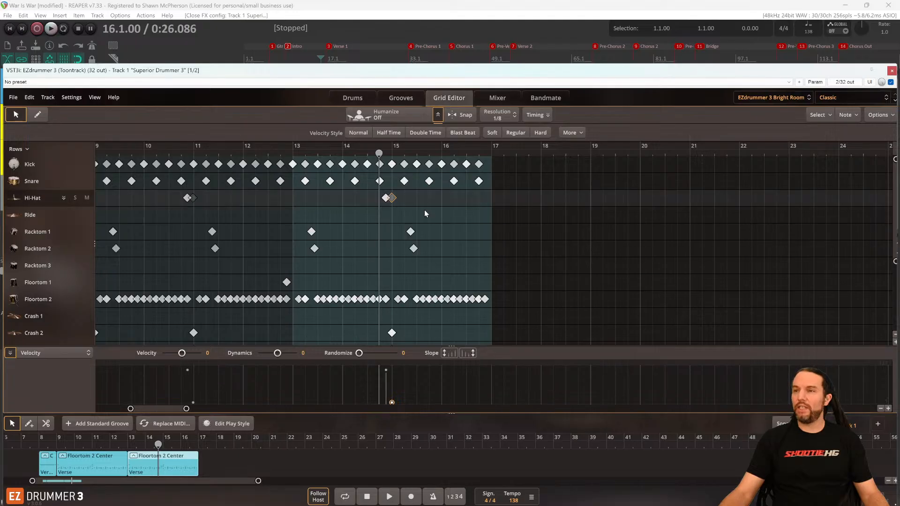
left_click(443, 153)
key("space")
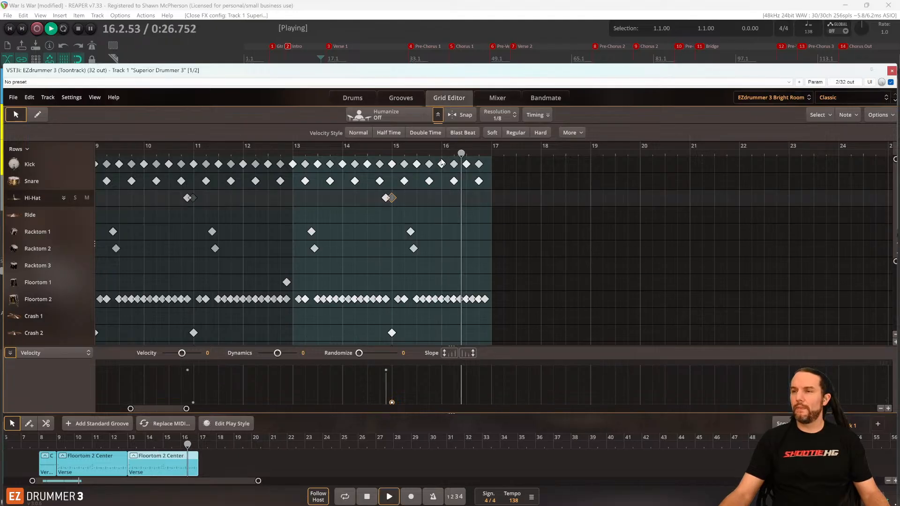
key("space")
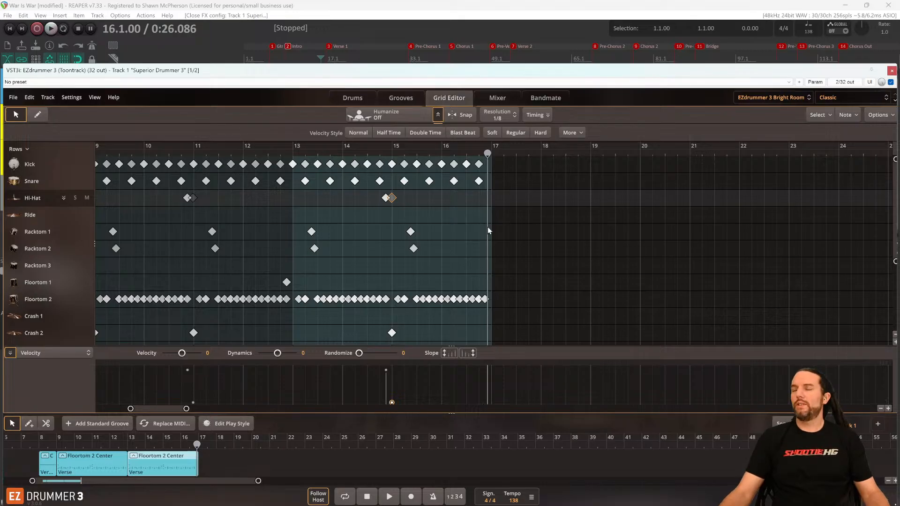
At 1/16 grid resolution, replace bar 16's final Floortom 2 hit with Floortom 1 and add Floortom 2 on the last sixteenth.
scroll(487, 230, "up", 3)
scroll(478, 237, "up", 2)
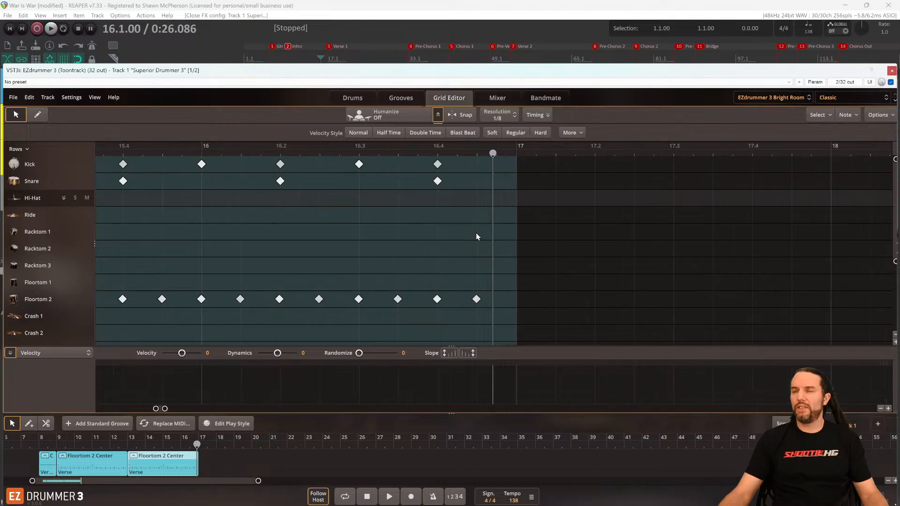
left_click(498, 115)
left_click(503, 212)
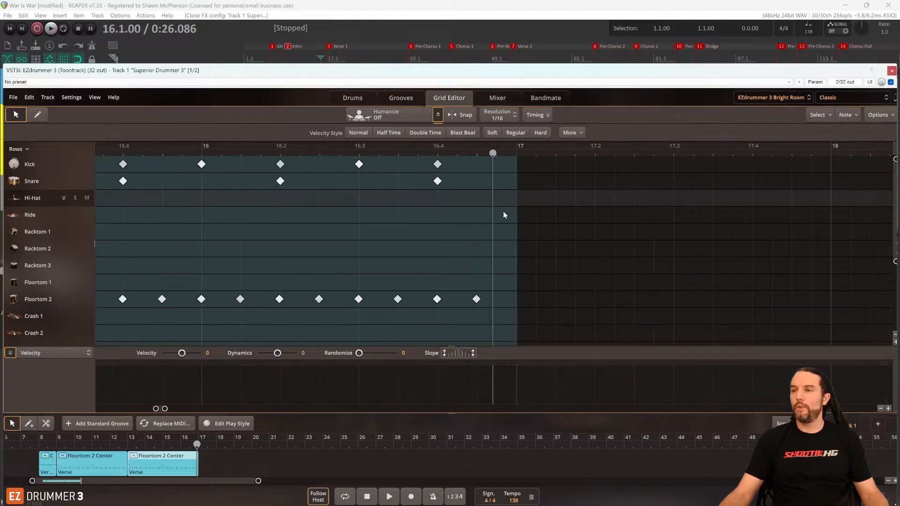
left_click(38, 114)
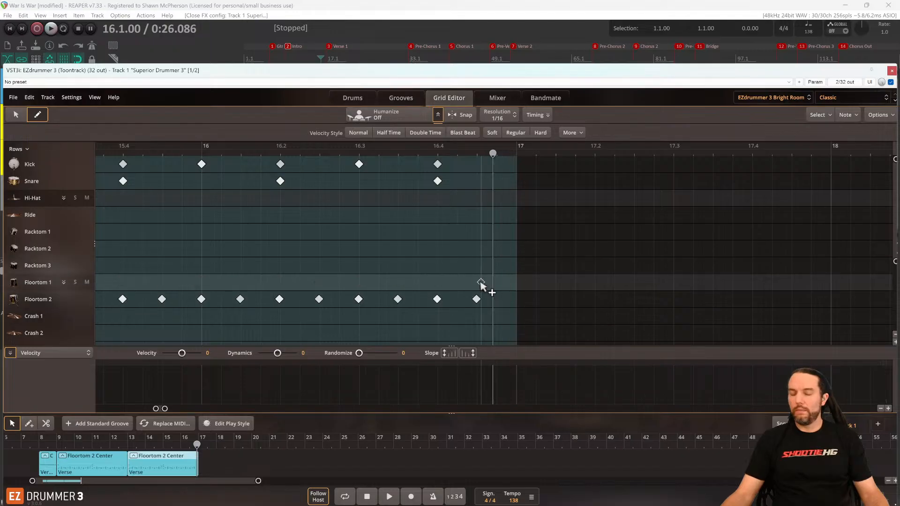
key("s")
left_click_drag(479, 284, 489, 296)
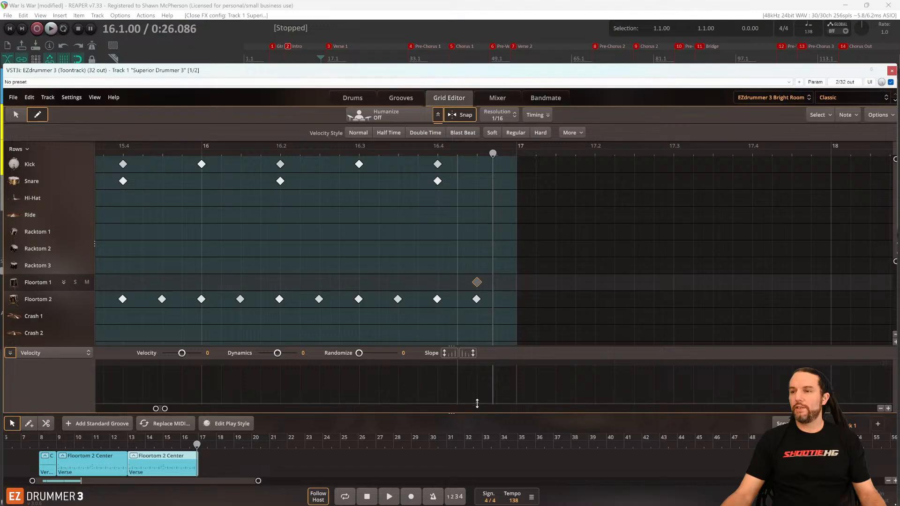
left_click_drag(483, 368, 484, 367)
left_click(496, 299)
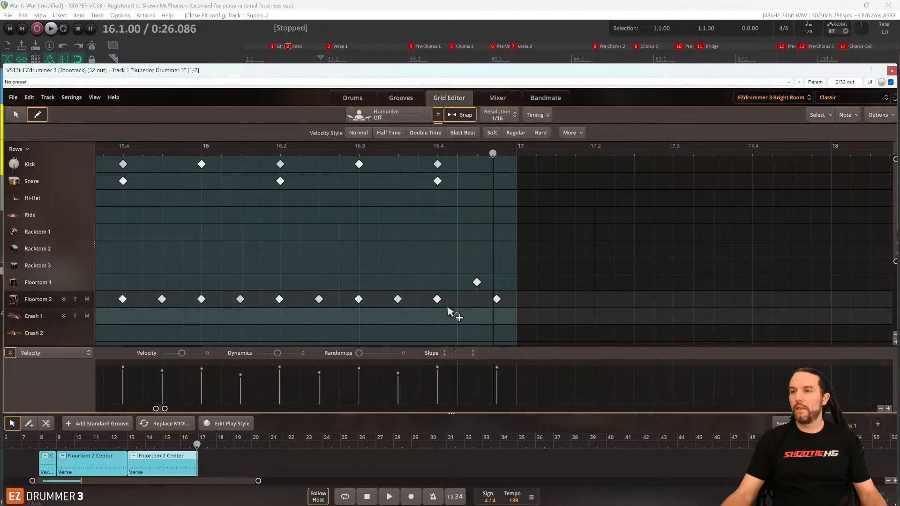
Play bar 16's closing floor tom fill in the grid, and again with the project into Verse 1.
left_click(204, 154)
key("space")
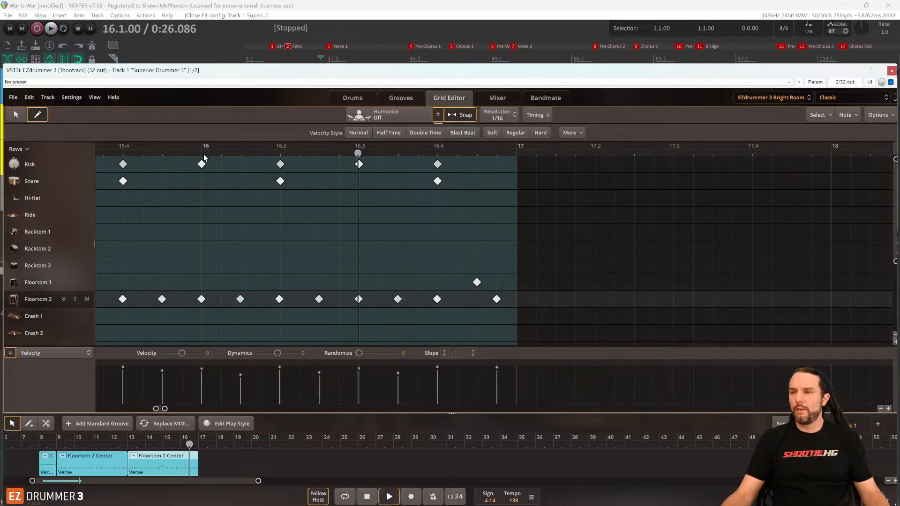
key("space")
key("space")
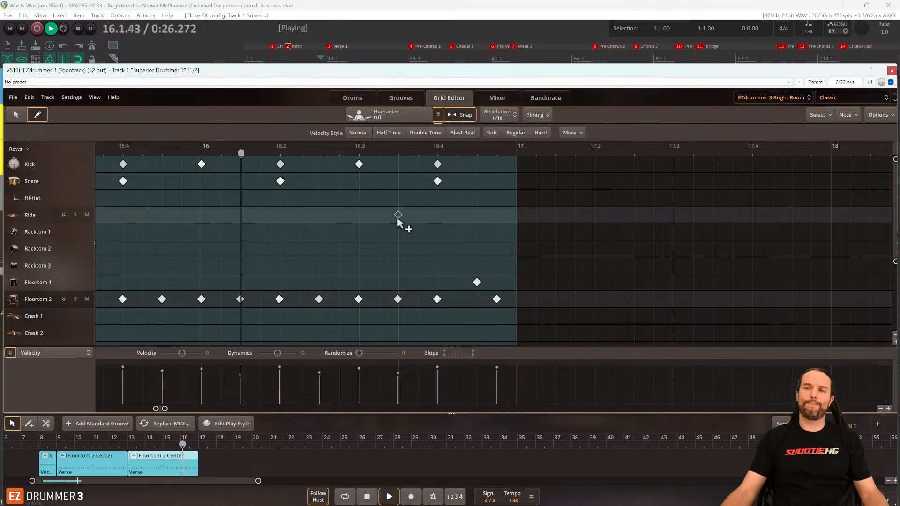
key("space")
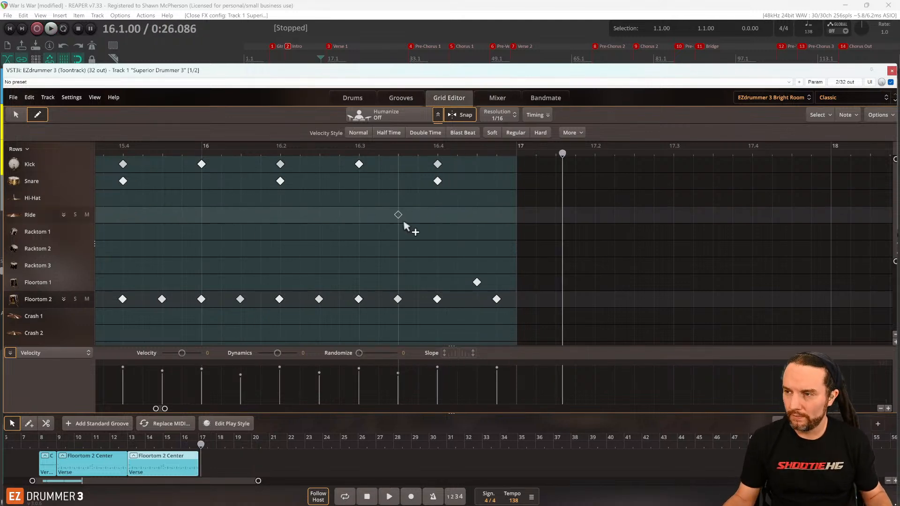
Label all three groove blocks up to bar 17 as the Intro song part.
scroll(422, 235, "down", 2)
scroll(435, 248, "down", 5)
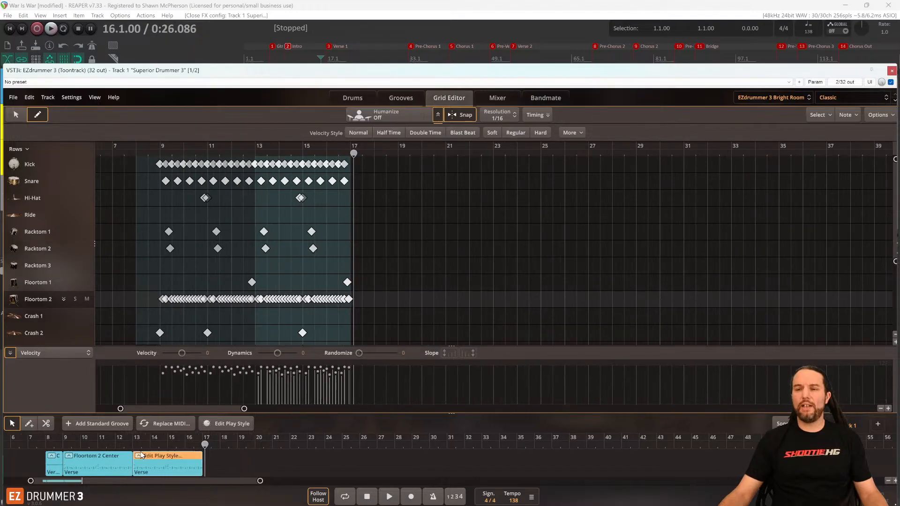
left_click(230, 457)
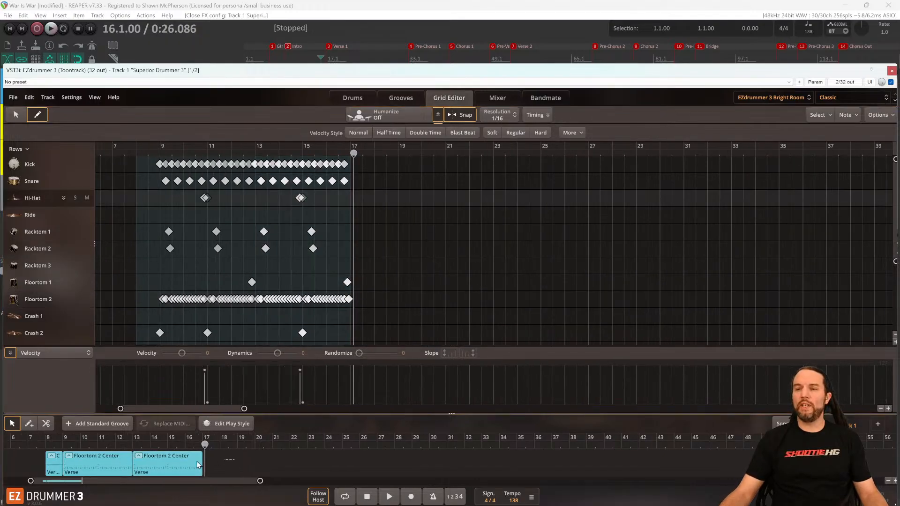
left_click_drag(34, 471, 35, 470)
right_click(164, 462)
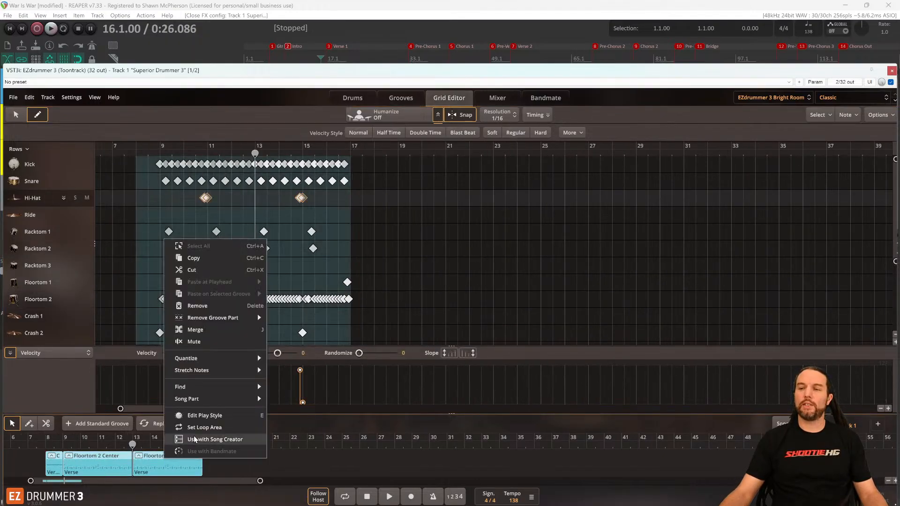
mouse_move(211, 399)
left_click(306, 263)
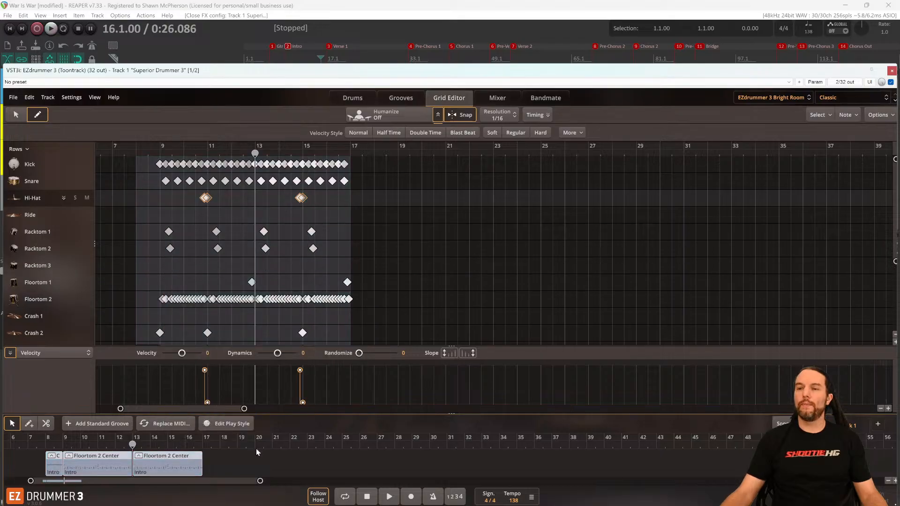
Play the project from bar 16 to check the Intro's transition into Verse 1.
left_click(216, 457)
key("space")
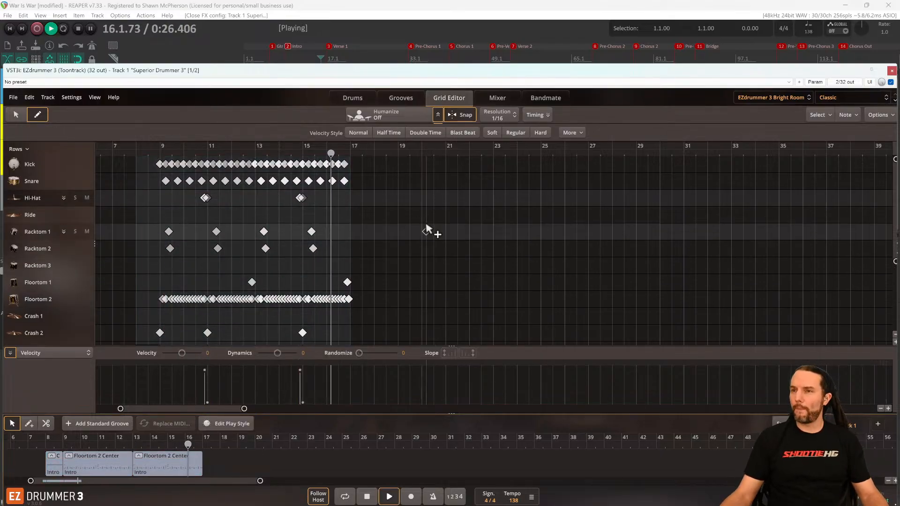
scroll(361, 239, "up", 5)
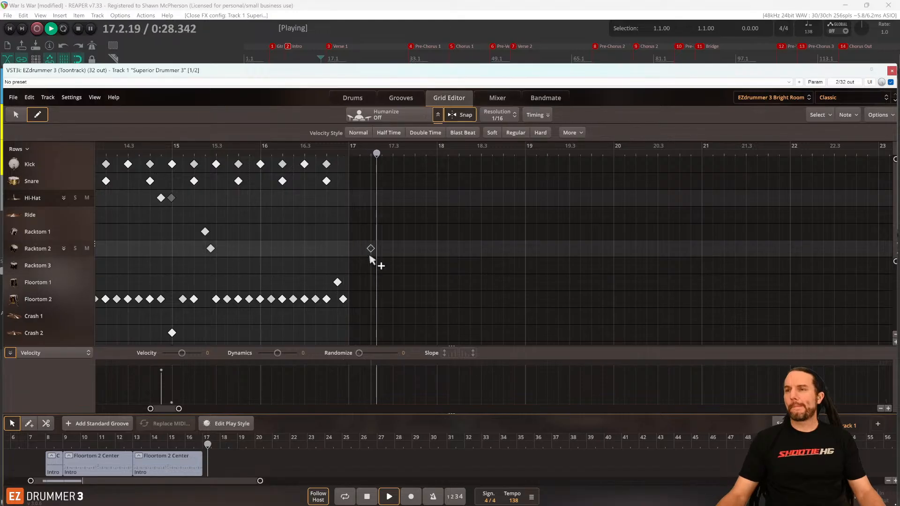
key("space")
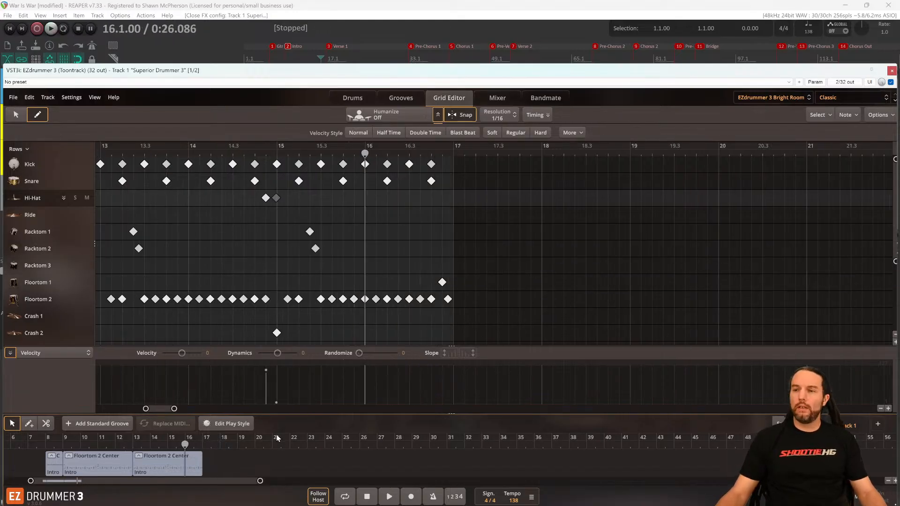
Duplicate the last Intro groove block to bar 17 and label the copy as the Verse song part.
left_click(156, 466)
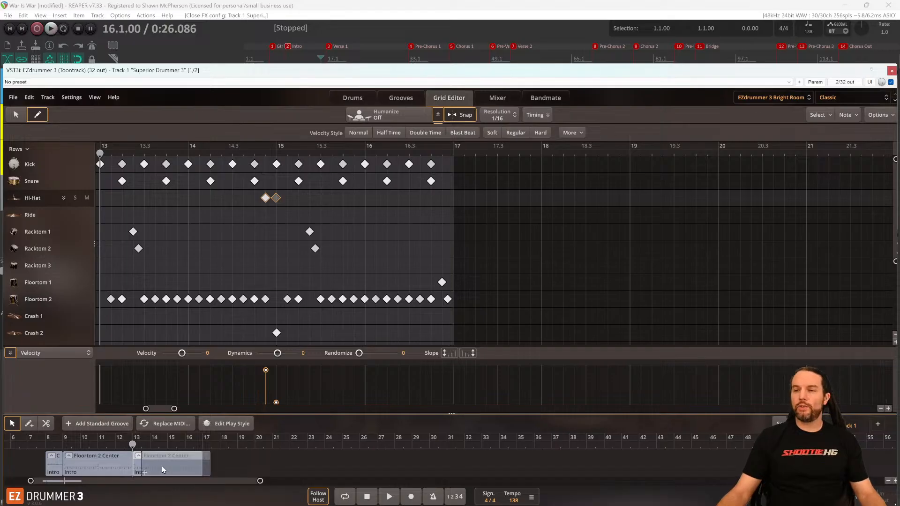
left_click_drag(162, 469, 221, 466)
right_click(238, 469)
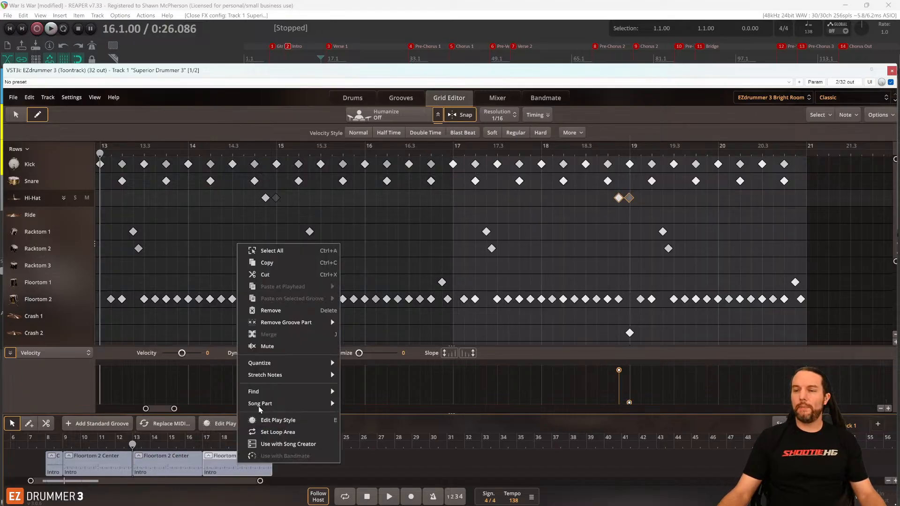
mouse_move(267, 404)
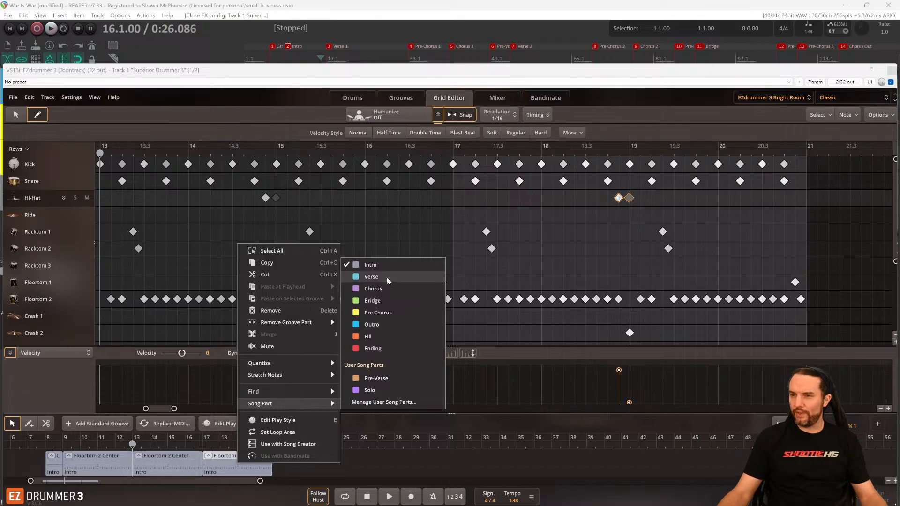
left_click(371, 277)
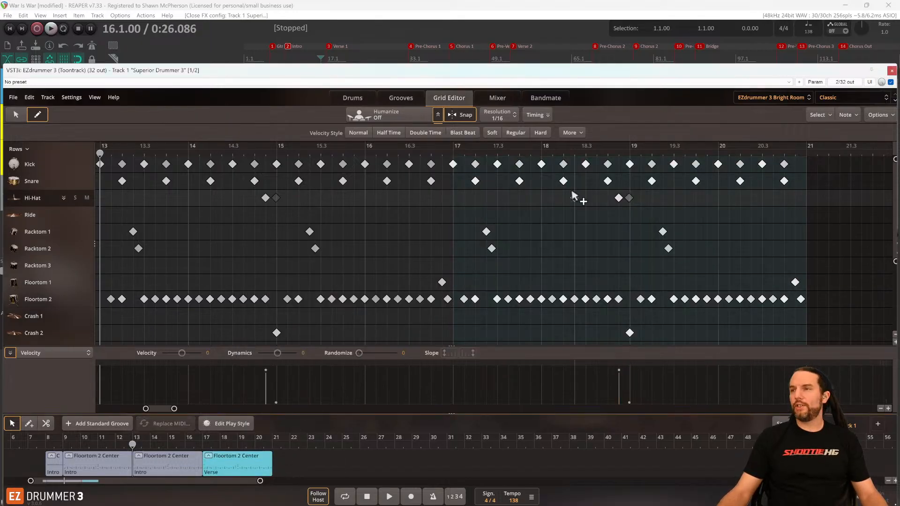
Play the project from bar 16 to check the duplicated groove against the start of Verse 1.
key("space")
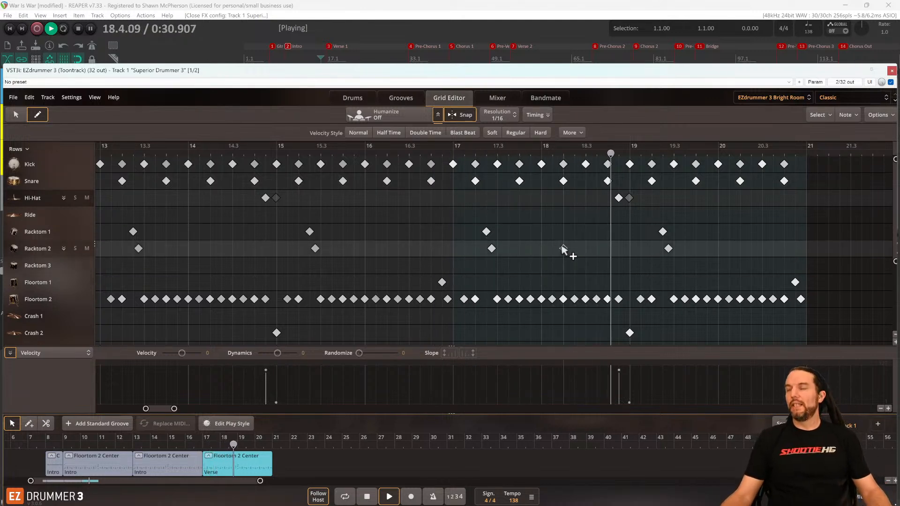
key("space")
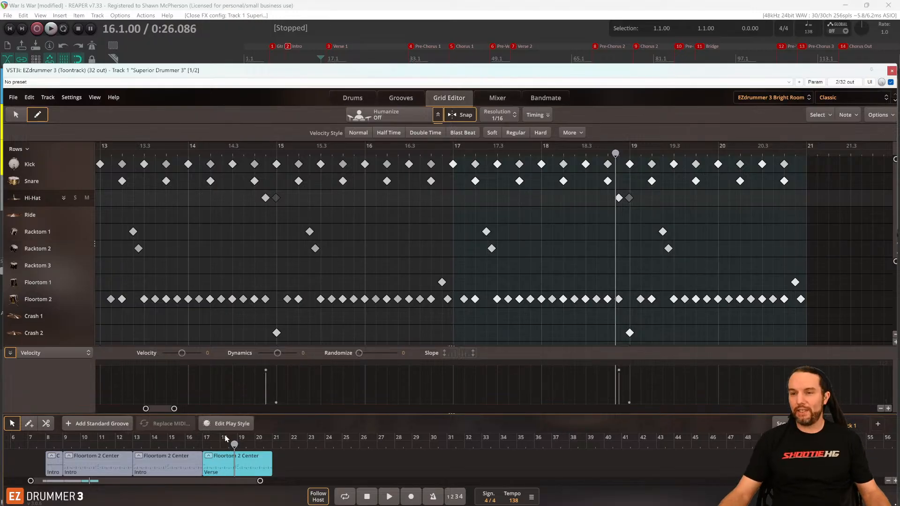
scroll(228, 452, "up", 5)
scroll(227, 459, "up", 5)
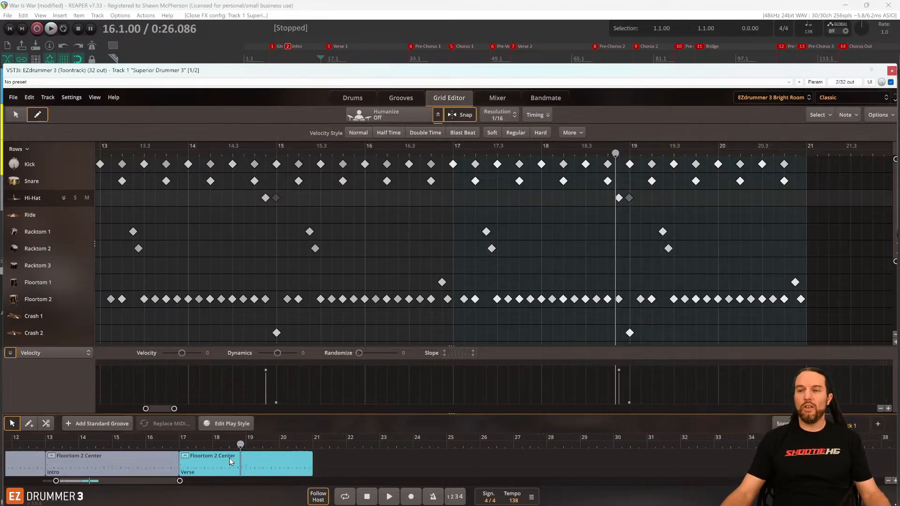
scroll(228, 459, "left", 1)
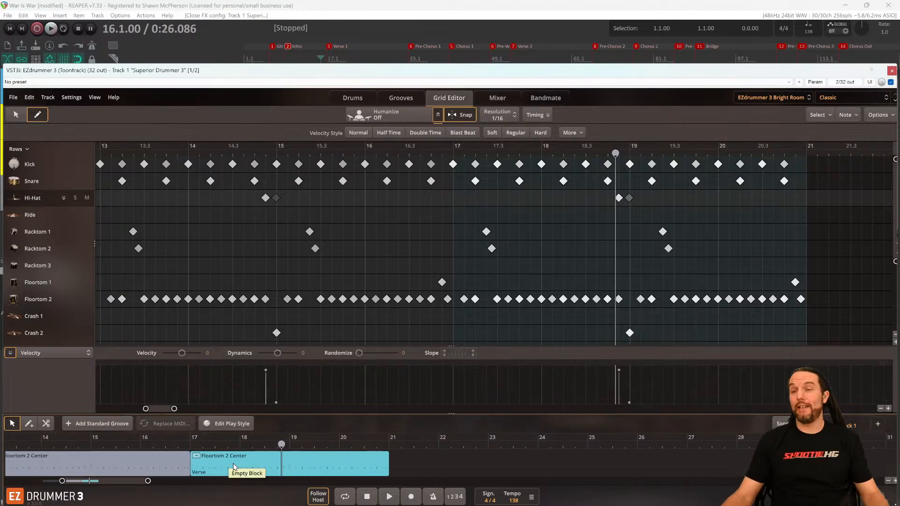
key("space")
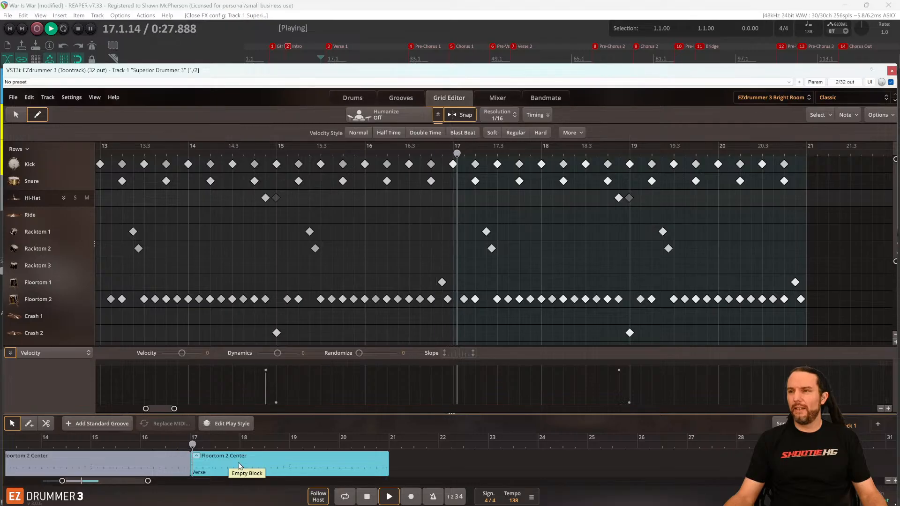
key("space")
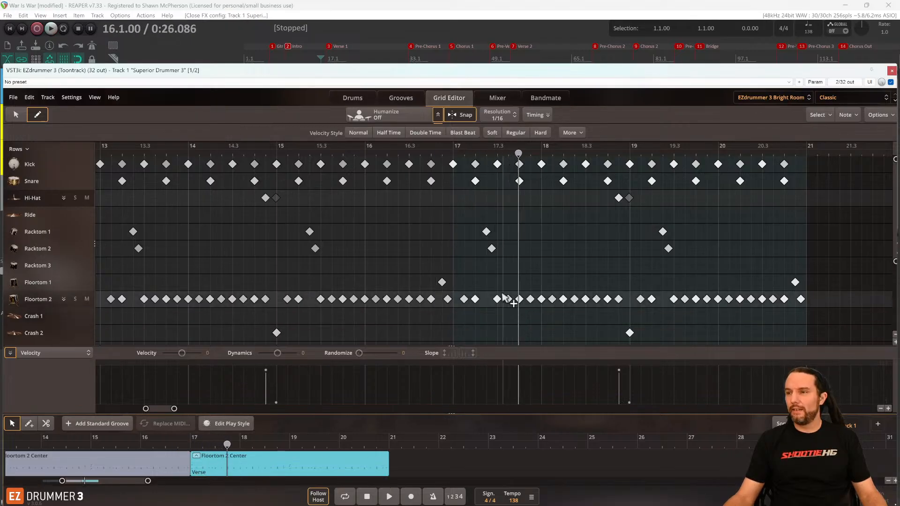
Delete the Verse block's hits from bar 17's fourth beat onward, including the Crash 2 hit at bar 19, but keep Crash 3.
left_click(497, 156)
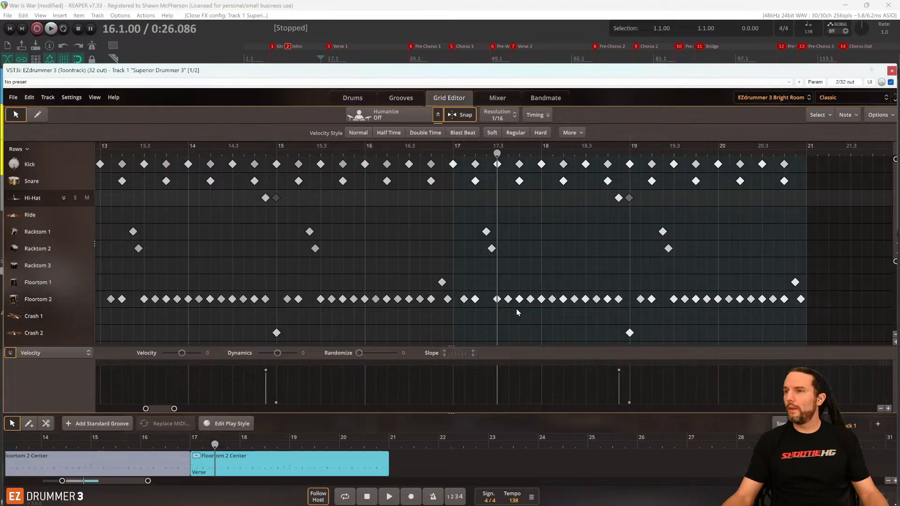
left_click_drag(516, 309, 816, 163)
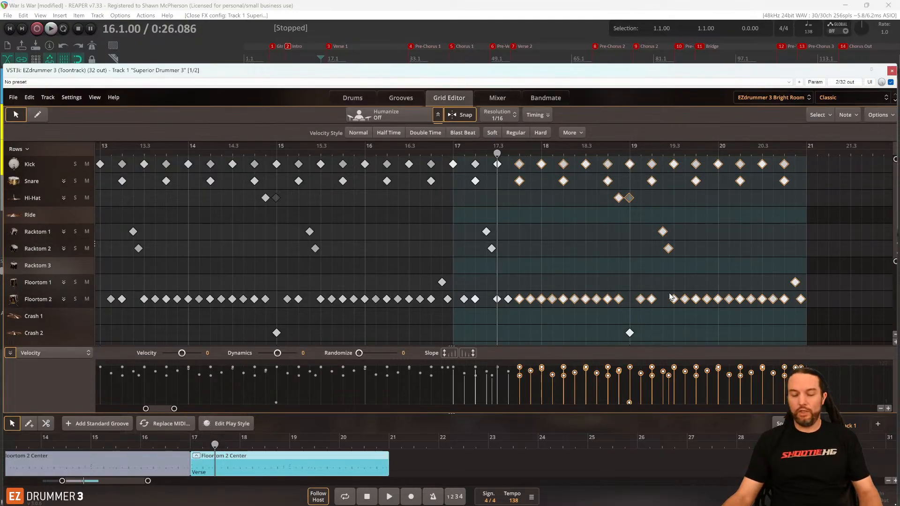
key("Delete")
left_click_drag(637, 332, 623, 336)
key("Delete")
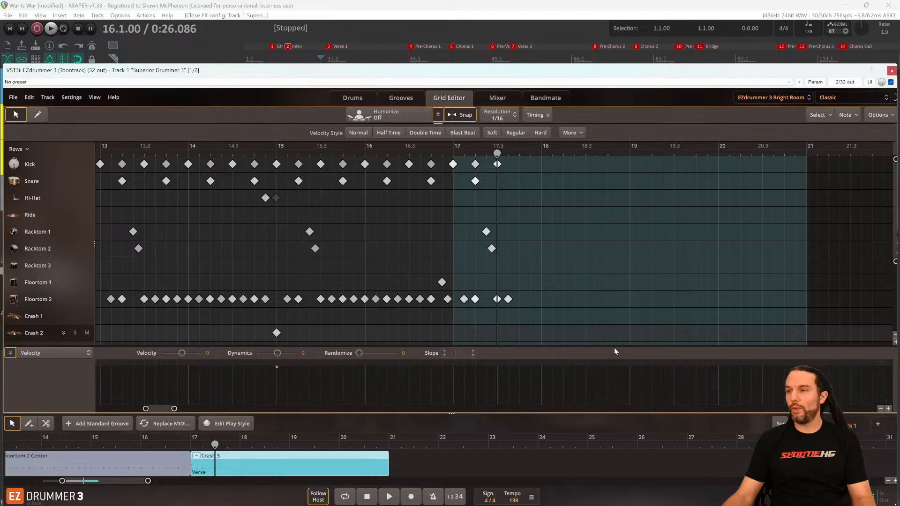
Play the project repeatedly from bar 16 to examine how bar 17's shortened drum phrase fits the verse's opening.
key("space")
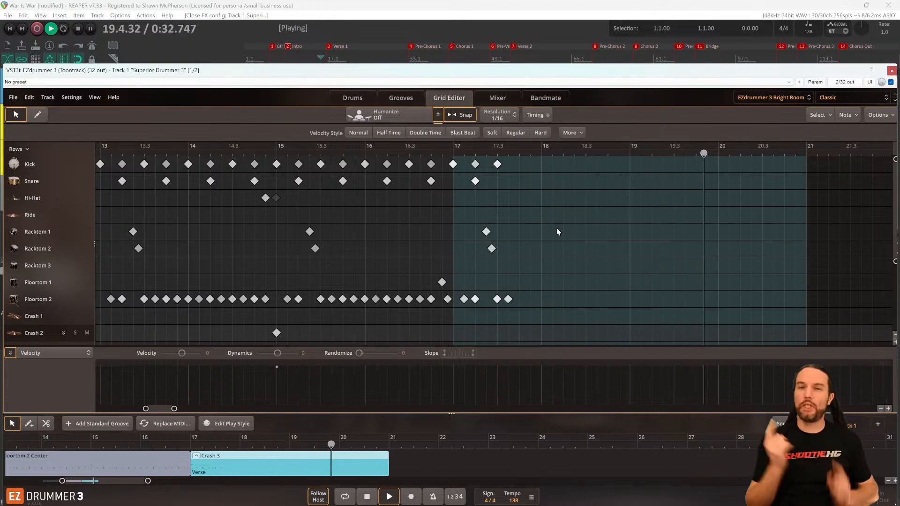
key("space")
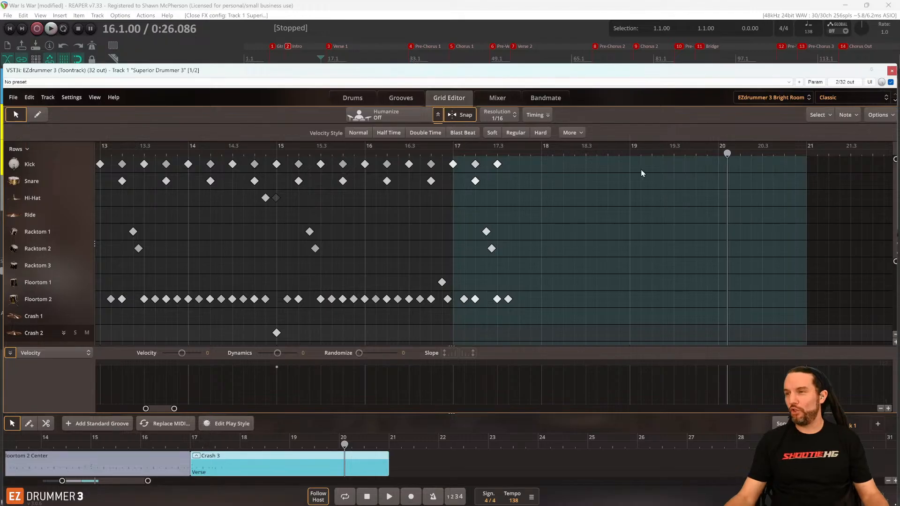
key("space")
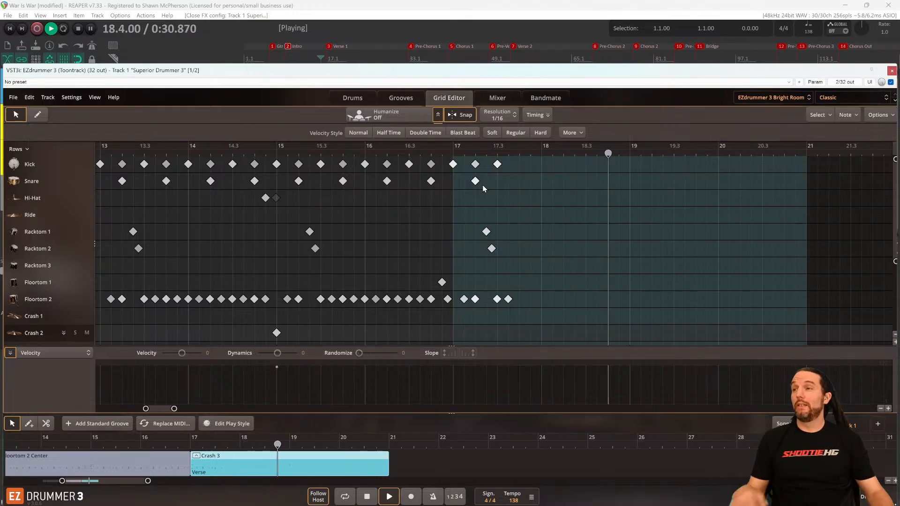
key("space")
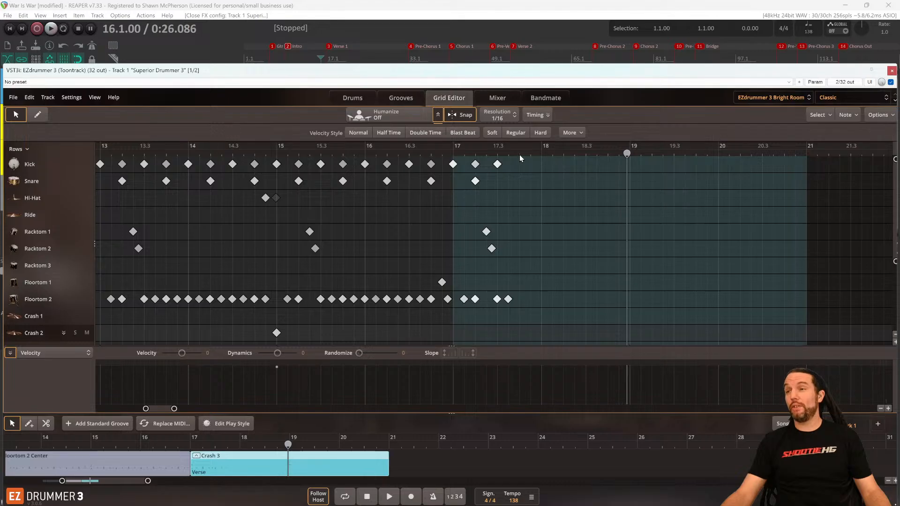
scroll(527, 175, "up", 3)
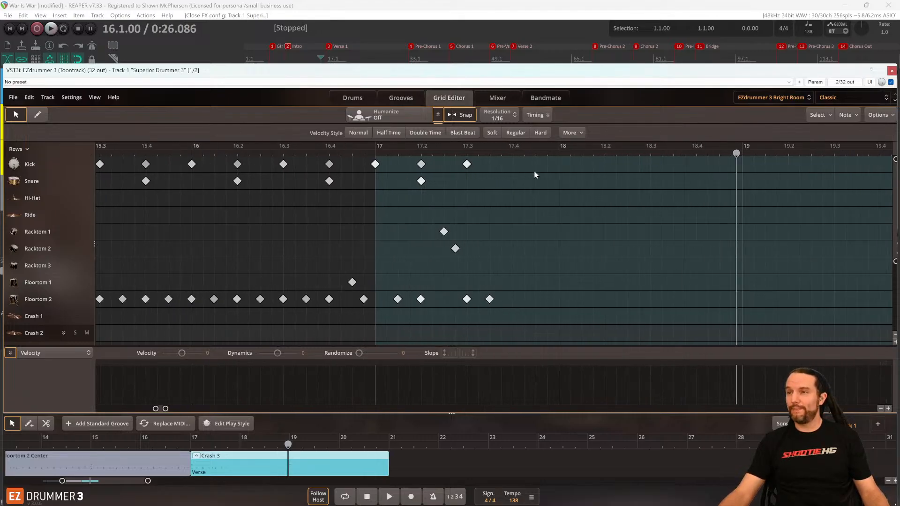
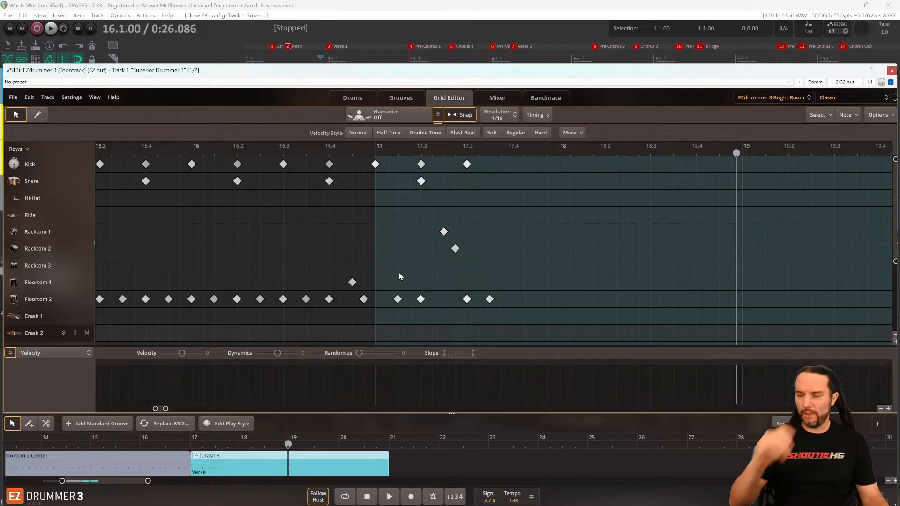
key("space")
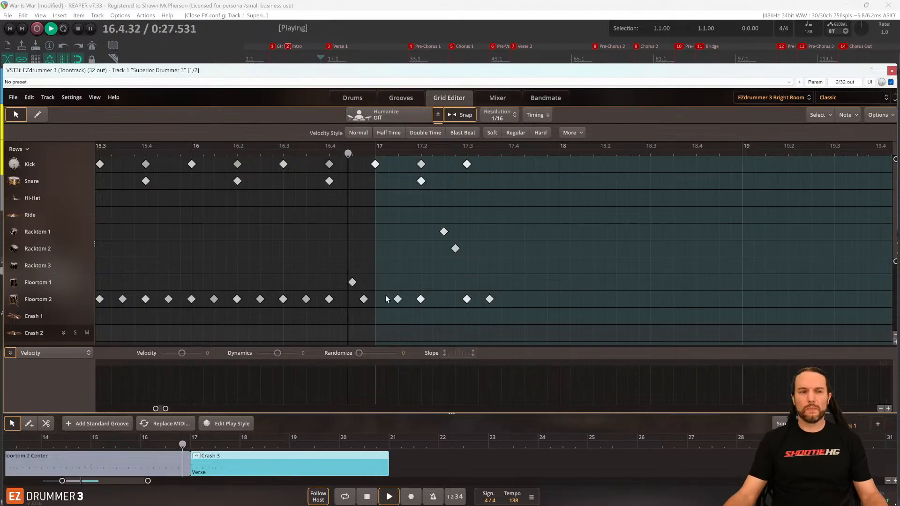
key("space")
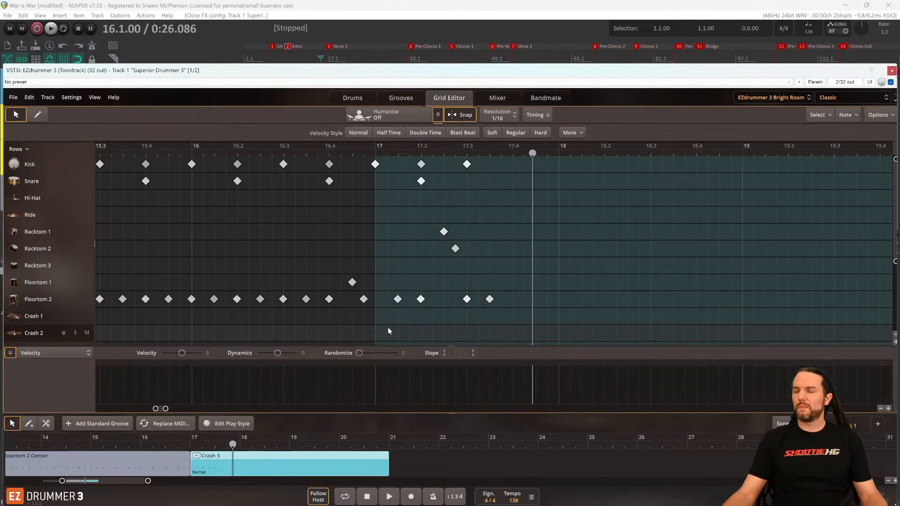
scroll(509, 281, "right", 2)
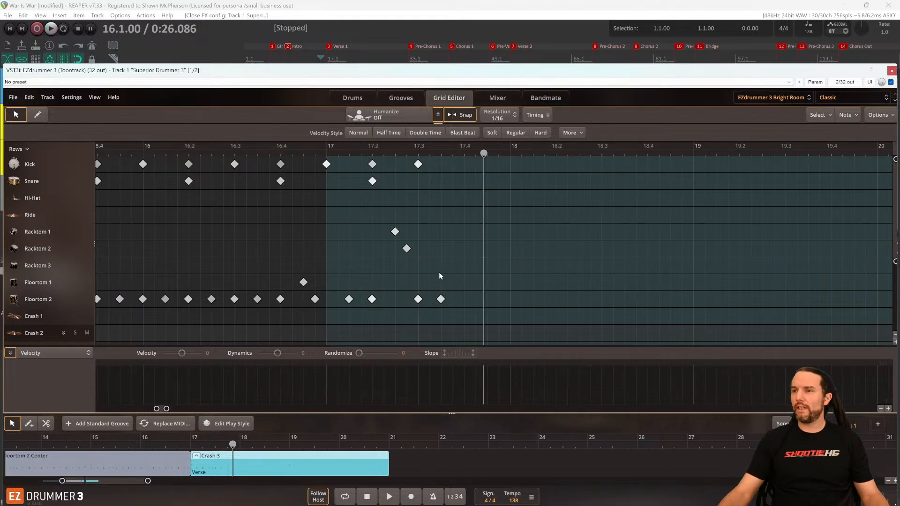
scroll(438, 272, "down", 5)
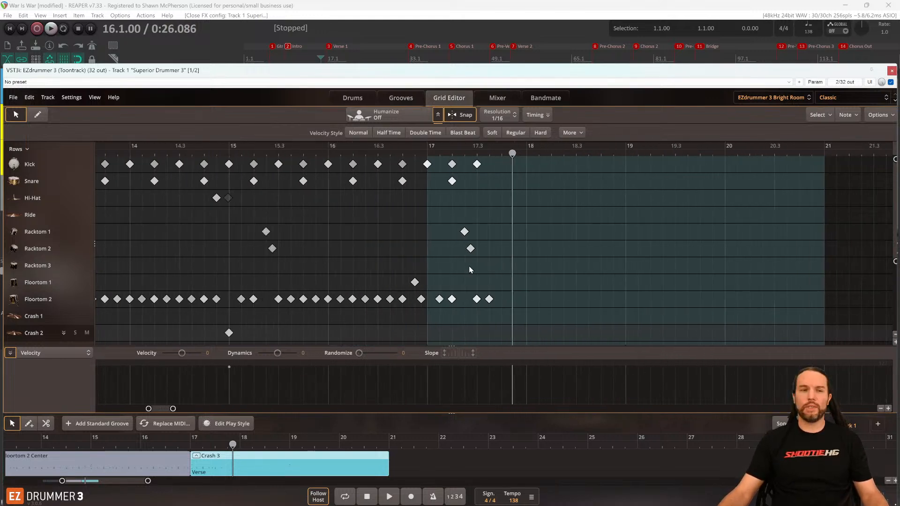
scroll(469, 269, "right", 2)
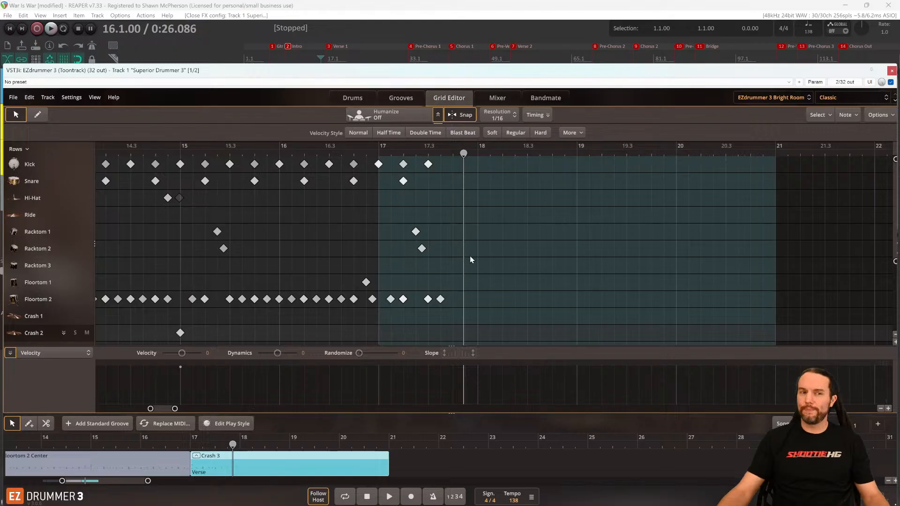
key("space")
key("space")
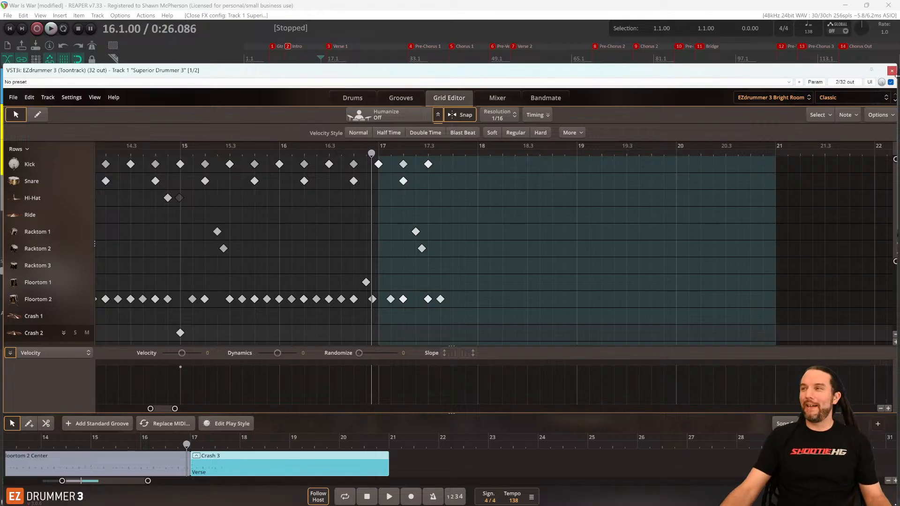
left_click(891, 71)
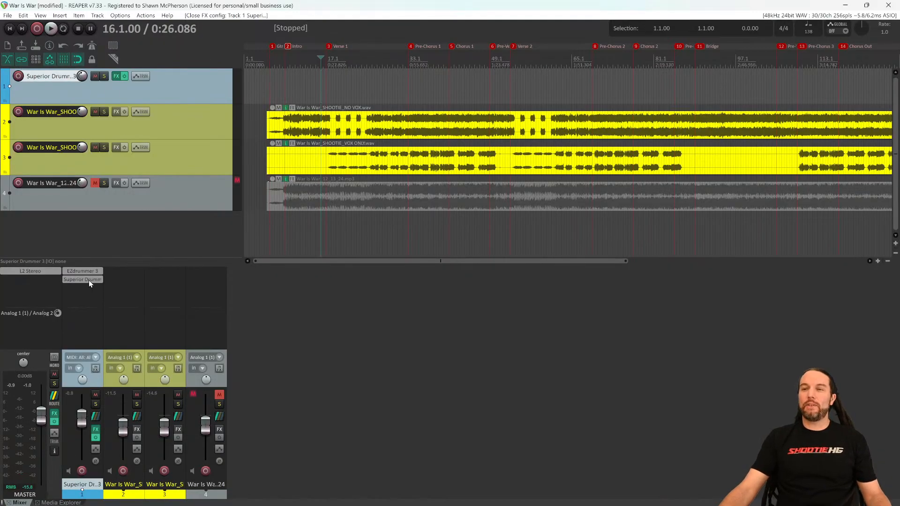
left_click(88, 280)
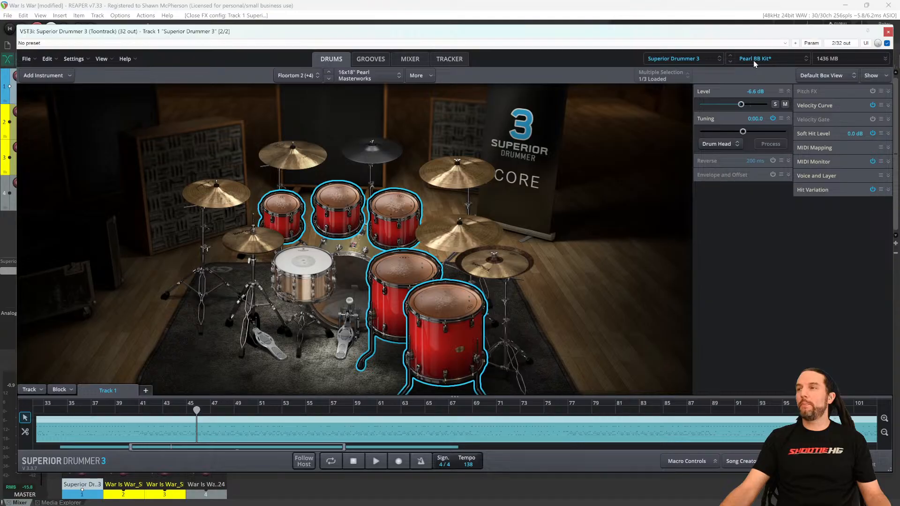
left_click(890, 32)
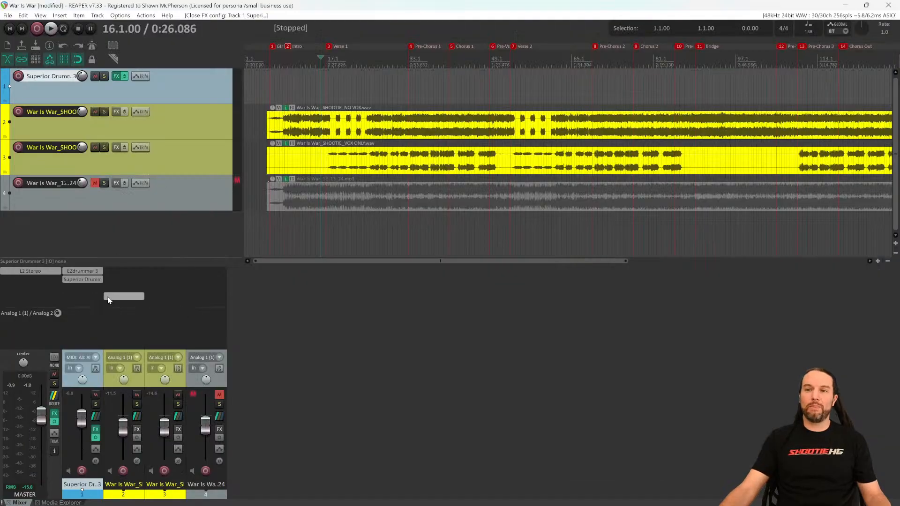
left_click(84, 279)
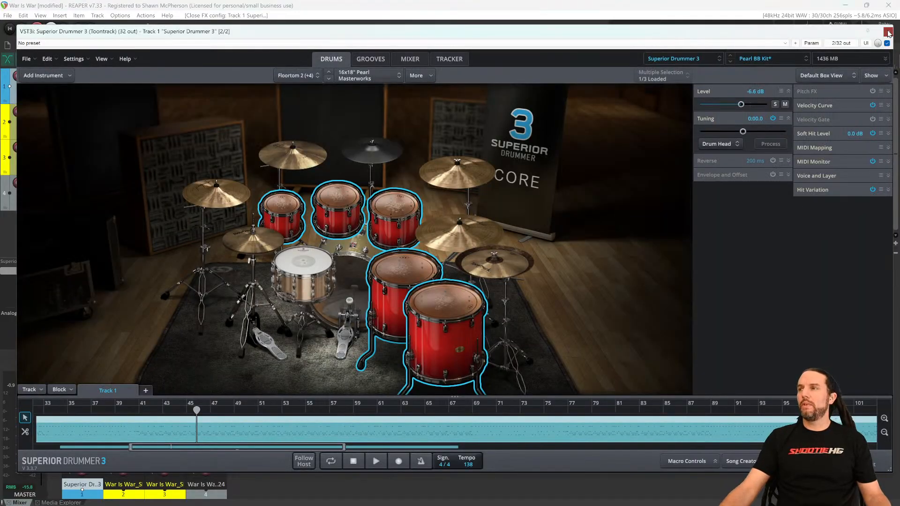
left_click(888, 32)
left_click(87, 280)
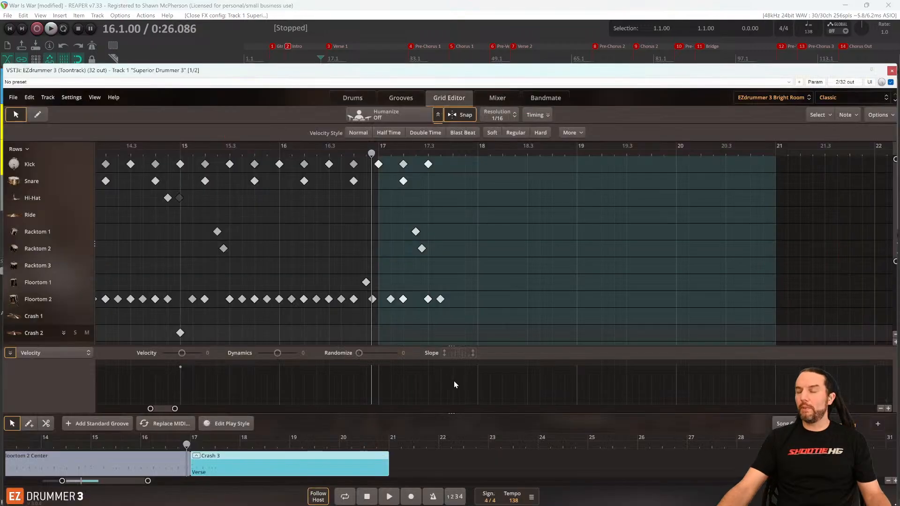
In bar 17, add a Kick hit on the eighth note after beat 3 and remove the Floortom 2 hits from beat 3 on.
key("space")
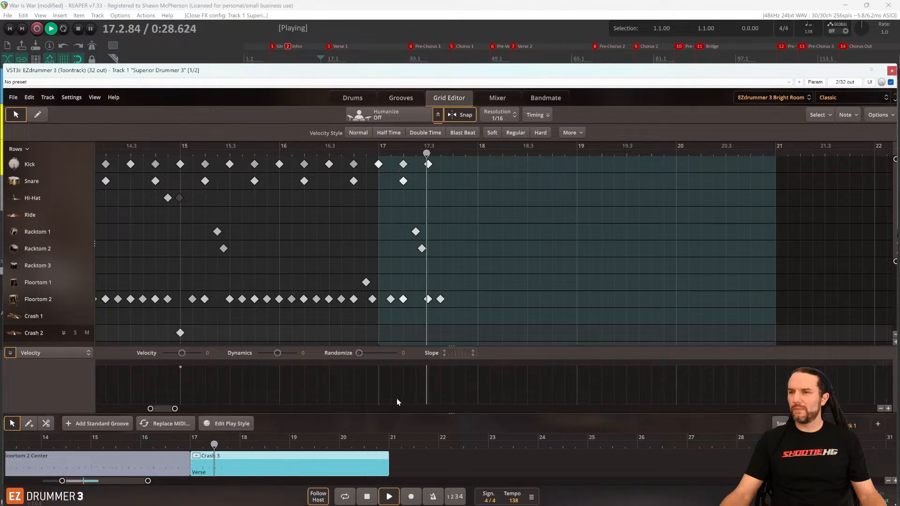
key("space")
left_click(37, 114)
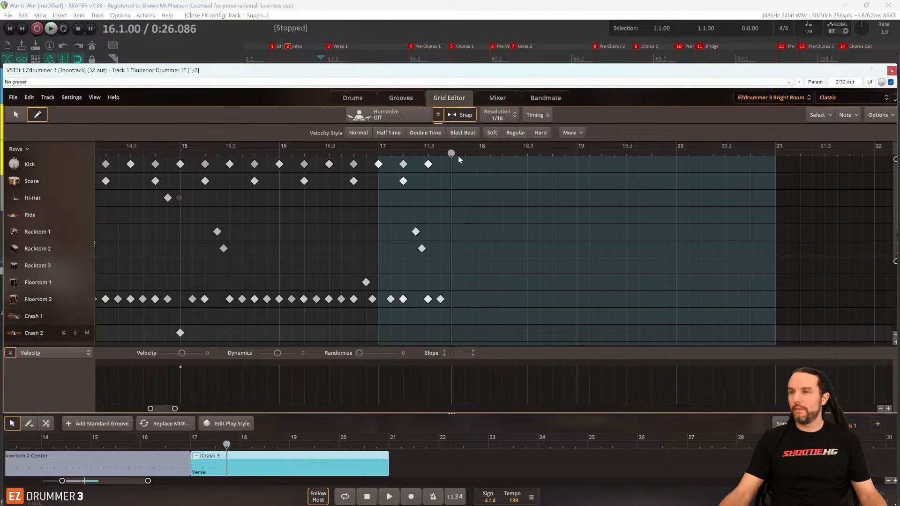
left_click(441, 164)
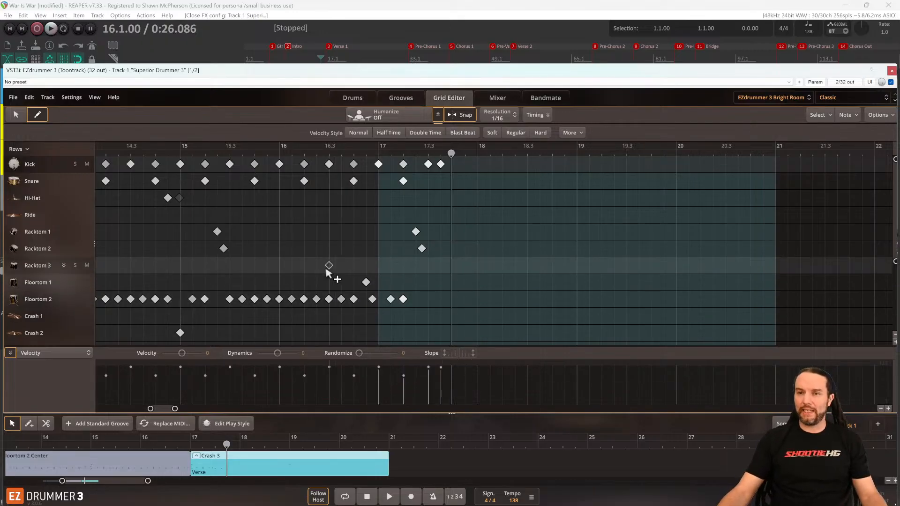
Audition the Crash 3 and Crash 1 cymbals to choose one for the bar 17 accents.
scroll(52, 324, "down", 3)
left_click(33, 289)
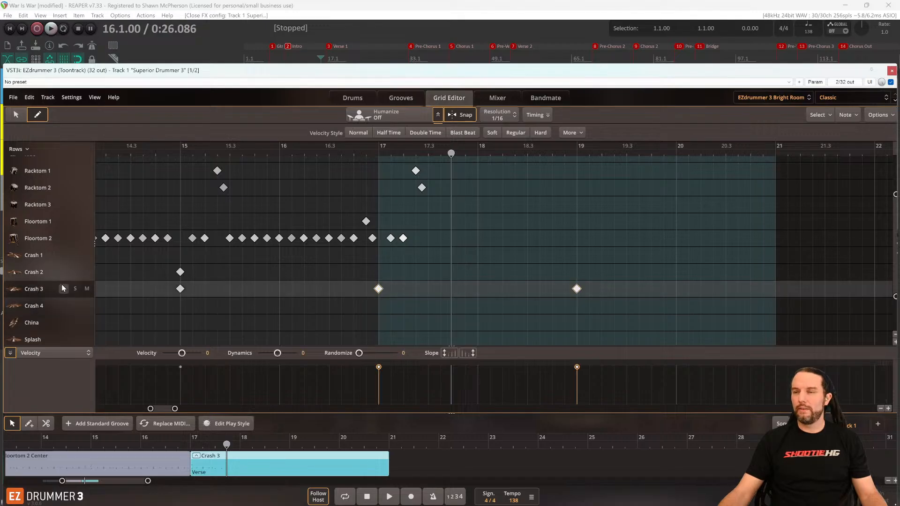
left_click(29, 259)
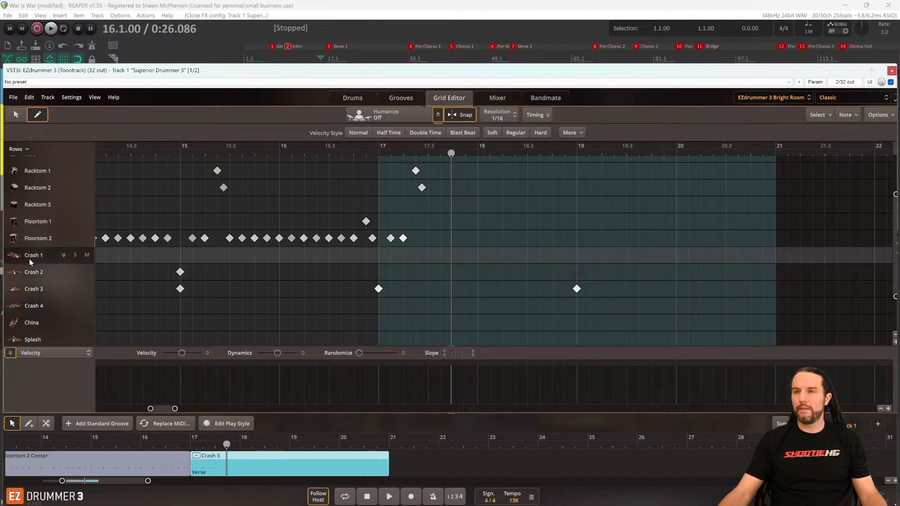
scroll(428, 254, "up", 3)
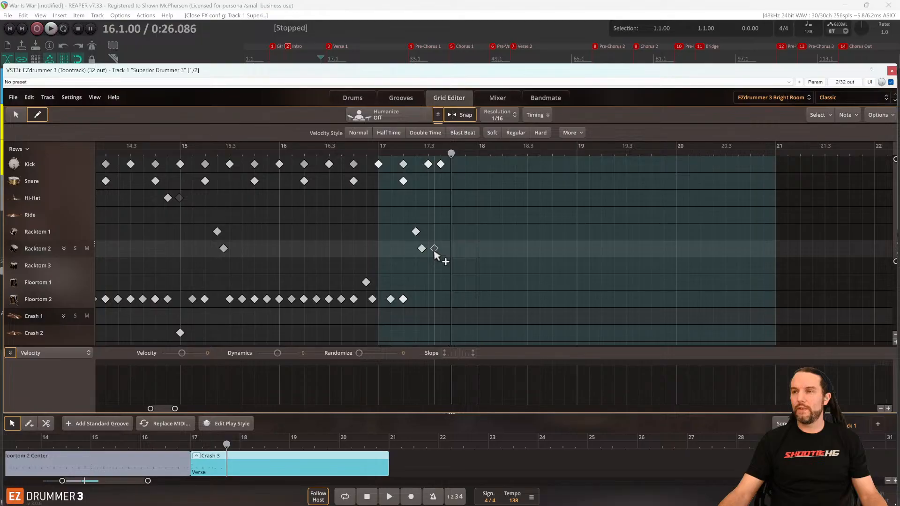
Set the grid resolution to 1/8 and place two Crash 1 hits in bar 17, on beat 3 and the eighth note after it.
left_click(504, 119)
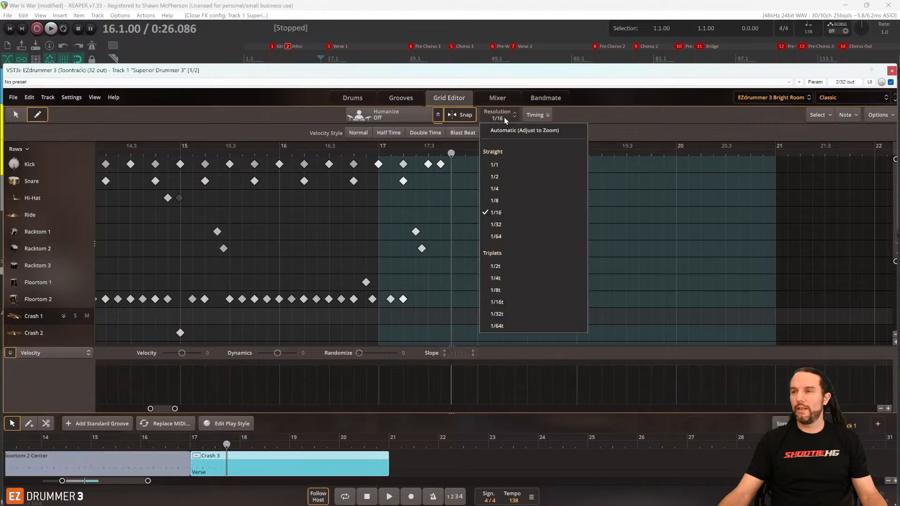
left_click(505, 202)
scroll(438, 235, "up", 3)
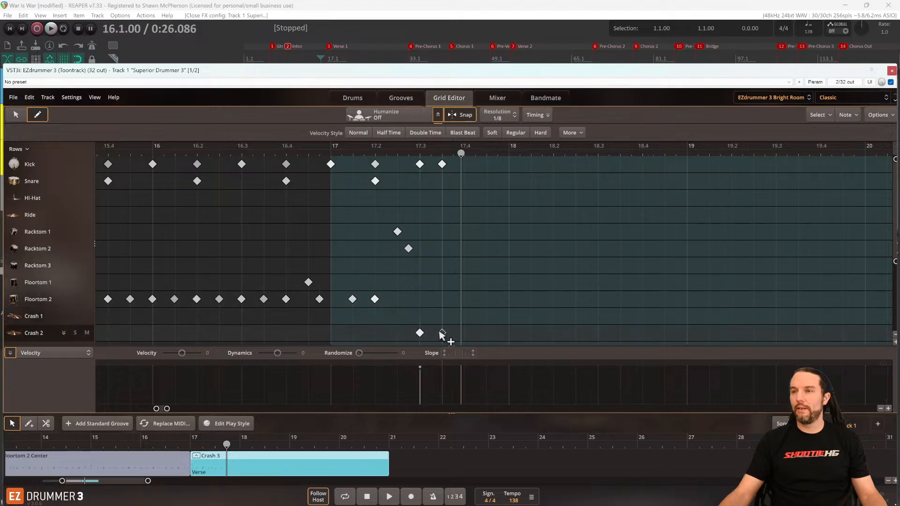
left_click(442, 333)
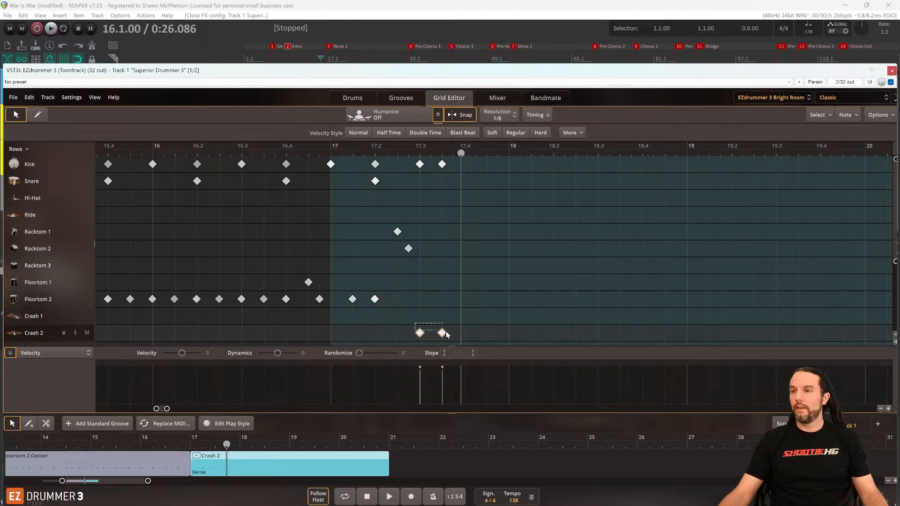
left_click_drag(441, 318, 441, 317)
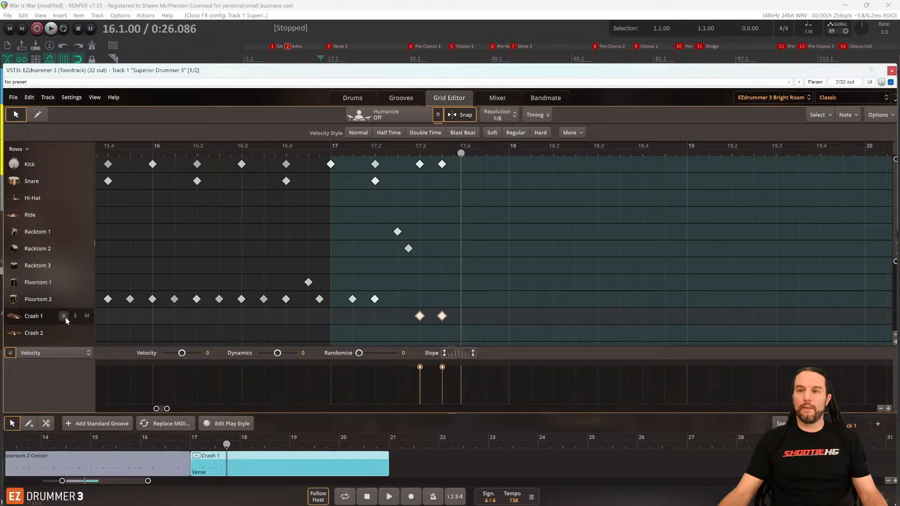
With snapping off, add Crash 1 Choke (Stop Playing) notes just before the second crash hit and just before bar 17's beat 4.
left_click(64, 316)
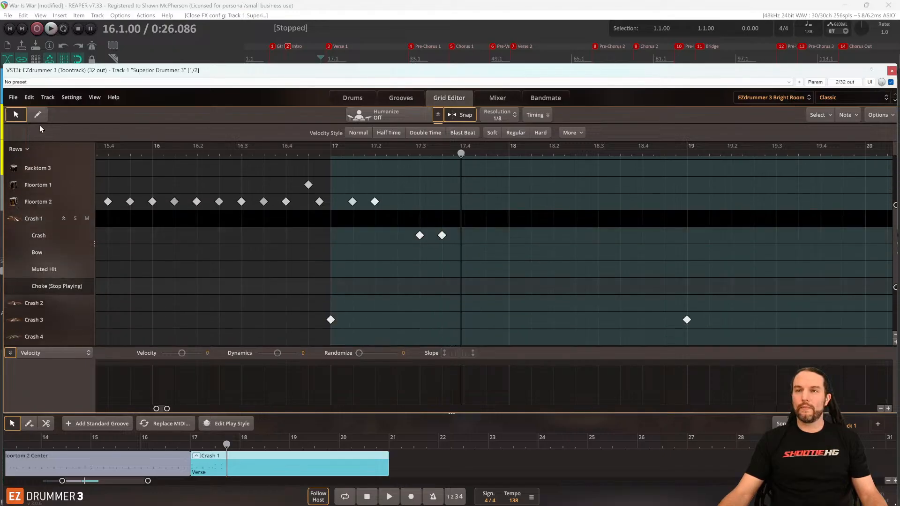
left_click(38, 114)
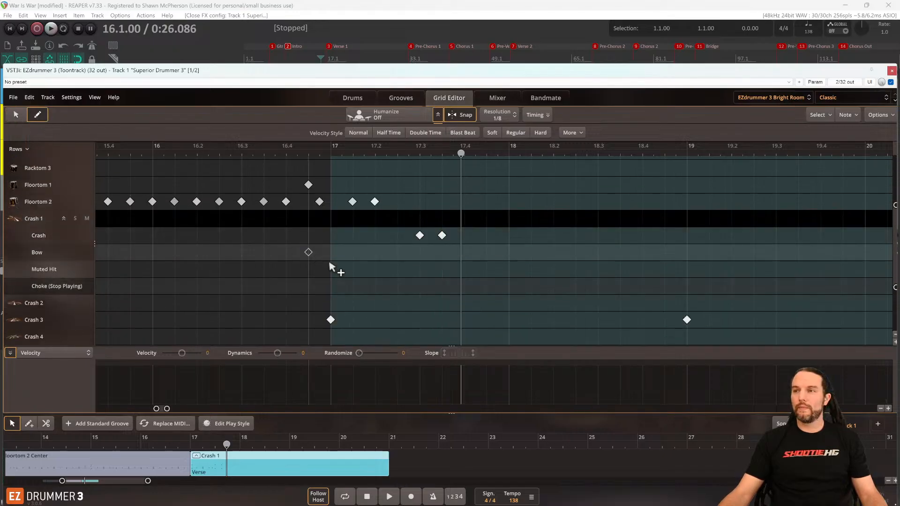
left_click(439, 291)
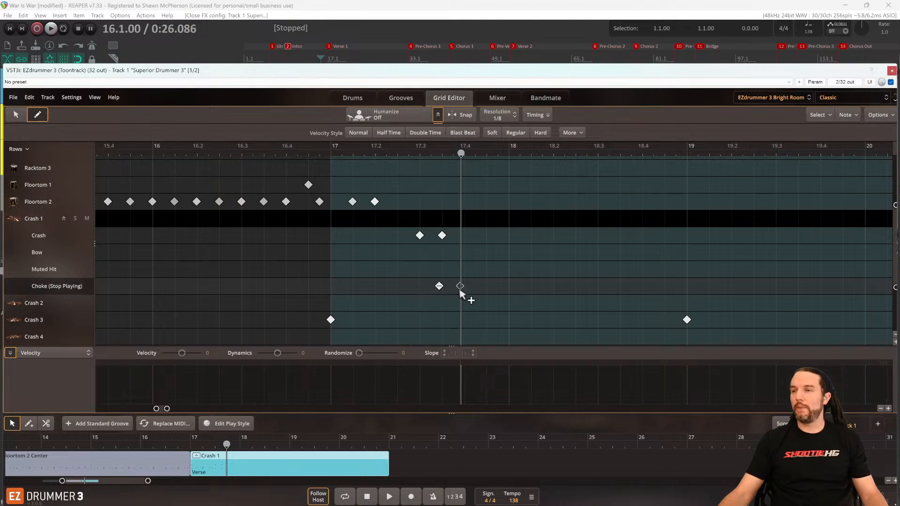
left_click(461, 292)
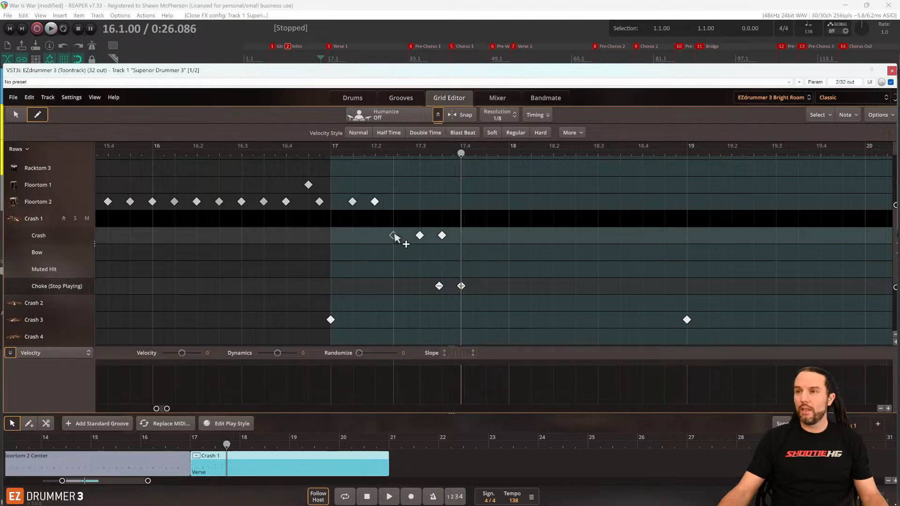
Play the project from bar 16 to check the choked crash accents in bar 17.
scroll(421, 257, "up", 2)
scroll(473, 271, "up", 1)
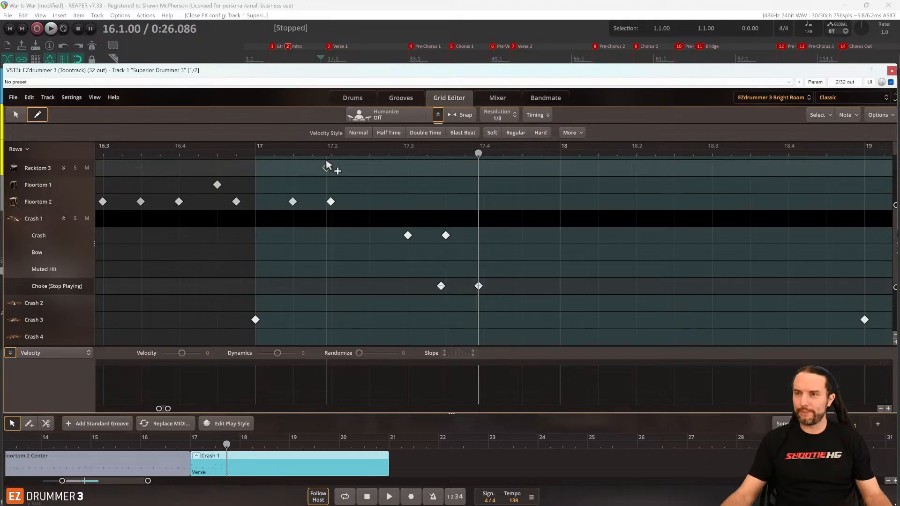
key("space")
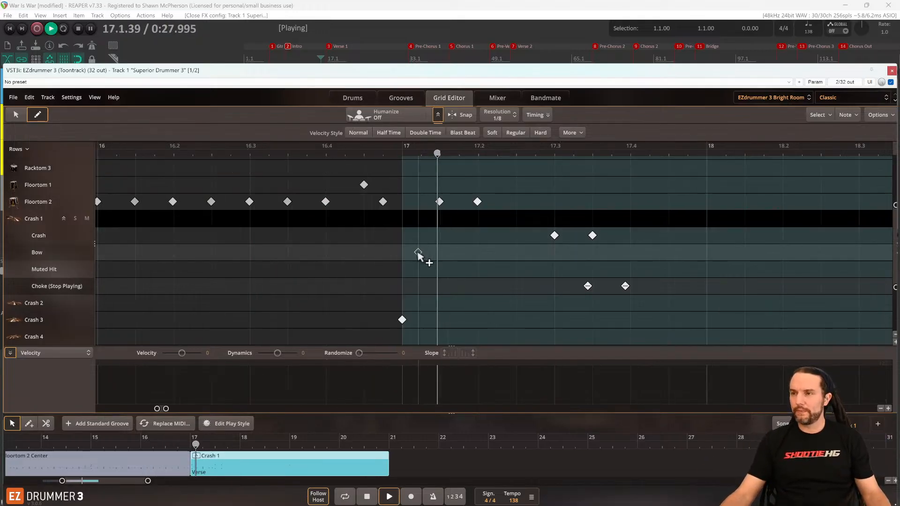
key("space")
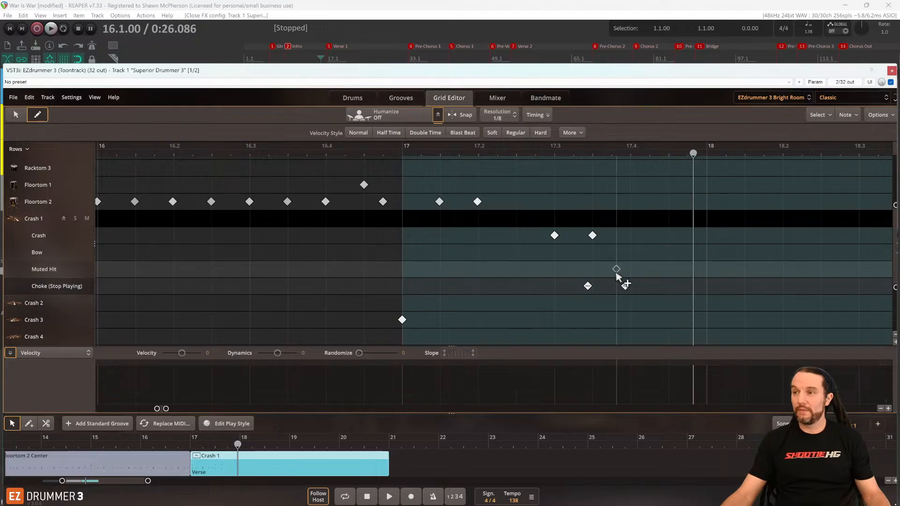
Shift both Crash 1 choke notes slightly later and lower the velocity of the two crash hits a little.
scroll(617, 277, "up", 5)
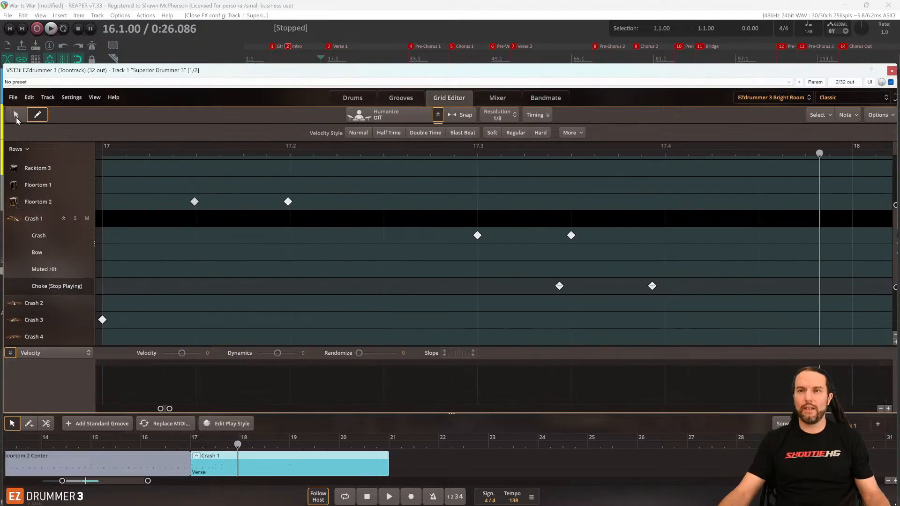
left_click_drag(559, 286, 567, 287)
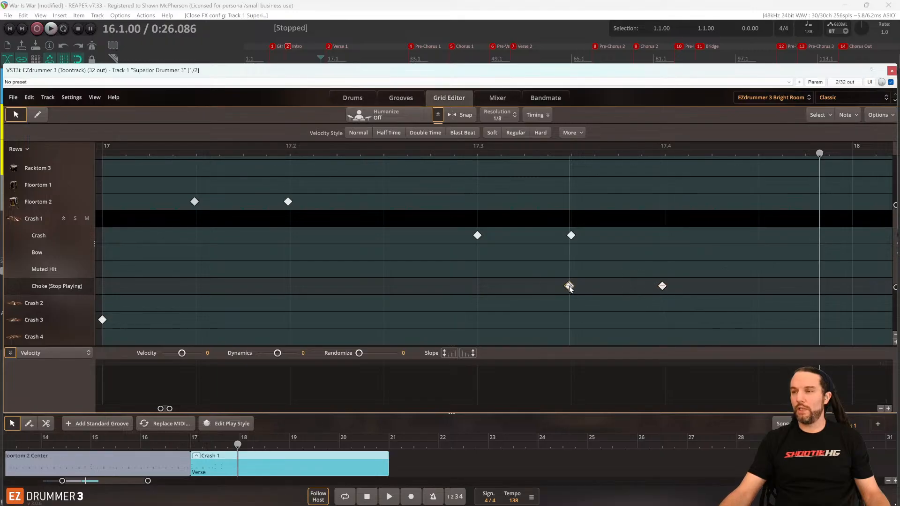
left_click_drag(393, 262, 394, 261)
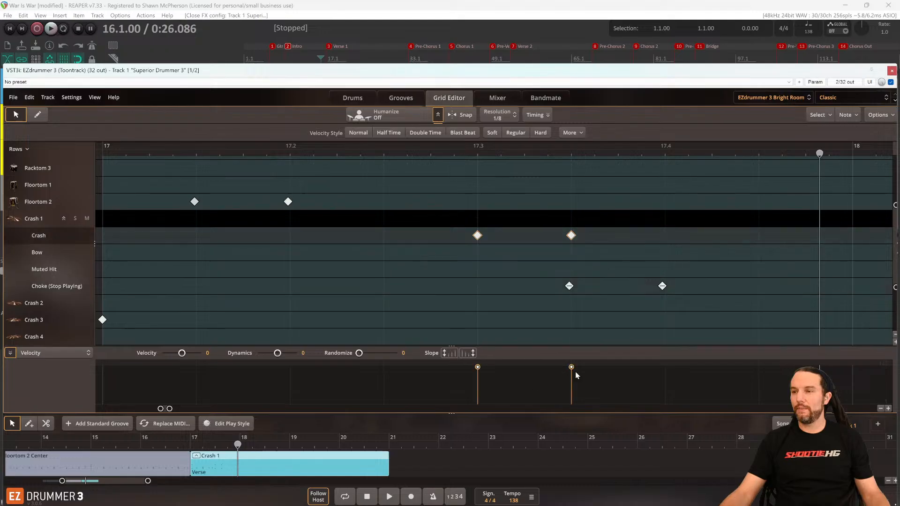
left_click_drag(572, 370, 572, 371)
key("space")
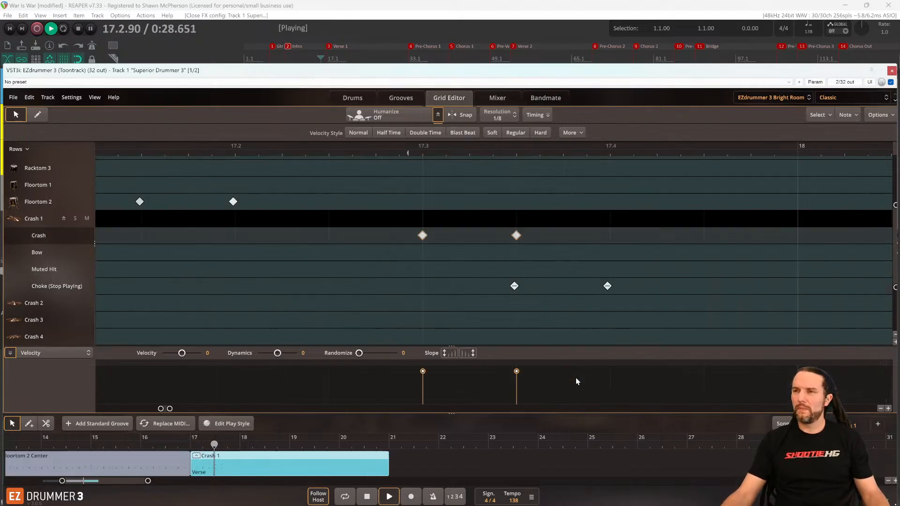
key("space")
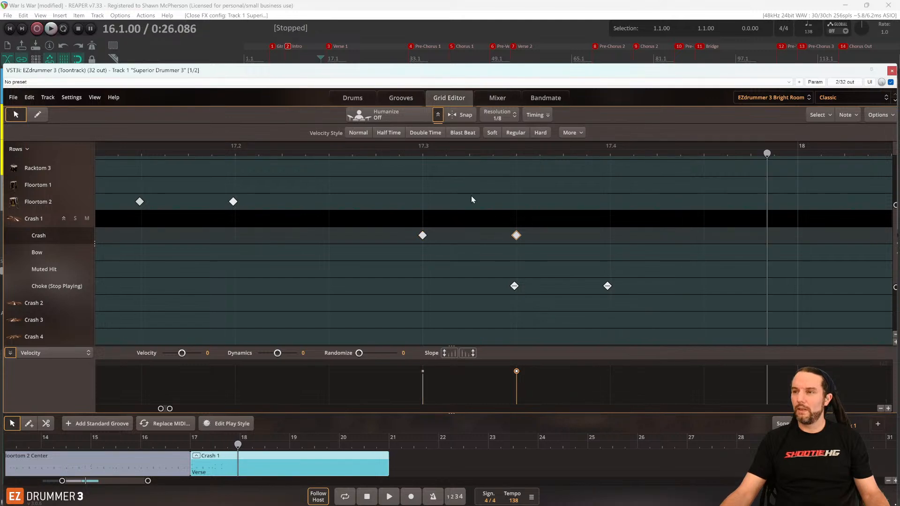
Try moving the first Crash 1 choke note earlier, ahead of the second crash hit, replaying the drums from bar 17's beat 3.
key("space")
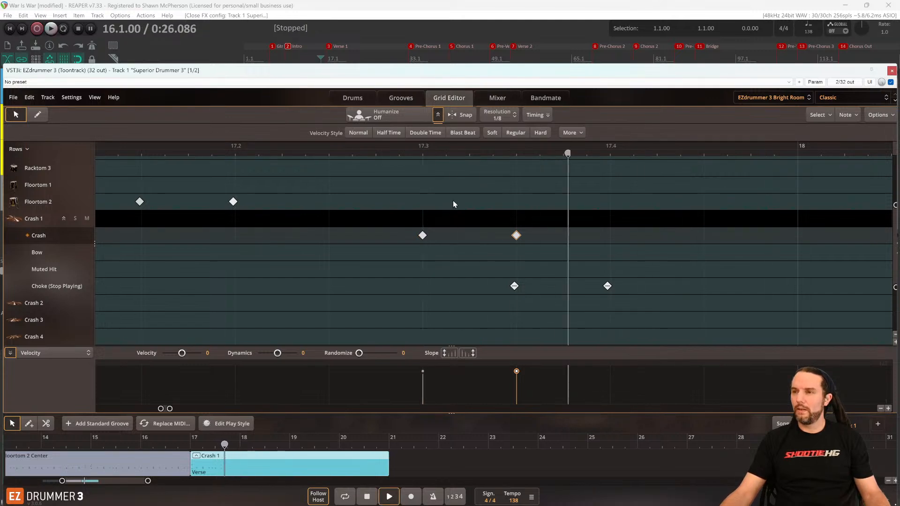
key("space")
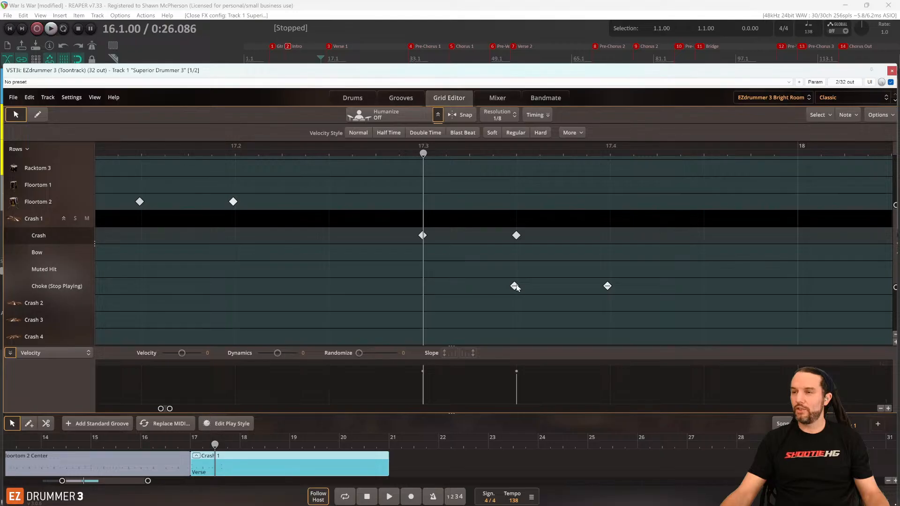
left_click(514, 287)
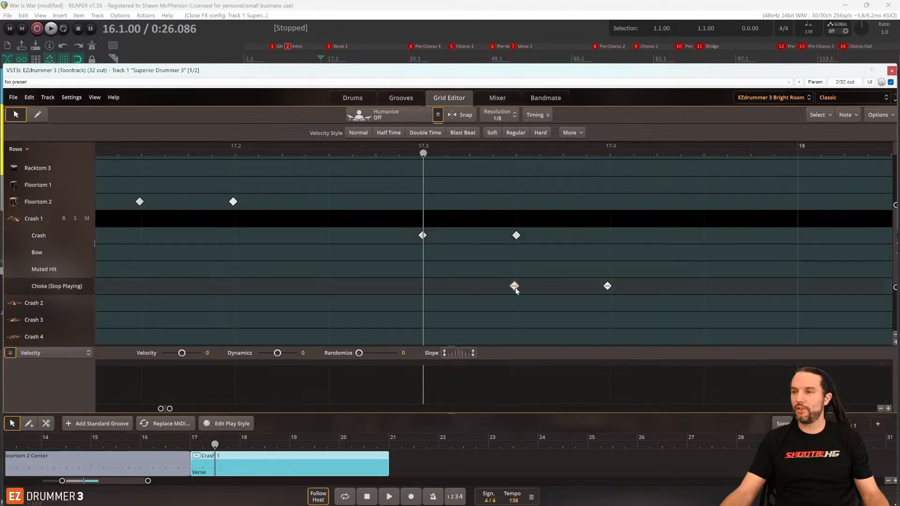
key("space")
key("space")
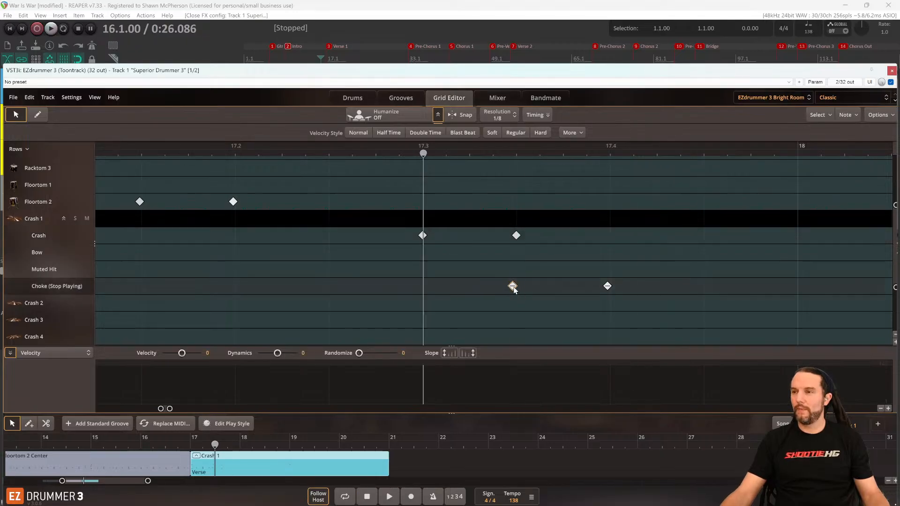
left_click_drag(513, 287, 502, 287)
key("space")
key("space")
key("space")
key("space")
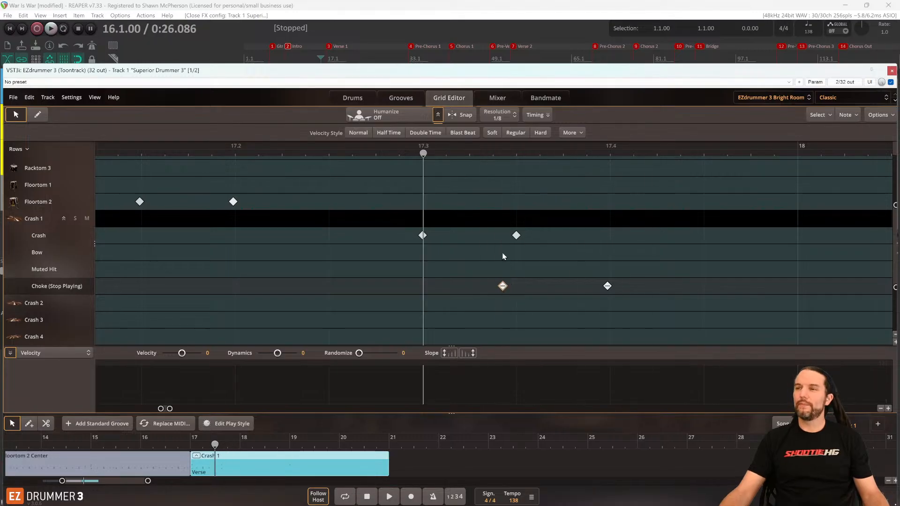
Set the second Crash 1 hit's velocity to 95 and replay the accents from beat 3.
left_click(516, 235)
left_click_drag(517, 371, 517, 376)
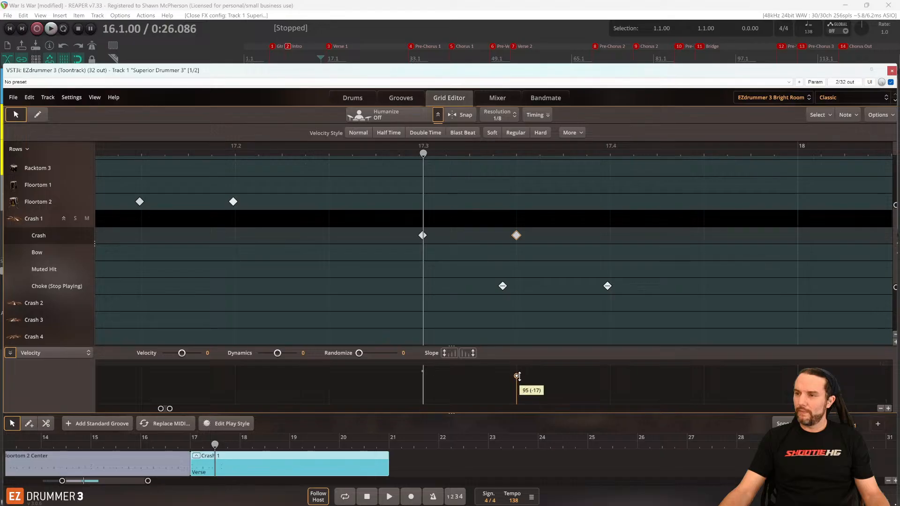
key("space")
key("space")
Delete the first Crash 1 choke note and nudge the remaining one slightly later, closer to bar 17's beat 4.
left_click_drag(491, 277, 527, 325)
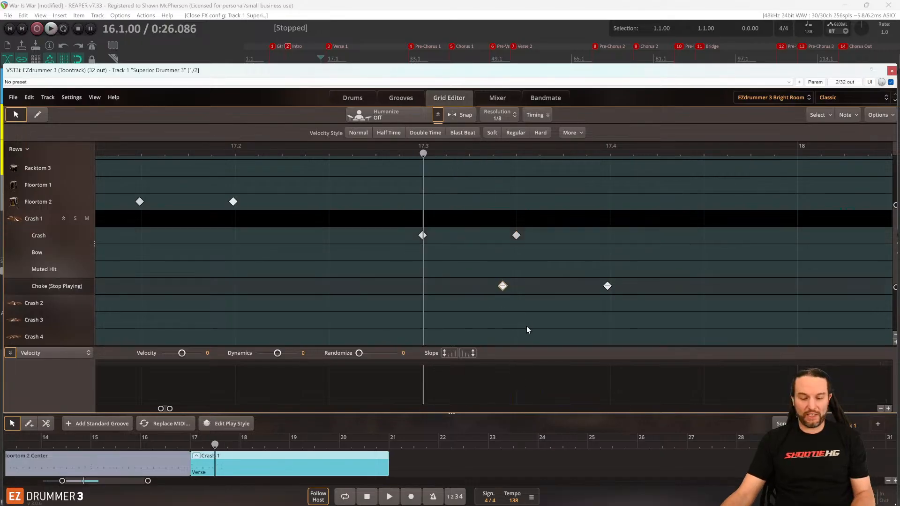
key("Delete")
key("space")
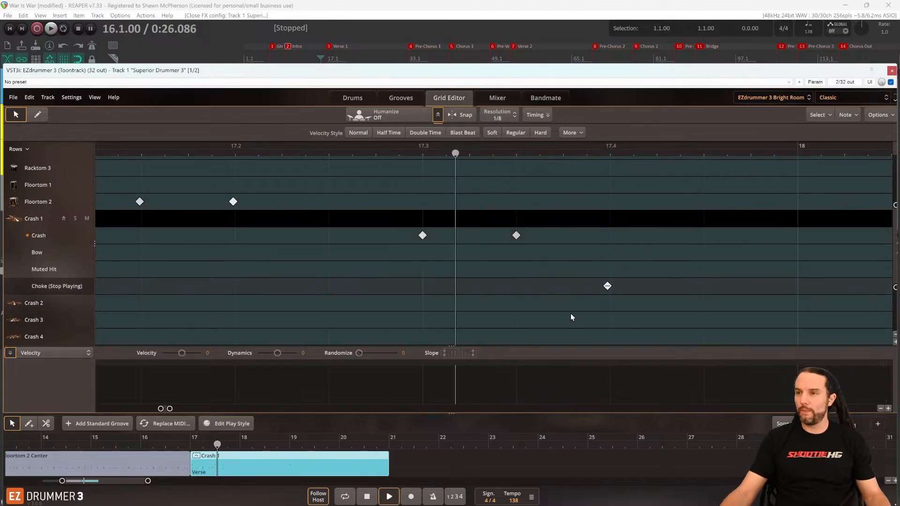
key("space")
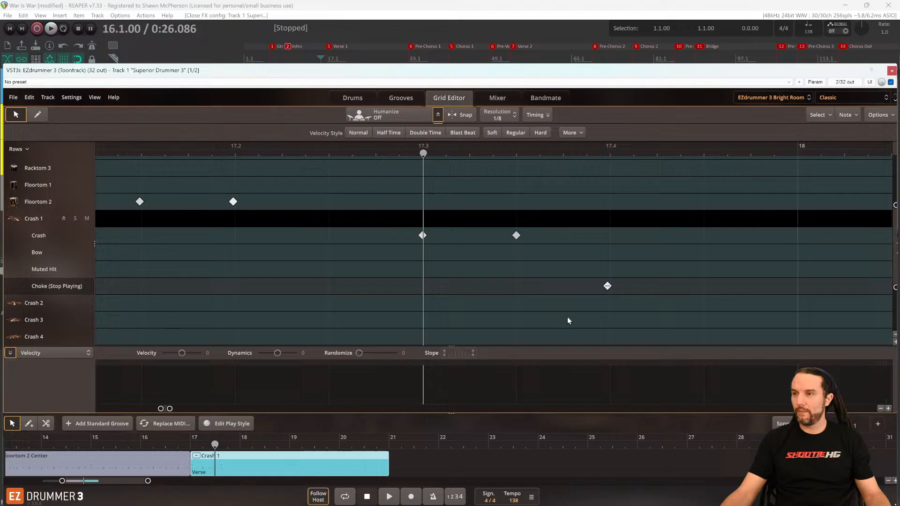
left_click(607, 286)
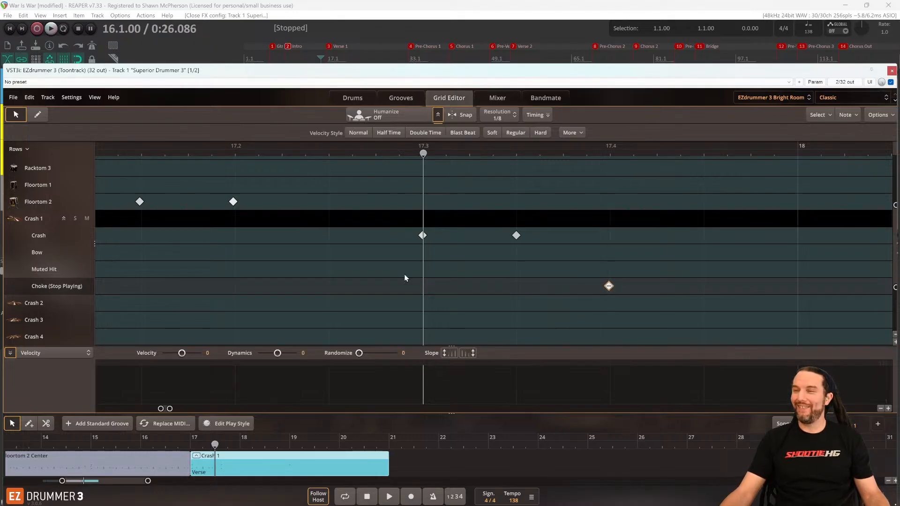
Play the project from bar 16 to examine how the crash accents and final choke in bar 17 fit the verse's opening.
scroll(423, 263, "down", 5)
key("space")
scroll(540, 246, "down", 3)
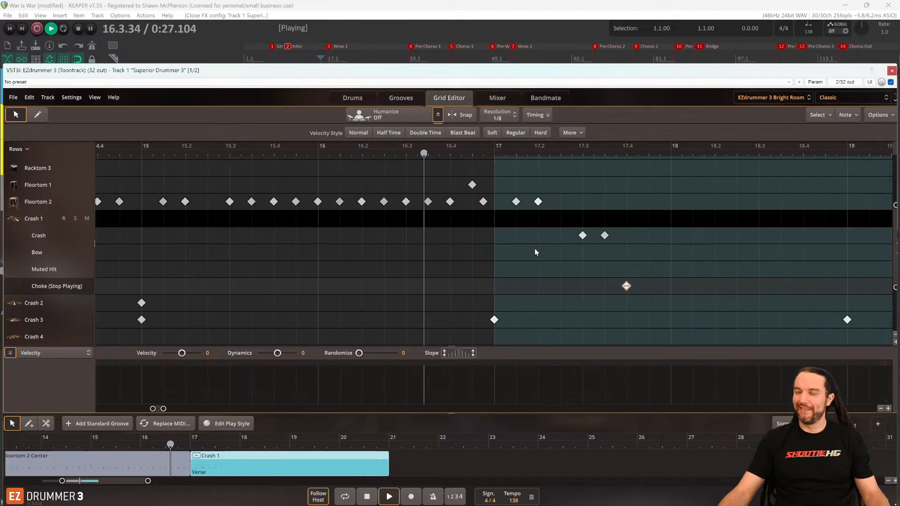
scroll(532, 252, "right", 2)
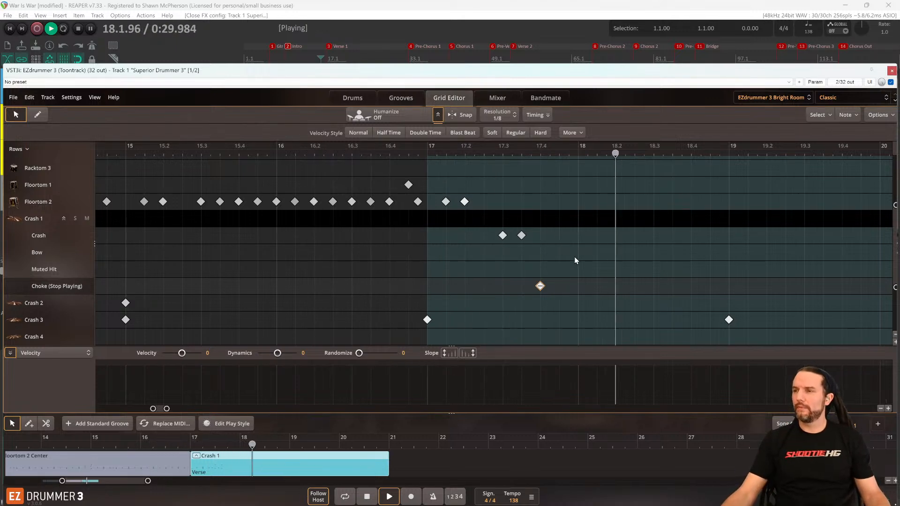
key("space")
scroll(571, 254, "up", 3)
scroll(571, 255, "down", 1)
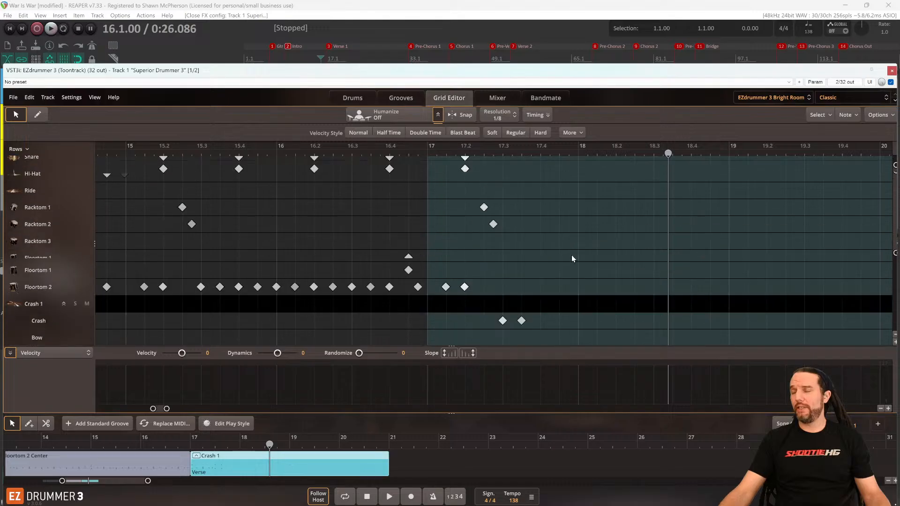
key("space")
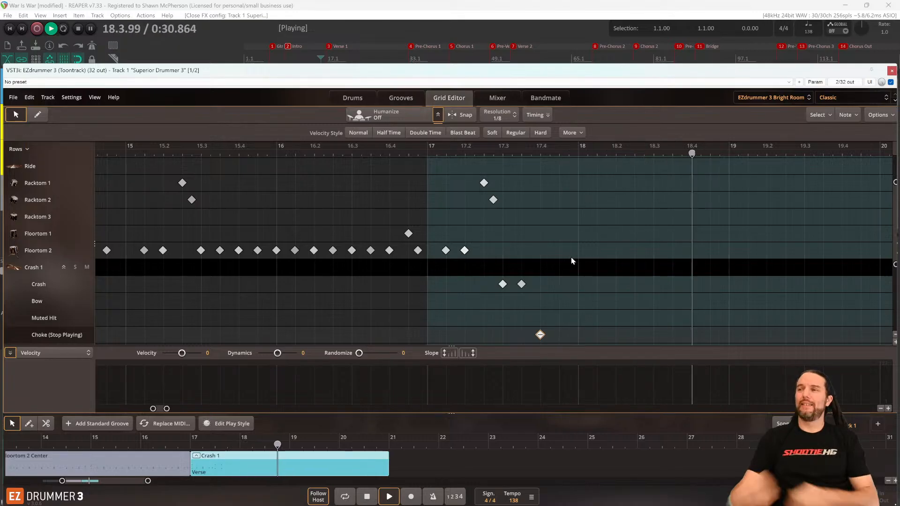
key("space")
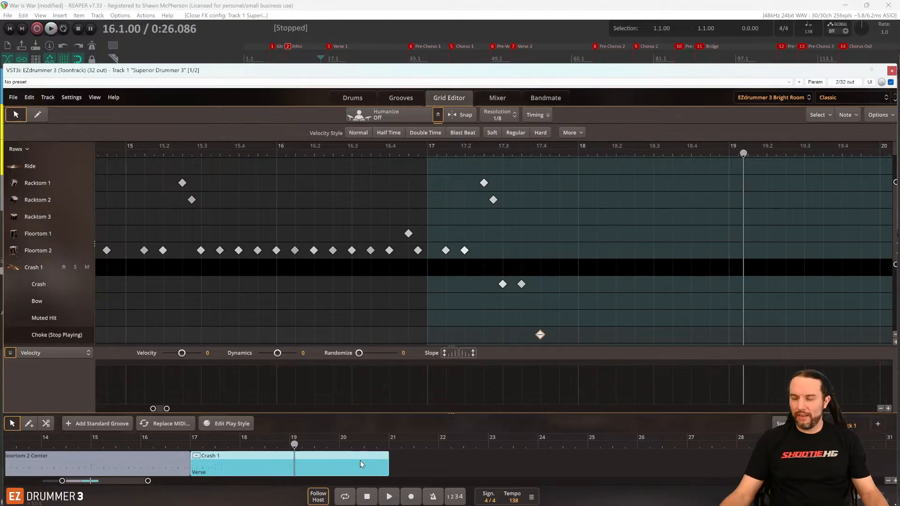
left_click(390, 468)
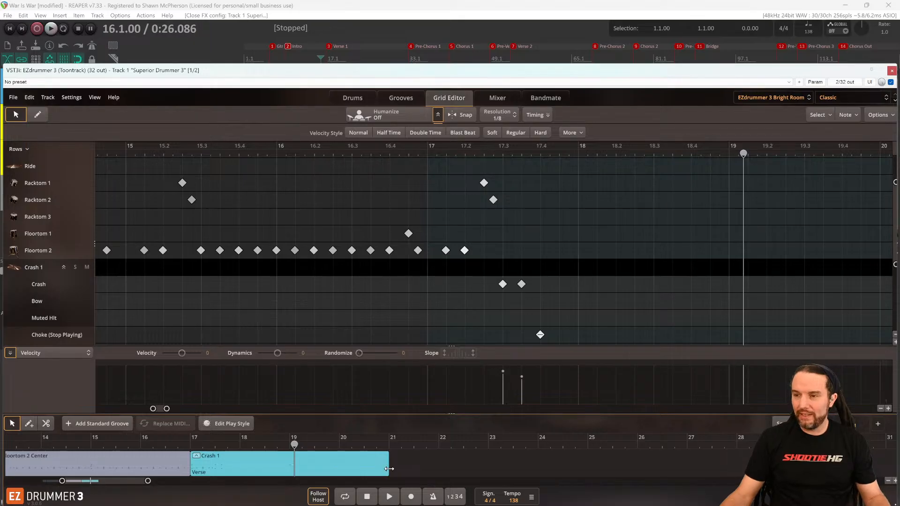
Shorten the Crash 1 groove to end at bar 19 and place a copy of the bar 13 Floortom 2 Center groove there.
left_click_drag(389, 469, 296, 469)
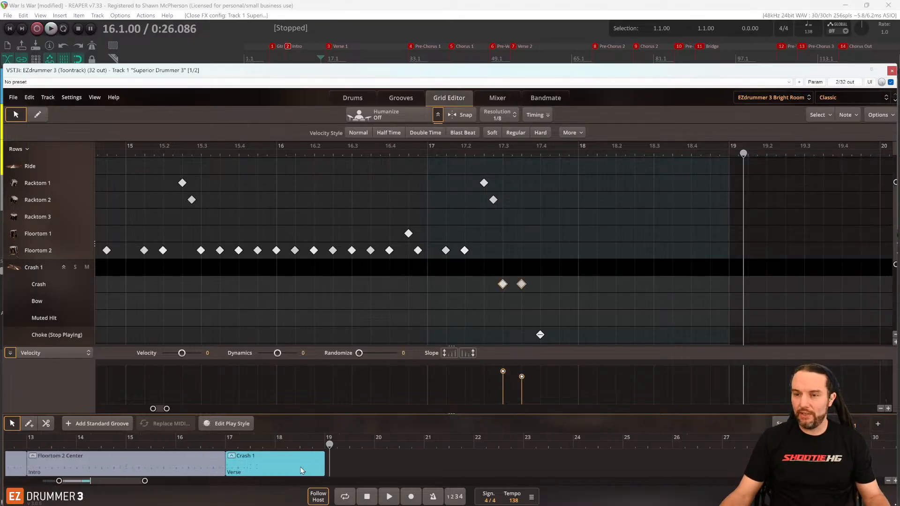
left_click(153, 462)
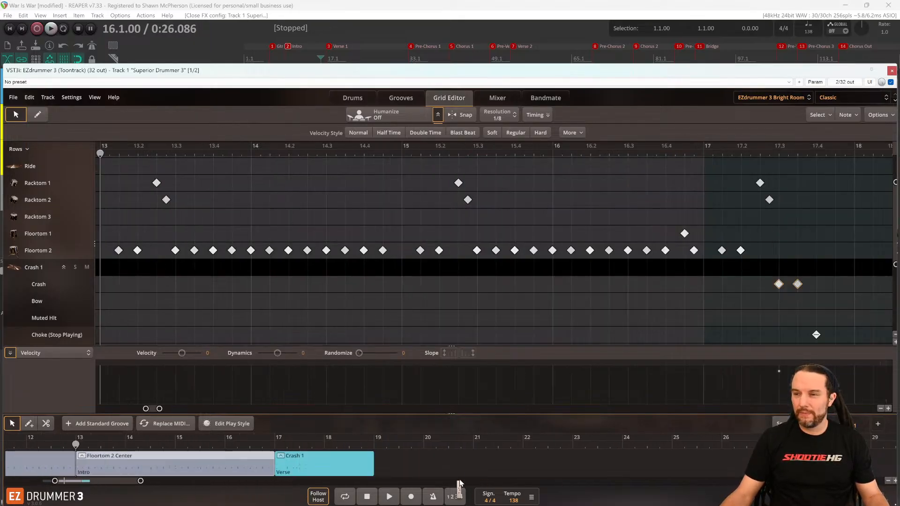
left_click_drag(459, 485, 445, 464)
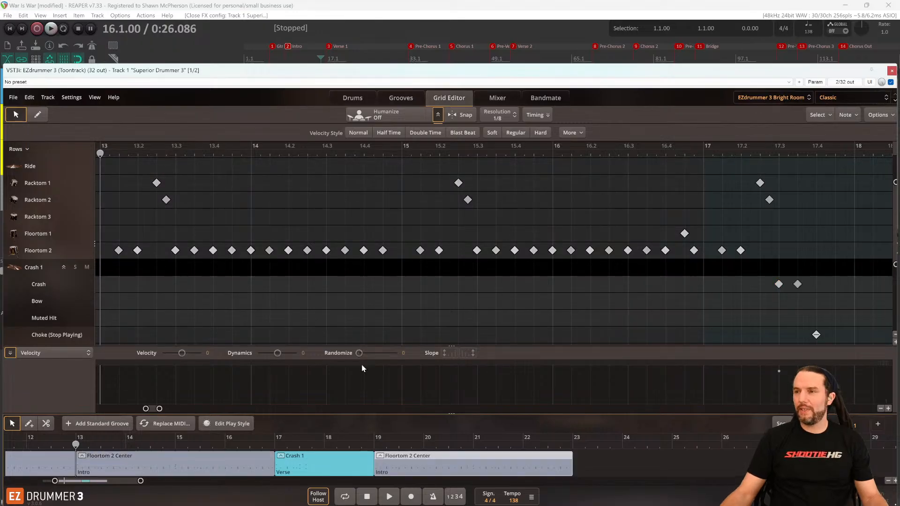
Play the song from bar 16 to audition the transition into the copied groove at bar 19.
key("space")
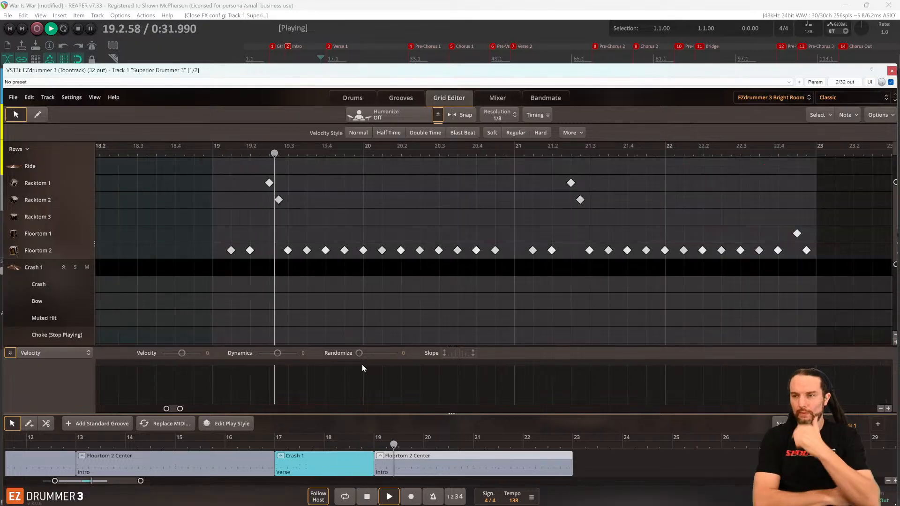
key("space")
scroll(397, 286, "down", 4)
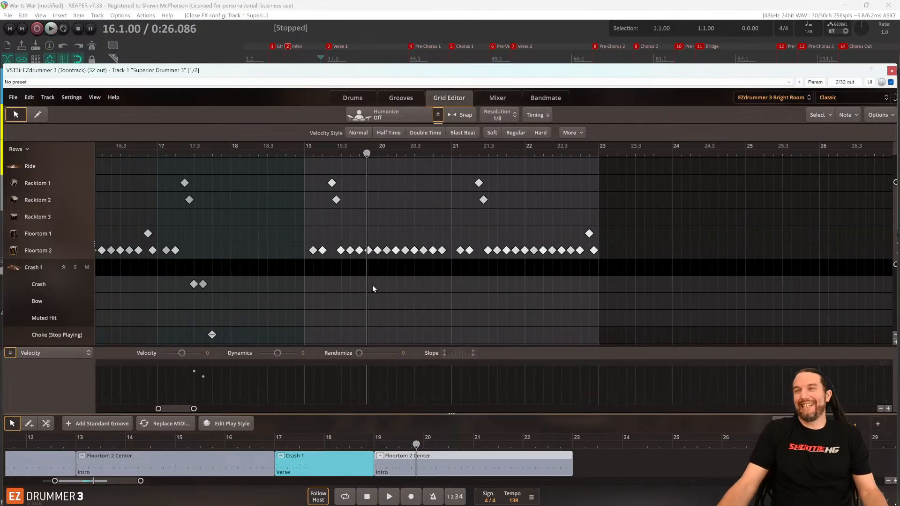
scroll(372, 285, "down", 2)
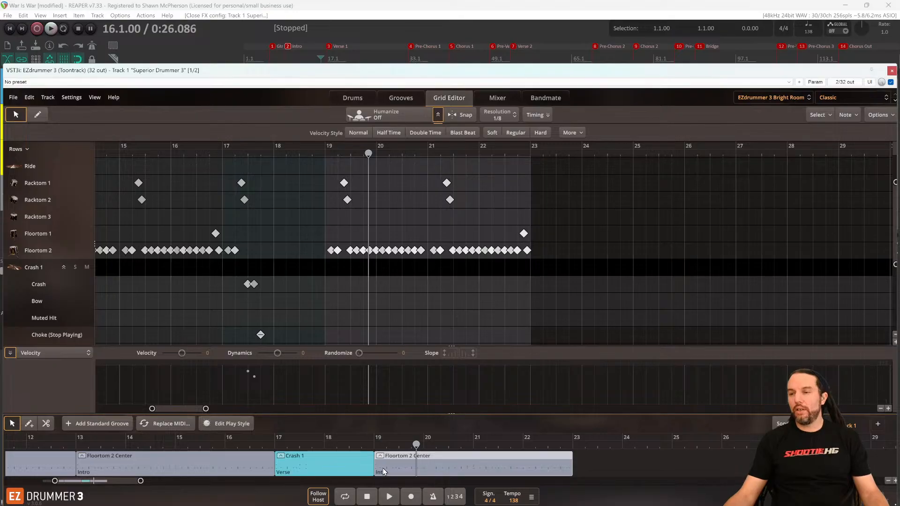
Trim the first two bars off the copied Floortom 2 Center groove and move the remainder to start at bar 19.
left_click_drag(376, 467, 471, 459)
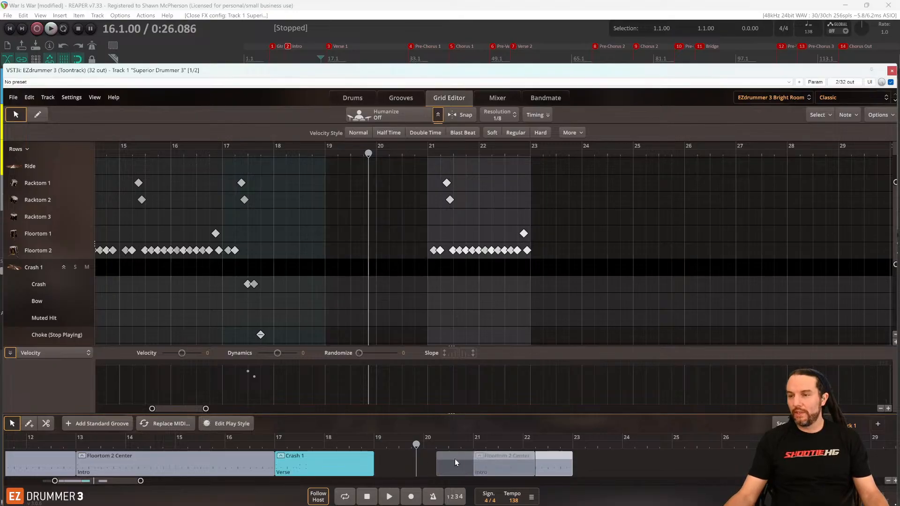
left_click_drag(406, 463, 403, 463)
left_click(509, 464)
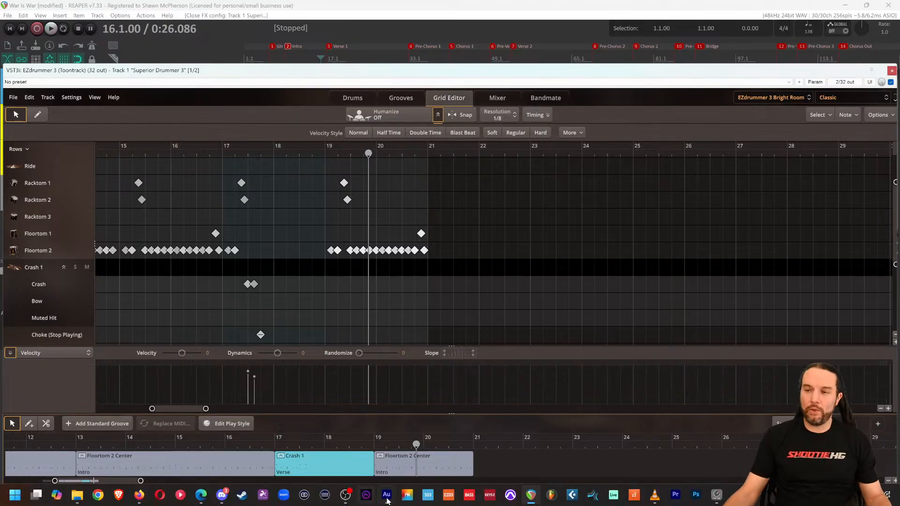
left_click(318, 467)
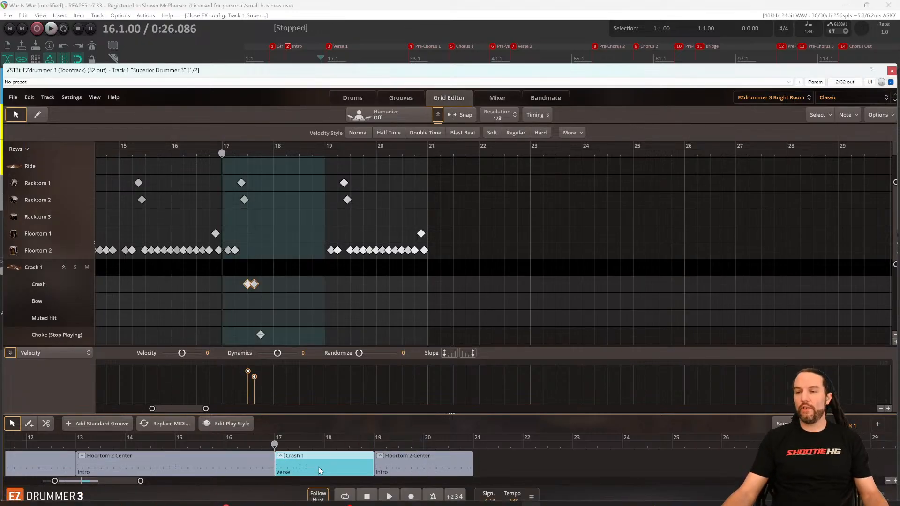
key("Delete")
left_click_drag(376, 467, 274, 471)
key("ctrl+z")
key("ctrl+z")
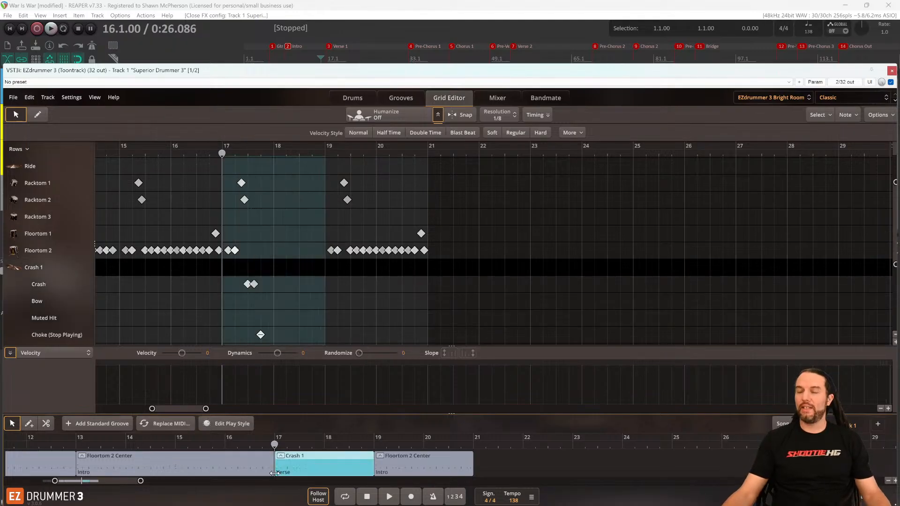
Assign the Verse song part to the Floortom 2 Center groove at bar 19.
left_click(418, 456, "shift")
right_click(418, 456)
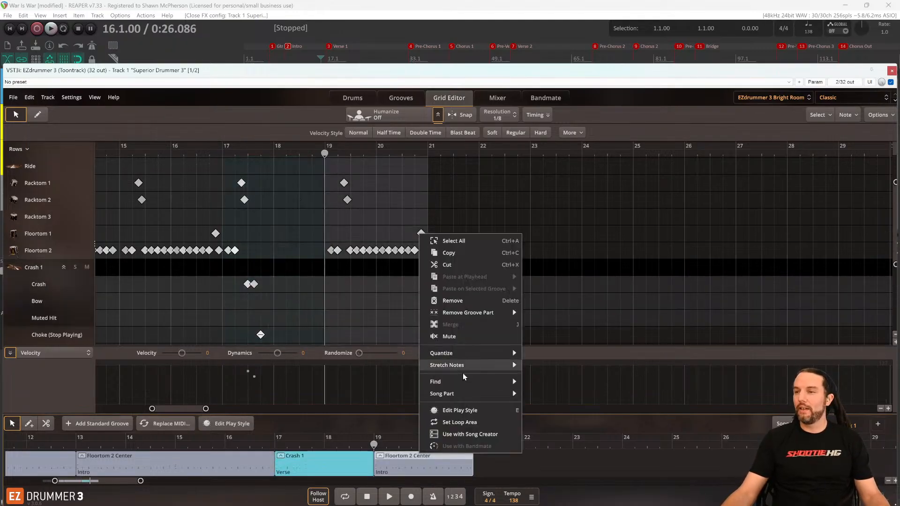
mouse_move(493, 394)
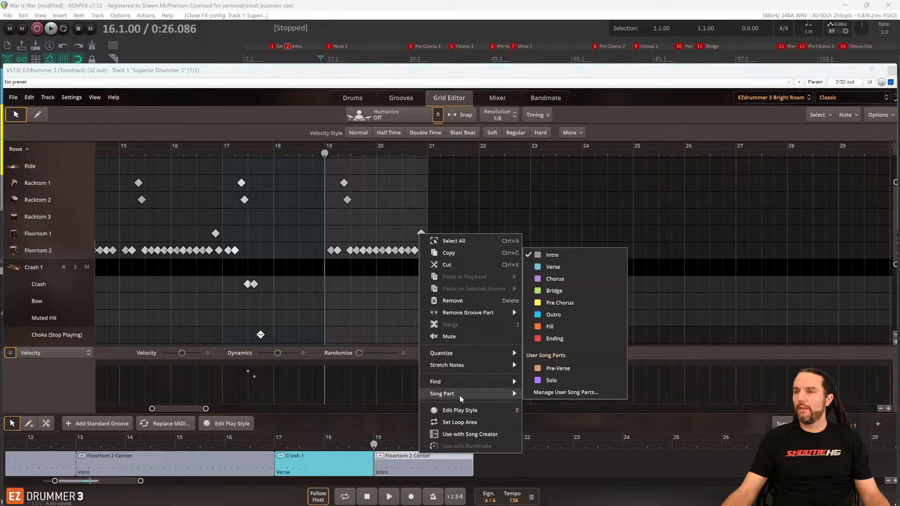
left_click(546, 266)
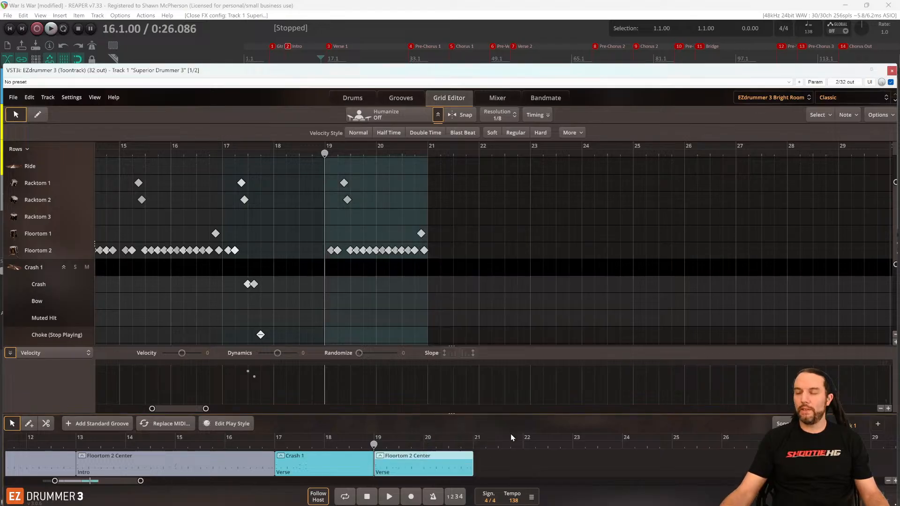
Play the verse transition from bar 16 and examine the crash and drum notes between bars 17 and 21.
scroll(505, 458, "down", 2)
key("space")
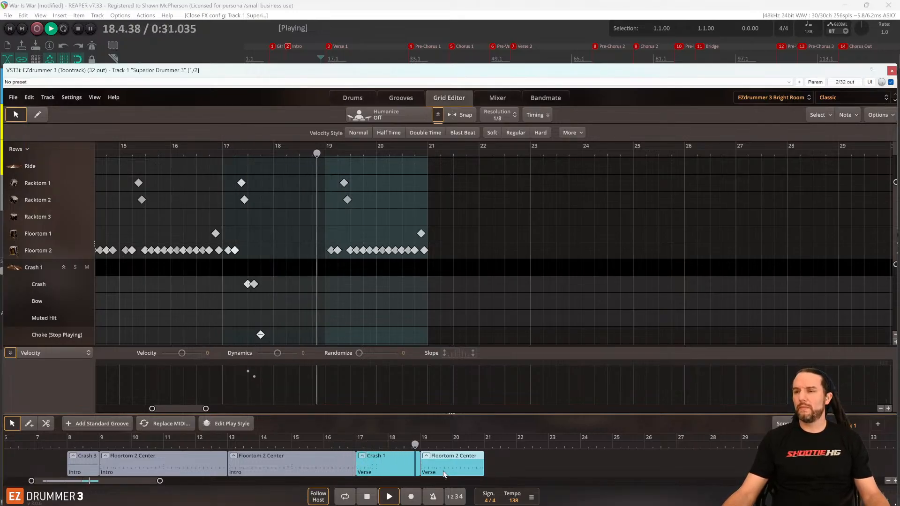
key("space")
left_click(395, 454)
scroll(341, 231, "down", 4)
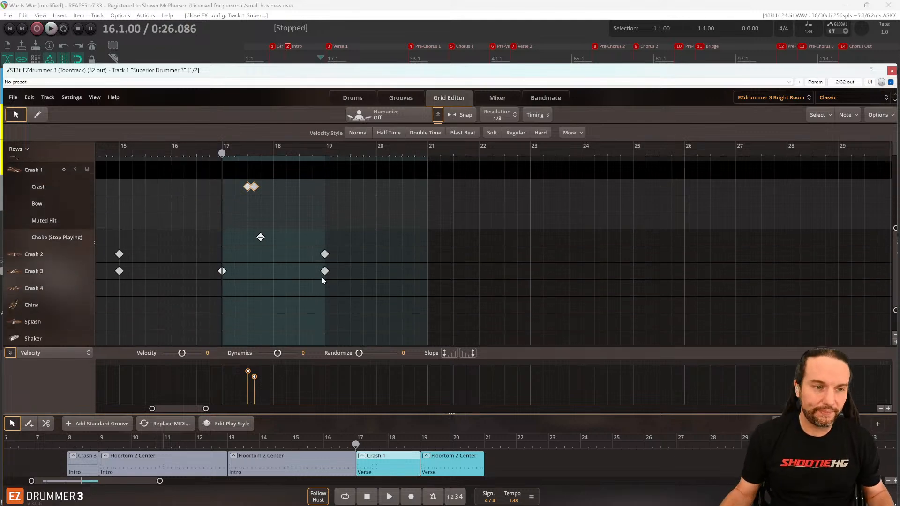
left_click_drag(341, 225, 328, 302)
scroll(361, 269, "up", 6)
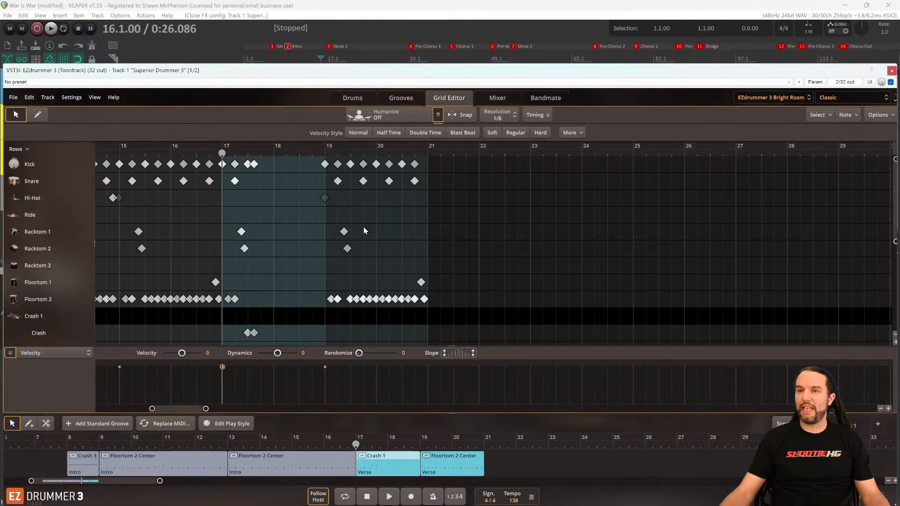
scroll(364, 232, "down", 5)
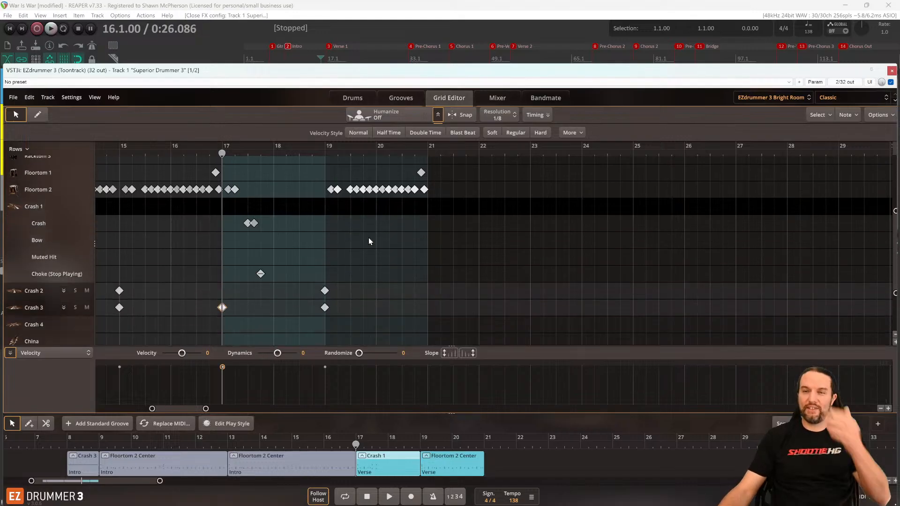
key("space")
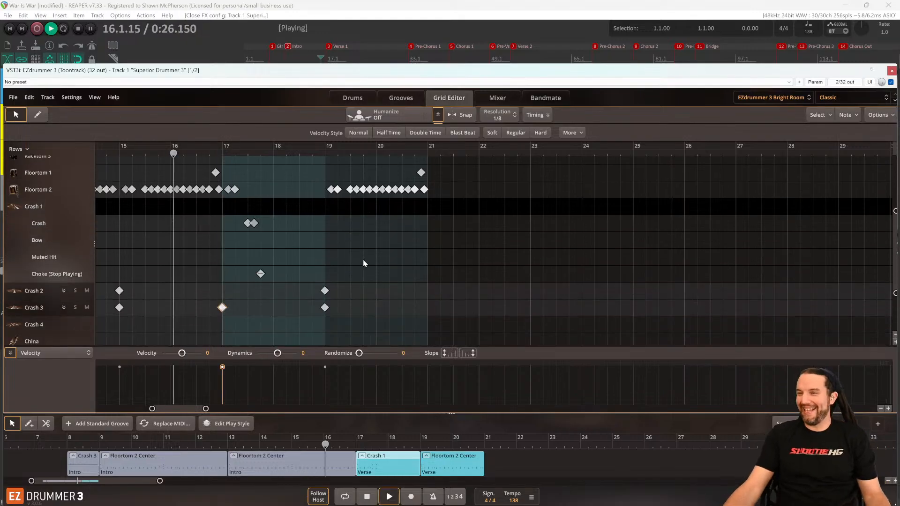
key("space")
Slightly raise the velocity of the second Crash 1 hit in bar 17 and play the passage from bar 16.
left_click_drag(277, 213, 219, 230)
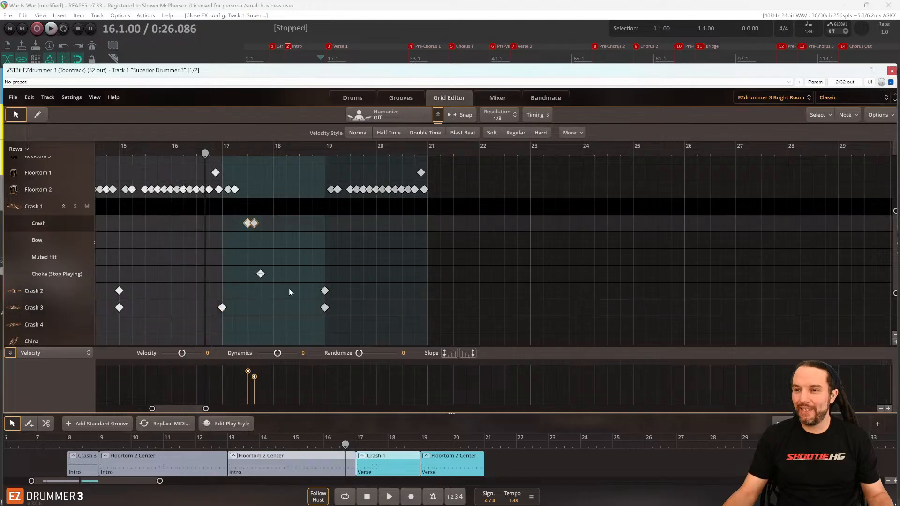
left_click_drag(255, 376, 258, 374)
key("space")
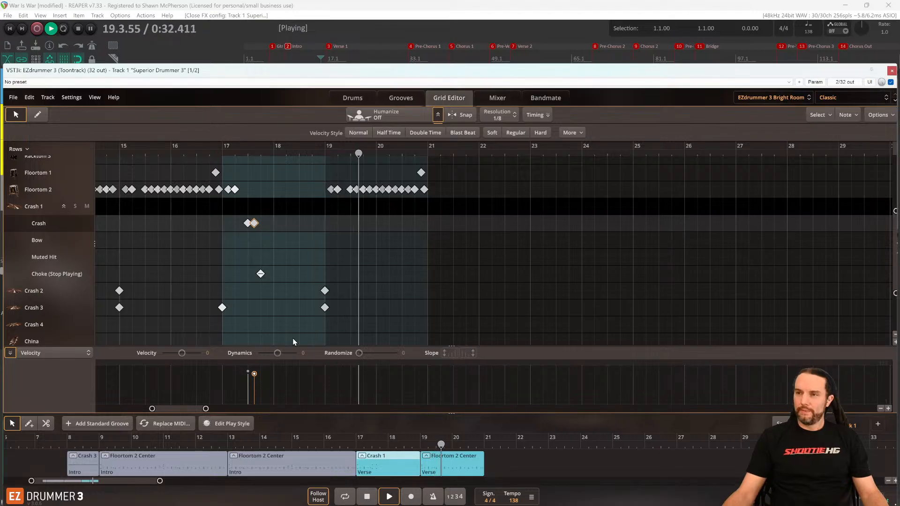
key("space")
scroll(365, 241, "up", 3)
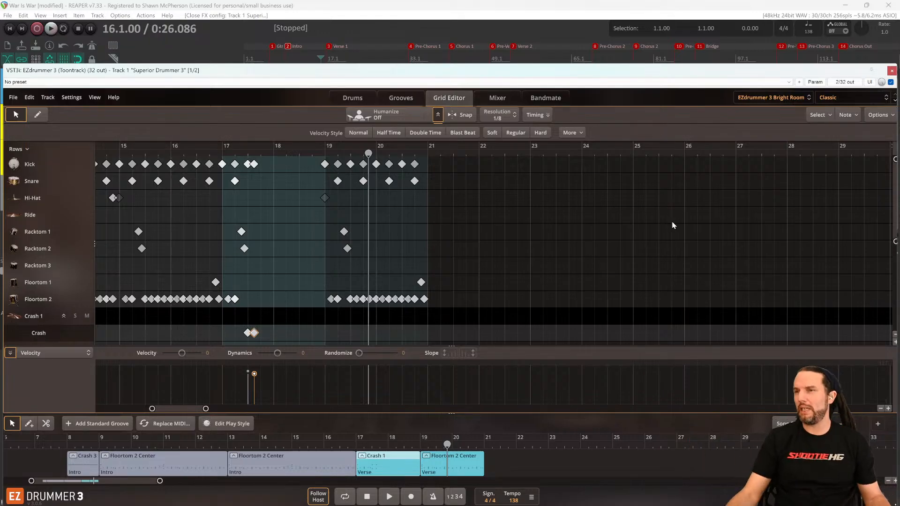
scroll(407, 235, "up", 2)
scroll(394, 241, "up", 5)
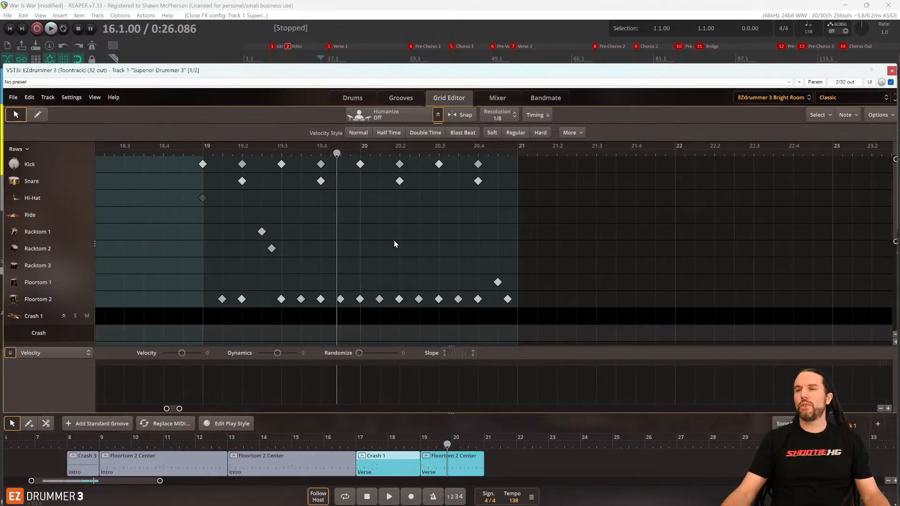
scroll(395, 242, "up", 2)
scroll(396, 244, "left", 2)
scroll(397, 247, "down", 2)
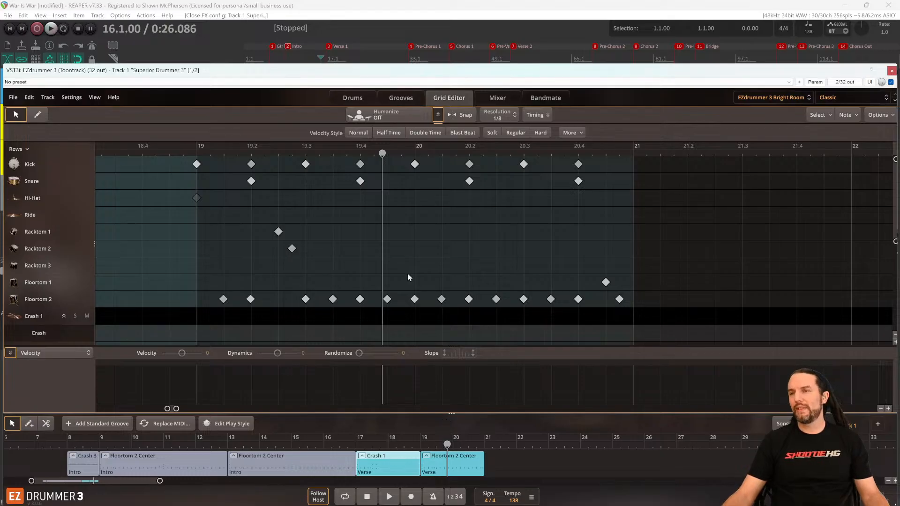
scroll(408, 277, "down", 5)
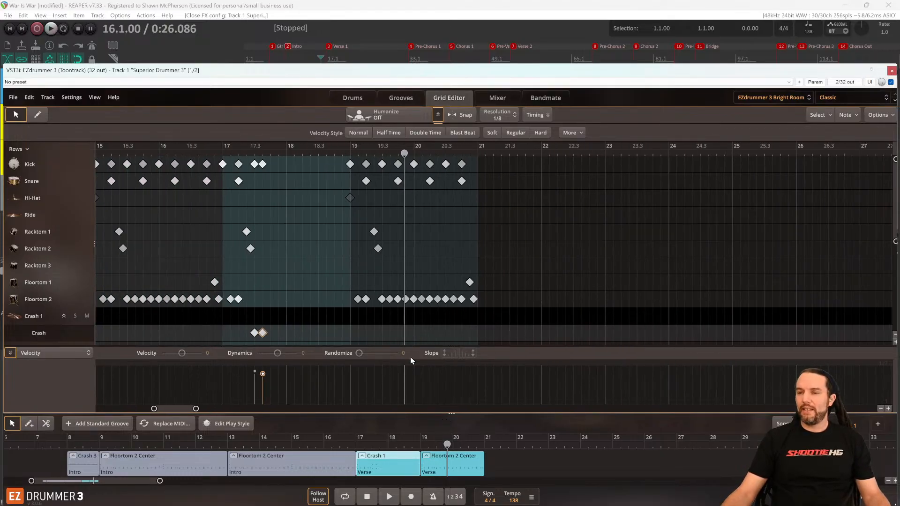
Copy the four-bar Floortom 2 Center groove from bar 13 to bar 21, directly after the verse groove.
left_click(344, 468)
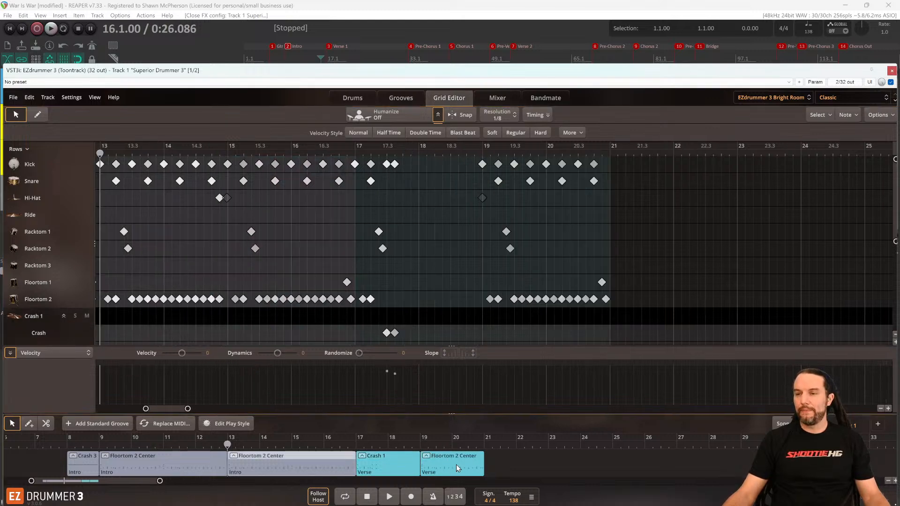
left_click_drag(457, 465, 513, 454)
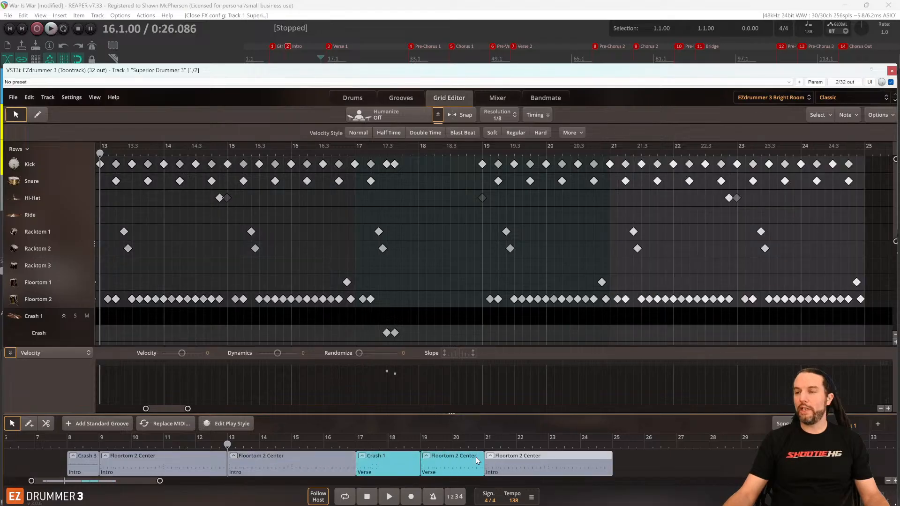
left_click(454, 460)
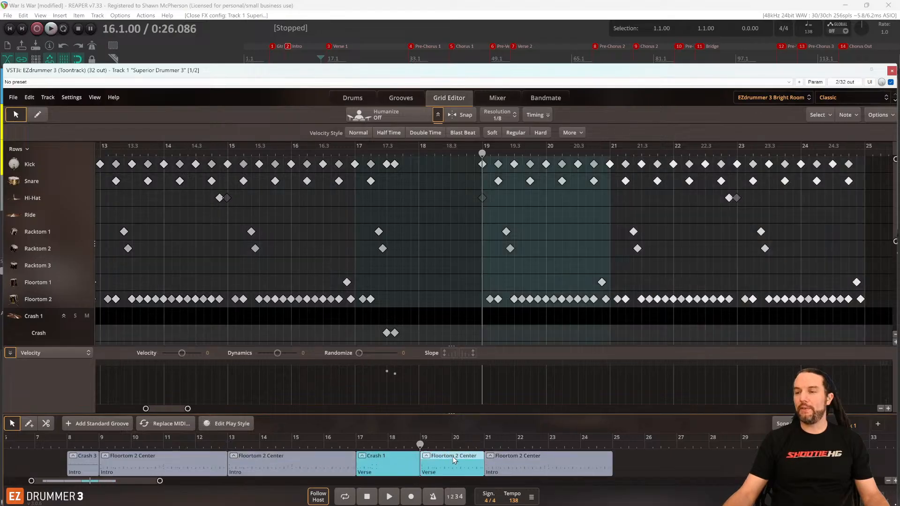
left_click(522, 468)
Jump the REAPER playhead to bar 21 and play the newly copied groove.
double_click(112, 32)
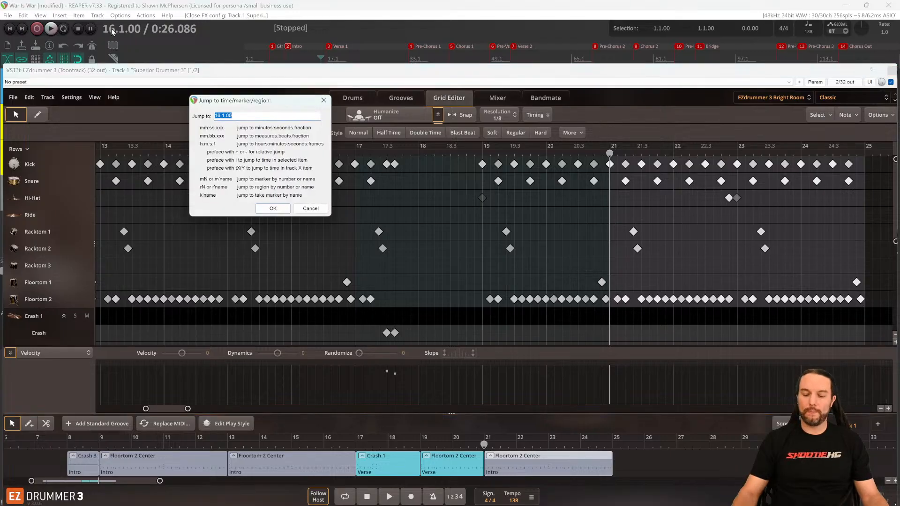
type("21")
key("Return")
key("space")
scroll(390, 240, "right", 5)
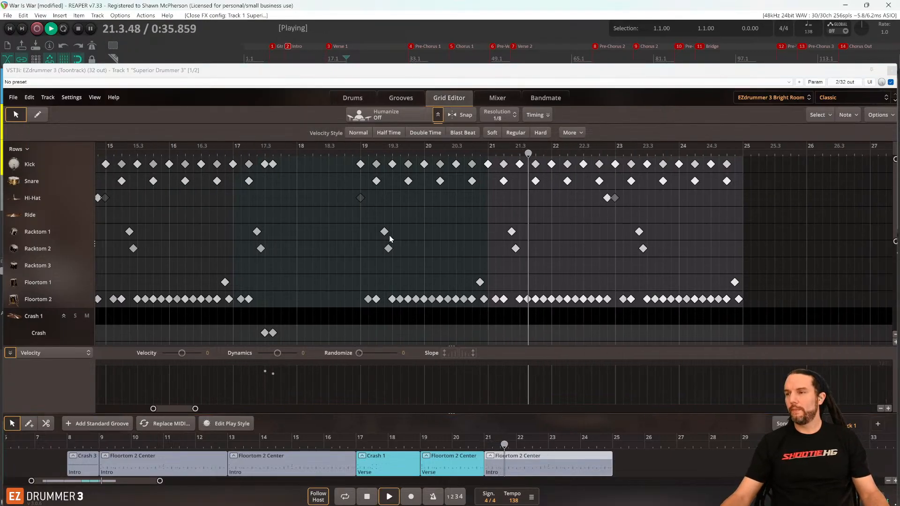
scroll(381, 251, "right", 4)
key("space")
Examine the cymbal, kick and snare notes of the bar 21 groove and play it again.
scroll(282, 252, "down", 5)
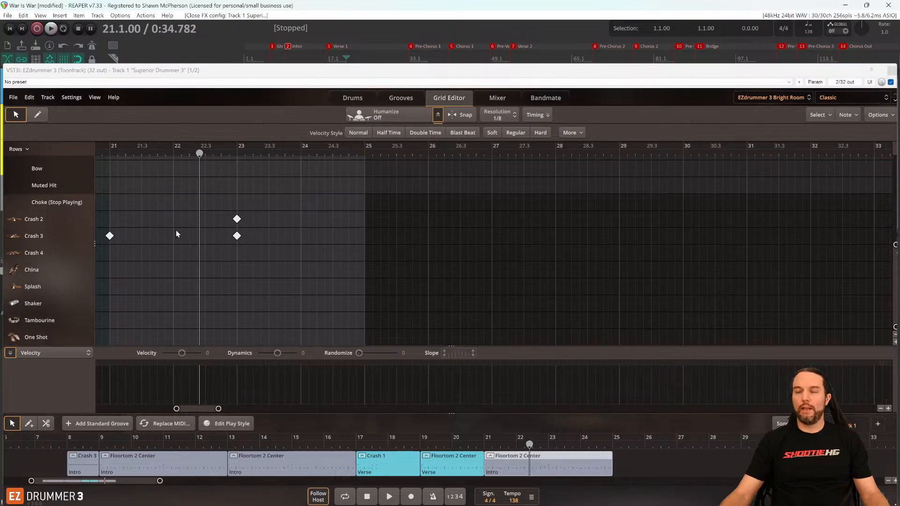
scroll(178, 229, "up", 3)
scroll(185, 229, "up", 4)
scroll(215, 220, "up", 4)
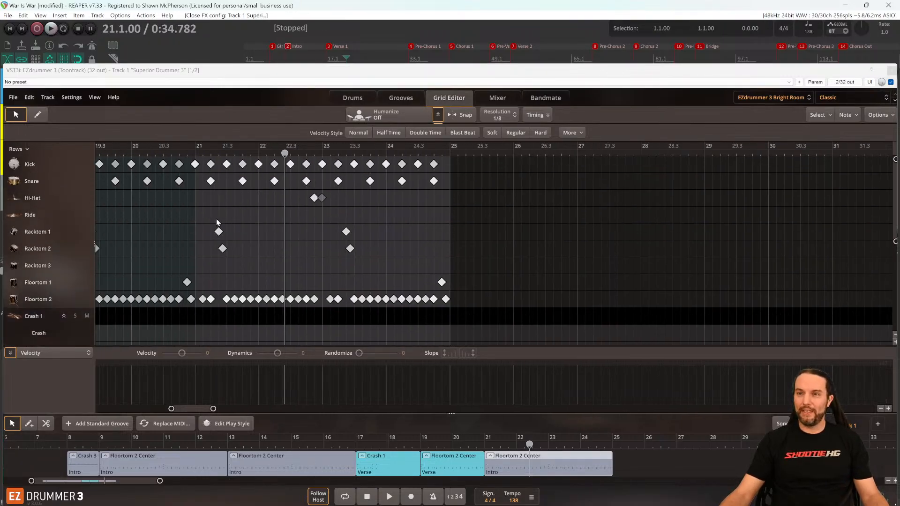
scroll(302, 223, "up", 5)
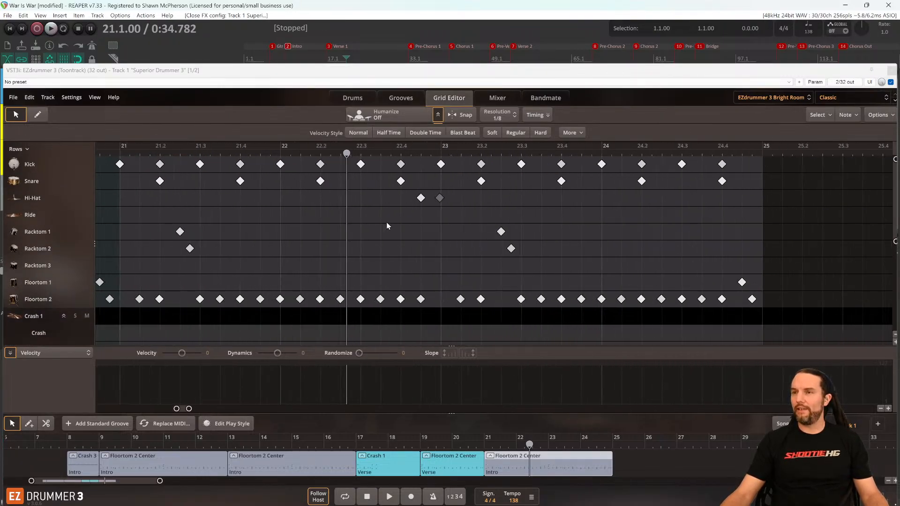
scroll(441, 215, "up", 1)
key("space")
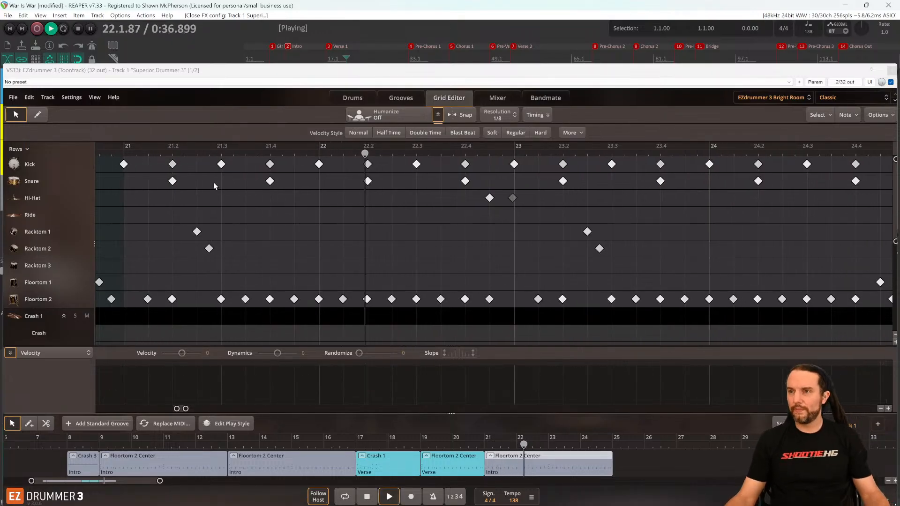
key("space")
Delete the kick notes that coincide with the snare on beats 2 and 4 throughout bars 21 to 24, and play the groove.
left_click(173, 164)
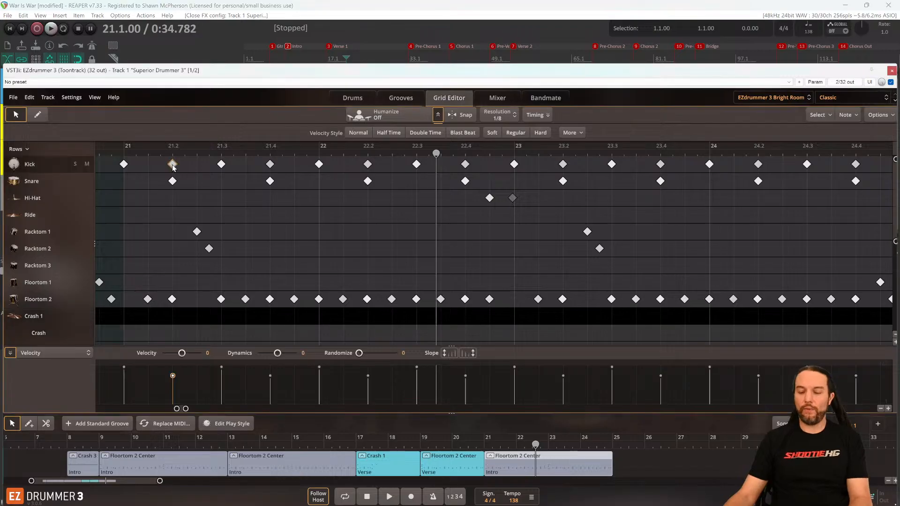
left_click_drag(173, 165, 369, 164)
left_click_drag(471, 178, 672, 172)
key("Delete")
left_click(759, 164)
key("Delete")
left_click(856, 165)
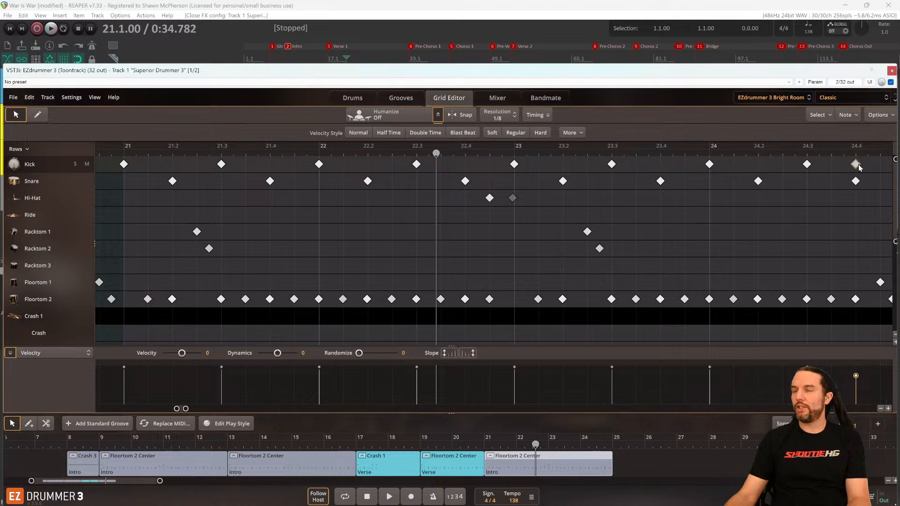
key("Delete")
key("space")
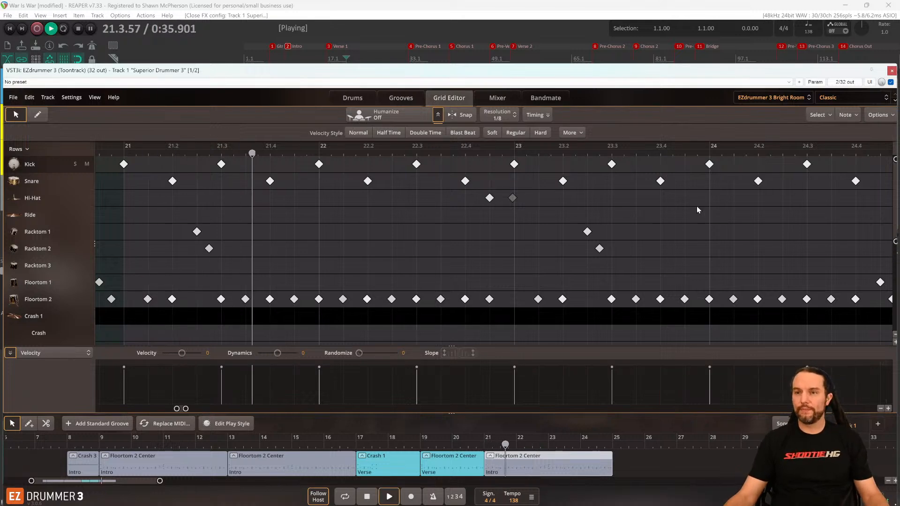
key("space")
Select the groove's Floortom 2 notes, limit the selection to 1/4 resolution, and invert it to target the off-beat hits.
left_click(36, 299)
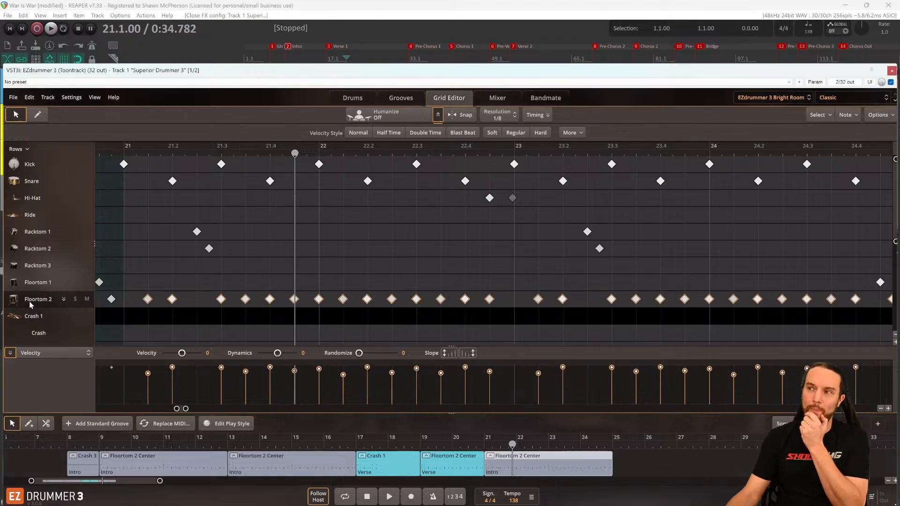
left_click(847, 115)
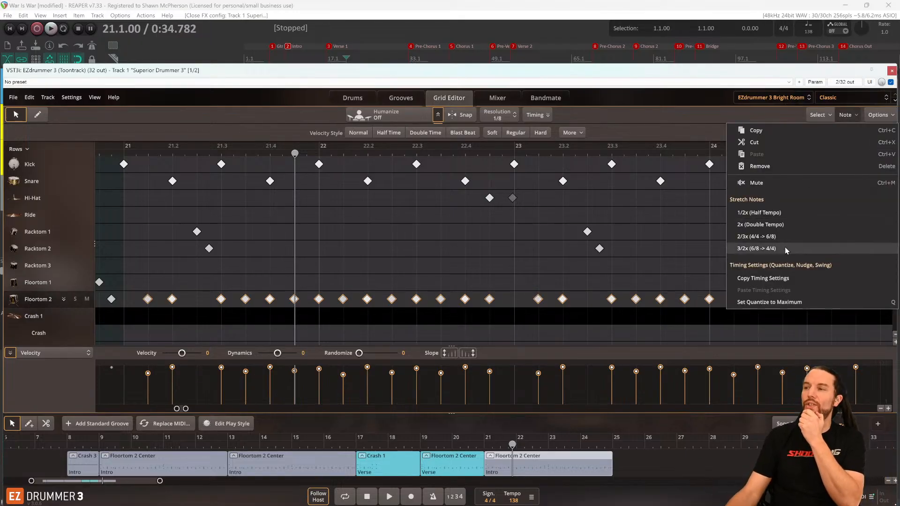
left_click(641, 74)
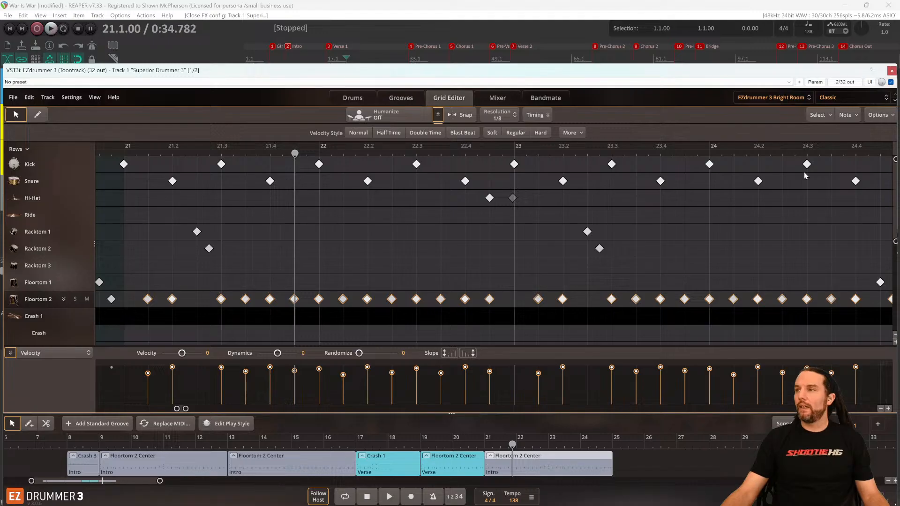
left_click(847, 116)
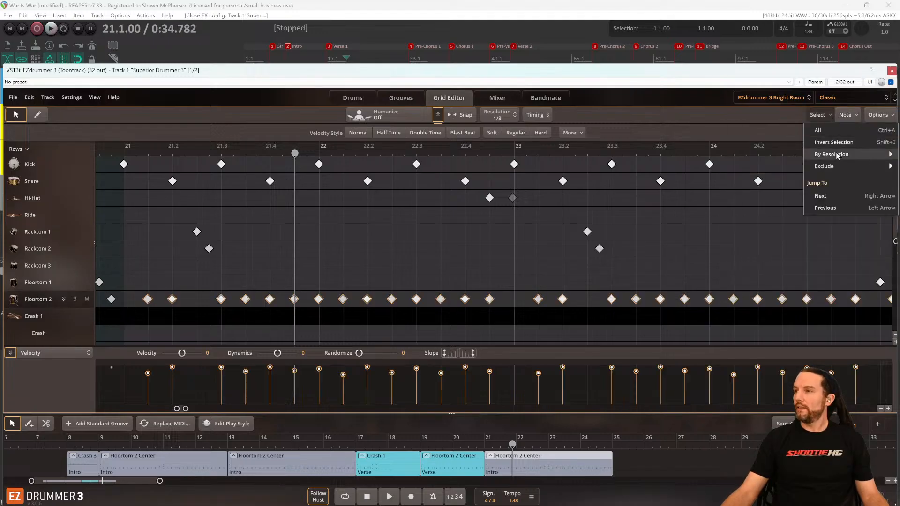
mouse_move(837, 156)
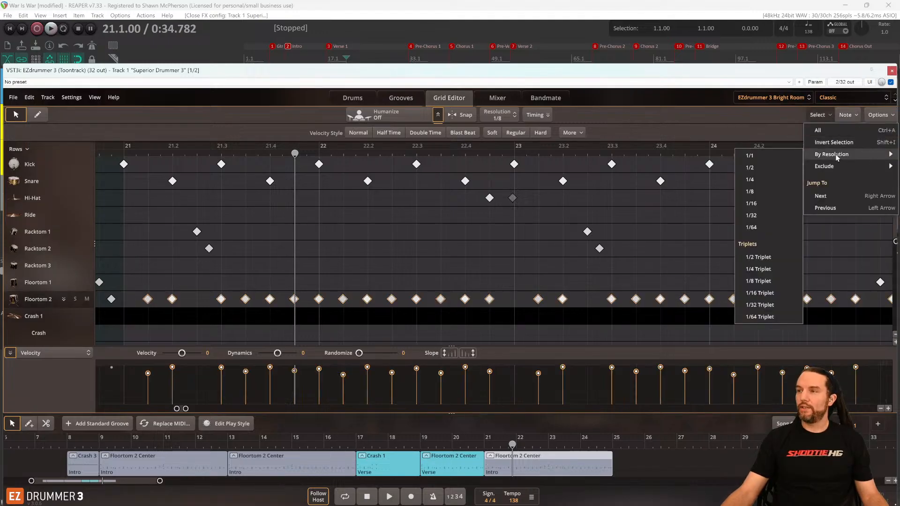
left_click(760, 183)
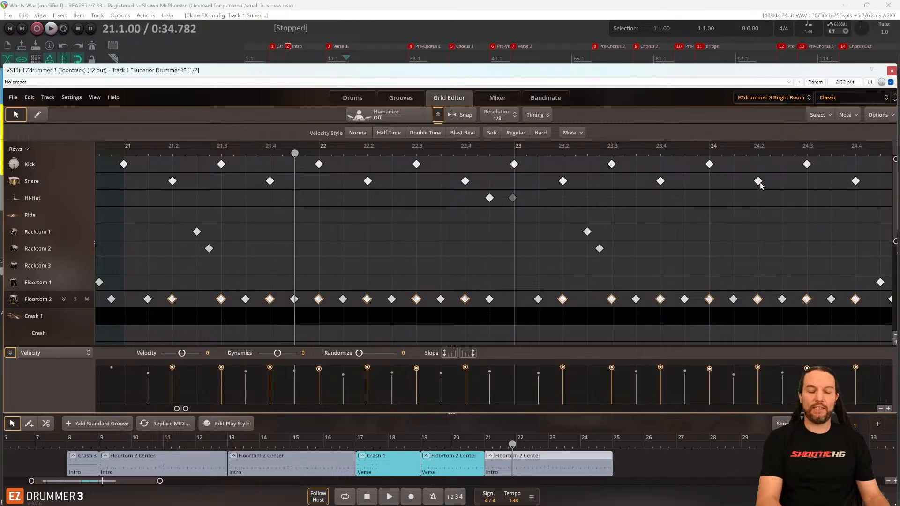
key("ctrl+i")
Try removing the off-beat Floortom 2 notes, play the groove from bar 21, and undo the removal.
key("Delete")
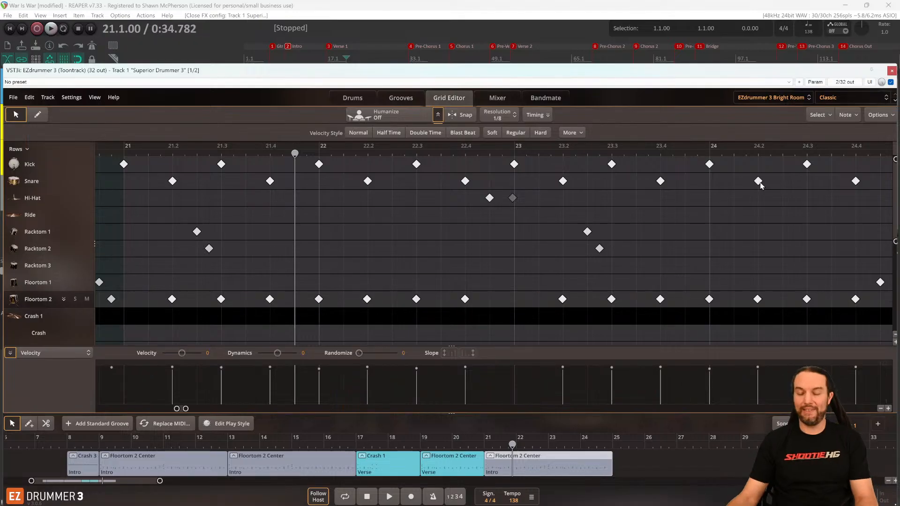
key("space")
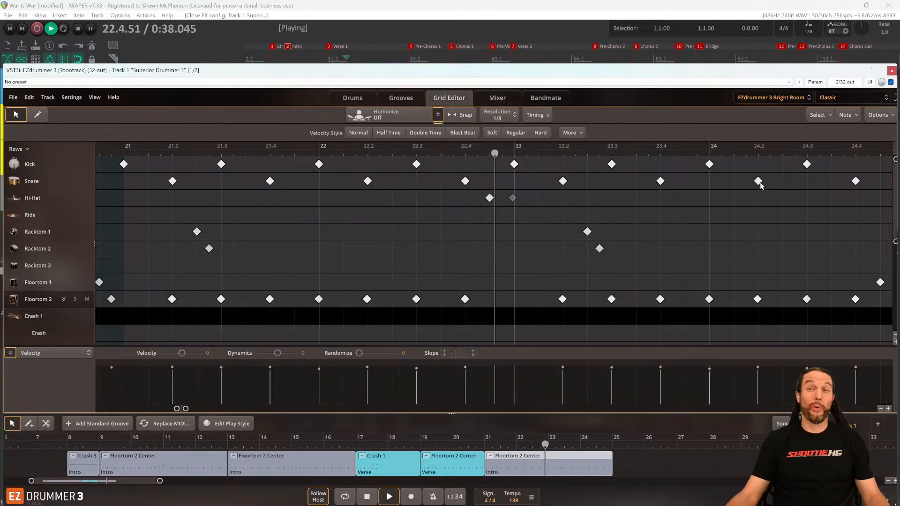
key("space")
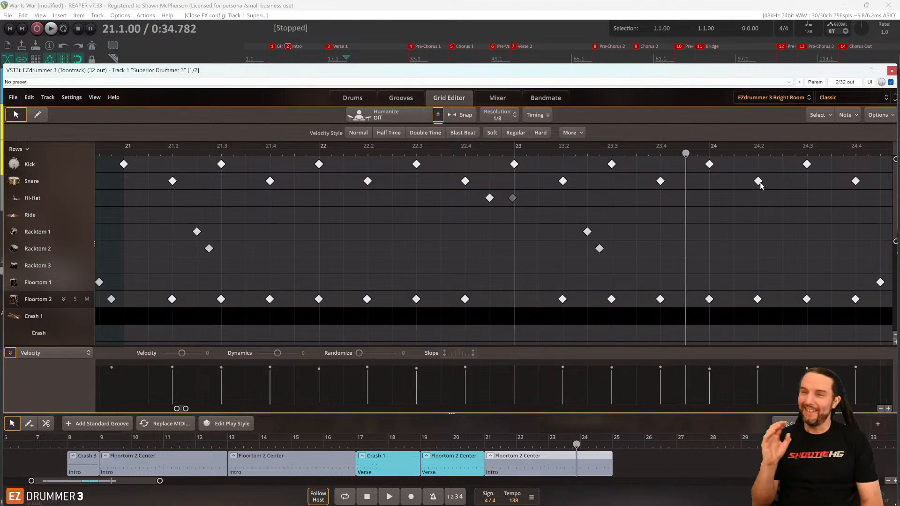
key("ctrl+z")
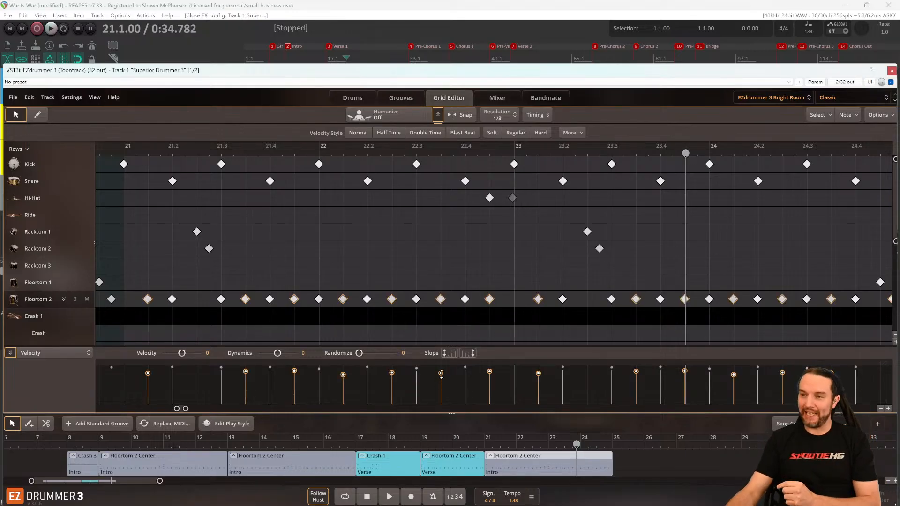
Lower the velocity of the off-beat Floortom 2 notes, raise it back slightly, and play the groove from bar 21.
left_click_drag(441, 373, 441, 388)
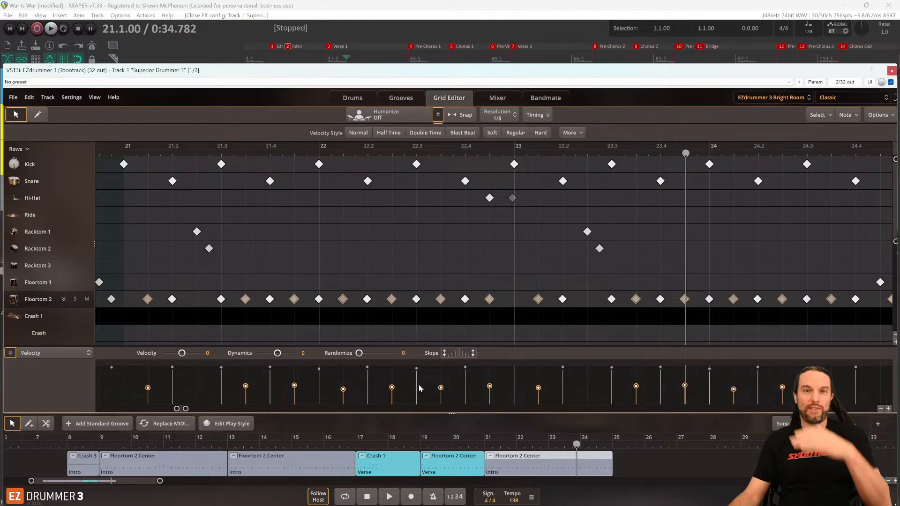
key("space")
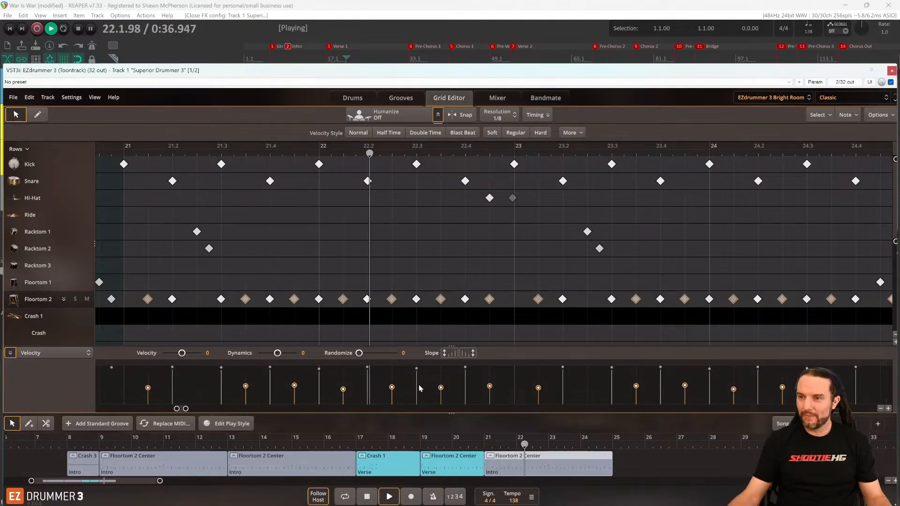
left_click_drag(440, 387, 442, 382)
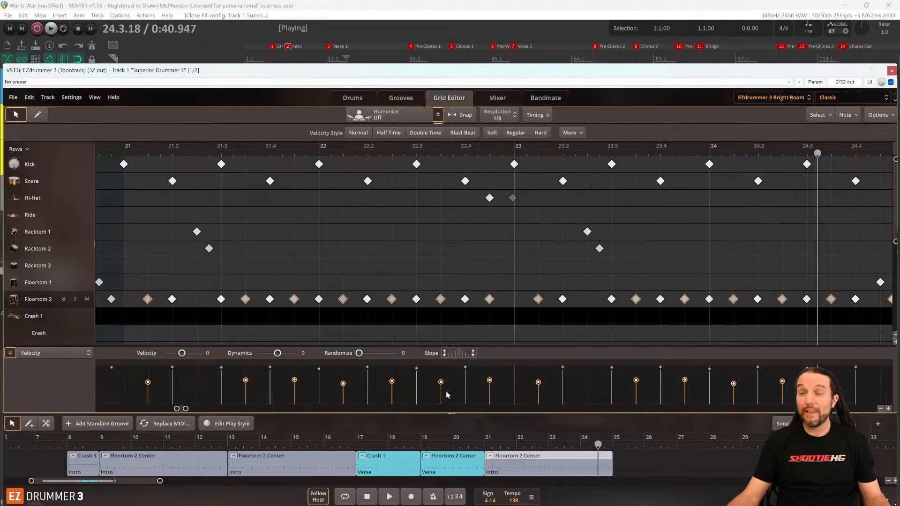
key("space")
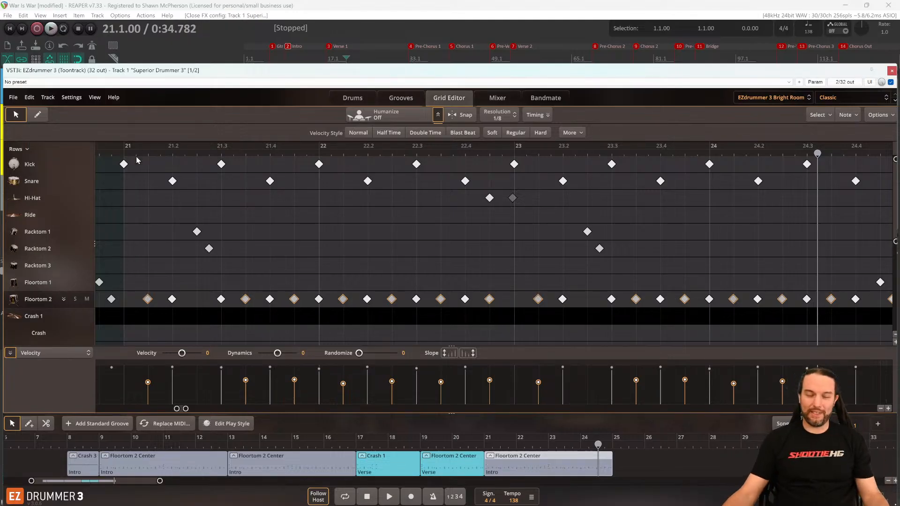
key("space")
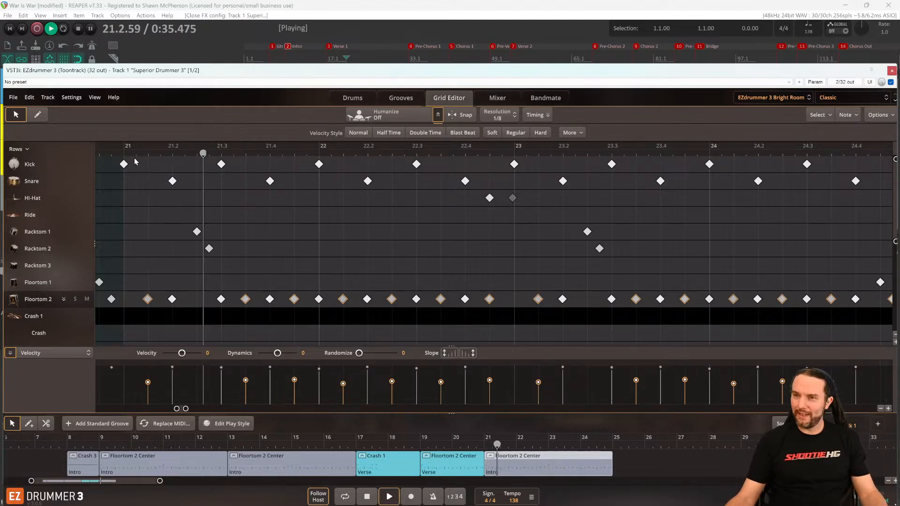
key("space")
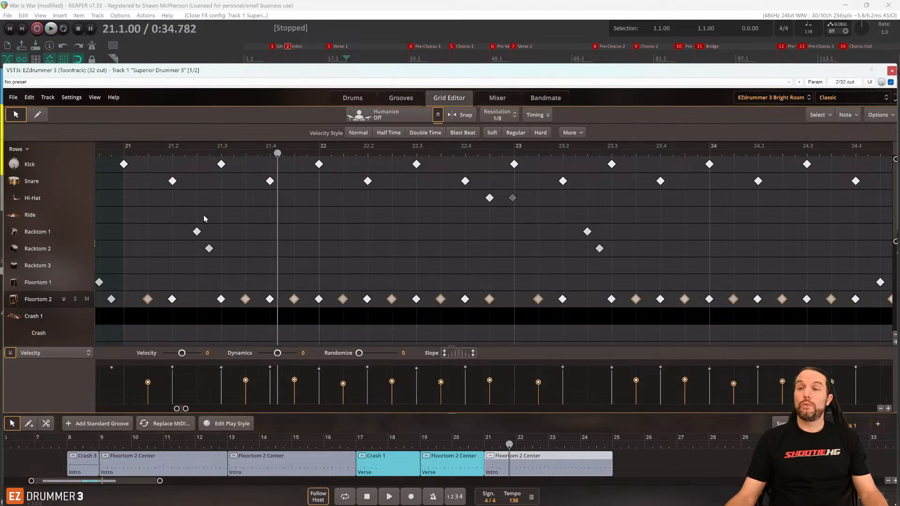
Collapse the Crash 1 articulations and even out the velocities of the two Floortom 2 notes starting at beat 21.3.
scroll(227, 232, "down", 1)
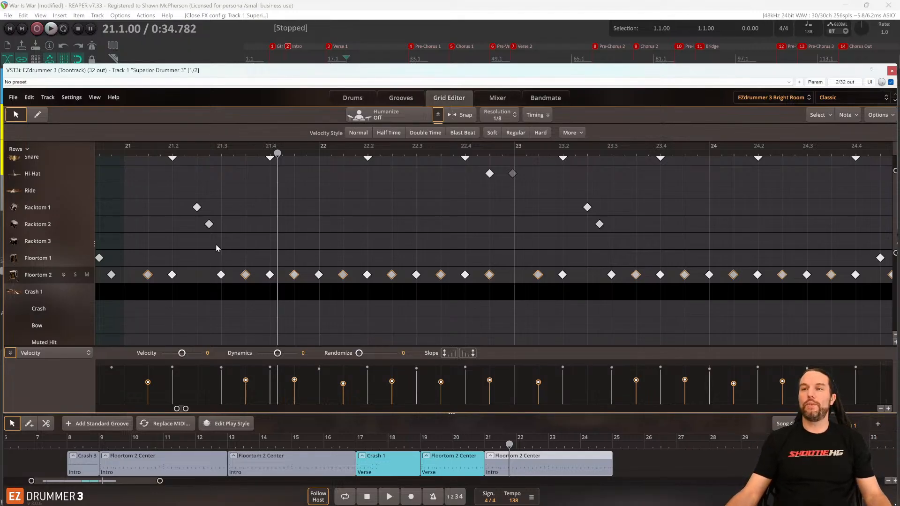
scroll(216, 248, "up", 1)
key("space")
key("space")
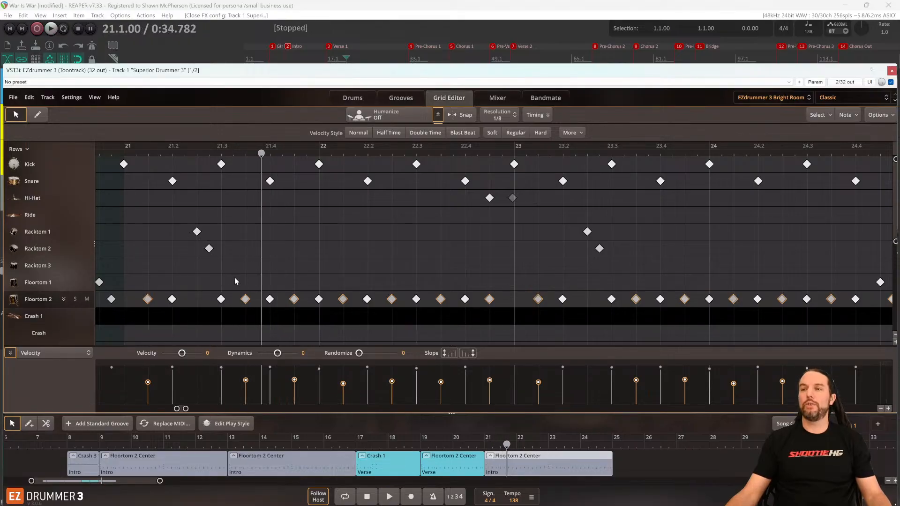
scroll(236, 281, "down", 2)
left_click_drag(213, 237, 258, 274)
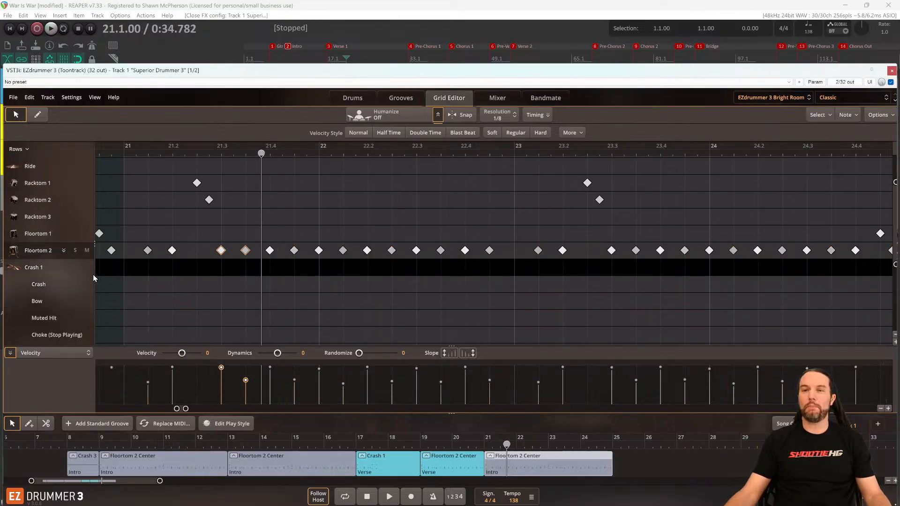
left_click(71, 271)
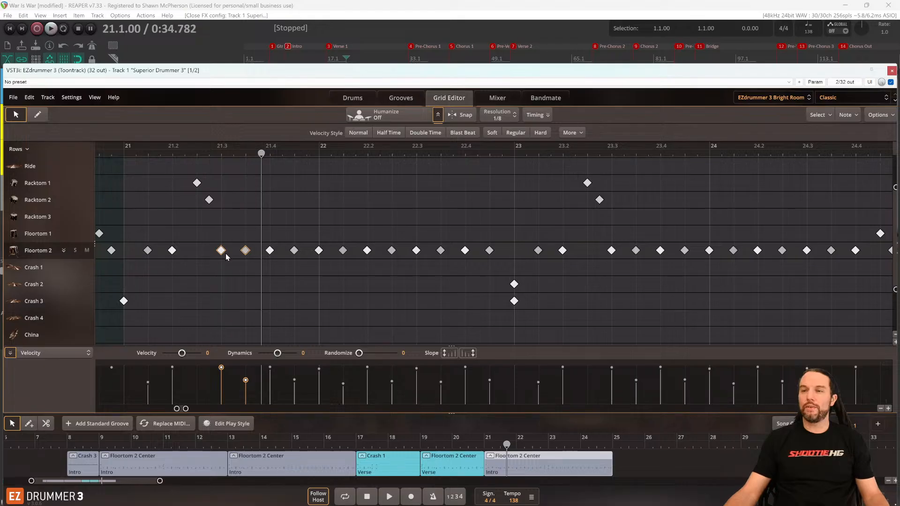
left_click(254, 395)
left_click_drag(245, 380, 245, 370)
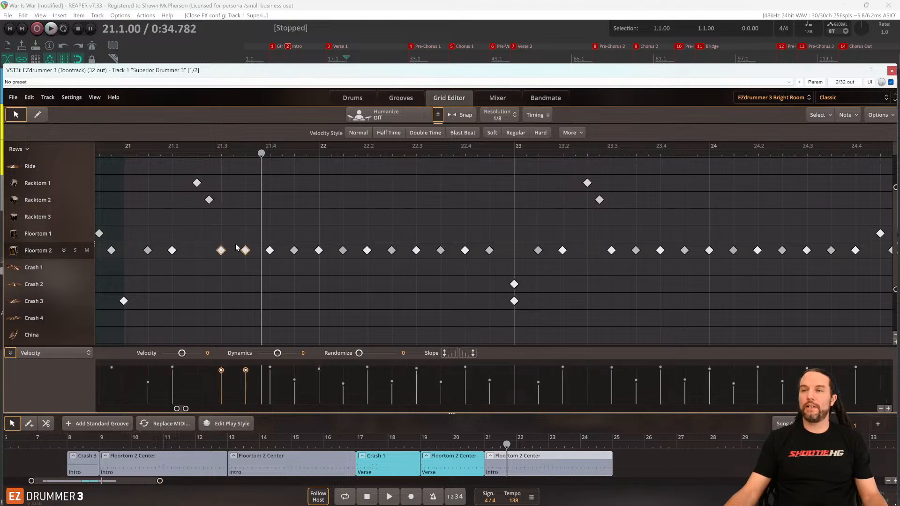
Copy the two Floortom 2 notes starting at beat 21.3 to Floortom 1 and play the passage.
left_click_drag(248, 254, 248, 236)
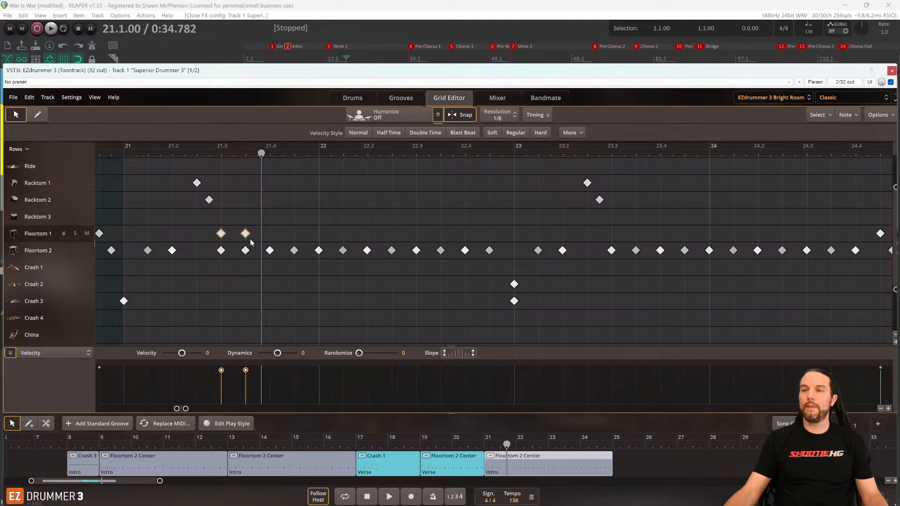
key("space")
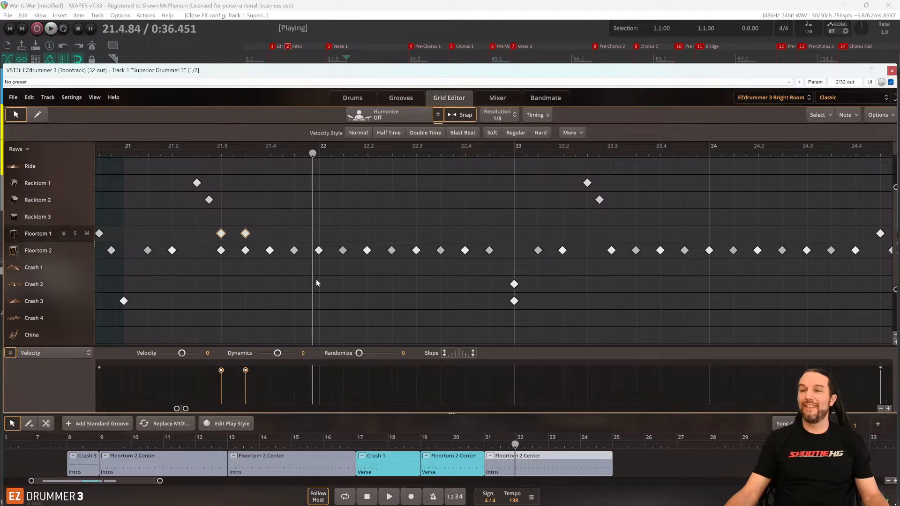
key("space")
Slightly lower the velocity of the doubled Floortom 1 and Floortom 2 hits at beat 21.3 and play them.
left_click_drag(256, 228, 204, 264)
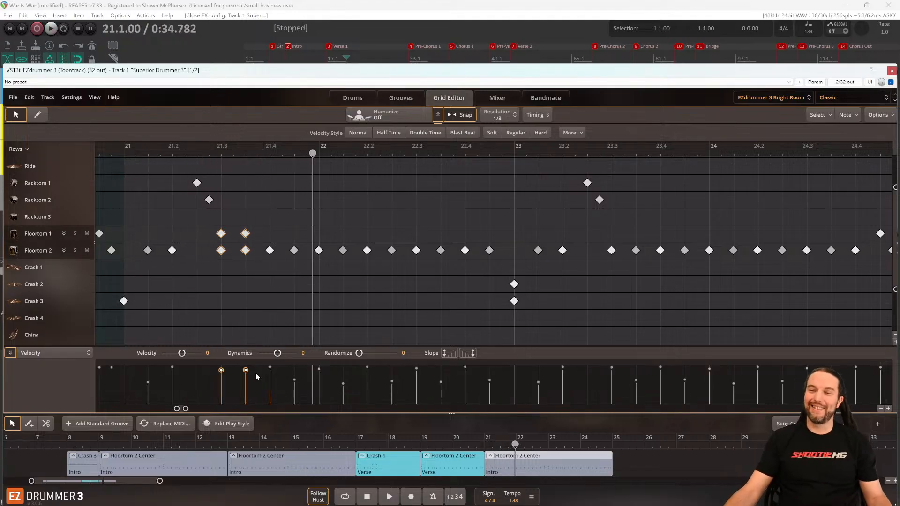
key("space")
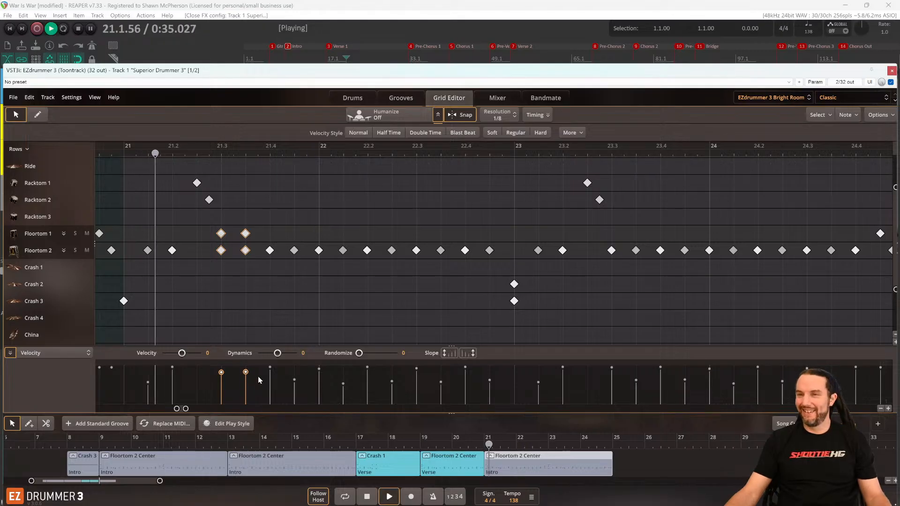
key("space")
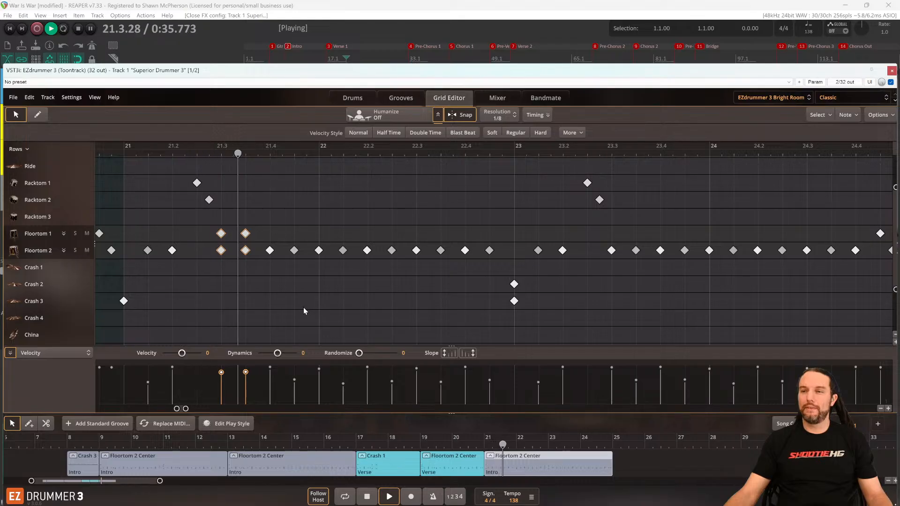
key("space")
Delete the two Floortom 2 notes starting at beat 21.4 and play the groove from bar 21.
scroll(292, 287, "up", 3)
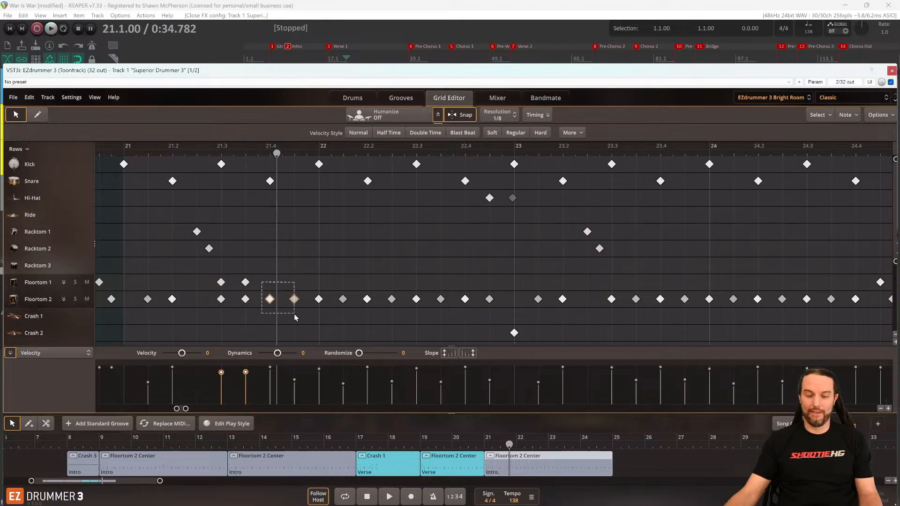
key("Delete")
left_click(37, 115)
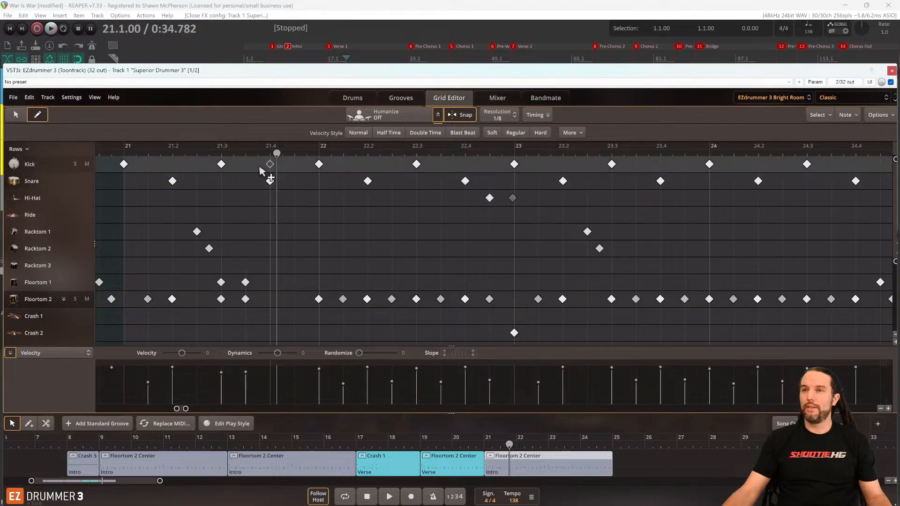
scroll(265, 221, "up", 2)
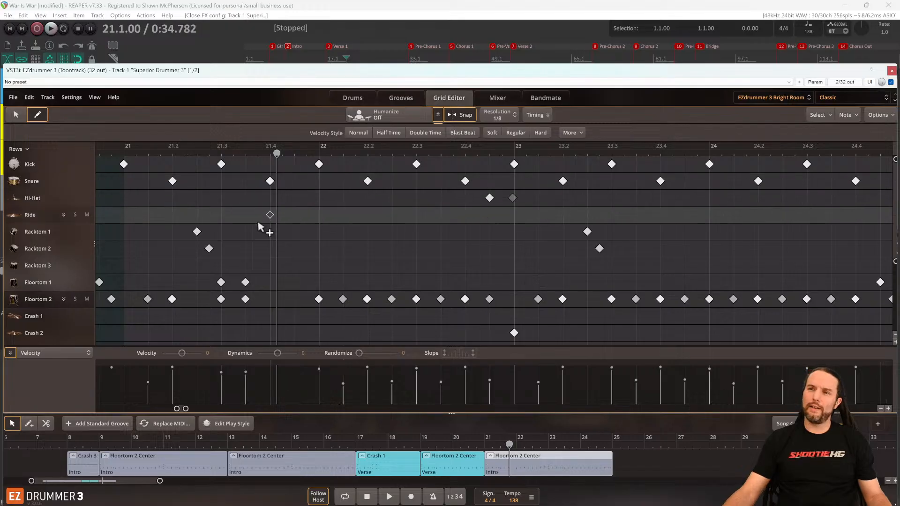
key("space")
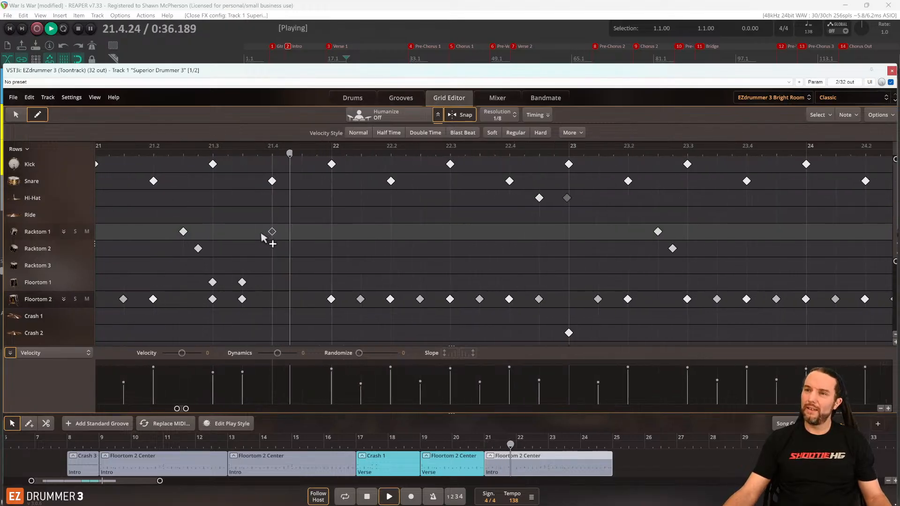
key("space")
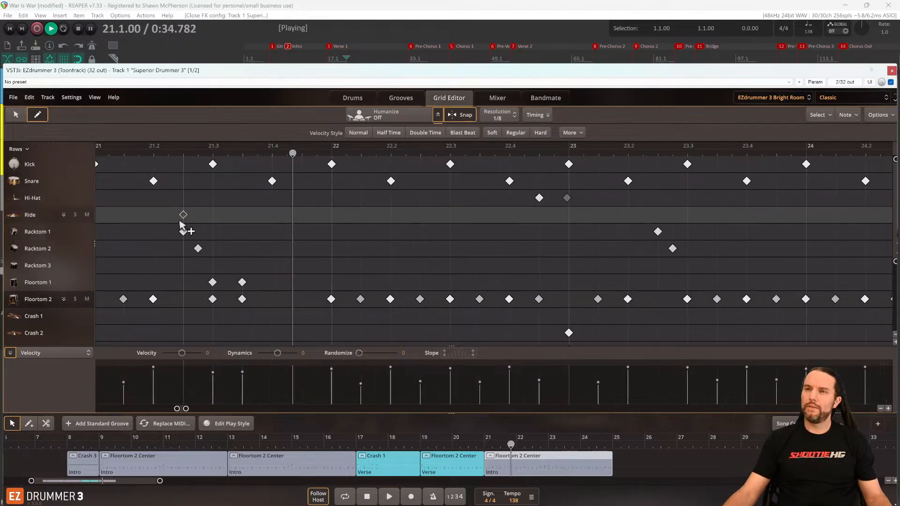
key("space")
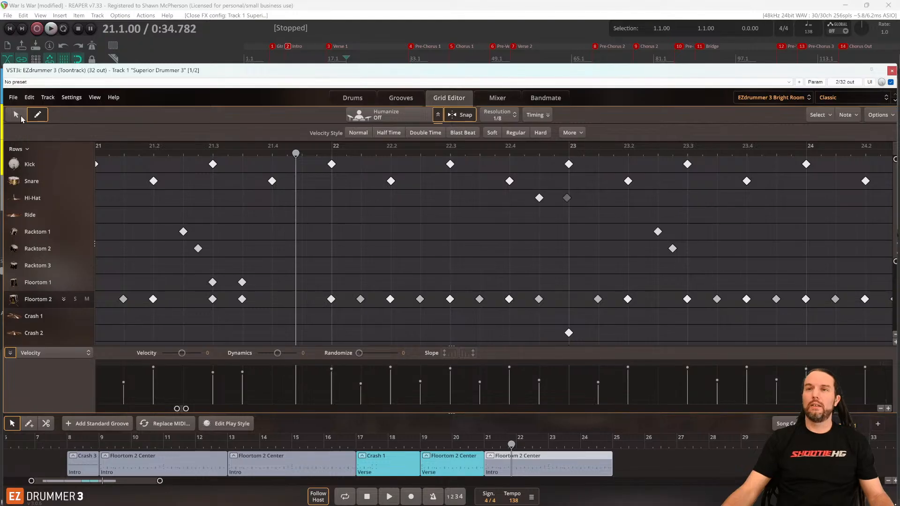
Delete the doubled floor tom hit an eighth note after beat 21.3, move the kick from 21.3 to that position and play the groove.
left_click_drag(260, 267, 238, 326)
key("Delete")
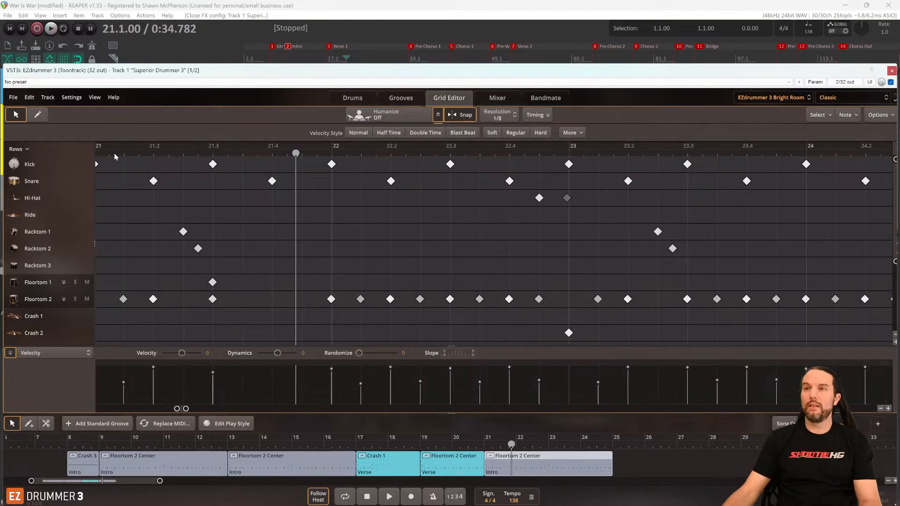
left_click(37, 114)
left_click(242, 164)
left_click(213, 164)
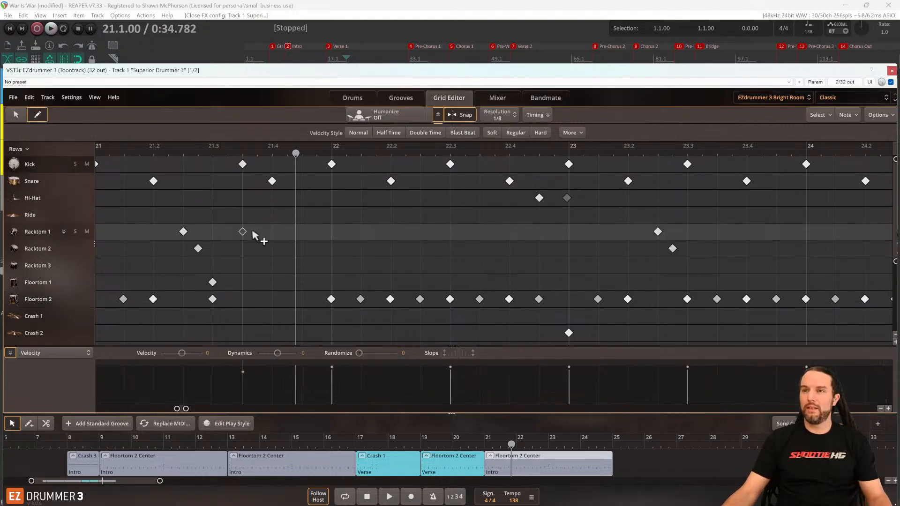
key("space")
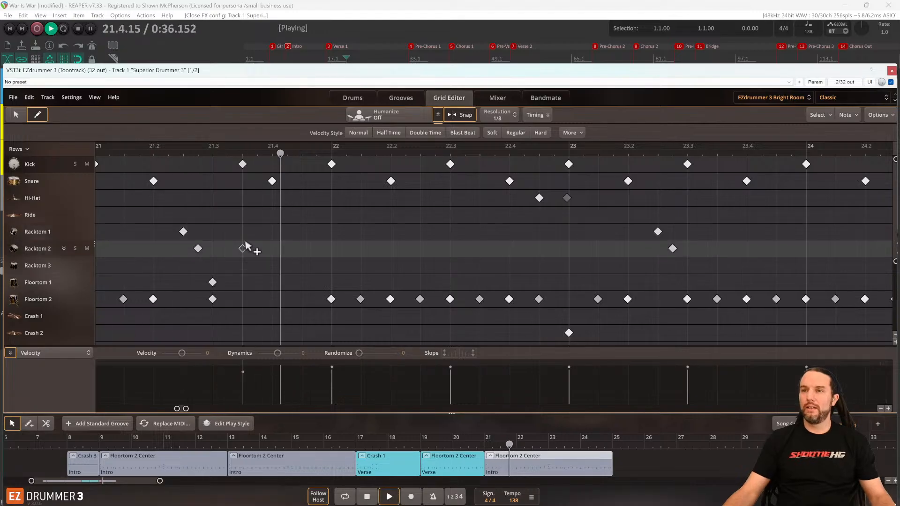
key("space")
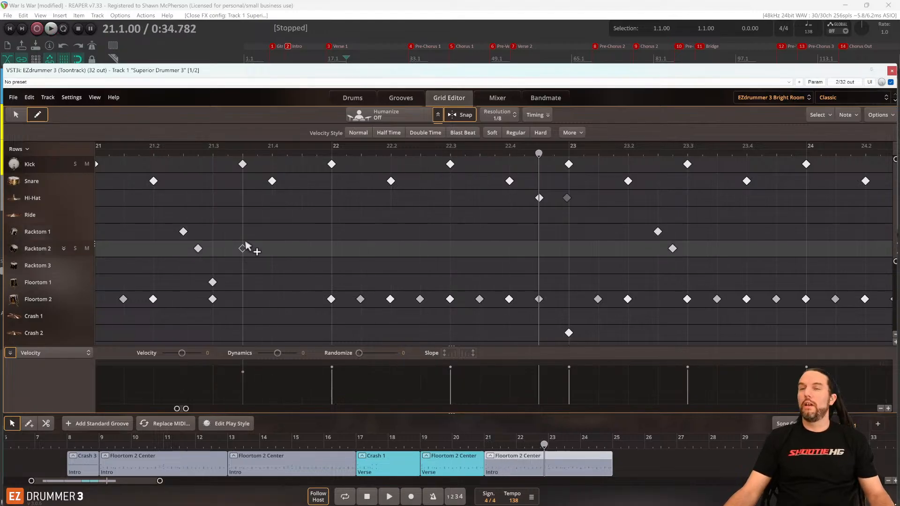
key("space")
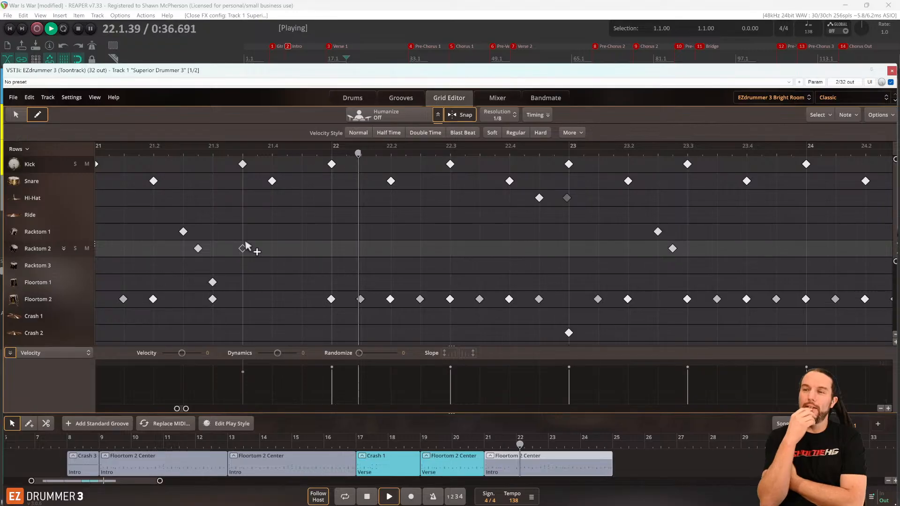
key("space")
Add a kick an eighth note before bar 22 and play the groove from bar 21.
left_click(302, 164)
key("space")
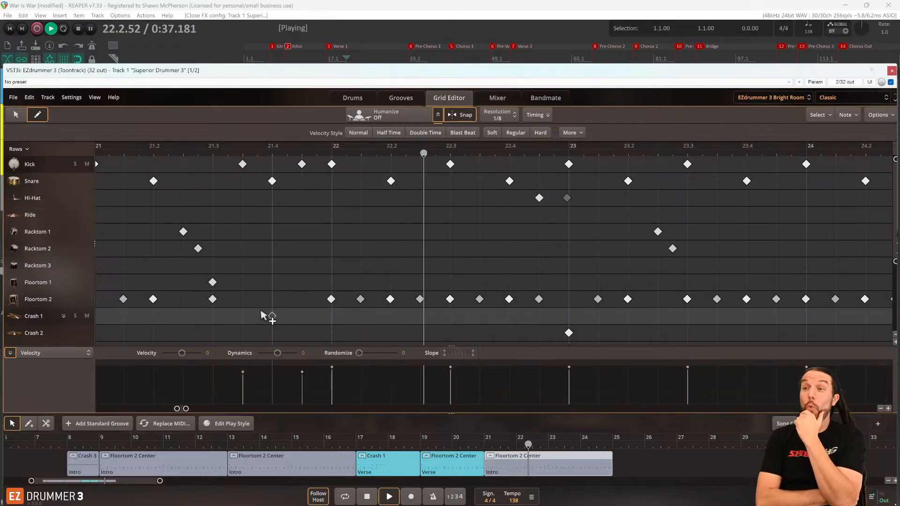
key("space")
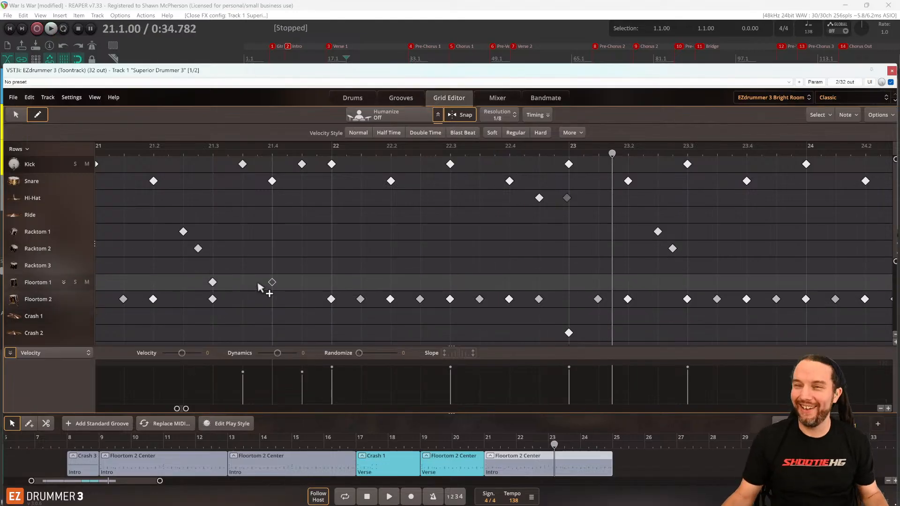
key("space")
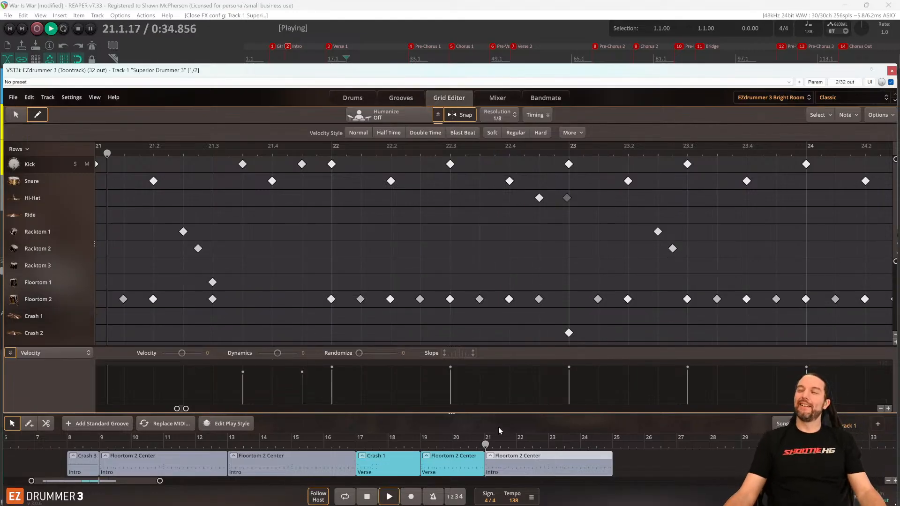
key("space")
Set the playback position to bar 20 and play through the edited groove to judge how it follows the previous one.
double_click(114, 33)
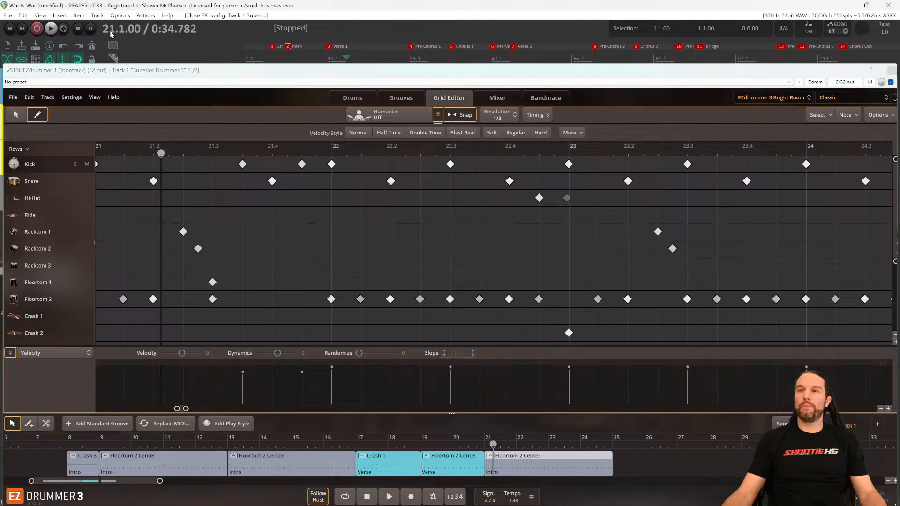
type("20")
key("Return")
key("space")
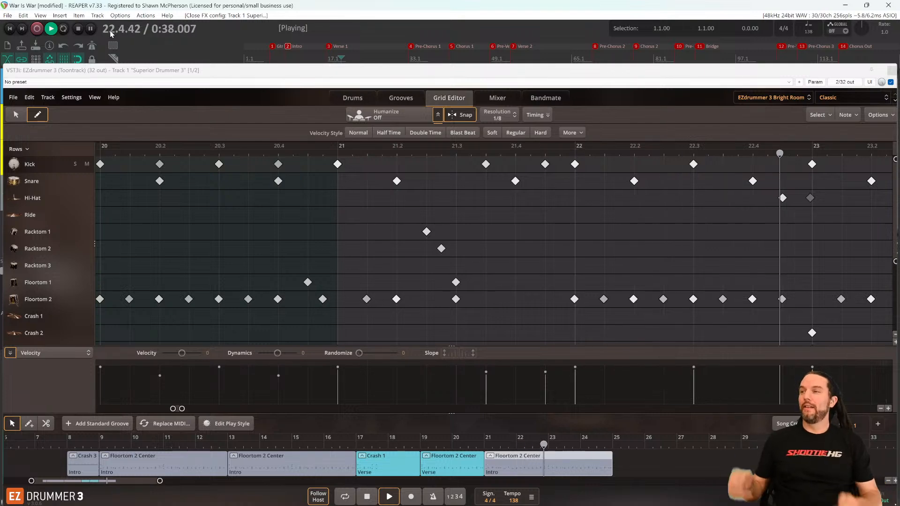
key("space")
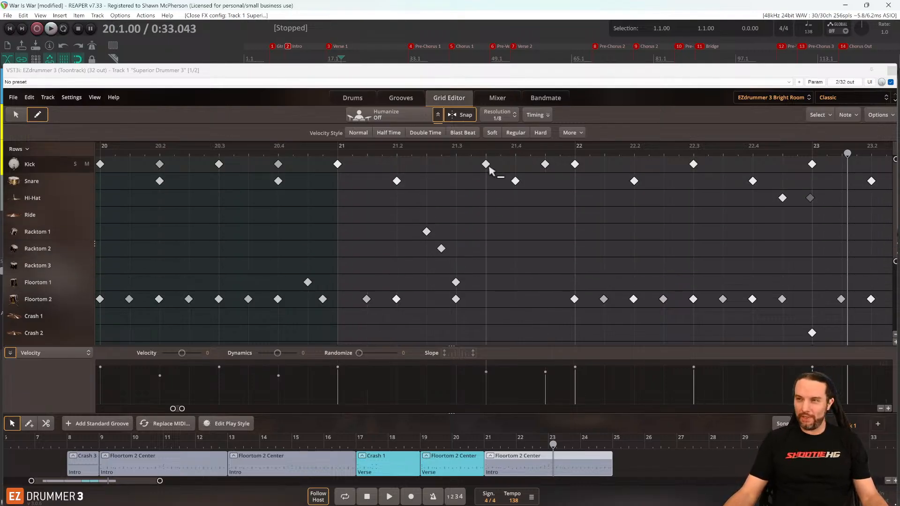
scroll(516, 197, "right", 4)
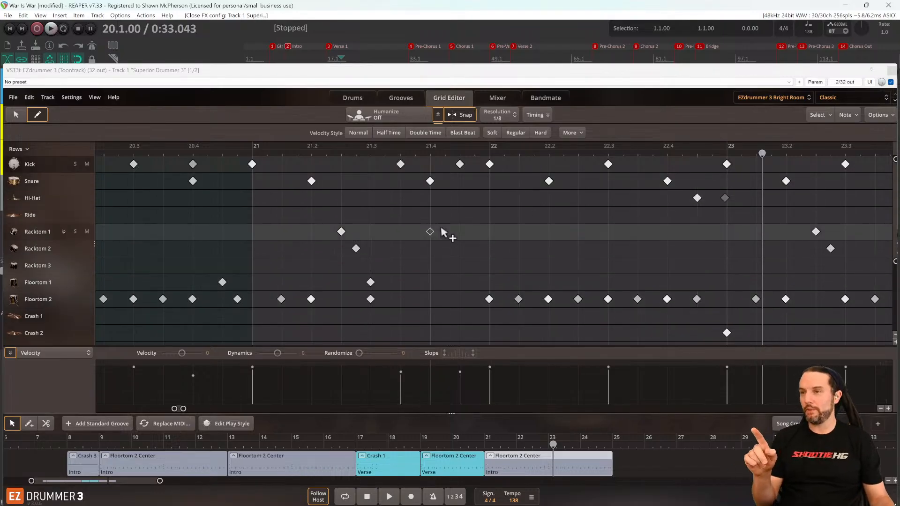
key("space")
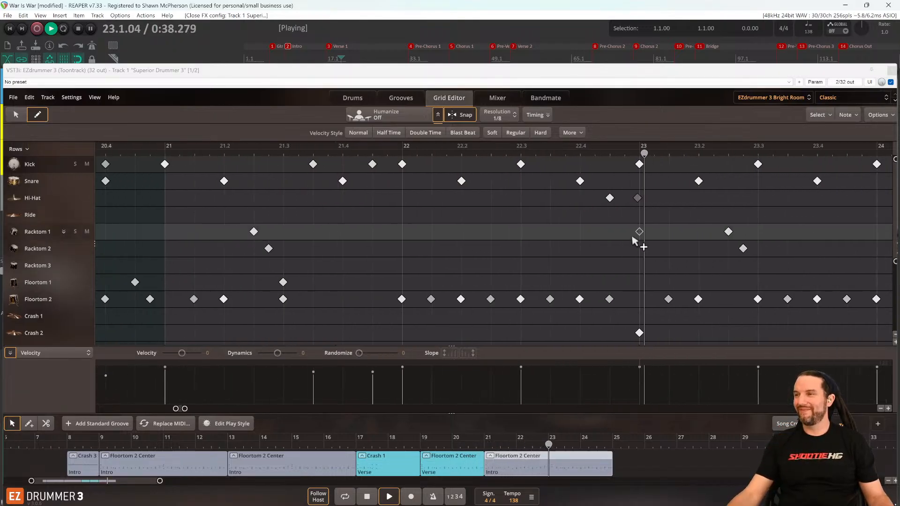
scroll(615, 238, "down", 5)
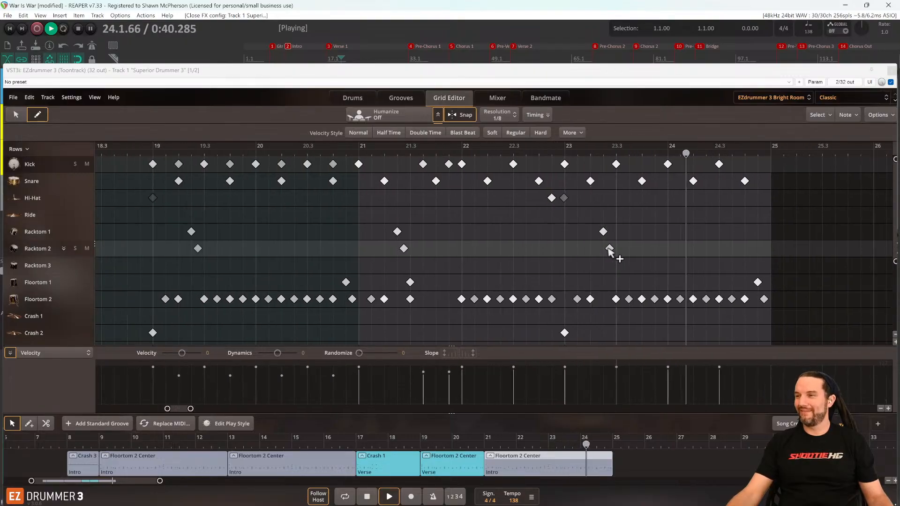
key("space")
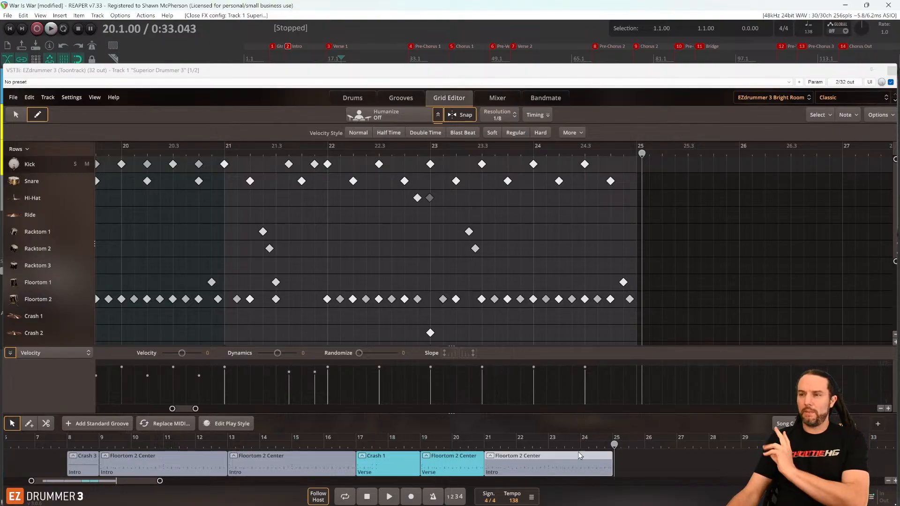
left_click(551, 464)
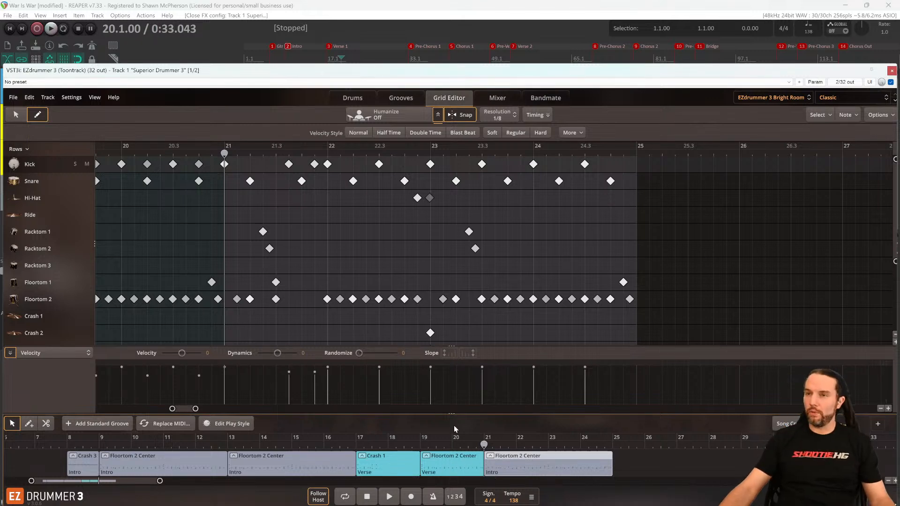
key("space")
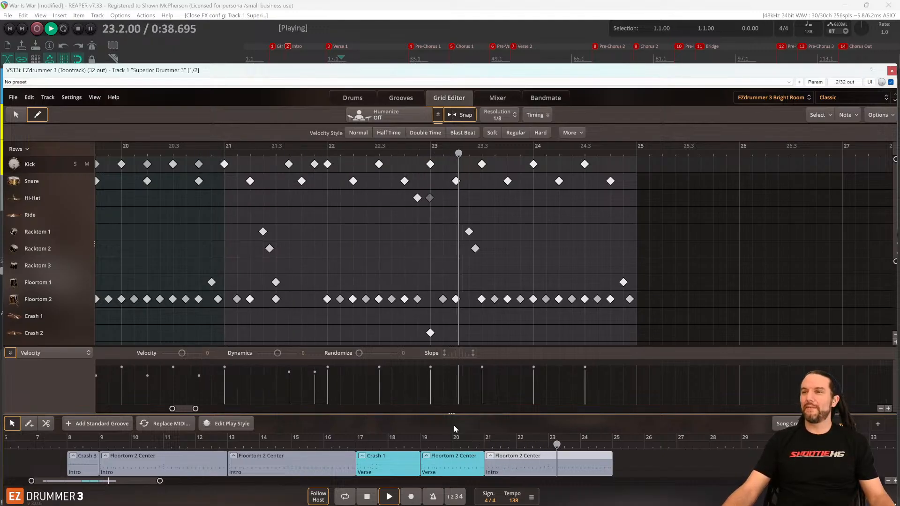
key("space")
key("space")
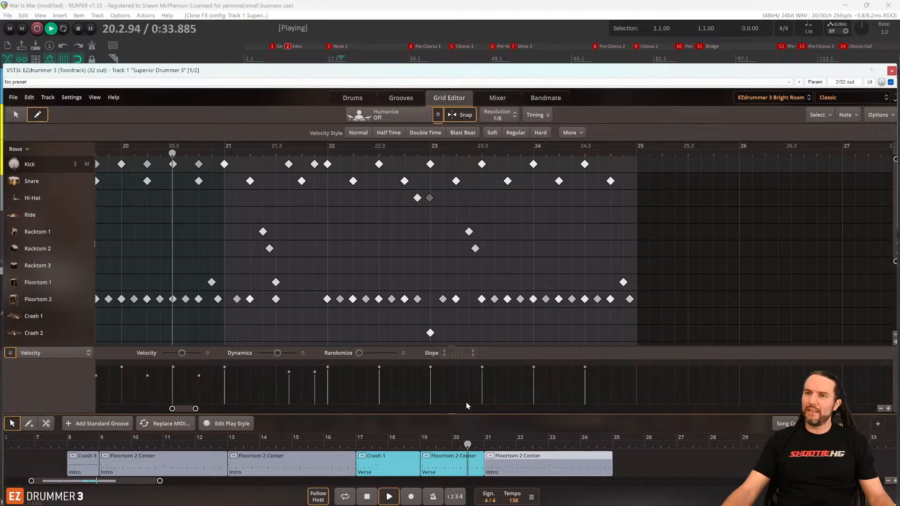
Split the groove at bar 22, copy the one-bar groove from bar 21 onto bar 23 and play the result.
left_click(46, 423)
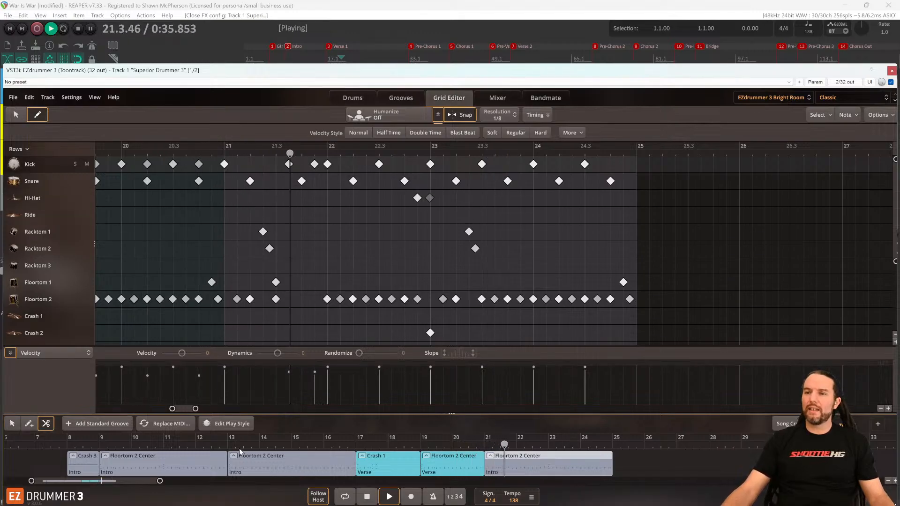
key("space")
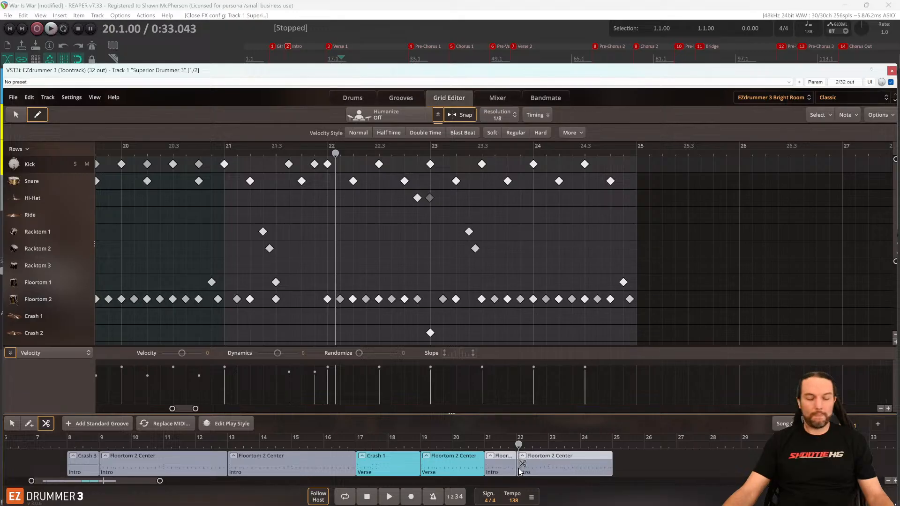
left_click(508, 470)
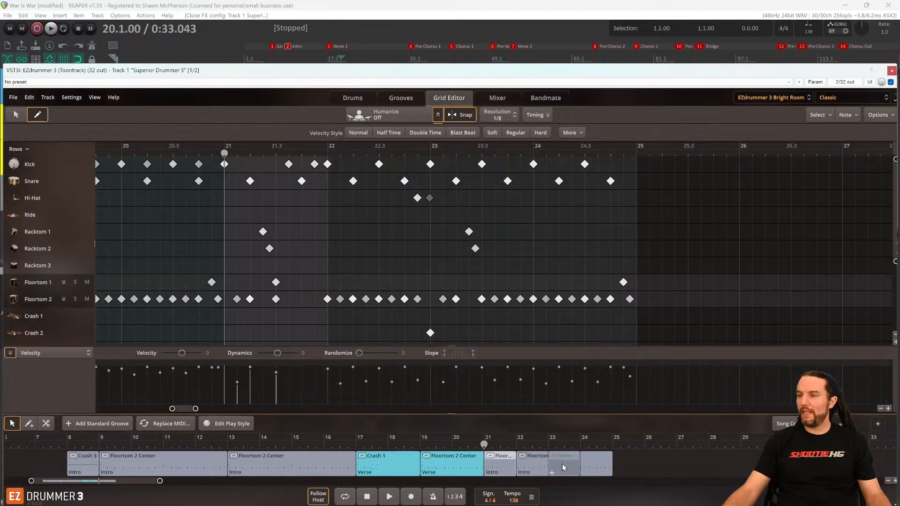
left_click_drag(561, 463, 562, 463)
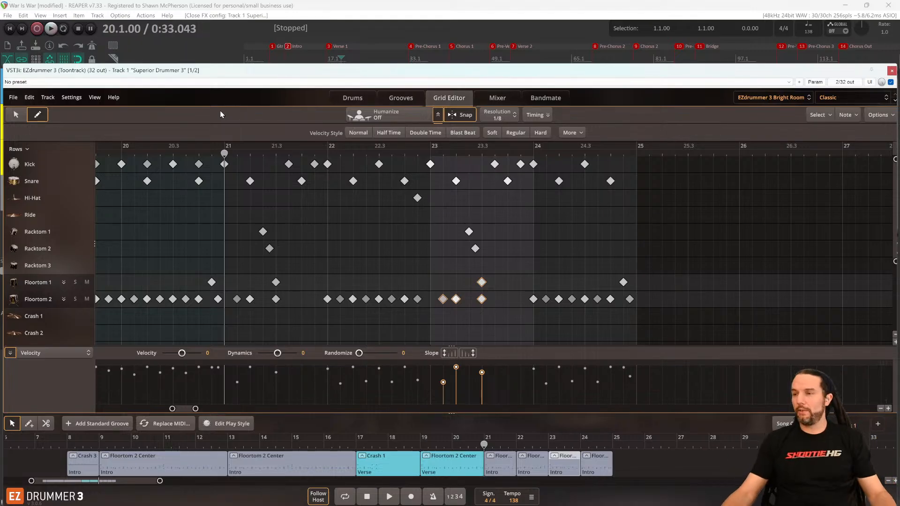
key("space")
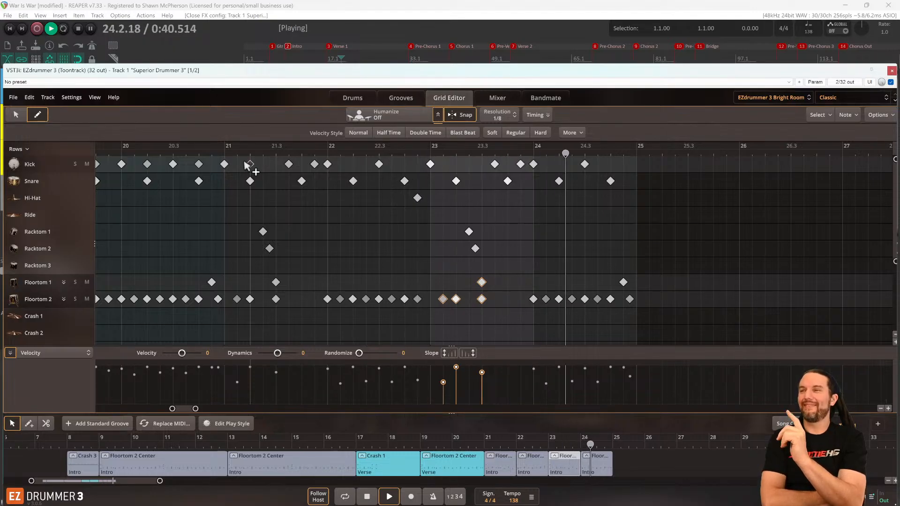
key("space")
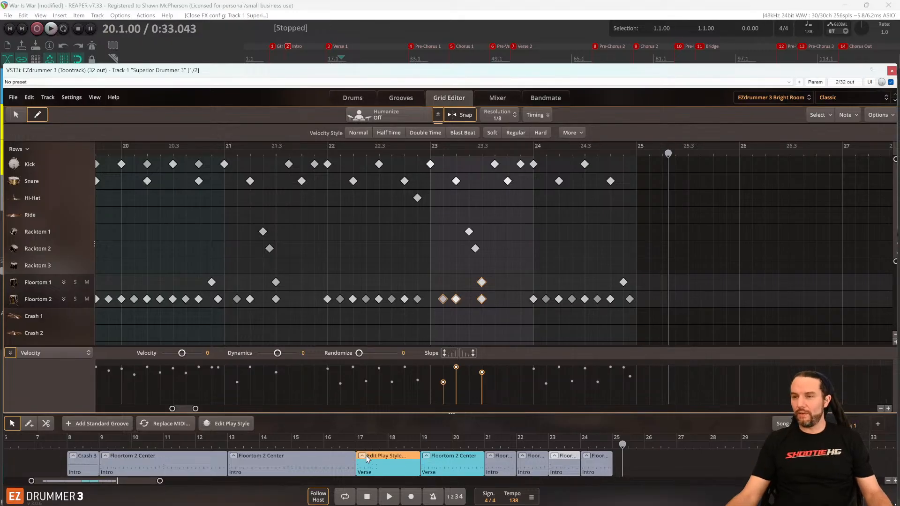
Replace the Verse groove at bars 19 and 20 with copies of the grooves from bars 23 and 24.
left_click(446, 465)
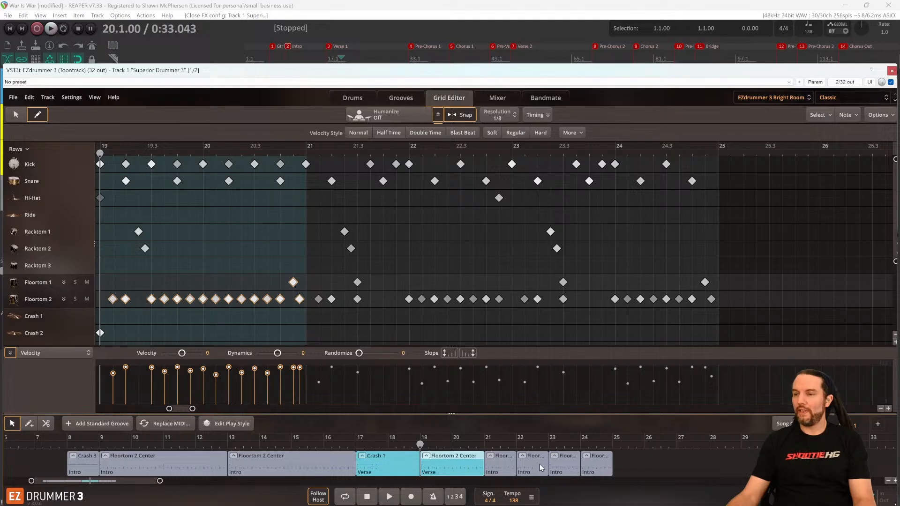
key("Delete")
left_click_drag(619, 475, 540, 470)
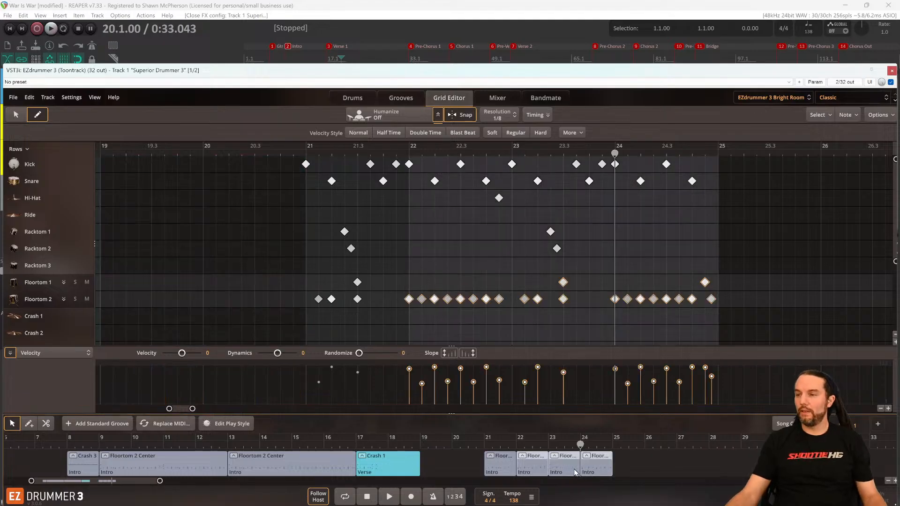
left_click_drag(646, 455, 435, 469)
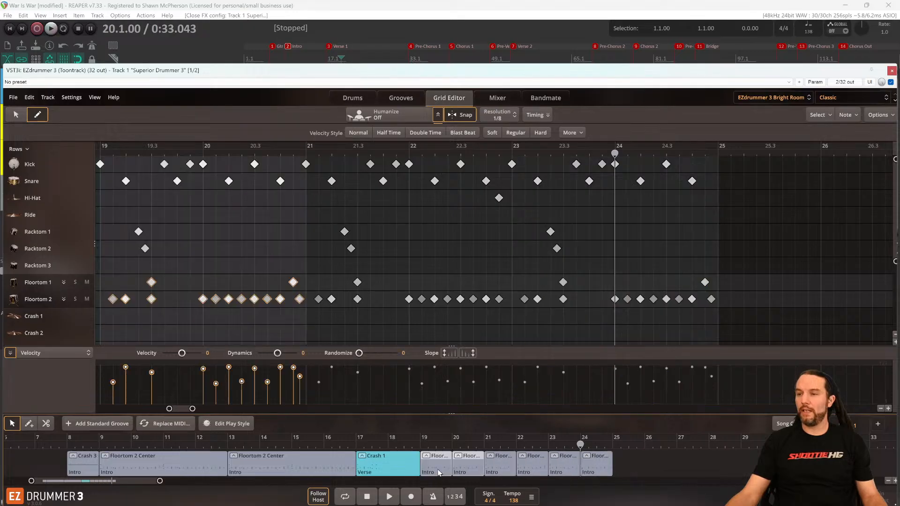
Assign the Verse song part to all the grooves from bar 19 through bar 24.
right_click(378, 465)
left_click_drag(635, 466, 436, 468)
right_click(437, 472)
mouse_move(473, 404)
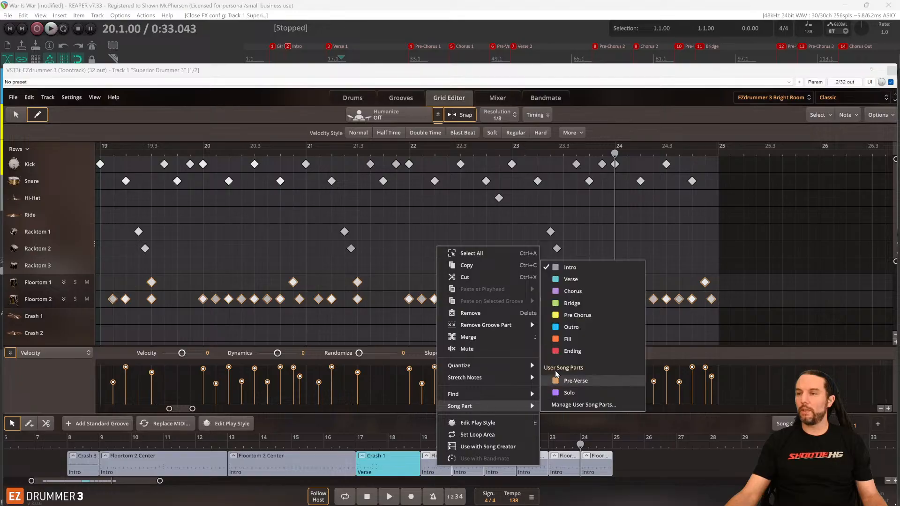
left_click(570, 281)
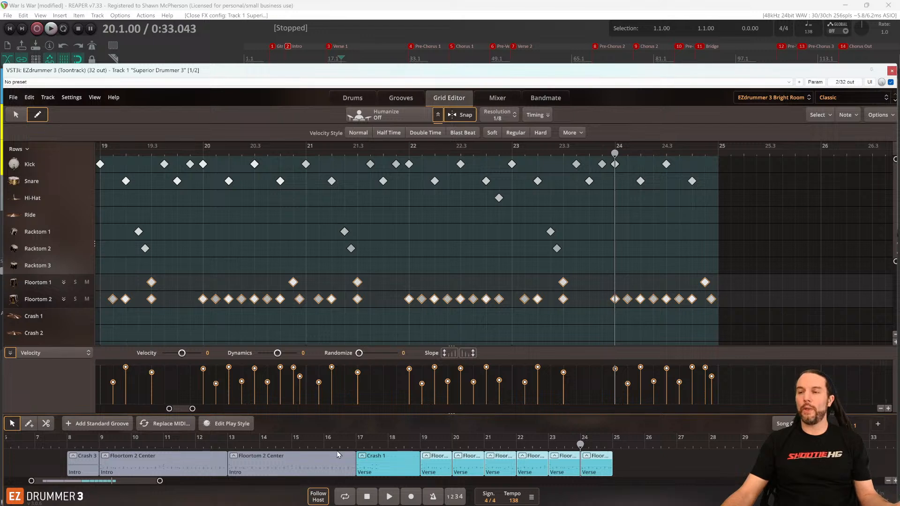
Set the playback position to bar 16, play the whole verse and look over its notes from bar 15 to bar 25.
left_click(111, 32)
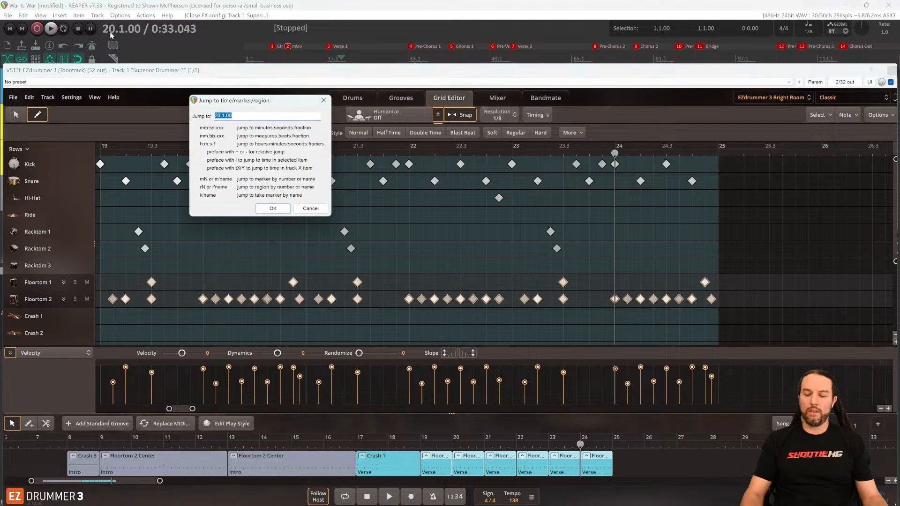
type("16")
key("Return")
key("space")
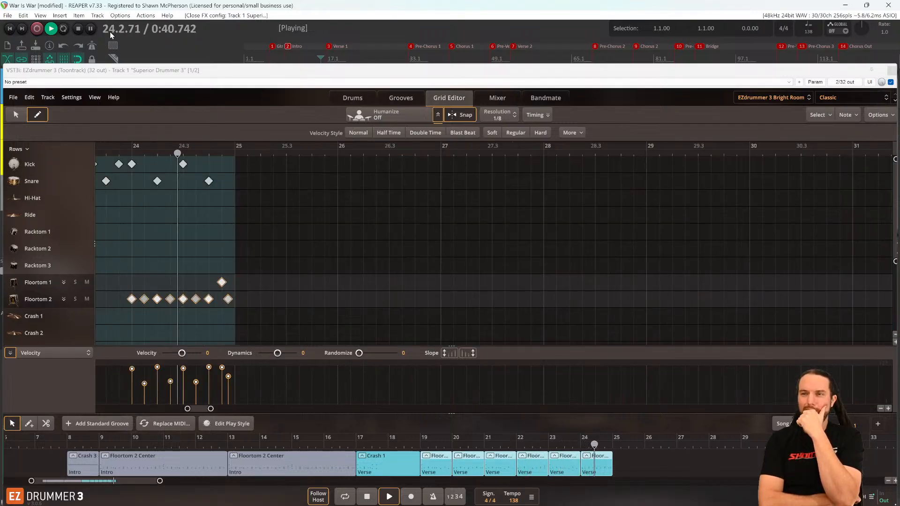
key("space")
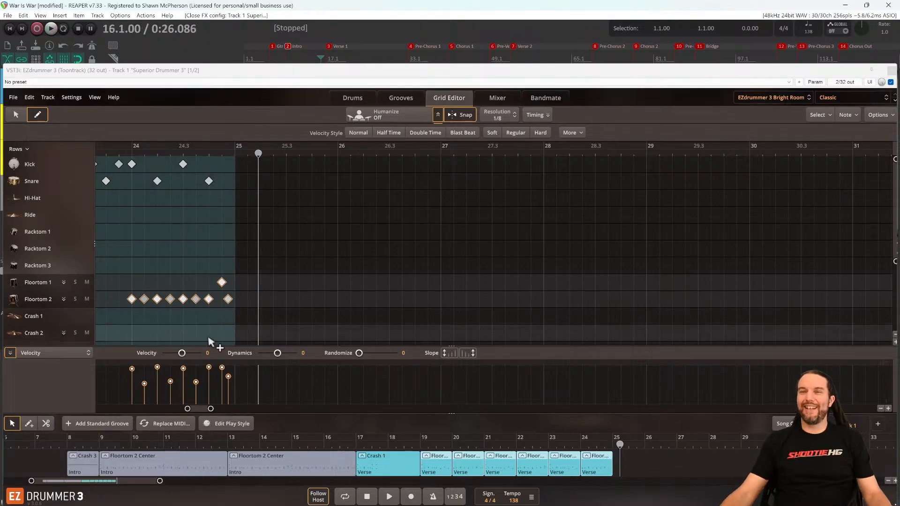
scroll(257, 295, "left", 8)
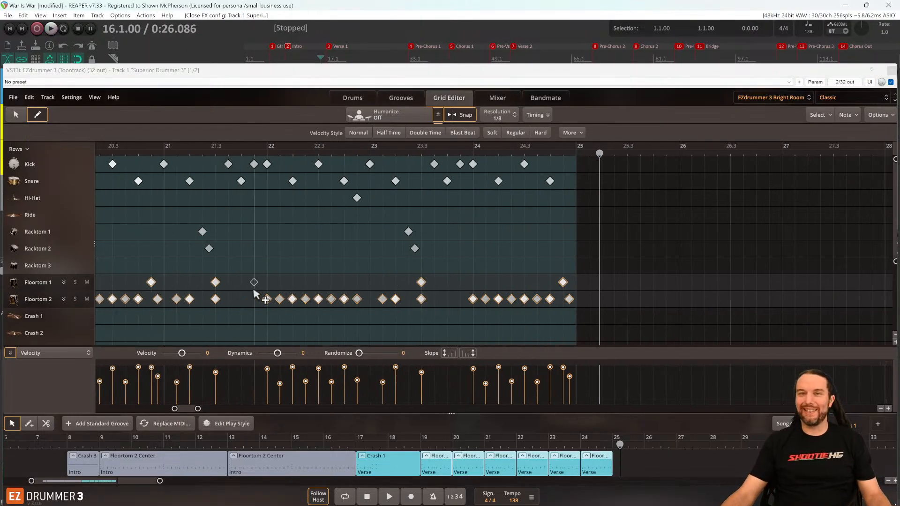
scroll(255, 295, "left", 3)
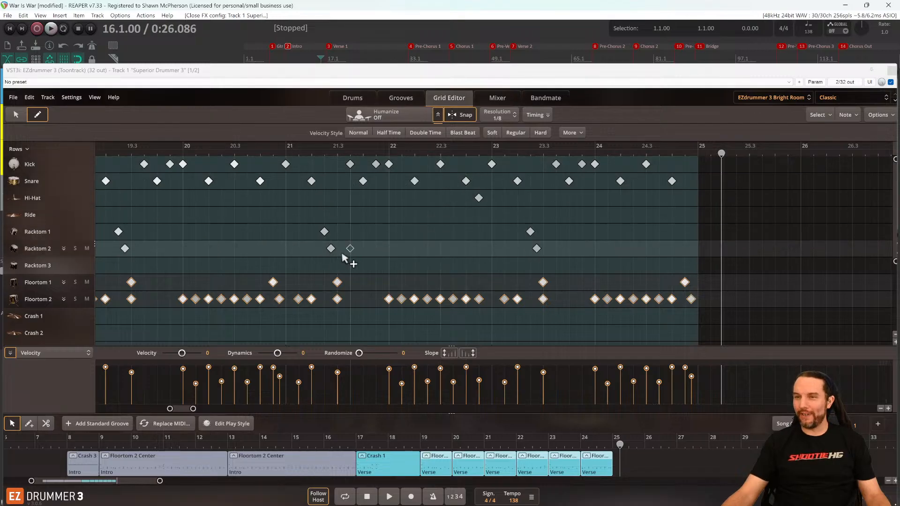
scroll(499, 264, "down", 5)
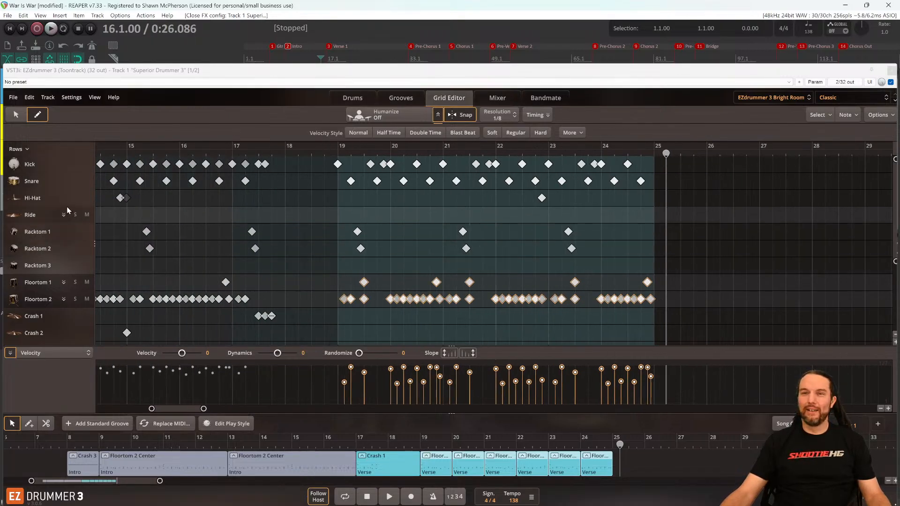
Play the verse from bar 16 and move the hi-hat note from the end of bar 22 to the end of bar 21.
left_click(65, 199)
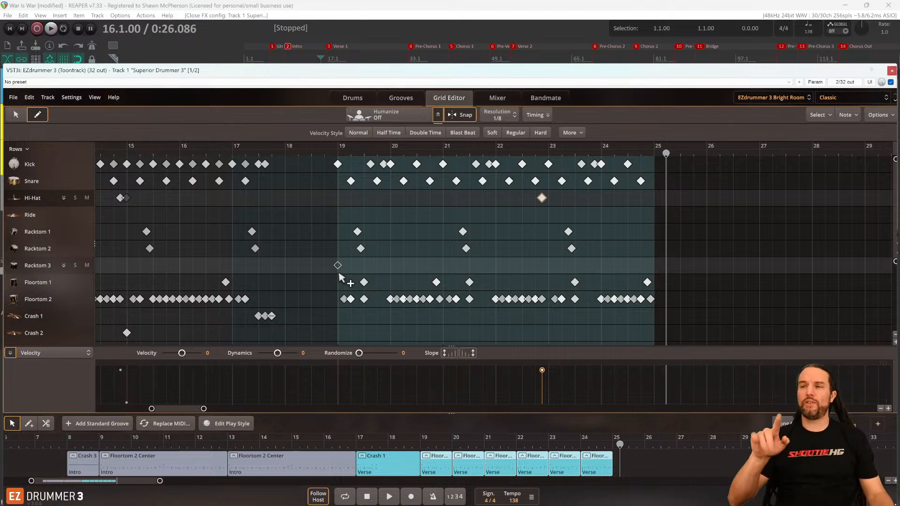
key("space")
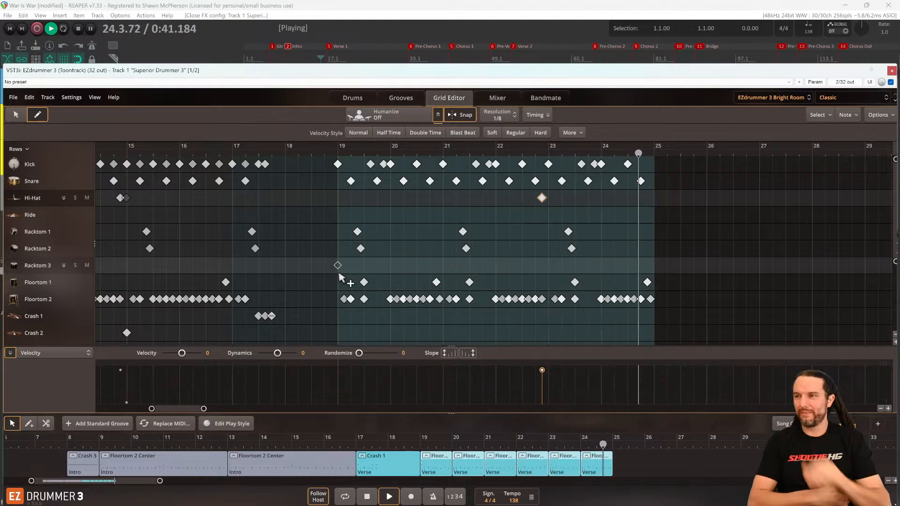
key("space")
scroll(535, 237, "up", 5)
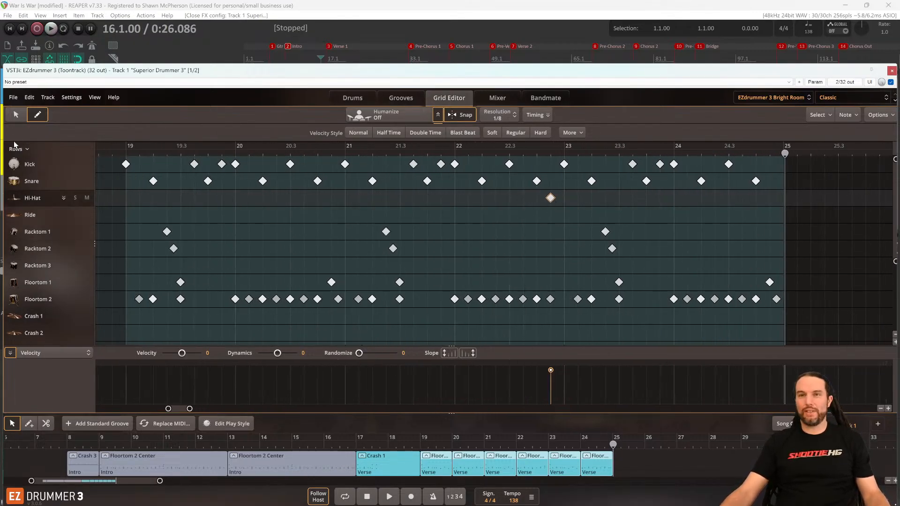
left_click(15, 115)
left_click(551, 198)
left_click_drag(553, 199, 439, 201)
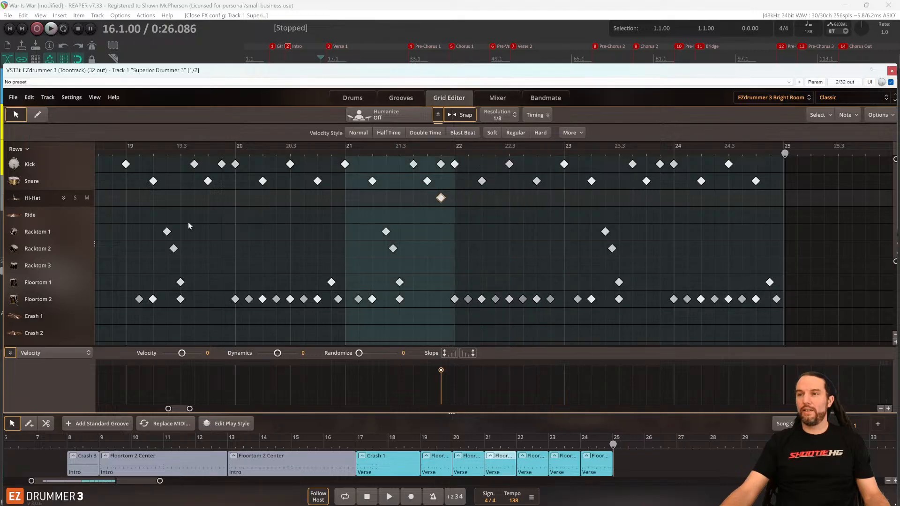
Show the individual hi-hat articulations, turn Snap off and add a Pedal Closed note just before bar 22.
left_click(64, 198)
scroll(577, 243, "down", 10)
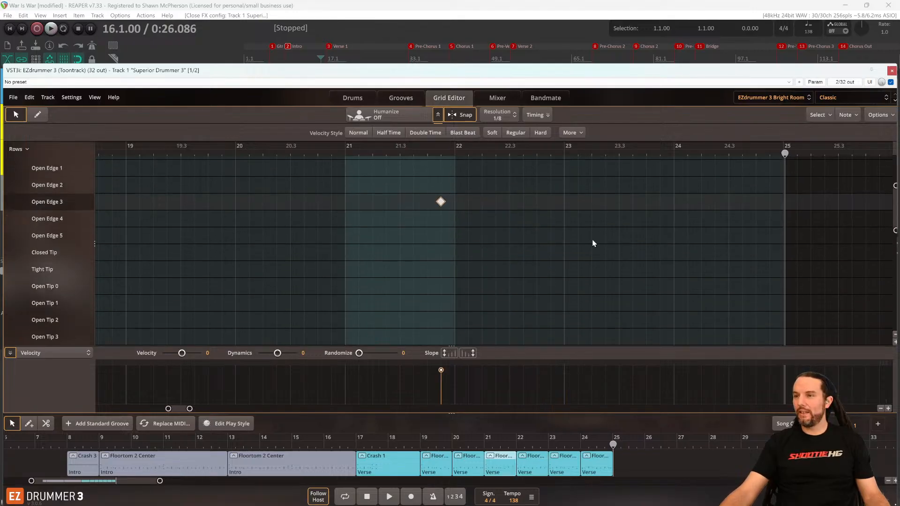
scroll(576, 246, "up", 10)
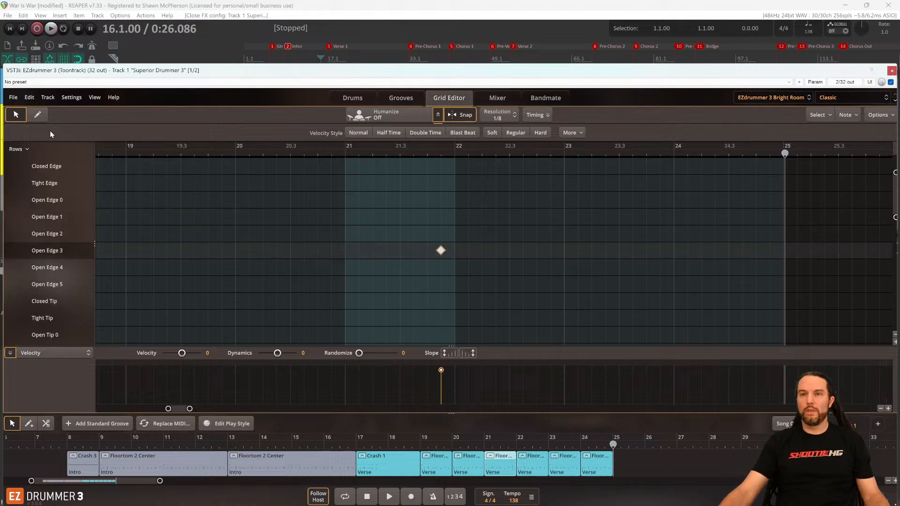
left_click(37, 114)
left_click(461, 114)
scroll(428, 279, "down", 1)
scroll(428, 279, "down", 7)
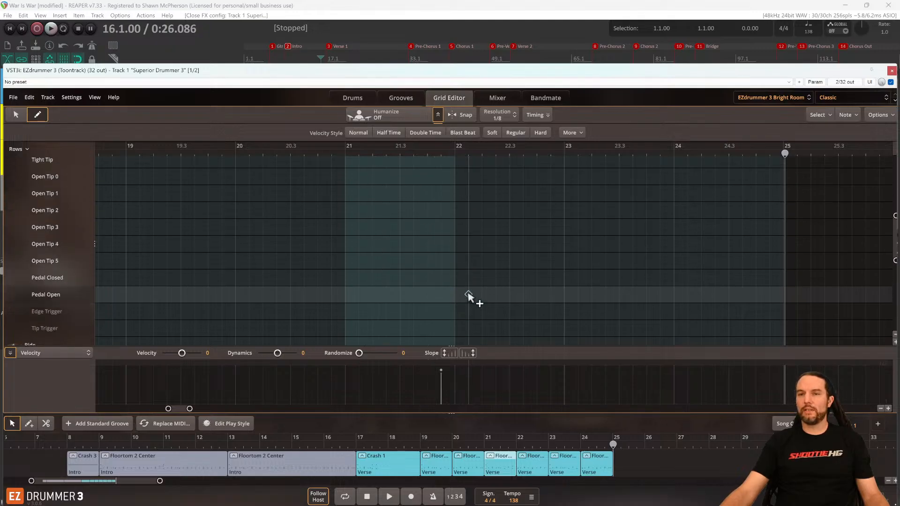
scroll(438, 300, "down", 1)
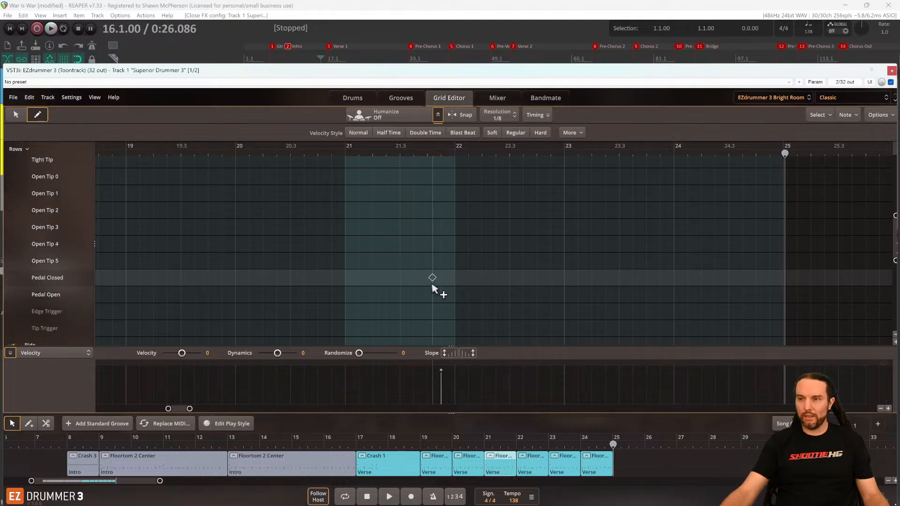
left_click(452, 280)
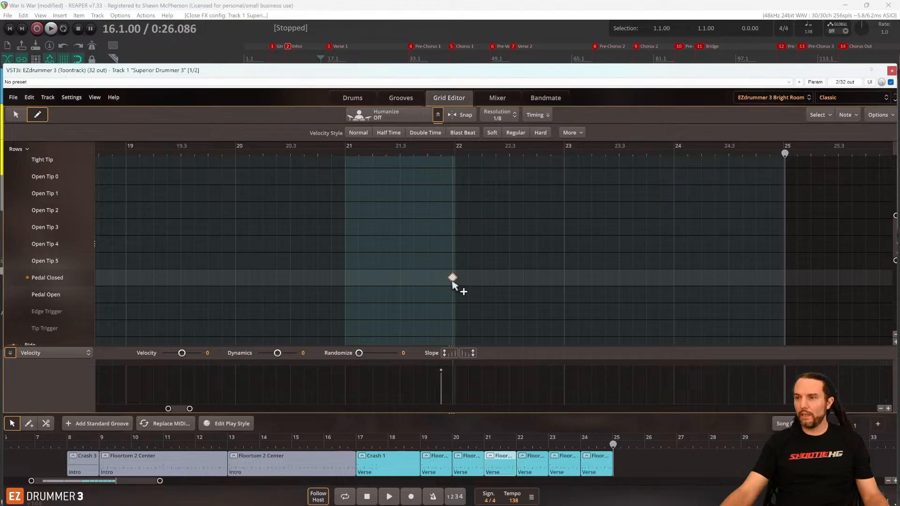
Lower the Pedal Closed note's velocity to nearly the minimum and play the result from bar 21.
left_click_drag(455, 372, 453, 401)
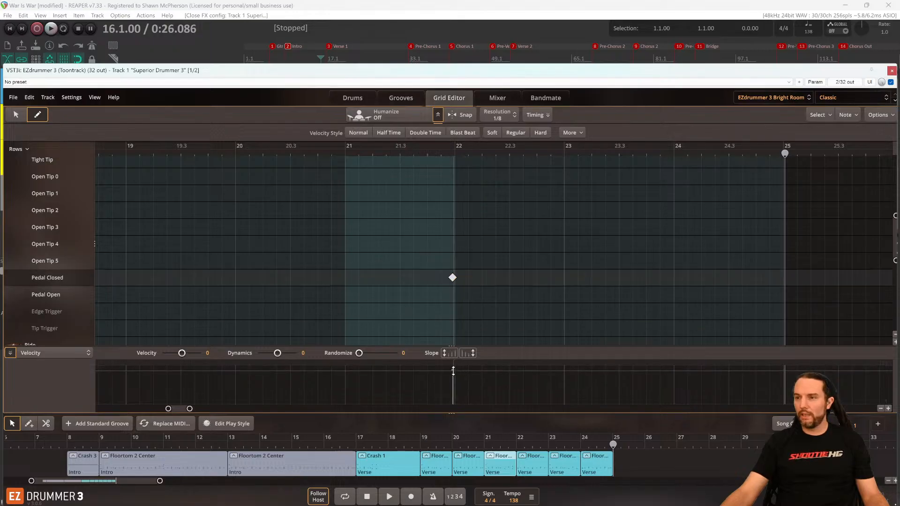
left_click(347, 151)
key("space")
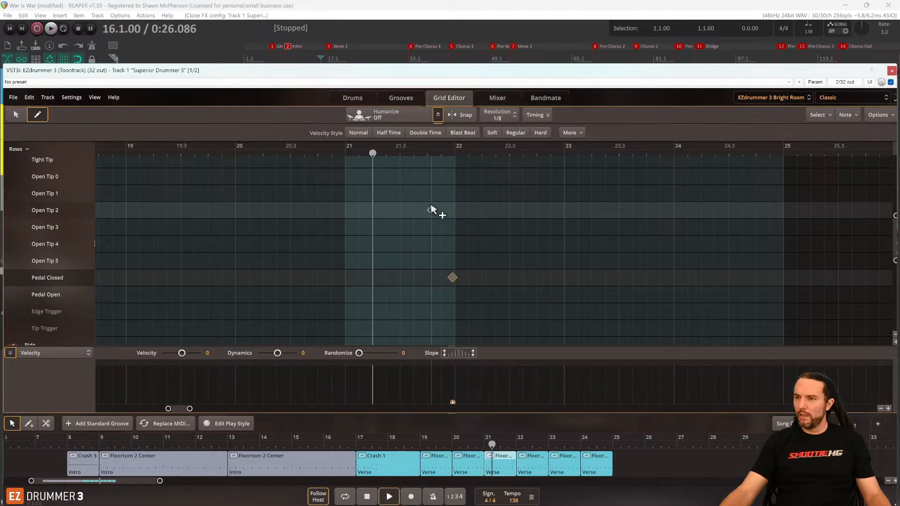
key("space")
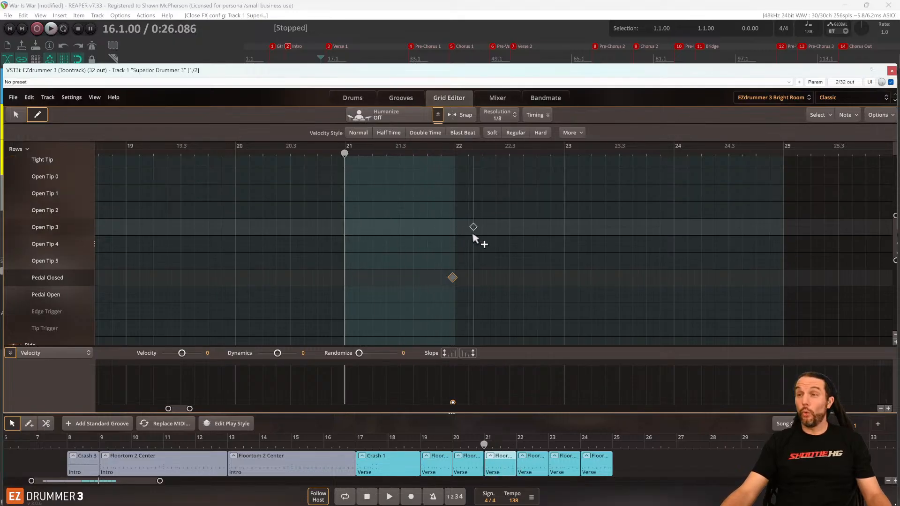
Play the verse from bar 16 to its end, collapse the hi-hat articulation rows and save the project.
key("space")
scroll(427, 287, "up", 6)
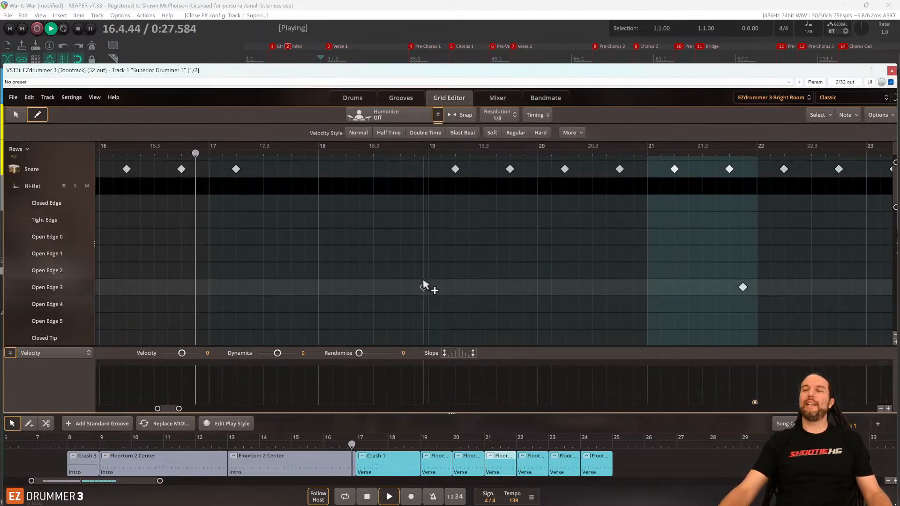
left_click(437, 115)
left_click(437, 115)
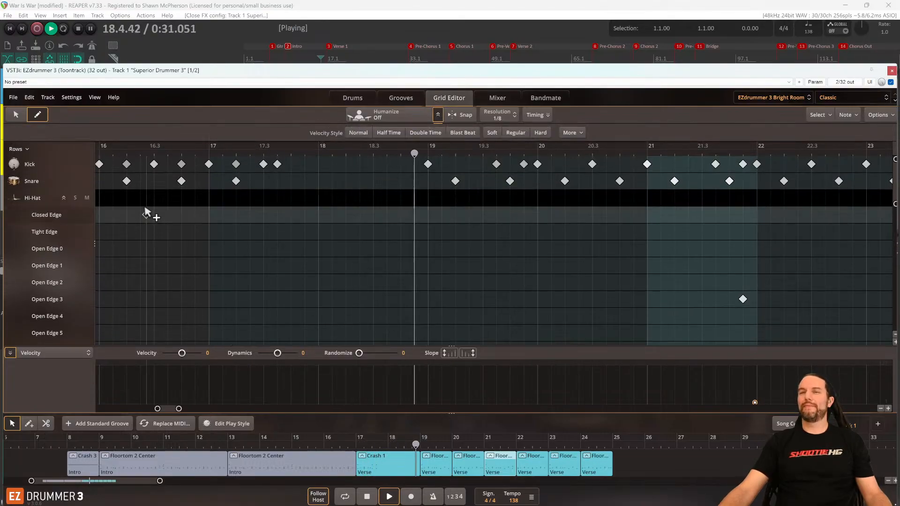
left_click(68, 198)
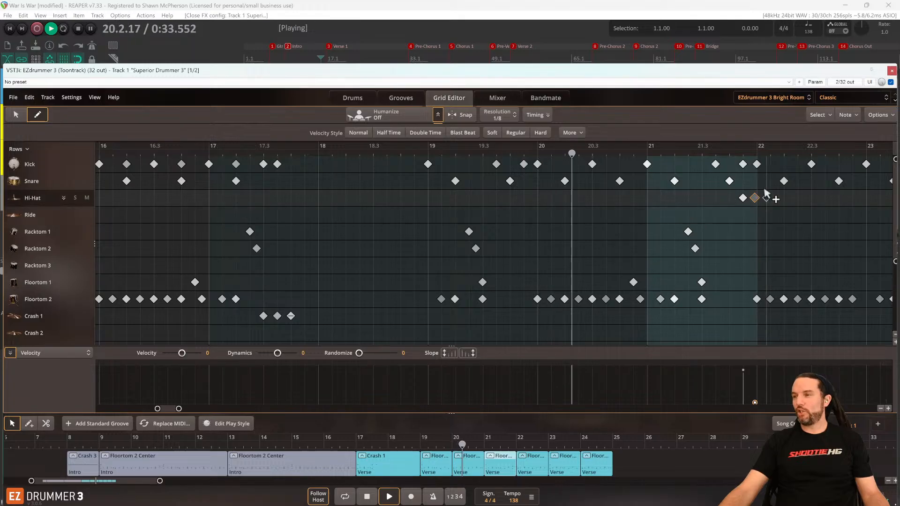
scroll(630, 253, "right", 3)
scroll(558, 271, "down", 3)
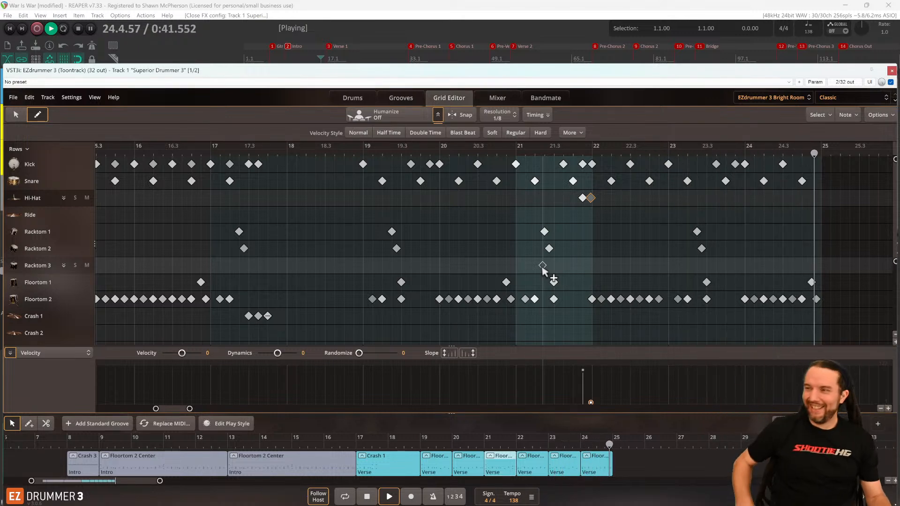
key("space")
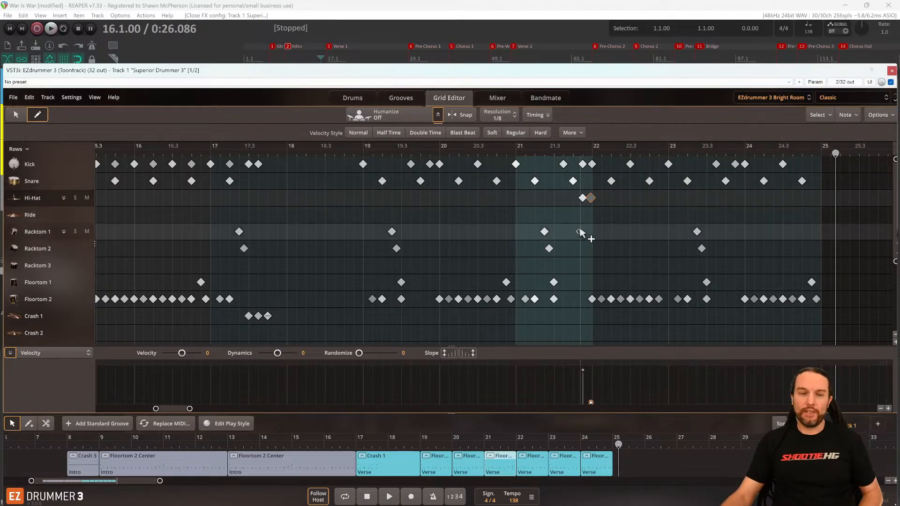
key("ctrl+s")
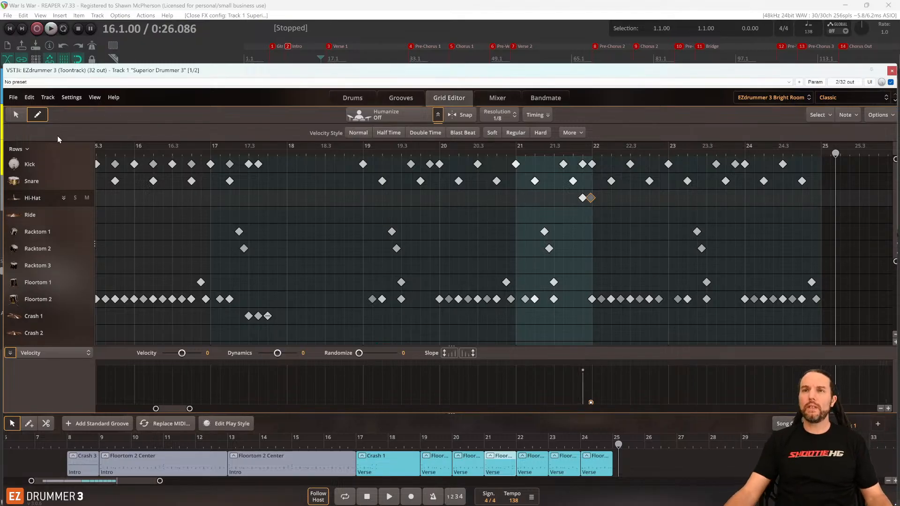
Deselect the hi-hat note, set the host playback position to bar 24 and play on past the end of the verse grooves.
left_click(612, 223)
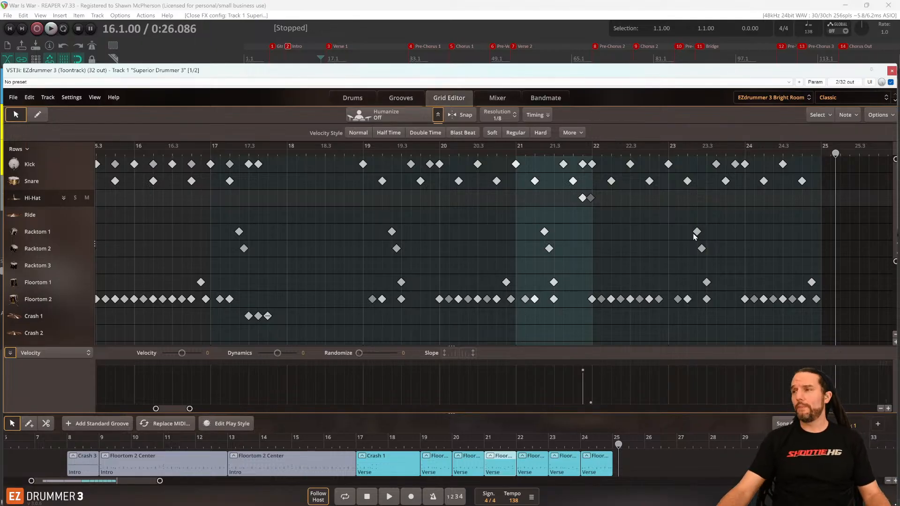
scroll(664, 228, "right", 10)
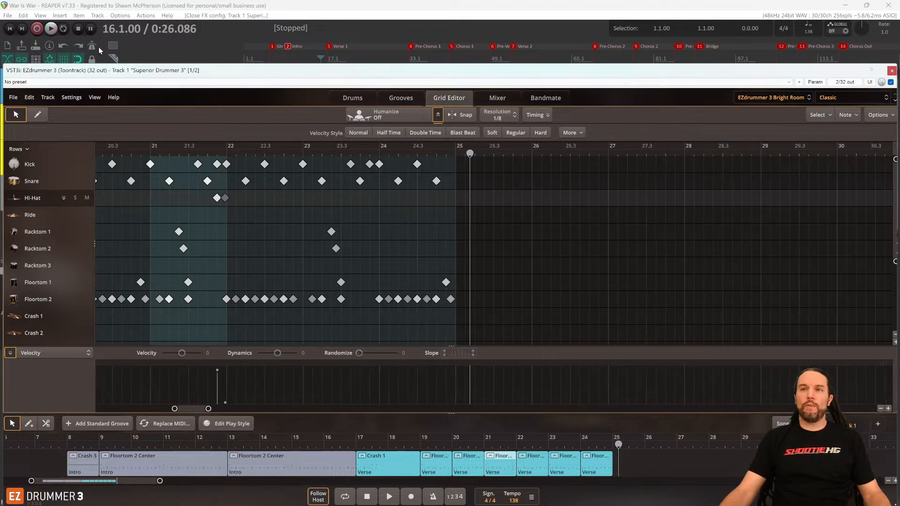
key("ctrl+j")
type("24")
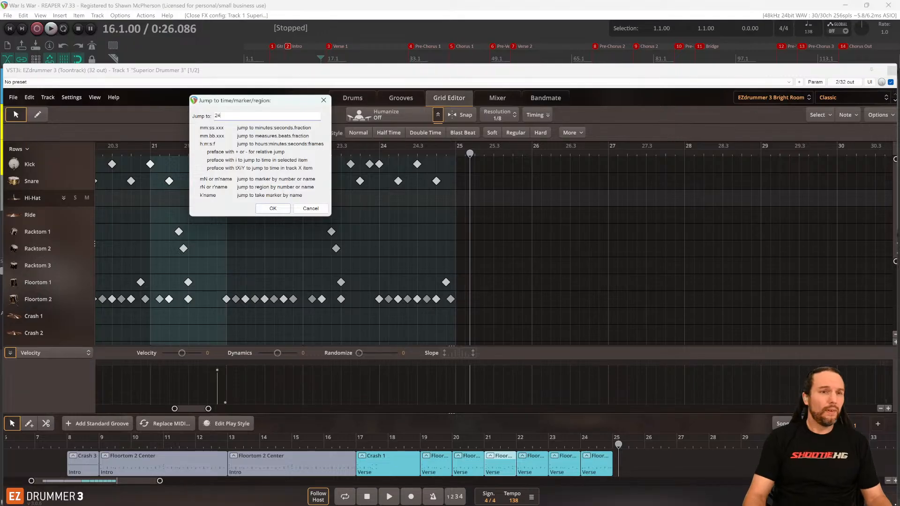
key("Return")
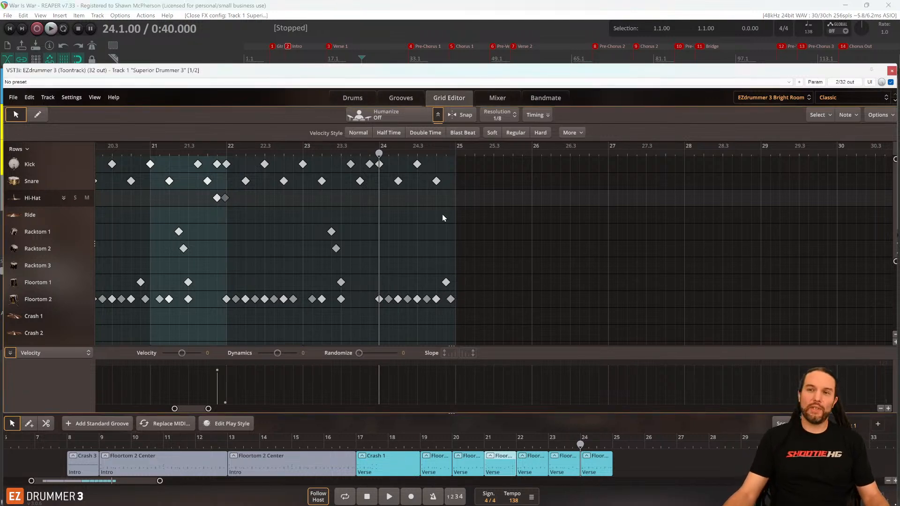
key("space")
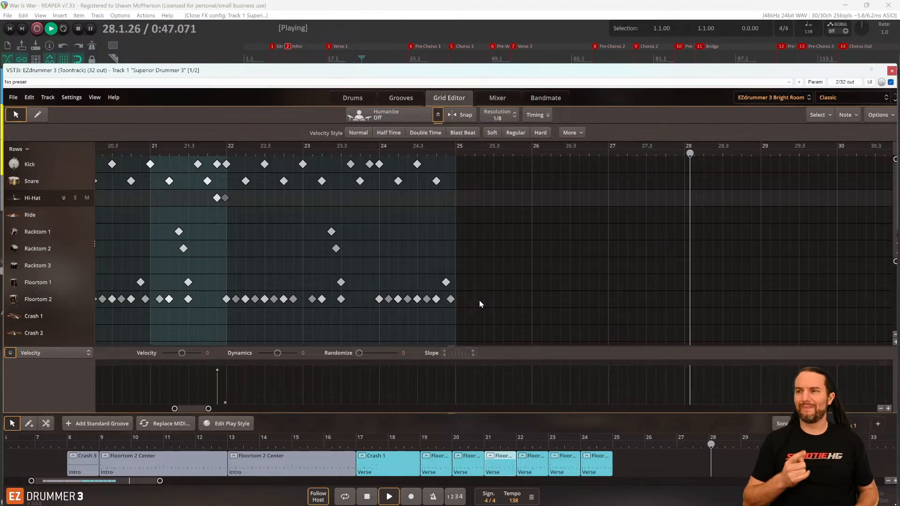
key("space")
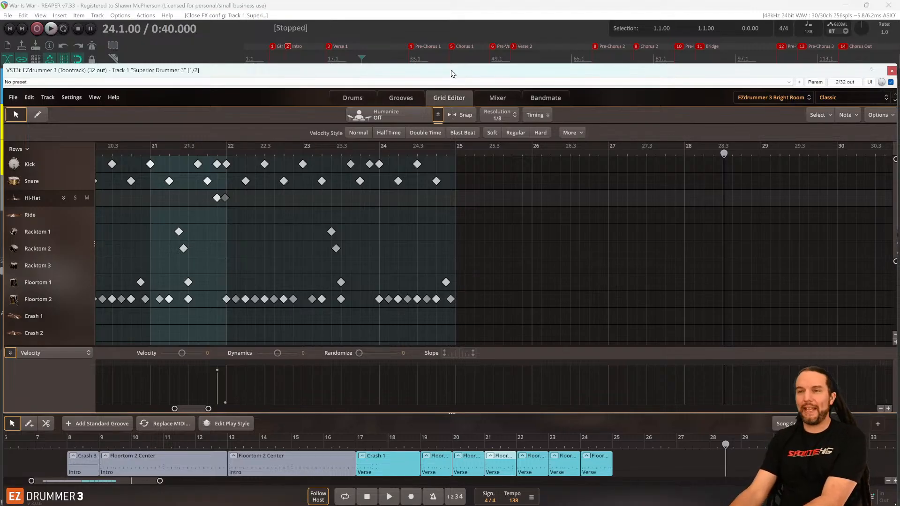
Select and deselect the two hi-hat notes before bar 22, and play the transition from bar 24 again.
left_click_drag(206, 195, 253, 220)
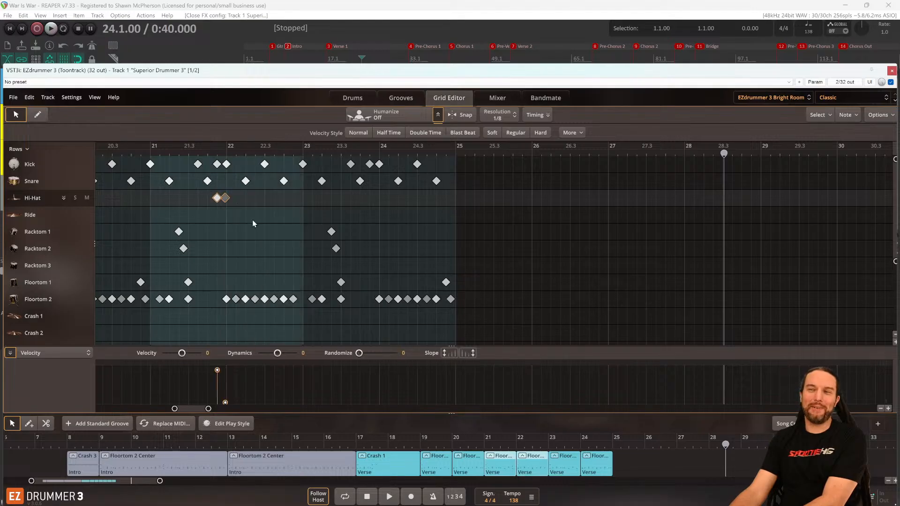
left_click(254, 216)
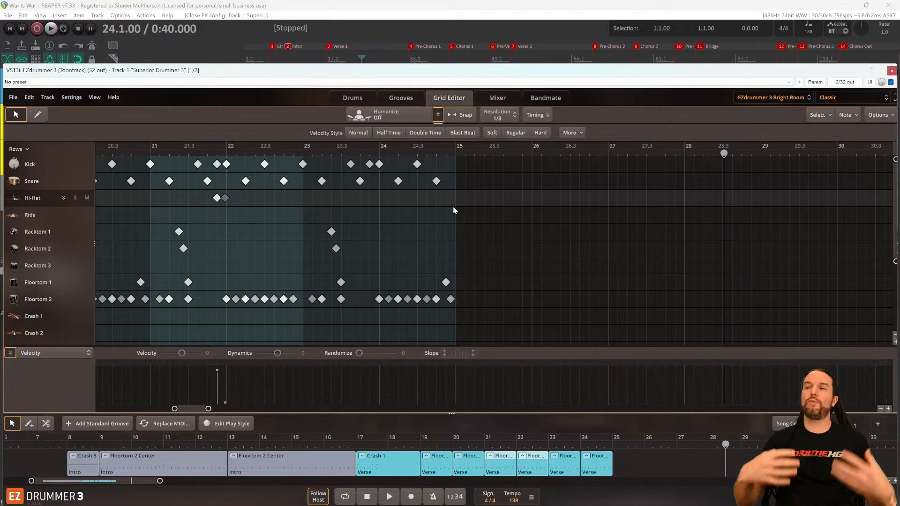
key("space")
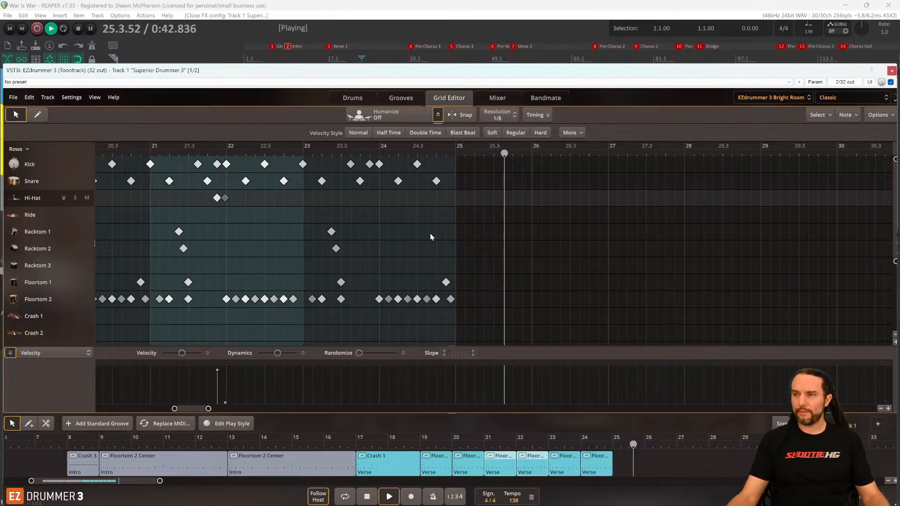
key("space")
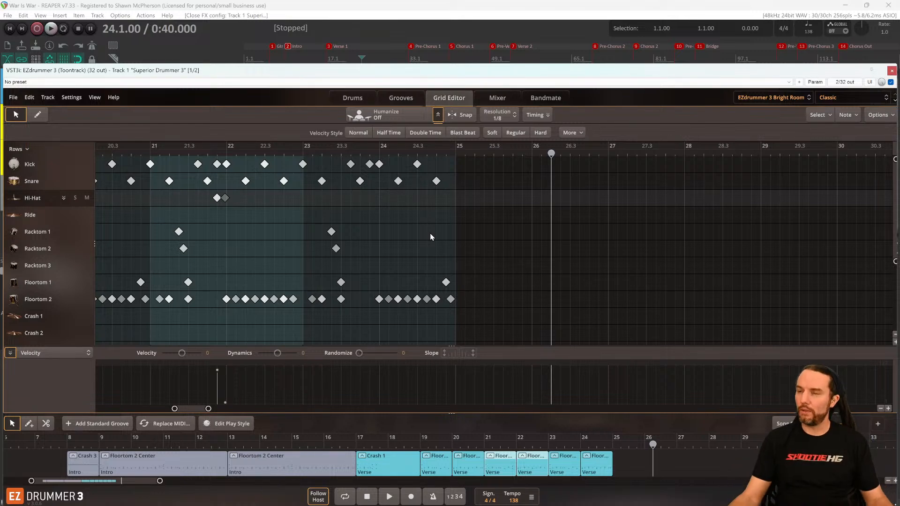
Add a kick note on the downbeat of bar 25 with Snap on and raise its velocity to match the kick on bar 24.
scroll(465, 268, "up", 5)
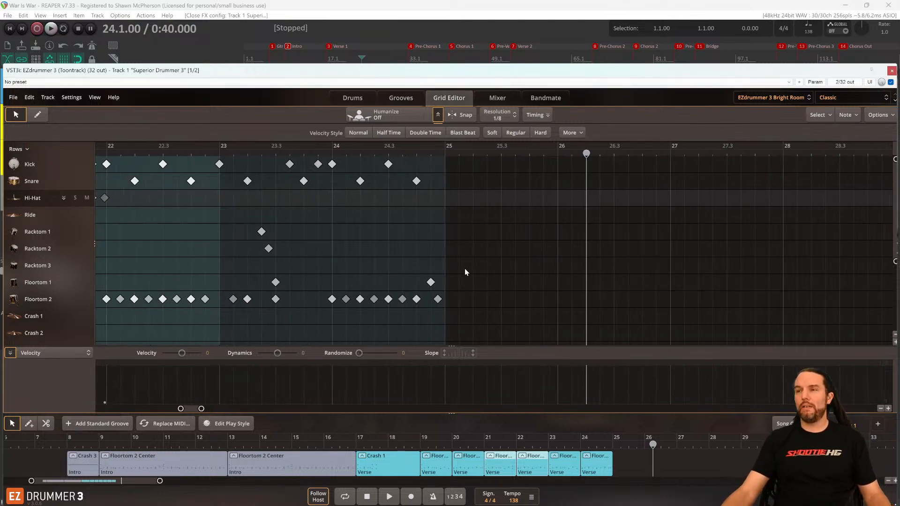
scroll(559, 288, "up", 3)
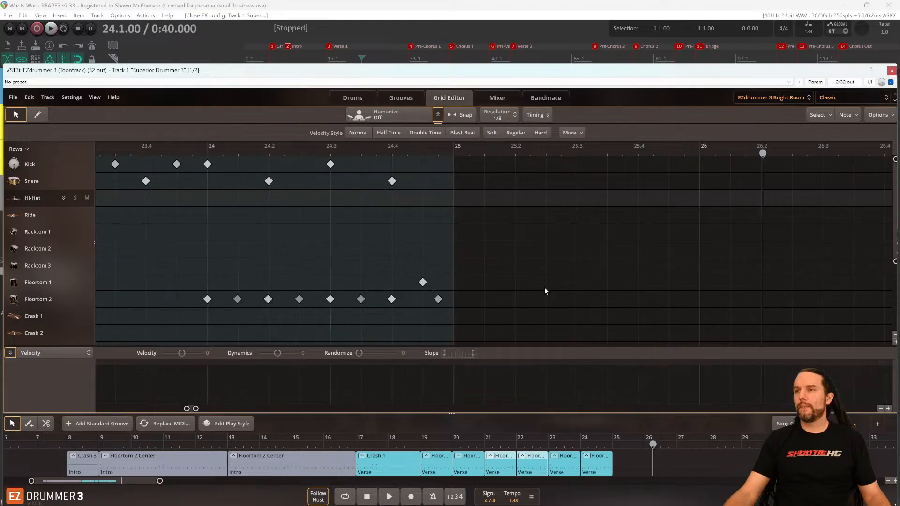
scroll(538, 284, "right", 5)
scroll(529, 283, "down", 2)
scroll(530, 283, "right", 3)
scroll(530, 283, "down", 1)
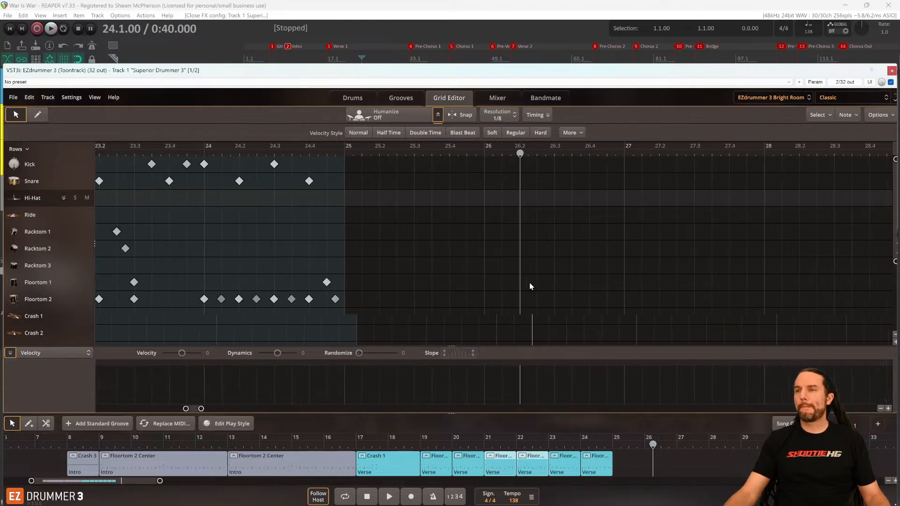
scroll(450, 220, "right", 1)
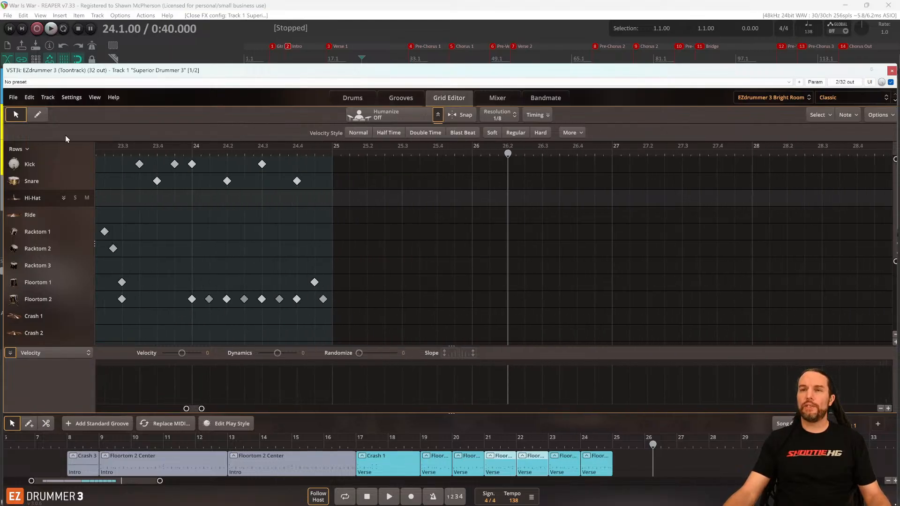
left_click(38, 114)
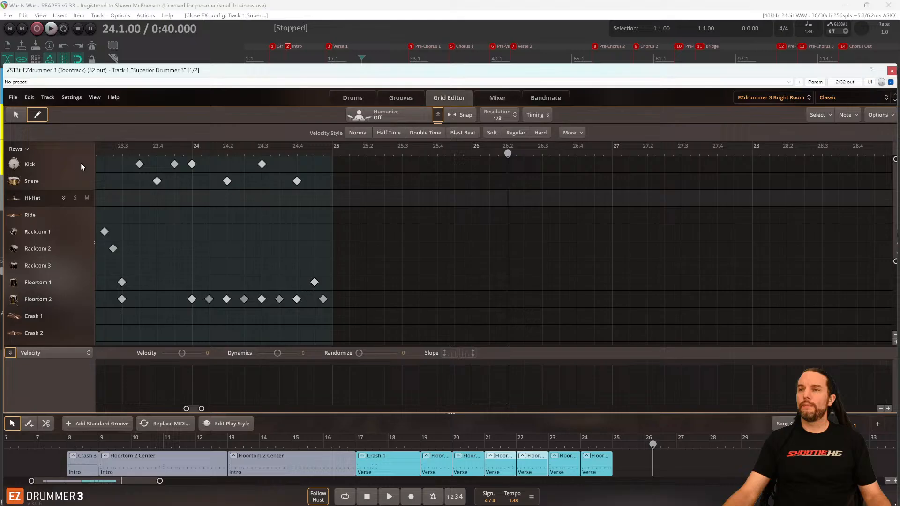
left_click(332, 165)
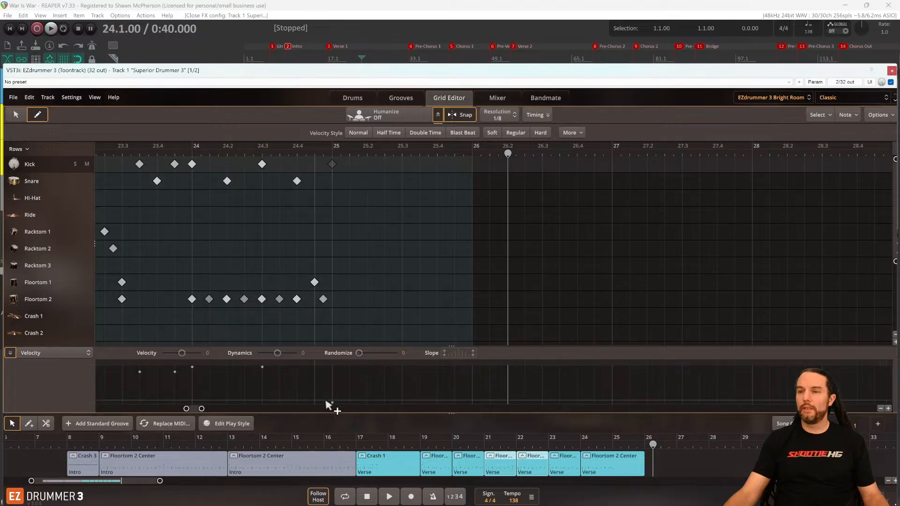
left_click_drag(332, 402, 341, 325)
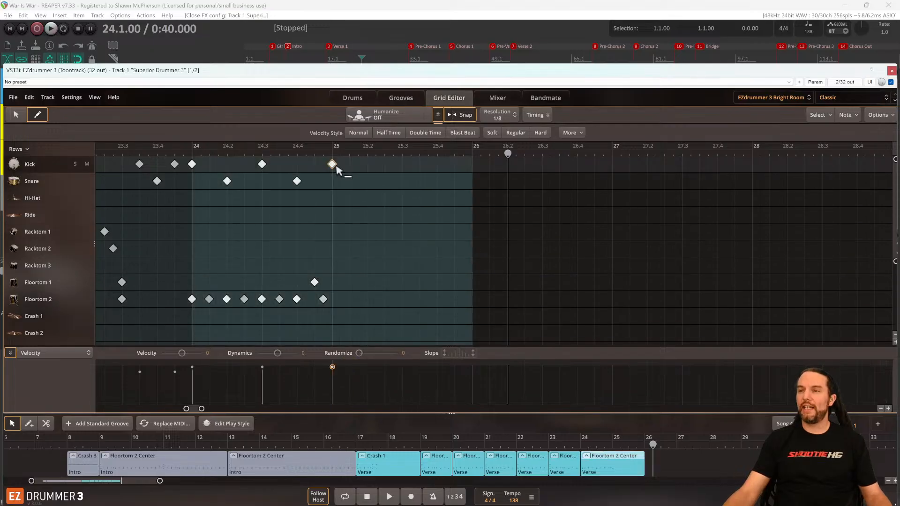
Add snare hits on 25.2 and 25.4 with a kick on 25.3, and play from bar 24.
left_click(367, 185)
left_click(401, 165)
left_click(434, 188)
key("space")
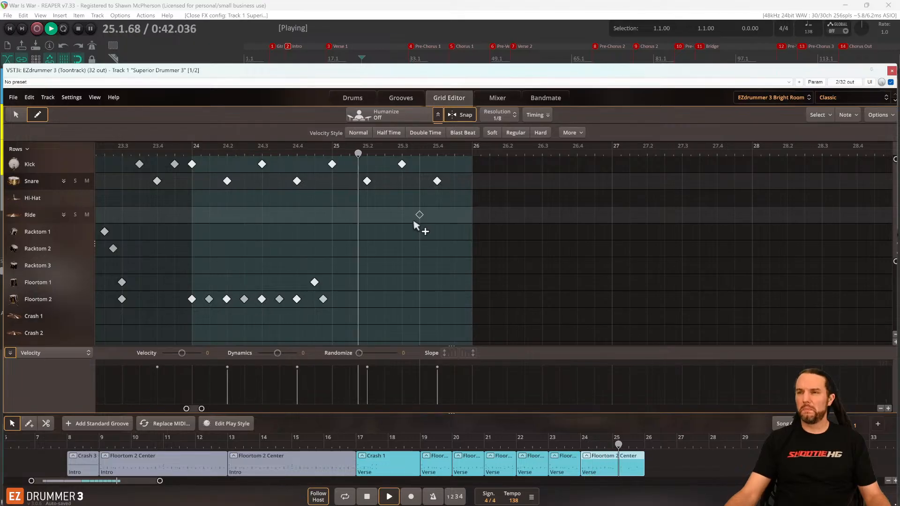
Extend the beat with kicks on 26, 26.3 and the last eighth of bar 26, and snares on 26.2 and 26.4.
left_click(472, 167)
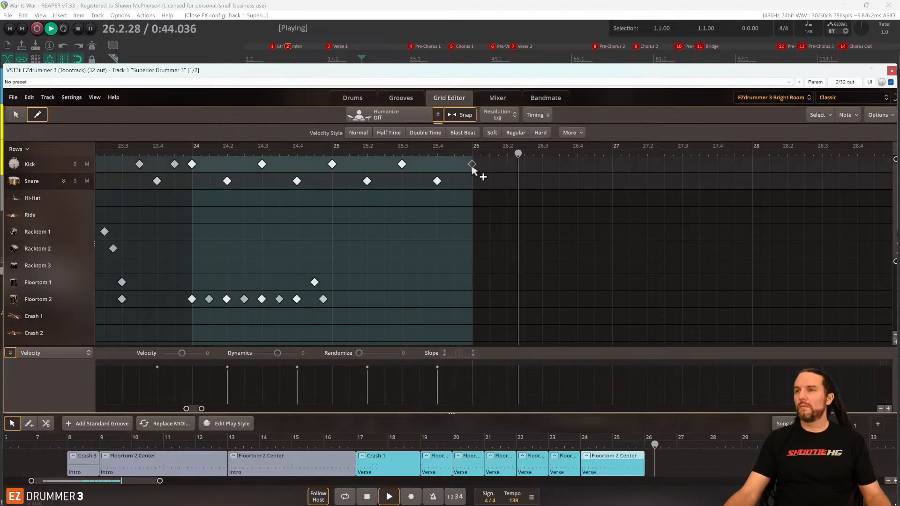
key("space")
left_click(507, 183)
left_click(542, 167)
left_click(576, 181)
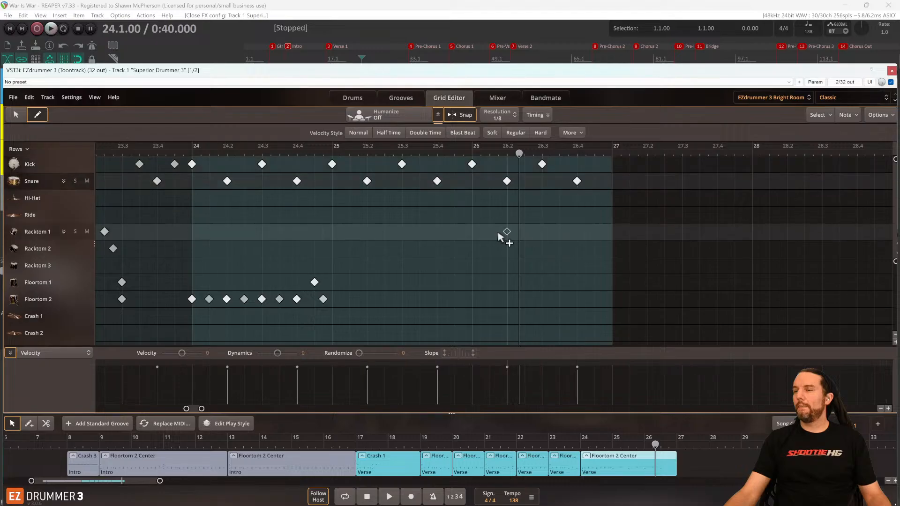
key("space")
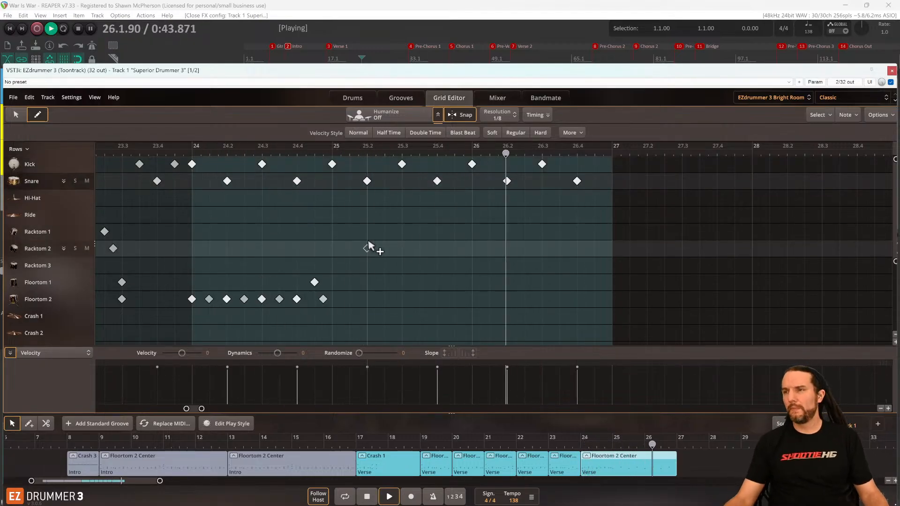
key("space")
left_click(594, 164)
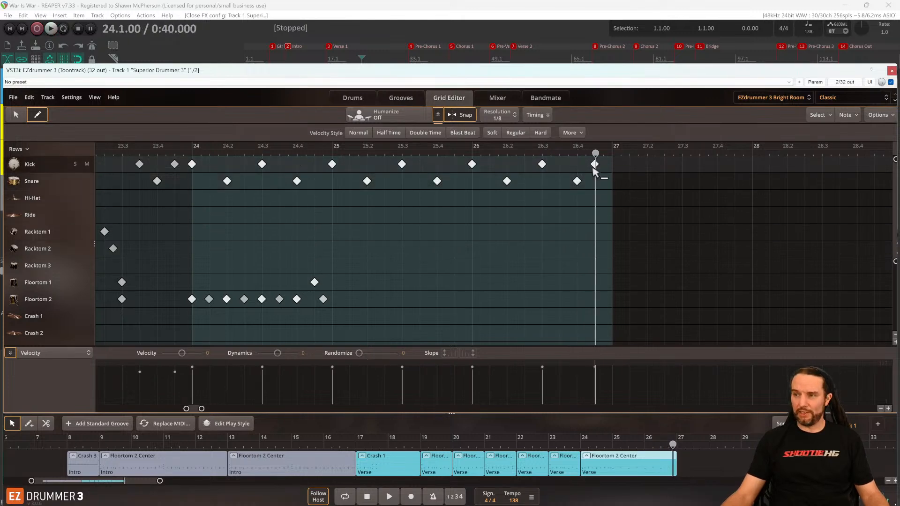
Set the grid resolution to 1/4, expand the hi-hat articulation rows and audition Open Edge 3.
left_click(501, 115)
left_click(503, 193)
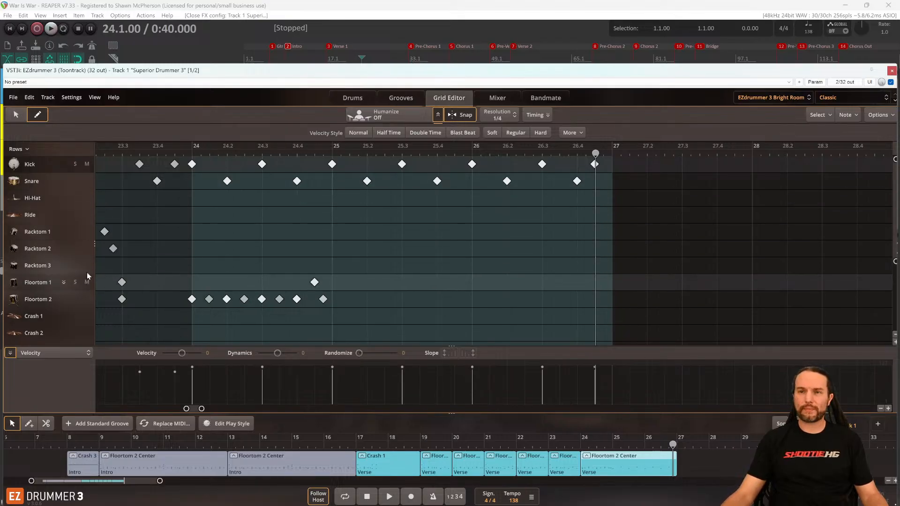
left_click(64, 198)
left_click(64, 198)
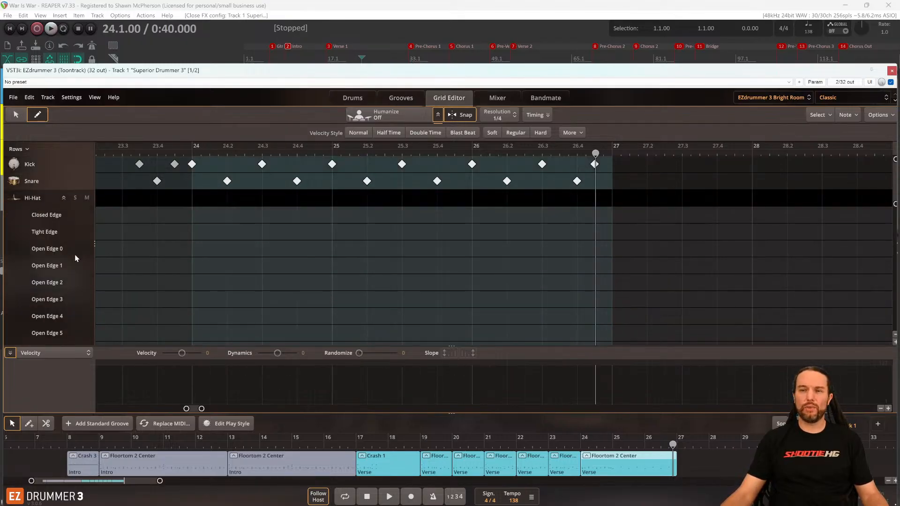
left_click(44, 262)
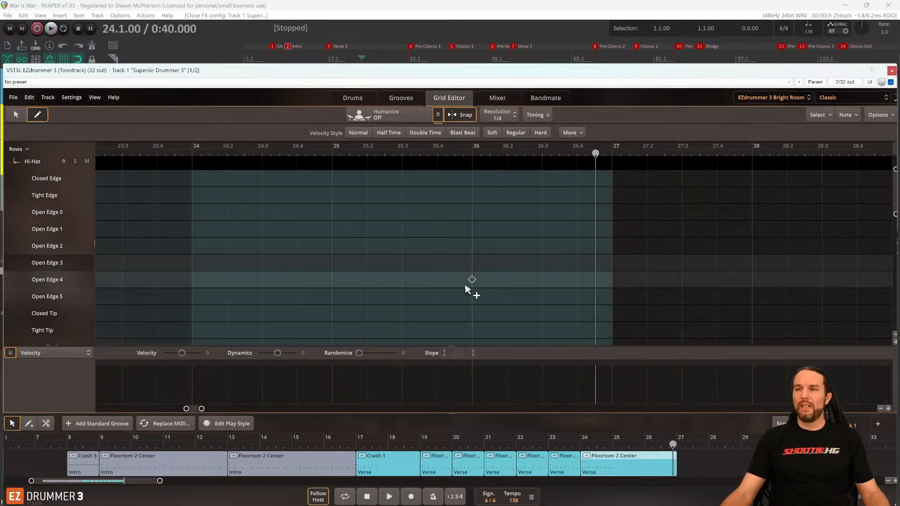
Draw Open Edge 3 hi-hat quarter notes from bar 24 through 26.4 and play the start of bar 24.
scroll(446, 282, "up", 3)
scroll(446, 282, "down", 2)
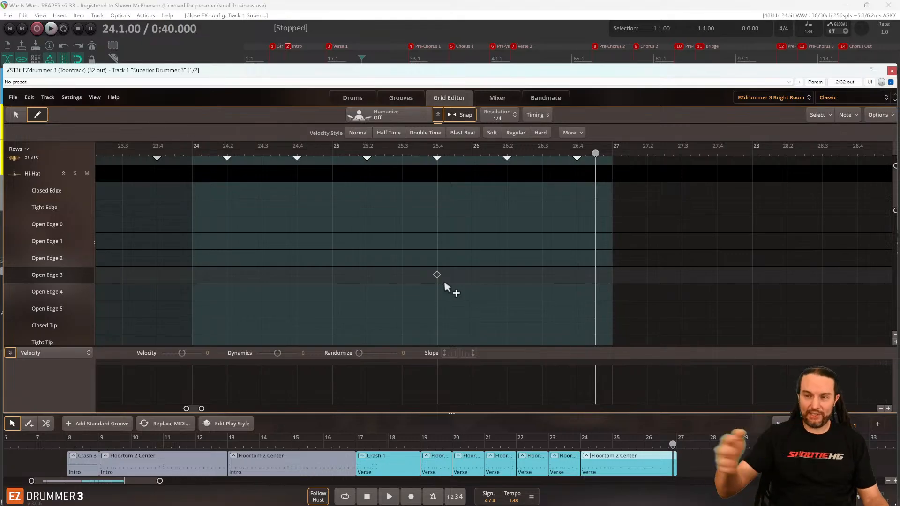
left_click_drag(193, 280, 576, 283)
scroll(394, 223, "up", 1)
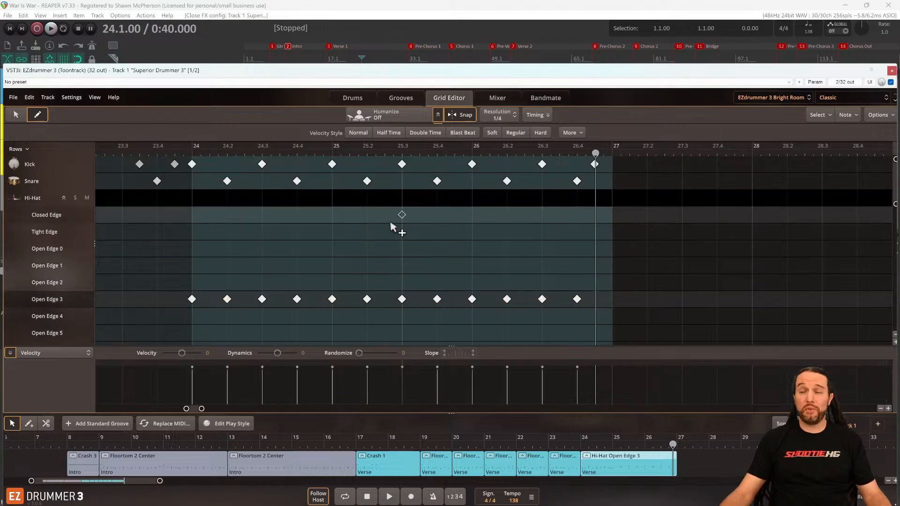
key("space")
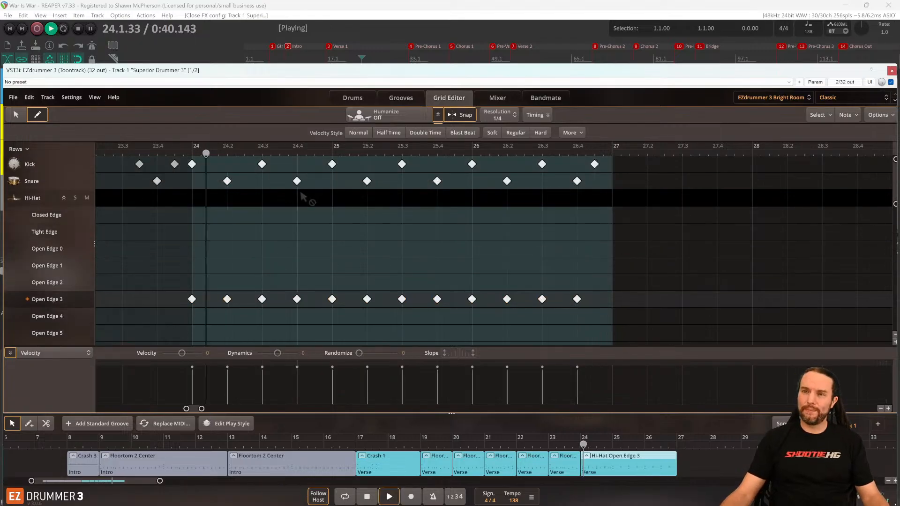
key("space")
Collapse the hi-hat rows, move the Floortom 2 note on bar 24's downbeat to Crash 3, and play it.
scroll(253, 276, "down", 1)
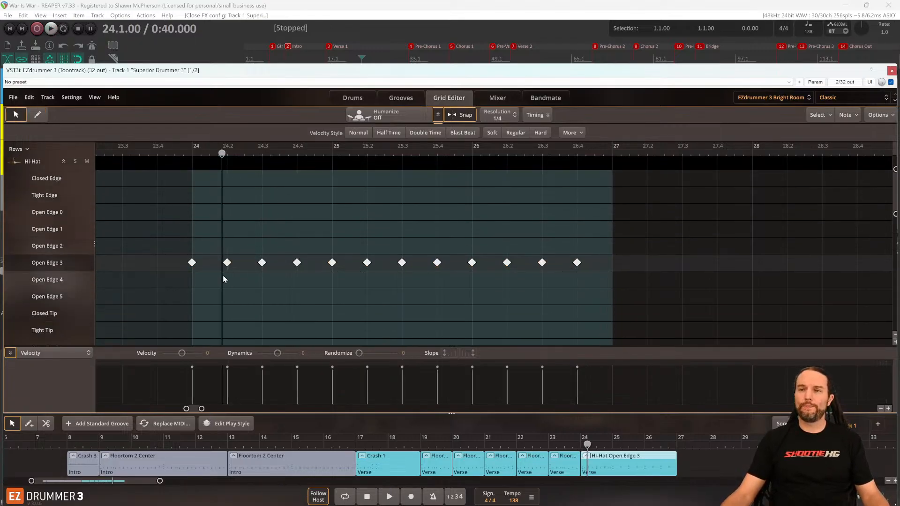
left_click(192, 262)
left_click(63, 161)
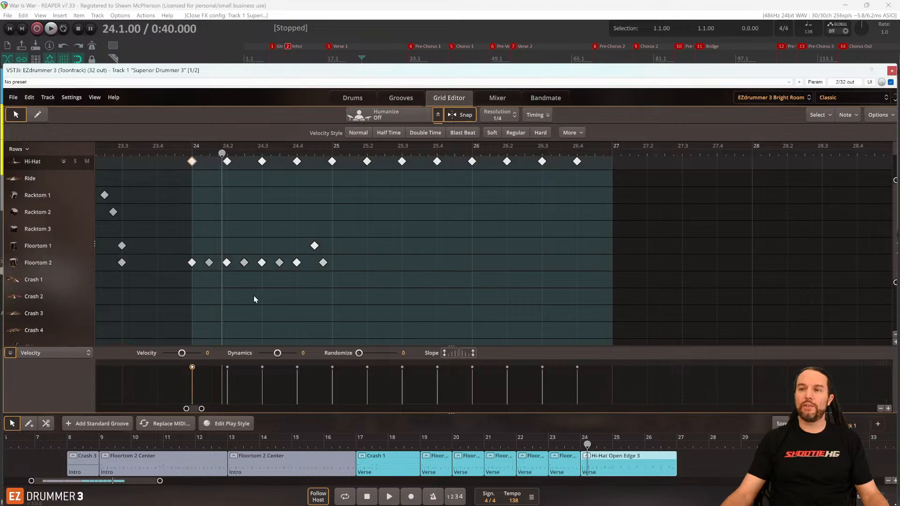
left_click_drag(192, 264, 193, 319)
key("space")
key("space")
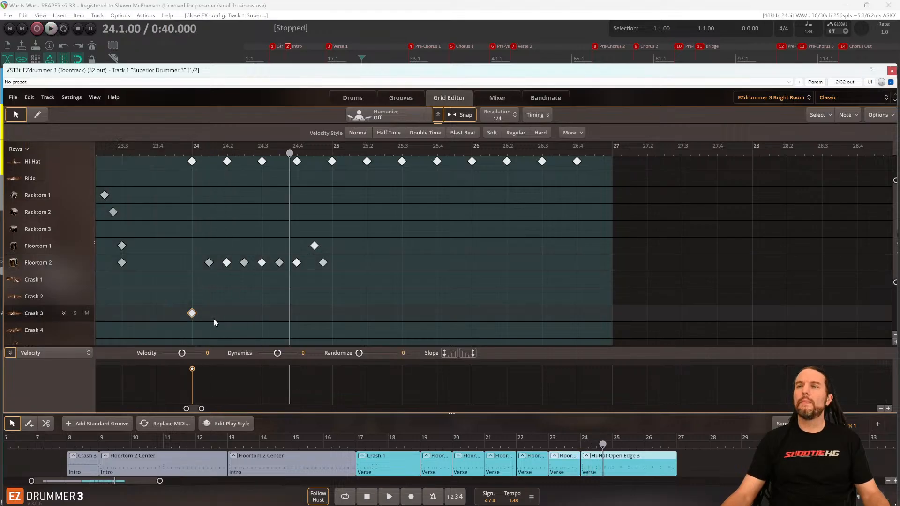
Play the groove from bar 24 again to check the crash hit against the kick, snare, hi-hat and tom rows.
key("space")
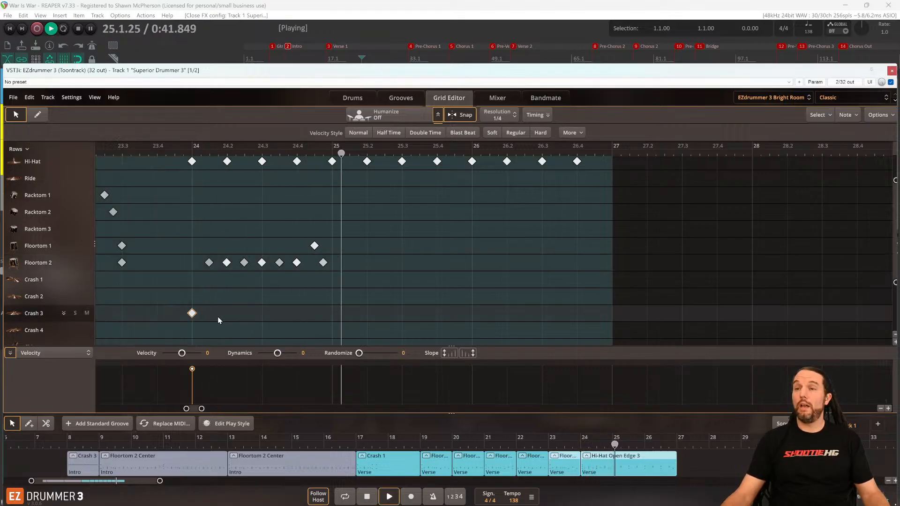
key("space")
scroll(256, 265, "up", 3)
scroll(255, 265, "down", 4)
key("space")
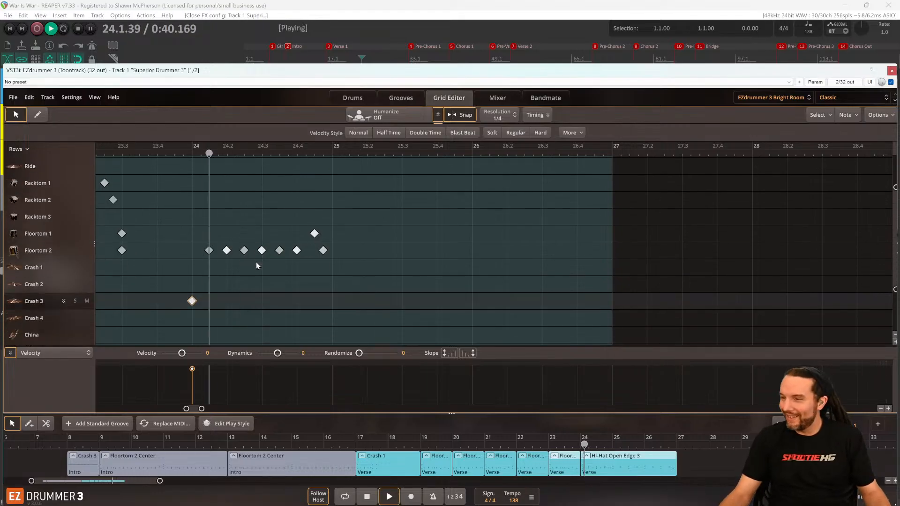
key("space")
scroll(256, 264, "up", 3)
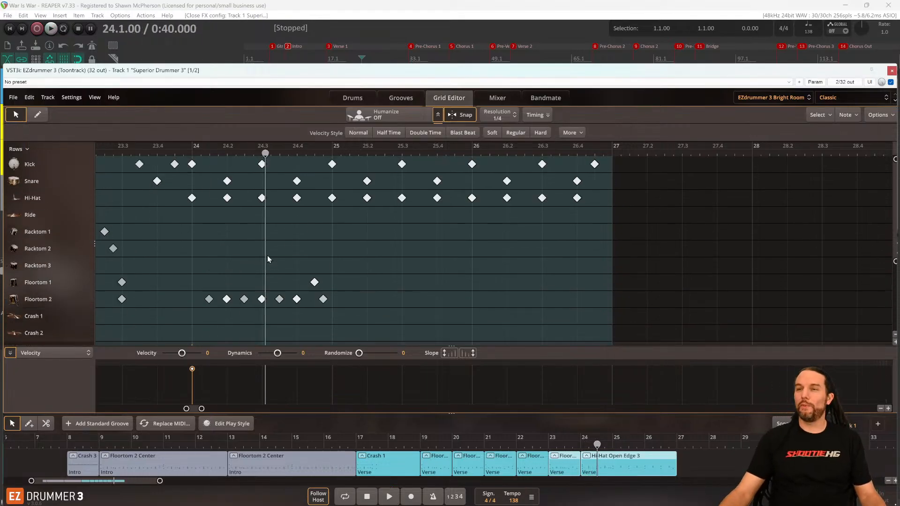
Undo the crash move, the hi-hat notes and all kick and snare hits added from bar 25 onward.
key("ctrl+z")
key("ctrl+z")
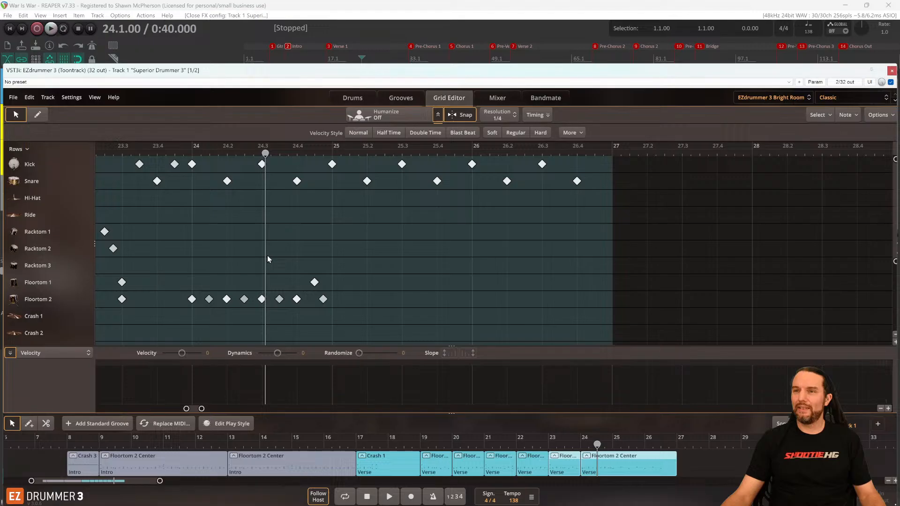
key("ctrl+z")
key("ctrl+z")
key("ctrl+z")
key("ctrl+z")
key("ctrl+z")
key("ctrl+z")
key("ctrl+z")
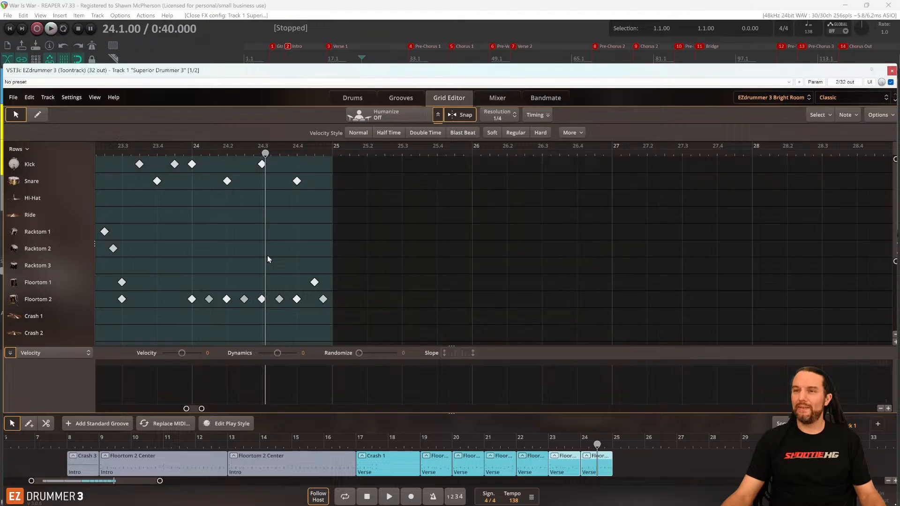
Undo three more edits to the verse grooves, redo them, and briefly play from bar 24.
key("ctrl+z")
key("ctrl+z")
key("ctrl+z")
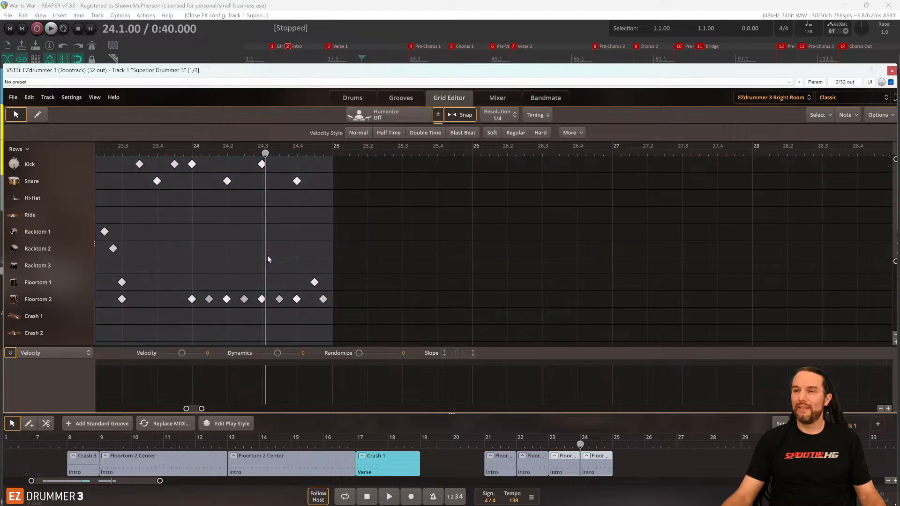
key("ctrl+y")
key("ctrl+y")
key("ctrl+y")
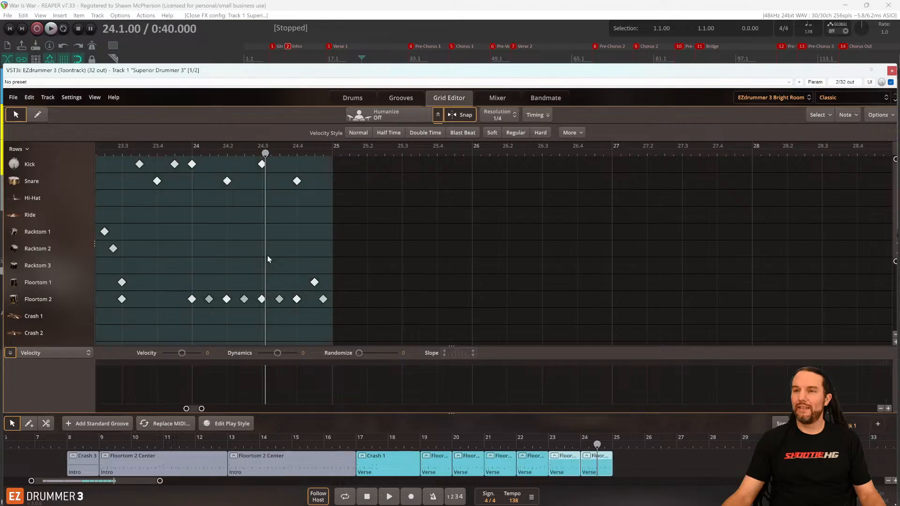
key("space")
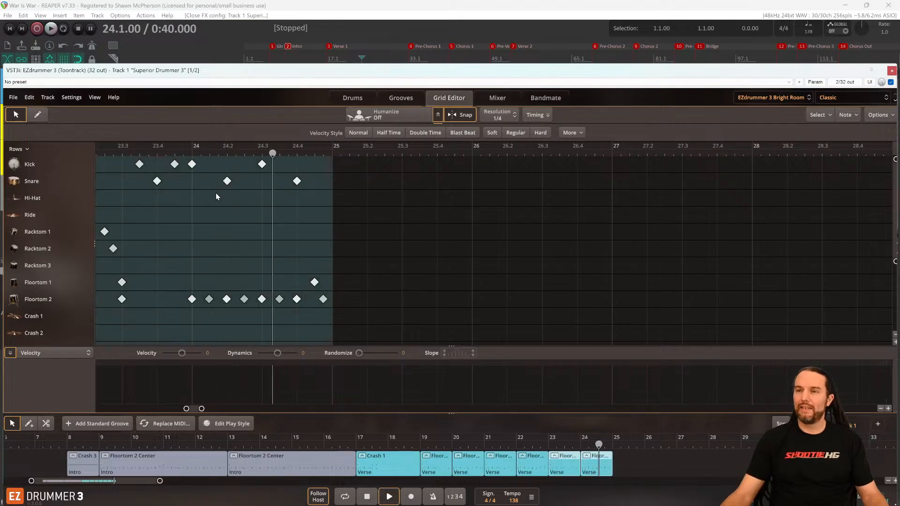
key("space")
Draw kicks on beats 1 and 3 and snares on beats 2 and 4 of bars 25 and 26.
left_click(37, 114)
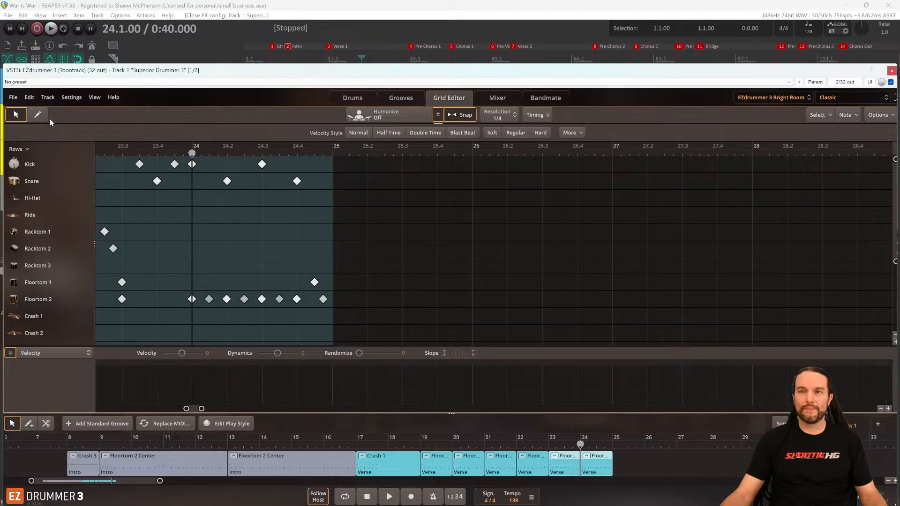
left_click(332, 164)
left_click(402, 164)
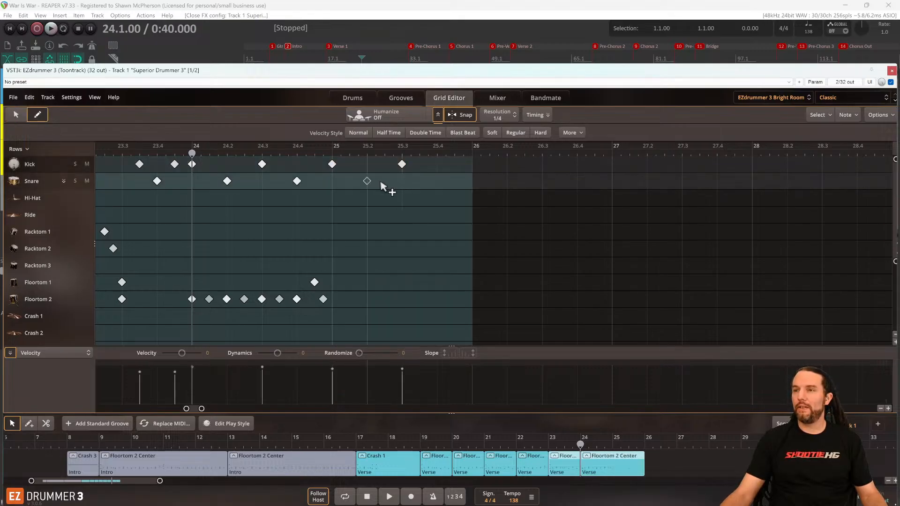
left_click(366, 181)
left_click(424, 190)
left_click(478, 177)
left_click(509, 187)
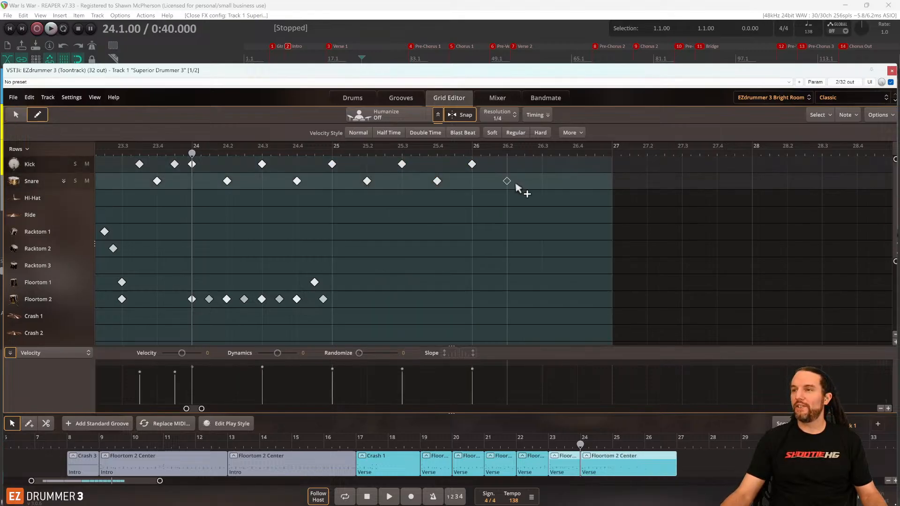
left_click(531, 172)
left_click(572, 178)
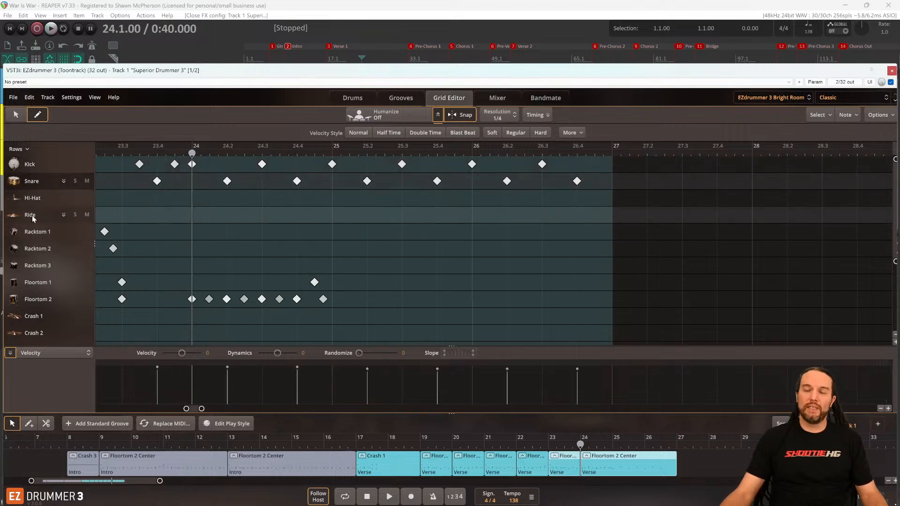
Draw hi-hat quarter notes across bars 25 and 26, and move the one on bar 25's downbeat to Crash 1.
left_click_drag(331, 198, 582, 200)
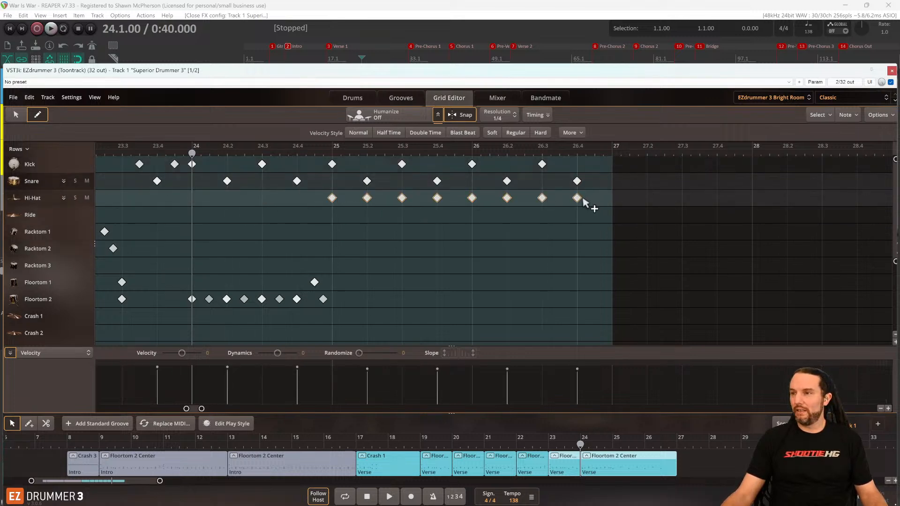
left_click(16, 114)
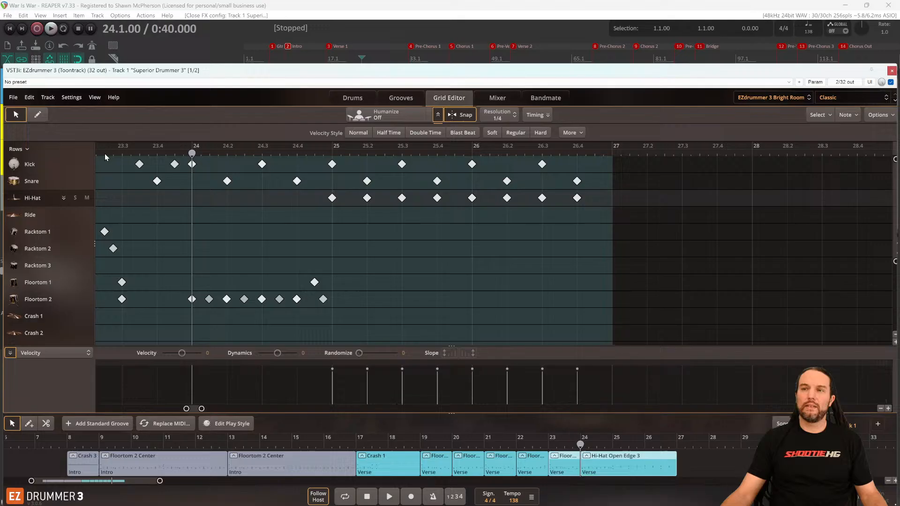
left_click(332, 197)
left_click_drag(333, 198, 328, 319)
Play the extended groove from bar 24 several times to check the crash and hi-hat section.
key("space")
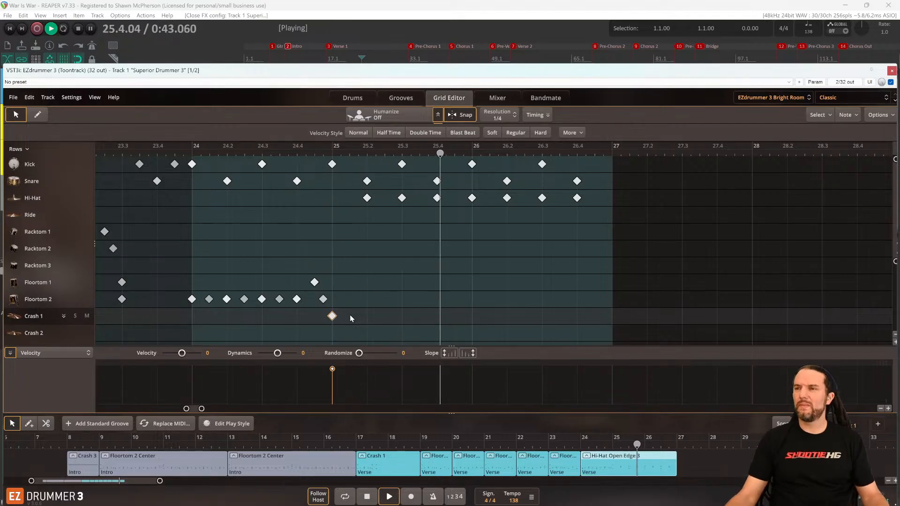
key("space")
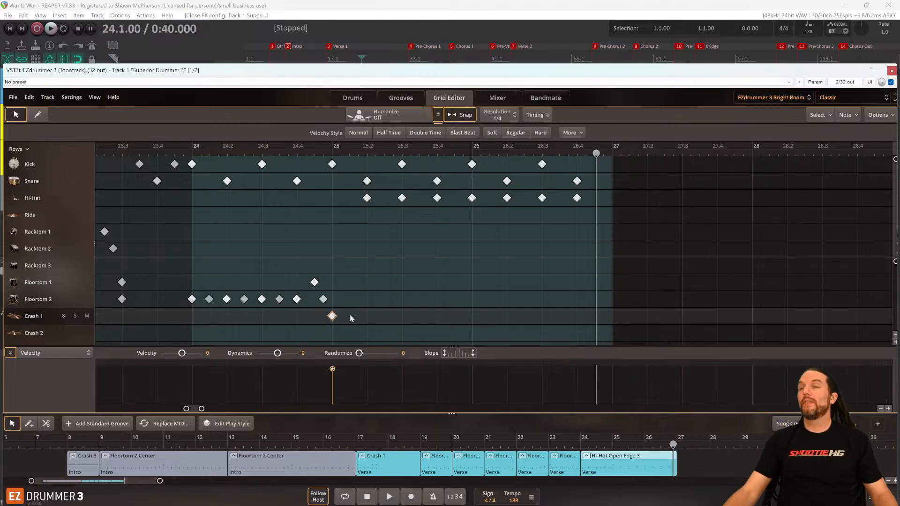
key("space")
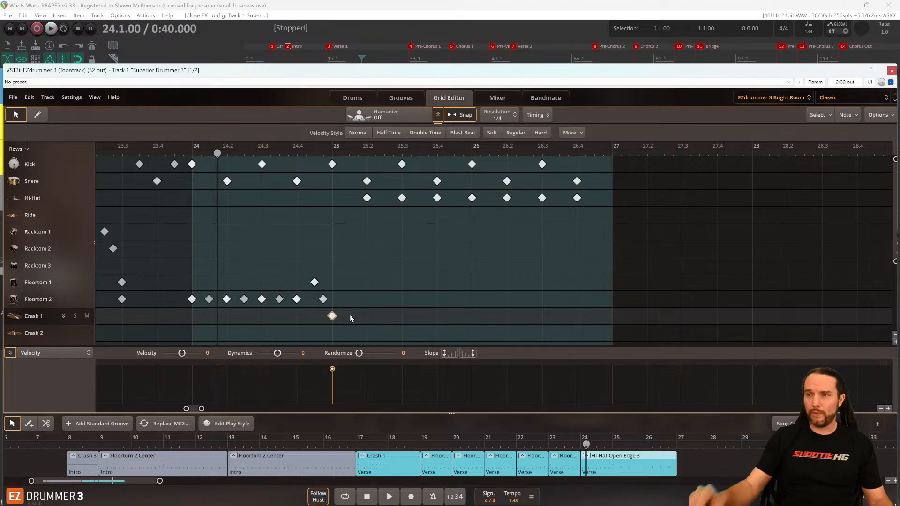
key("space")
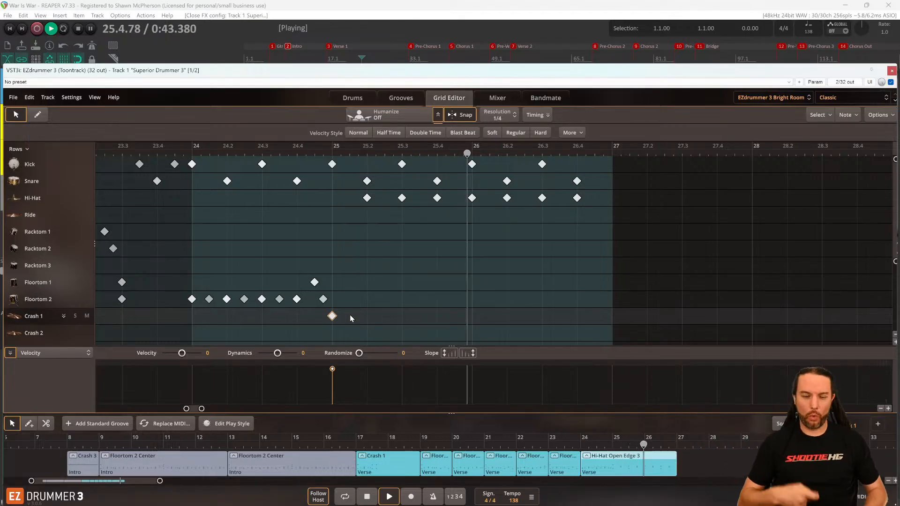
key("space")
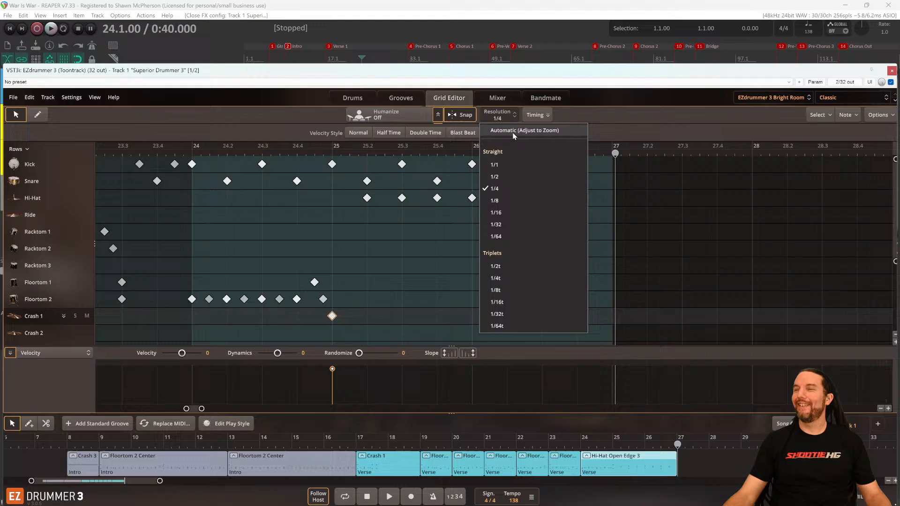
Set the grid resolution to 1/8 and add a kick on the last eighth note of bar 26.
left_click(515, 200)
left_click(38, 114)
left_click(601, 165)
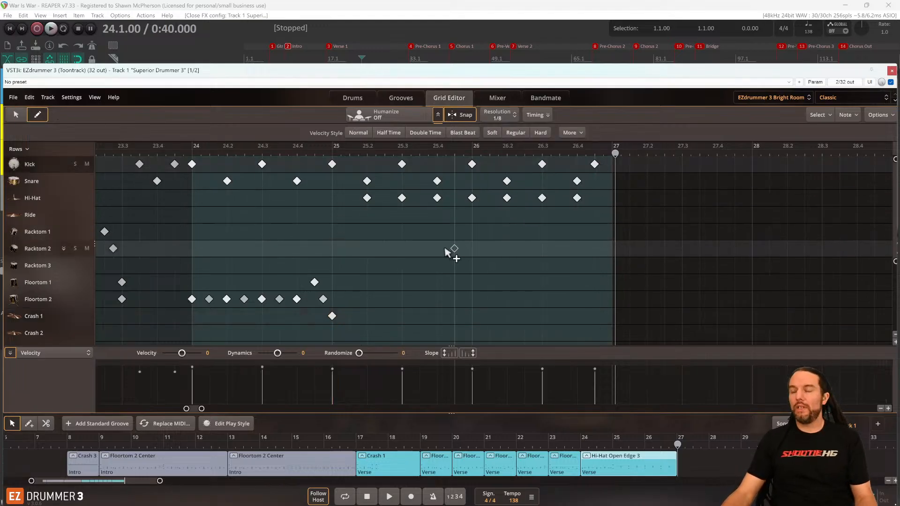
scroll(450, 253, "down", 5)
scroll(448, 256, "down", 1)
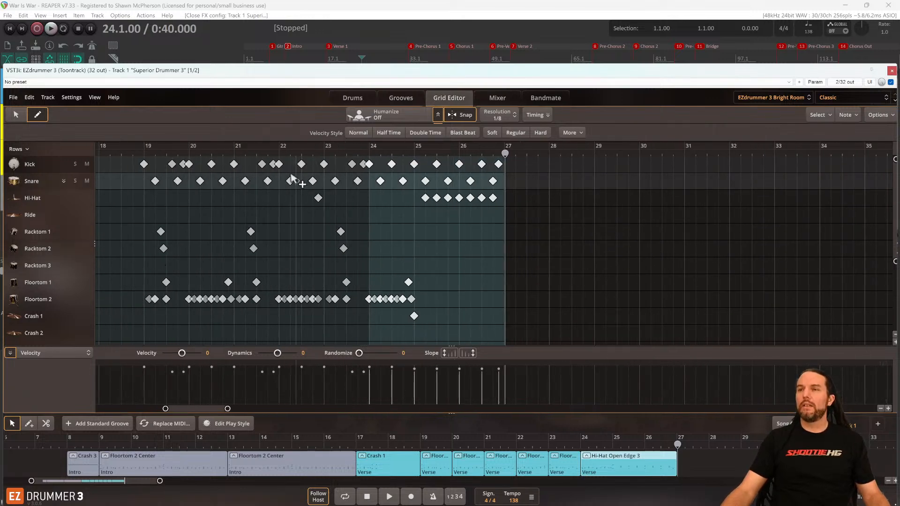
Undo the last REAPER project change and move the project's playback position to bar 22.
left_click(280, 154)
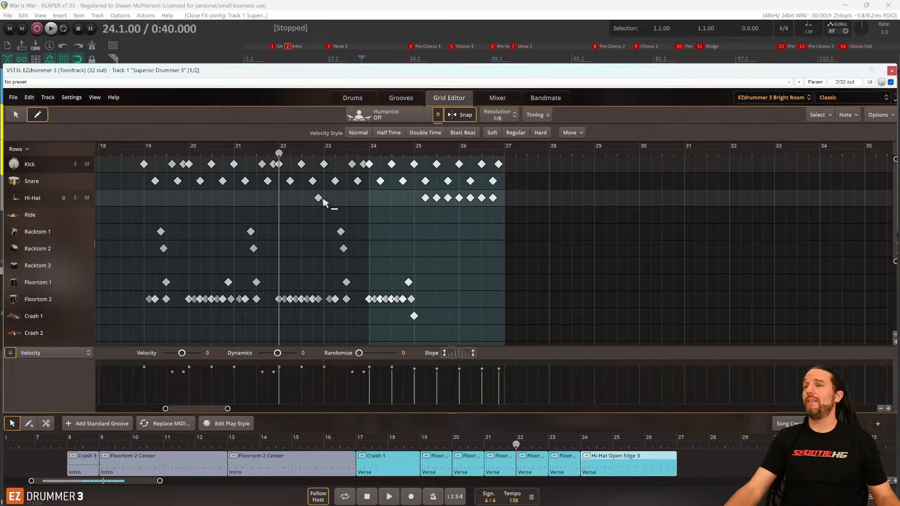
left_click(107, 34)
key("ctrl+z")
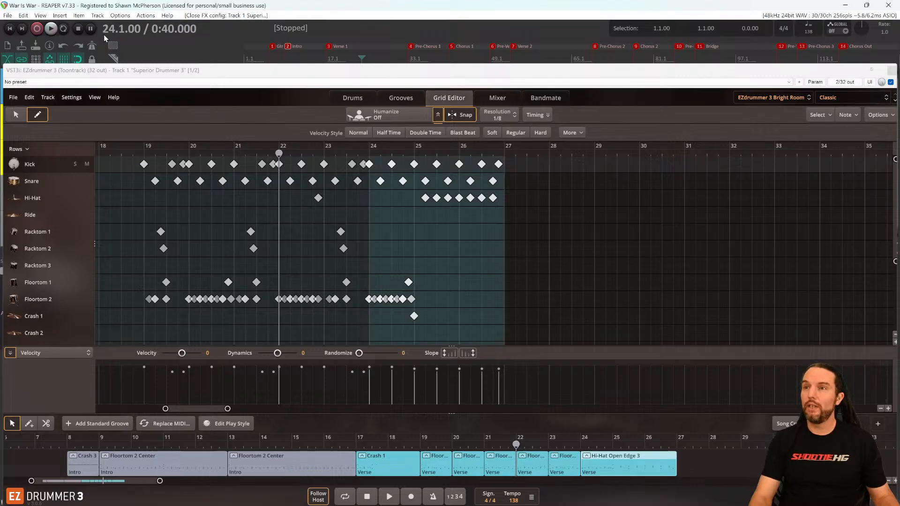
key("space")
key("space")
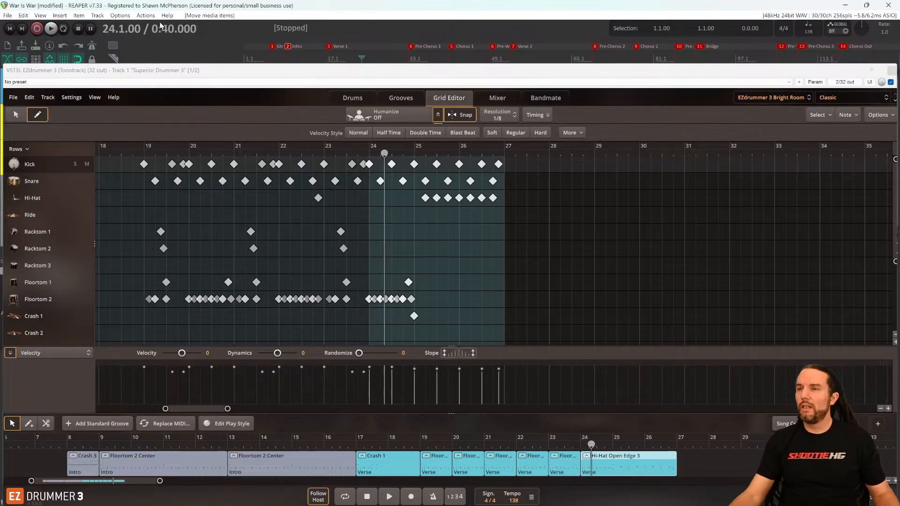
left_click(111, 35)
type("22")
key("Return")
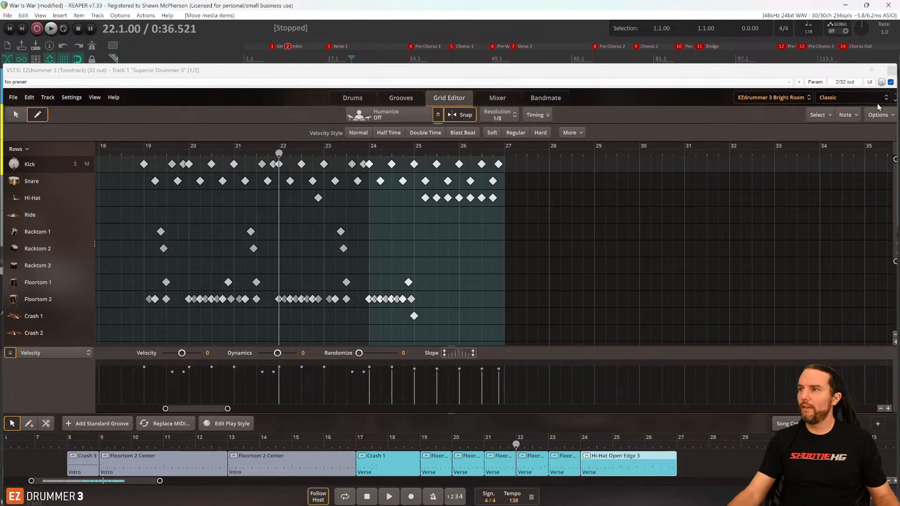
Close the EZdrummer window and mute track 5, which holds War Is War_12_13_24.mp3.
left_click(890, 70)
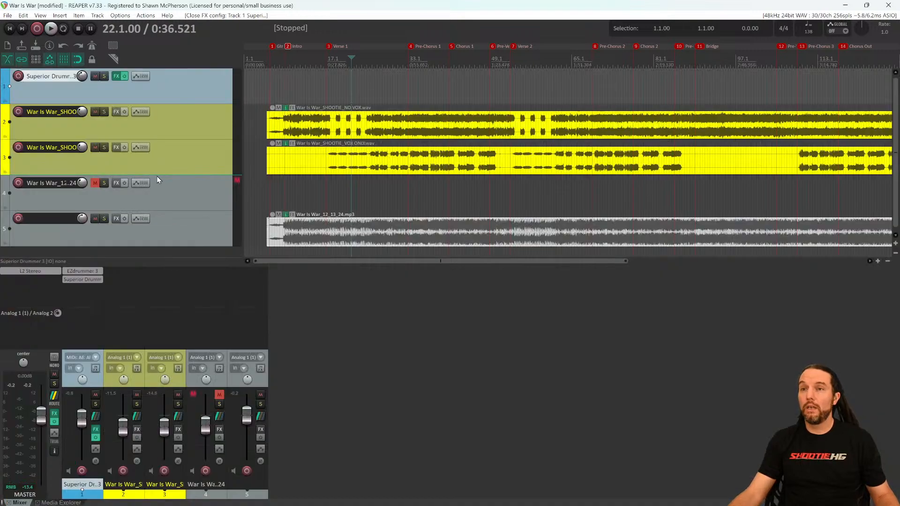
left_click(182, 200)
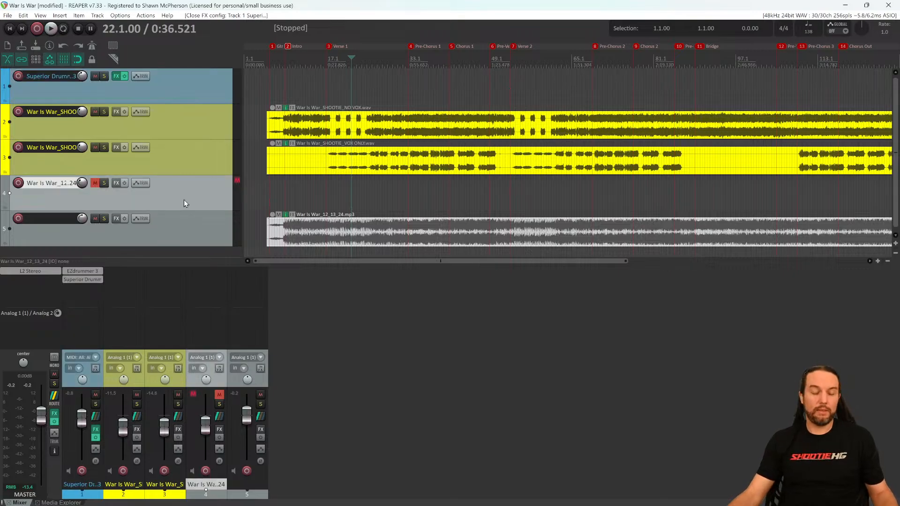
key("ctrl+z")
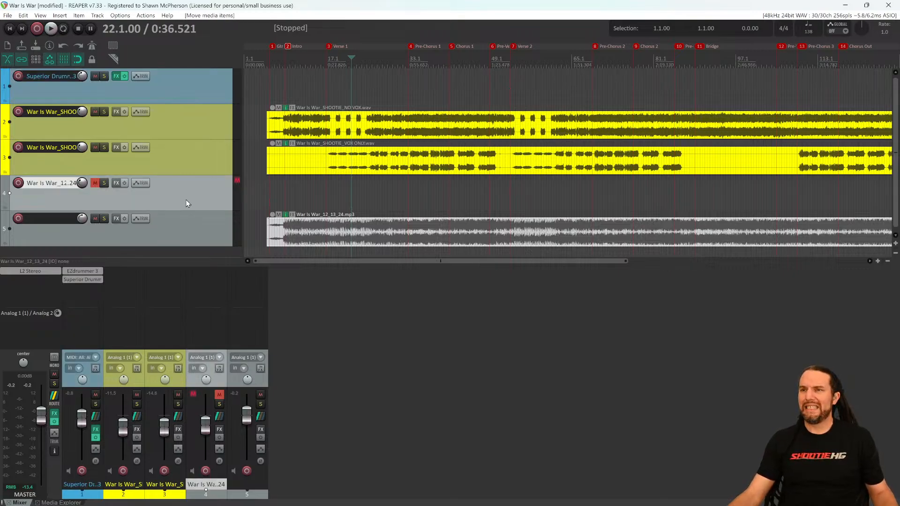
left_click(95, 219)
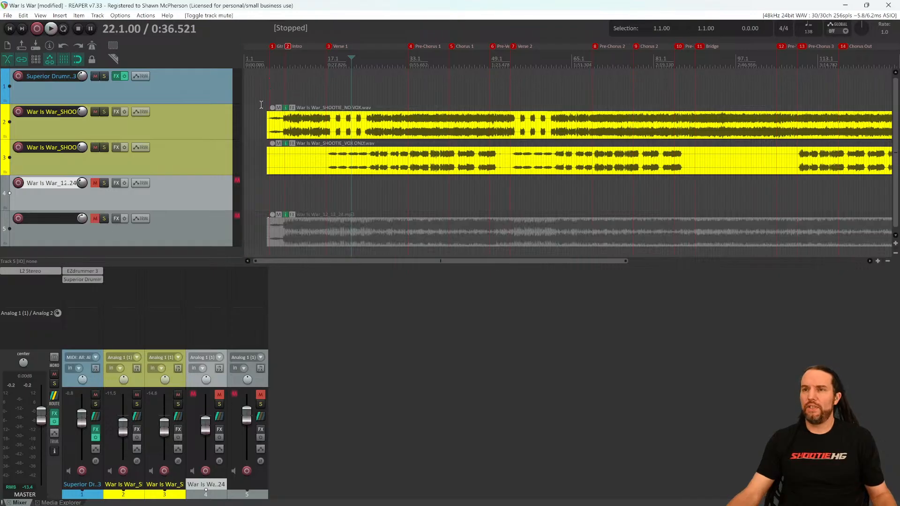
Play the REAPER project from bar 22 to listen for the drums.
key("space")
key("space")
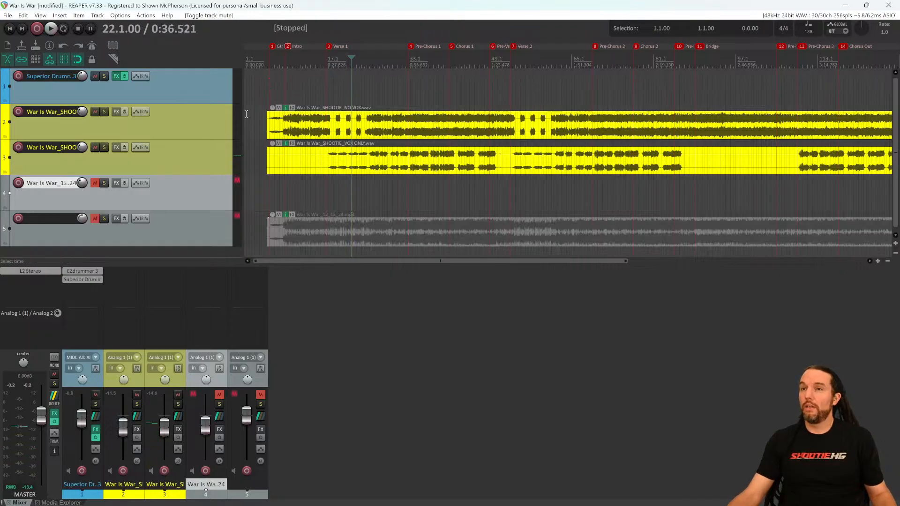
key("space")
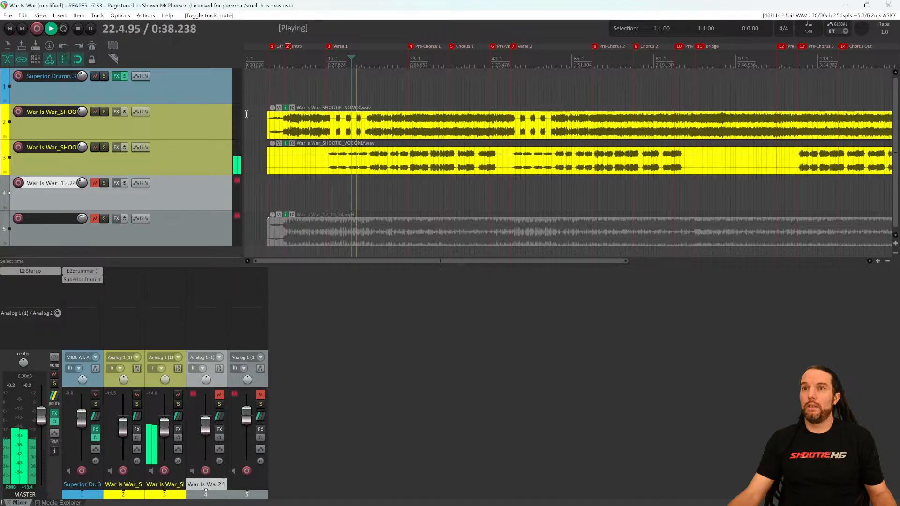
key("space")
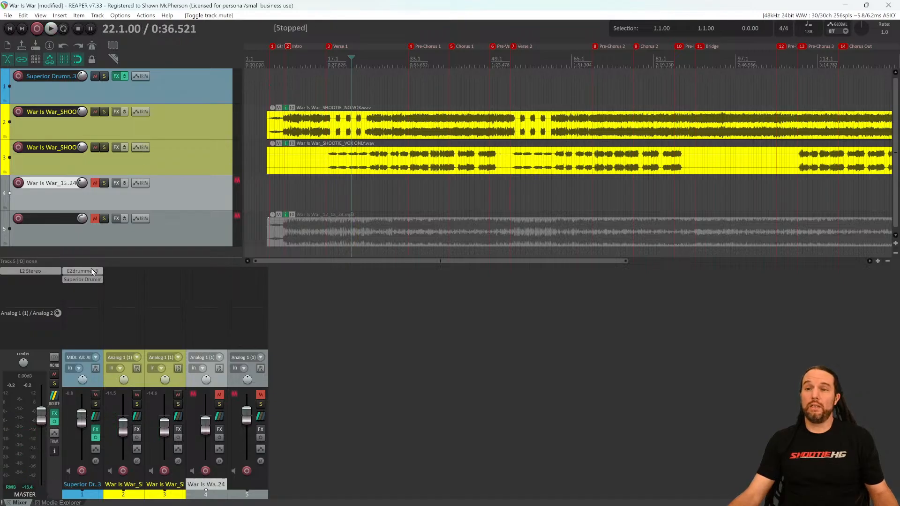
Reopen EZdrummer 3 on track 1, play from bar 22 and check whether an edit can be undone or redone.
left_click(91, 271)
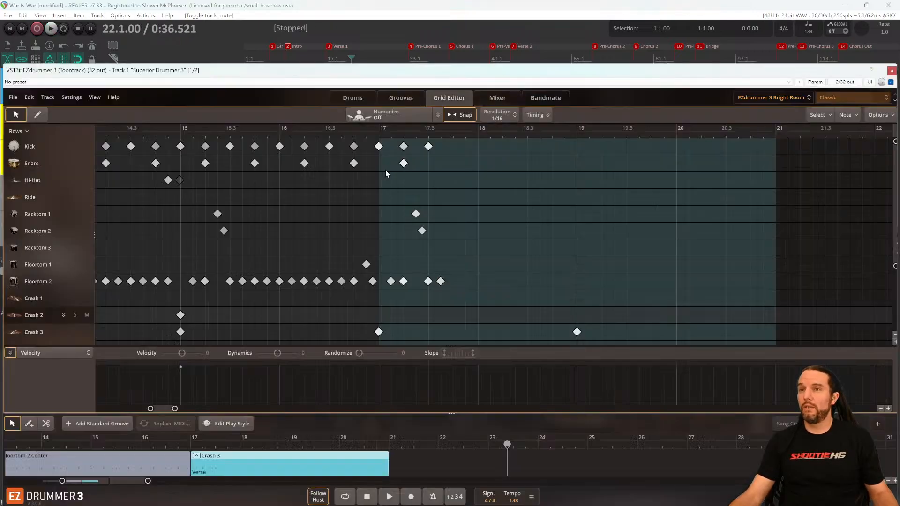
key("space")
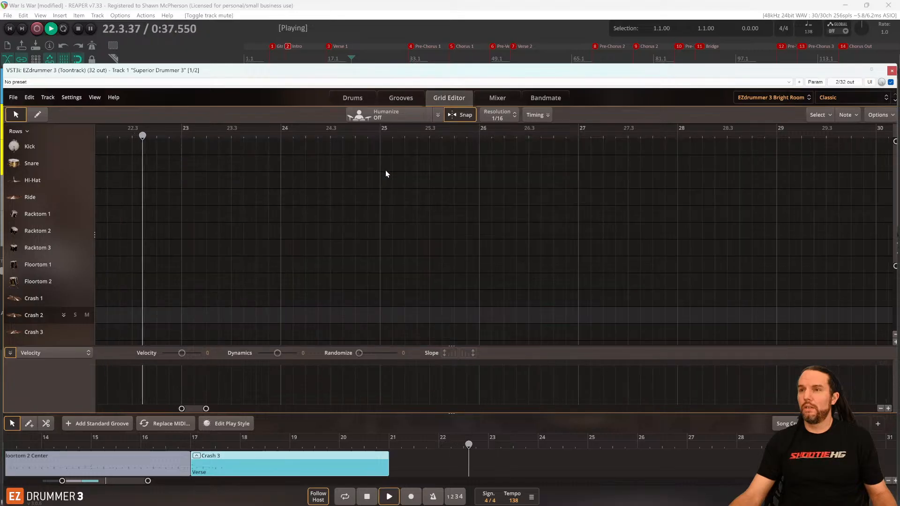
key("space")
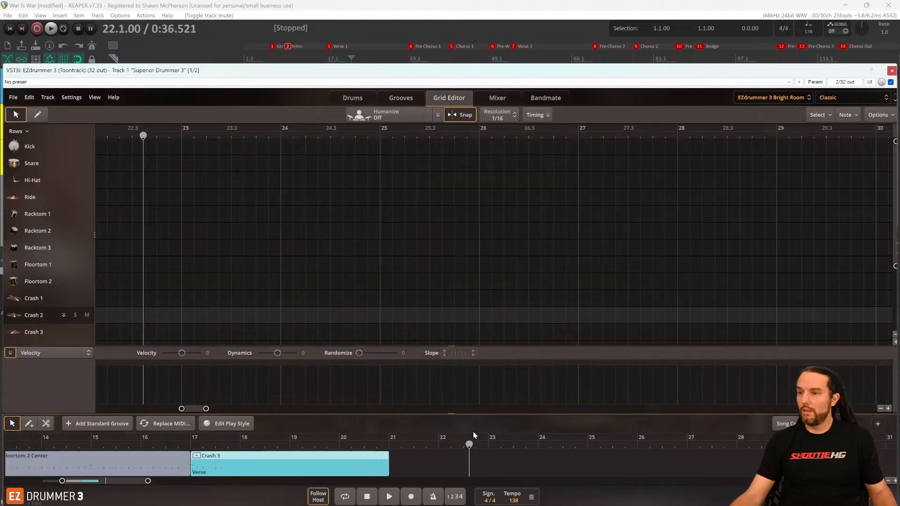
left_click(30, 97)
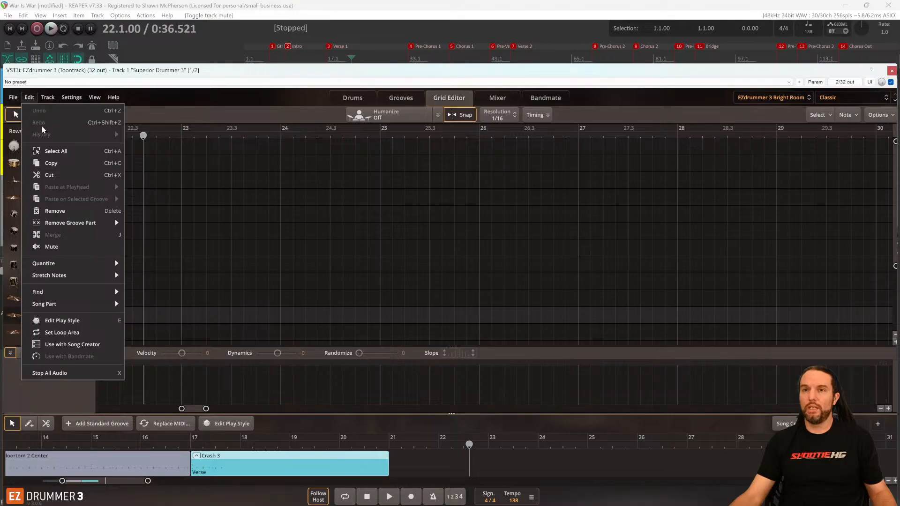
left_click(217, 78)
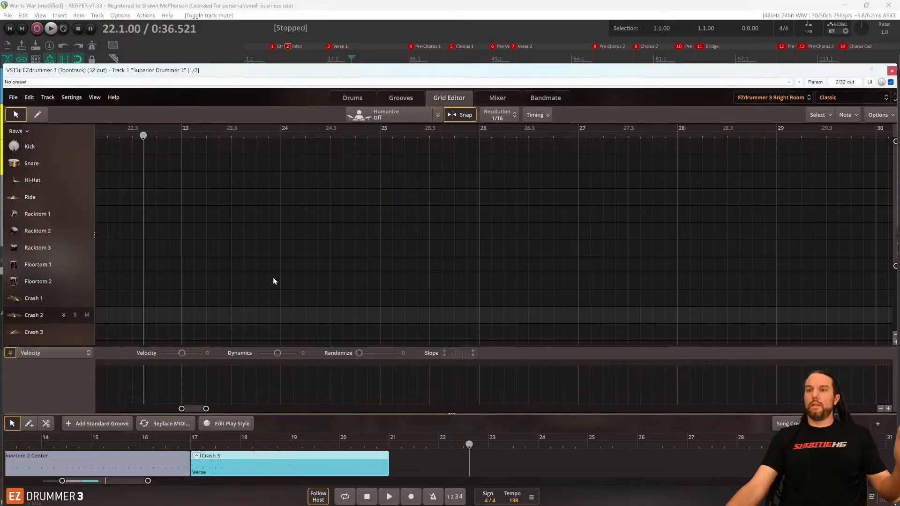
Play EZdrummer's song track from just before the Verse groove to check its contents.
scroll(420, 467, "down", 3)
scroll(420, 467, "down", 3)
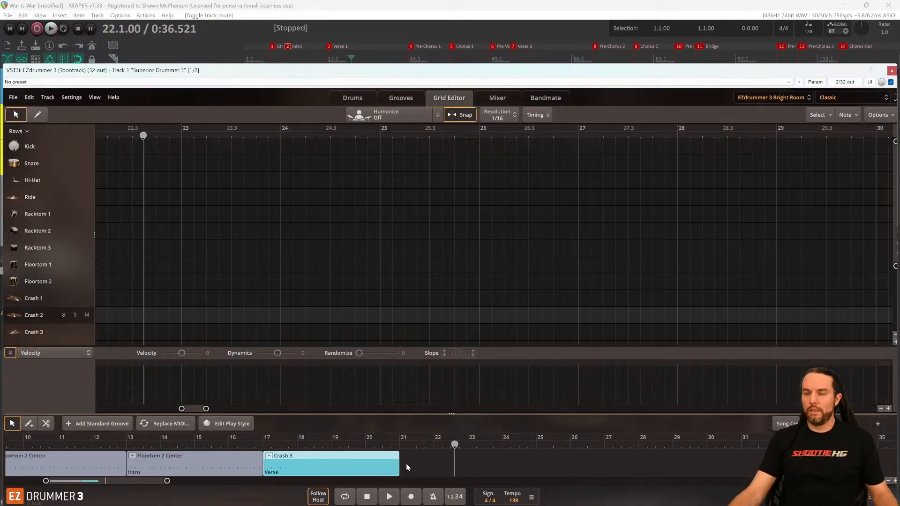
left_click(280, 444)
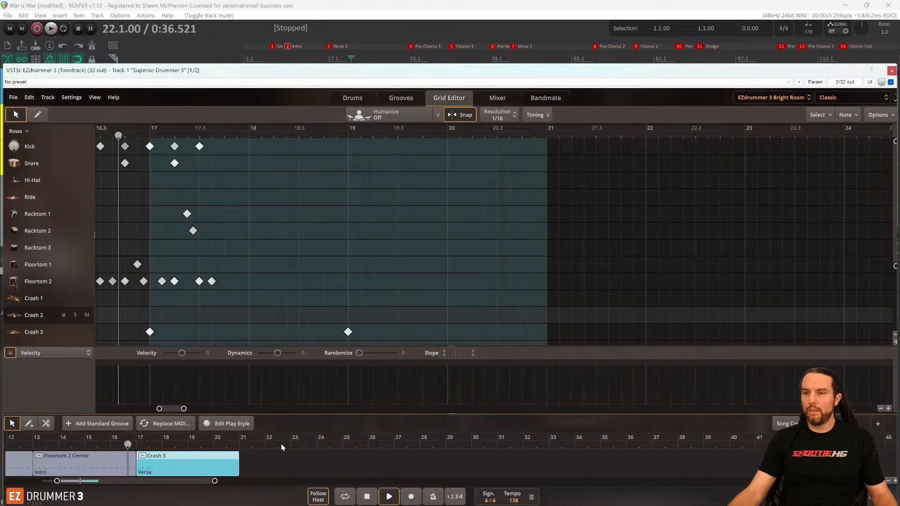
key("space")
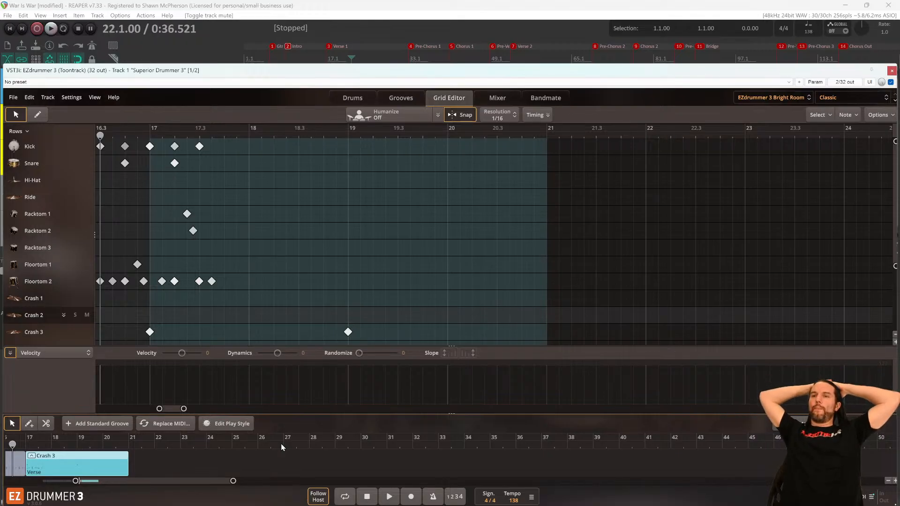
Close and reopen the EZdrummer window, then check its undo history and the song track from bar 1.
left_click(891, 70)
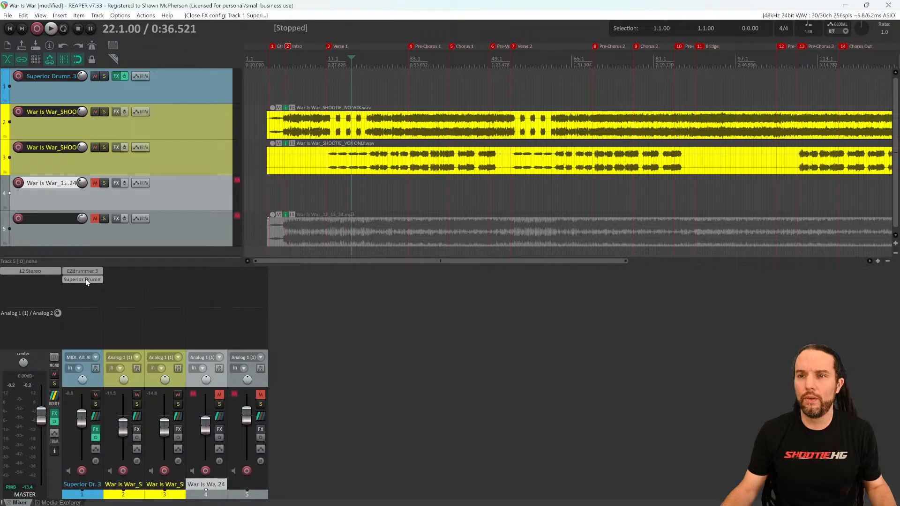
left_click(85, 280)
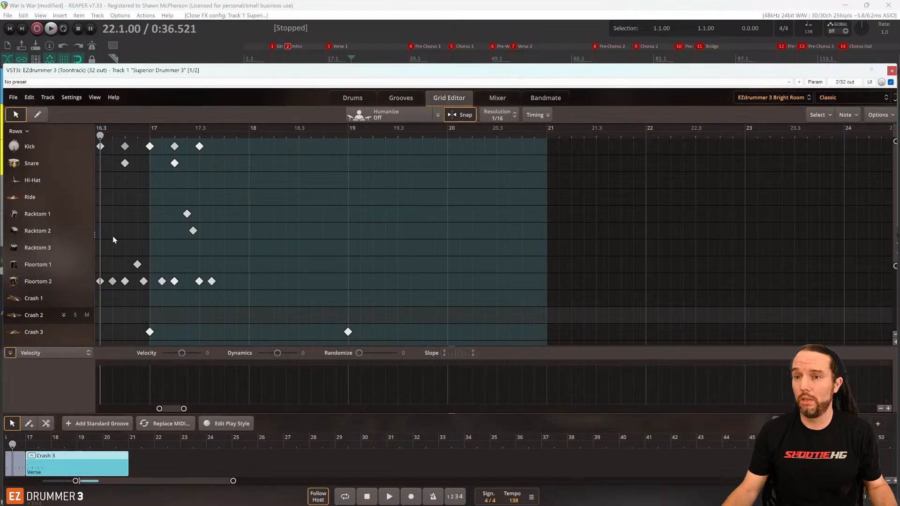
left_click(29, 97)
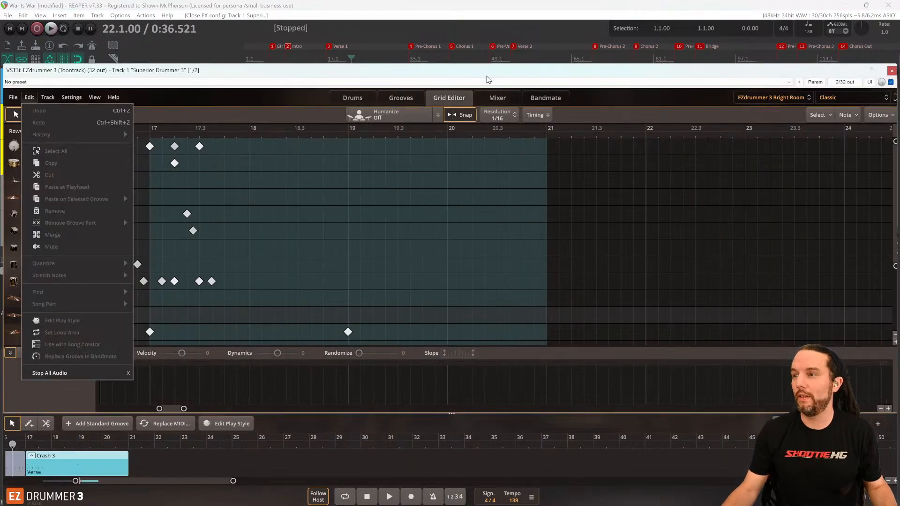
left_click(486, 77)
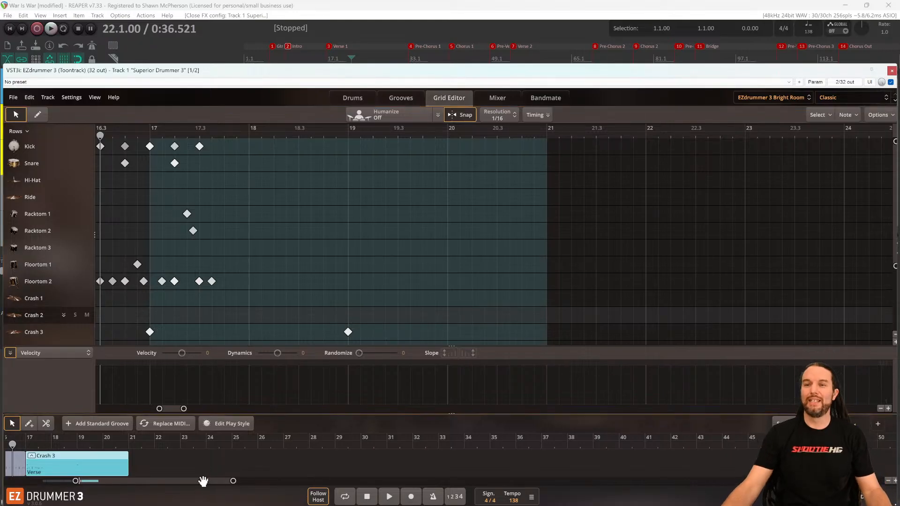
left_click_drag(203, 483, 136, 485)
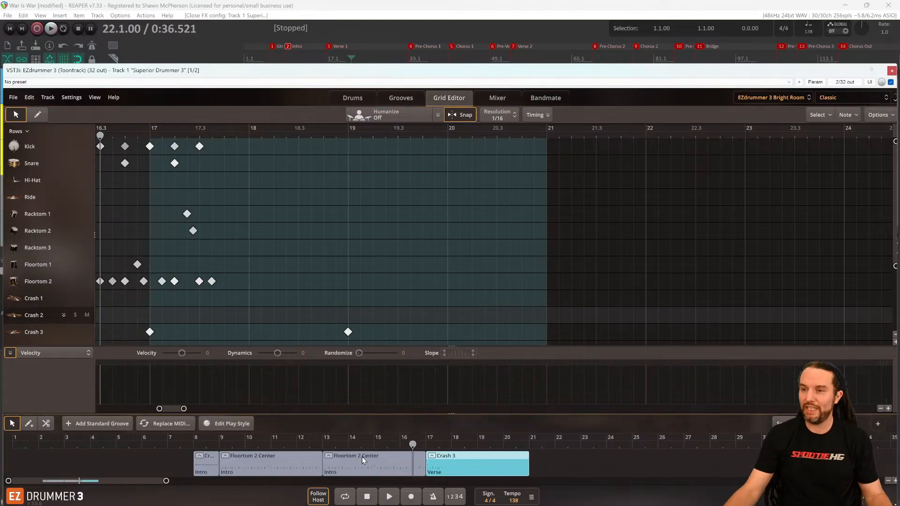
Play from bar 22 and check the drum grid for the verse notes.
key("space")
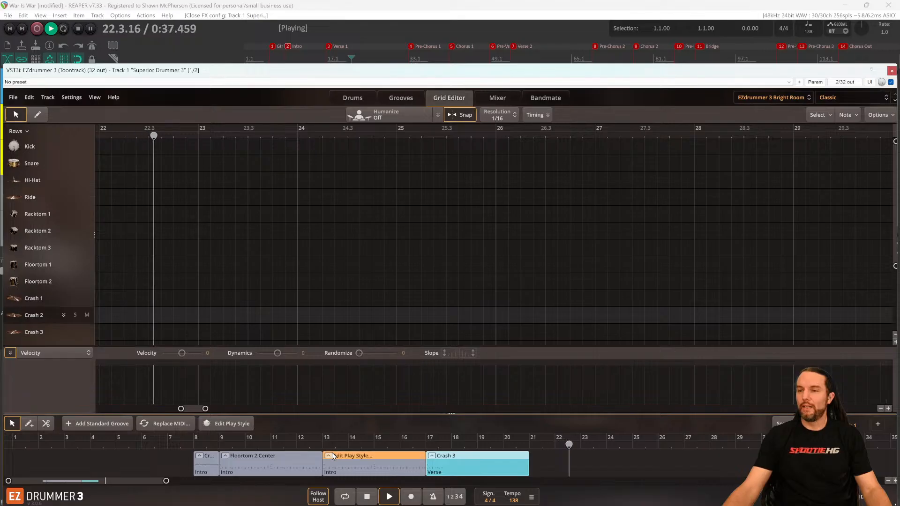
key("space")
key("space")
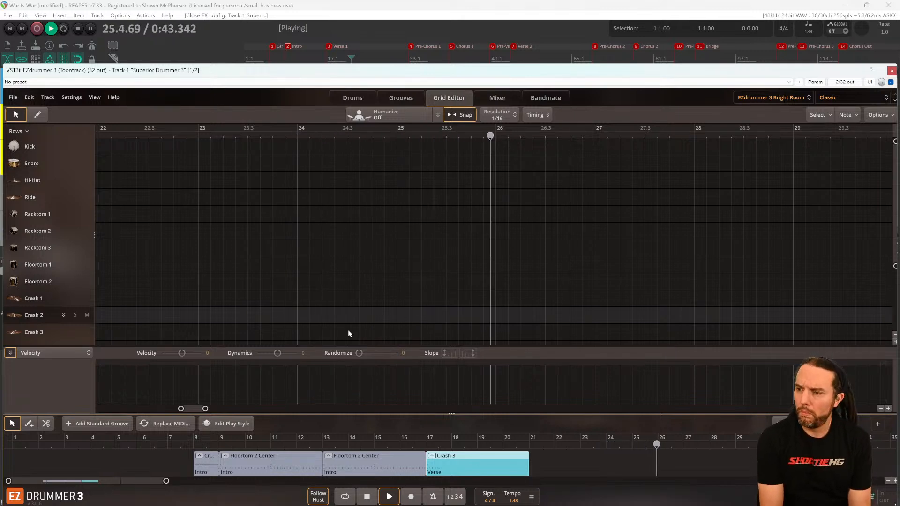
key("space")
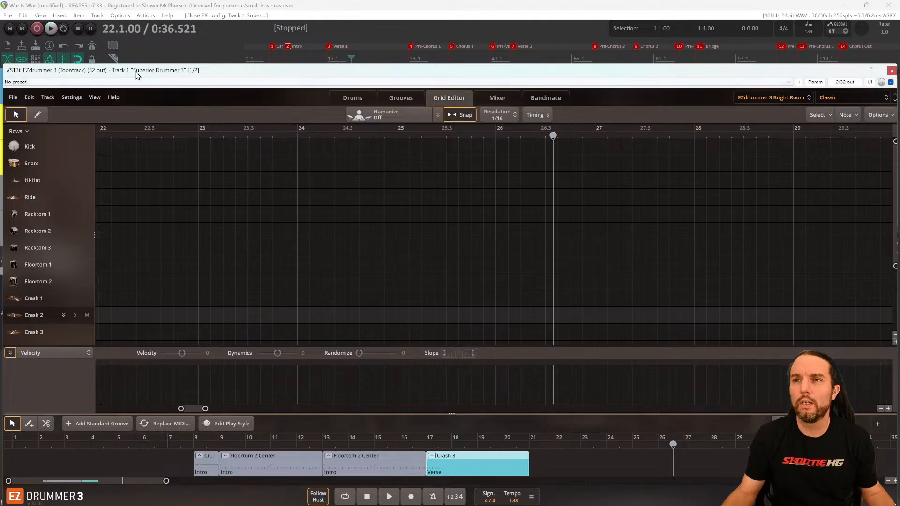
Check the list of recently opened EZdrummer projects for a saved version of the drum part.
left_click(13, 97)
mouse_move(47, 153)
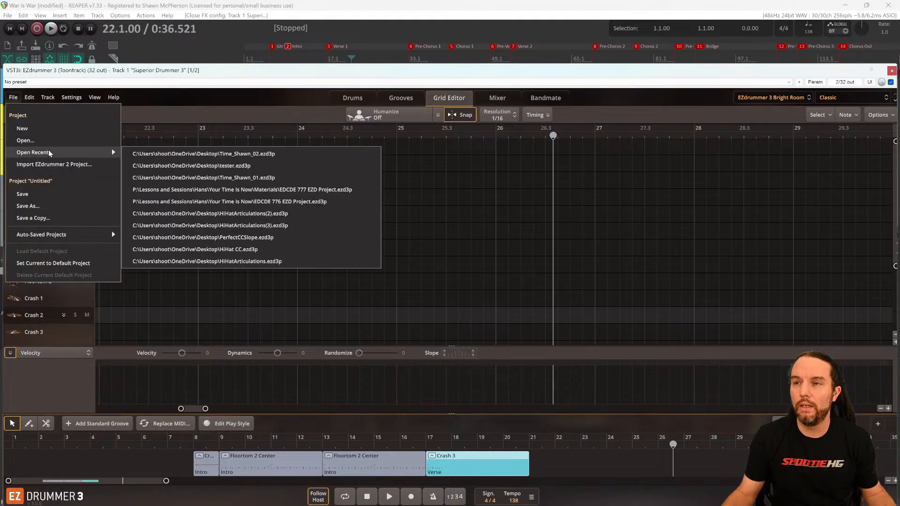
left_click(130, 72)
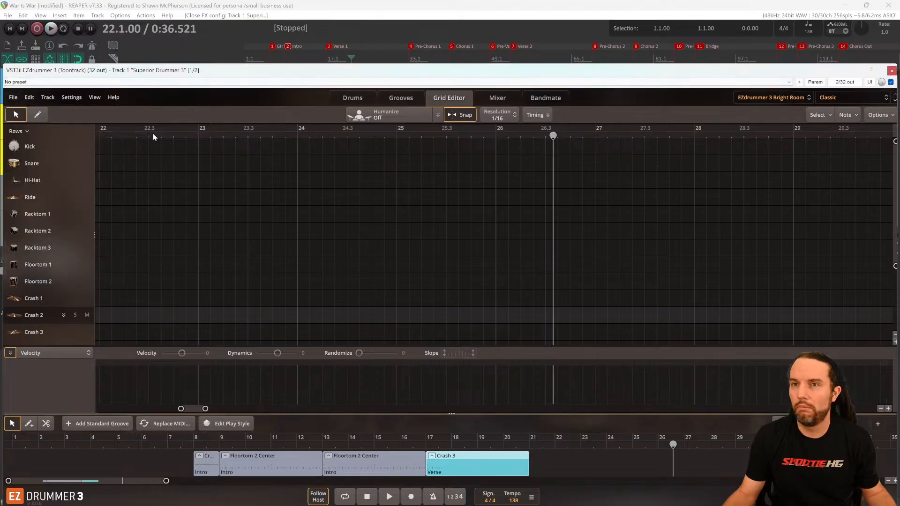
Close the EZdrummer window, inspect the REAPER arrangement, and reopen the plug-in from track 1 to recheck its undo history.
left_click(892, 71)
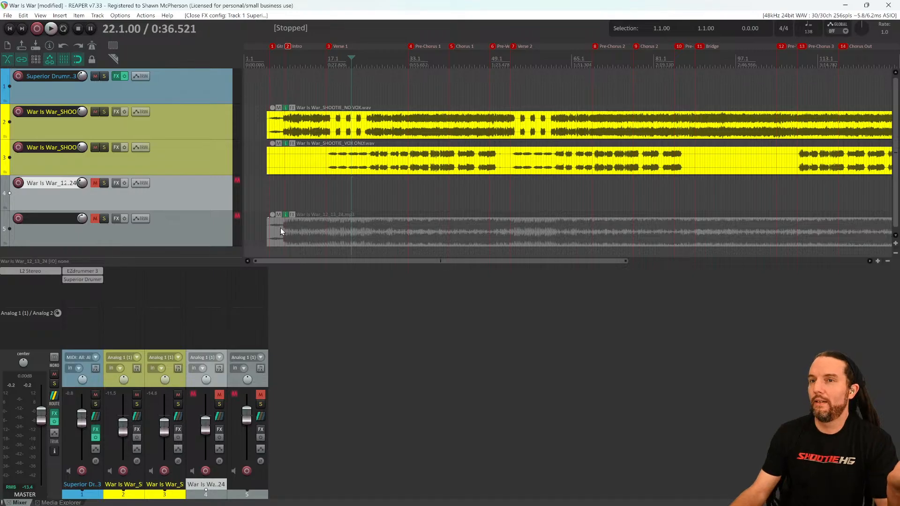
scroll(335, 178, "up", 3)
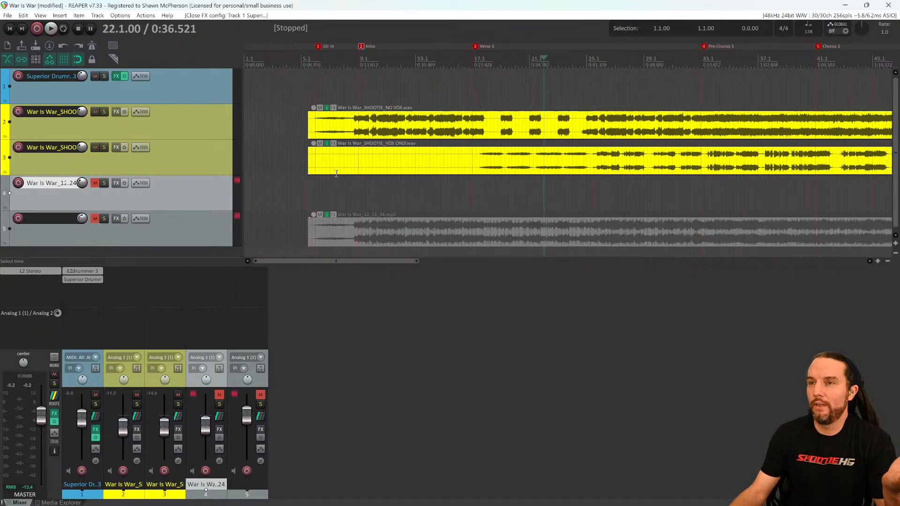
scroll(335, 179, "down", 3)
left_click(143, 95)
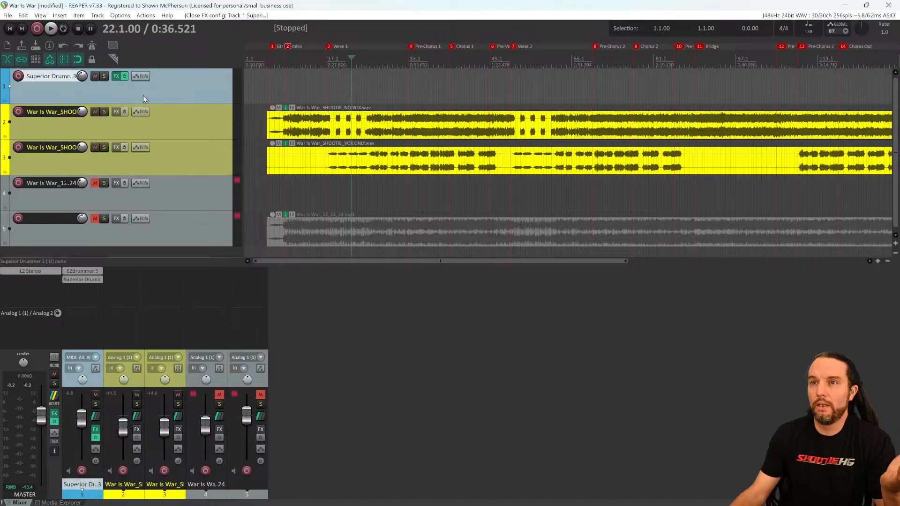
left_click(81, 272)
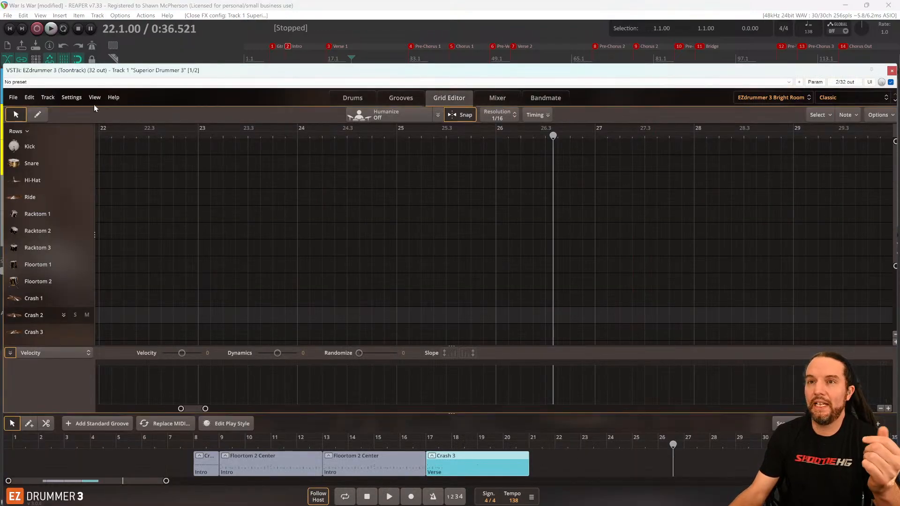
left_click(25, 100)
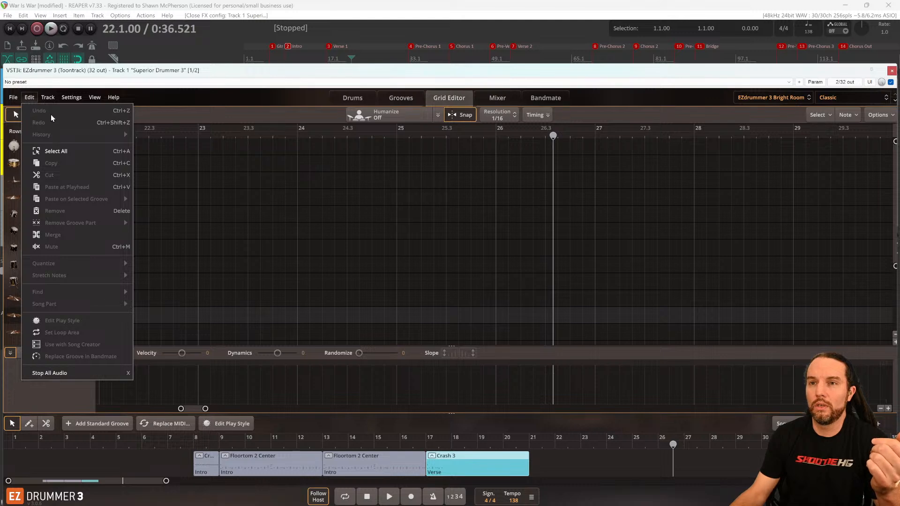
left_click(567, 465)
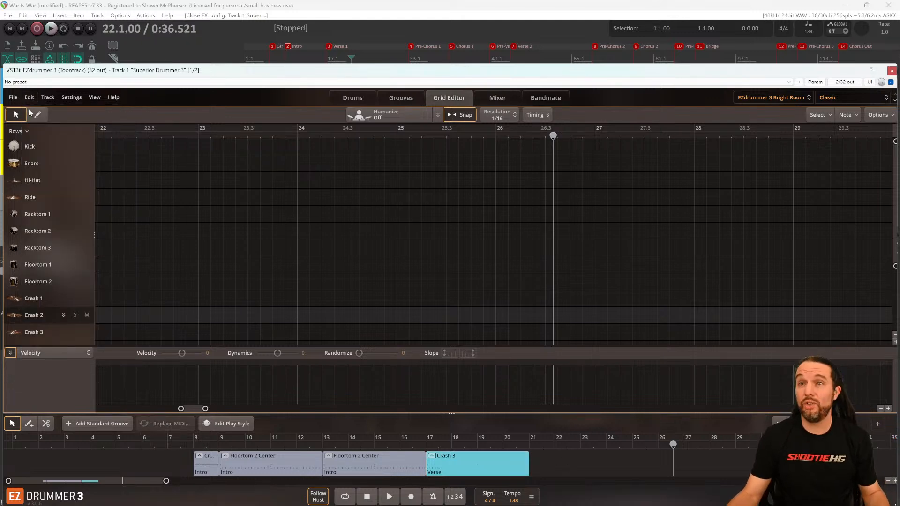
Check the plug-in's edit options and REAPER's project file options for a way to recover the verse.
left_click(29, 97)
left_click(171, 118)
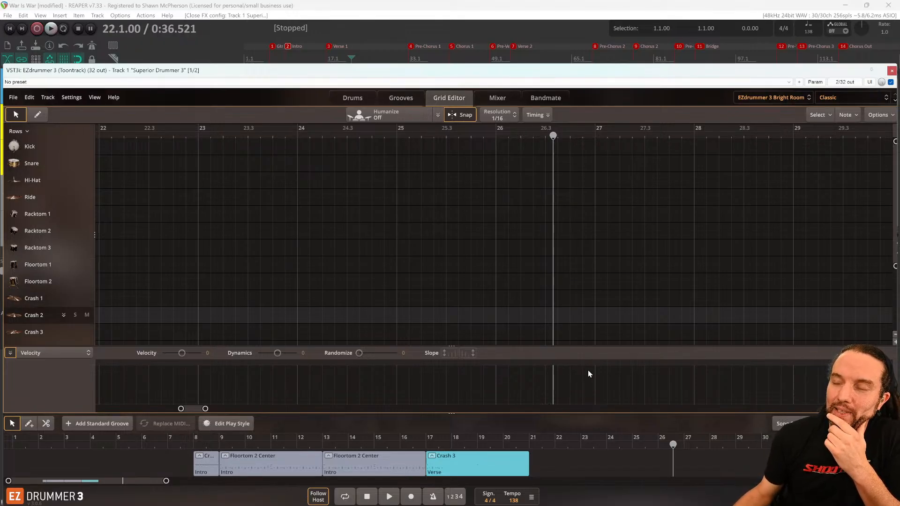
left_click(7, 16)
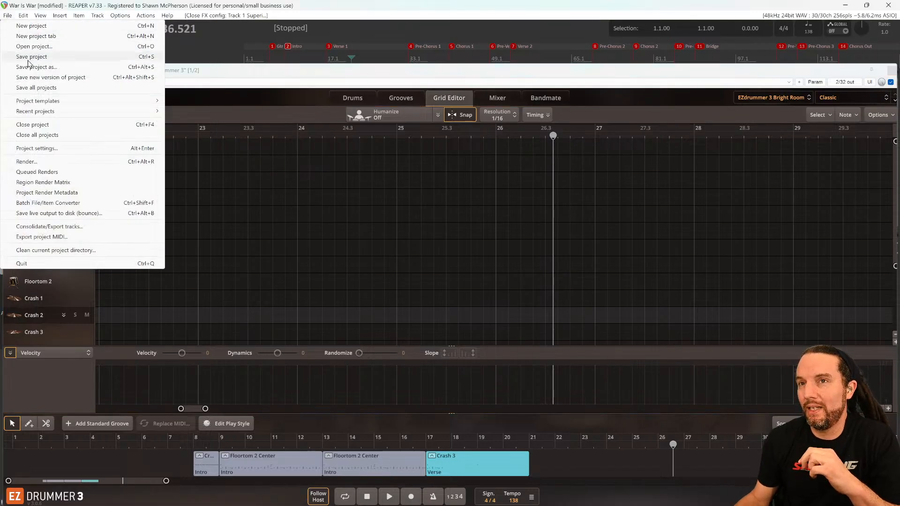
left_click(257, 74)
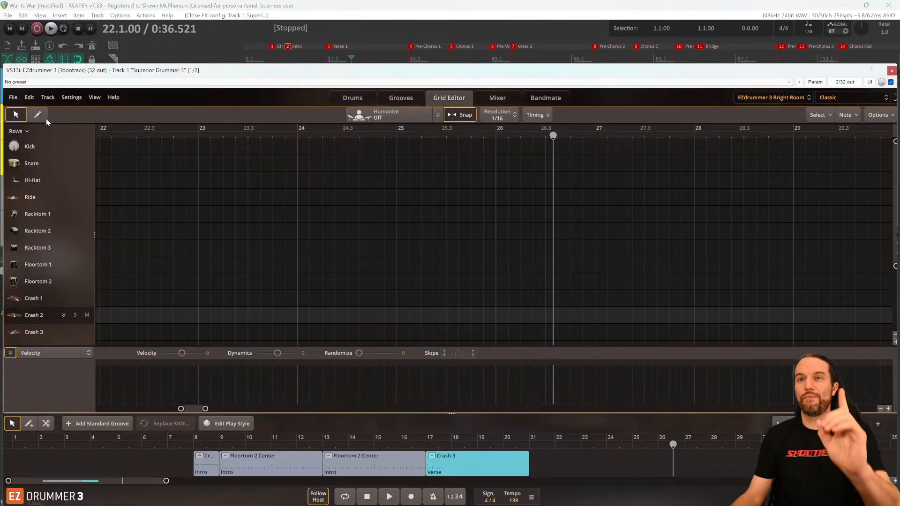
Load the auto-saved project "REAPER [1] - Auto-Save 1 Mar 2025 13:53", saving the current project on the Desktop as "test" first.
left_click(13, 98)
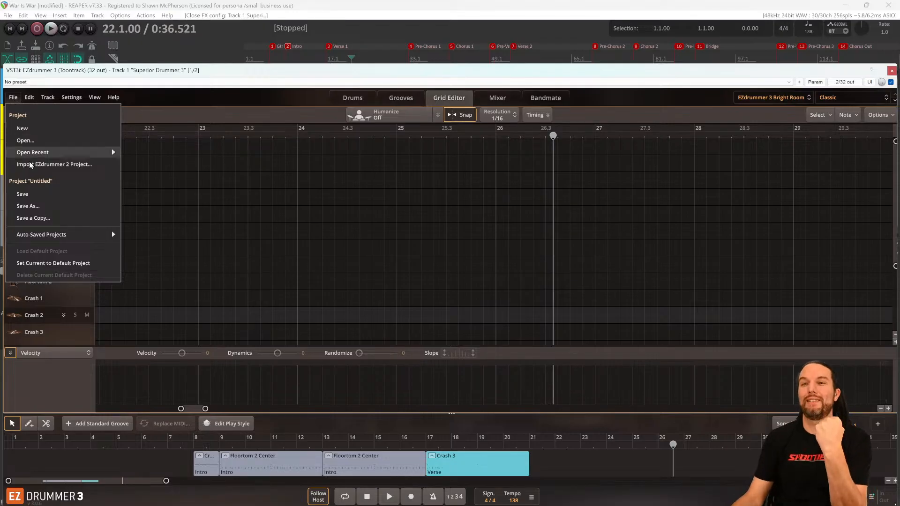
mouse_move(42, 235)
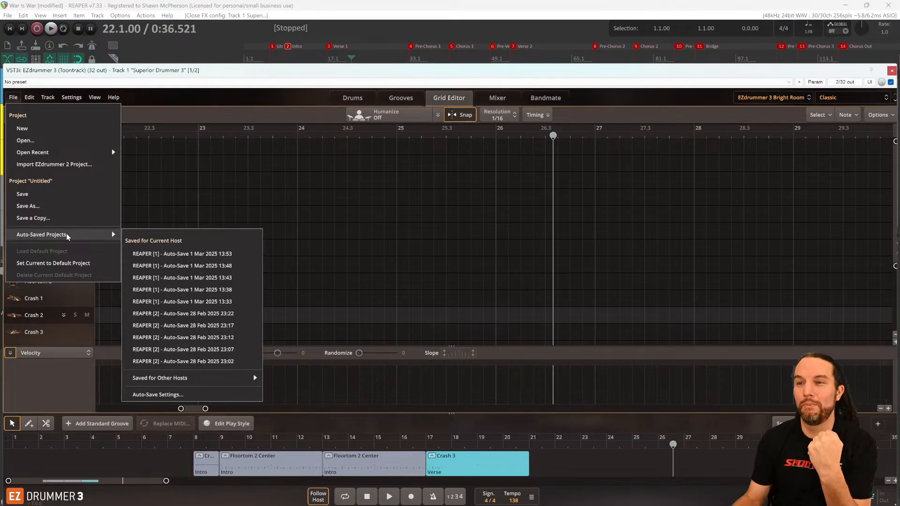
left_click(183, 254)
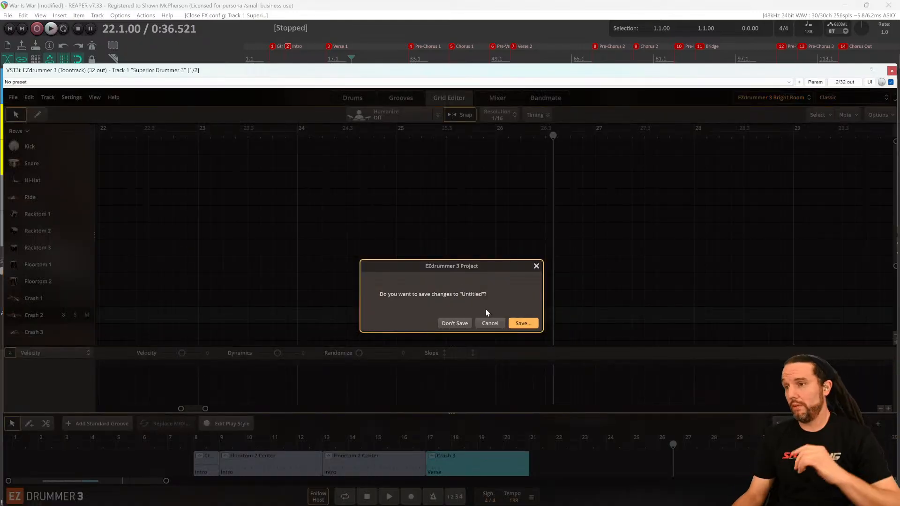
left_click(522, 324)
left_click(164, 153)
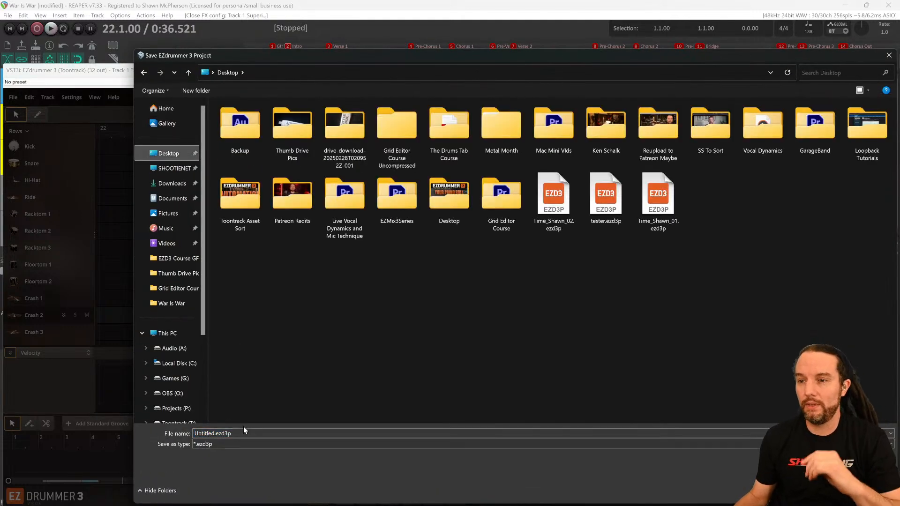
left_click(245, 431)
type("test")
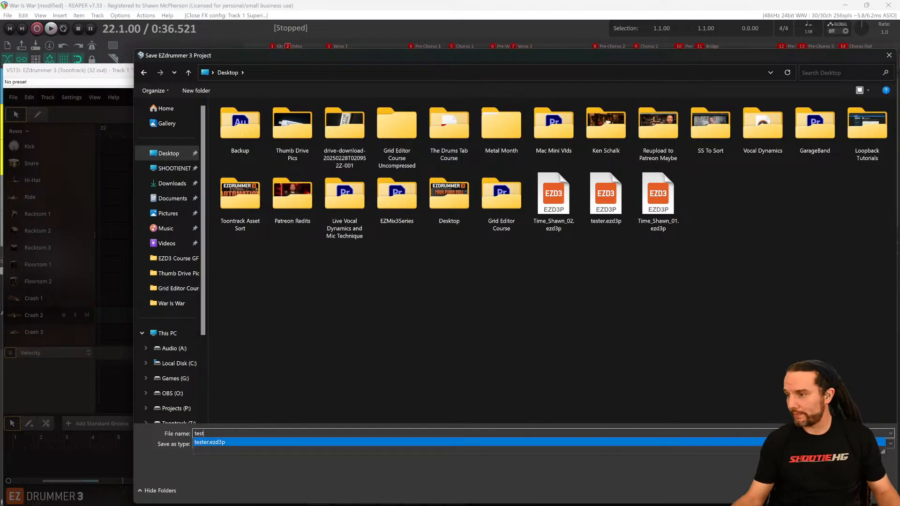
left_click(822, 490)
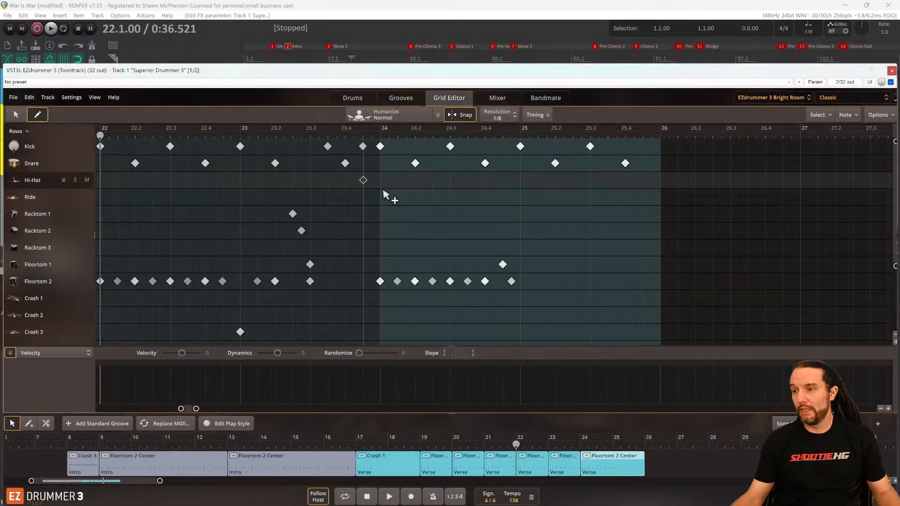
Play the restored verse from bar 22 and check its grooves through bar 24.
key("space")
key("space")
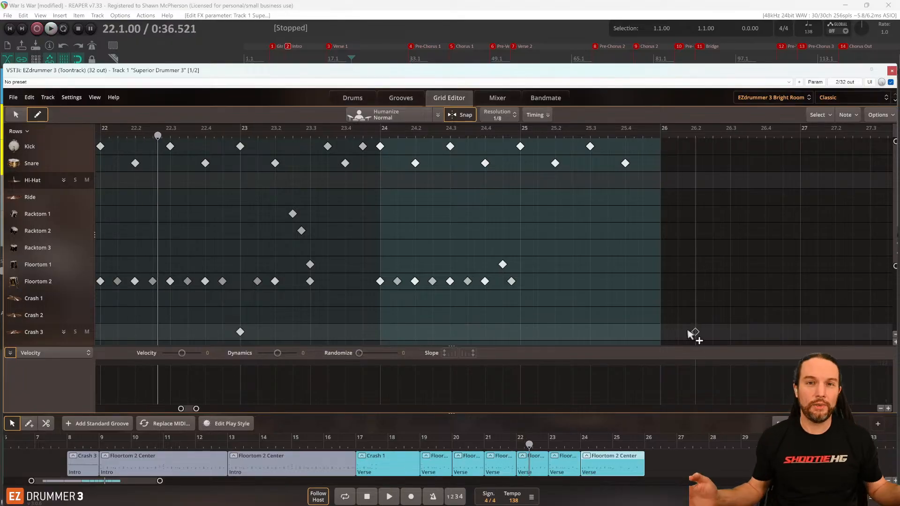
key("space")
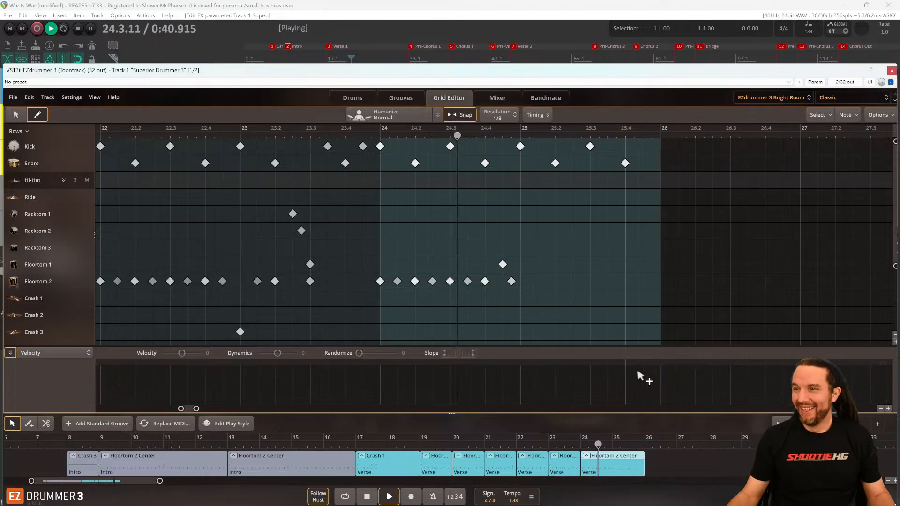
key("space")
Draw bar 26 with kicks on beats 1 and 3, snares on beats 2 and 4, and a kick on the eighth note after beat 4.
scroll(412, 228, "right", 8)
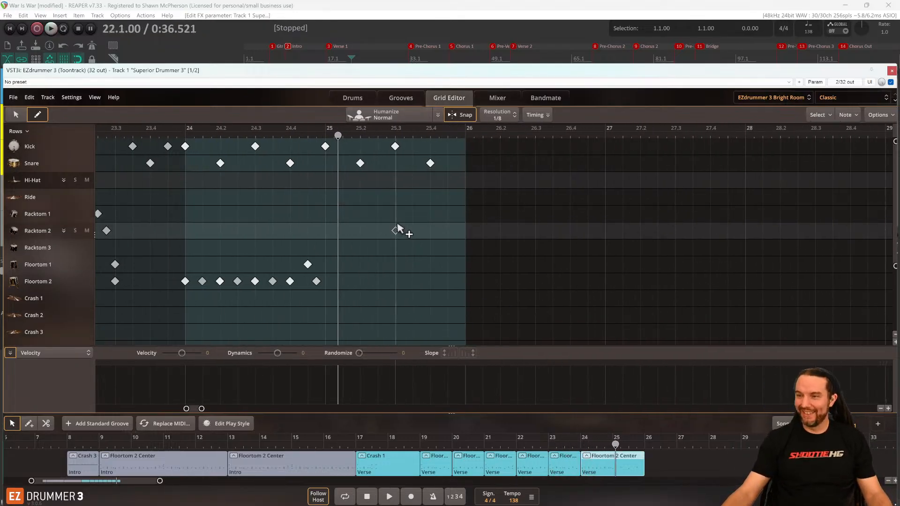
left_click(15, 115)
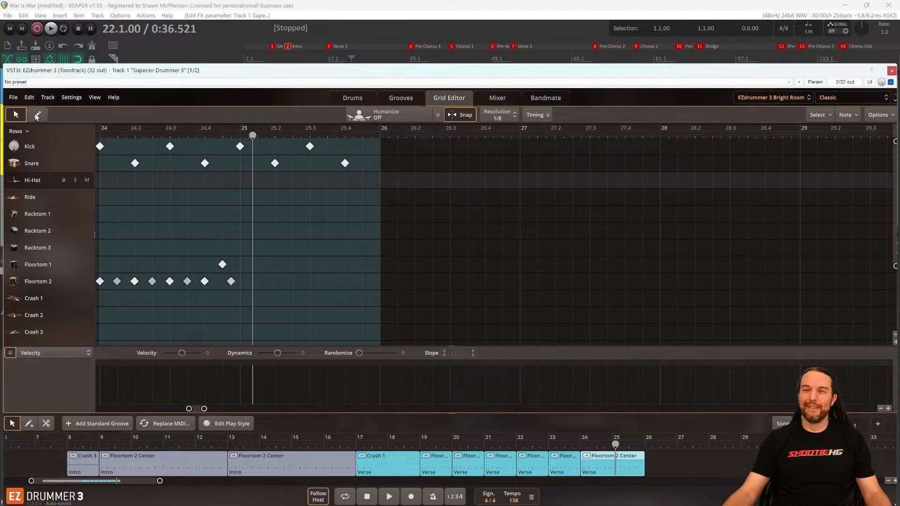
left_click(37, 116)
left_click(380, 146)
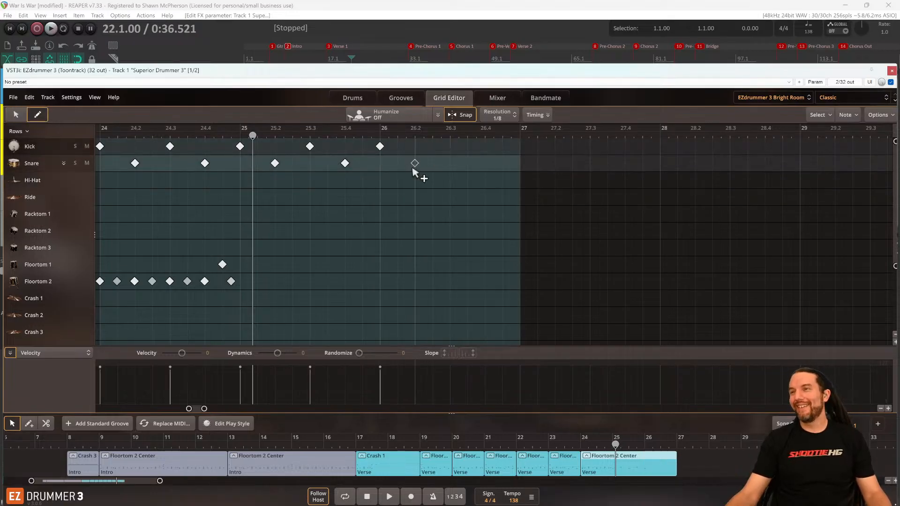
left_click(414, 165)
left_click(449, 147)
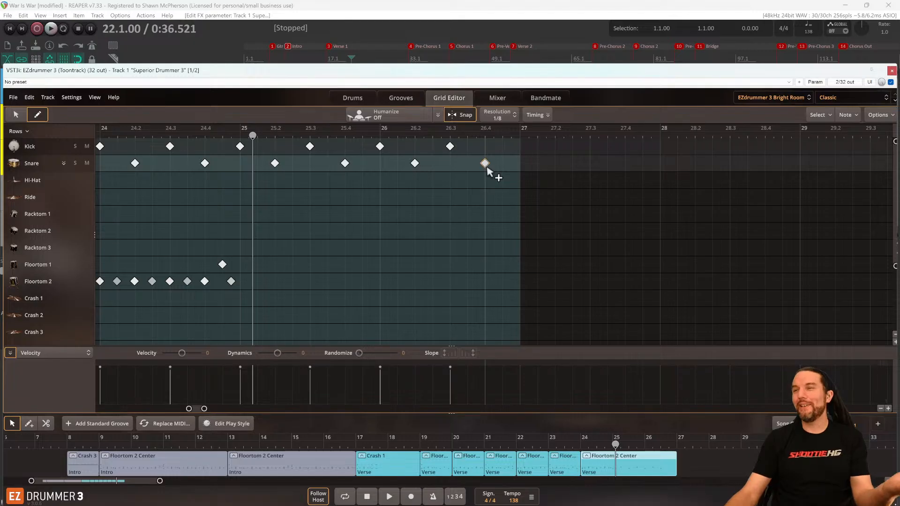
left_click(485, 164)
left_click(501, 146)
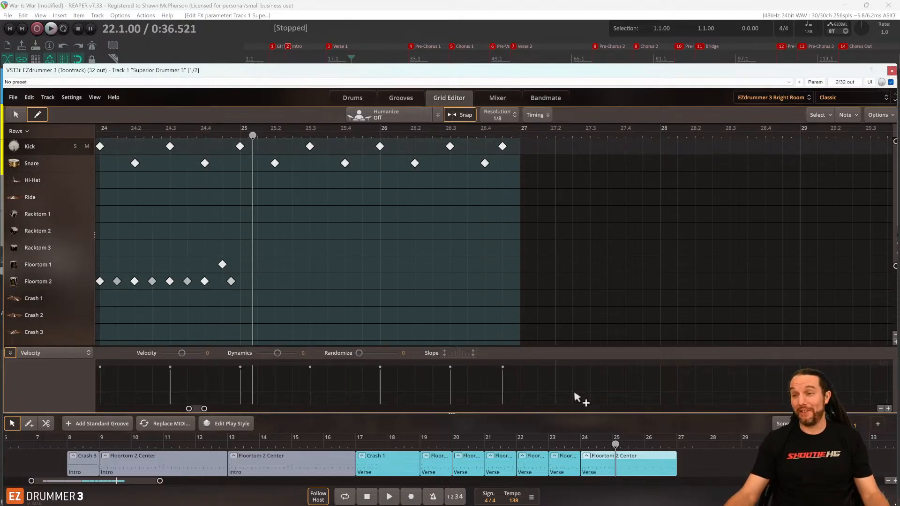
Save the REAPER project and play the verse from bar 22.
left_click(7, 16)
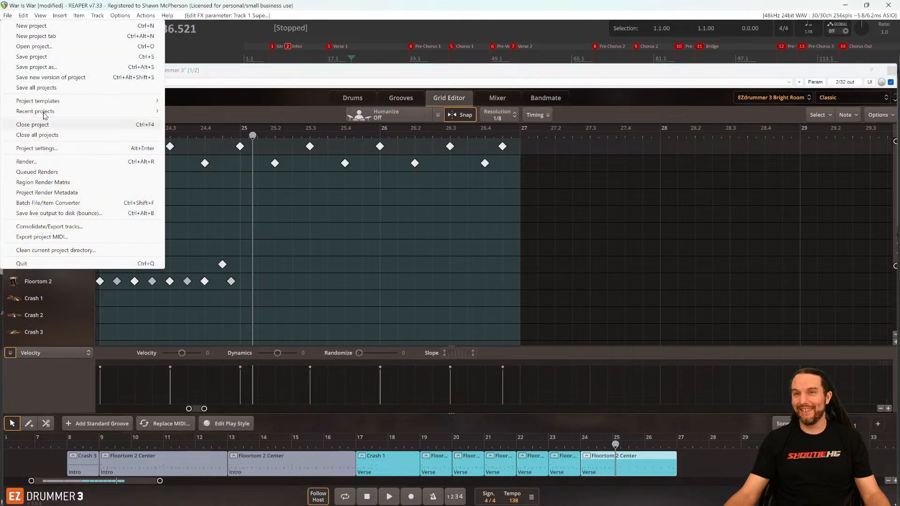
left_click(32, 57)
key("space")
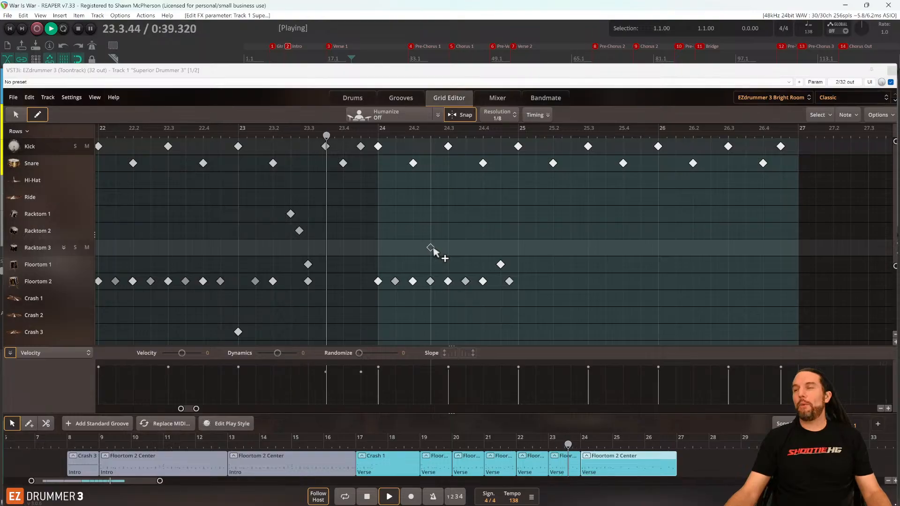
key("space")
Expand the hi-hat articulations, set the grid resolution to 1/4, and draw Open Edge 3 hits on every beat of bars 24 to 26.
scroll(434, 253, "right", 5)
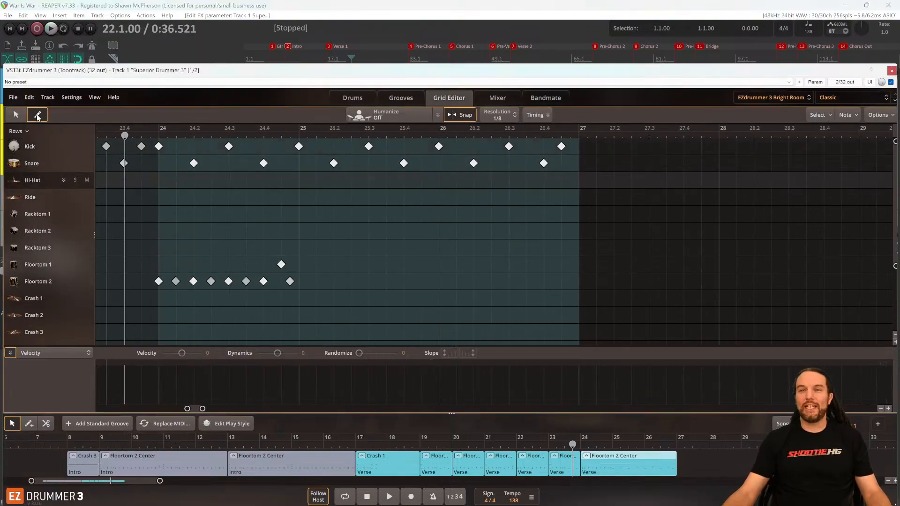
left_click(37, 116)
left_click(63, 180)
scroll(121, 200, "down", 2)
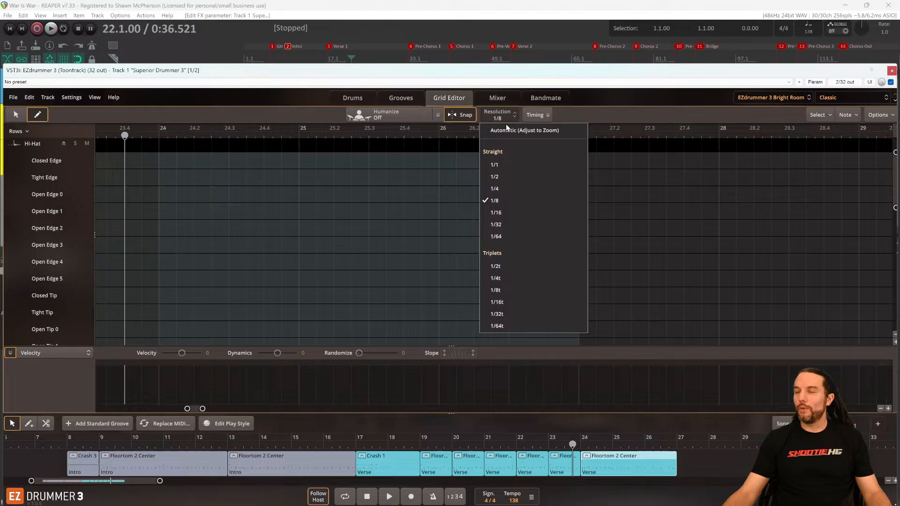
left_click(504, 186)
left_click_drag(159, 245, 541, 243)
Play the part briefly from bar 22, stopping before the new hi-hat hits.
key("space")
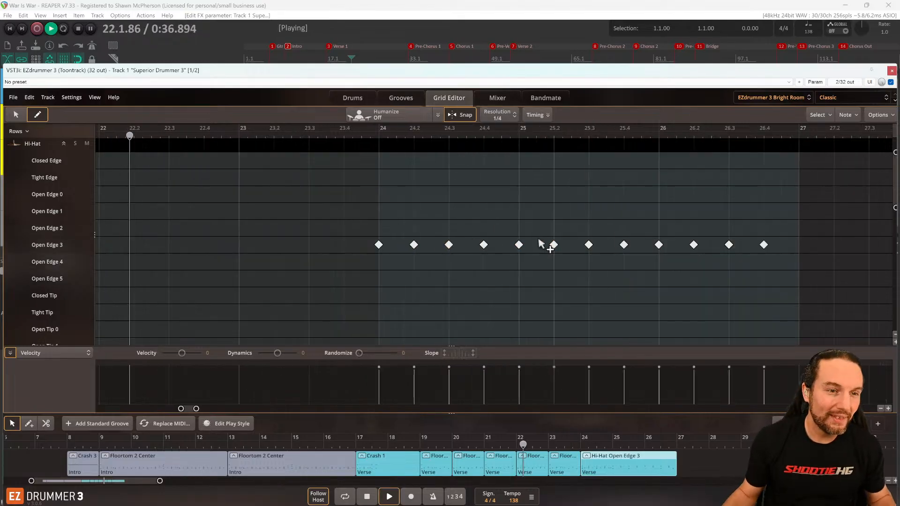
key("space")
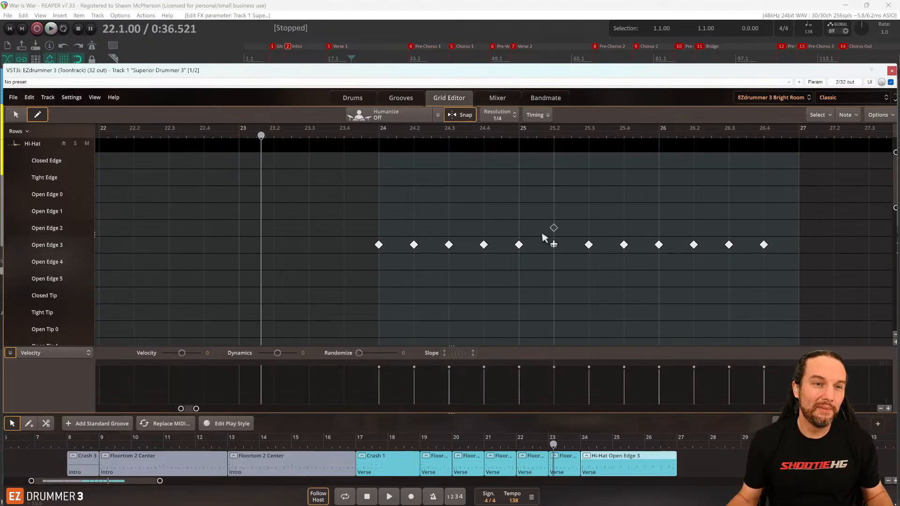
left_click(540, 240)
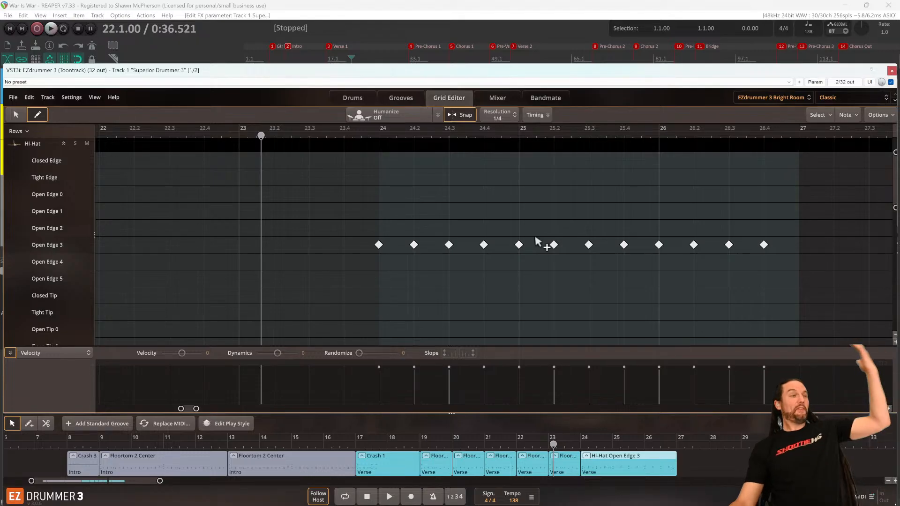
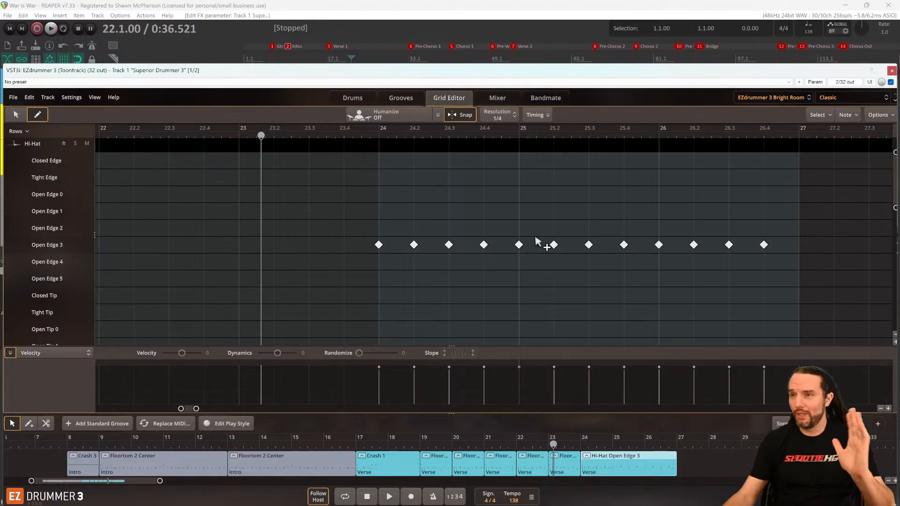
Erase the Open Edge 3 hi-hat hits on all four beats of bar 24.
scroll(412, 234, "up", 2)
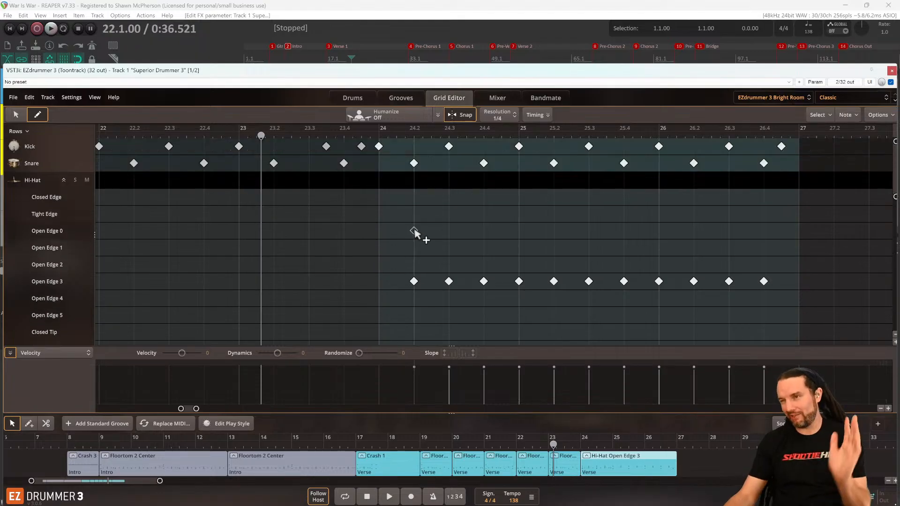
scroll(416, 232, "down", 15)
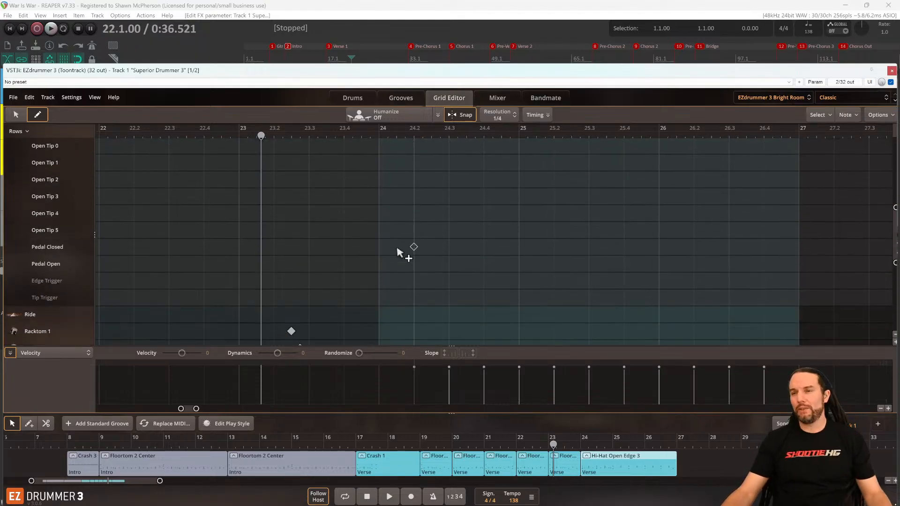
scroll(401, 253, "up", 15)
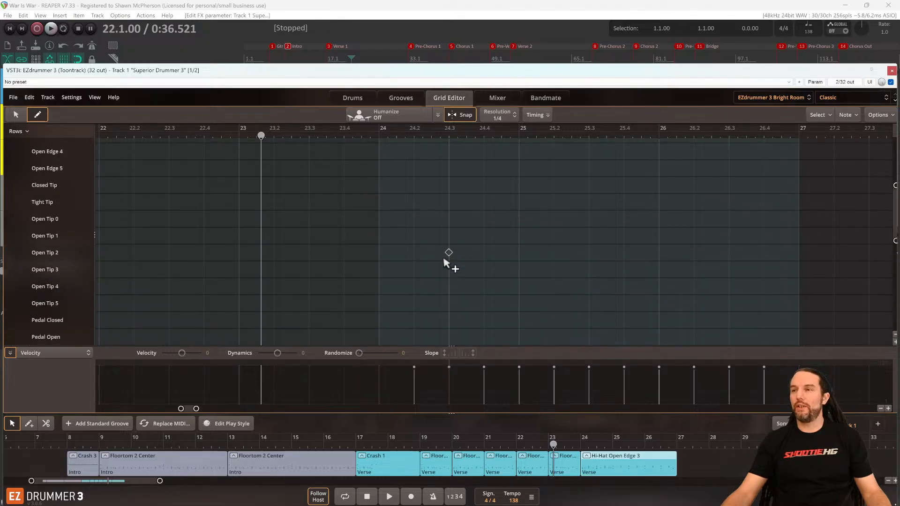
left_click(413, 231)
left_click(448, 231)
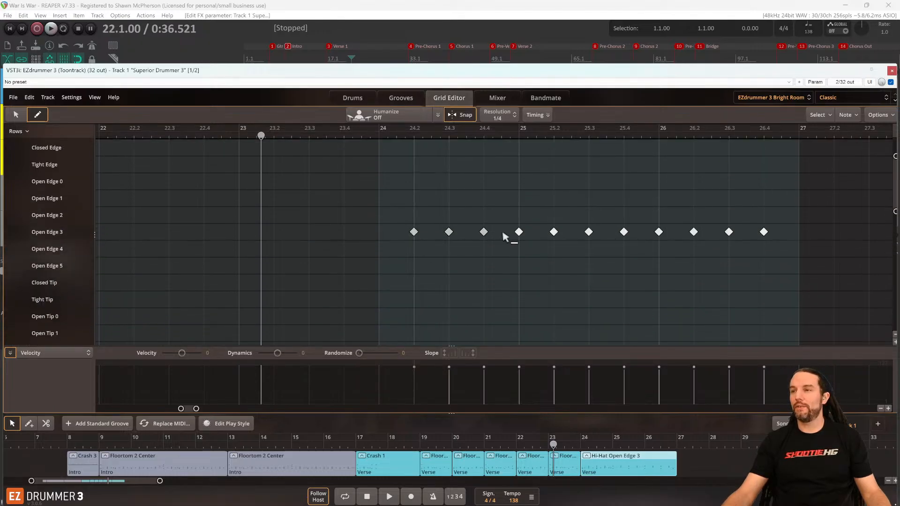
left_click(483, 231)
Collapse the hi-hat articulations and move the hi-hat hit on beat 1 of bar 25 to Crash 2.
left_click(22, 117)
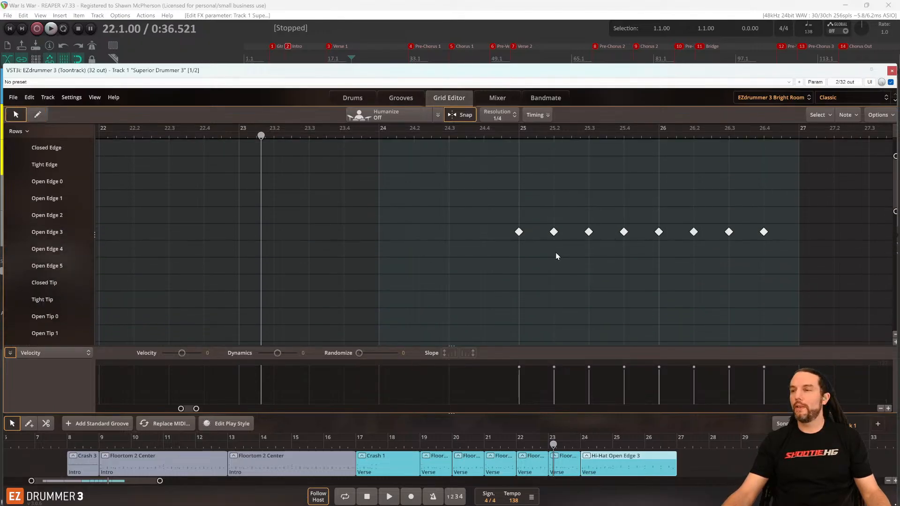
scroll(555, 252, "down", 4)
left_click(519, 171)
scroll(360, 244, "up", 7)
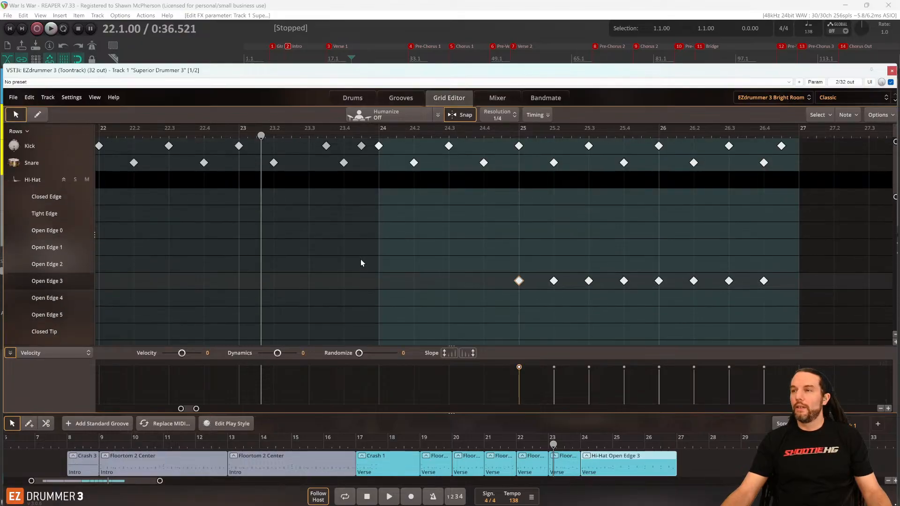
left_click(63, 180)
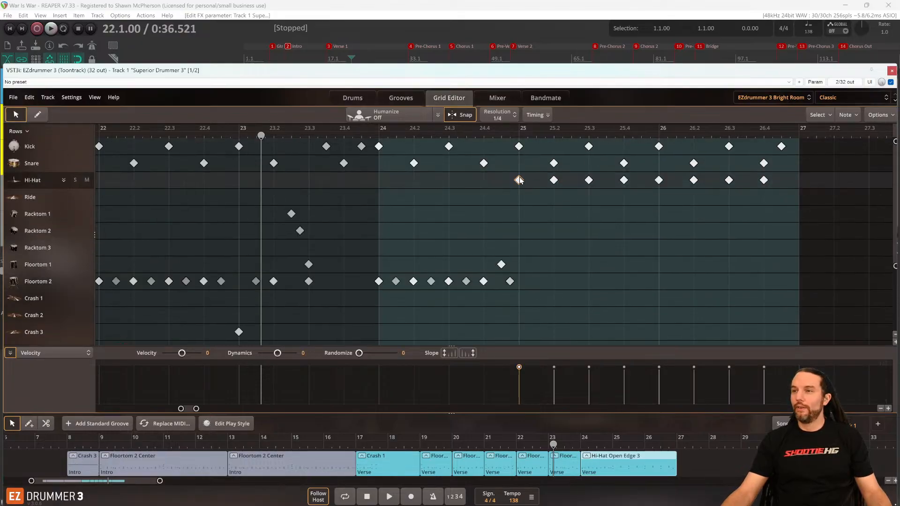
left_click_drag(518, 177, 521, 257)
left_click_drag(530, 317, 531, 317)
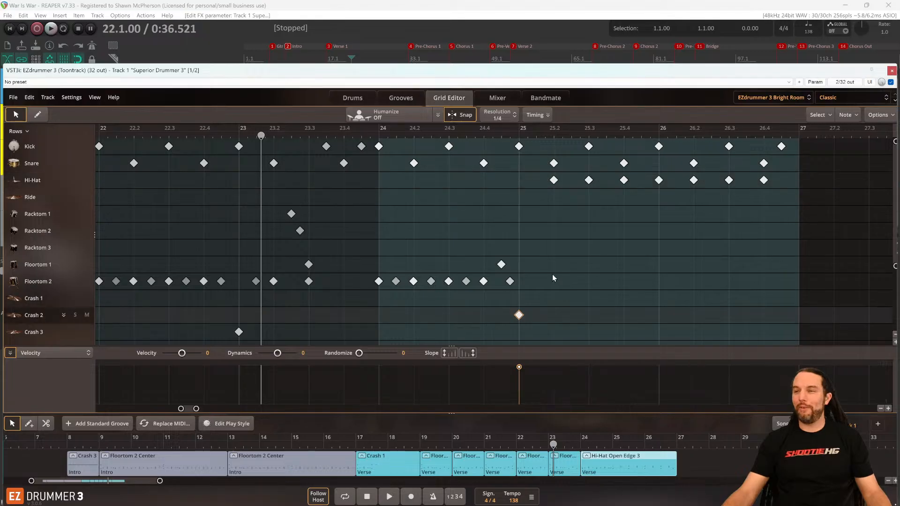
Preview the part from bar 22, then jump REAPER's edit cursor to bar 24 and play from there.
key("space")
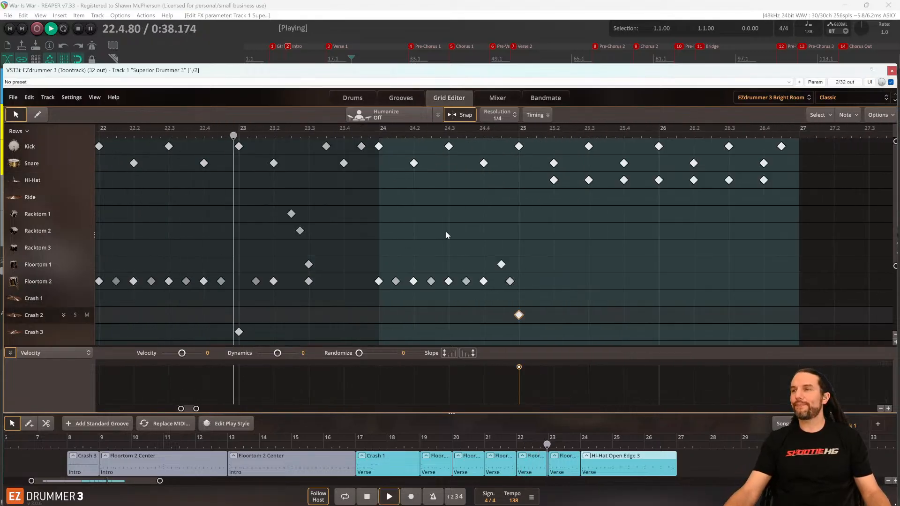
key("space")
key("ctrl+j")
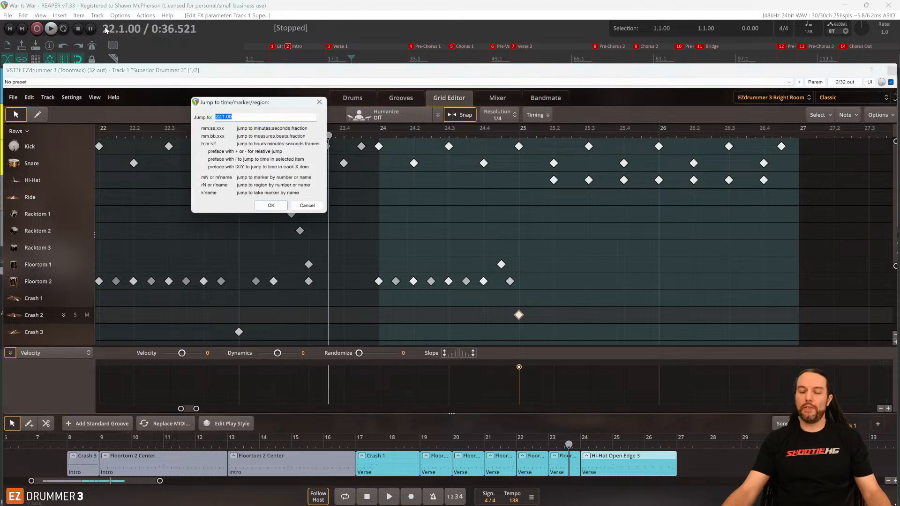
type("24")
key("Return")
key("space")
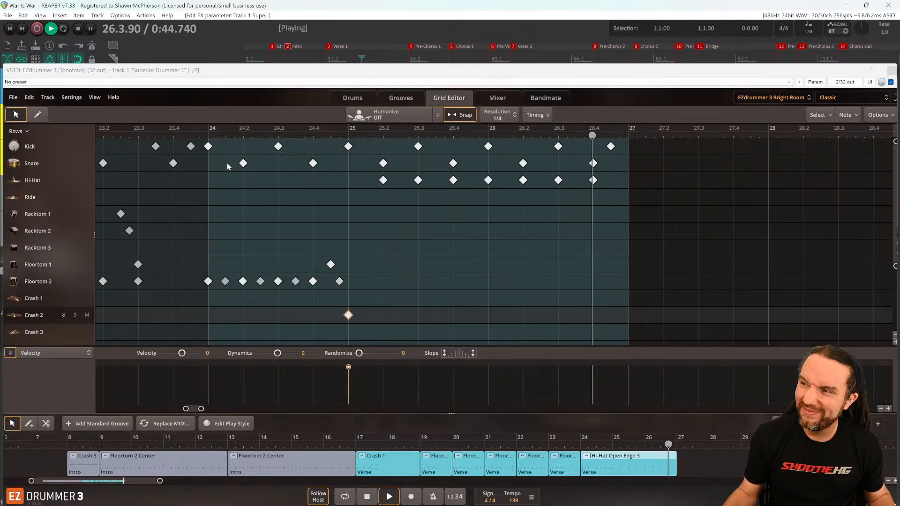
Stop playback and split the last verse block at bar 25.
key("space")
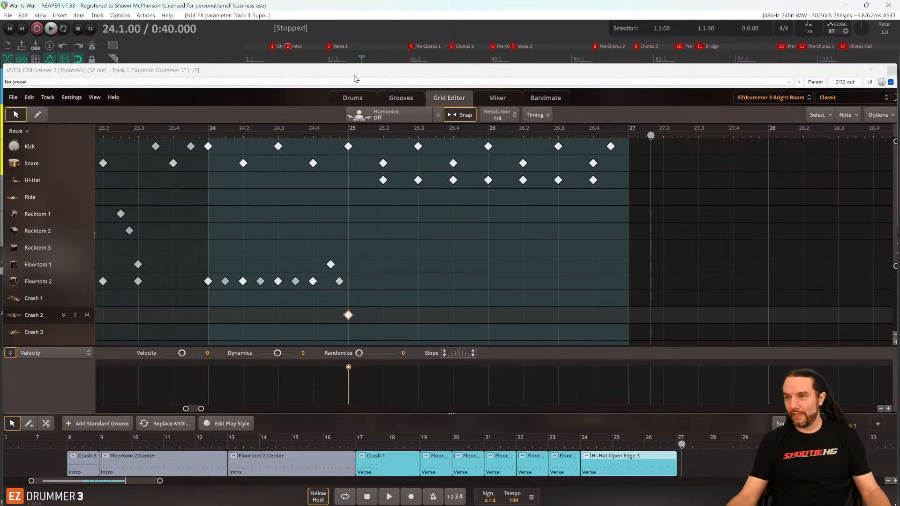
left_click(38, 115)
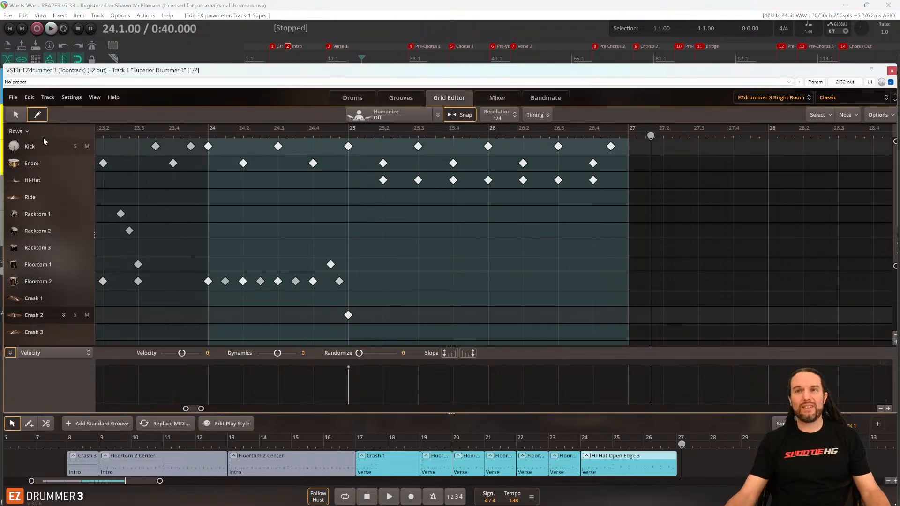
left_click(45, 423)
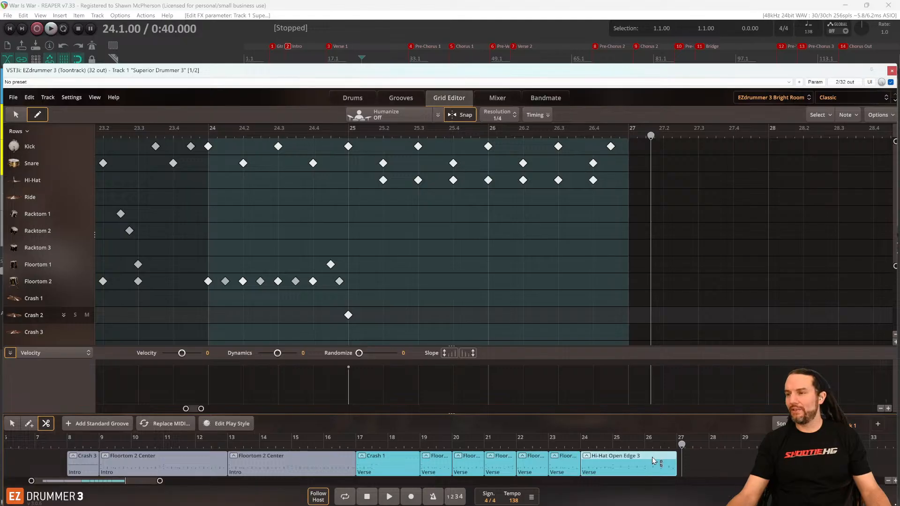
left_click(613, 461)
scroll(703, 459, "right", 3)
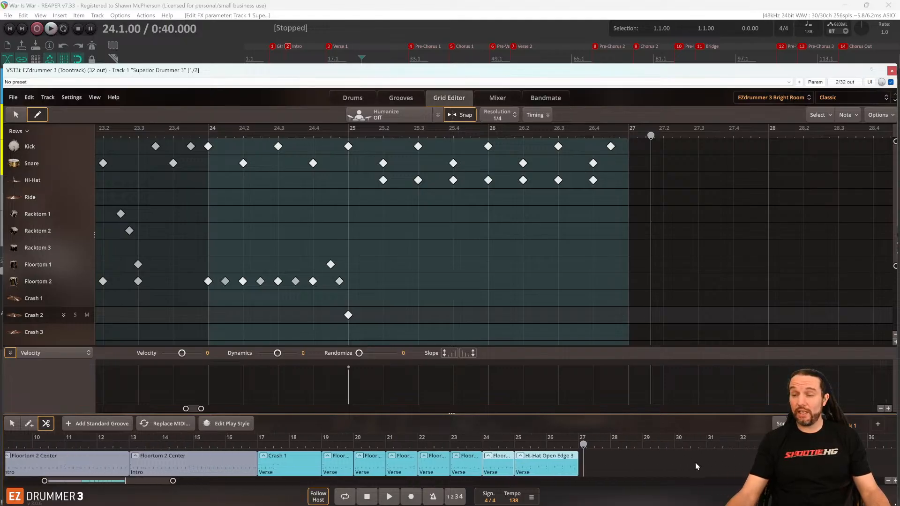
left_click(497, 462)
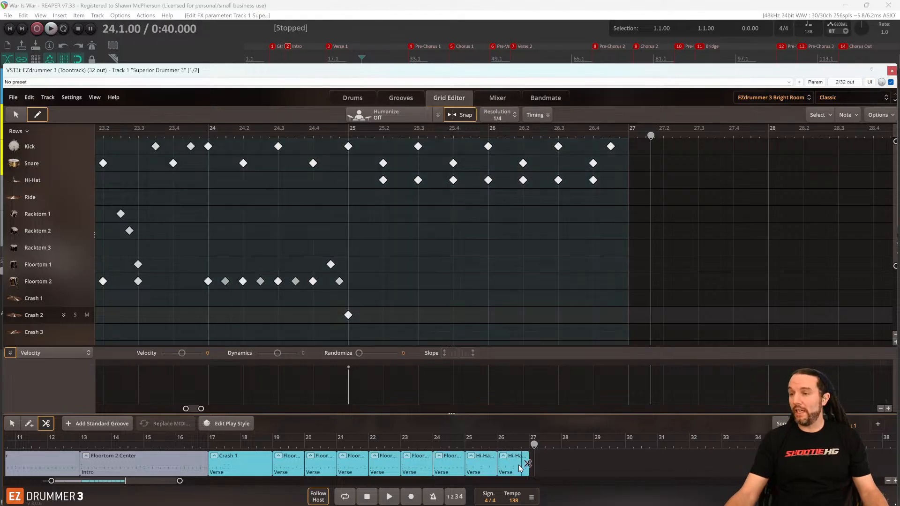
key("ctrl+z")
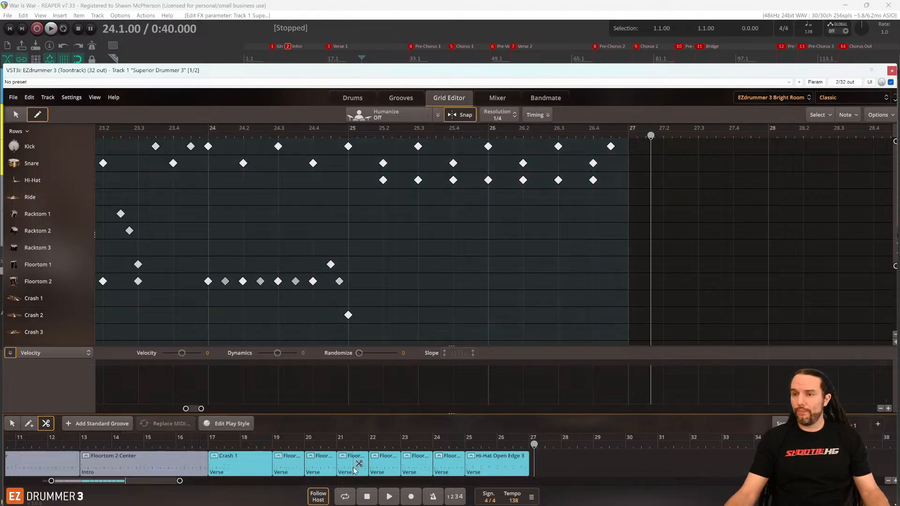
Duplicate the two-bar block at bar 25 to bar 27 and preview the part from bar 24.
left_click(12, 424)
left_click(510, 464)
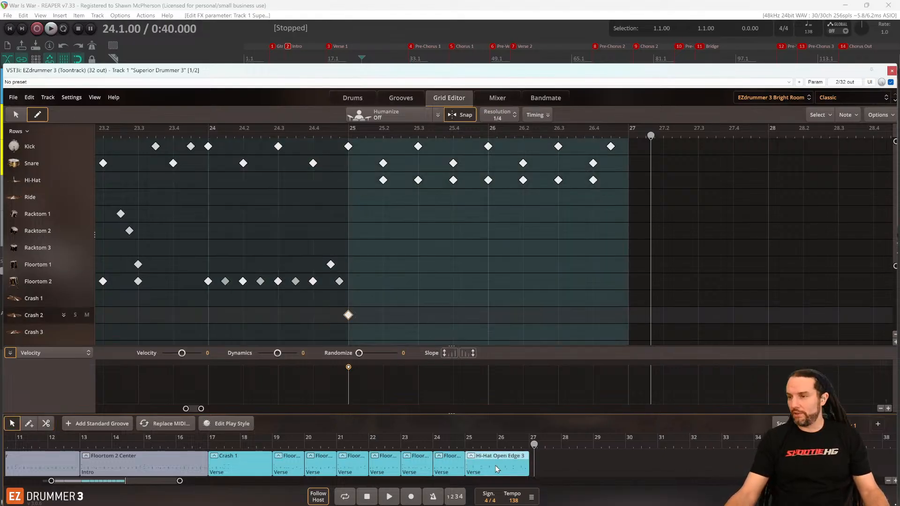
left_click(549, 466)
scroll(483, 199, "right", 2)
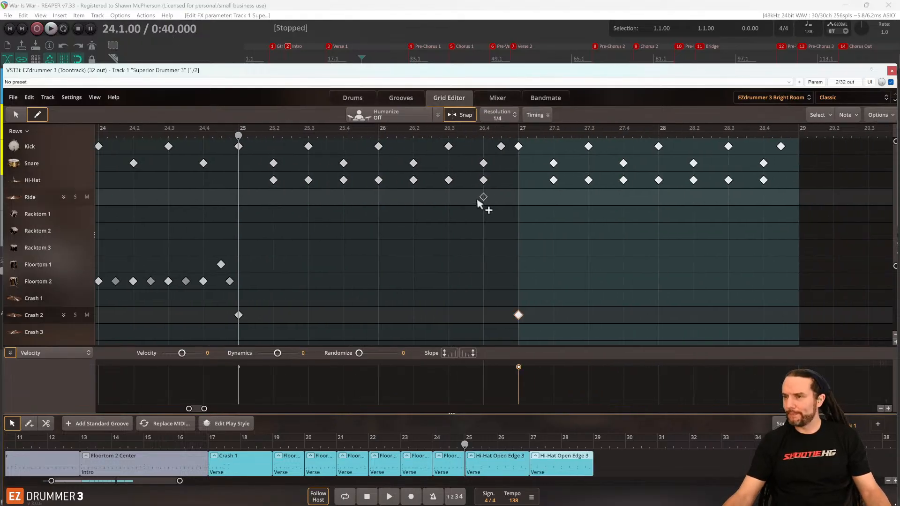
key("space")
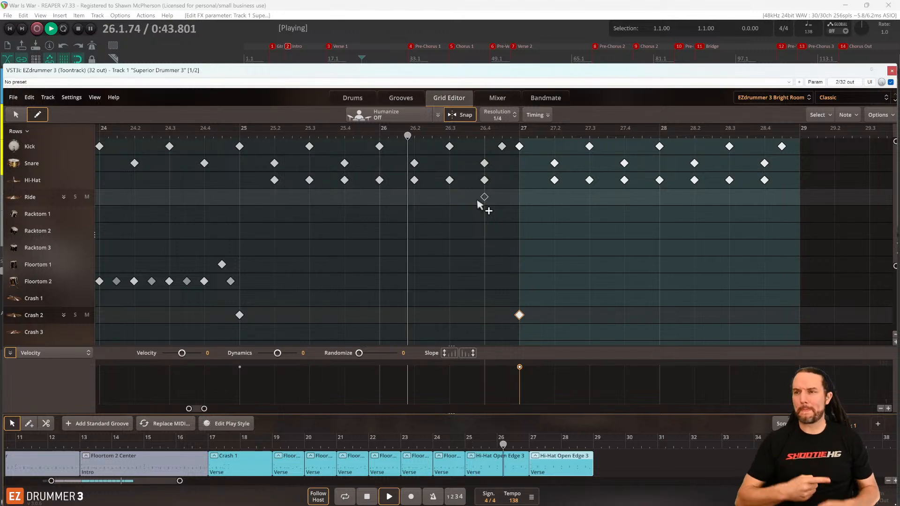
key("space")
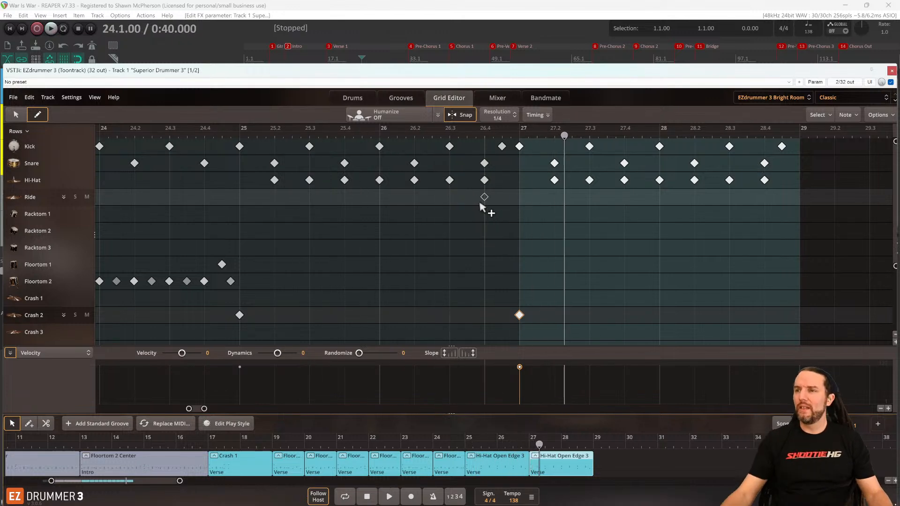
Move the Crash 2 hit on beat 1 of bar 27 to the Hi-Hat row and preview the change.
left_click(16, 115)
left_click_drag(518, 315, 508, 177)
key("space")
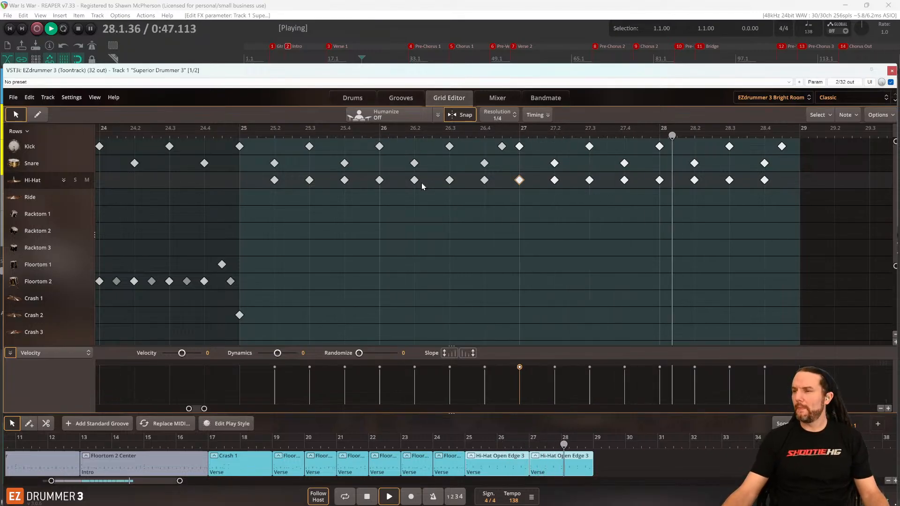
key("space")
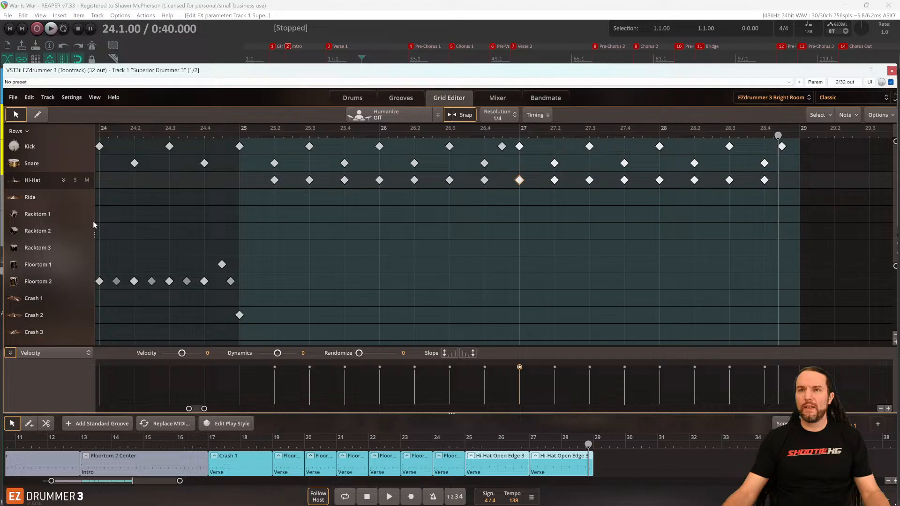
Expand the hi-hat articulations, move the hit on beat 1 of bar 27 to Open Edge 3, and play the part through bar 28.
left_click(64, 181)
left_click_drag(519, 201, 519, 282)
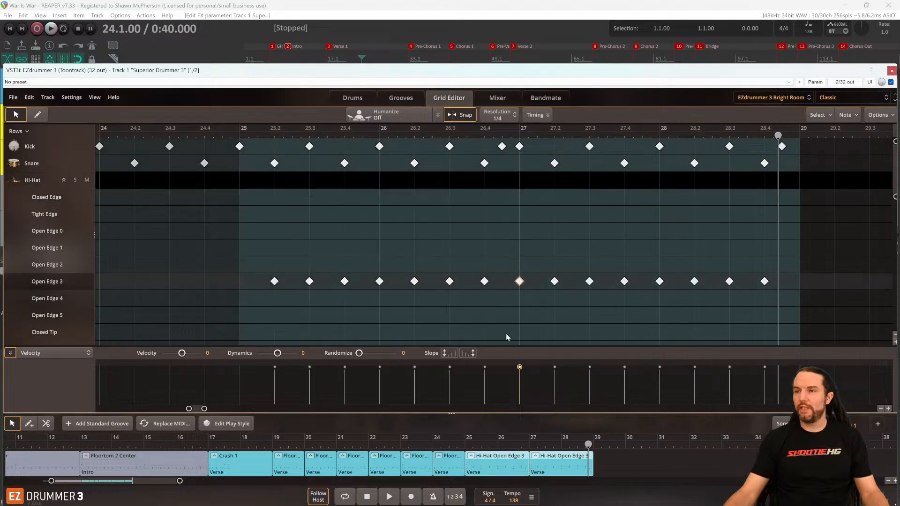
key("space")
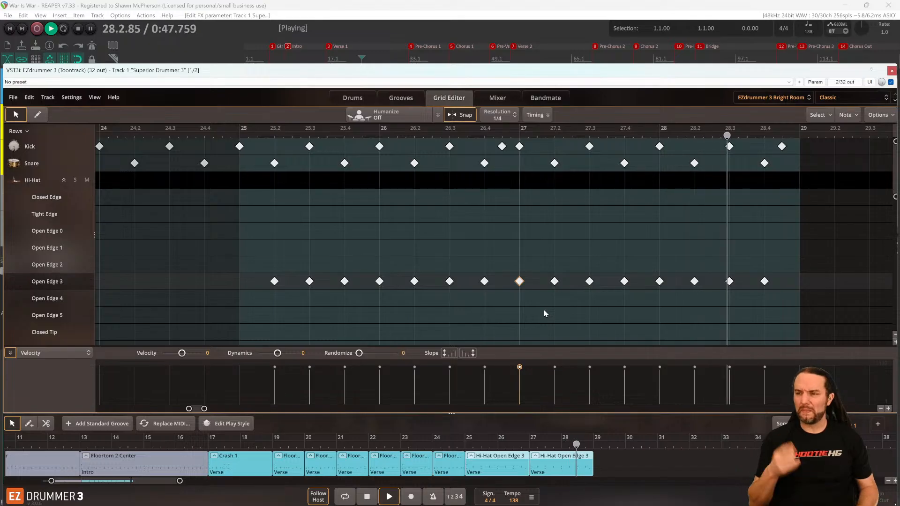
key("space")
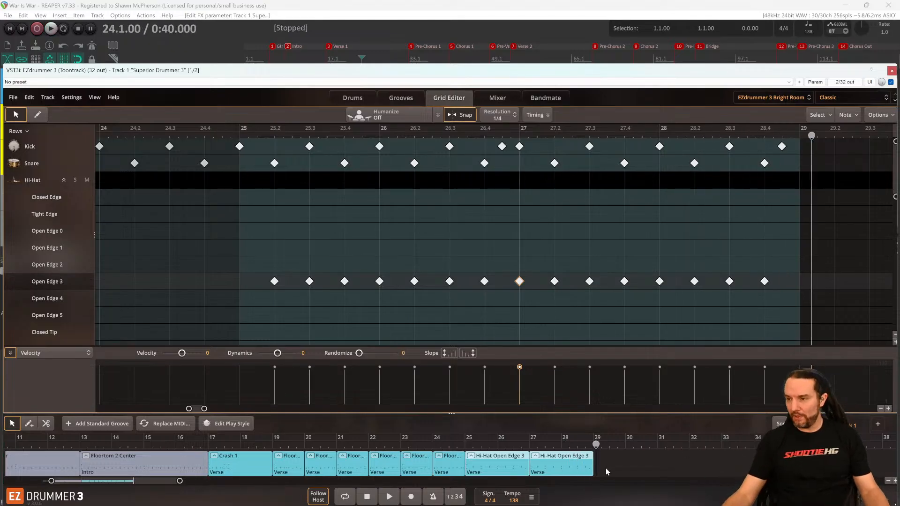
Copy the two blocks covering bars 25 to 28 so the copies start at bar 29, with brief playback checks.
left_click(559, 465)
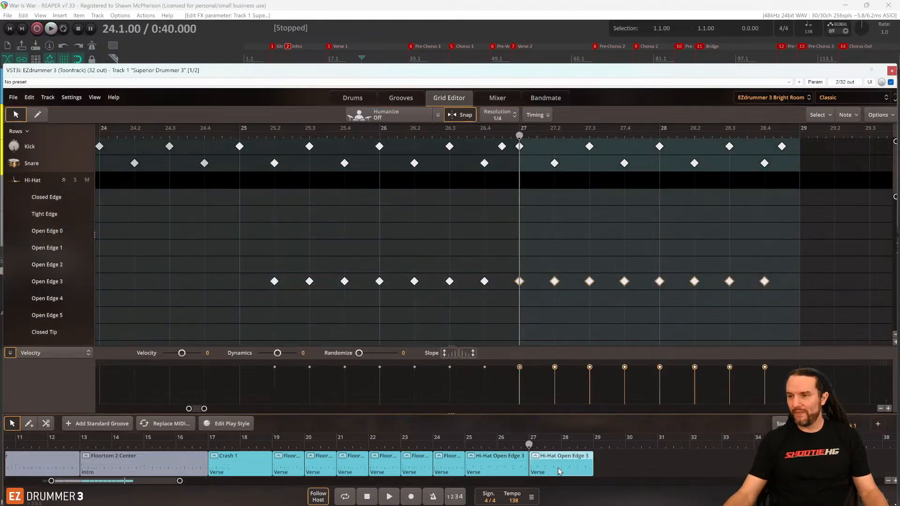
key("space")
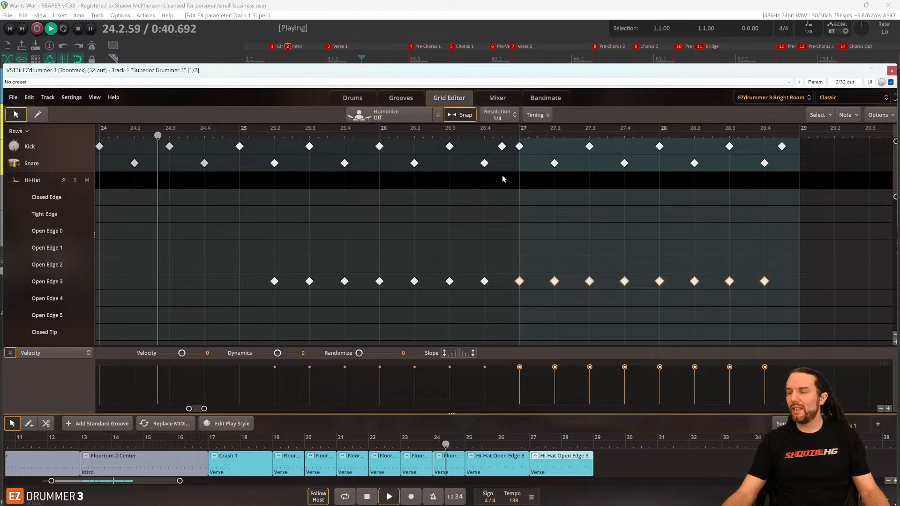
key("space")
mouse_move(615, 459)
left_mouse_down()
mouse_move(487, 463)
mouse_move(619, 460)
left_mouse_up()
key("space")
key("space")
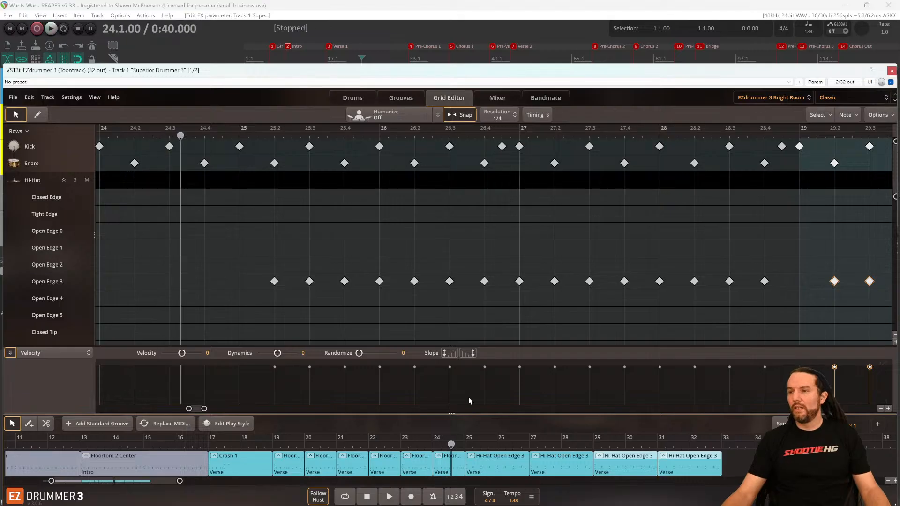
Jump REAPER's edit cursor to bar 27.
key("ctrl+j")
type("27")
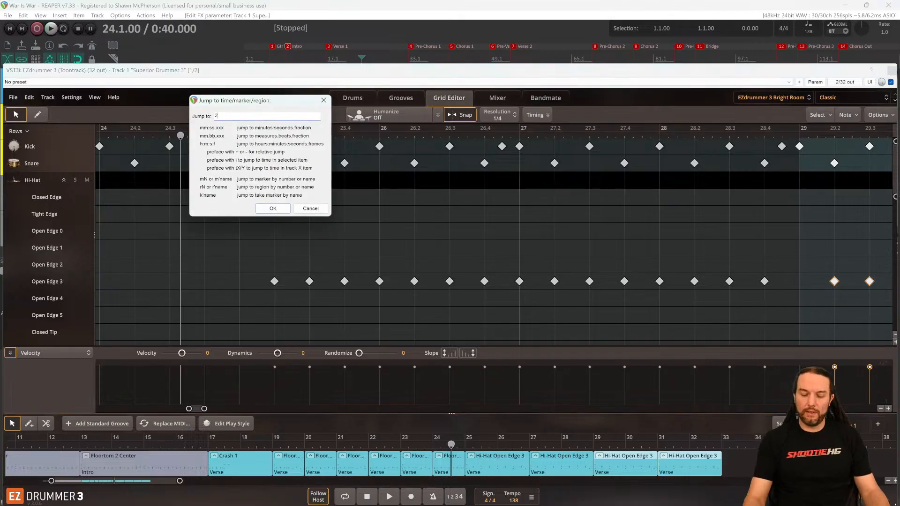
key("Return")
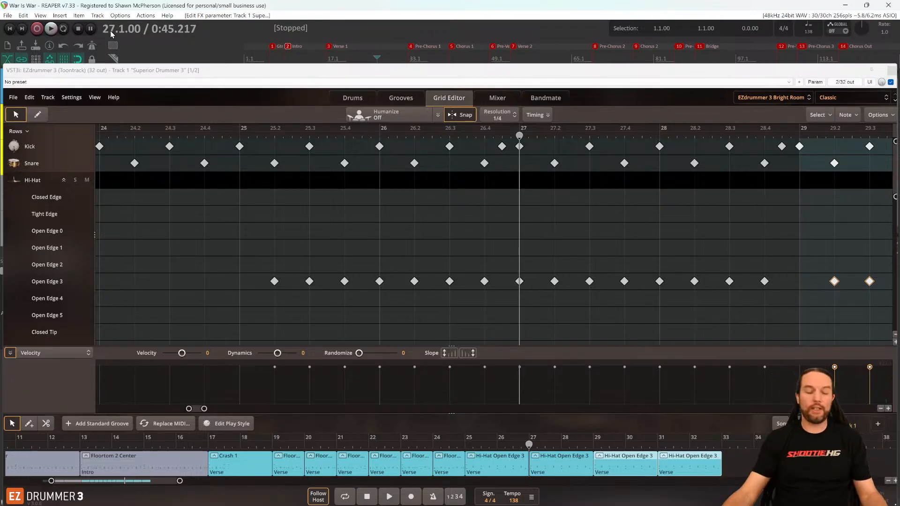
Switch to Firefox and copy the web address of the Shootie School store page.
key("alt+Tab")
key("alt+Tab")
key("alt+Tab")
key("alt+Tab")
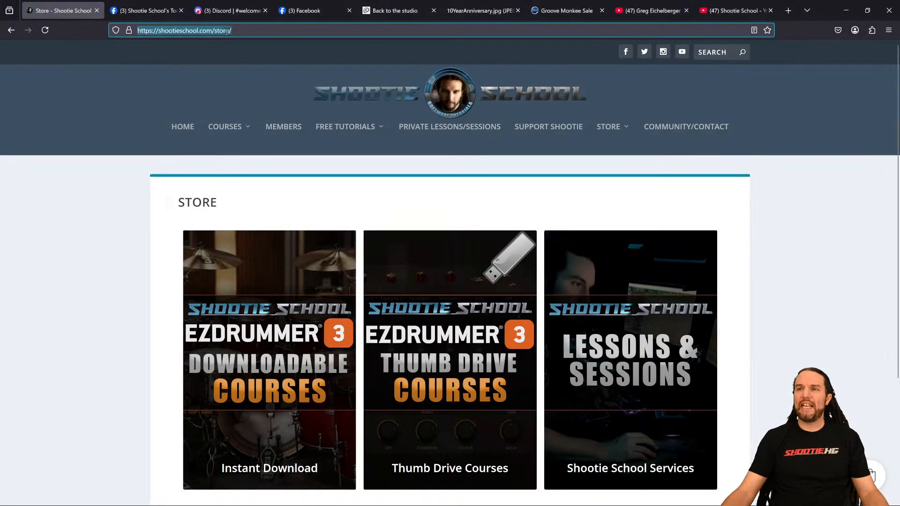
right_click(214, 31)
left_click(229, 86)
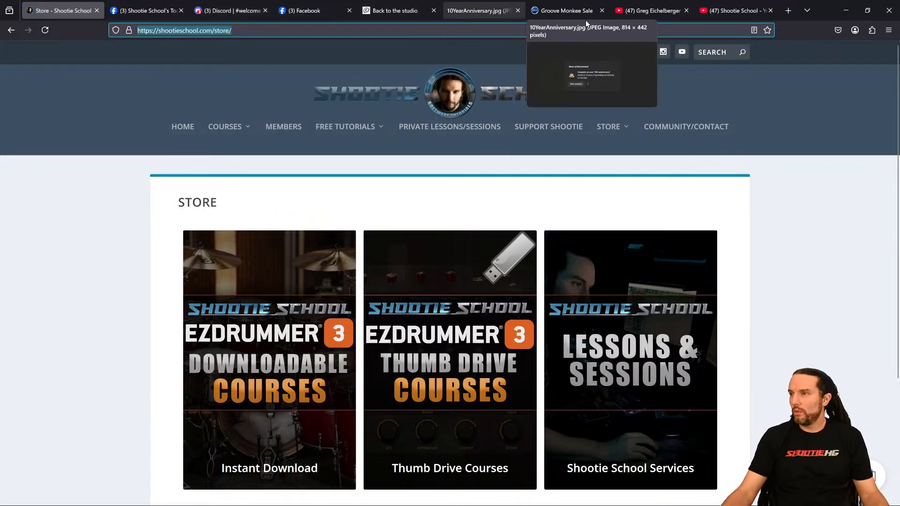
Switch to the YouTube live chat and post the store link followed by $5off Discount Code "WARISWAR".
key("alt+Tab")
key("alt+Tab")
key("alt+Tab")
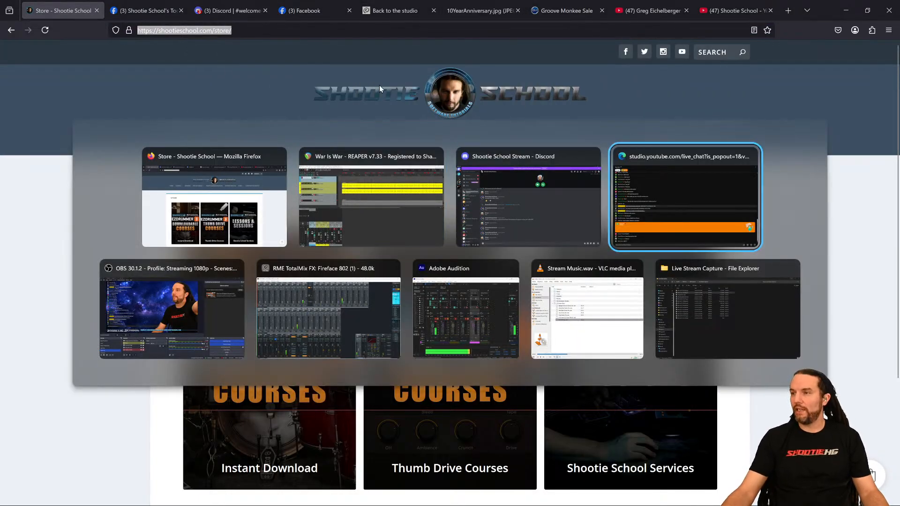
key("ctrl+v")
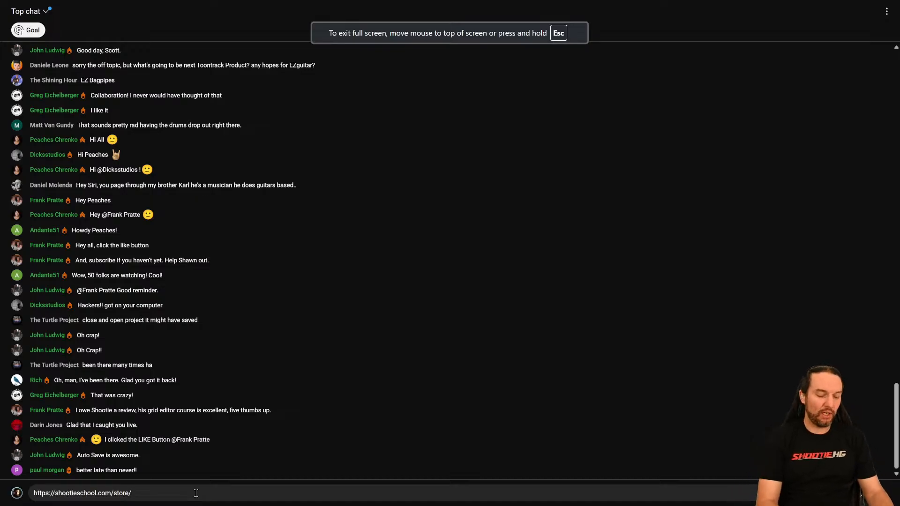
type("$5off Discount Code \"WARISWAR")
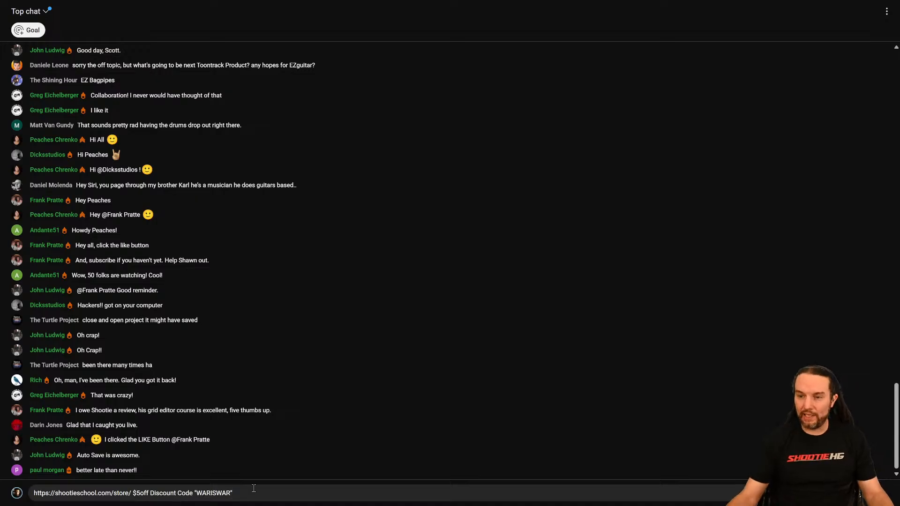
key("Return")
Return to Firefox and copy the address of the musician's YouTube topic channel.
key("alt+Tab")
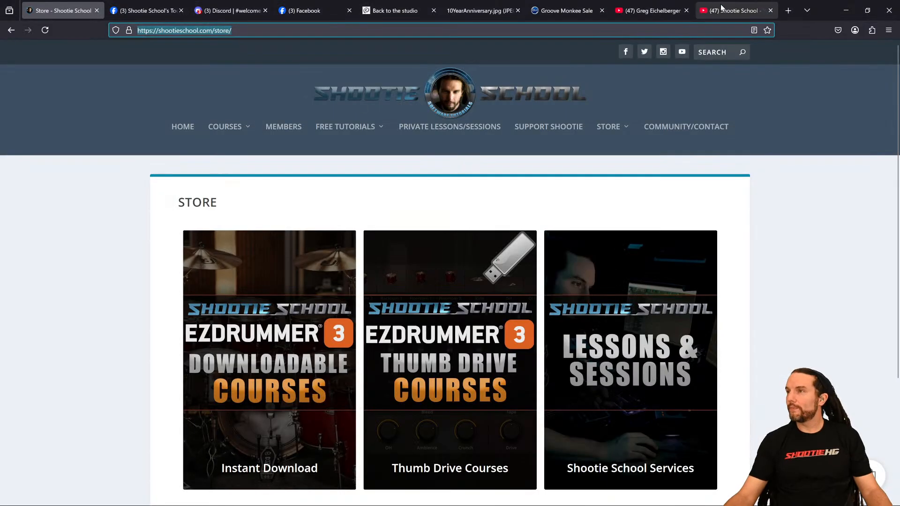
left_click(651, 11)
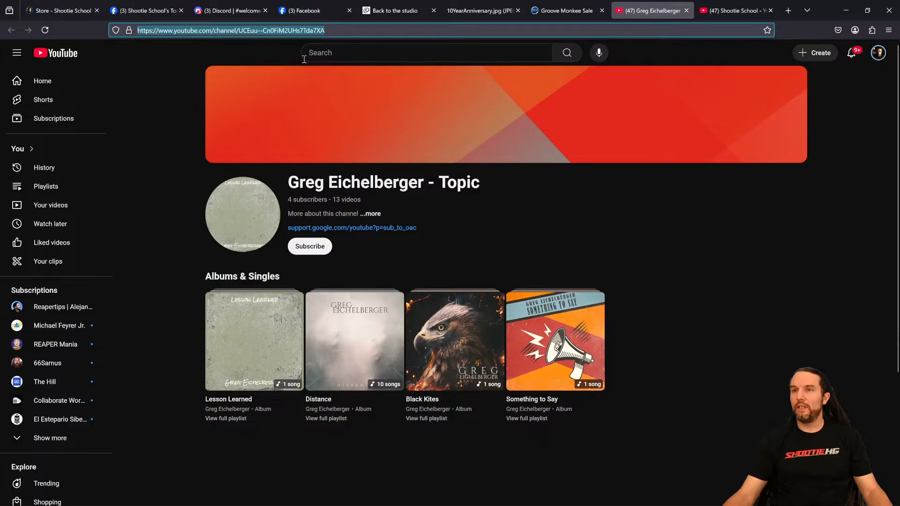
right_click(281, 35)
left_click(300, 87)
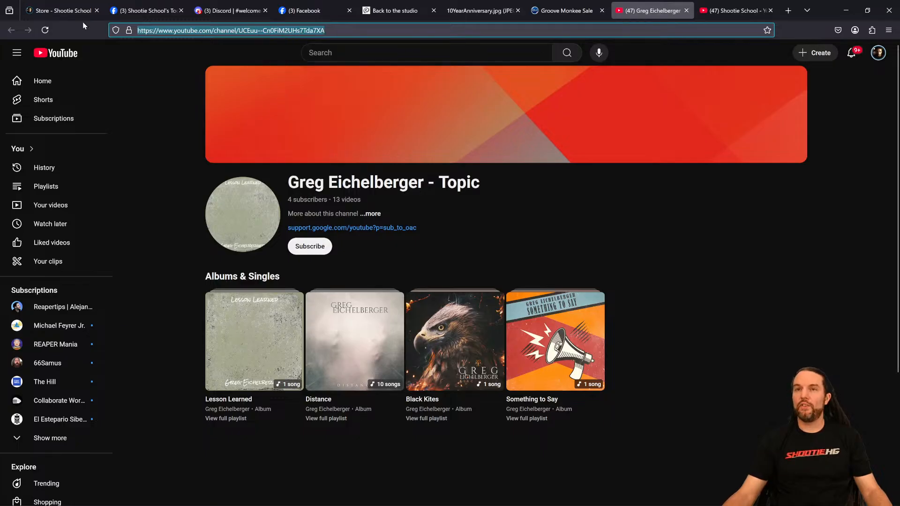
Bring the Shootie School store page back up in Firefox, and post the copied channel link in the YouTube live chat.
left_click(61, 11)
key("alt+Tab")
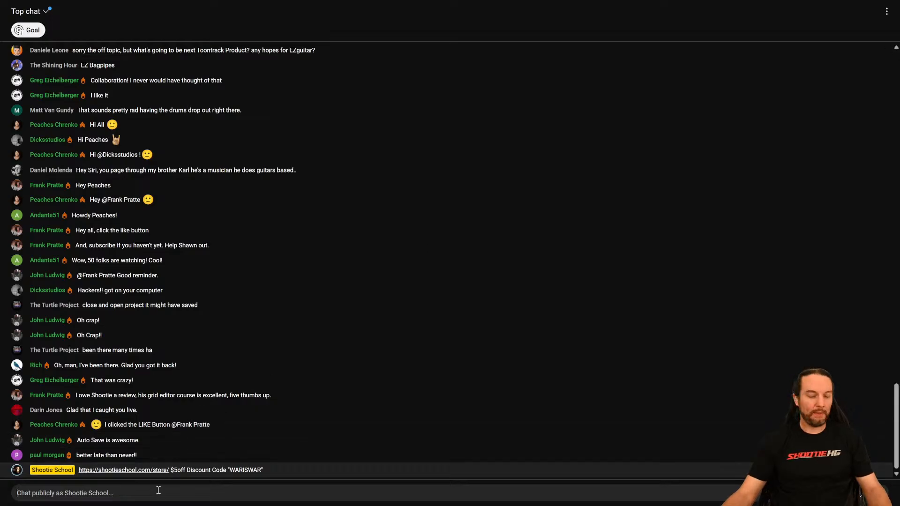
left_click(158, 490)
key("ctrl+v")
key("Return")
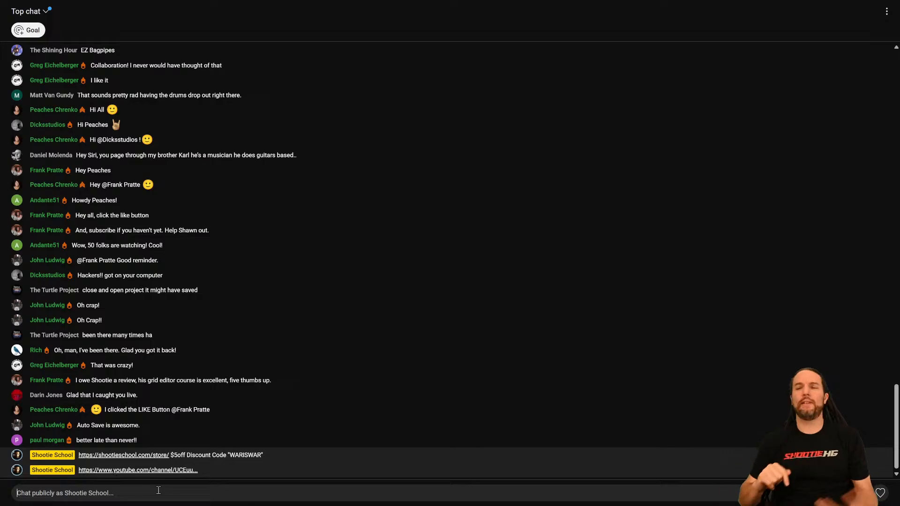
Switch back to REAPER and play the drum part from bar 27, viewing the song track through bar 32.
key("alt+Tab")
key("alt+Tab")
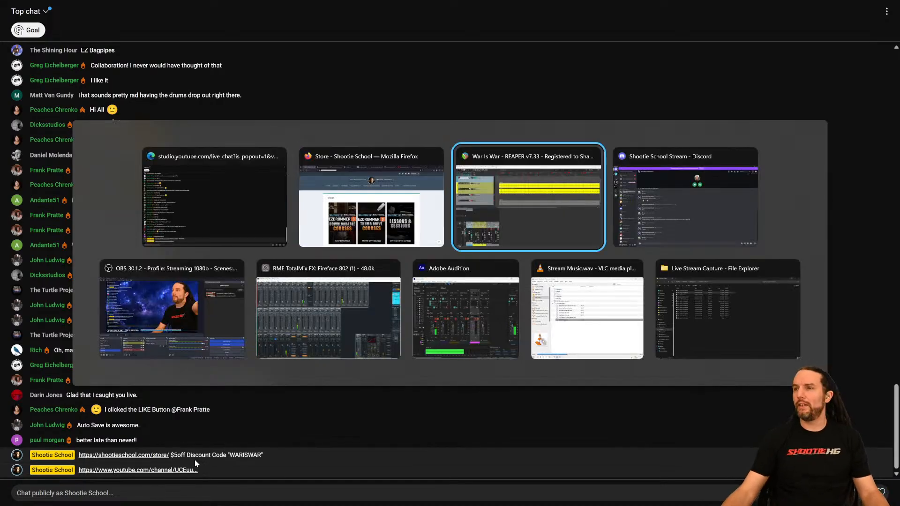
key("space")
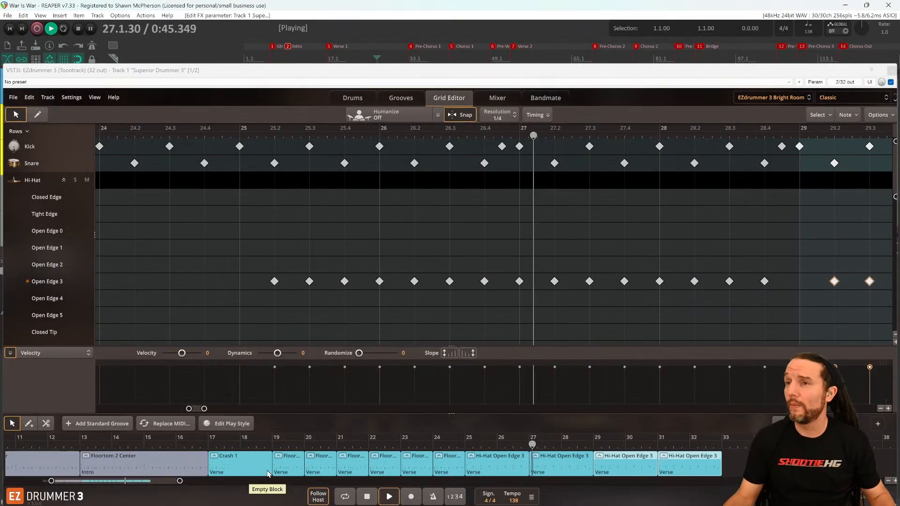
scroll(591, 471, "down", 3)
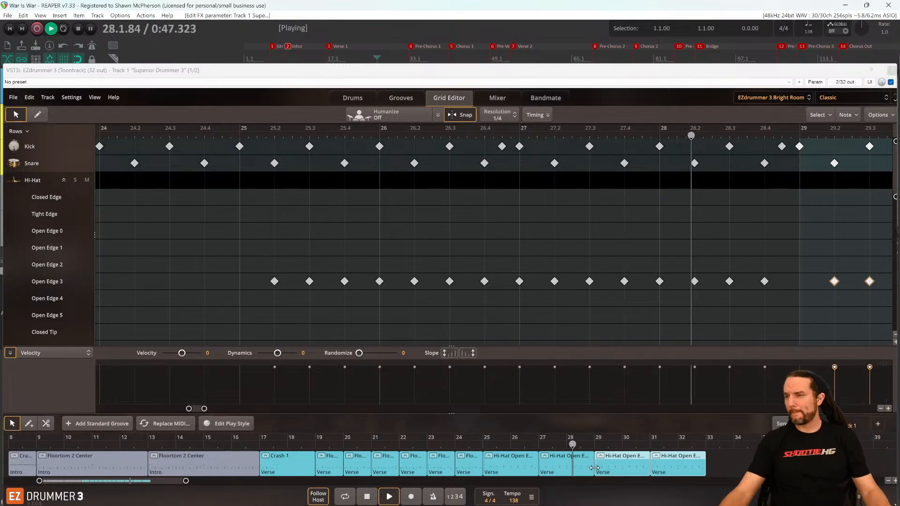
scroll(585, 471, "right", 7)
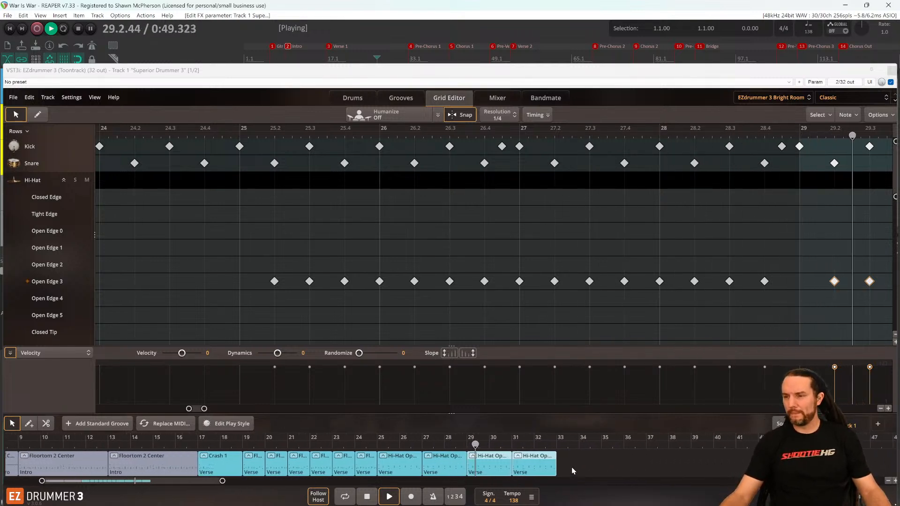
scroll(506, 462, "down", 1)
scroll(503, 463, "down", 2)
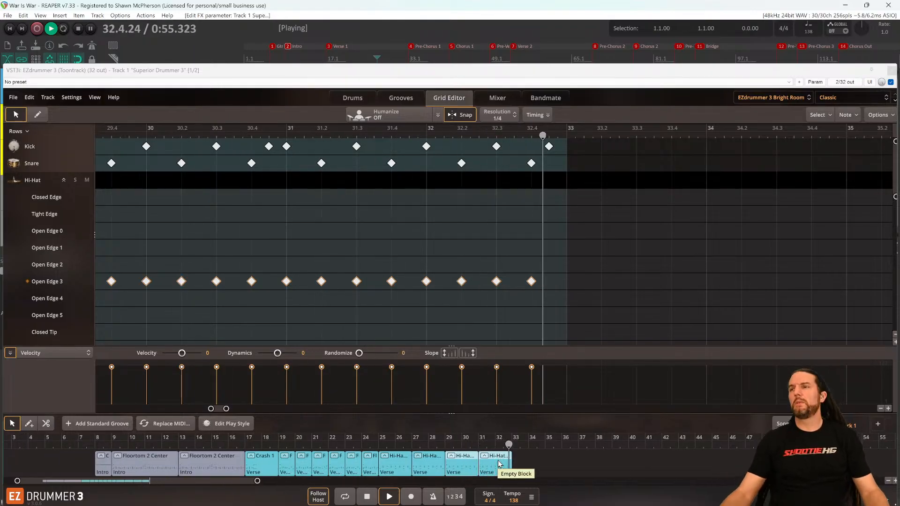
Stop playback, review the closing verse blocks up to bar 32, and briefly replay the drum part from bar 27.
key("space")
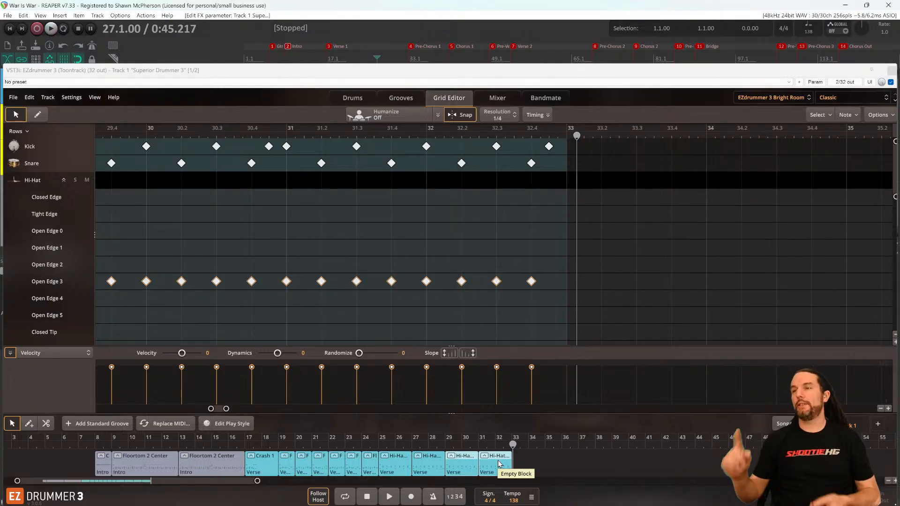
left_click(425, 139)
scroll(504, 285, "up", 2)
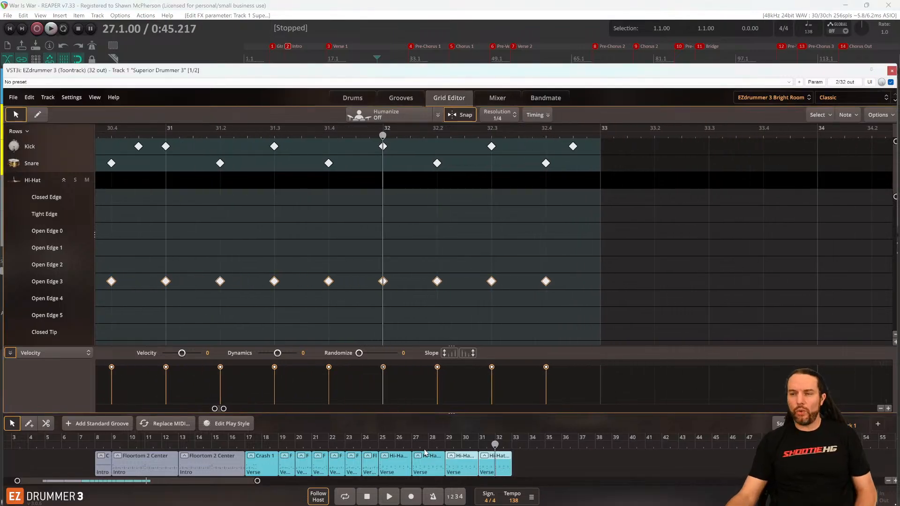
left_click_drag(530, 461, 401, 466)
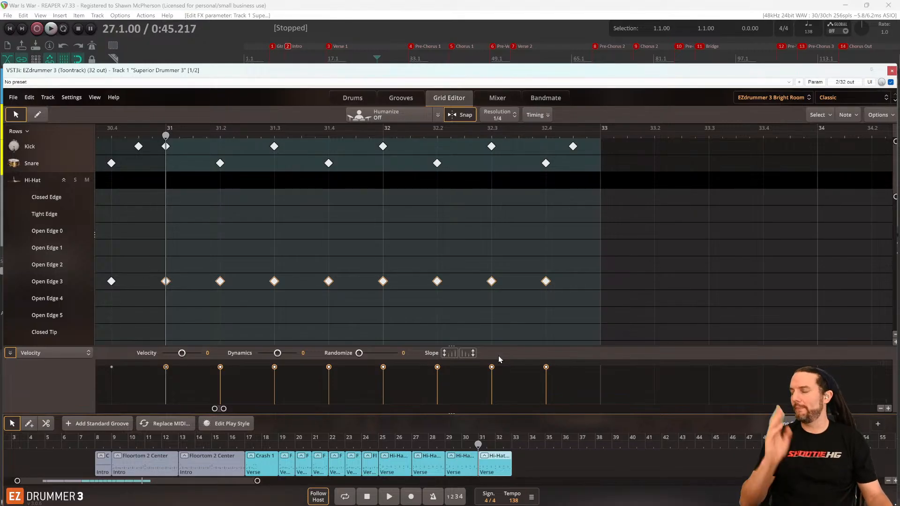
key("space")
key("space")
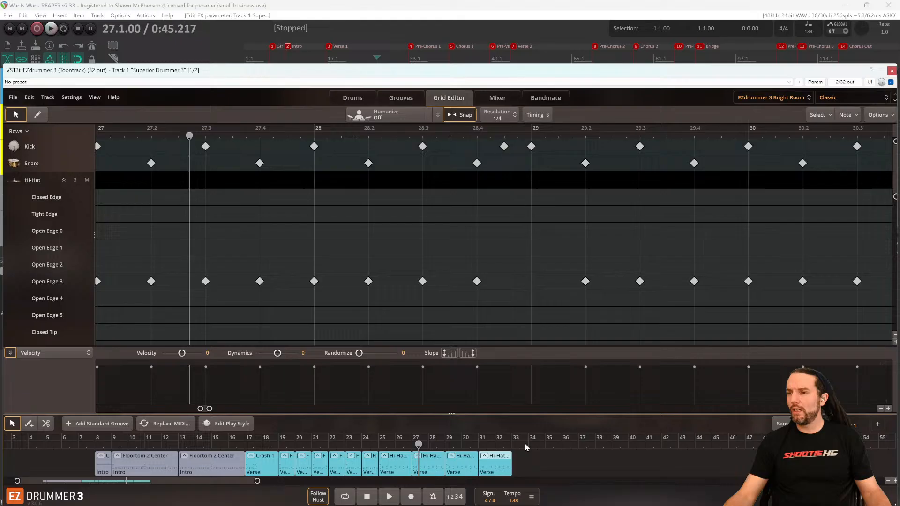
Move the project position to bar 32 and play the groove's last bar.
left_click(499, 444)
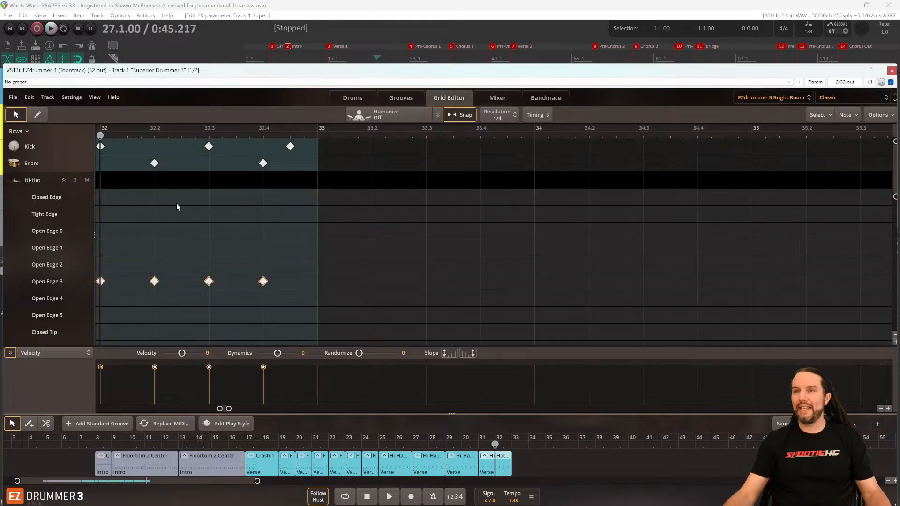
left_click(112, 30)
type("32")
key("Return")
key("space")
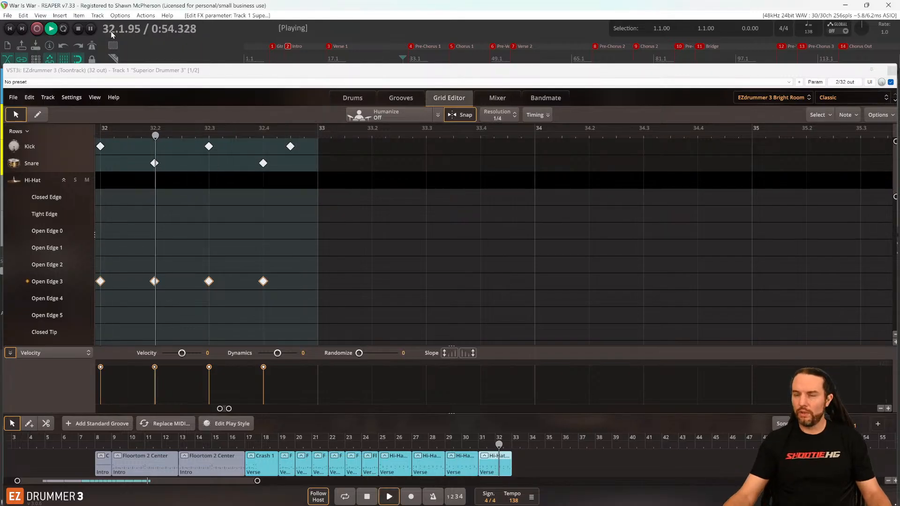
key("space")
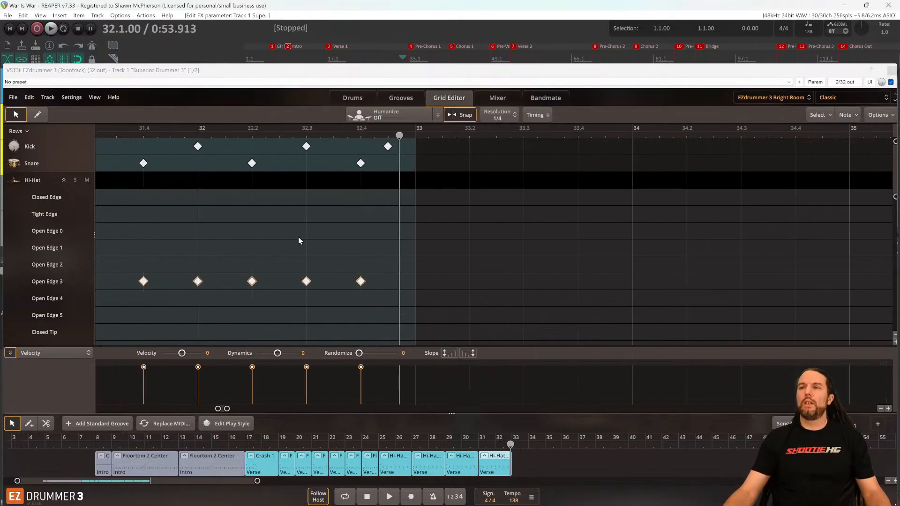
Move the project position to bar 31 and play the last two bars of the groove, replaying them once.
left_click(109, 31)
key("Return")
key("space")
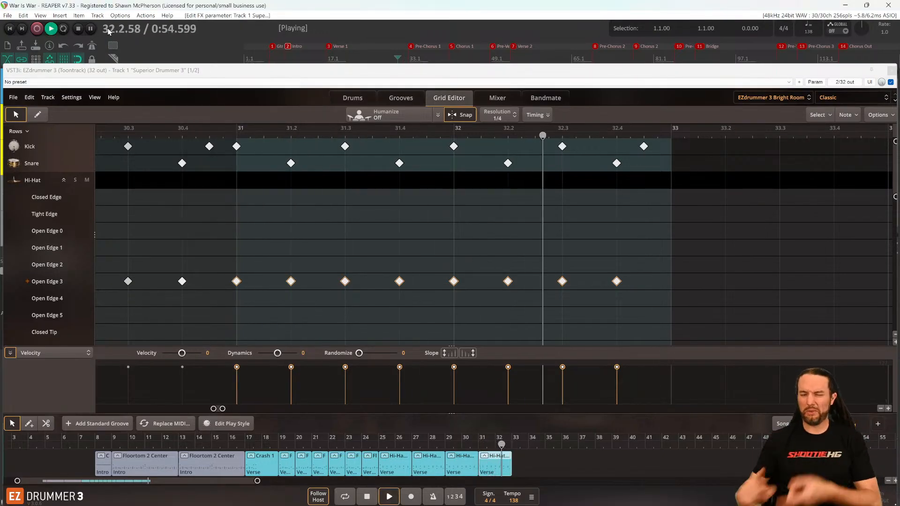
key("space")
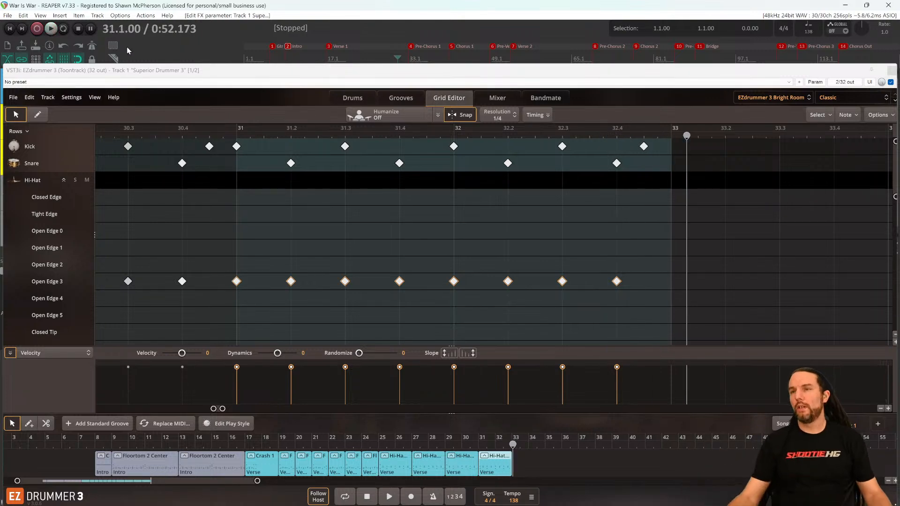
key("space")
key("space")
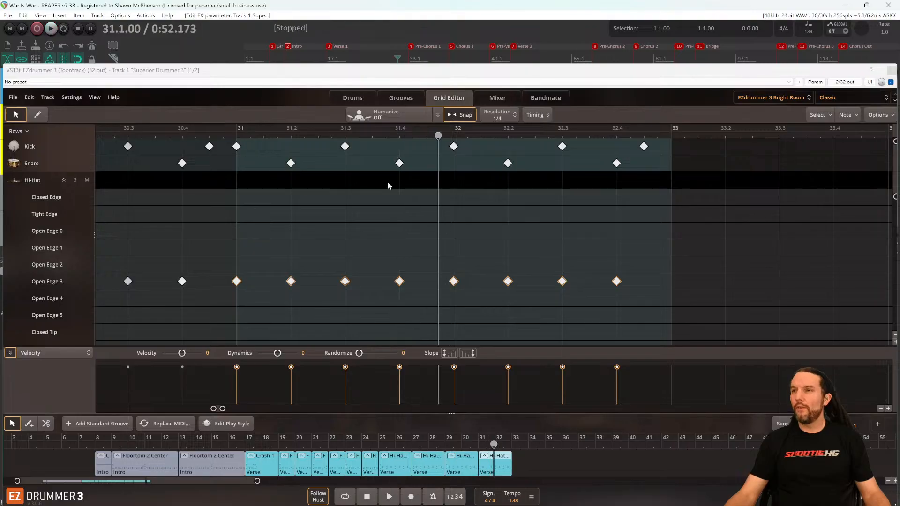
Move the project position to bar 32 and set the Grid Editor's resolution to straight 1/8.
double_click(108, 30)
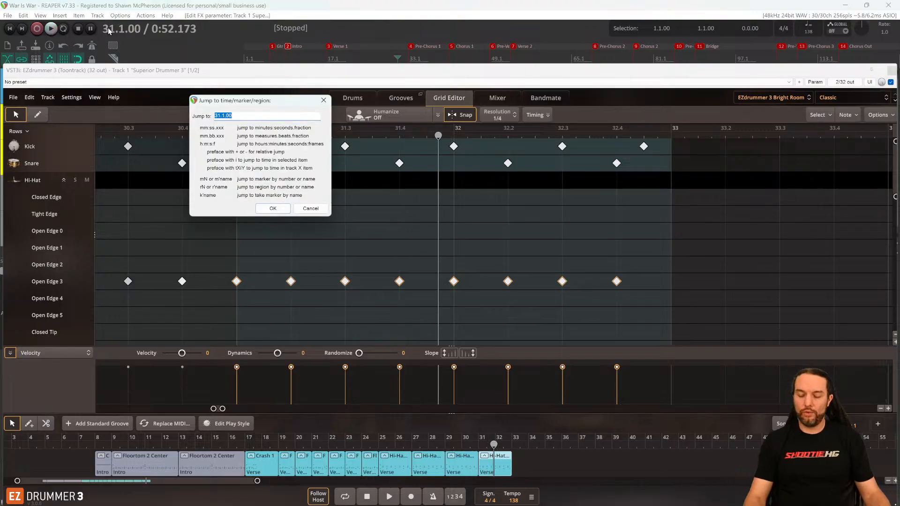
type("32")
key("Return")
left_click(509, 116)
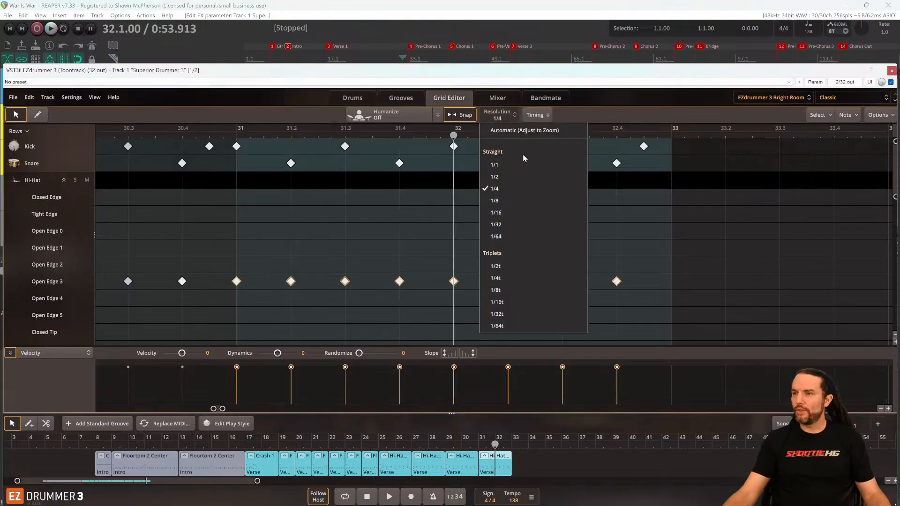
left_click(513, 202)
In bar 32, draw a snare an eighth after beat 1, replace beat 2's snare with a kick, and erase the hi-hats on beats 2 to 4.
left_click(37, 114)
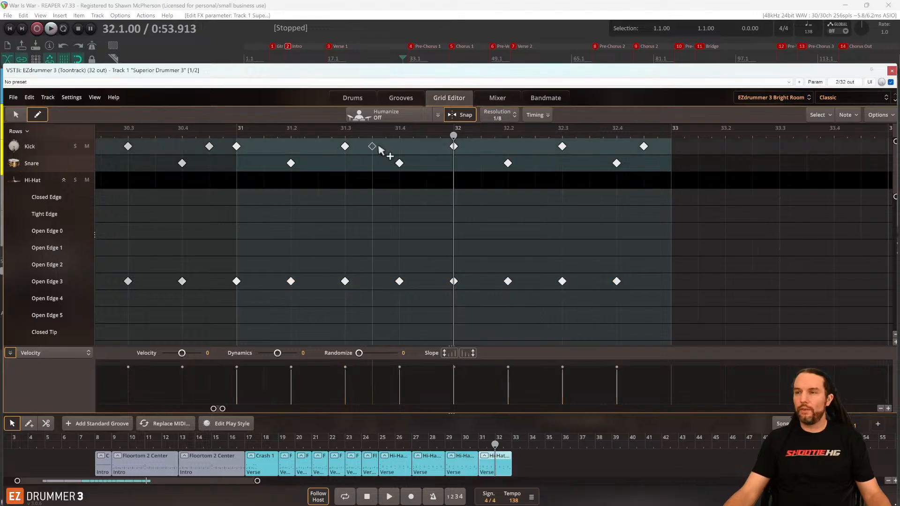
left_click(481, 163)
left_click(508, 146)
left_click(507, 163)
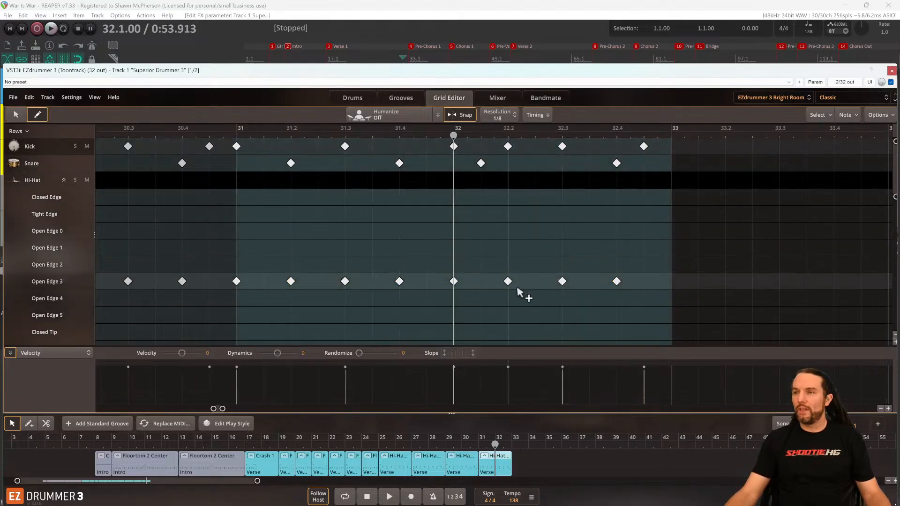
left_click_drag(580, 279, 629, 280)
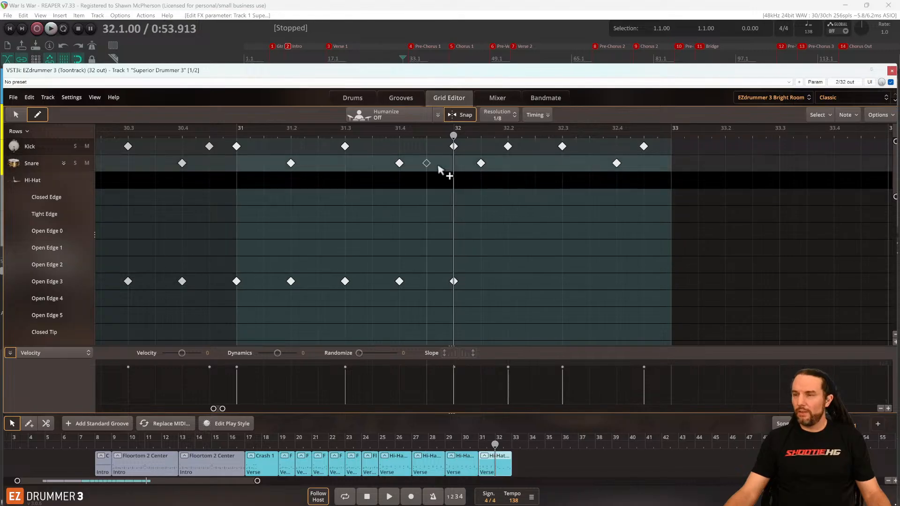
Add a kick an eighth after beat 32.2, then erase the kick at 32.3, the snare at 32.4 and the bar's last kick.
left_click(533, 149)
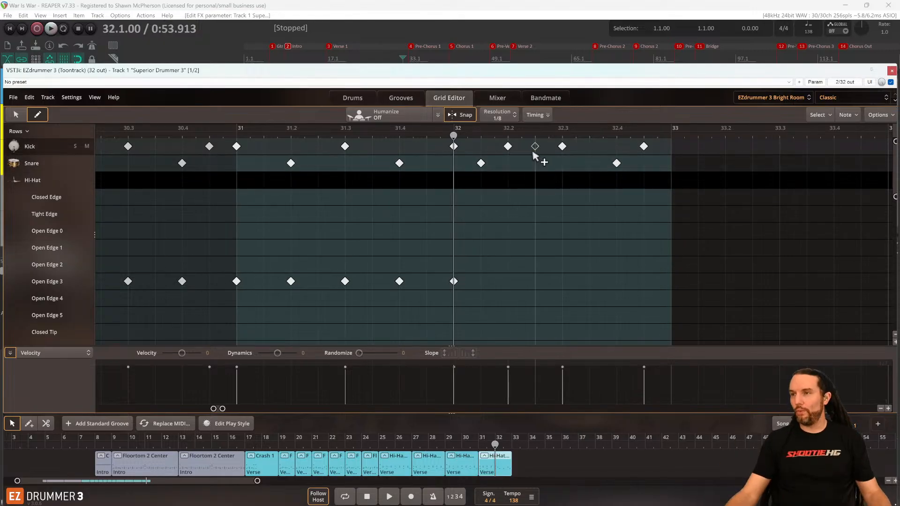
left_click(563, 148)
left_click(617, 164)
left_click(644, 147)
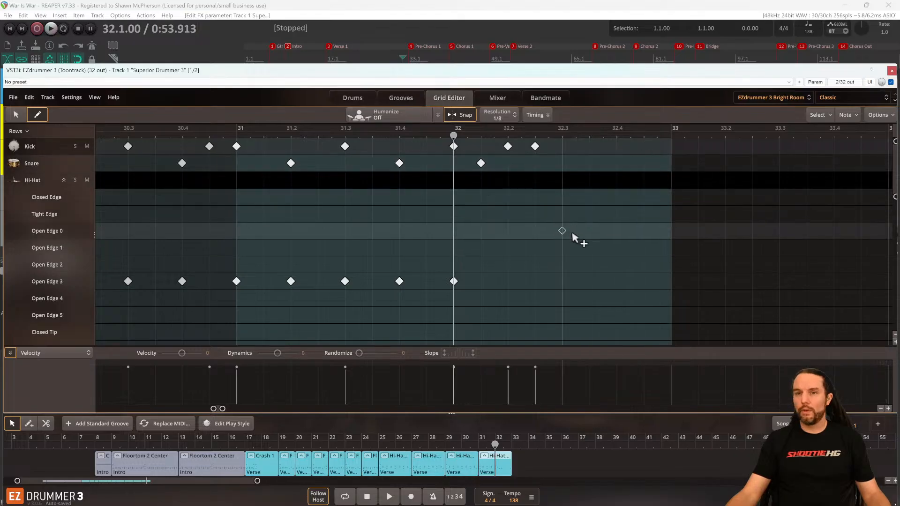
Collapse the hi-hat articulations, add Racktom 2 and Racktom 3 hits at beat 32.3, and play the fill from bar 32.
left_click(64, 180)
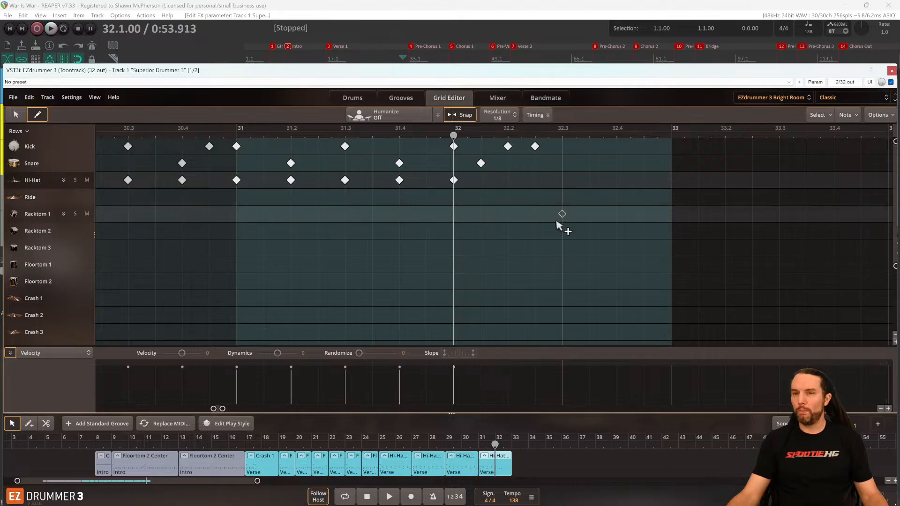
left_click(562, 231)
left_click(562, 248)
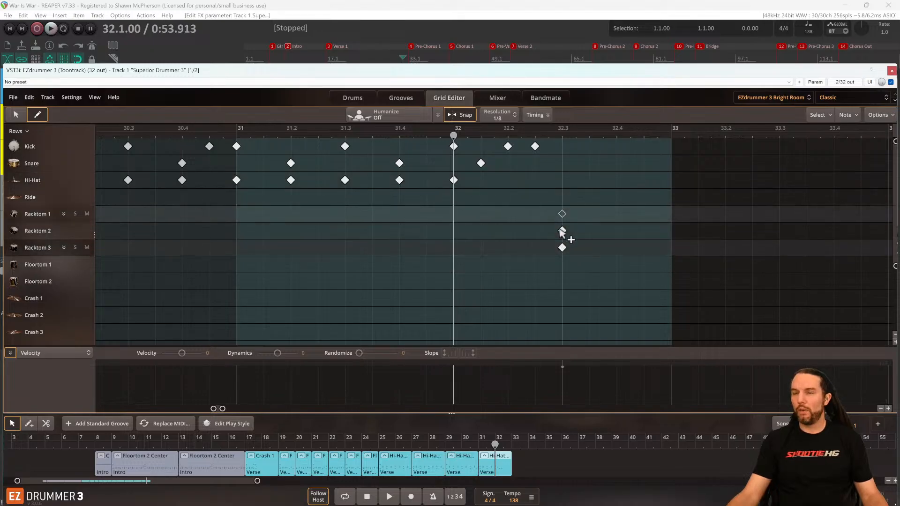
key("space")
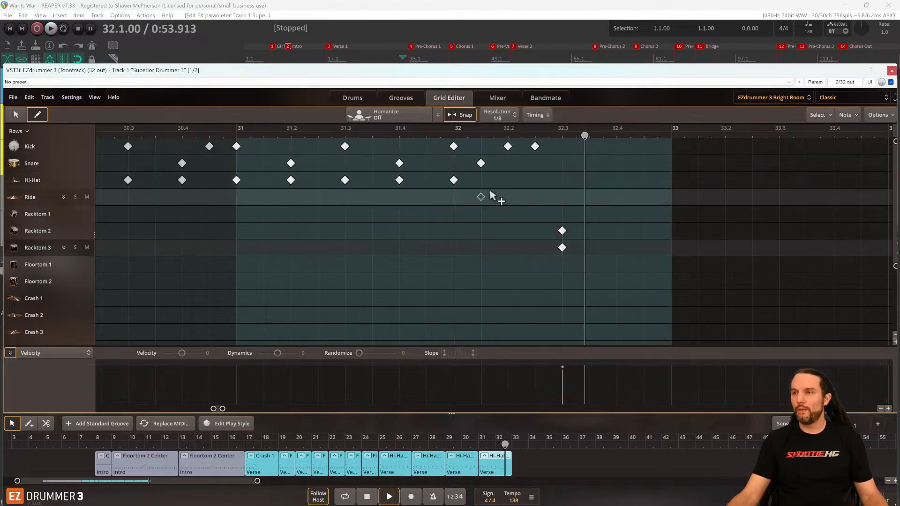
key("space")
Add a kick after 32.3, Racktom 3 and Floortom 1 at 32.4, and both floor toms an eighth later, and play the fill.
left_click(581, 149)
left_click(617, 248)
left_click(616, 265)
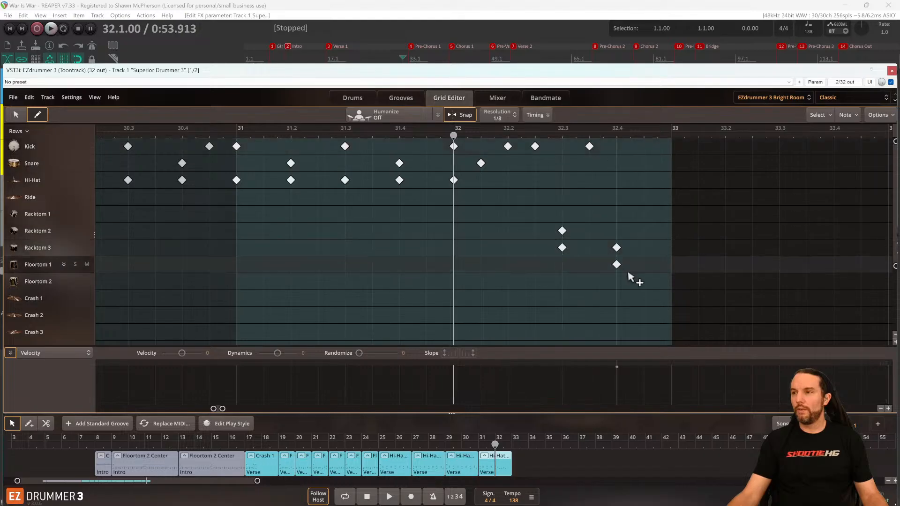
left_click(643, 264)
left_click(644, 281)
key("space")
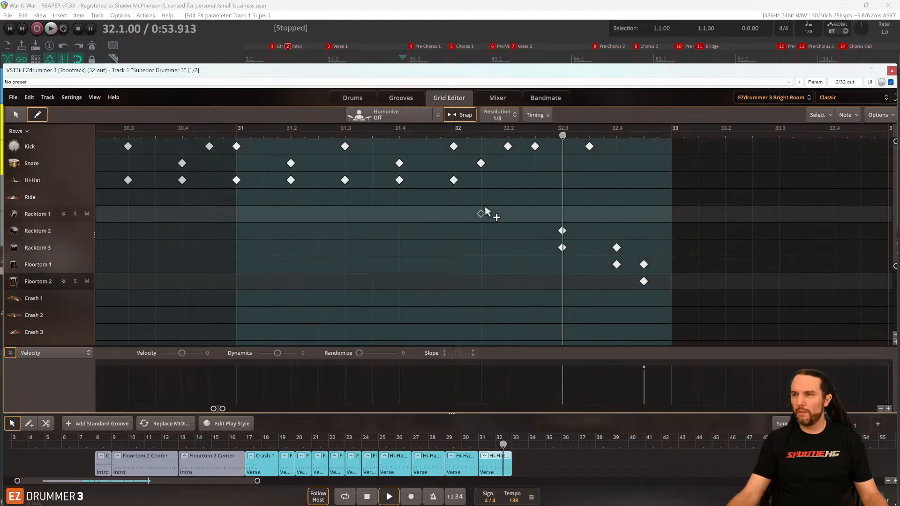
key("space")
With snap off, nudge the higher drum of each tom pair at 32.3, 32.4 and the last eighth slightly early, and play the fill.
left_click(16, 115)
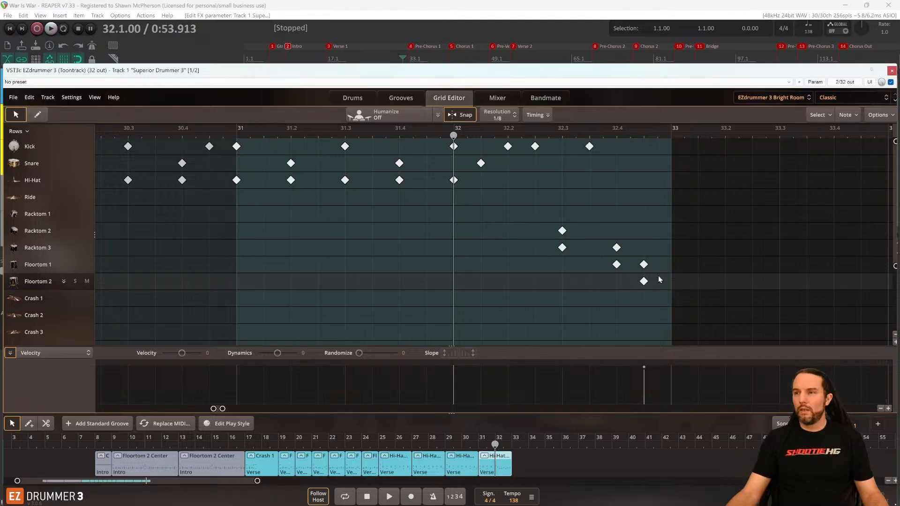
left_click_drag(544, 216, 770, 334)
scroll(575, 277, "up", 5)
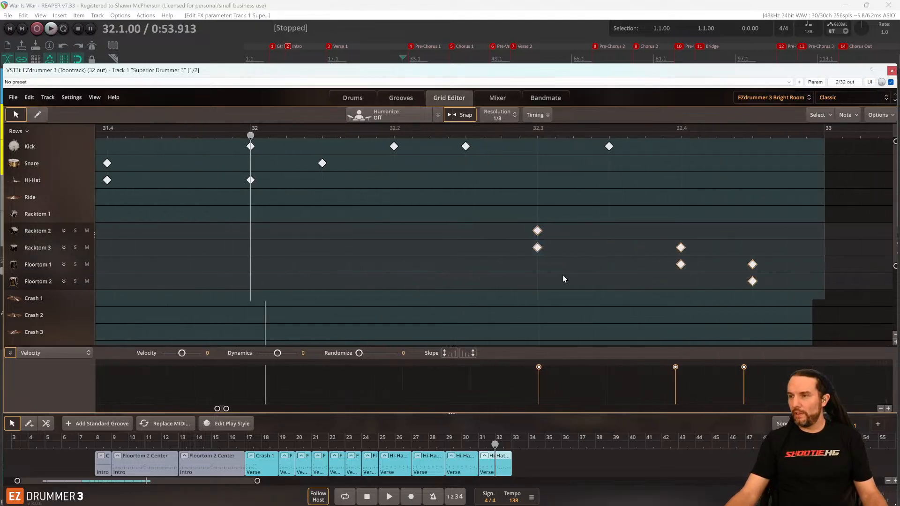
scroll(543, 283, "right", 3)
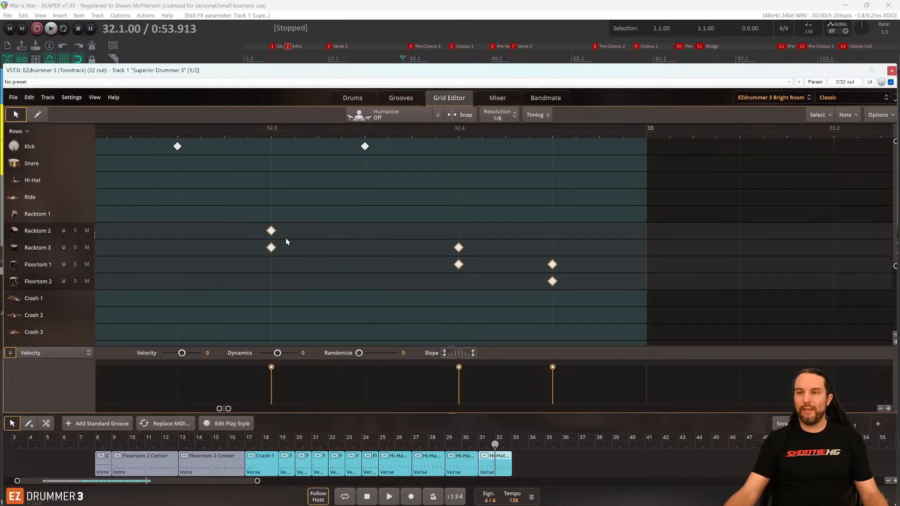
left_click(271, 230)
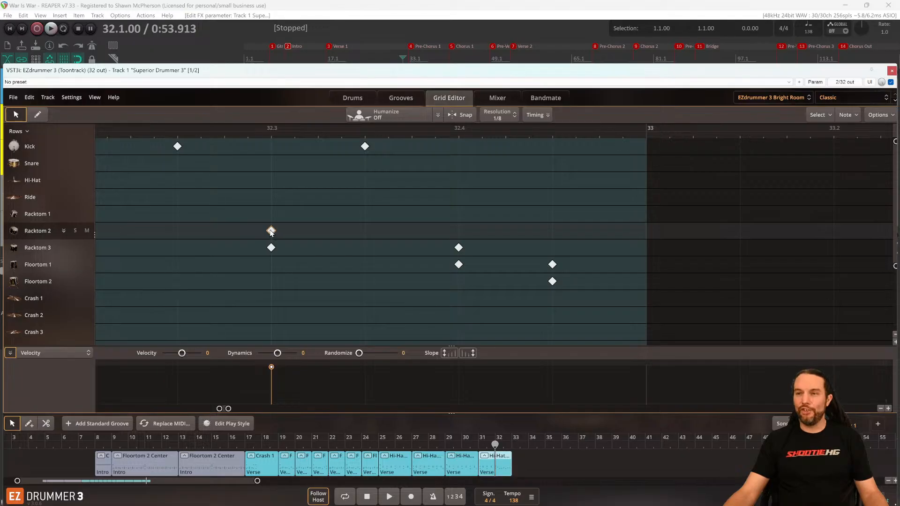
left_click_drag(271, 231, 268, 230)
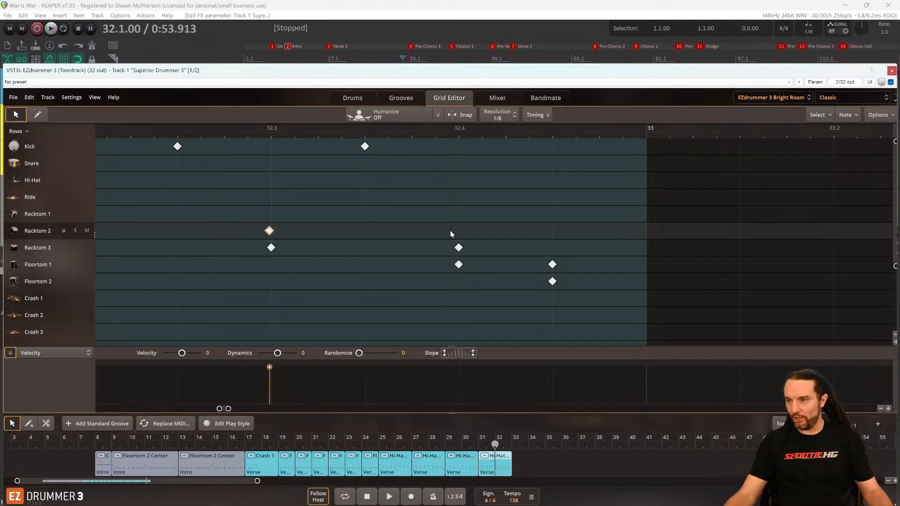
left_click_drag(458, 247, 455, 247)
left_click(552, 264)
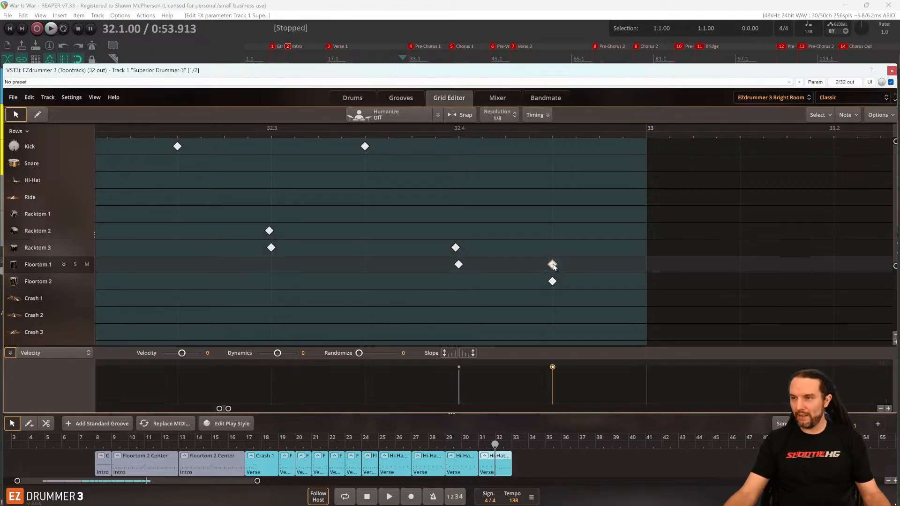
left_click_drag(552, 264, 549, 264)
key("space")
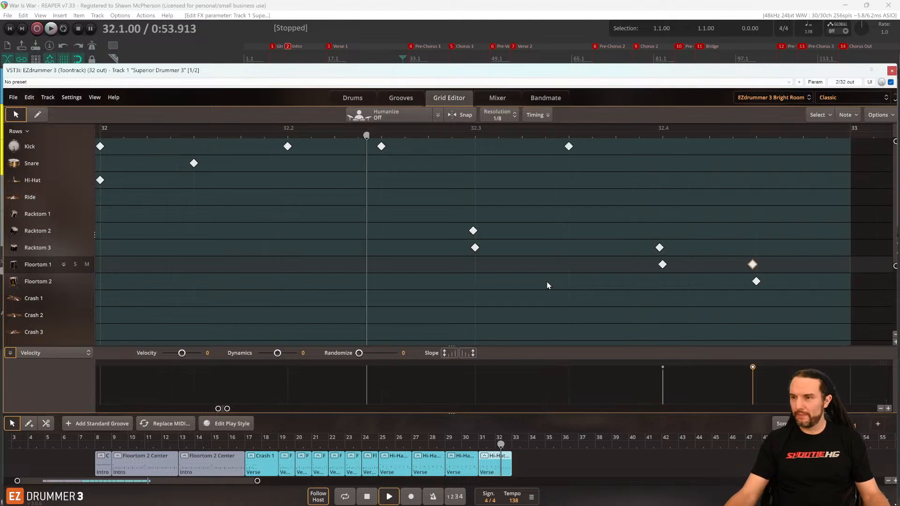
key("space")
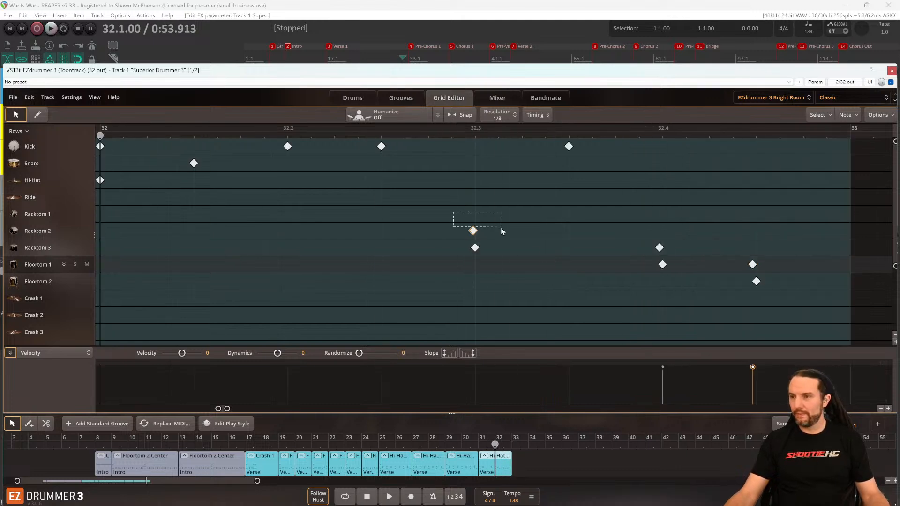
Select the higher drum hits of all three tom pairs, shift them together slightly earlier, and play the fill.
left_click_drag(501, 226, 722, 244)
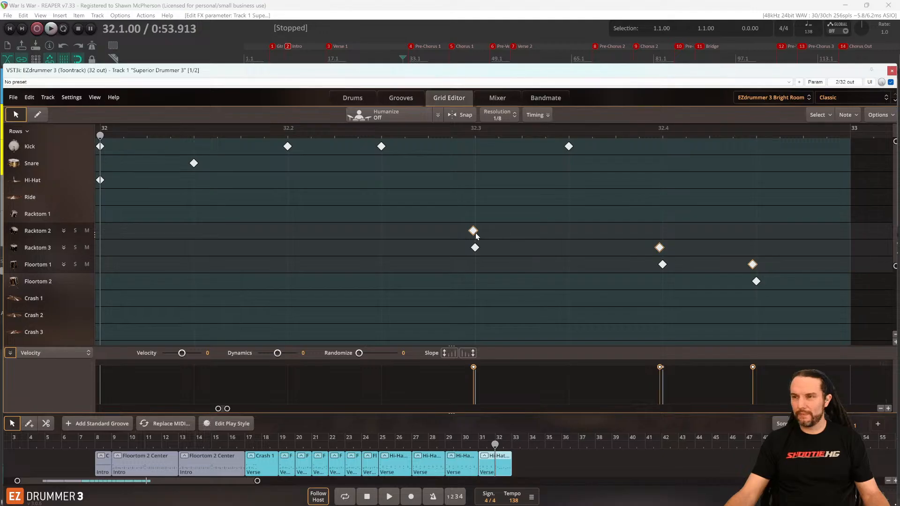
left_click_drag(475, 235, 474, 234)
key("space")
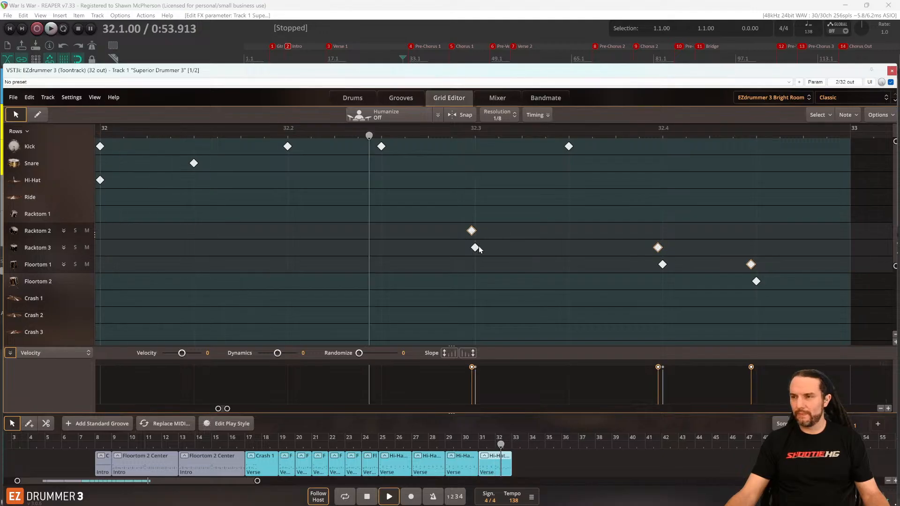
key("space")
Move the Racktom 2 hit near 32.3 further ahead of its Racktom 3 partner to widen the flam, and replay the fill.
left_click_drag(451, 209, 464, 234)
key("space")
key("space")
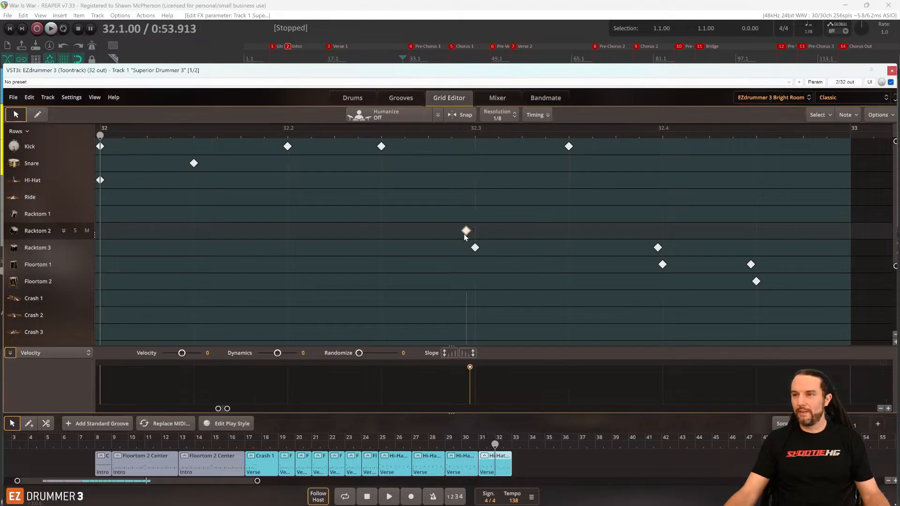
key("space")
key("space")
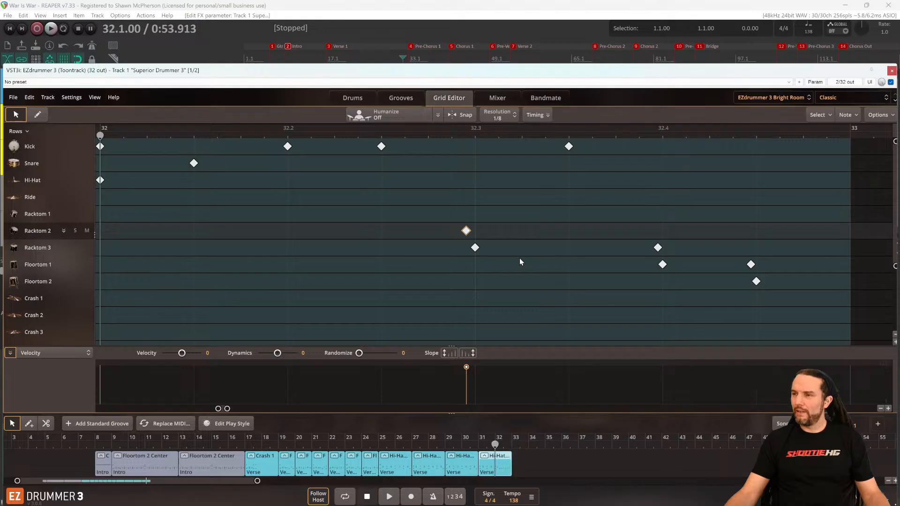
scroll(525, 261, "down", 6)
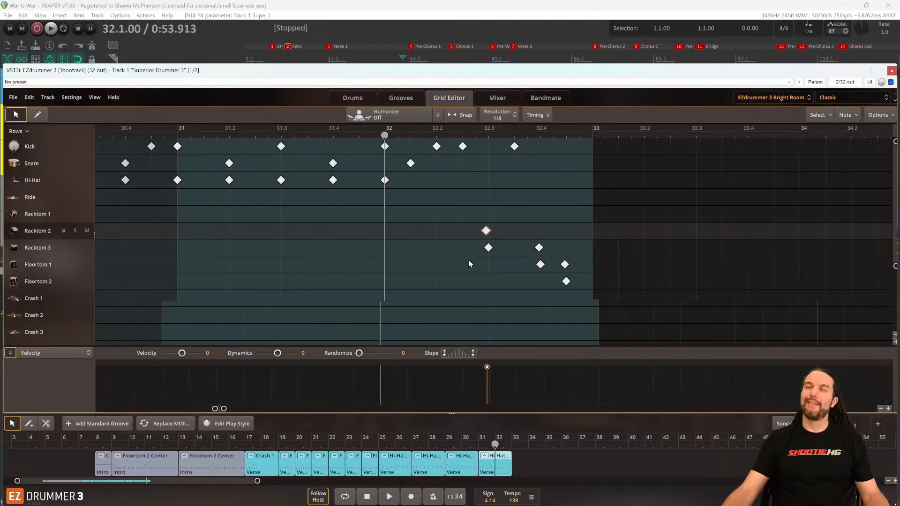
Jump the REAPER playback position to bar 31 and play through the tom fill in bar 32.
scroll(468, 259, "down", 3)
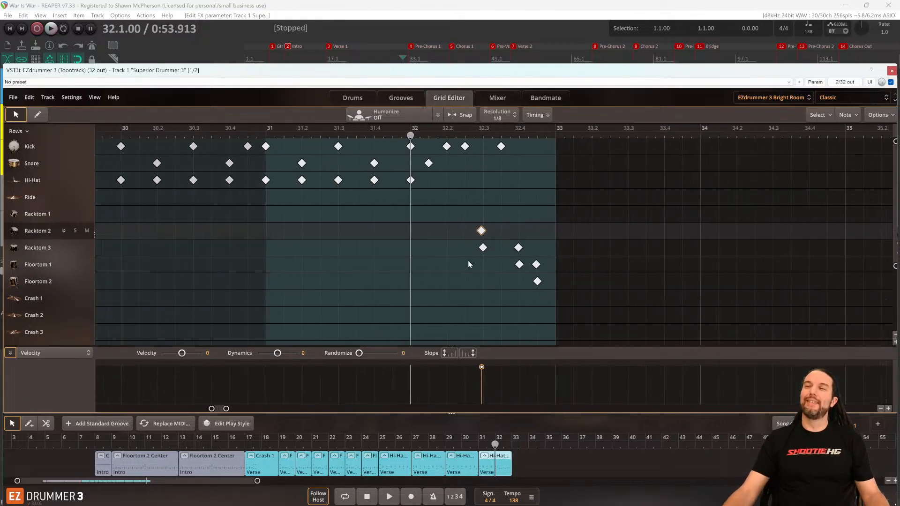
left_click(111, 32)
key("ctrl+z")
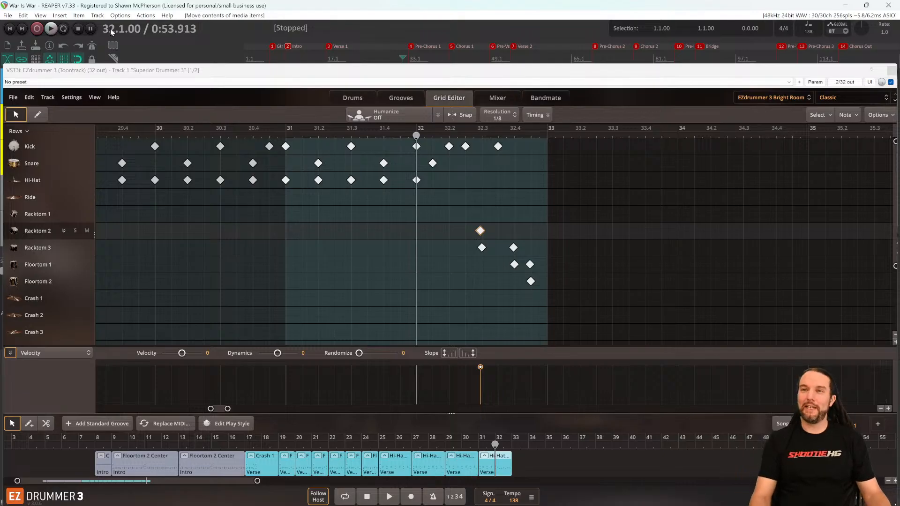
type("j31")
key("Return")
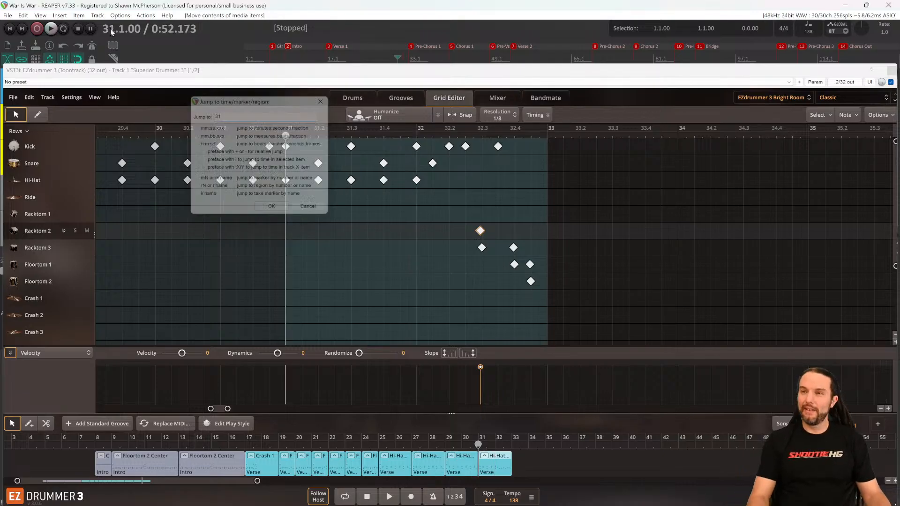
key("space")
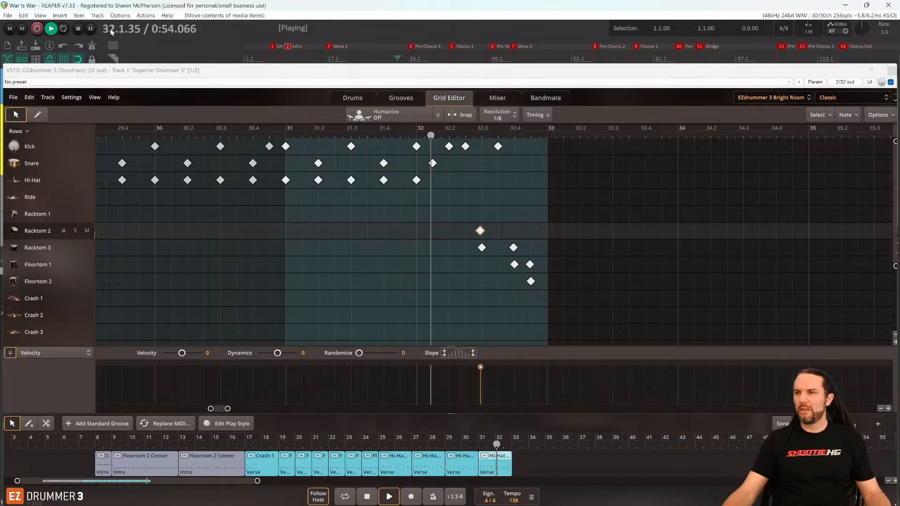
key("space")
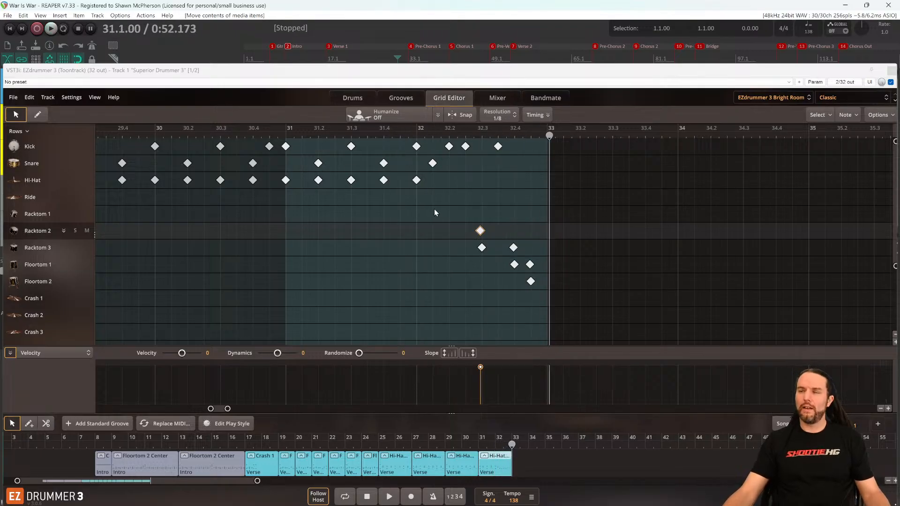
Turn snap on, add a hi-hat hit at 32.2, and play the groove from bar 31 twice.
scroll(426, 207, "up", 2)
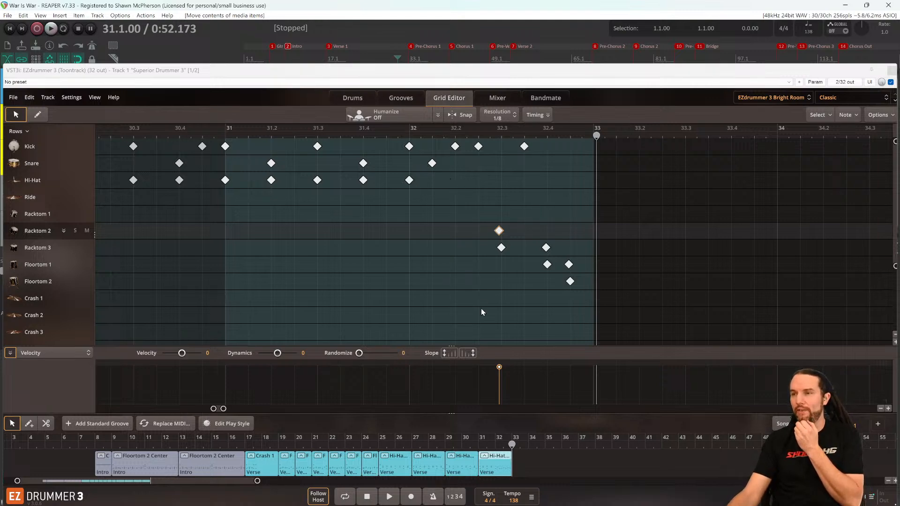
left_click(37, 115)
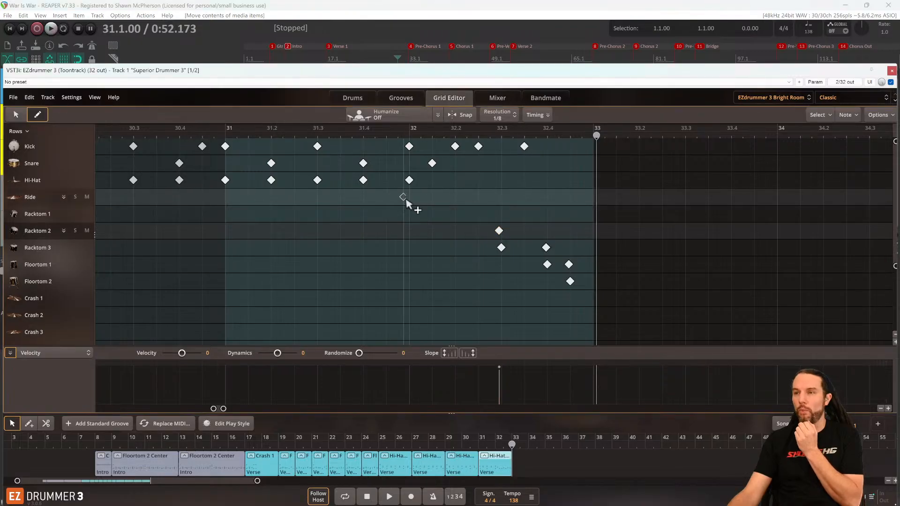
left_click(454, 184)
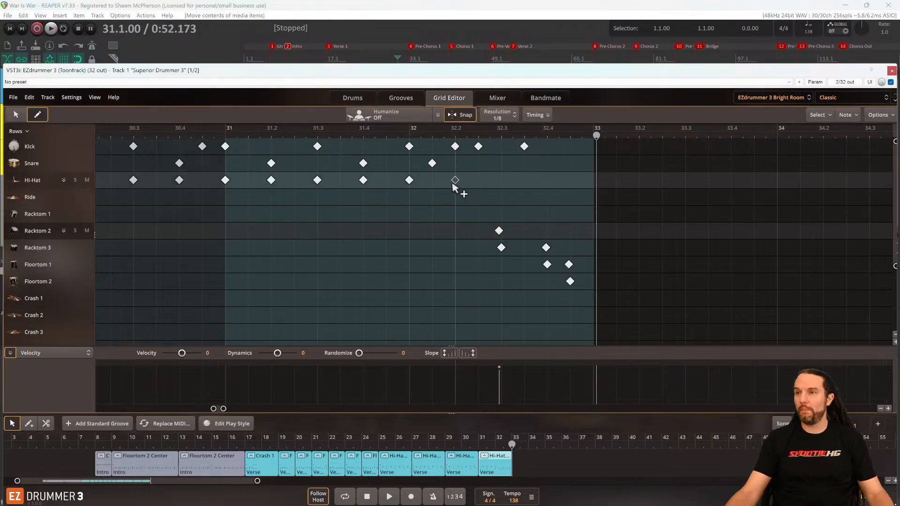
key("space")
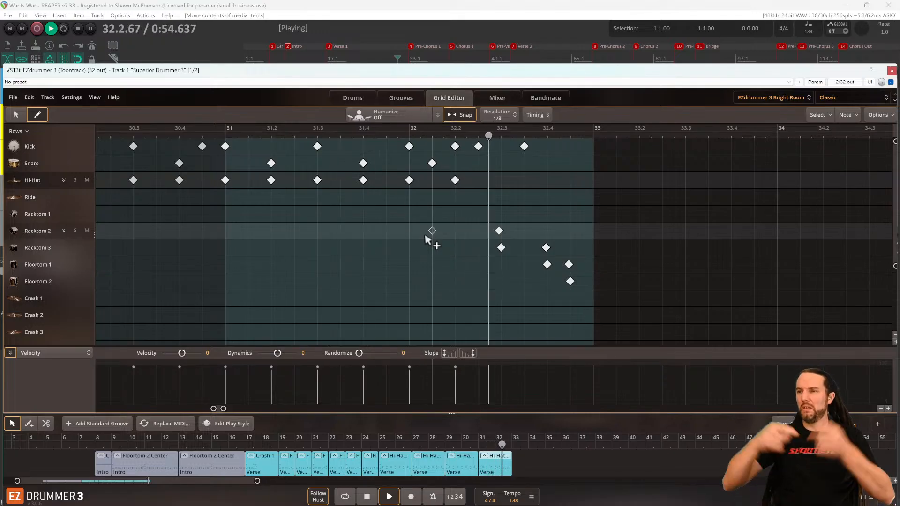
key("space")
key("space")
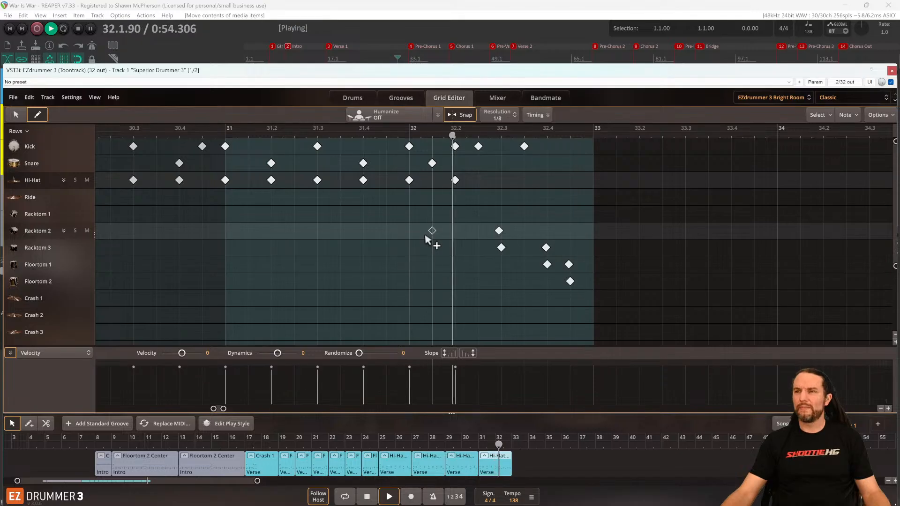
key("space")
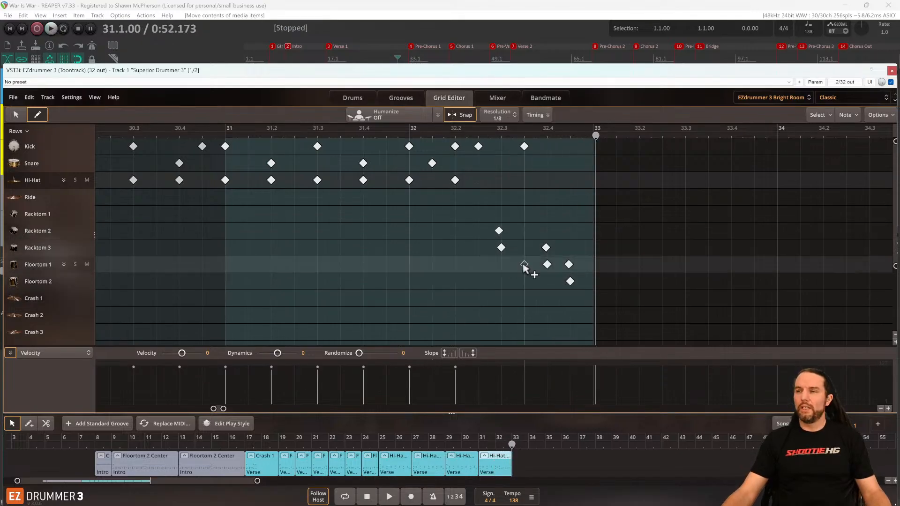
Delete the Floortom 1 and Floortom 2 hits of the final flam pair in bar 32.
left_click(16, 115)
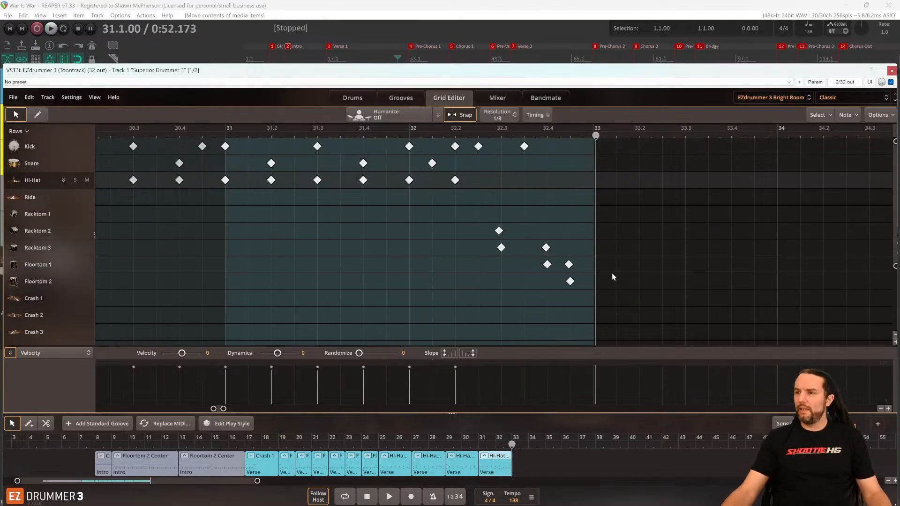
left_click_drag(589, 261, 567, 301)
key("Delete")
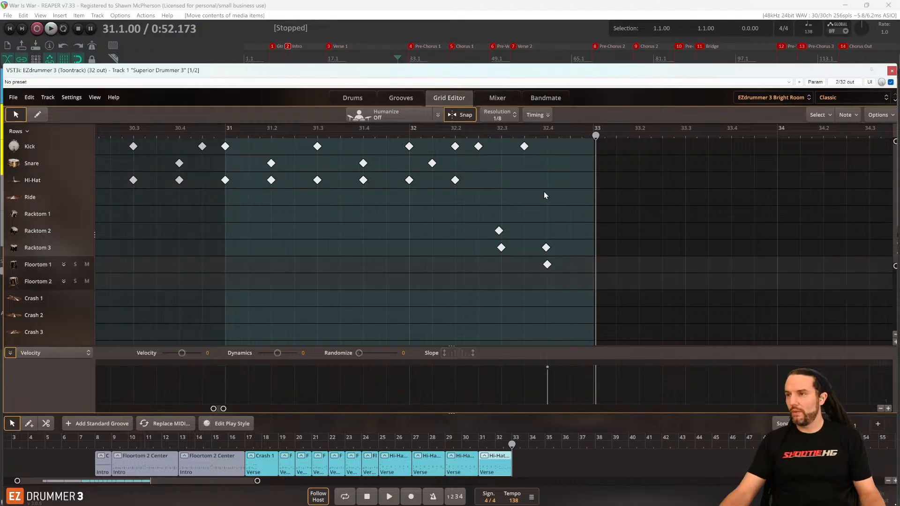
At 1/16 resolution, add Floortom 1 an eighth after 32.4 and Floortom 2 a sixteenth later, and play the fill.
scroll(587, 212, "up", 3)
left_click(504, 116)
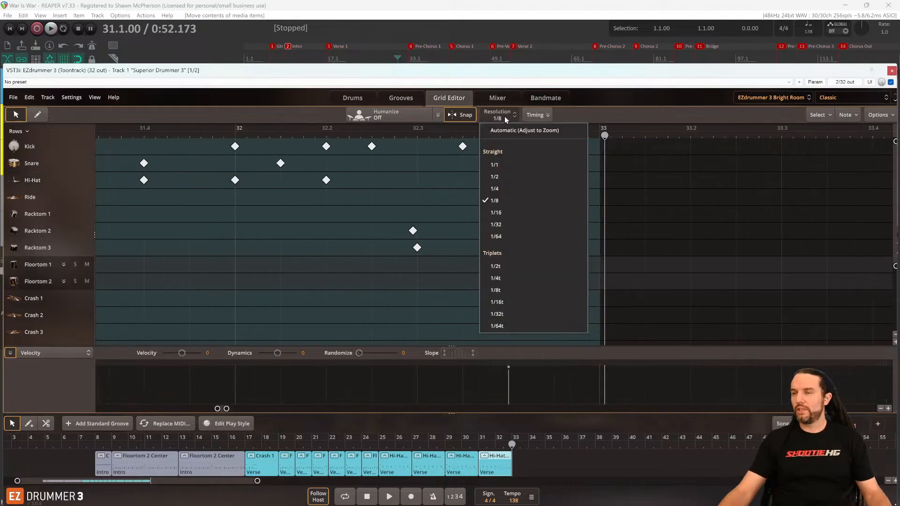
left_click(508, 212)
left_click(43, 115)
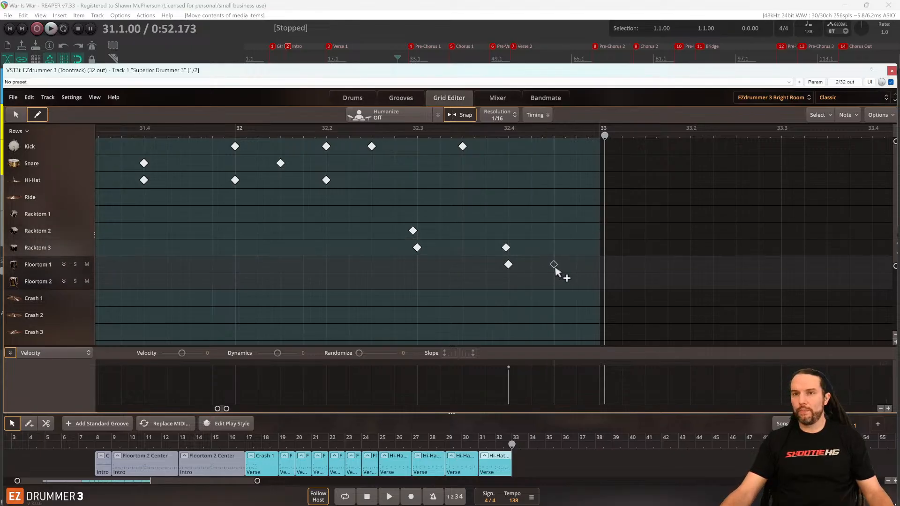
left_click(575, 282)
key("space")
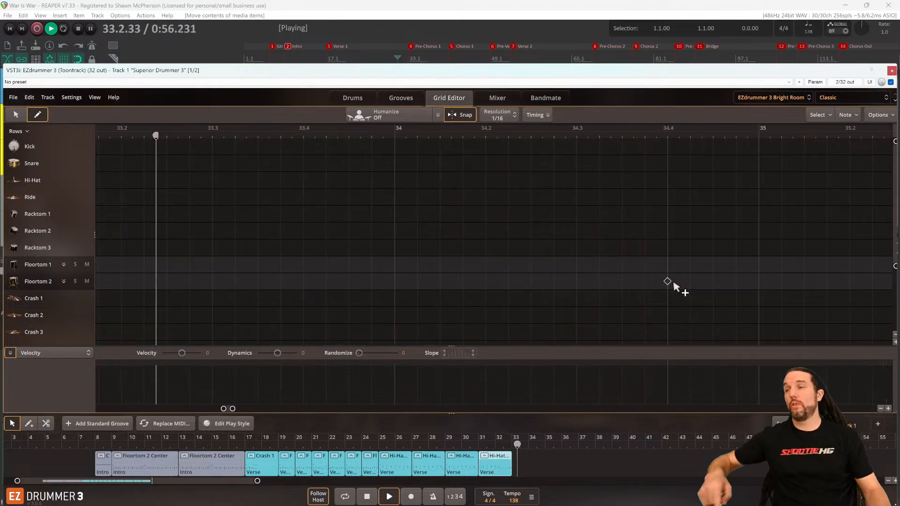
key("space")
Replay bars 31 and 32 to hear how the revised fill leads into bar 33.
scroll(222, 251, "down", 8)
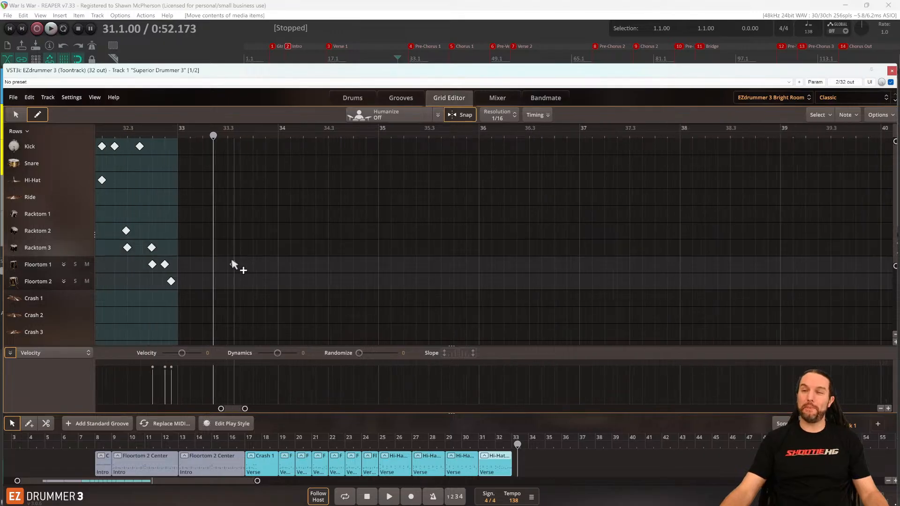
scroll(231, 260, "left", 2)
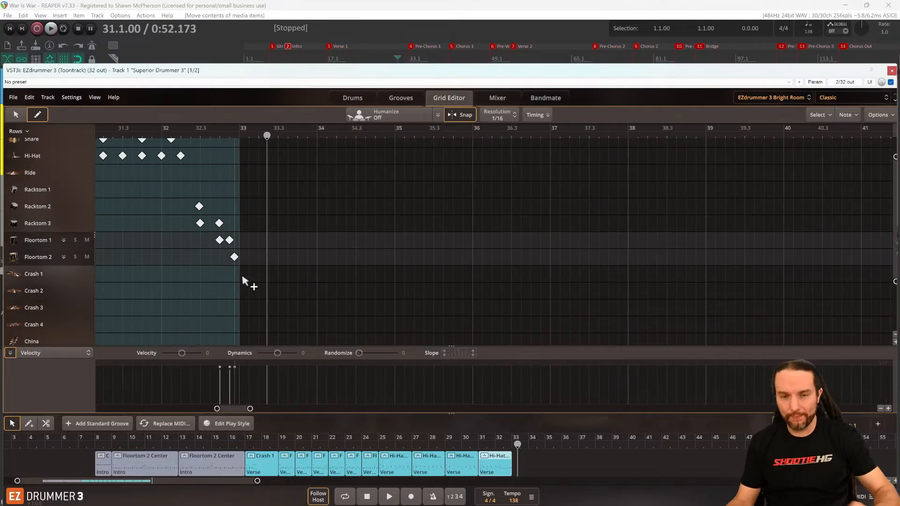
scroll(305, 275, "left", 6)
key("space")
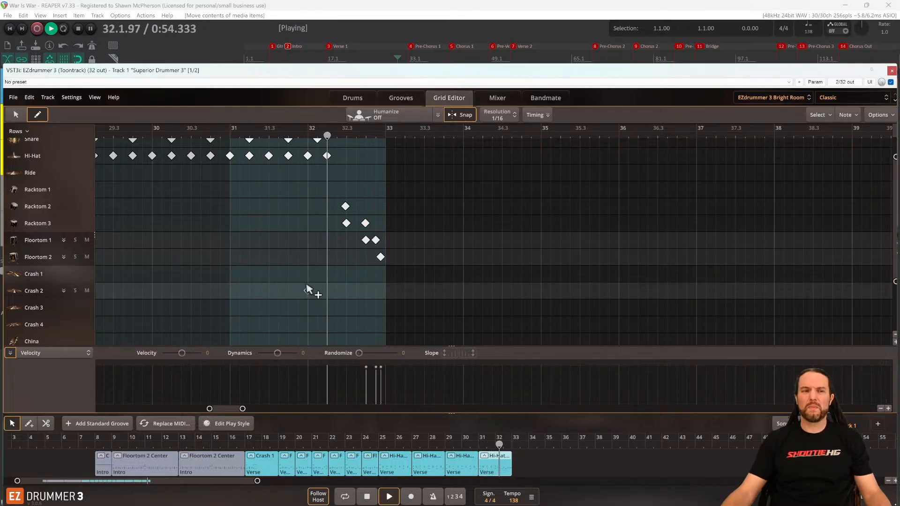
key("space")
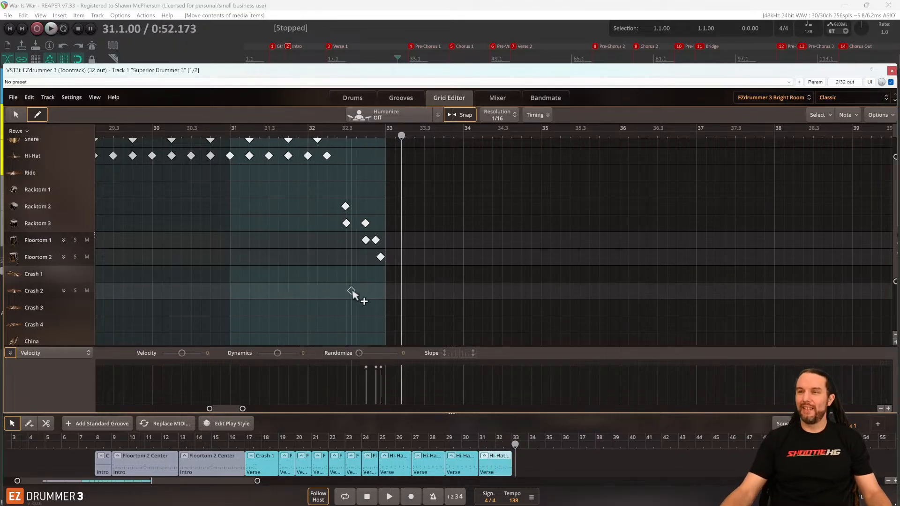
Move the playback position to the Pre-Chorus 1 marker at bar 33 and play the section's opening.
left_click(385, 137)
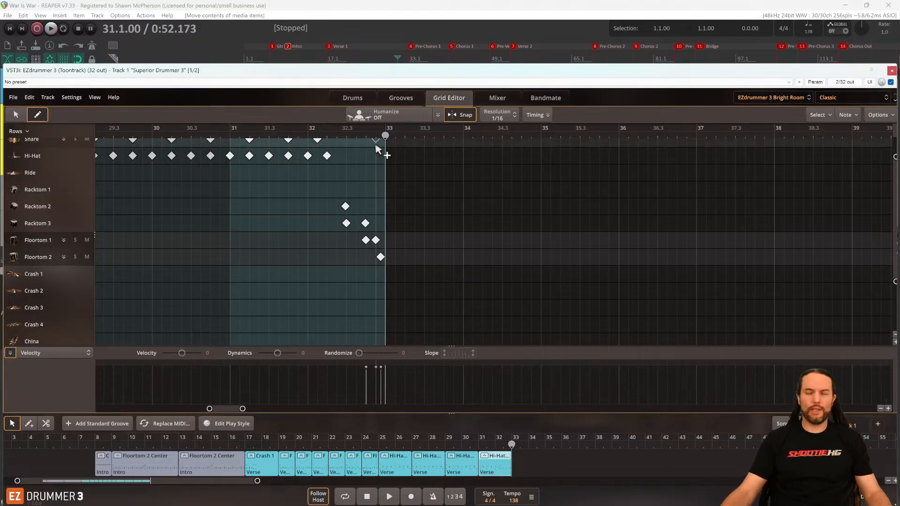
scroll(394, 197, "right", 2)
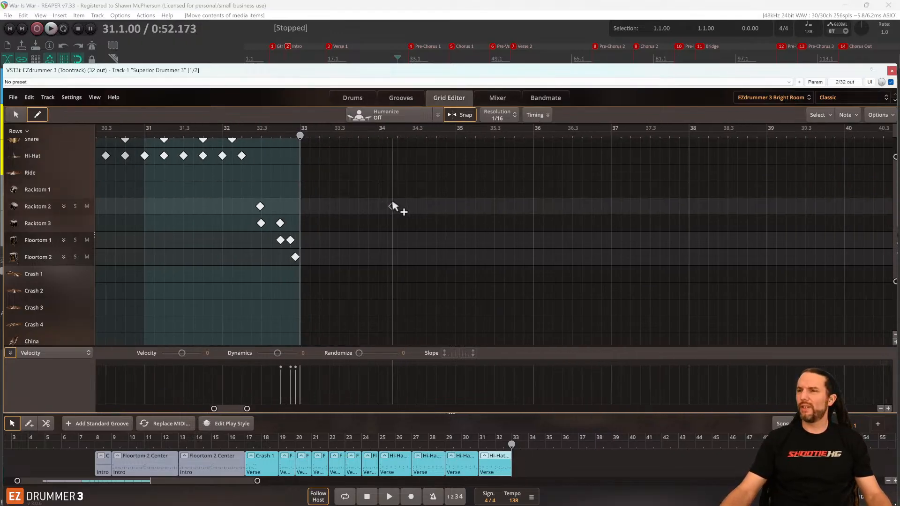
left_click(411, 47)
key("space")
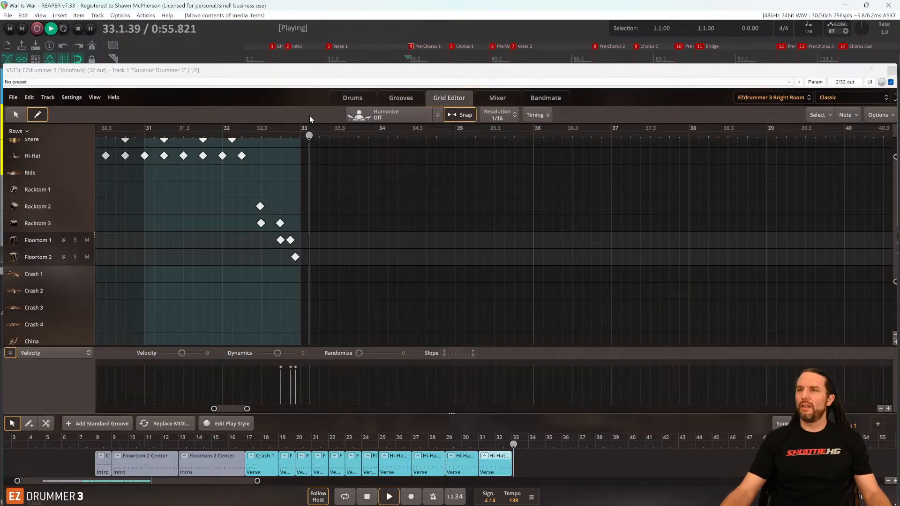
key("space")
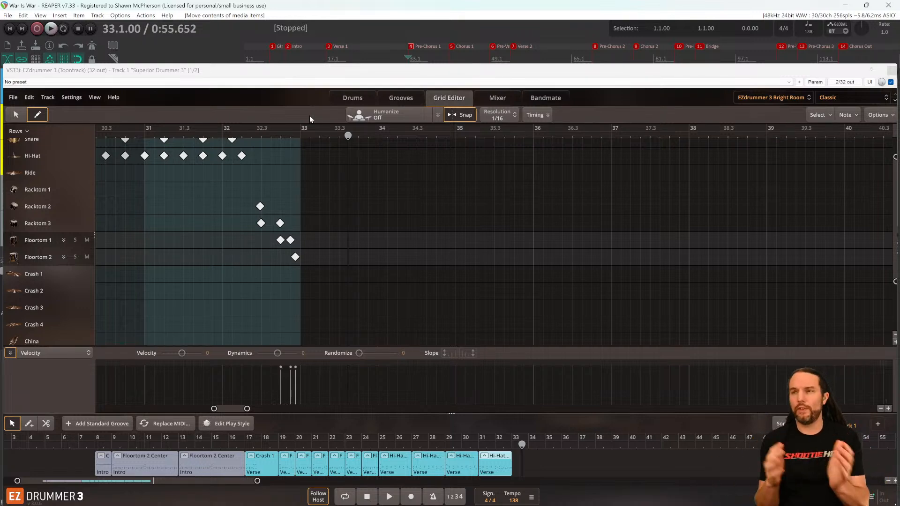
Set the grid resolution to 1/8 and play the start of the pre-chorus at bar 33.
scroll(347, 181, "up", 4)
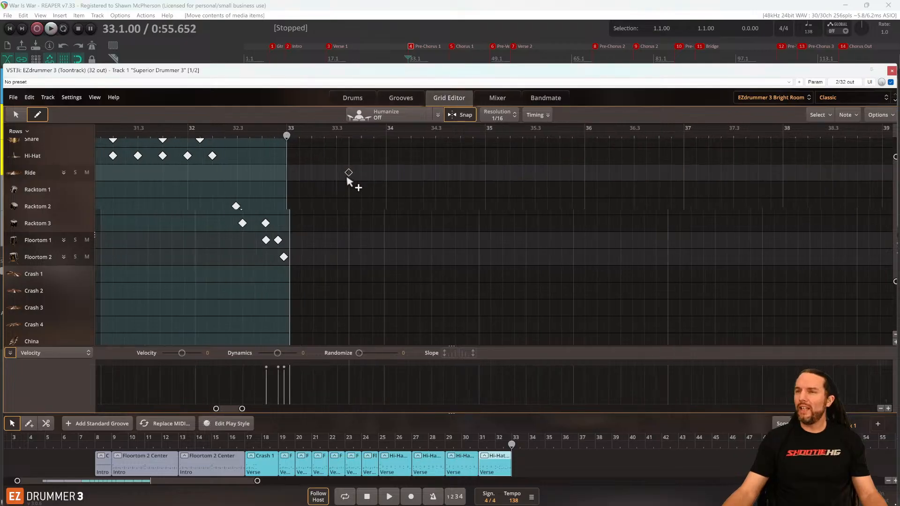
scroll(347, 189, "up", 2)
left_click(489, 117)
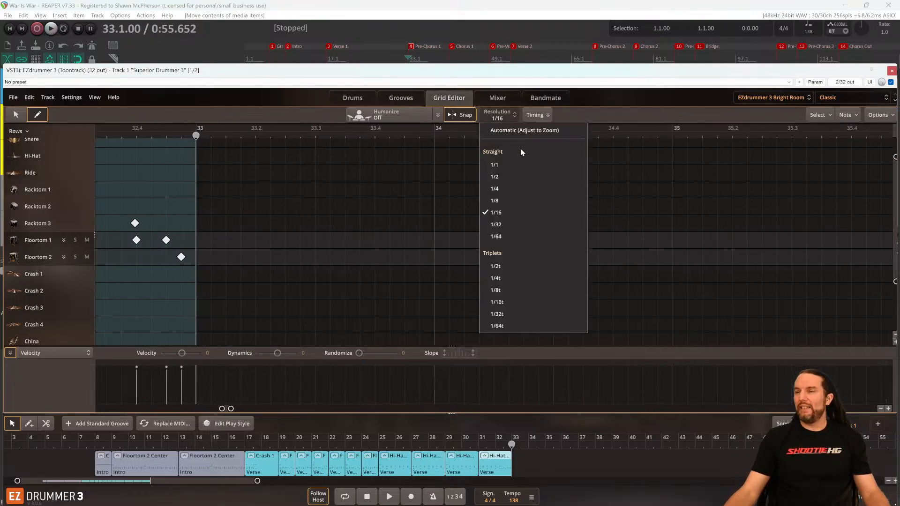
left_click(515, 201)
scroll(241, 190, "up", 3)
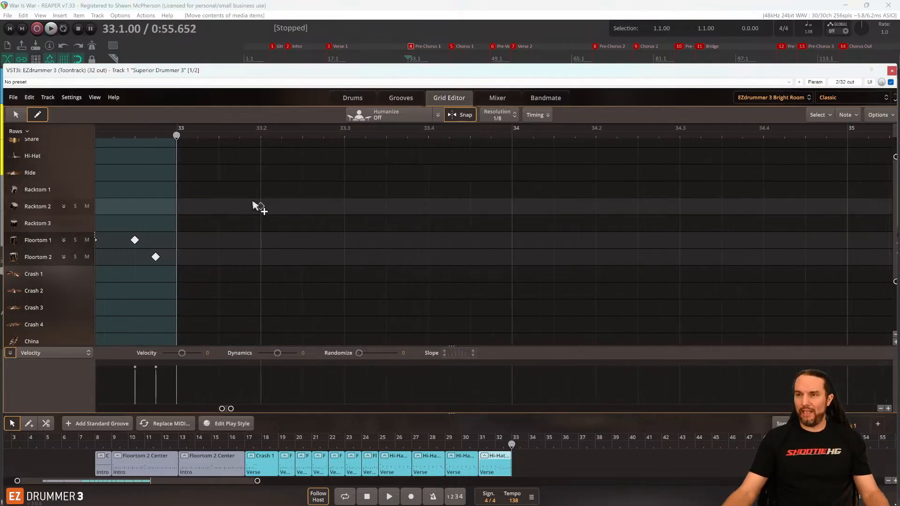
key("space")
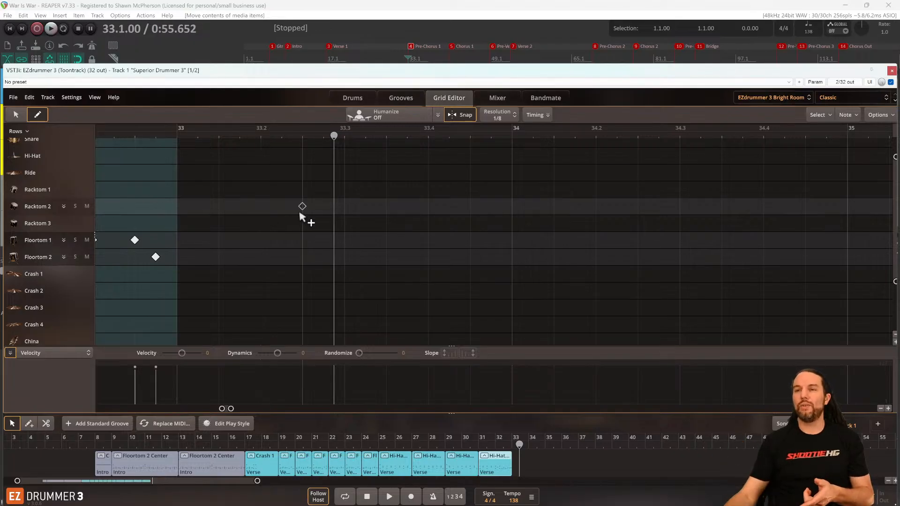
scroll(298, 217, "up", 1)
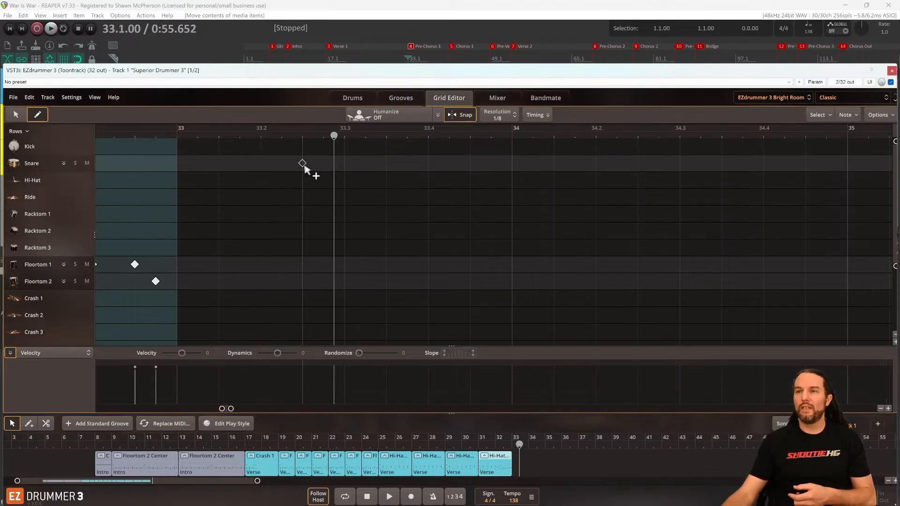
Try out snare hits in bar 33 on beats 2 and 4 and halfway between beats 2 and 3.
left_click(302, 164)
key("space")
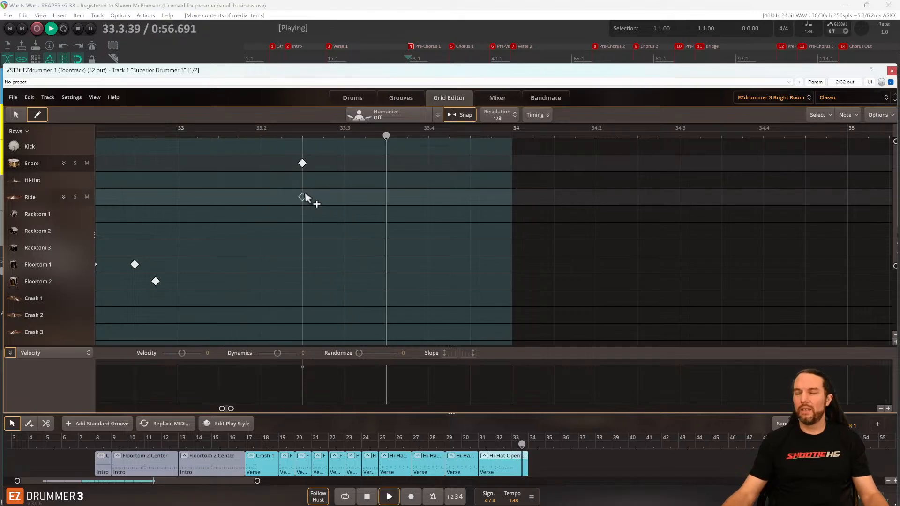
key("space")
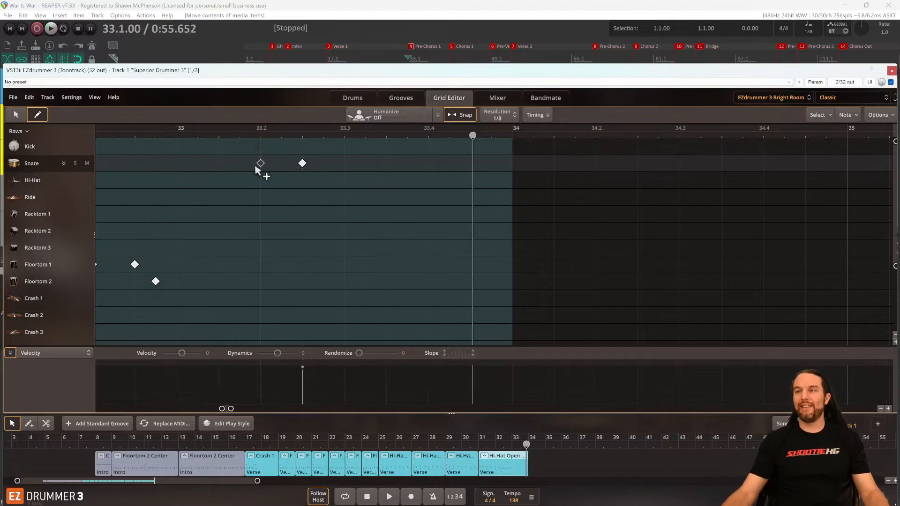
left_click(258, 167)
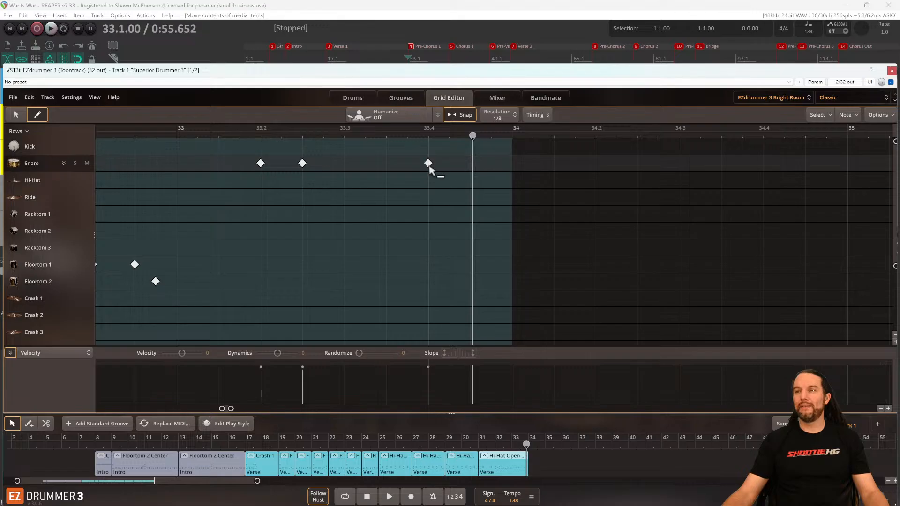
left_click(428, 165)
left_click(261, 164)
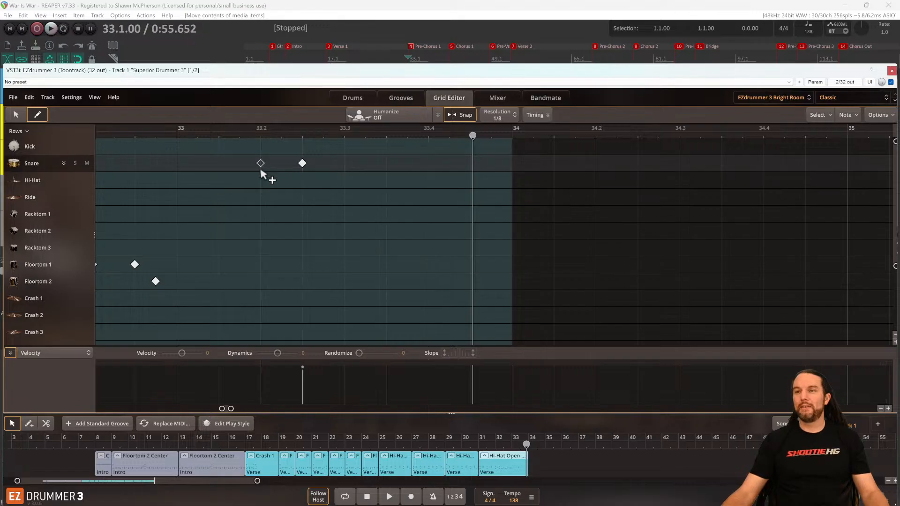
Place a kick hit at the start of bar 33 and clear the remaining snare hit from that bar.
left_click(185, 152)
left_click(348, 149)
key("space")
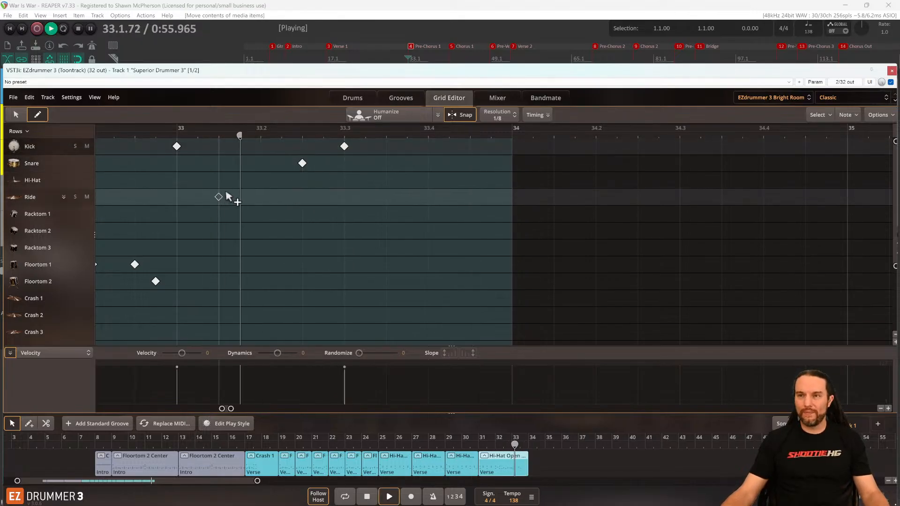
left_click(351, 149)
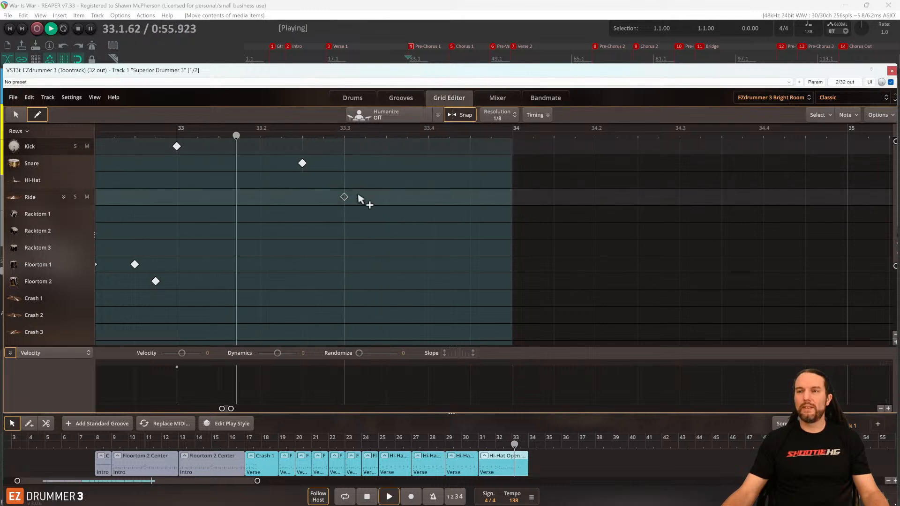
key("space")
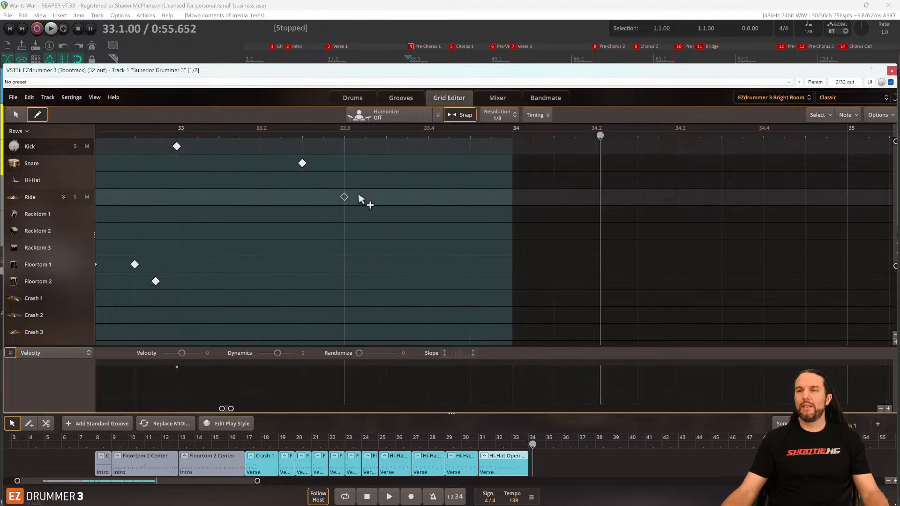
left_click(302, 163)
Place kick hits on beat 33.4 and at the start of bar 34, checking them against playback.
scroll(421, 233, "down", 3)
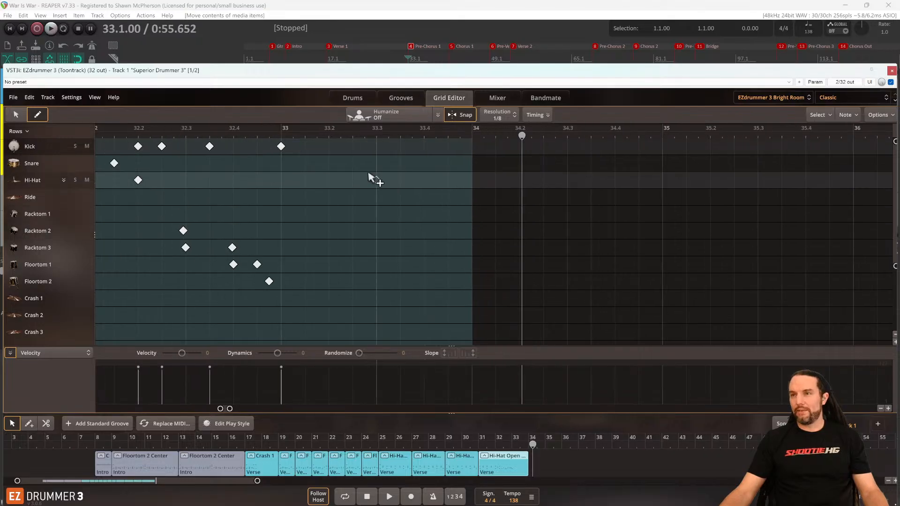
key("space")
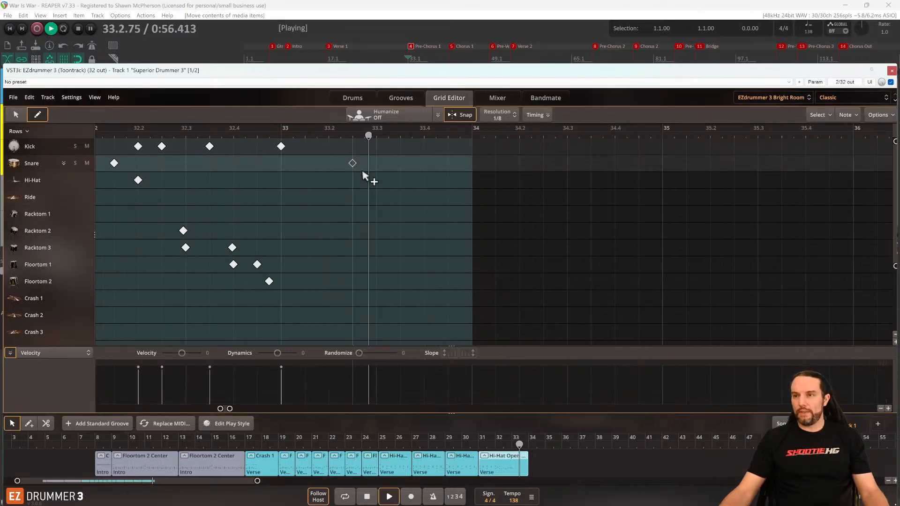
key("space")
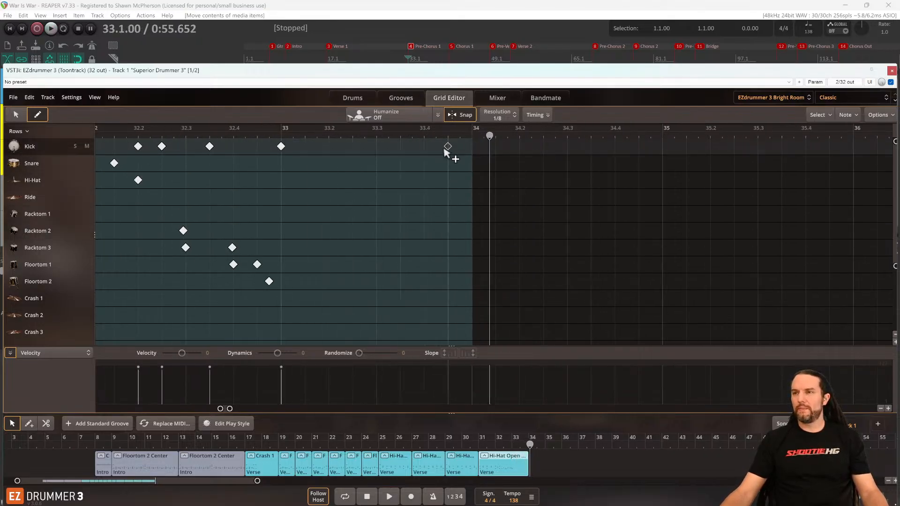
left_click(468, 151)
key("space")
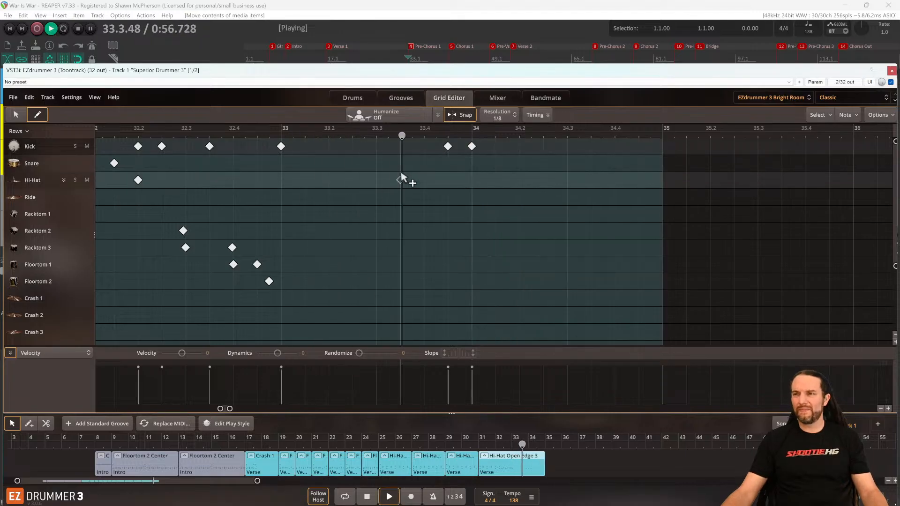
left_click_drag(447, 146, 425, 147)
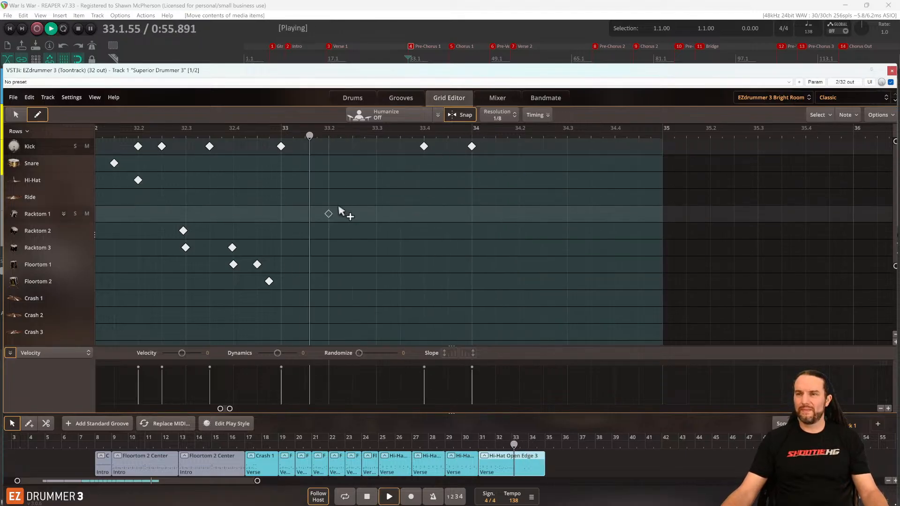
Add kick hits at the start of bars 35 and 36 and on the eighth-note off-beats after 36.3 and 36.4.
scroll(525, 218, "right", 2)
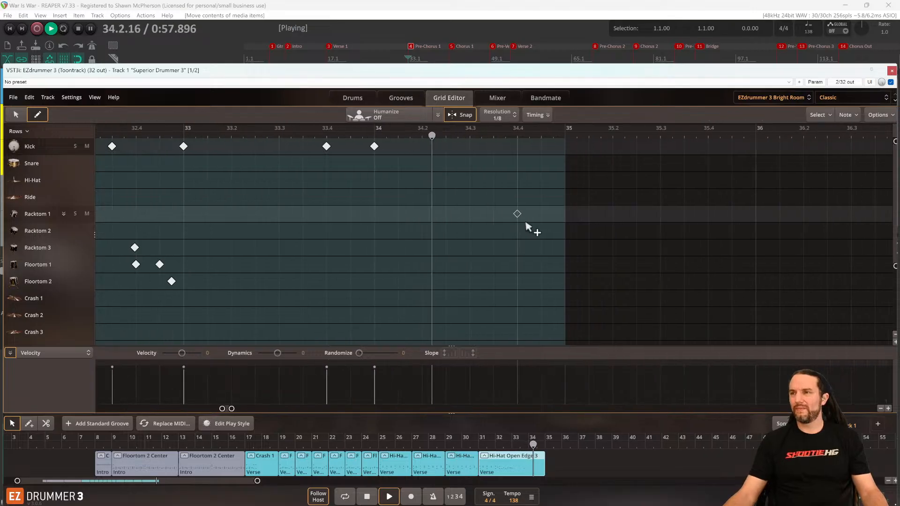
left_click(478, 148)
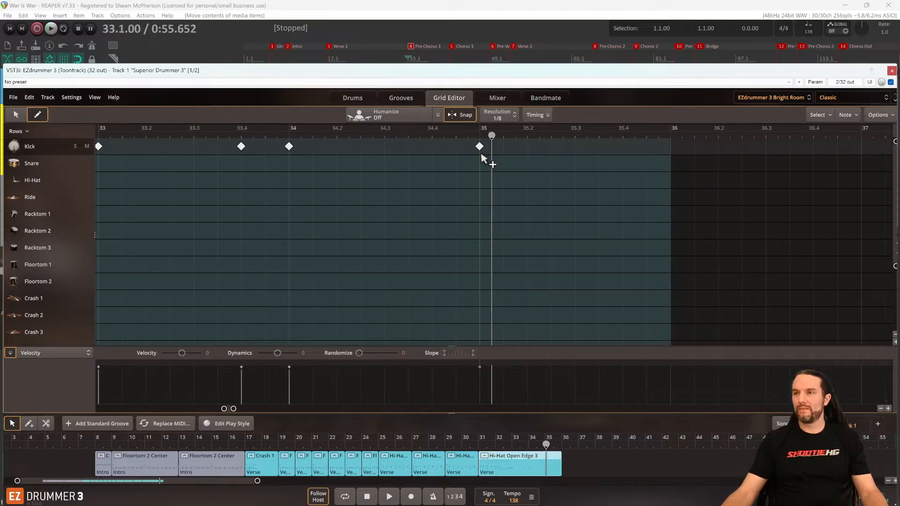
scroll(457, 257, "down", 3)
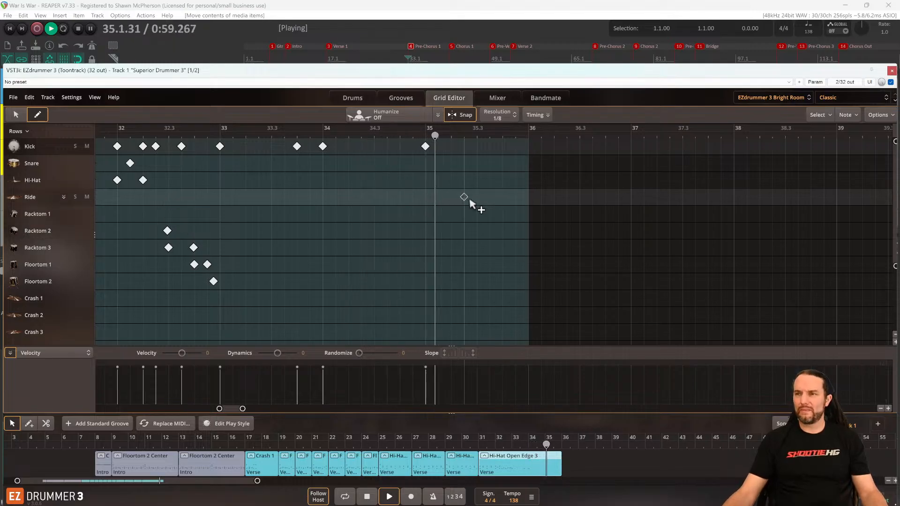
left_click(528, 147)
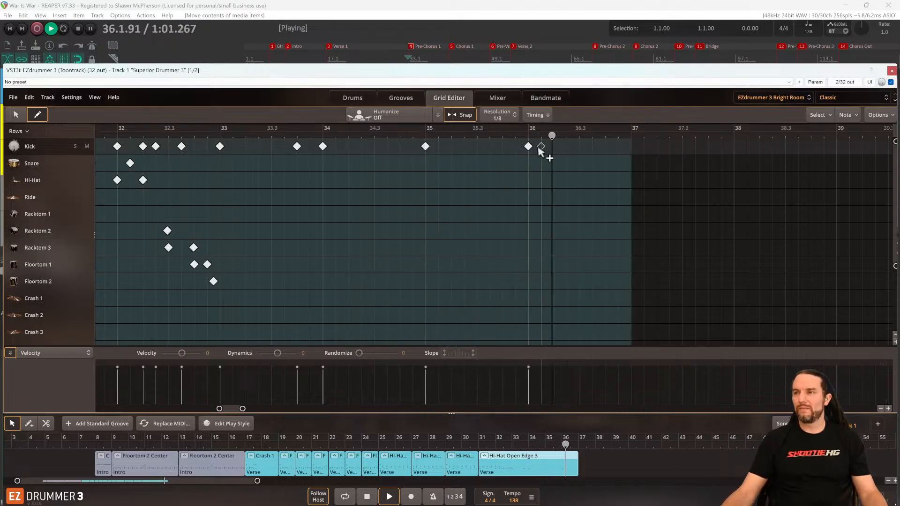
left_click(592, 148)
left_click(618, 147)
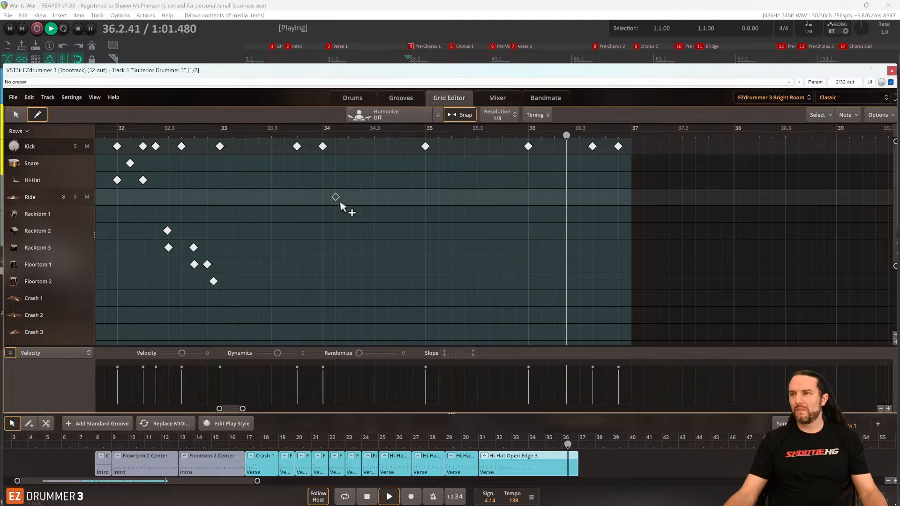
key("space")
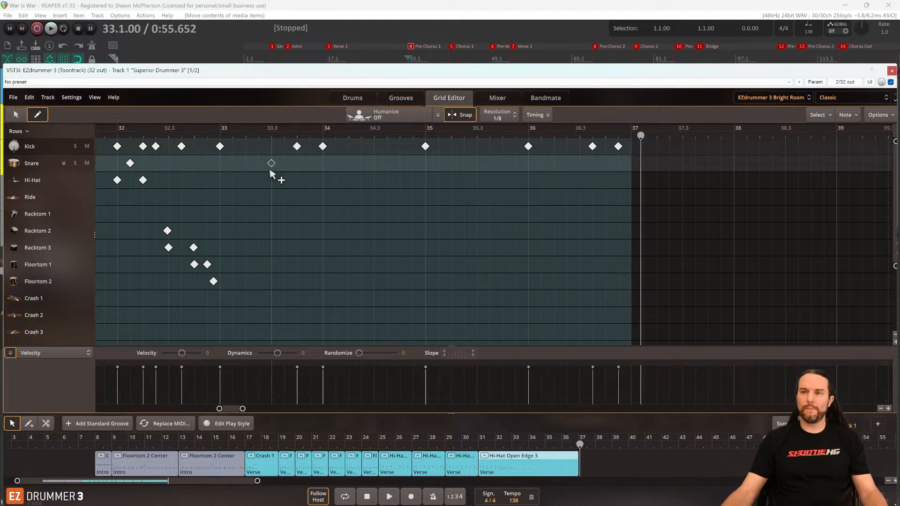
Add snare hits on the eighth-note off-beats after 33.2 and 34.2, checking the pattern by playback.
scroll(272, 173, "up", 4)
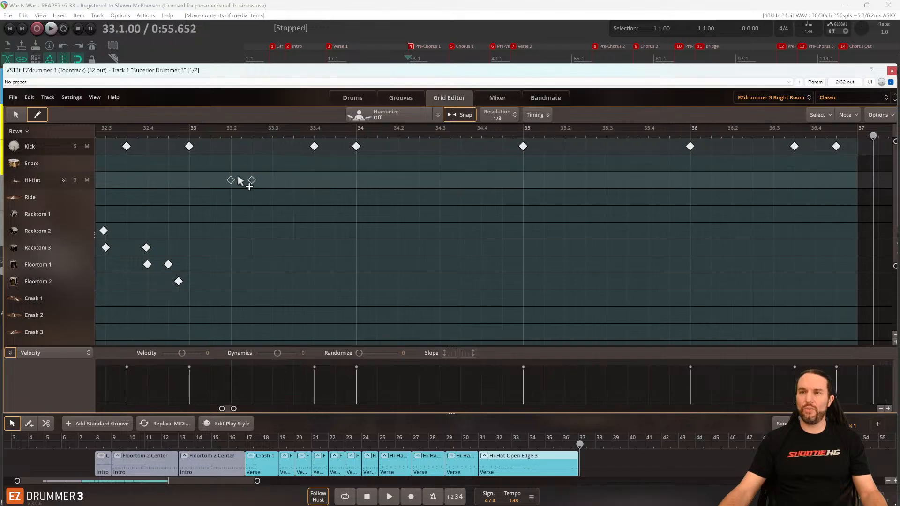
left_click(251, 164)
key("space")
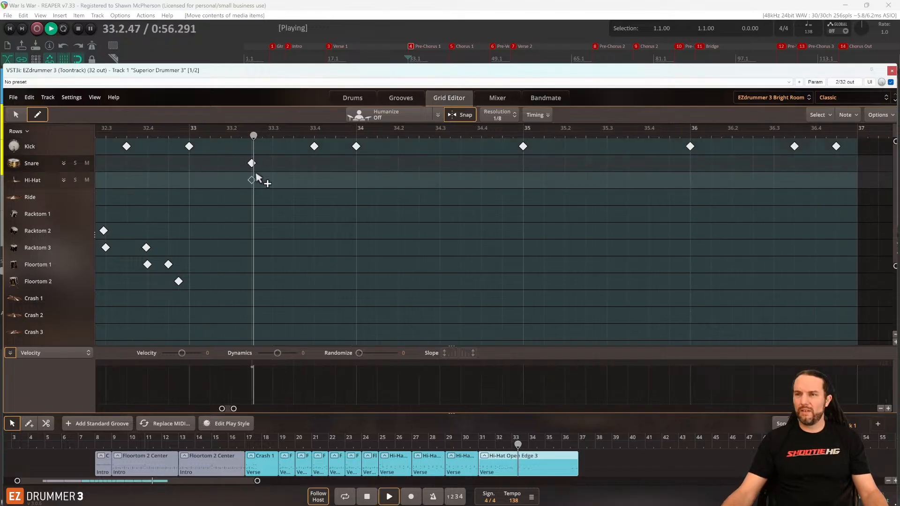
left_click(421, 165)
key("space")
key("space")
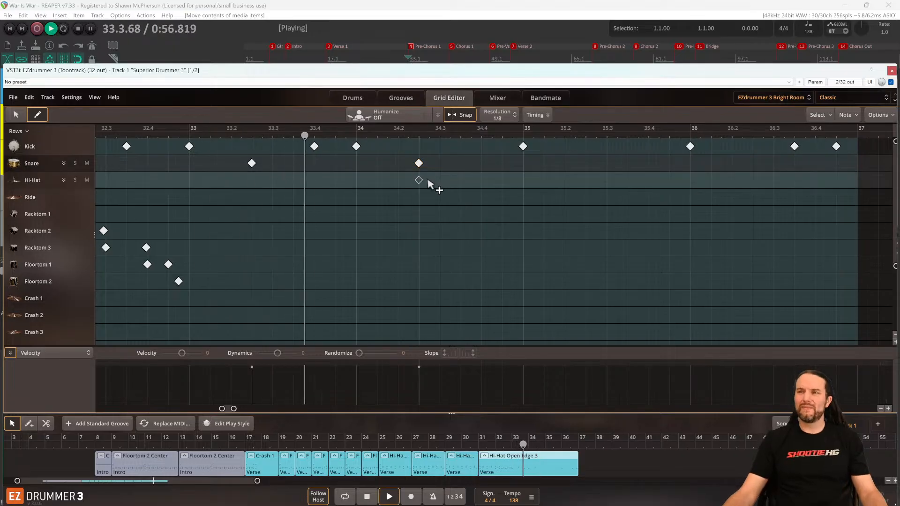
Add snare hits on the off-beat after 35.2 and on beat 36.3, playing the section through.
scroll(424, 201, "down", 1)
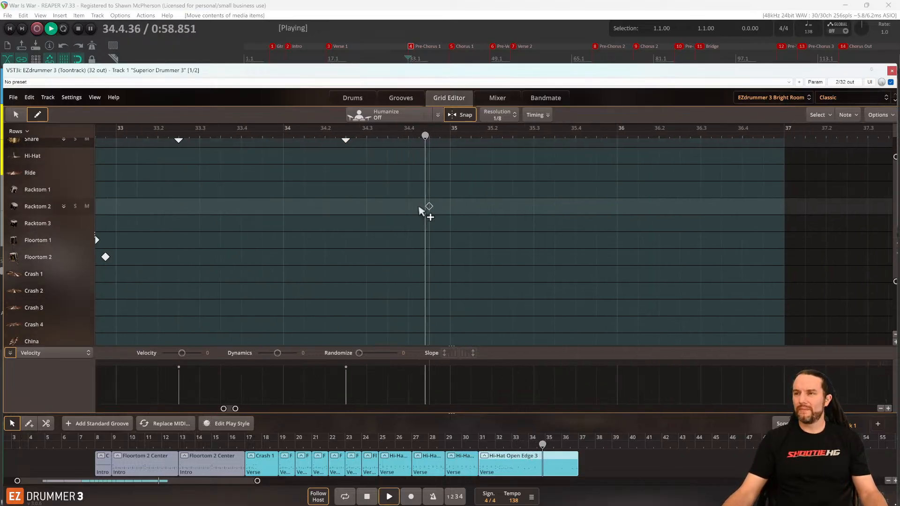
scroll(427, 202, "up", 1)
key("space")
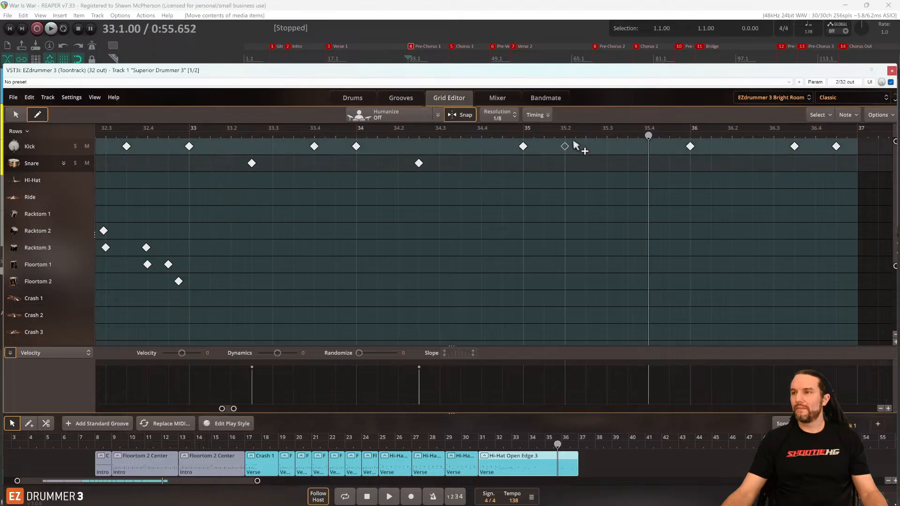
key("space")
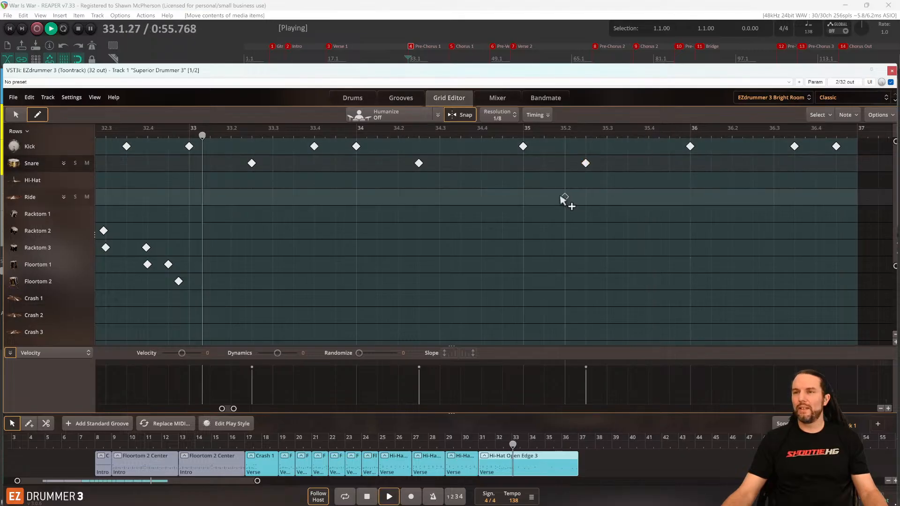
scroll(556, 230, "down", 2)
scroll(522, 232, "right", 2)
scroll(490, 234, "up", 1)
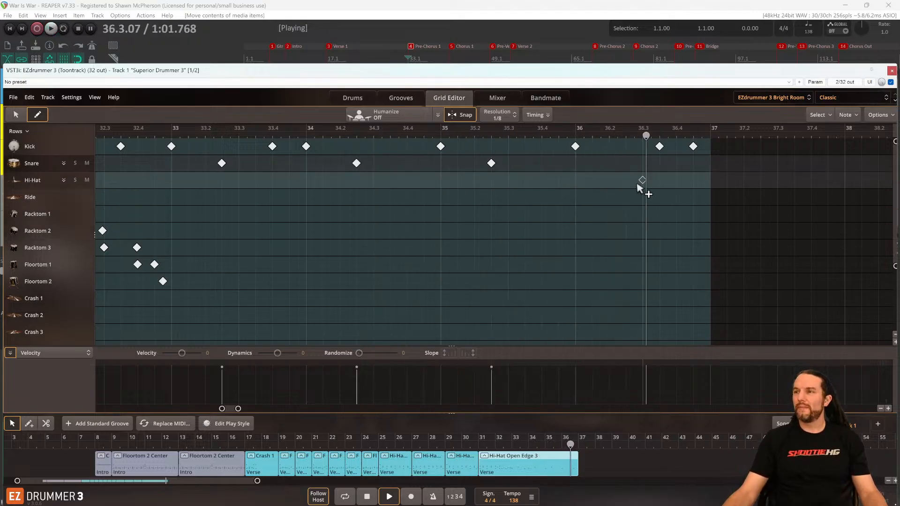
key("space")
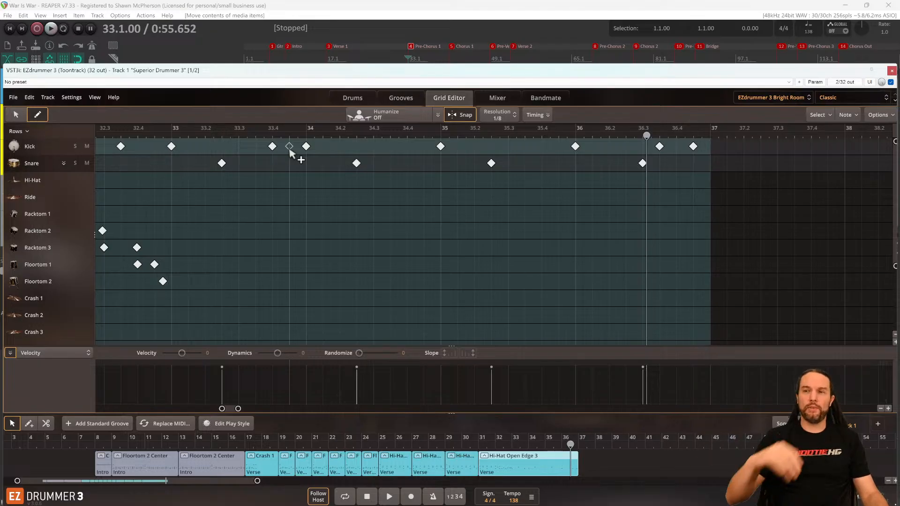
Audition the crash, China and splash cymbal sounds to compare how they suit the part.
left_click(60, 313)
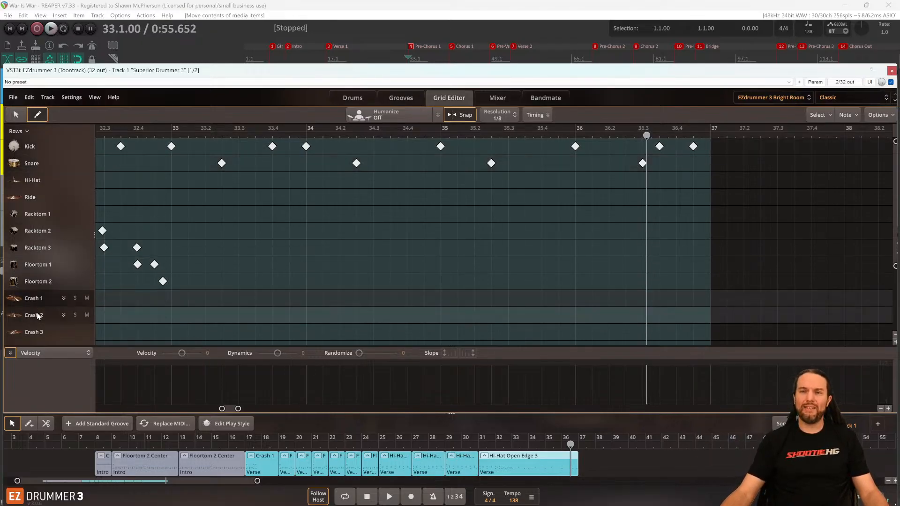
scroll(60, 302, "down", 3)
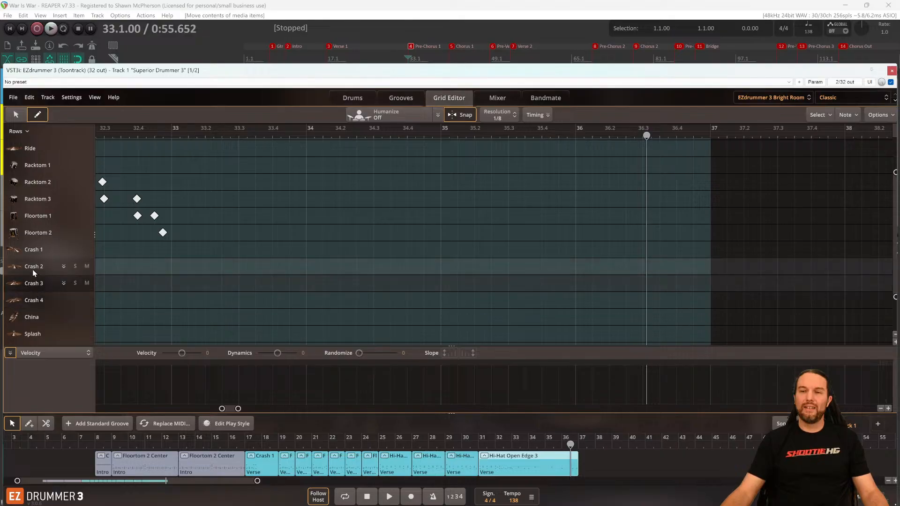
left_click(33, 254)
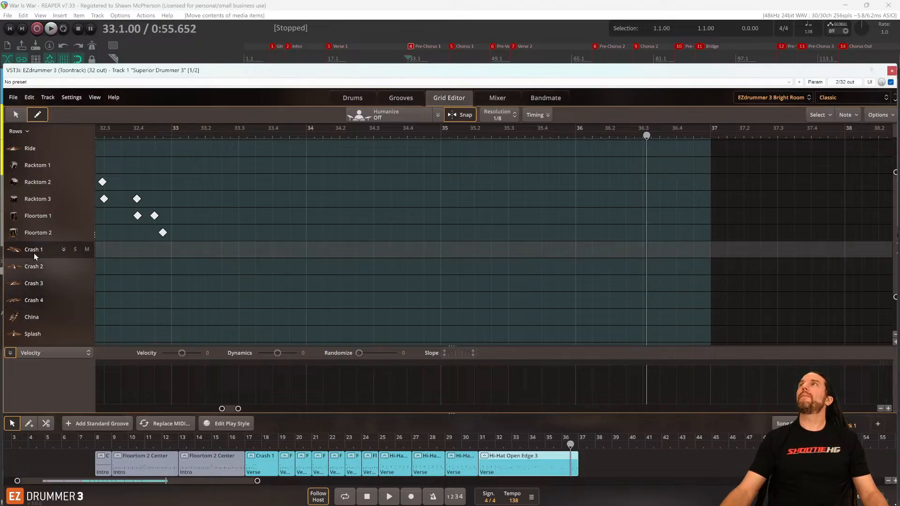
left_click(35, 267)
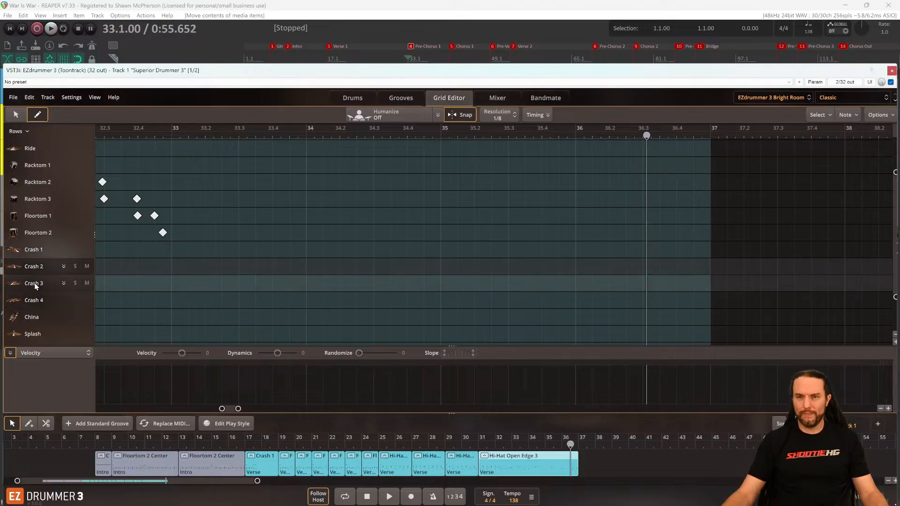
left_click(34, 283)
left_click(32, 317)
left_click(34, 334)
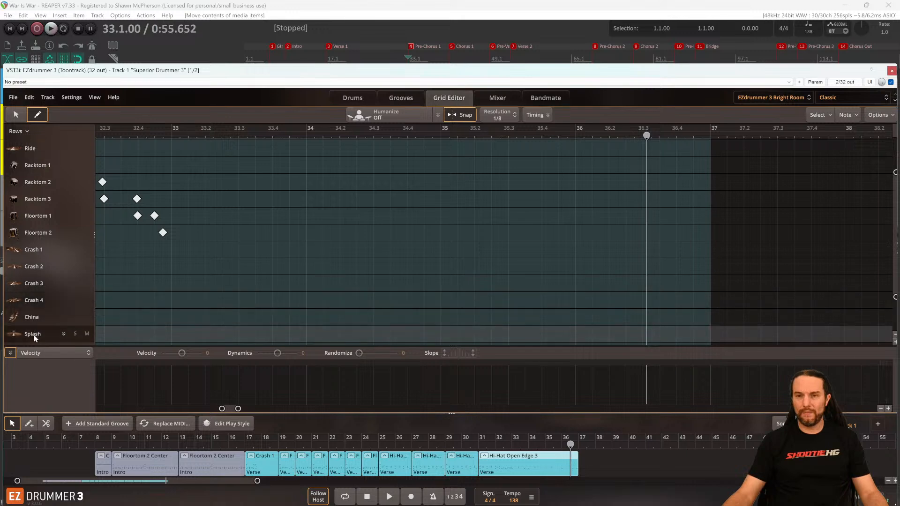
left_click(35, 319)
left_click(35, 333)
left_click(35, 303)
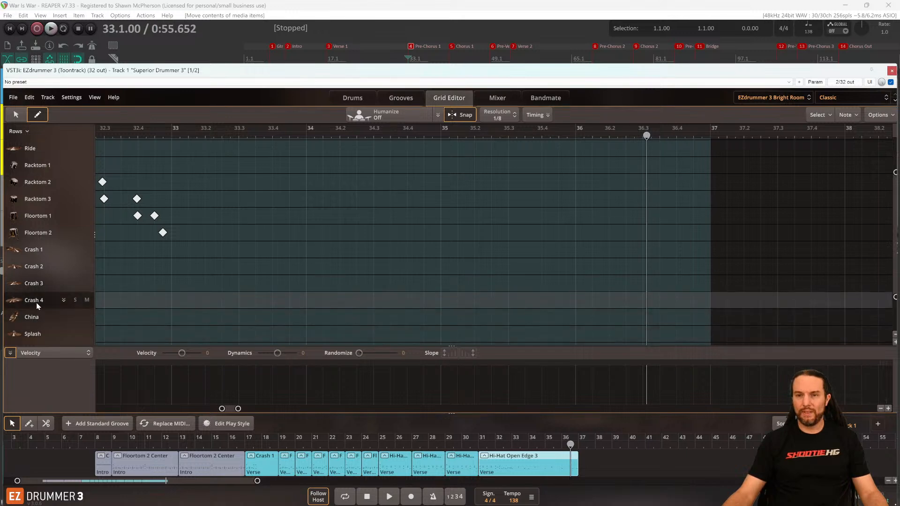
left_click(37, 319)
left_click(35, 299)
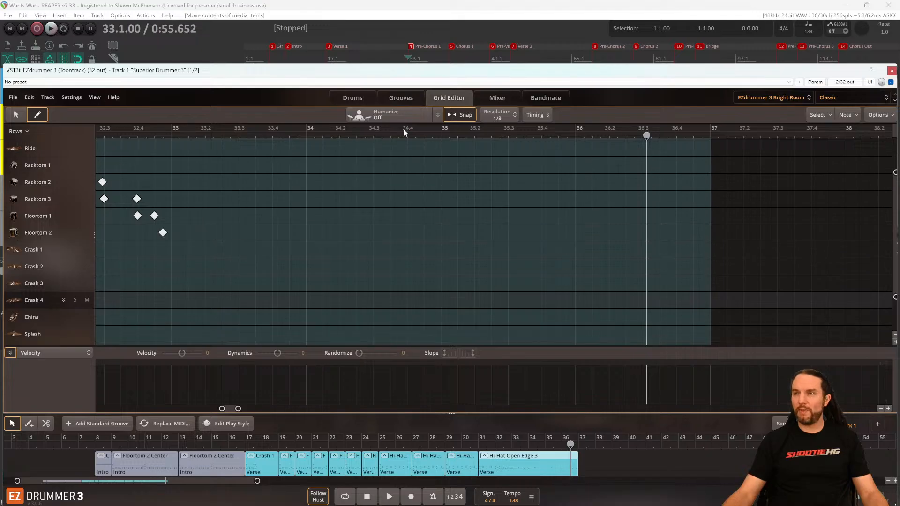
Take the splash cymbal out of the drum kit and return to the note grid.
left_click(370, 105)
left_click(446, 216)
left_click(475, 223)
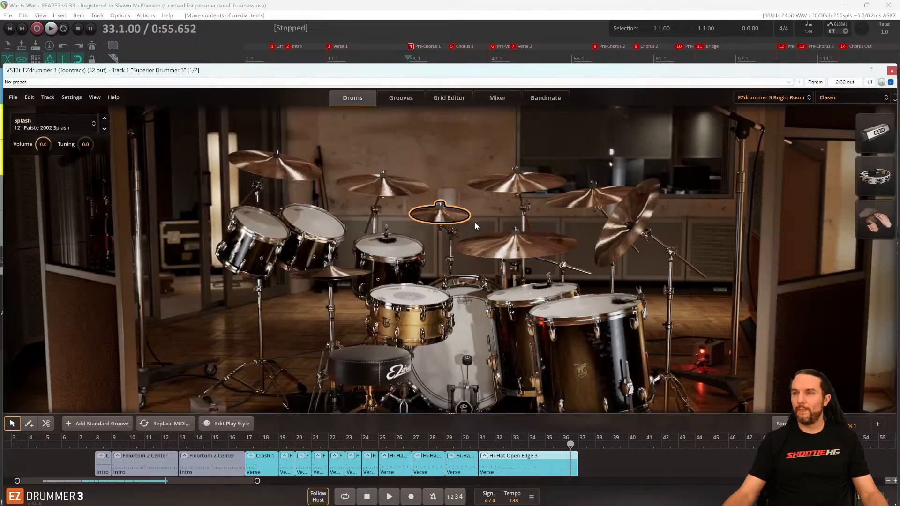
left_click(443, 97)
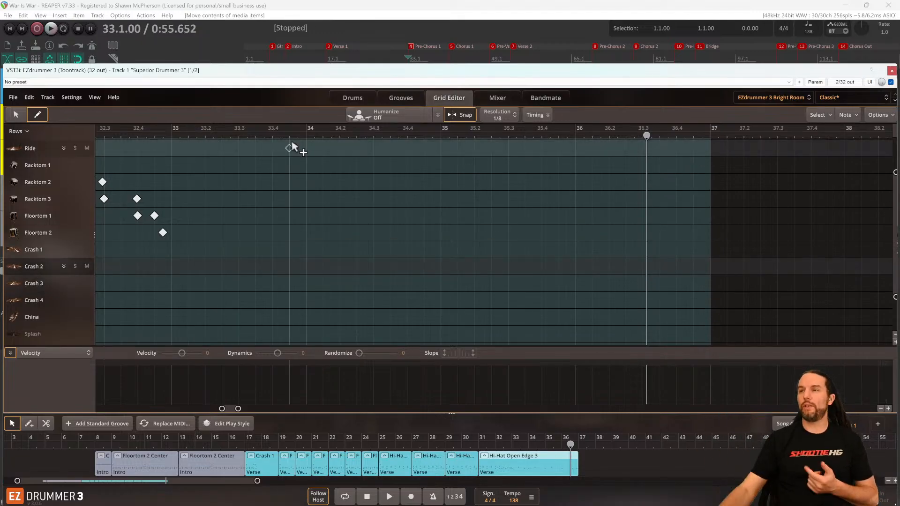
Set the grid resolution to 1/4 and draw Crash 1 hits on every beat of bars 33 to 36, checking by playback.
left_click(512, 115)
left_click(517, 190)
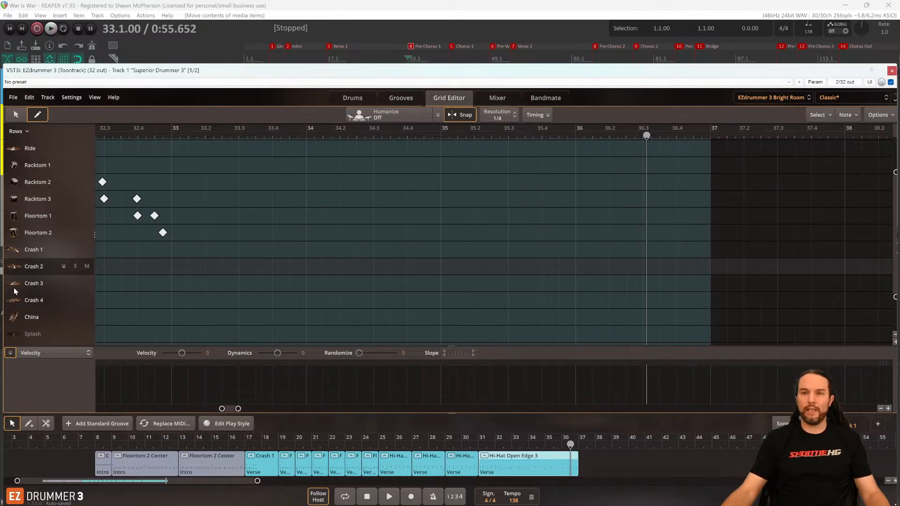
key("space")
key("space")
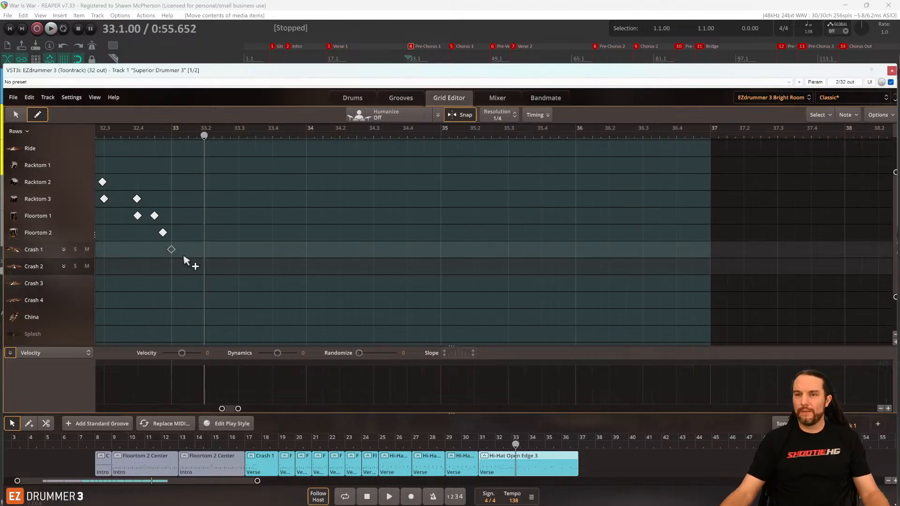
left_click_drag(170, 256, 666, 259)
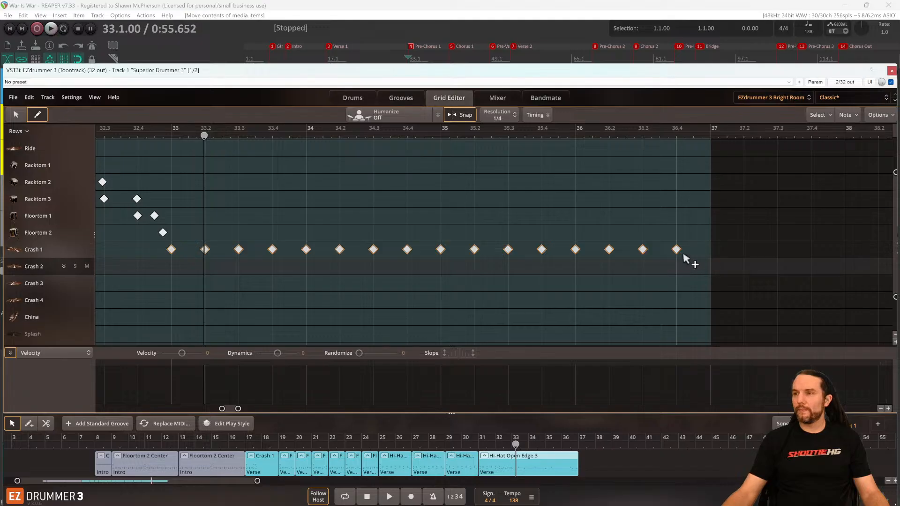
key("space")
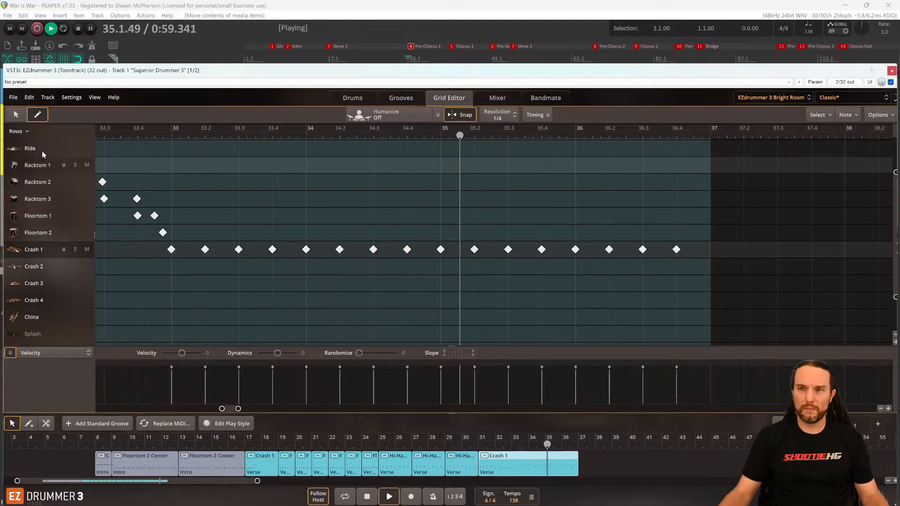
Lower the velocity of all Crash 1 hits in bars 33 to 36 slightly and check them with the kick and snare by playback.
left_click(16, 115)
key("space")
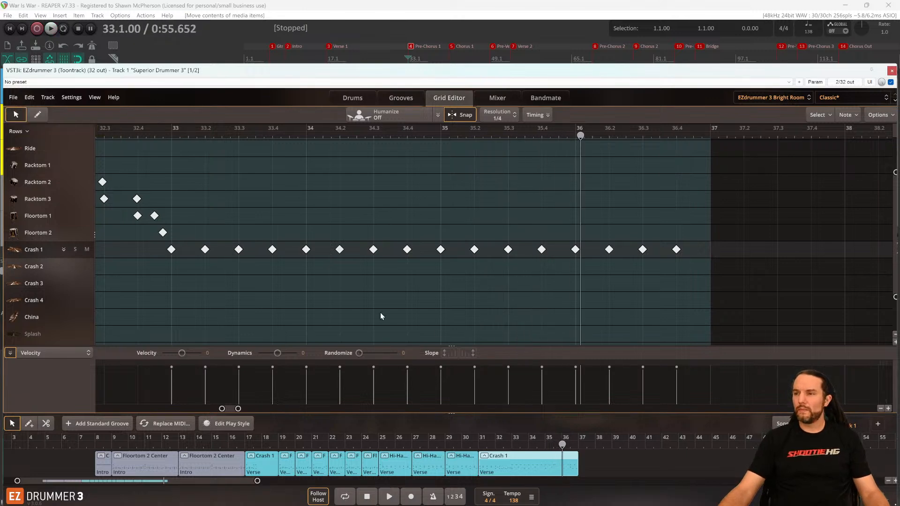
left_click_drag(700, 391, 135, 344)
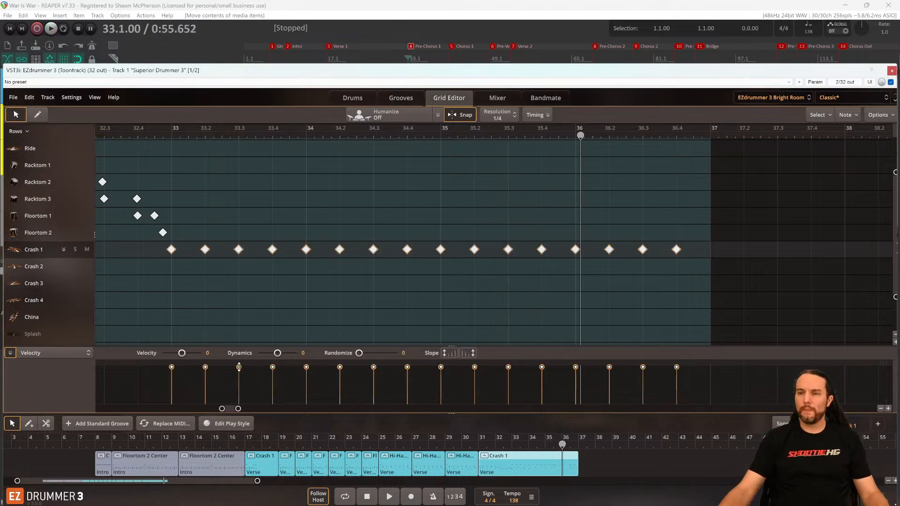
left_click_drag(239, 368, 242, 369)
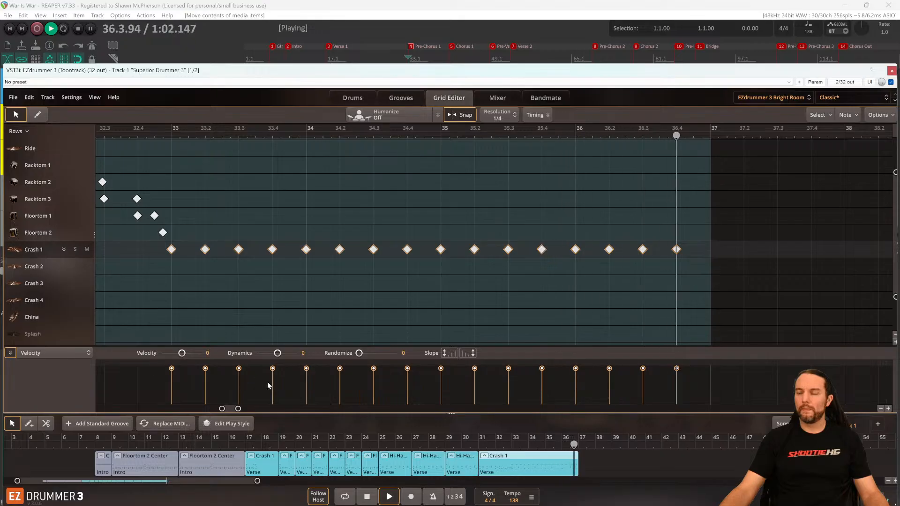
key("space")
scroll(242, 308, "up", 3)
key("space")
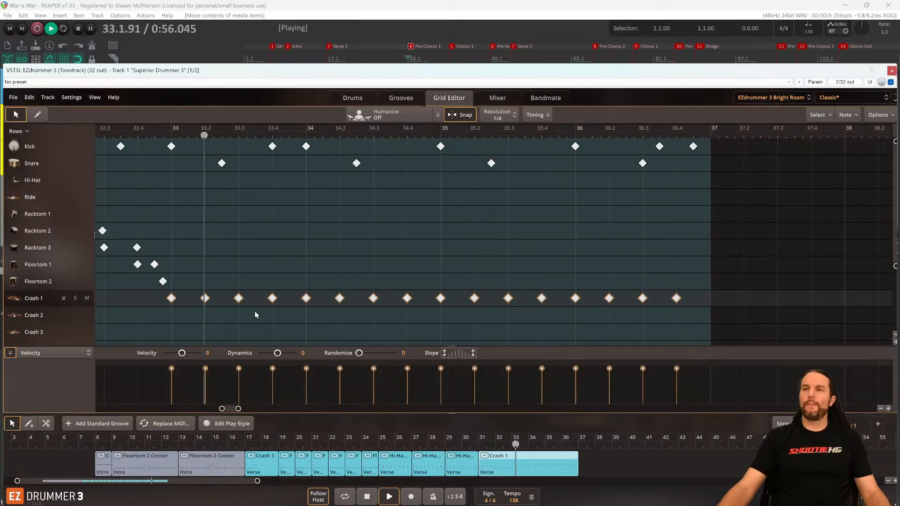
key("space")
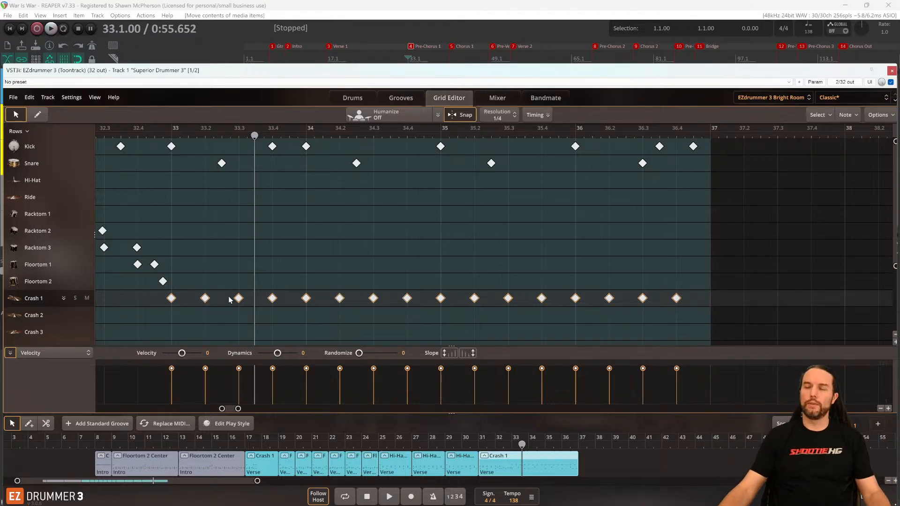
key("space")
key("space")
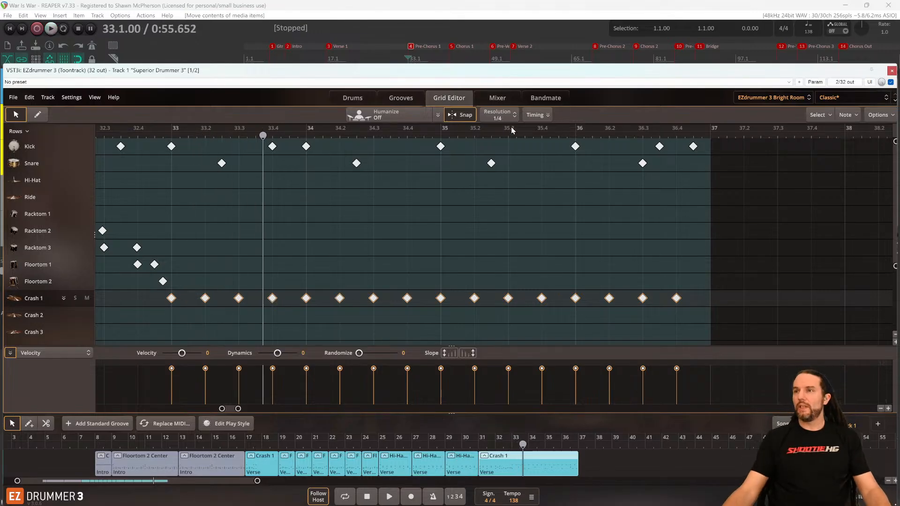
Set the grid resolution to 1/8 and check the snare hit after 33.2 by playing from bar 33.
left_click(508, 117)
left_click(504, 202)
scroll(204, 225, "up", 6)
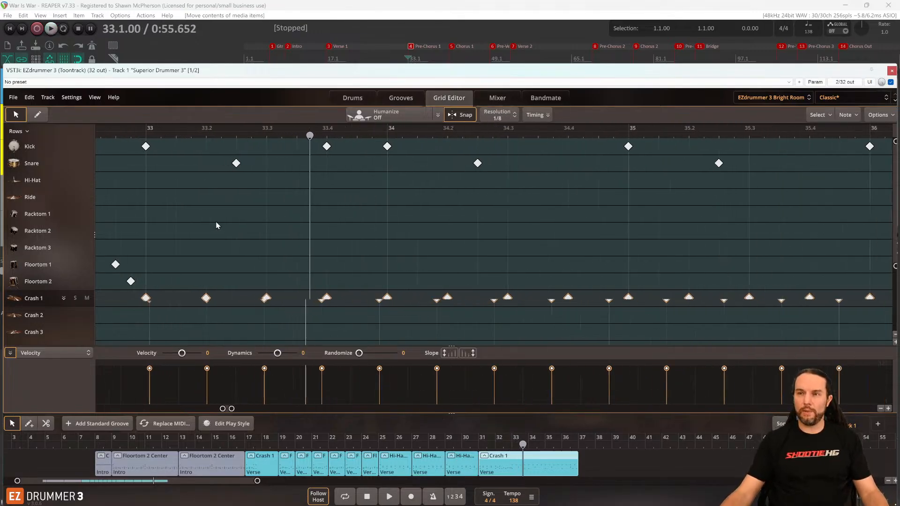
left_click(41, 114)
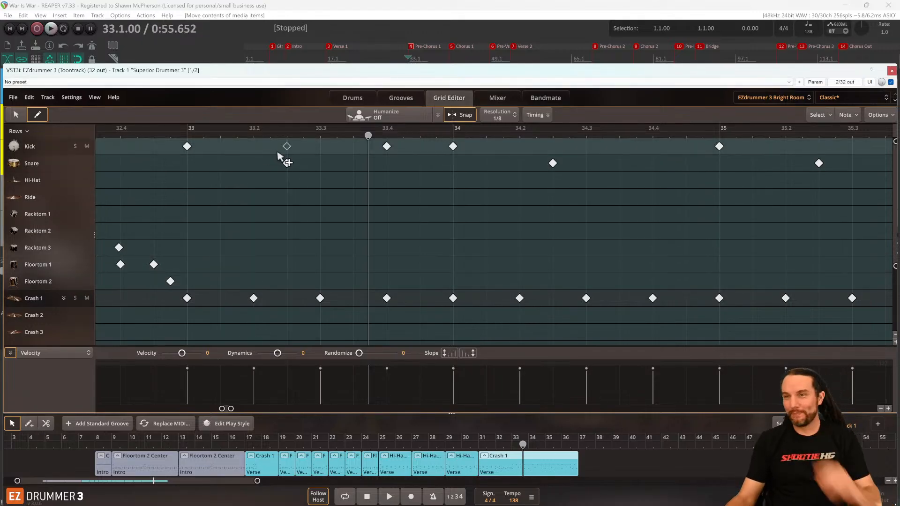
left_click(287, 162)
key("space")
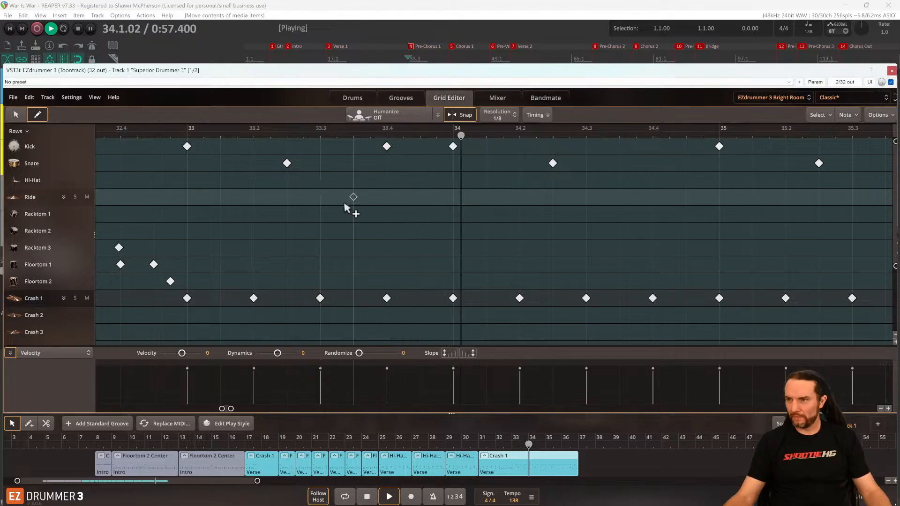
key("space")
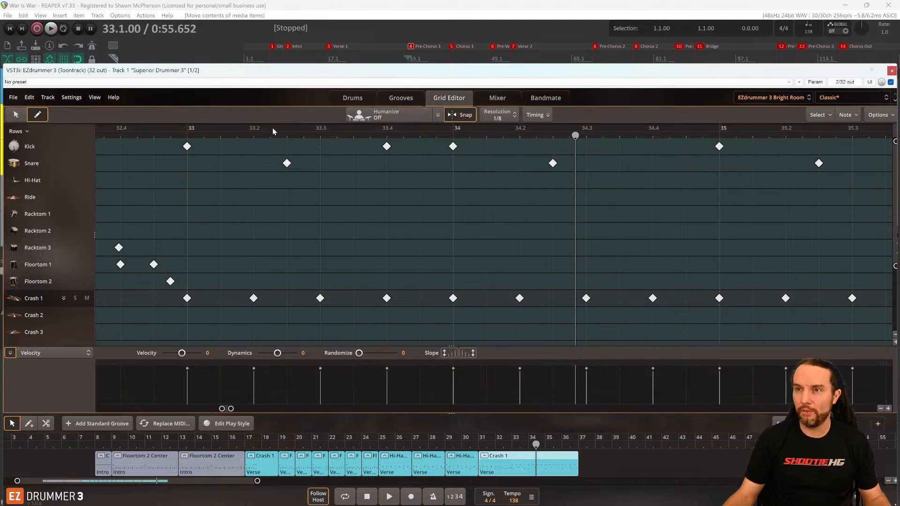
Expand the hi-hat articulations and add an Open Edge 3 hit on the off-beat after 33.1, checking by playback.
key("space")
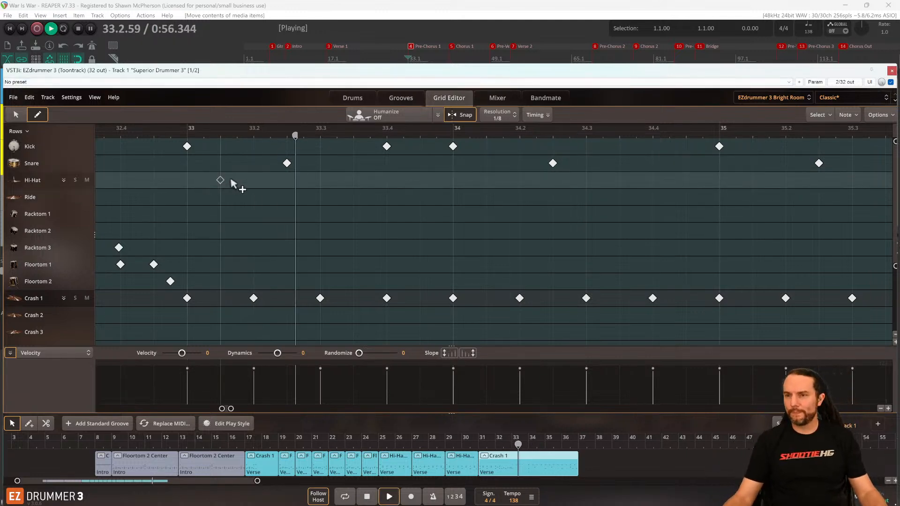
key("space")
left_click(65, 180)
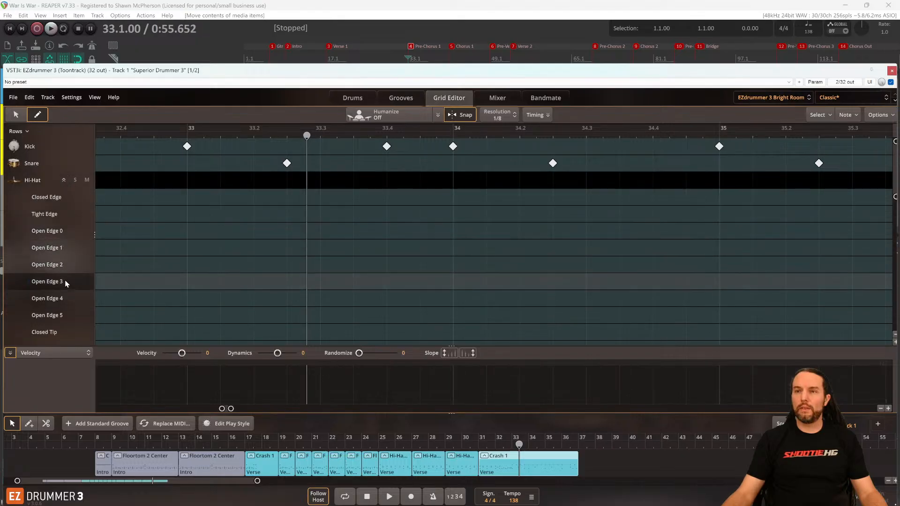
left_click(221, 281)
key("space")
key("space")
Try Pedal Open and Pedal Closed hi-hat hits at beat 33.2, auditioning each by playback.
scroll(232, 285, "down", 10)
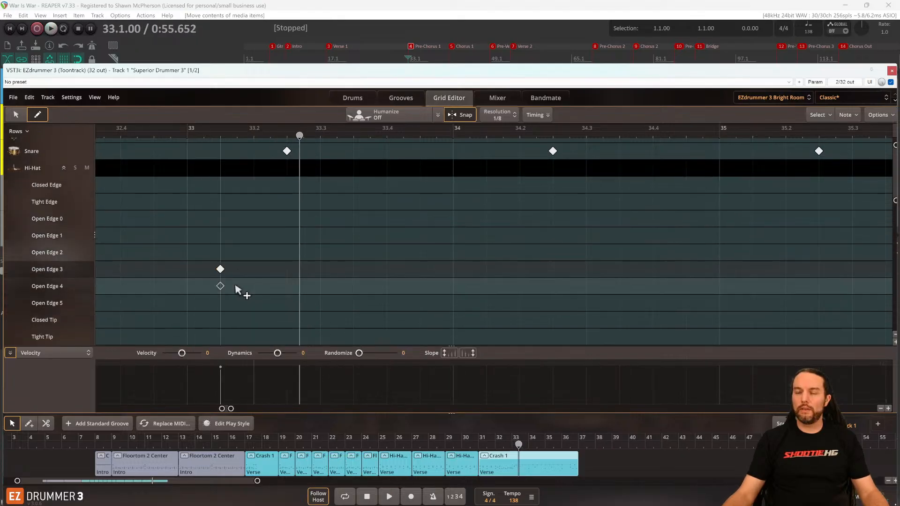
scroll(237, 300, "up", 4)
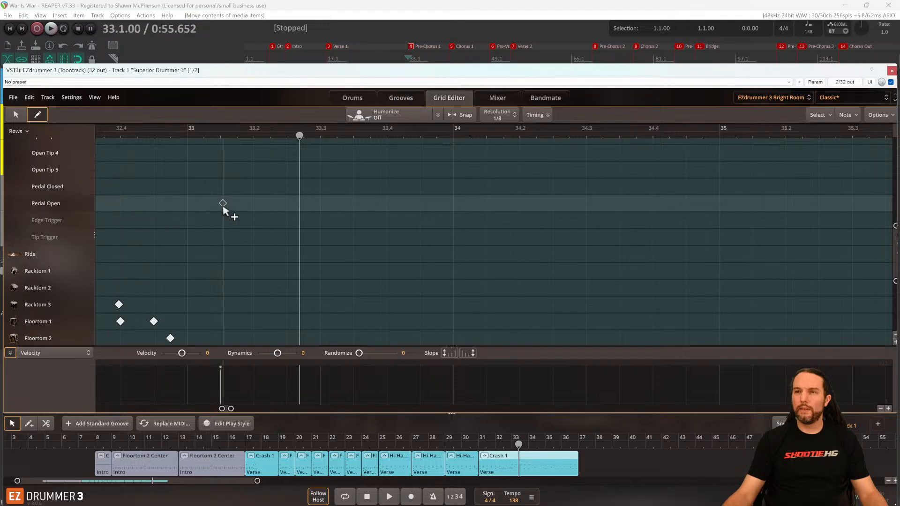
key("space")
key("space")
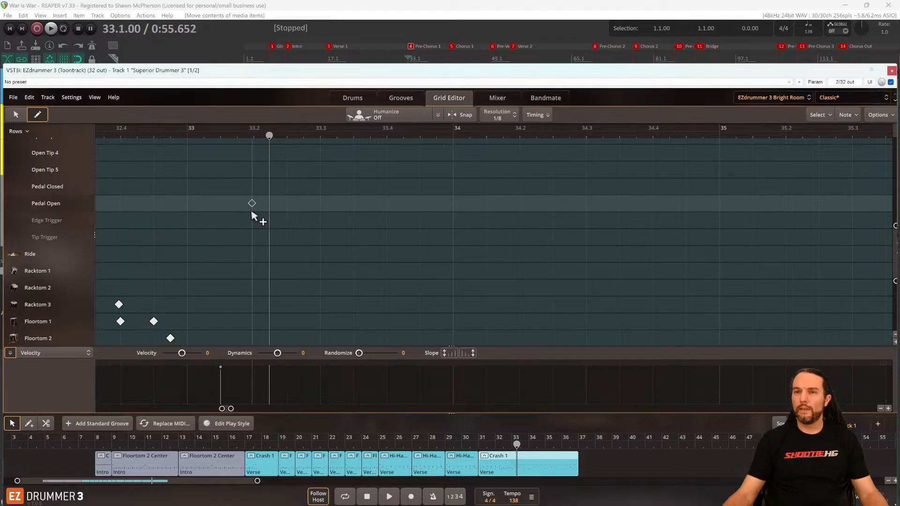
left_click(255, 210)
key("space")
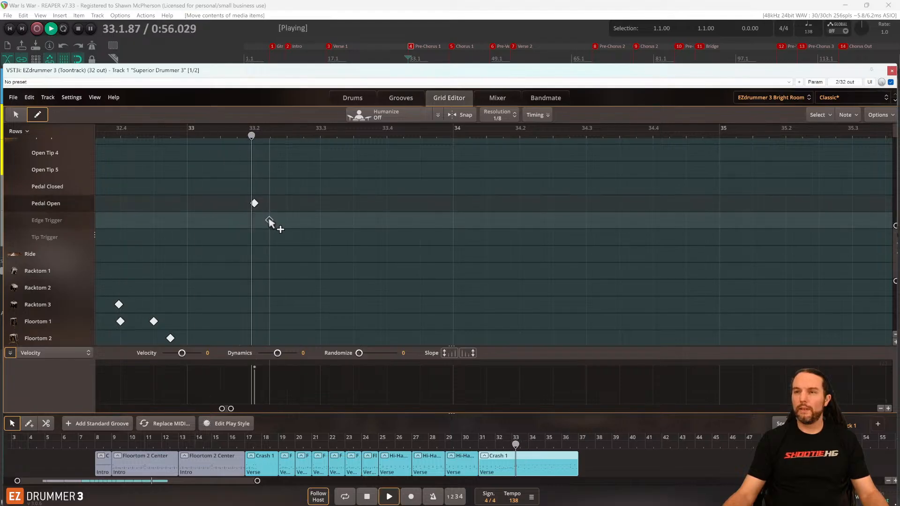
key("space")
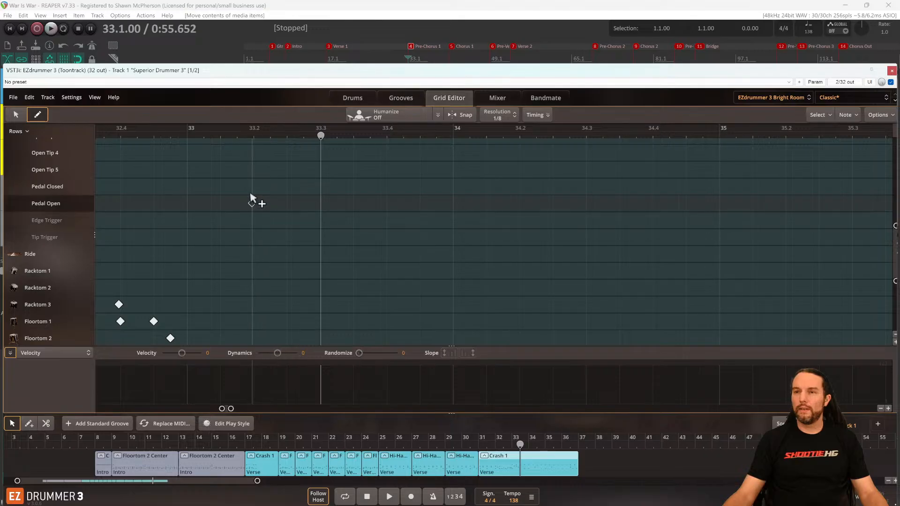
left_click(251, 194)
key("space")
key("space")
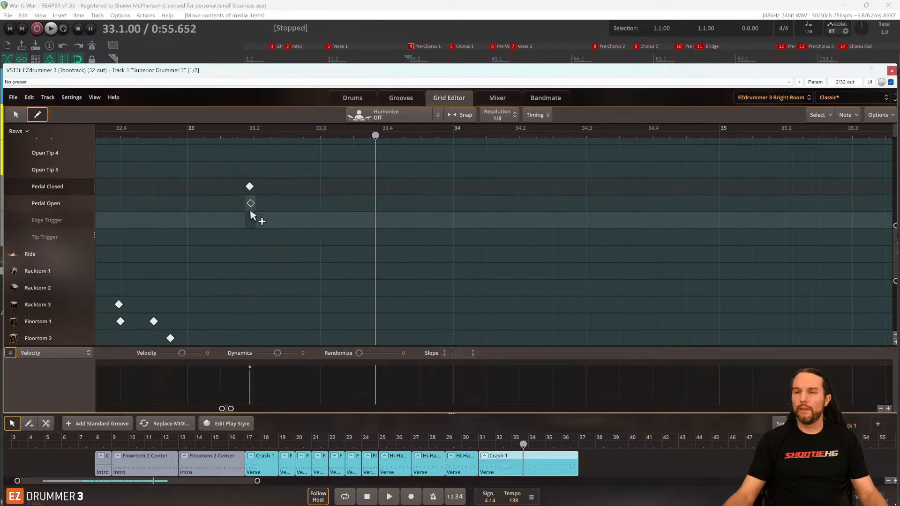
left_click(249, 187)
key("space")
key("space")
scroll(249, 232, "up", 1)
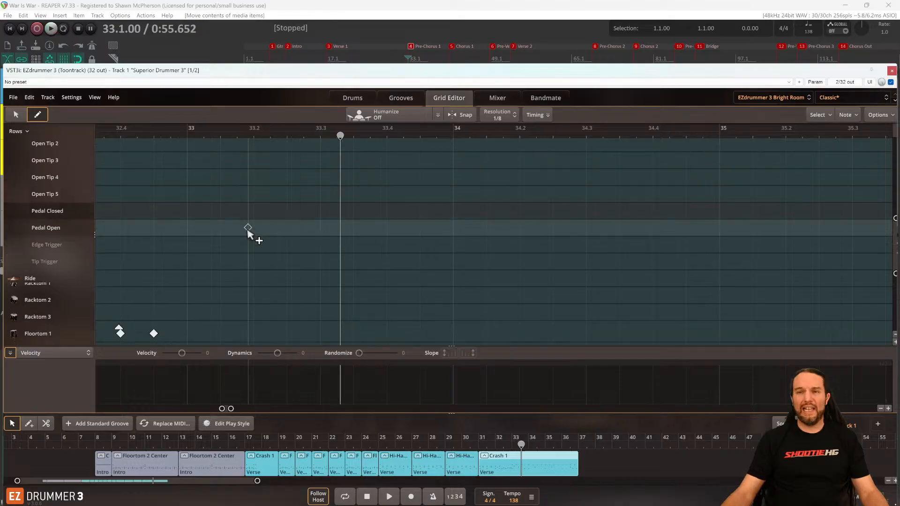
Collapse the hi-hat articulations and play bar 33 to check the open hi-hat hit in the pattern.
scroll(248, 232, "up", 10)
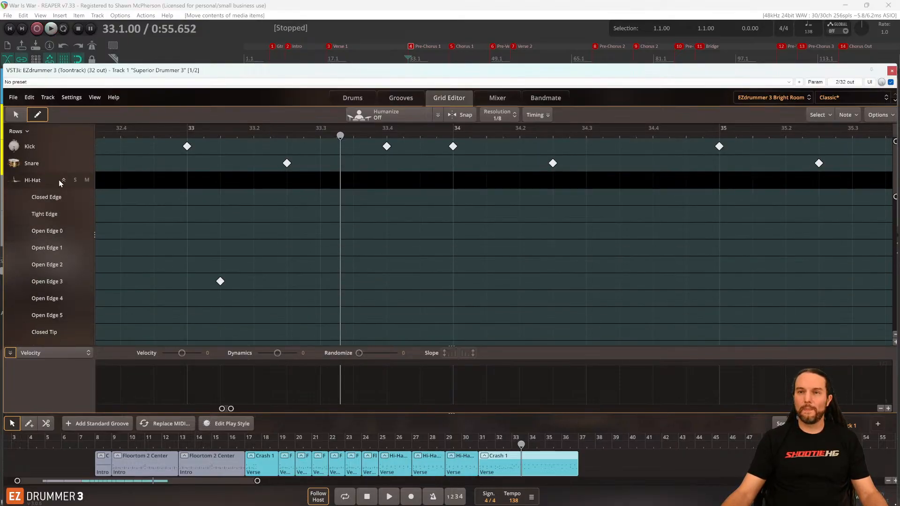
left_click(62, 181)
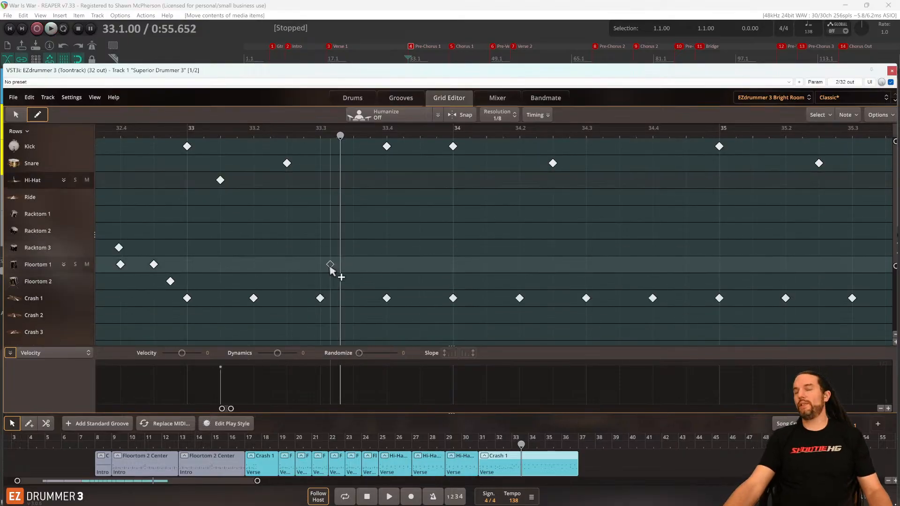
key("space")
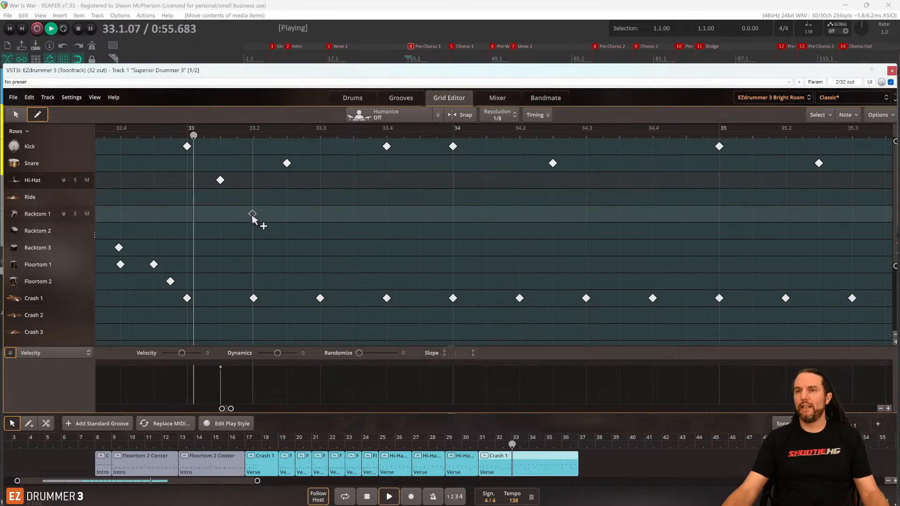
key("space")
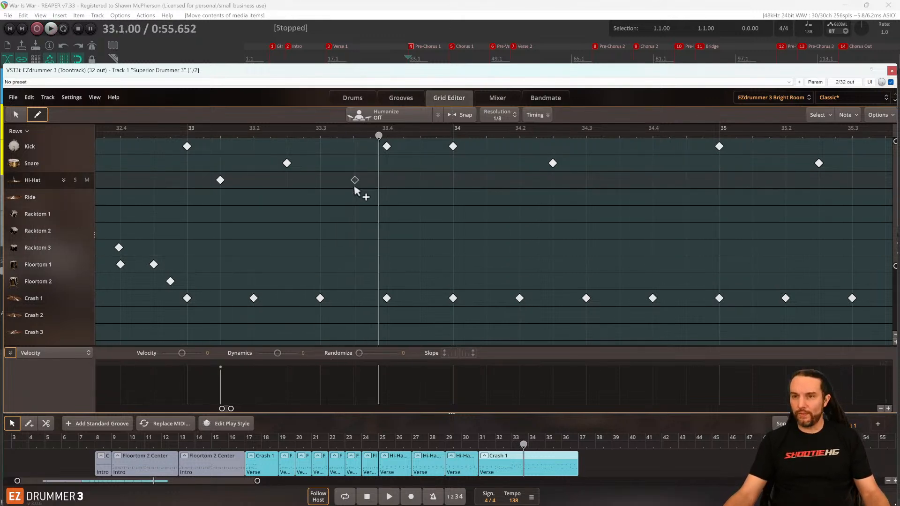
Turn snapping back on and add a Racktom 2 hit on the off-beat after 33.3, checking by playback.
left_click(360, 231)
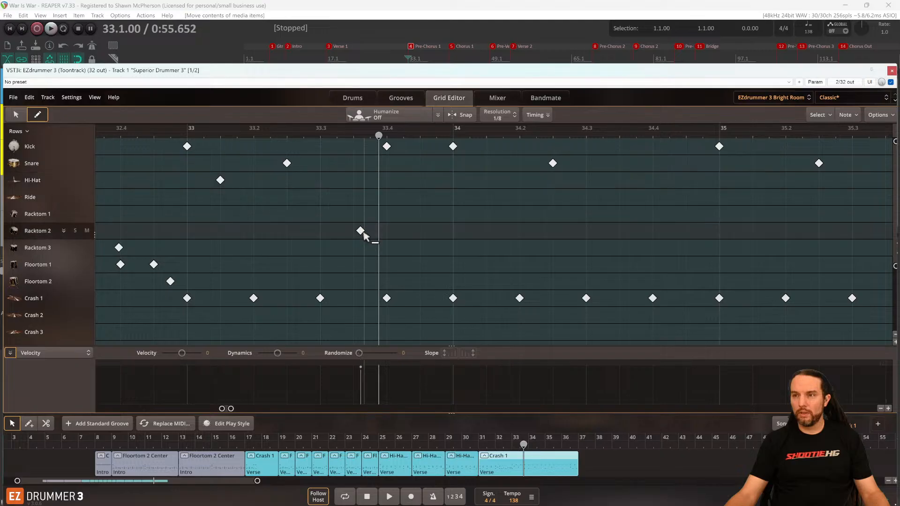
left_click(363, 233)
key("s")
left_click(362, 233)
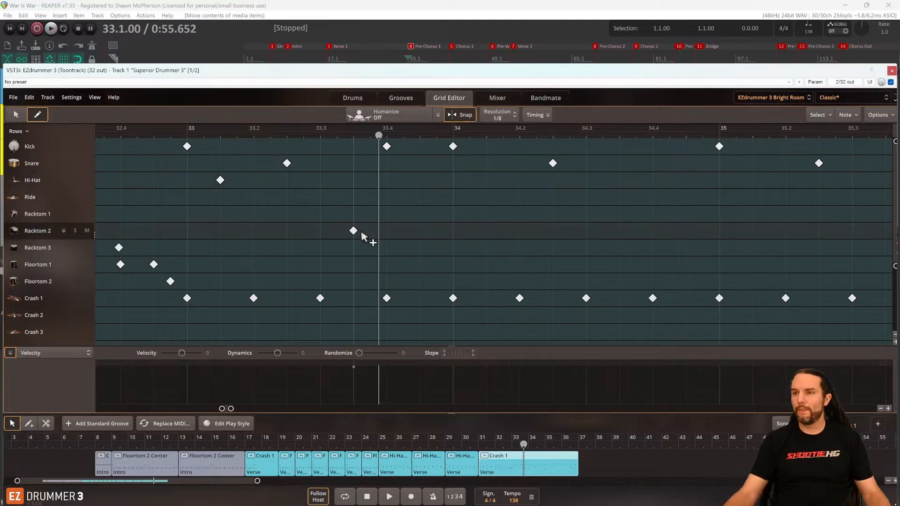
key("space")
key("space")
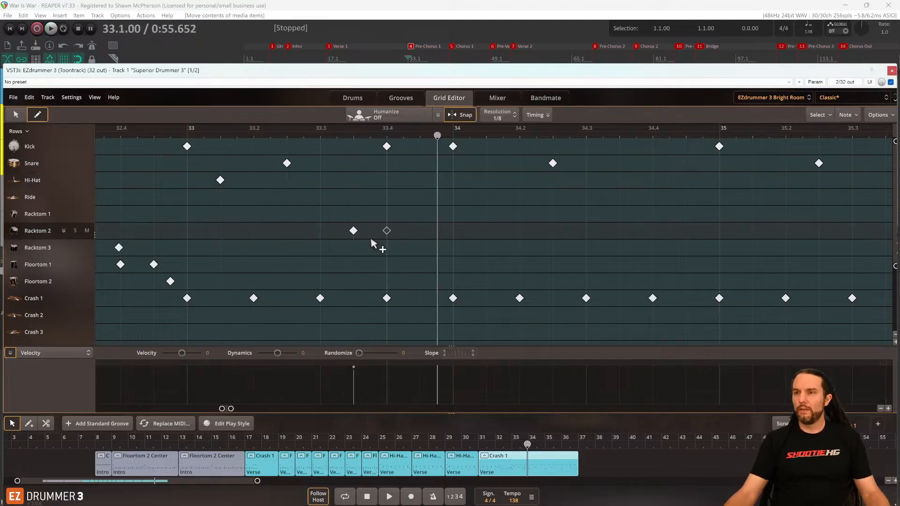
key("space")
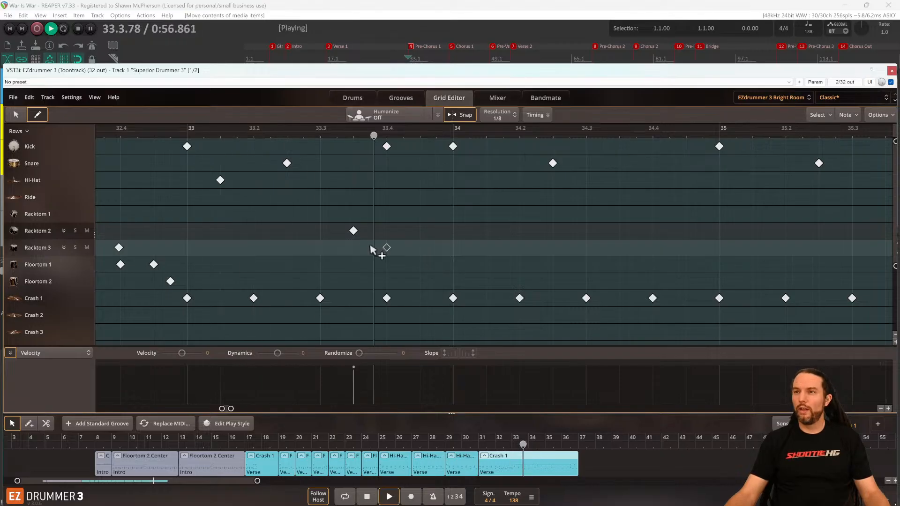
key("space")
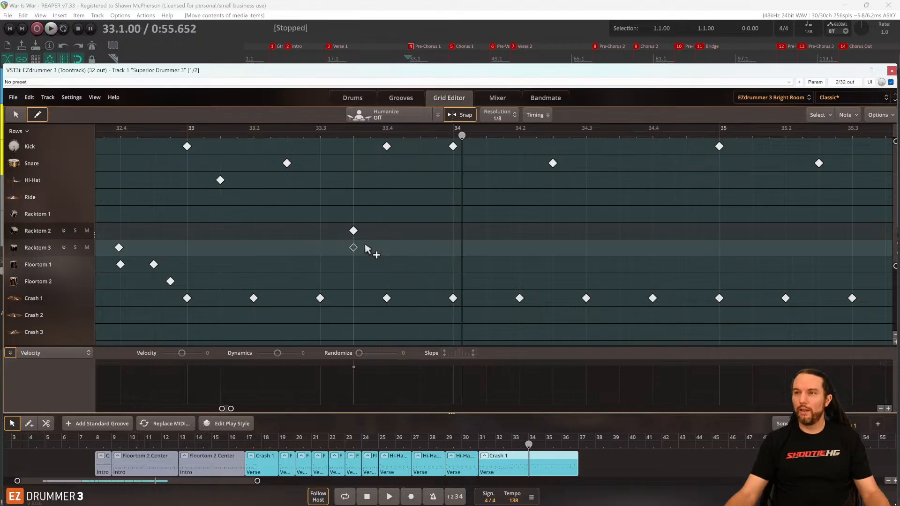
Add a Racktom 3 hit on the off-beat after 33.4 and remove the kick on 33.4, playing the pattern from bar 33.
left_click(415, 251)
key("space")
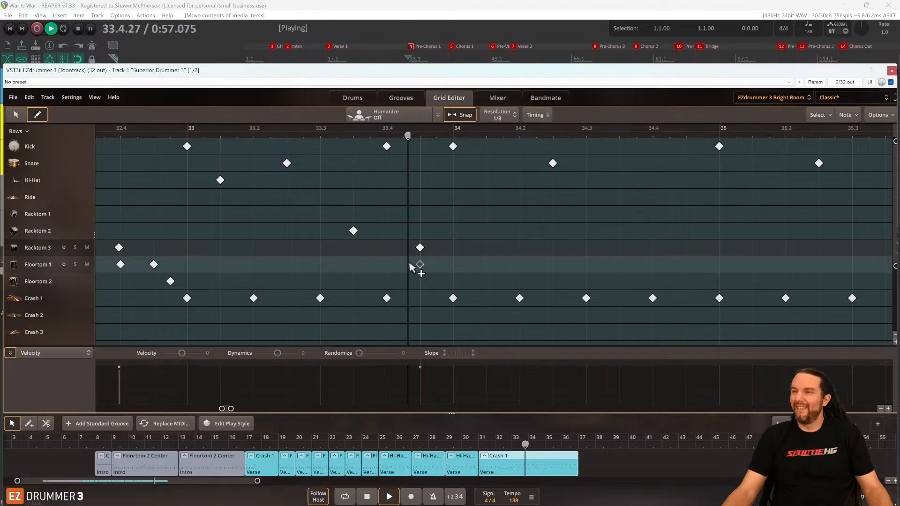
key("space")
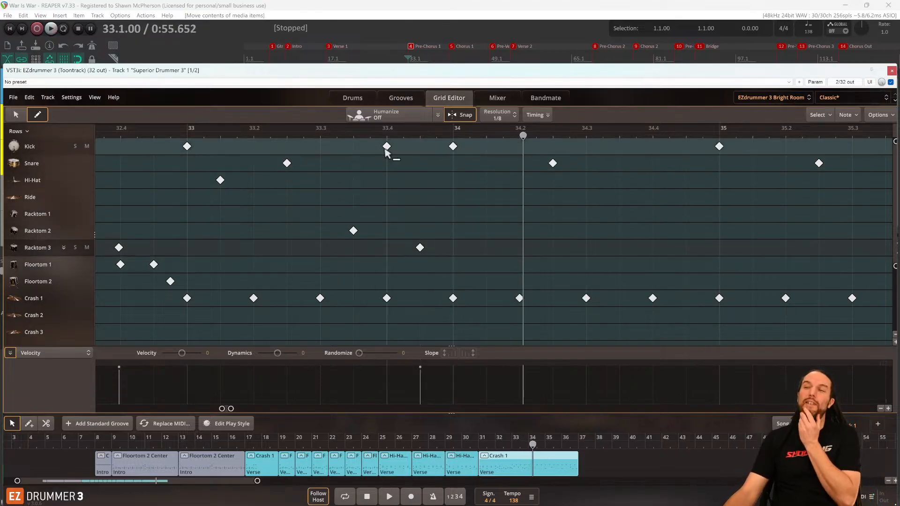
key("space")
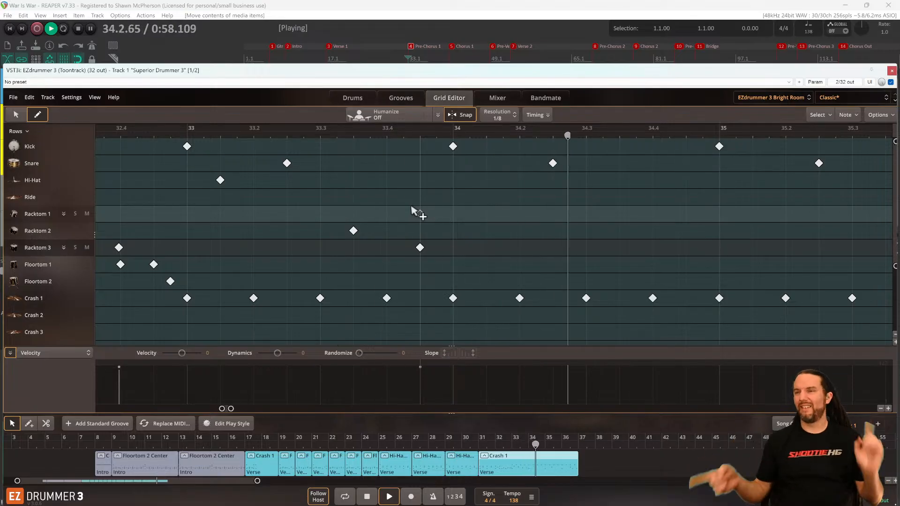
Move the Crash 1 hits on the downbeats of bars 33 to 36 to Crash 2 and play the pattern.
key("space")
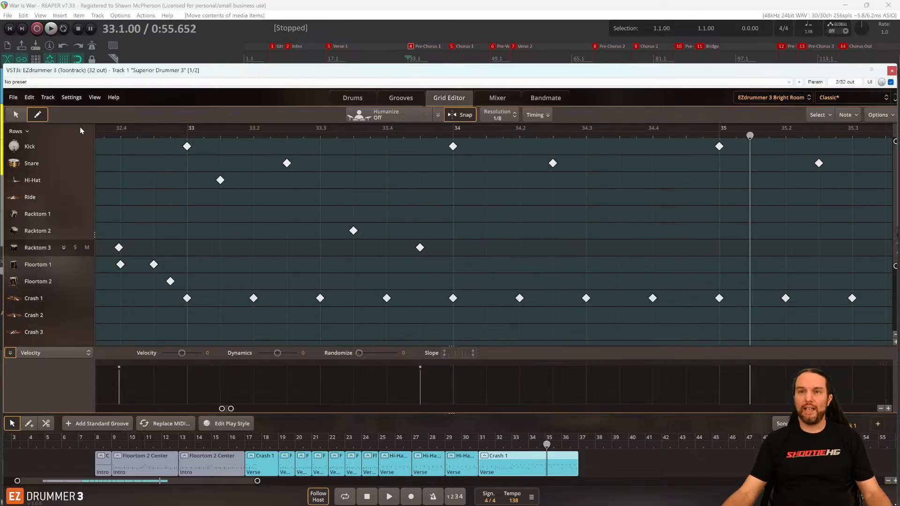
scroll(532, 331, "down", 5)
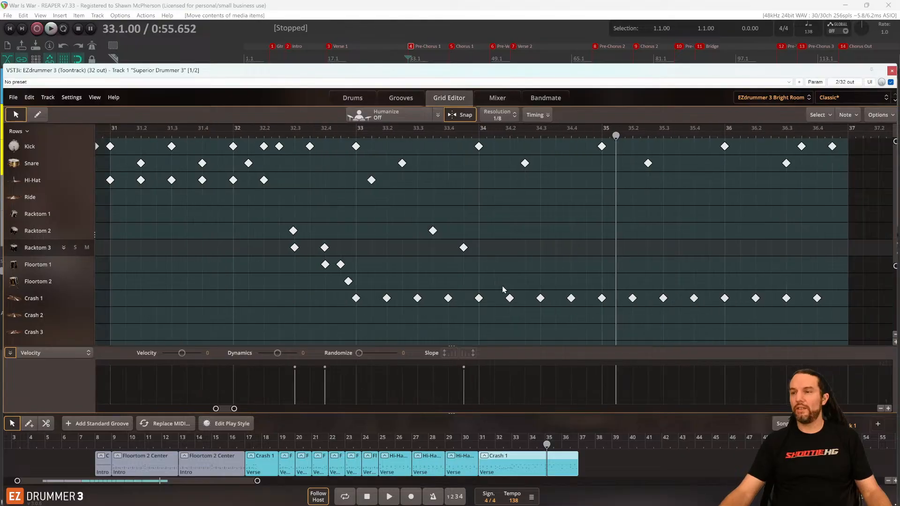
left_click(258, 298)
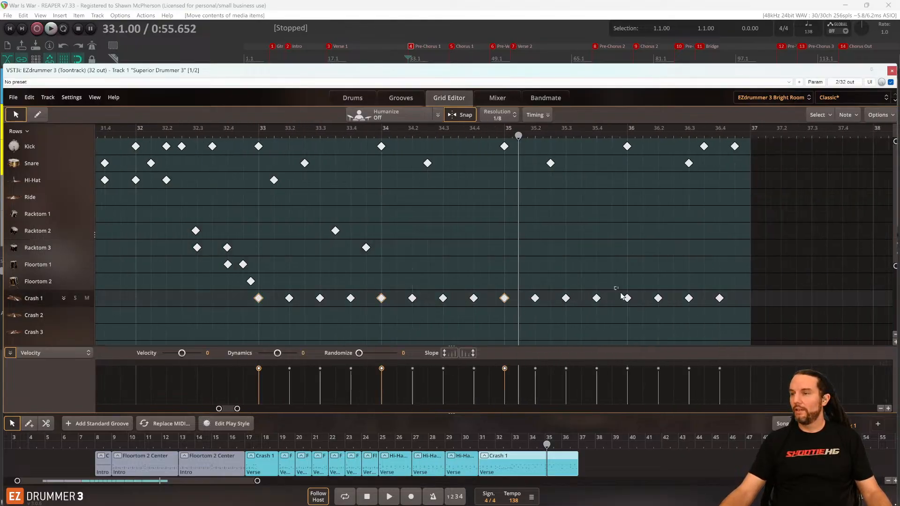
left_click_drag(259, 303, 259, 315)
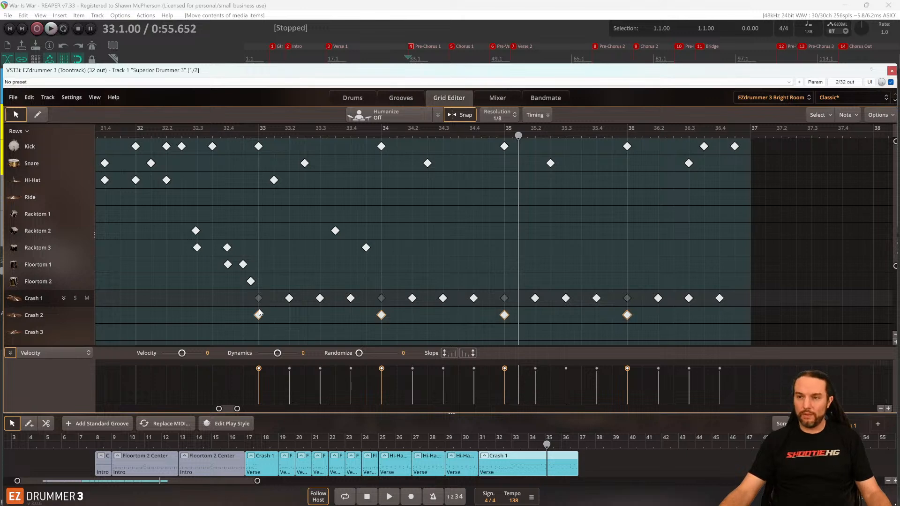
key("space")
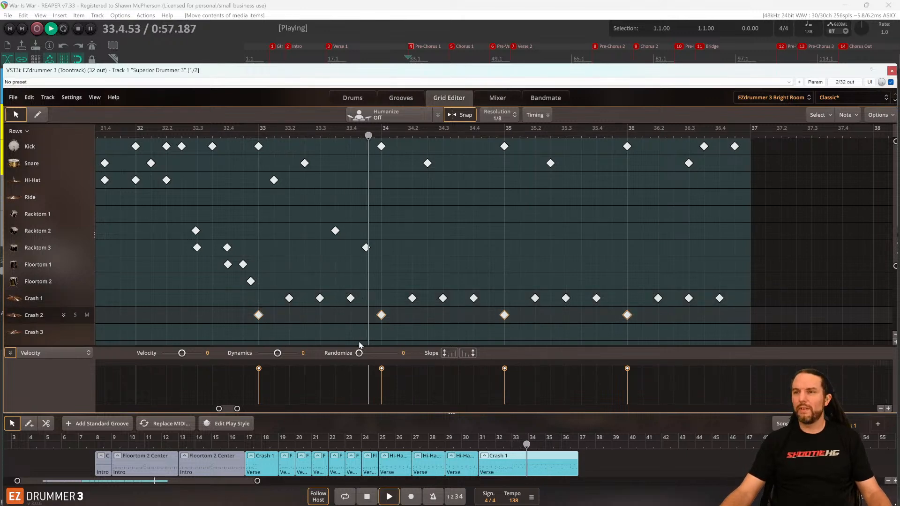
key("space")
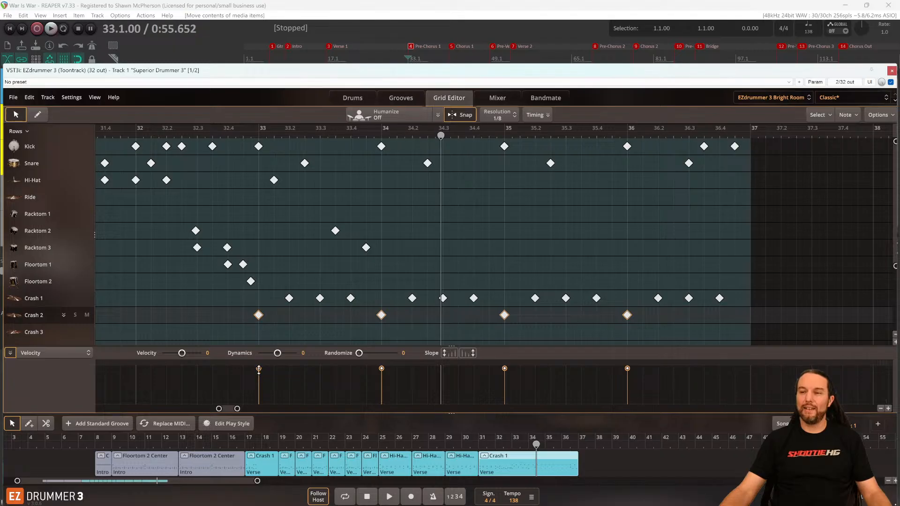
Raise the velocity of the four downbeat Crash 2 hits slightly and check them by playback.
left_click_drag(256, 372, 258, 366)
key("space")
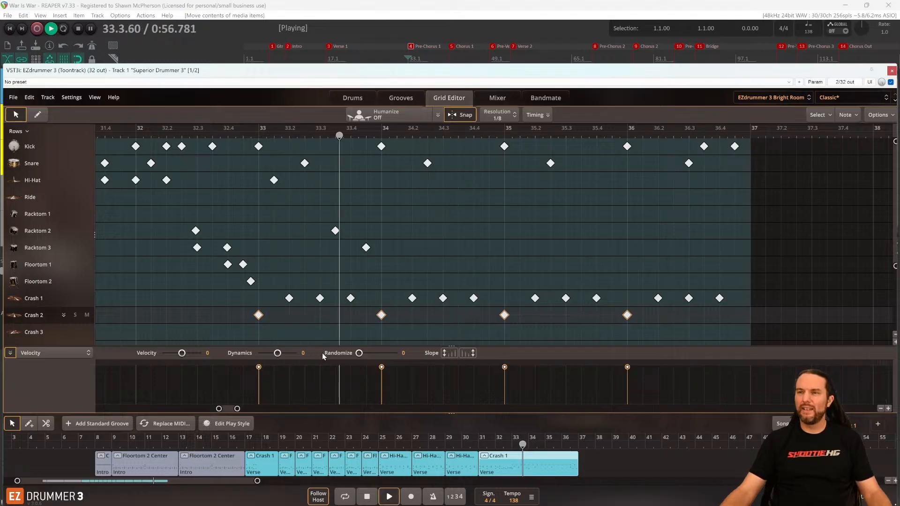
key("space")
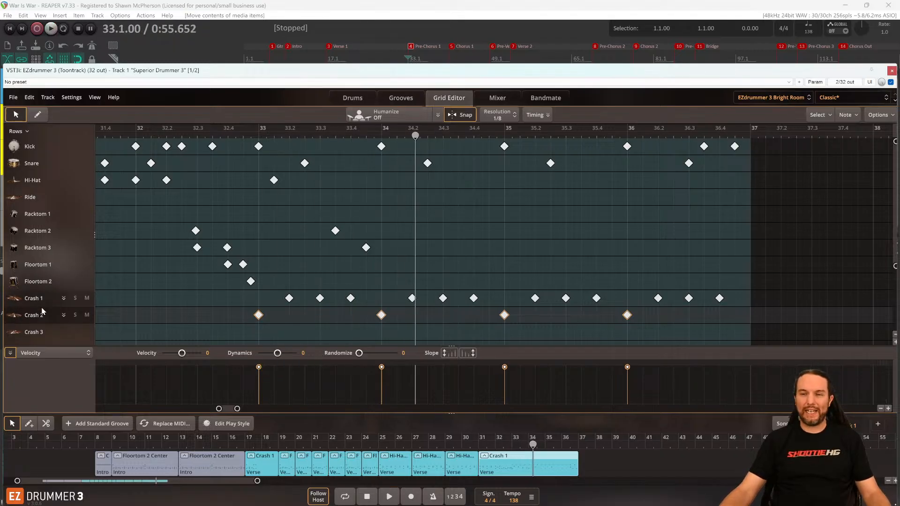
Switch to Superior Drummer 3 on the drum track and audition the kit's crash cymbals, ending on Cymbal 2.
left_click(890, 71)
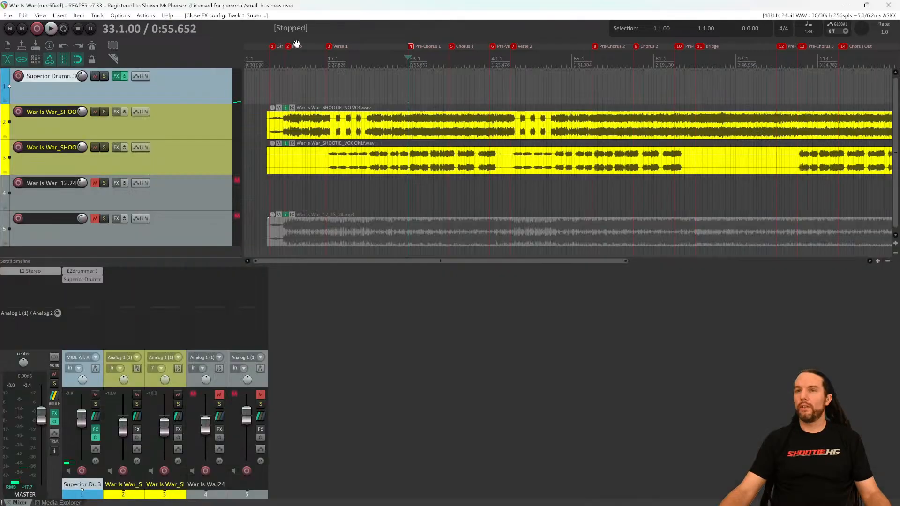
left_click(85, 278)
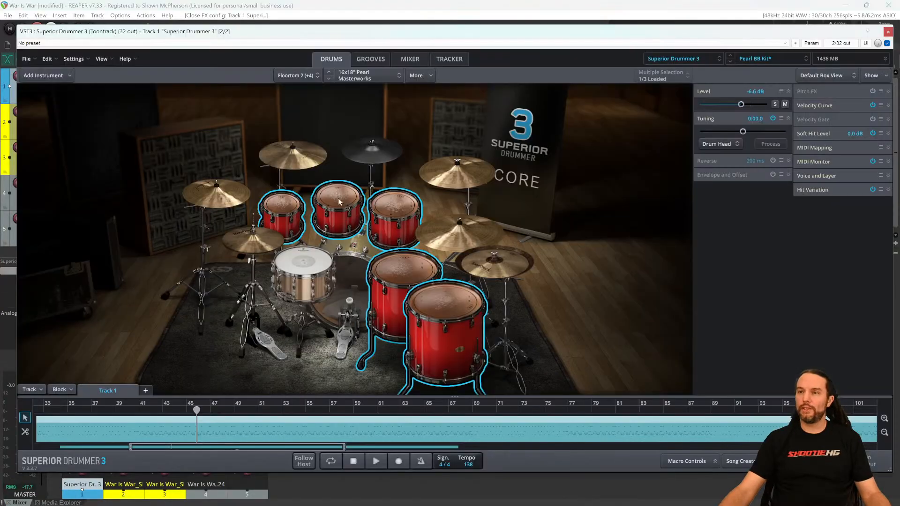
left_click(256, 176)
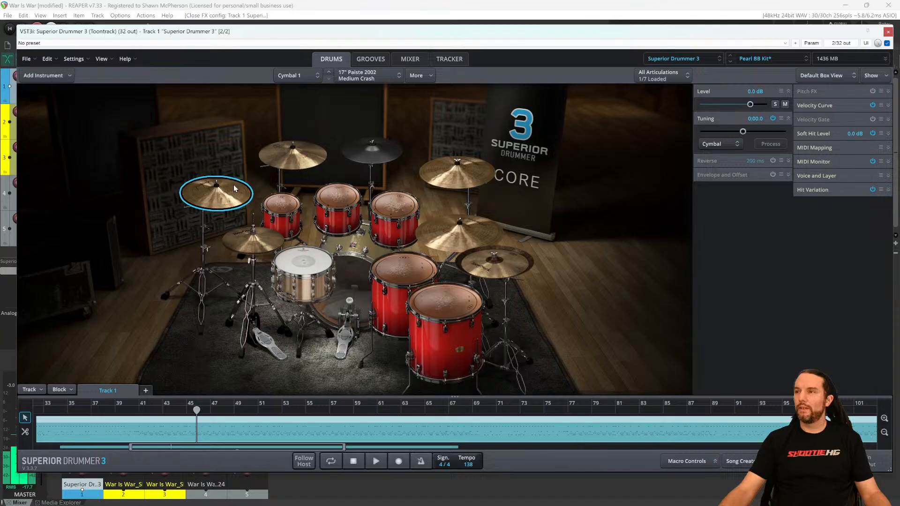
left_click(296, 156)
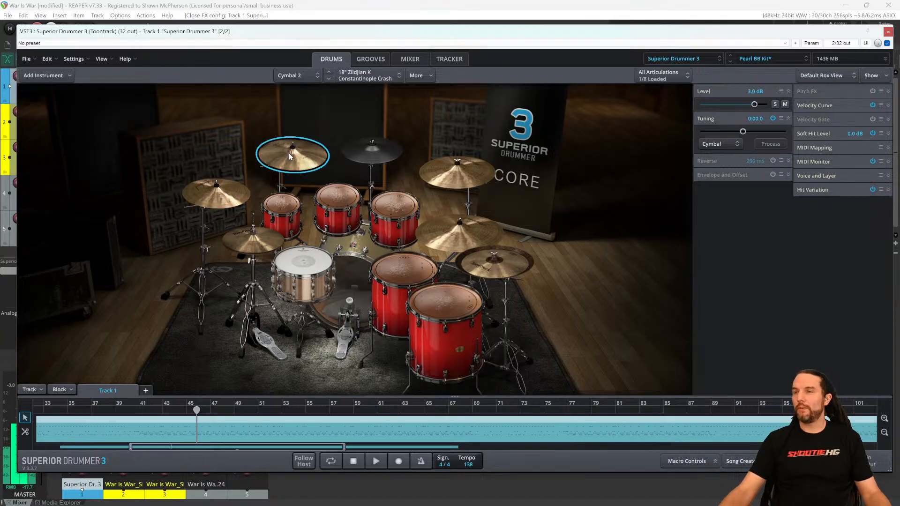
left_click(451, 176)
left_click(314, 160)
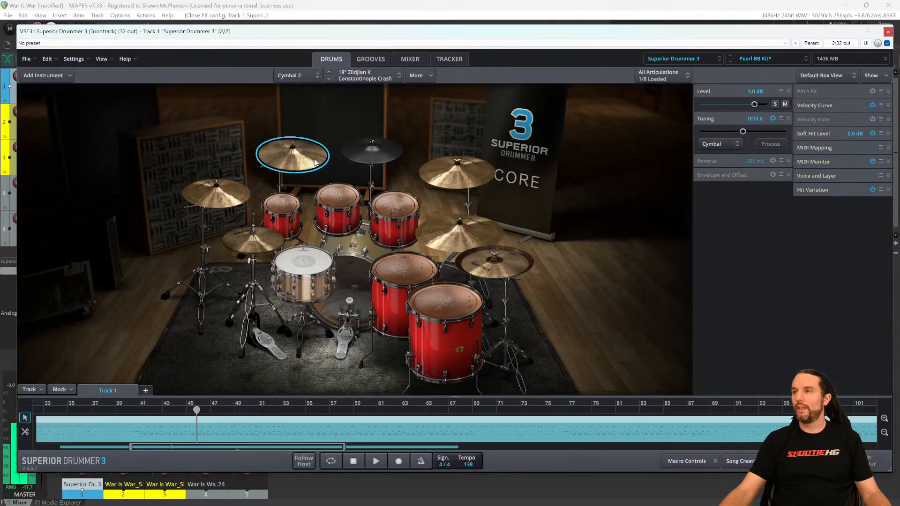
Return to the EZdrummer 3 grid and play the pattern from bar 33 to judge the Crash 2 accents.
key("alt+Tab")
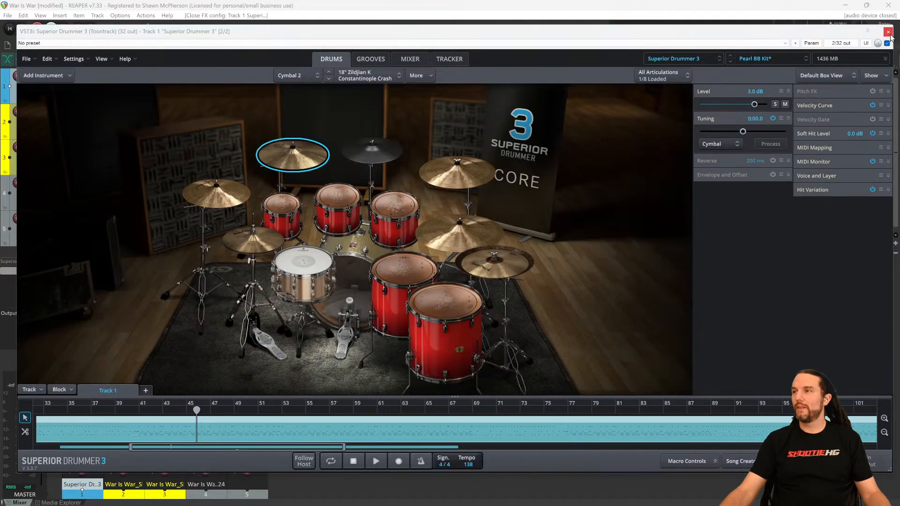
left_click(888, 32)
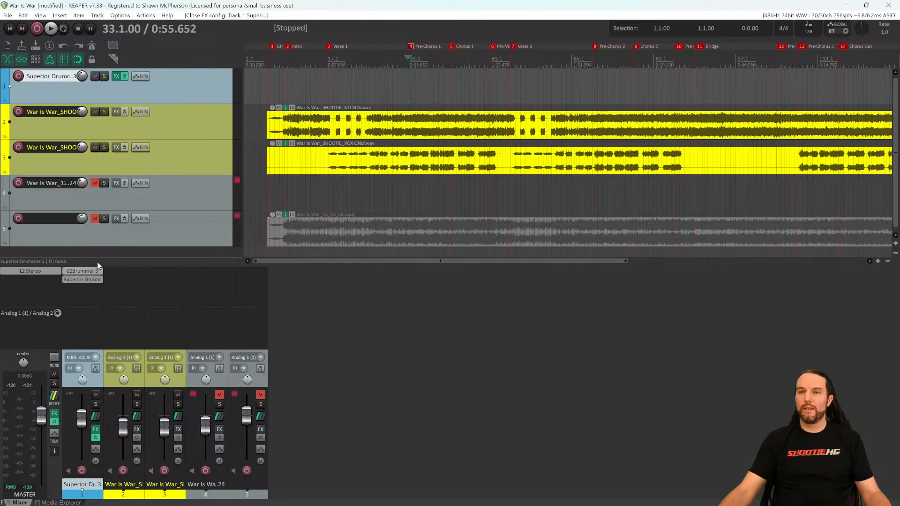
left_click(92, 271)
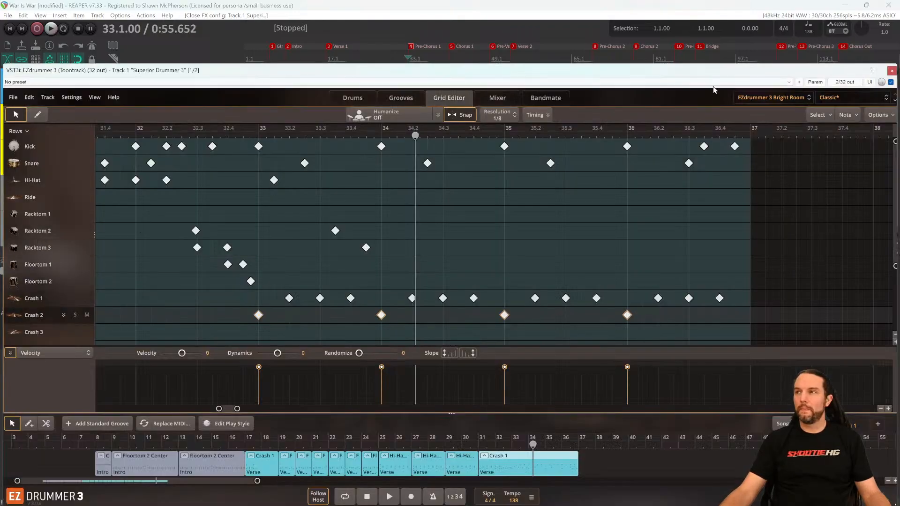
key("space")
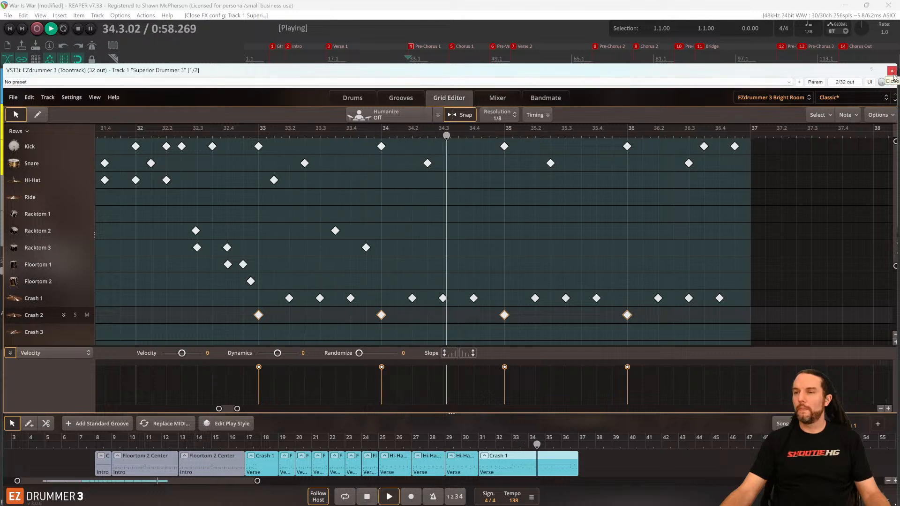
key("space")
Set Cymbal 2's level to 4.0 dB in Superior Drummer 3 and replay the EZdrummer 3 pattern from bar 33.
left_click(892, 71)
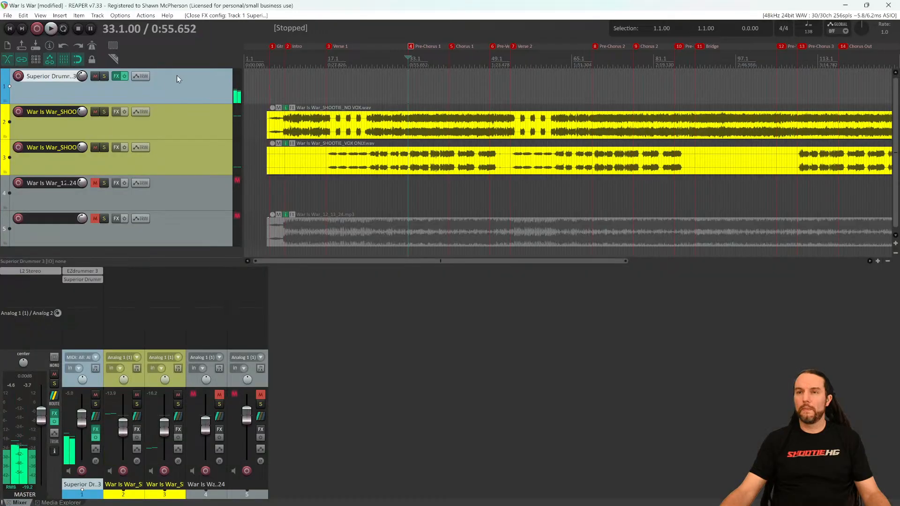
left_click(85, 280)
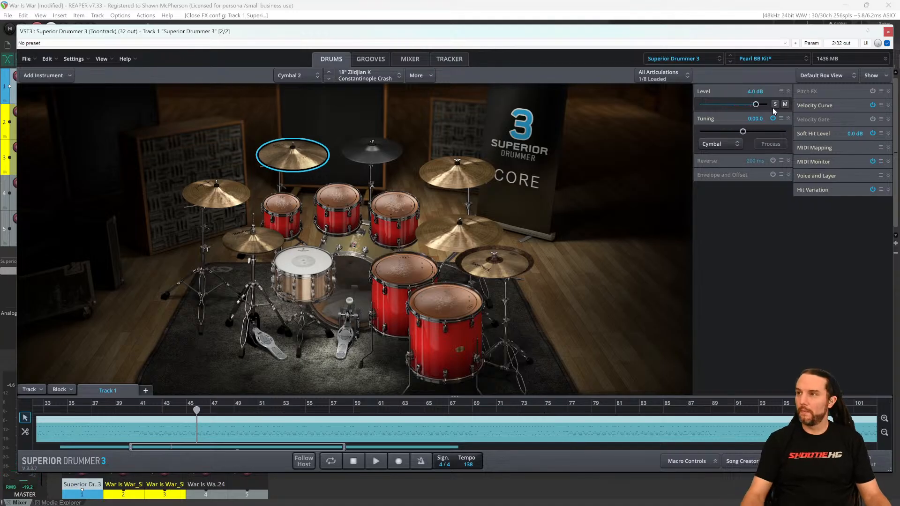
left_click(888, 32)
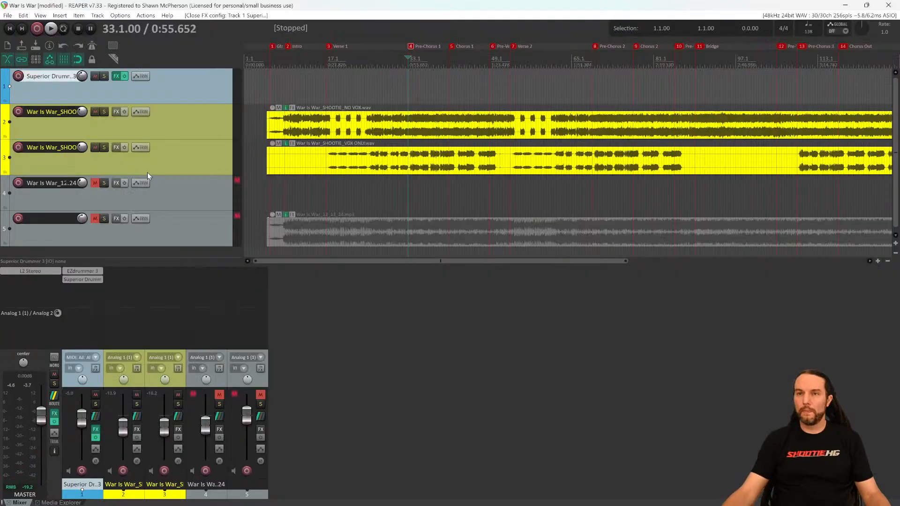
left_click(86, 272)
key("space")
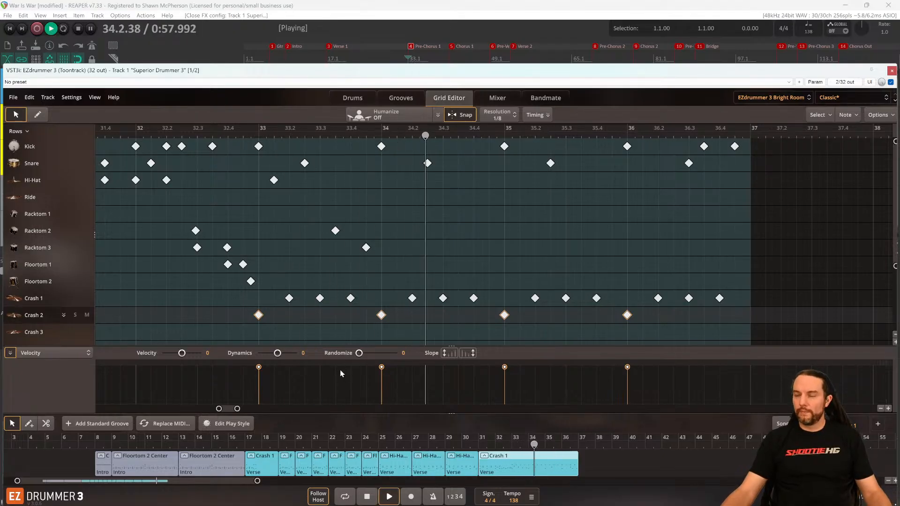
key("space")
key("space")
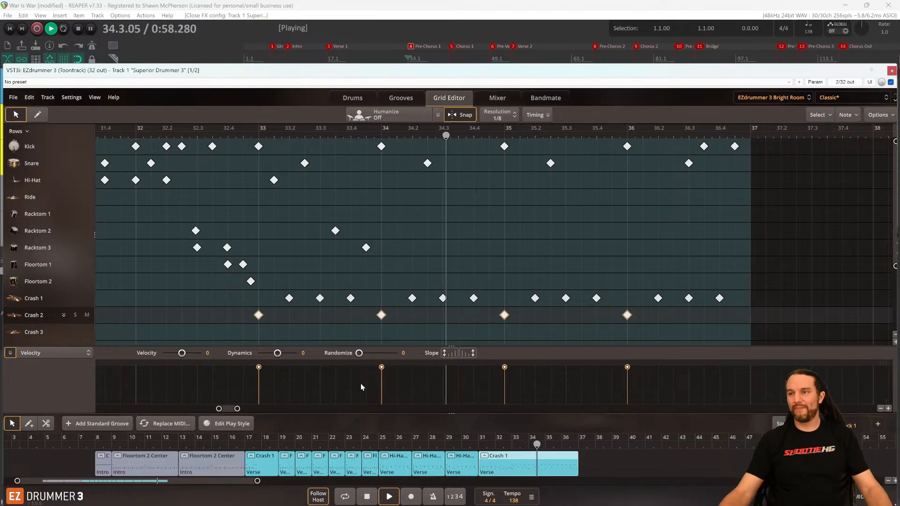
key("space")
Add a kick on the off-beat after 34.4 and check it by playing the pattern from bar 33.
left_click(37, 115)
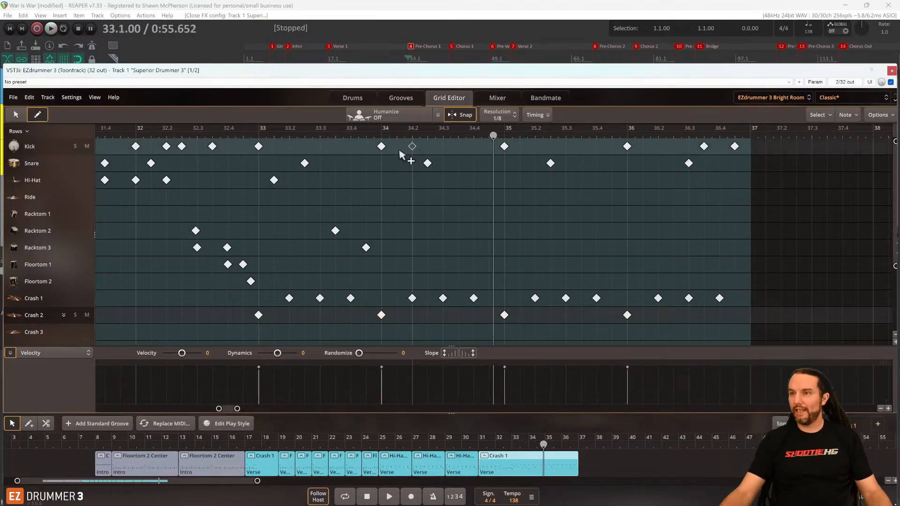
left_click(258, 147)
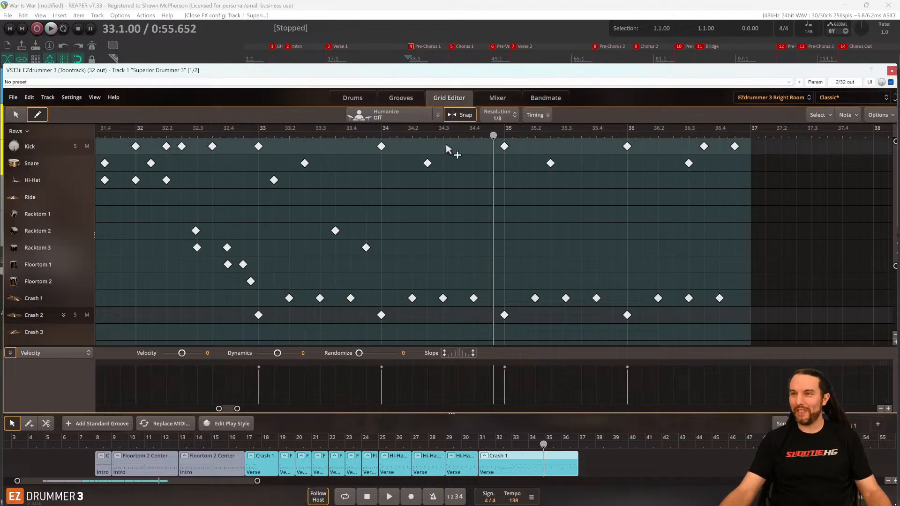
left_click(489, 146)
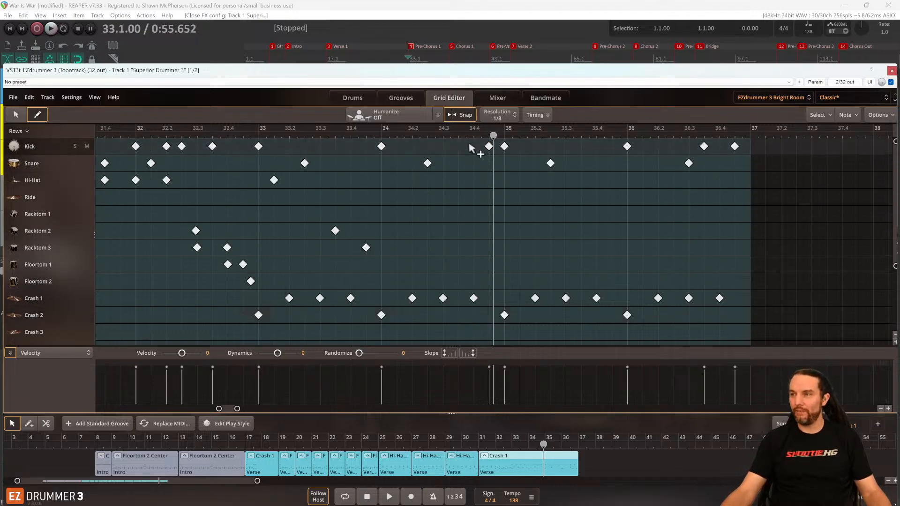
key("space")
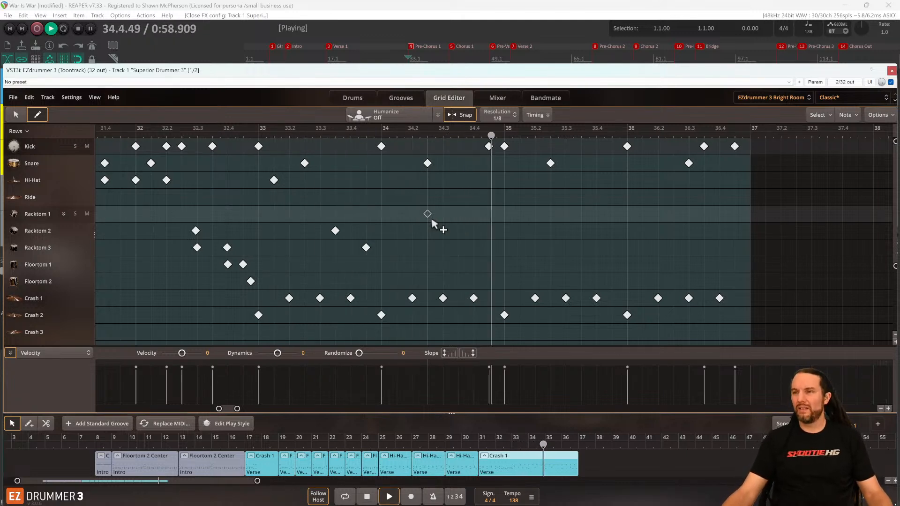
key("space")
key("space")
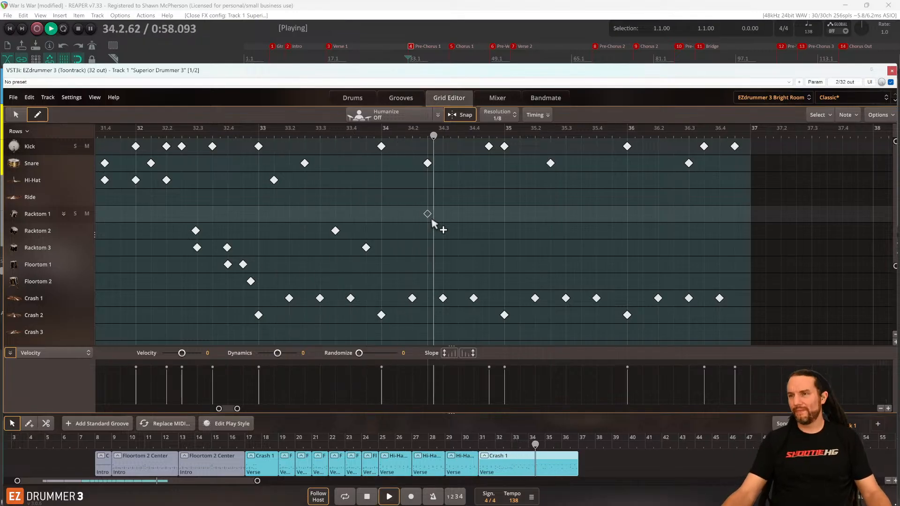
key("space")
key("space")
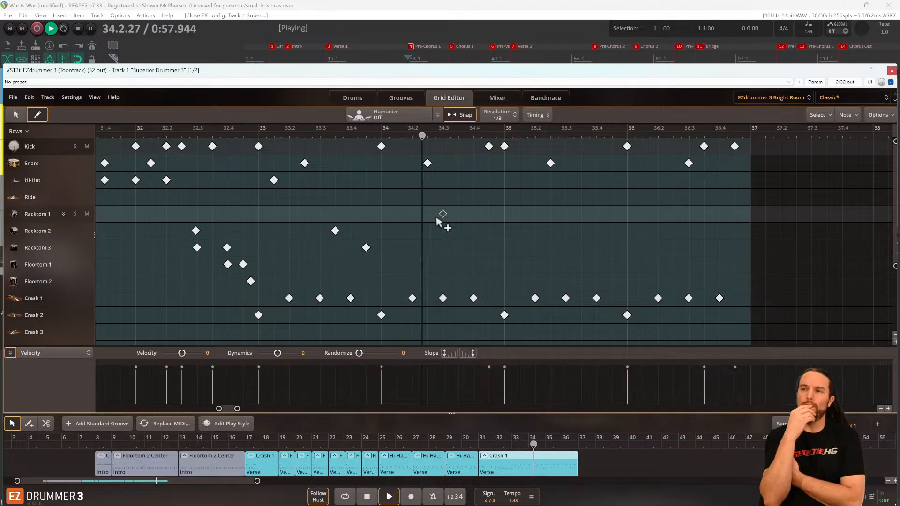
key("space")
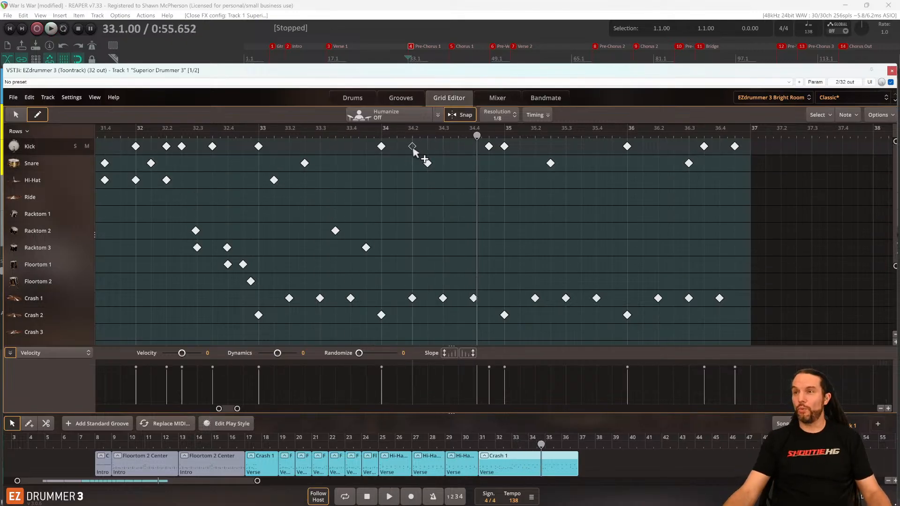
Try a kick on 34.2 in place of the off-beat kick after 34.4, auditioning it by playback.
scroll(415, 151, "up", 4)
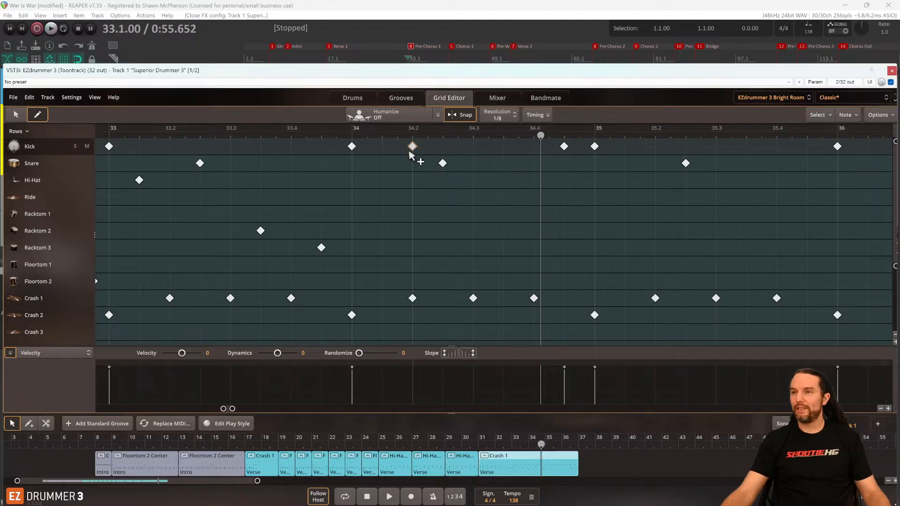
left_click(412, 146)
left_click(563, 146)
key("space")
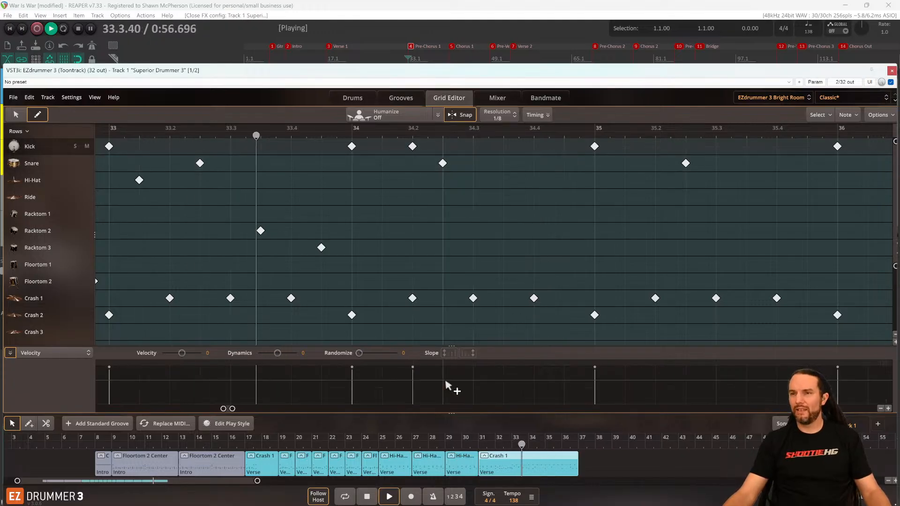
key("space")
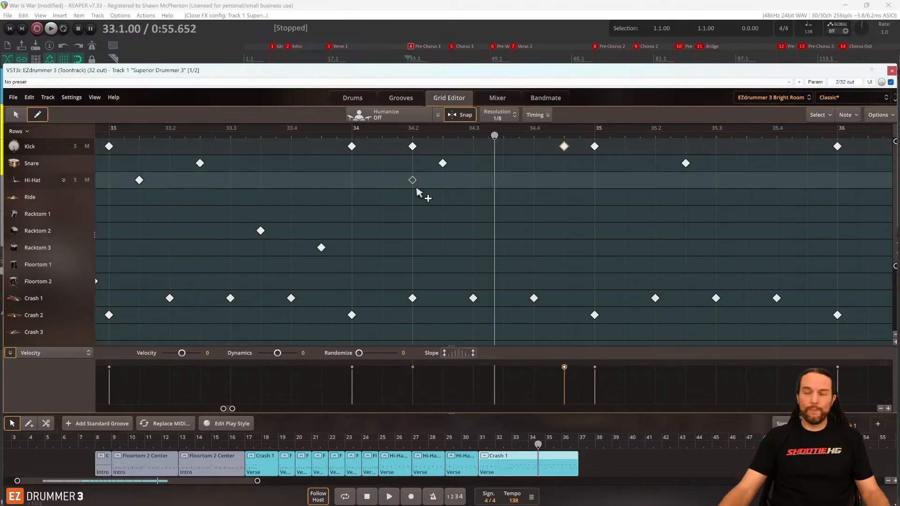
Undo the kick added on 34.2 and play the pattern again from bar 33.
key("space")
key("space")
key("Escape")
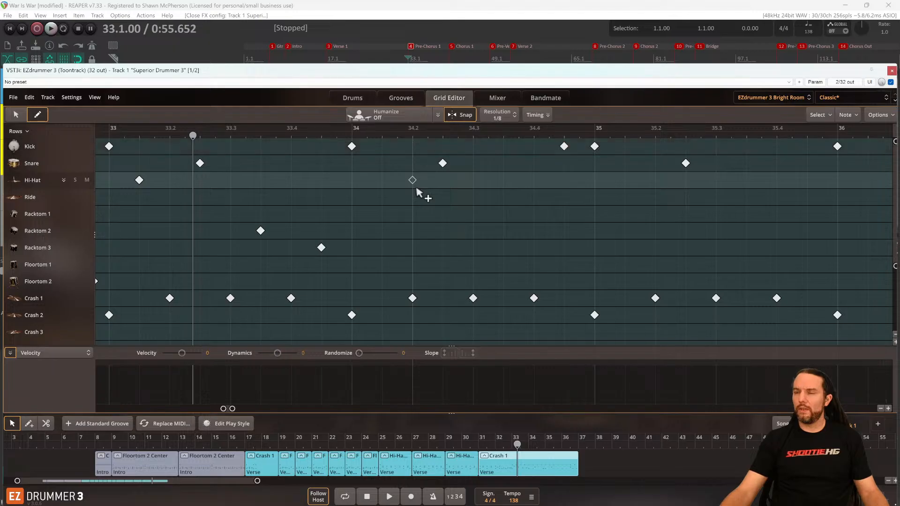
key("space")
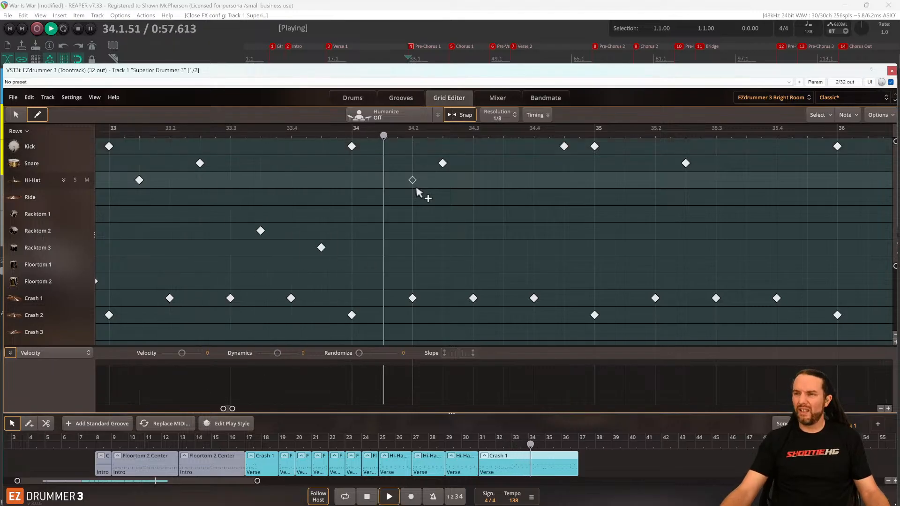
key("space")
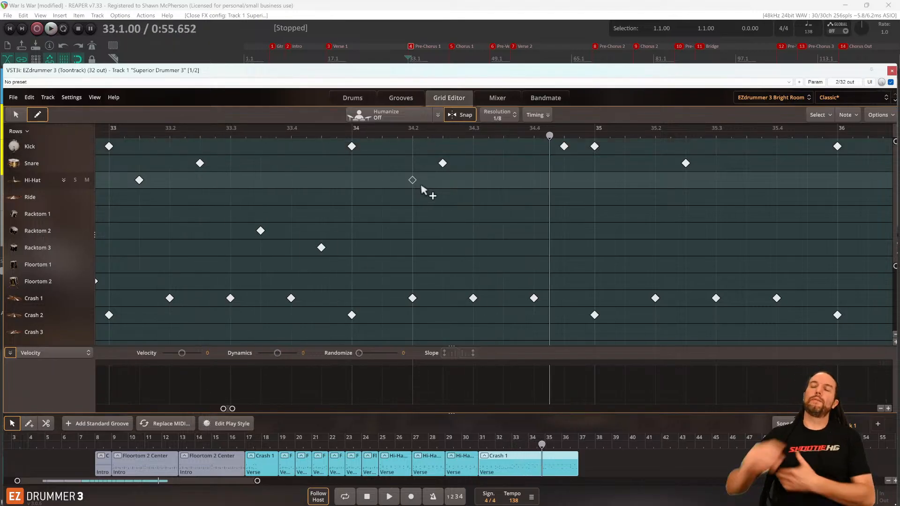
Add a kick on 34.2 and play the pattern from bar 33.
left_click(413, 147)
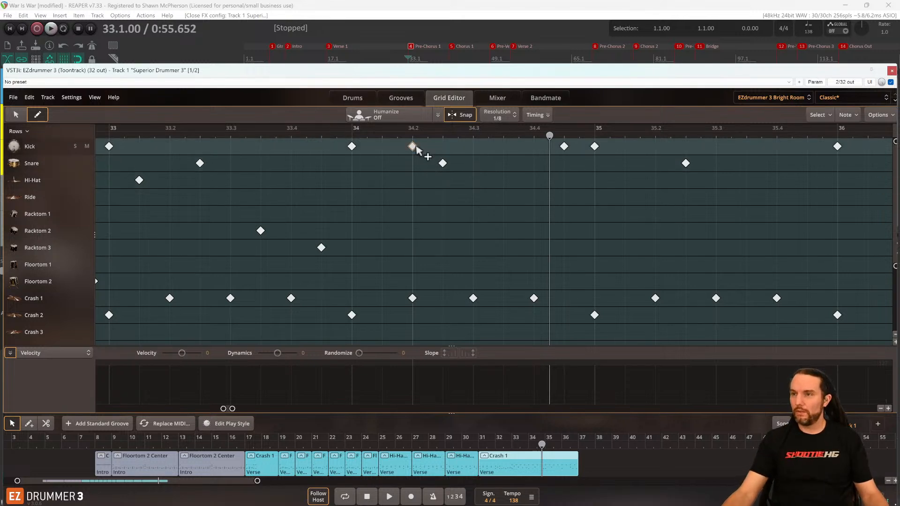
key("space")
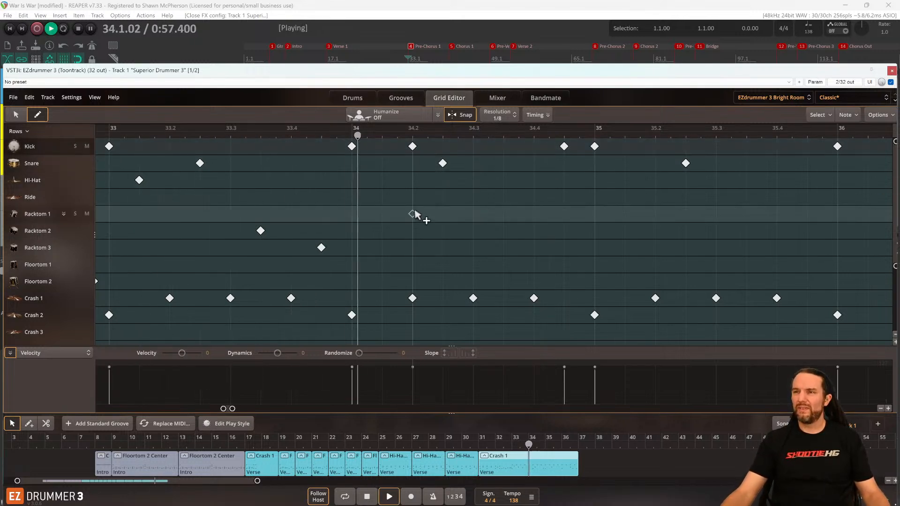
key("space")
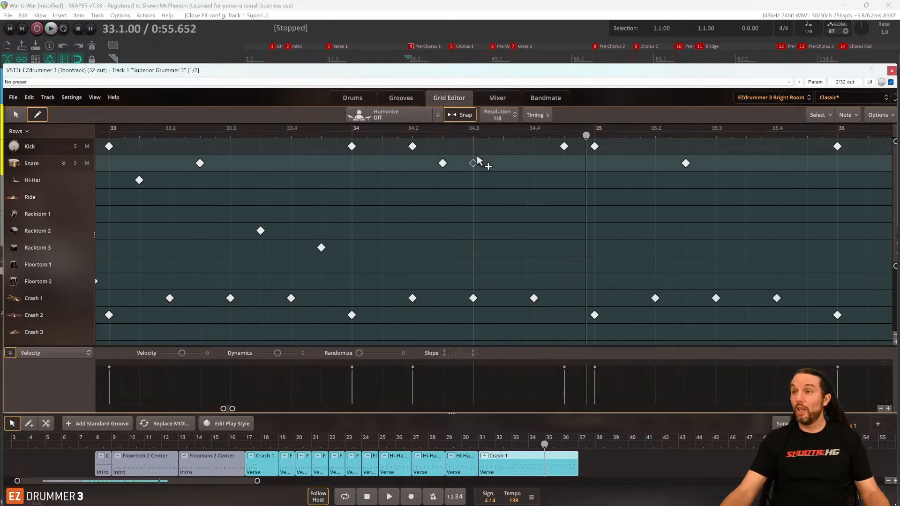
Remove the kick on the off-beat after 34.4, add one on the off-beat after 34.3, and audition it.
left_click(564, 148)
double_click(351, 135)
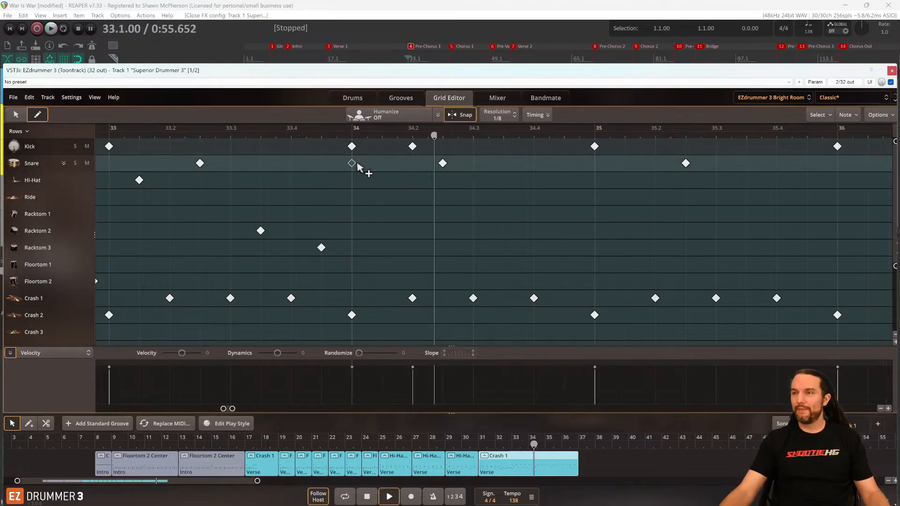
key("space")
key("space")
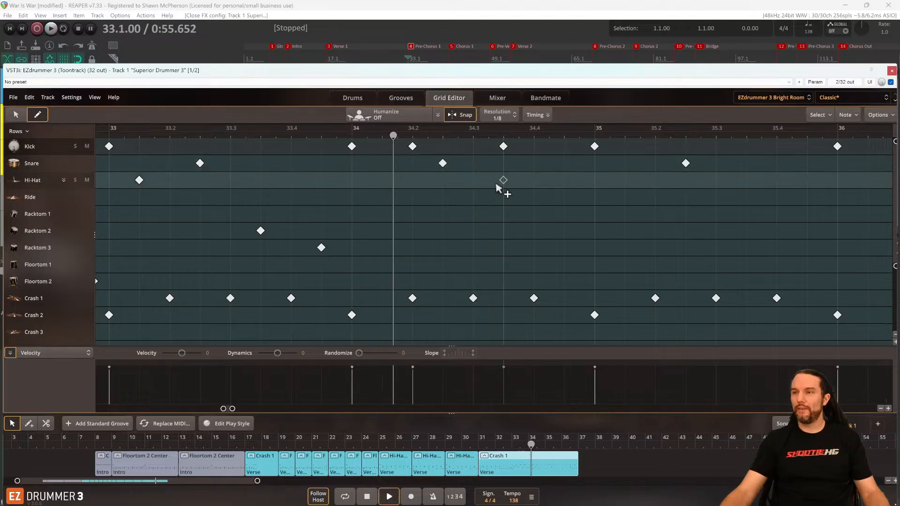
key("space")
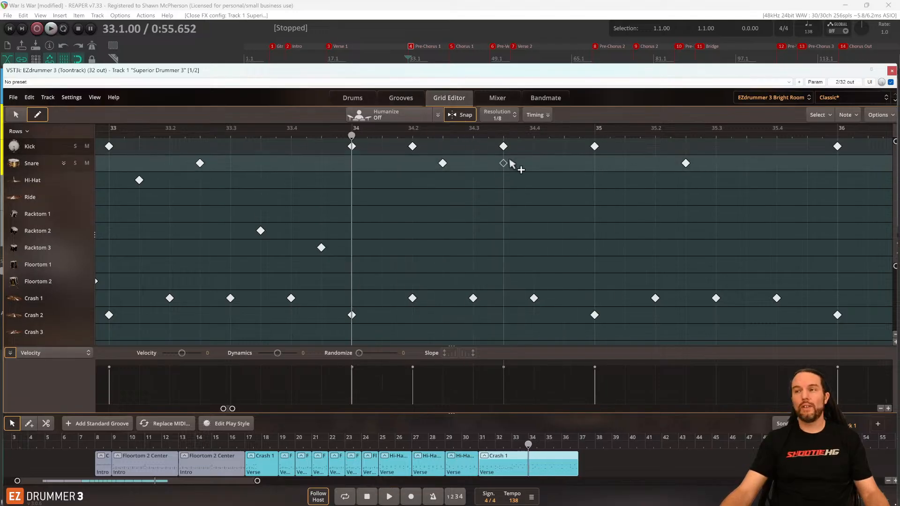
Replace the off-beat kick after 34.3 with a kick on 34.4 and play from bar 33.
left_click(507, 150)
left_click(527, 149)
key("space")
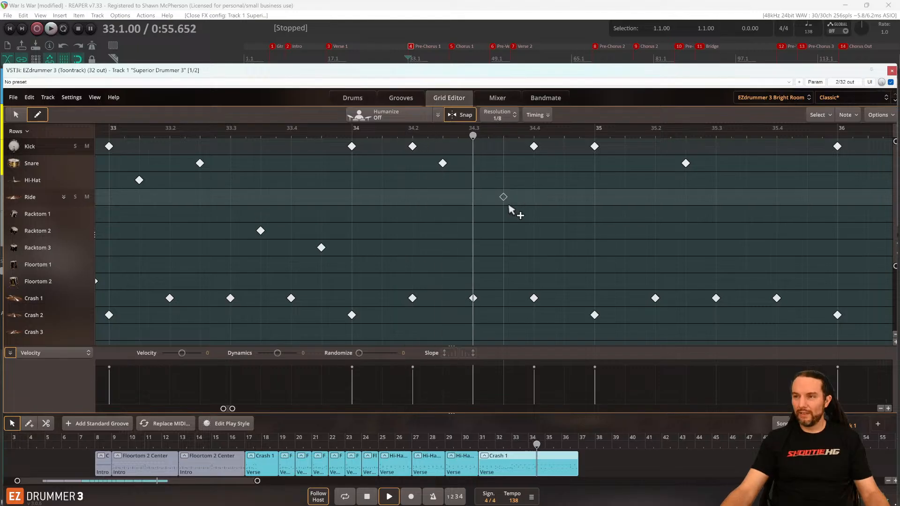
key("space")
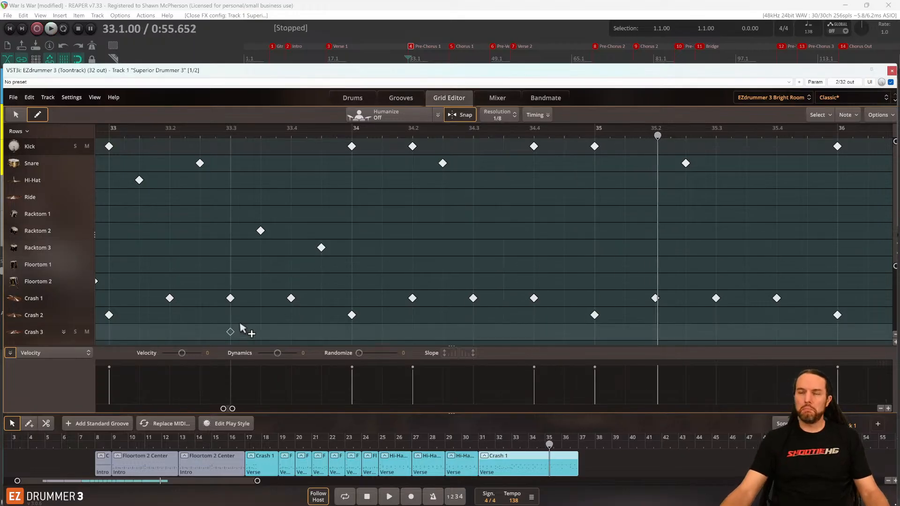
Listen to the revised kick pattern several times from bar 33, following the notes in bars 33 to 36.
scroll(474, 214, "down", 2)
scroll(461, 224, "down", 1)
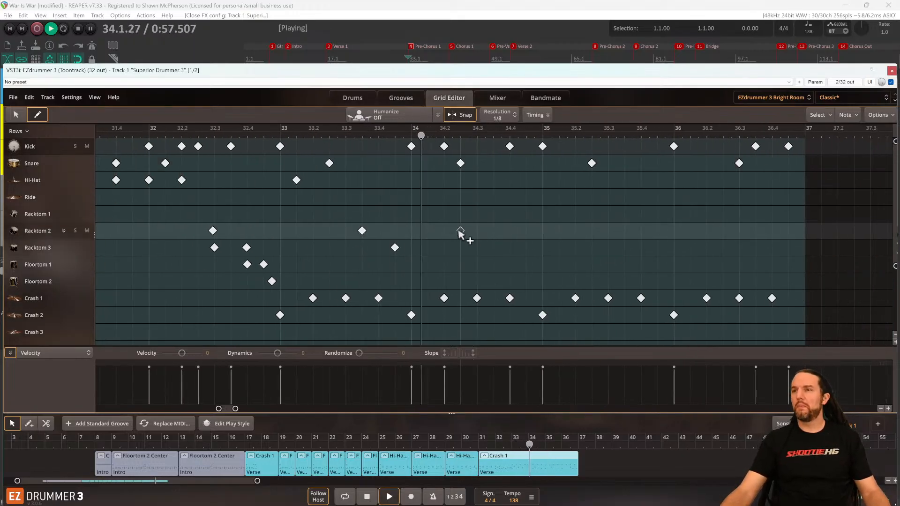
key("space")
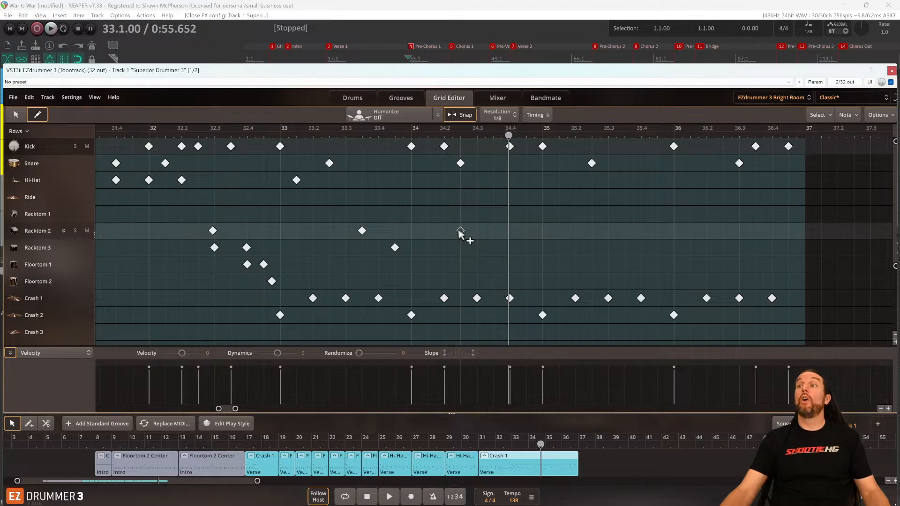
key("space")
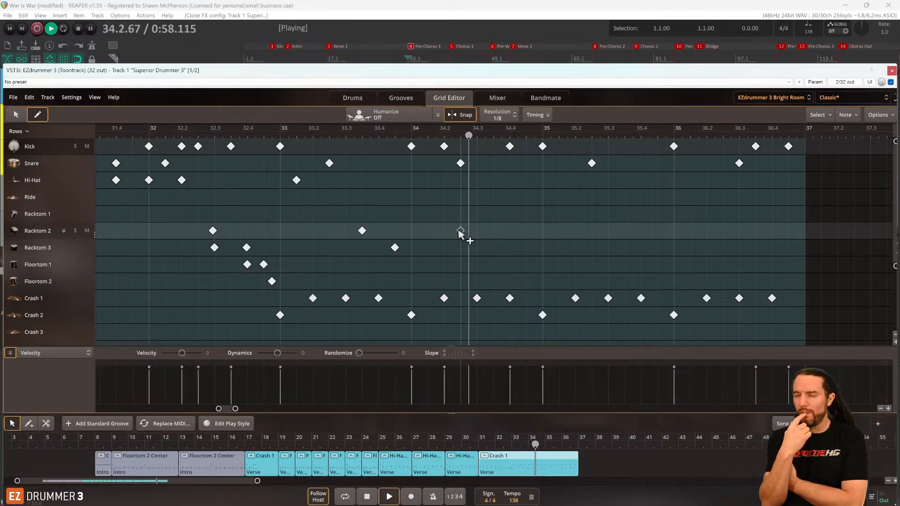
key("space")
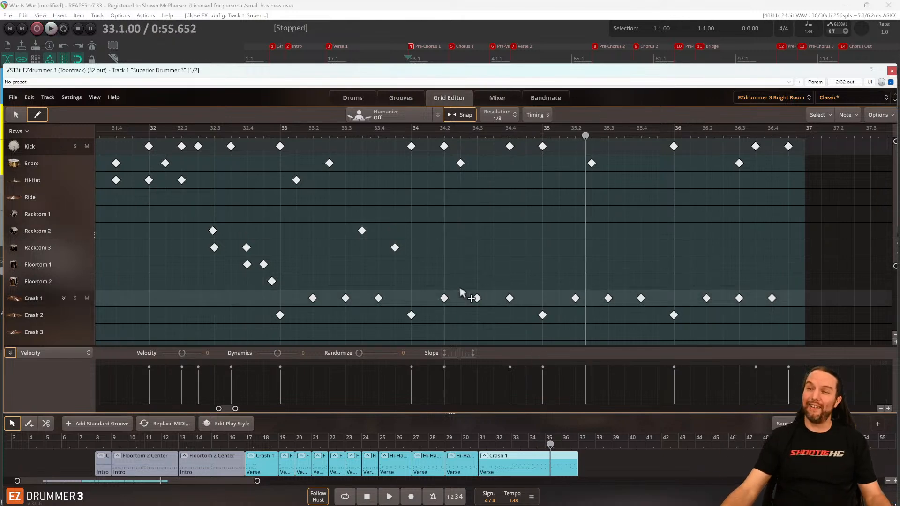
scroll(474, 284, "up", 4)
key("space")
left_click(450, 297)
key("space")
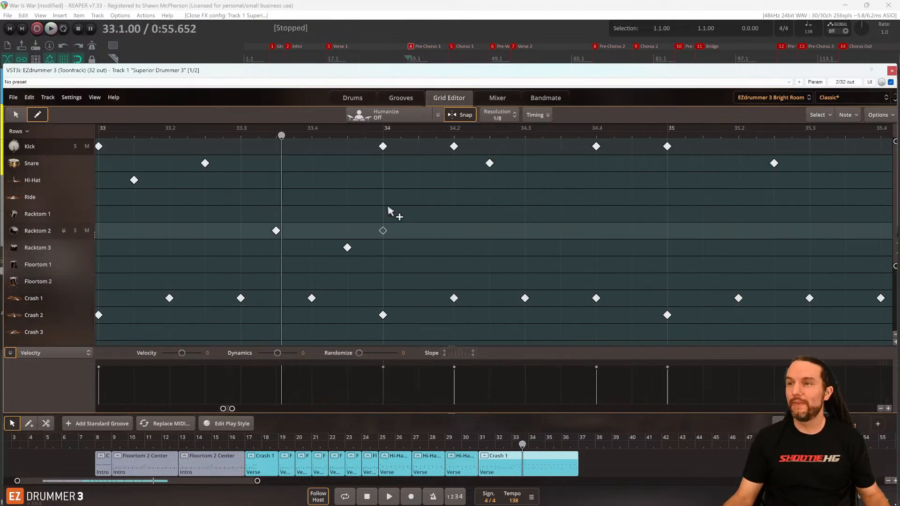
Jump the project's playback position to bar 34 and play the pattern from there.
left_click(108, 32)
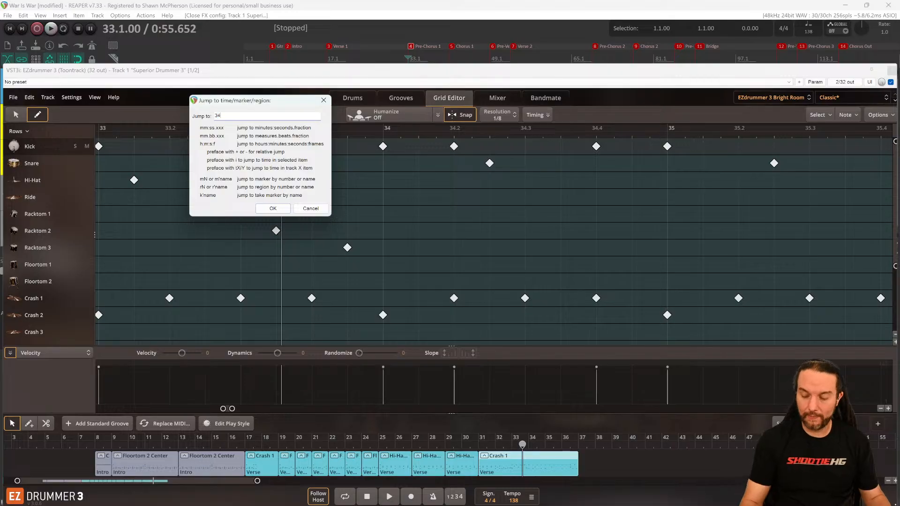
key("Return")
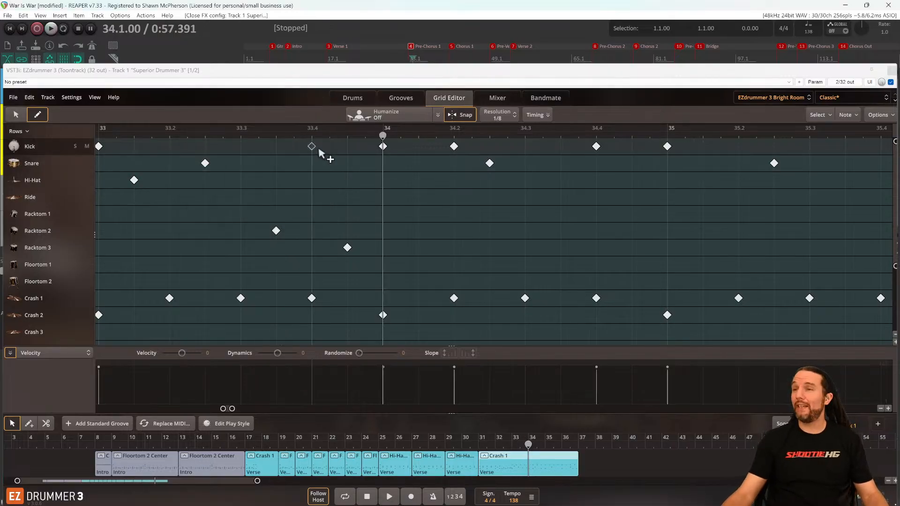
scroll(374, 327, "right", 5)
key("space")
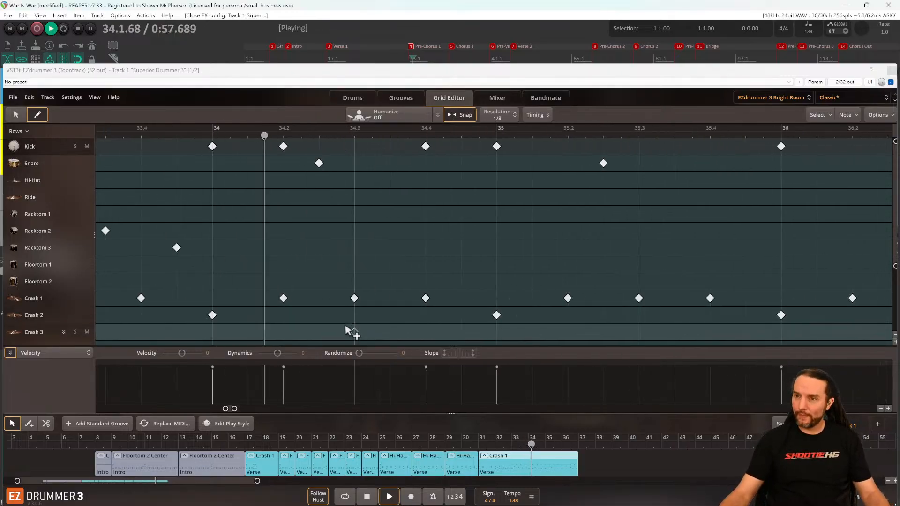
key("space")
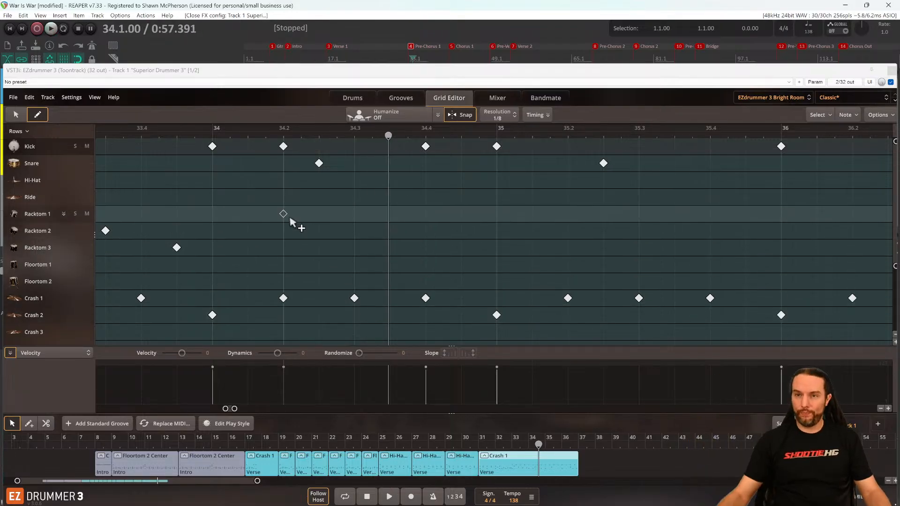
Audition the Racktom 1 and Racktom 2 sounds and replay bar 34 up to beat 3.
left_click(39, 217)
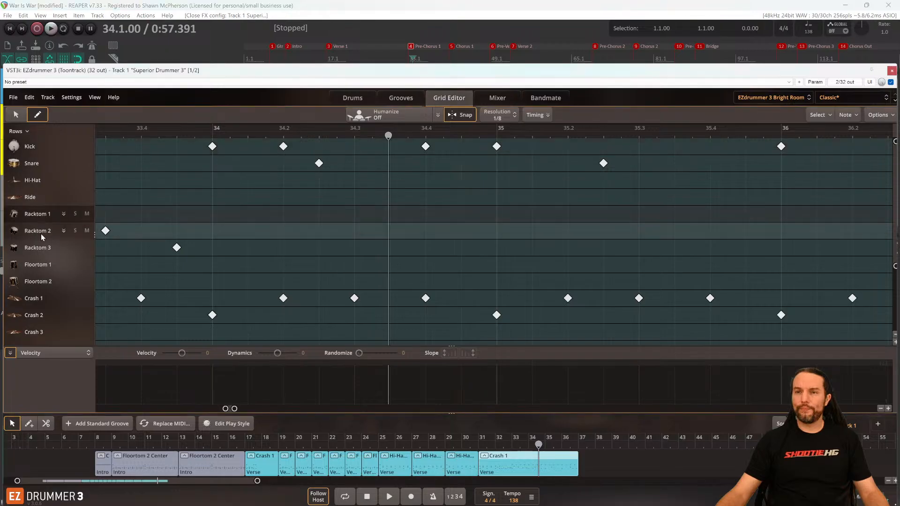
left_click(41, 233)
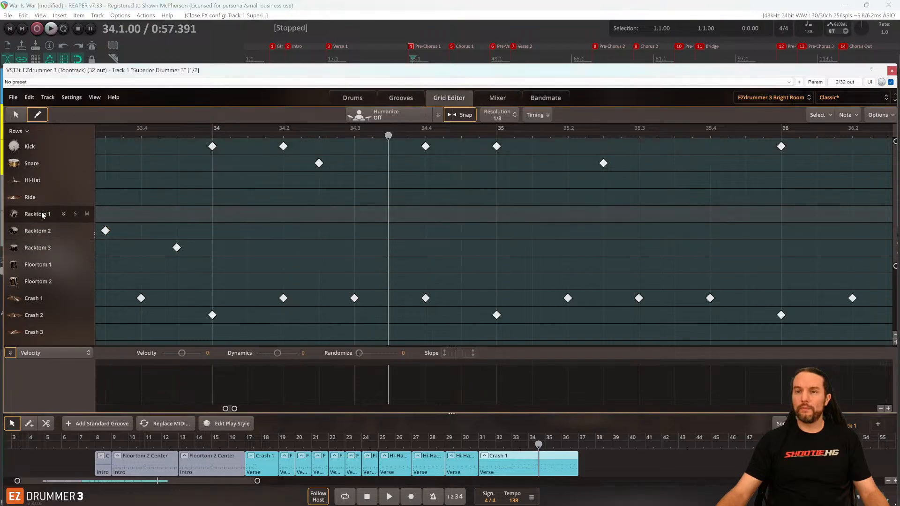
key("space")
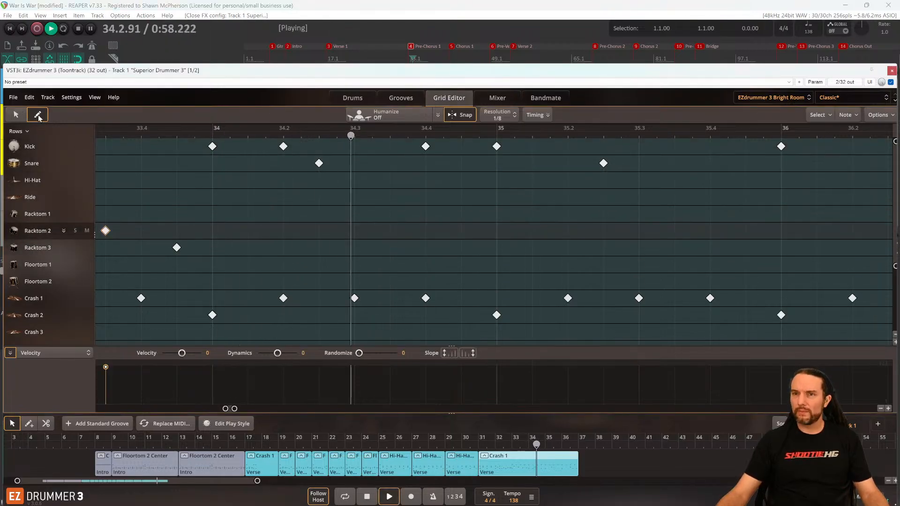
key("space")
key("space")
key("space")
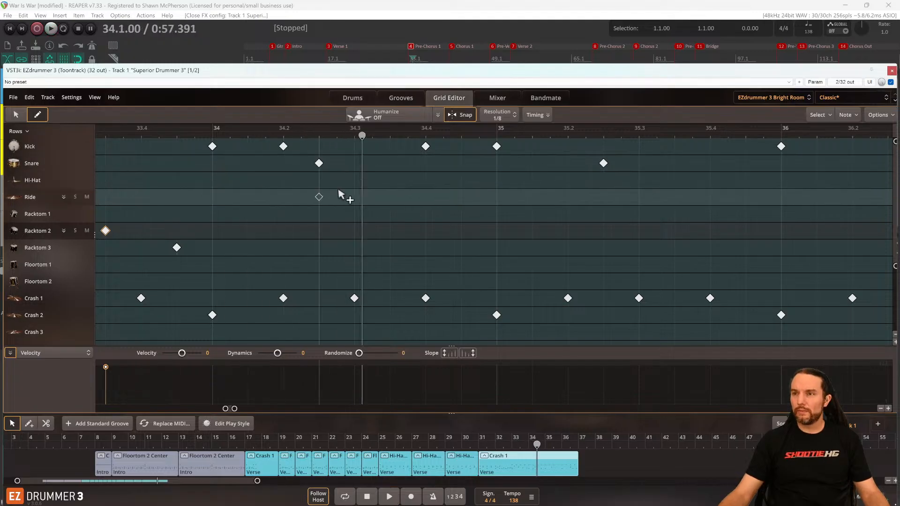
Try a 1/16-note fill of three Racktom 1 hits from 34.3 followed by one Racktom 2 hit, auditioning from bar 34.
left_click(494, 114)
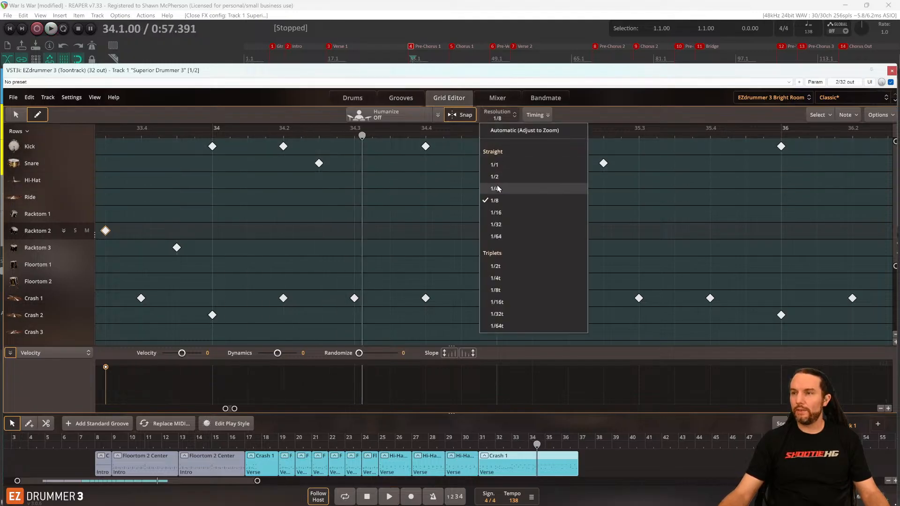
left_click(497, 210)
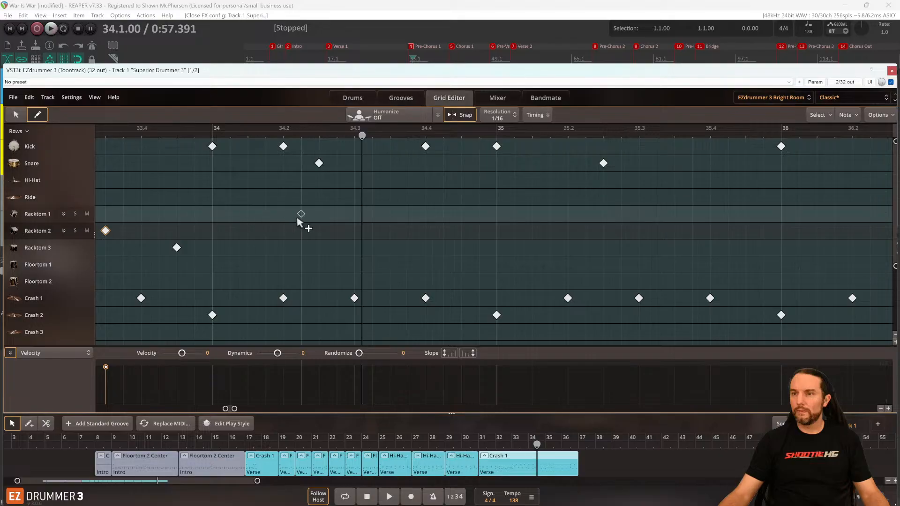
left_click(350, 214)
left_click(389, 214)
left_click(408, 231)
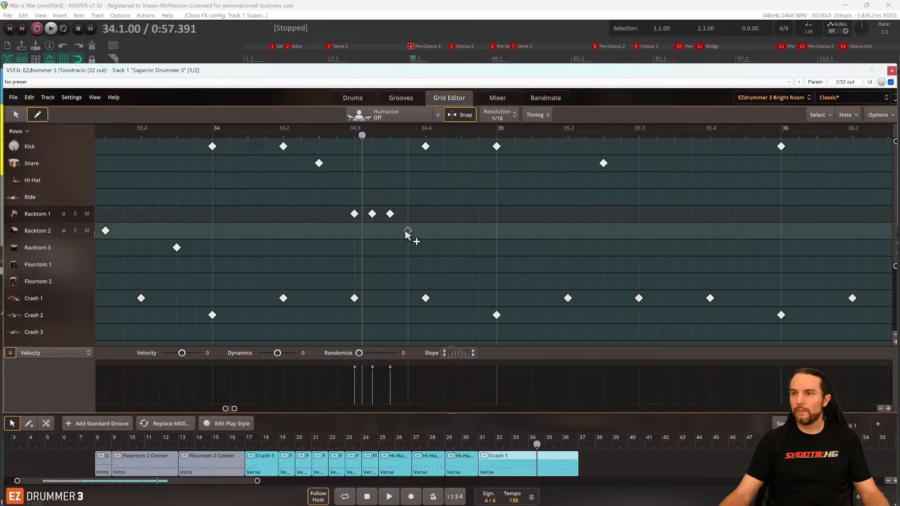
key("space")
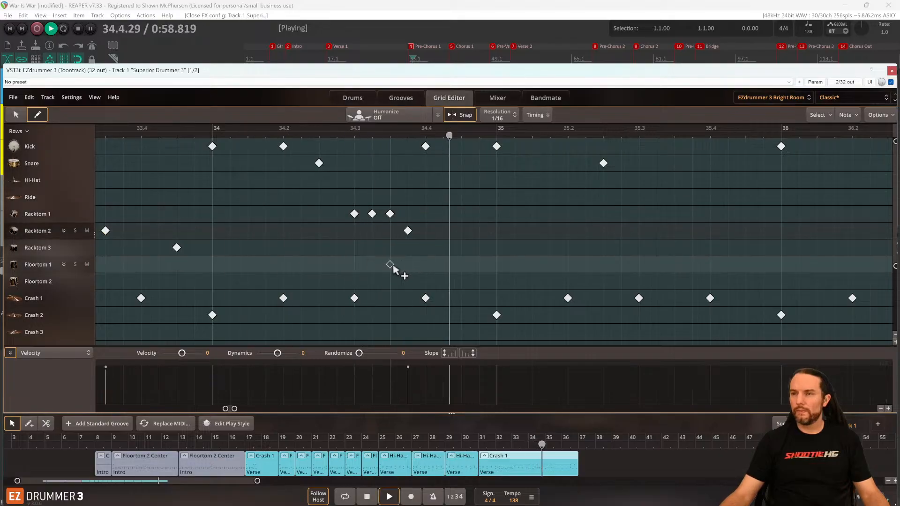
key("space")
Remove the Racktom 1 hit on 34.3 and play the shortened tom fill from bar 34.
left_click(356, 217)
key("space")
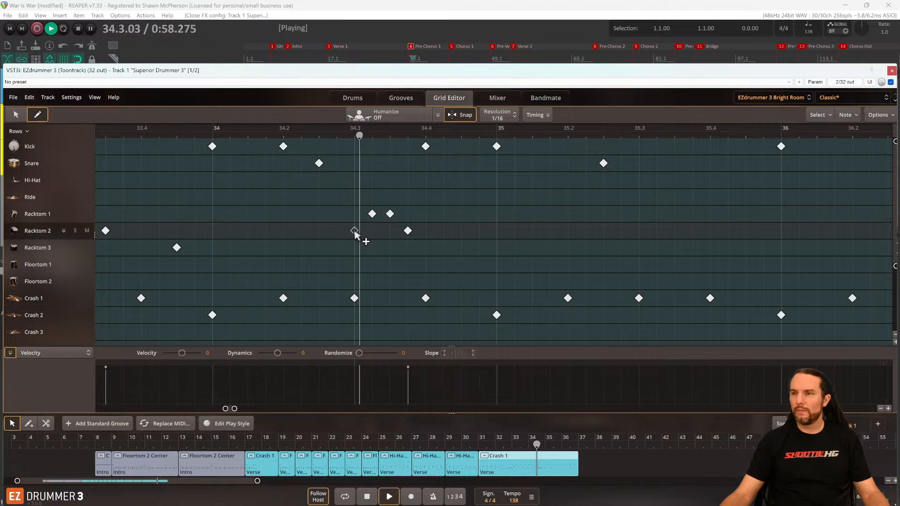
key("space")
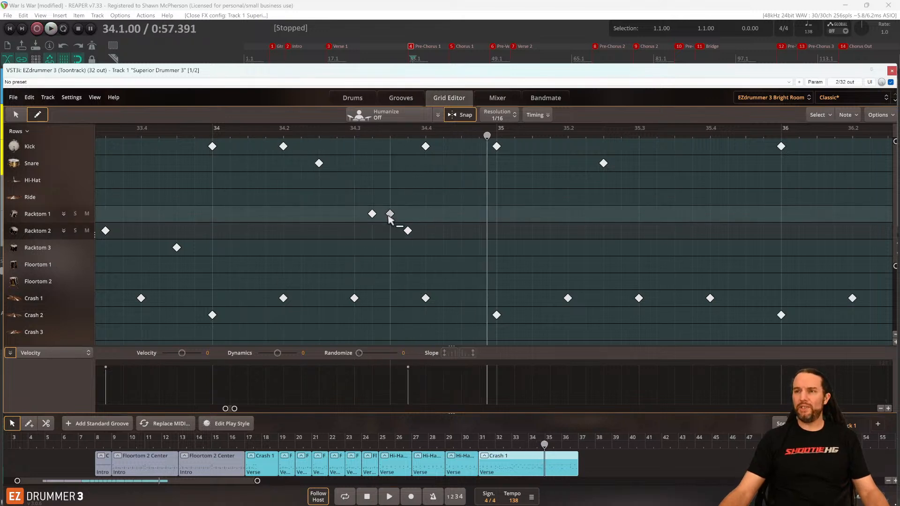
Set the grid resolution to 1/8, remove the remaining tom fill hits after 34.3, and replay from bar 34.
left_click(497, 115)
left_click(509, 201)
left_click(409, 230)
key("space")
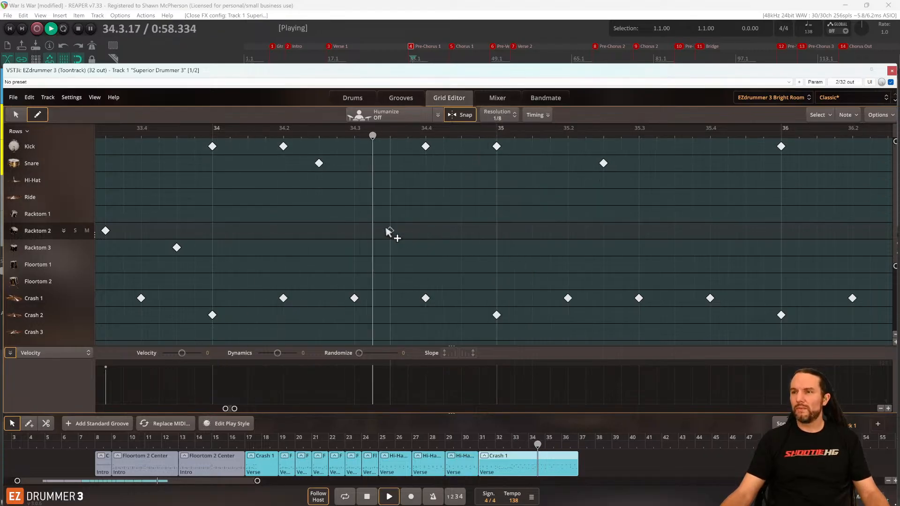
key("space")
key("space")
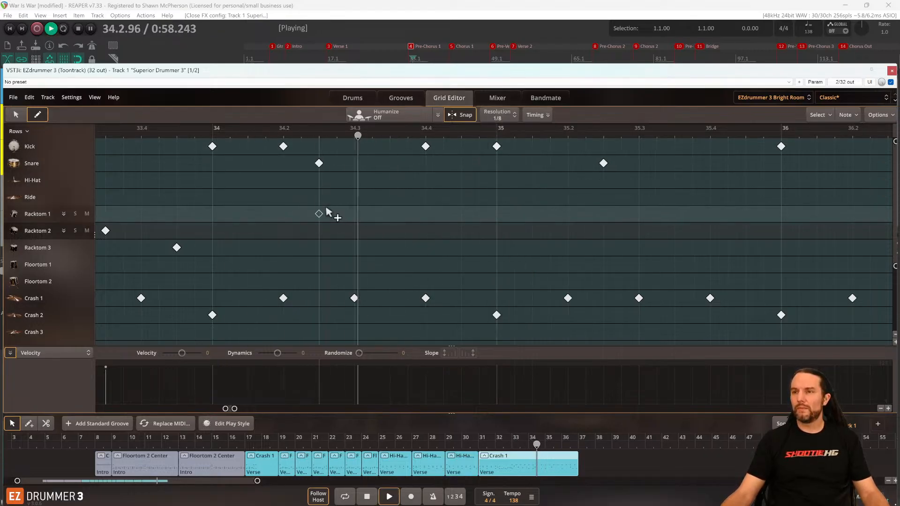
key("space")
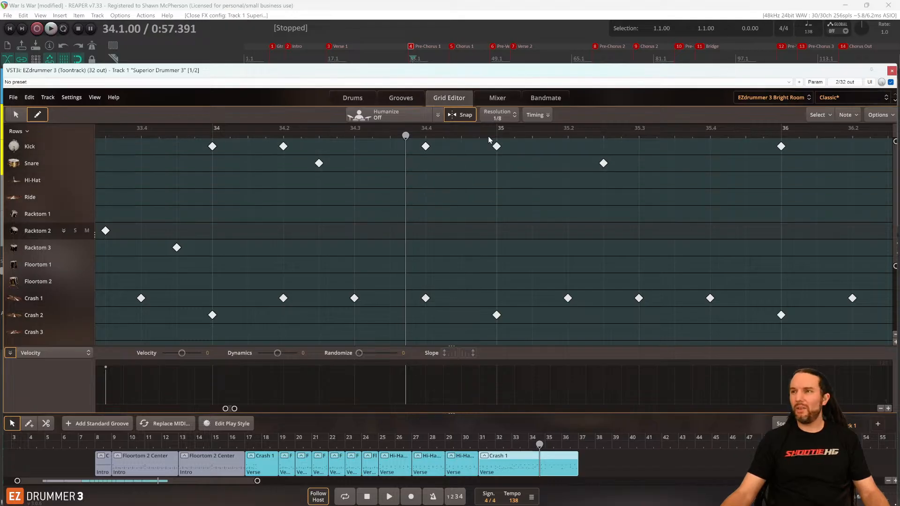
Set the grid resolution to 1/16 and play the pattern from bar 34.
left_click(496, 114)
left_click(509, 212)
key("space")
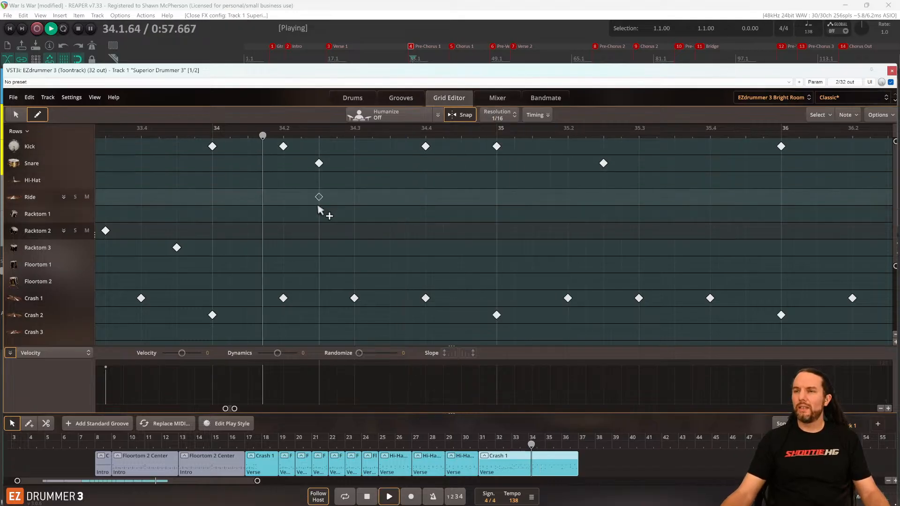
key("space")
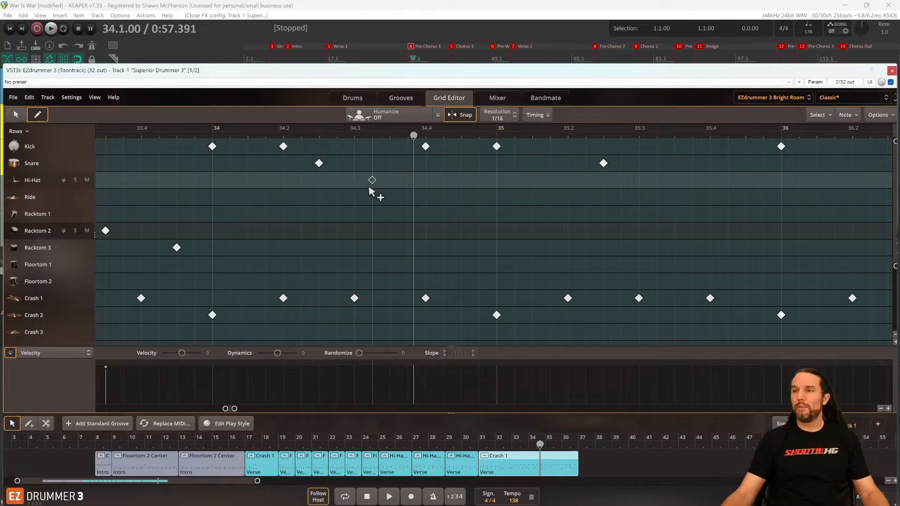
Play the pattern from bar 34 several times to work out the rhythm of the tom fill.
scroll(361, 234, "up", 3)
key("space")
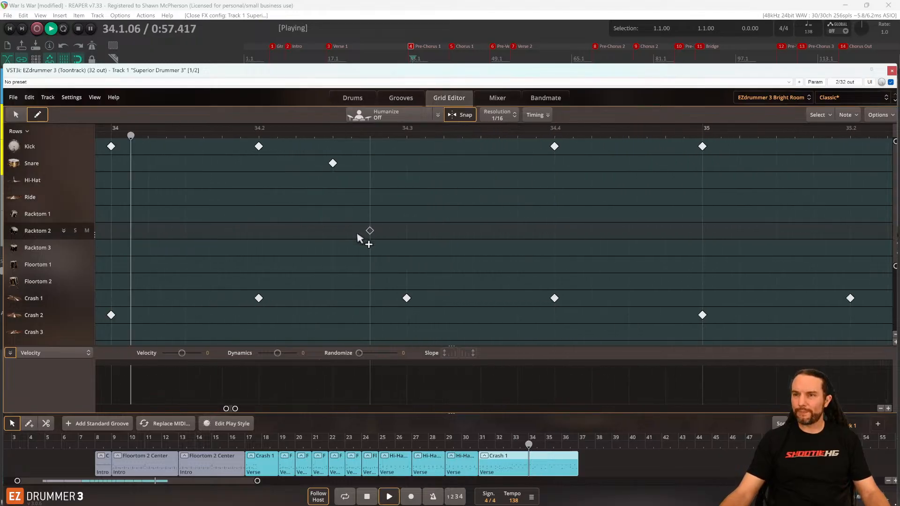
key("space")
key("space")
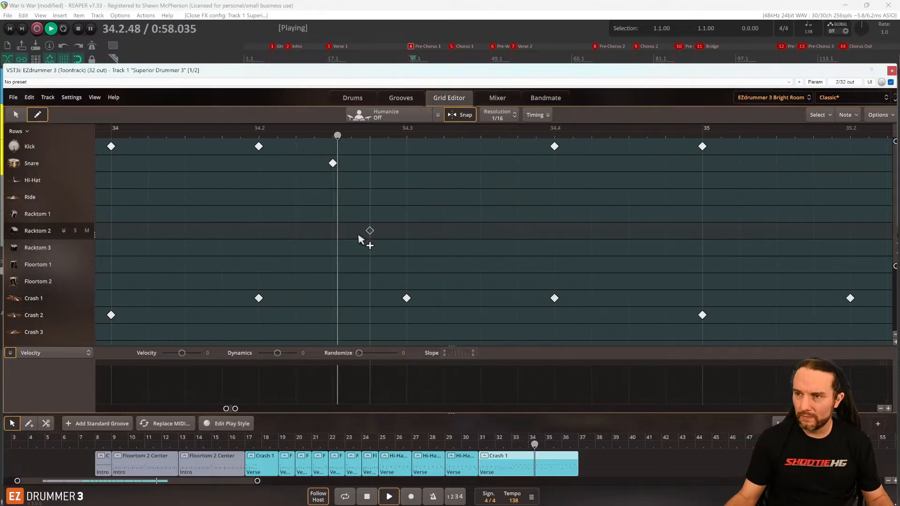
key("space")
key("space")
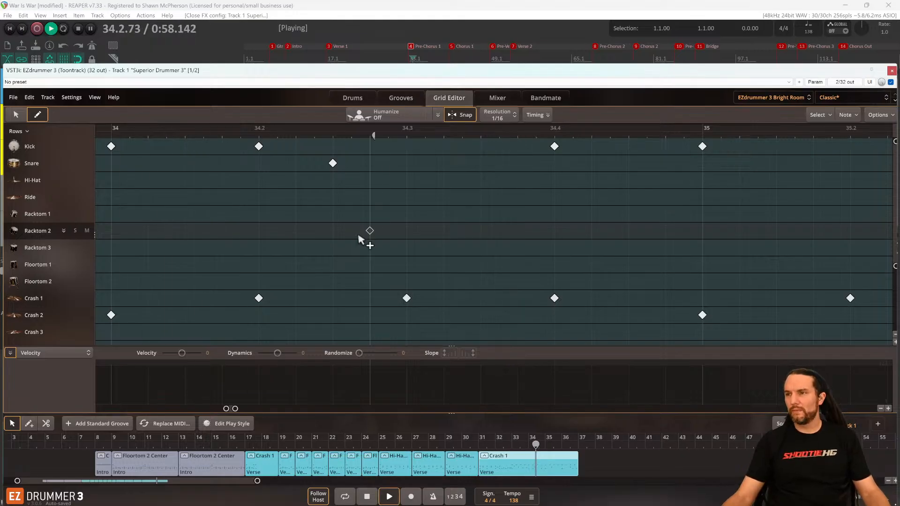
key("space")
key("space")
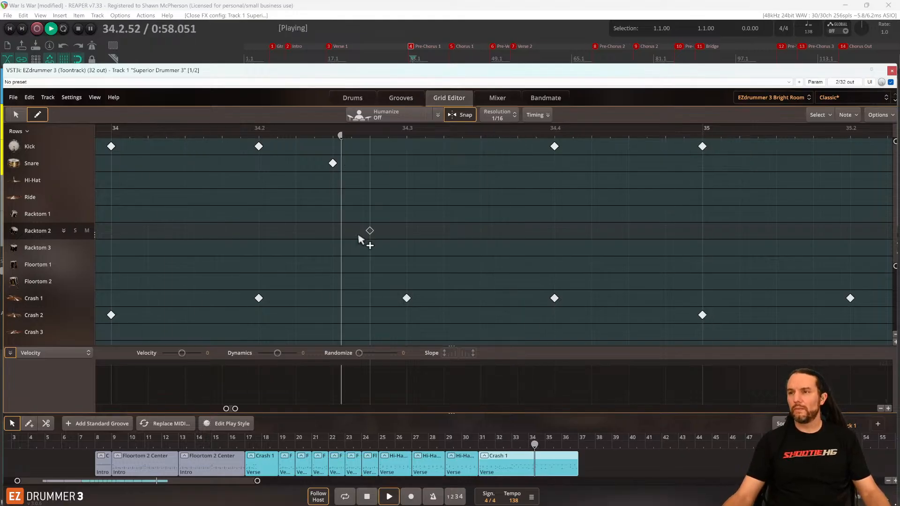
key("space")
Set the grid resolution to 1/8 and play the pattern from bar 34.
left_click(497, 115)
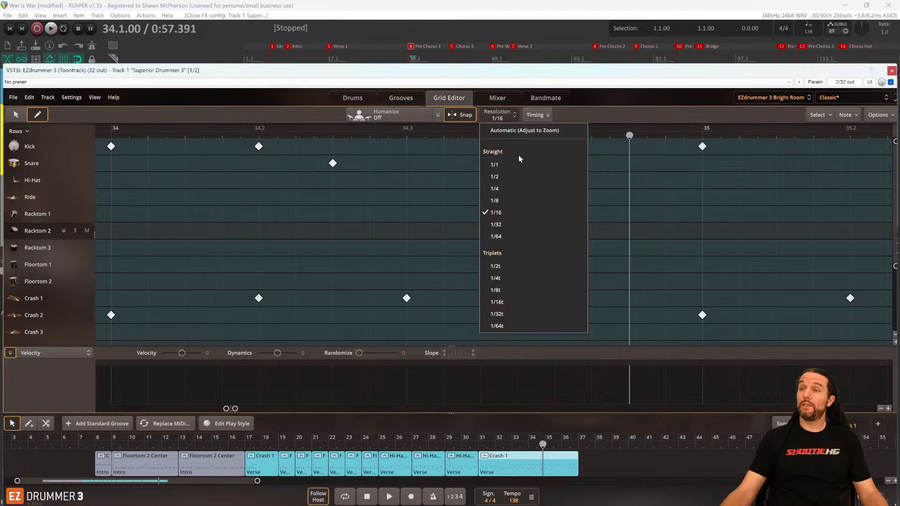
left_click(516, 200)
key("space")
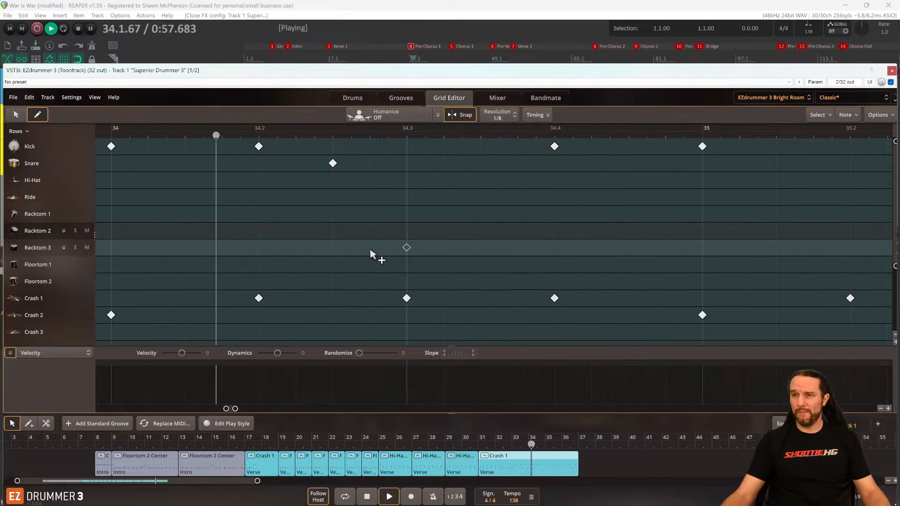
key("space")
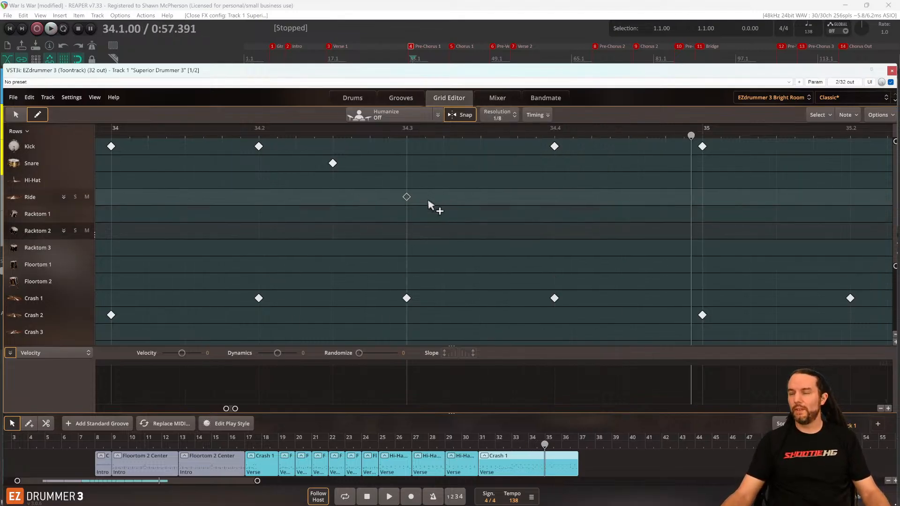
Add three Racktom 2 hits a 1/8 apart, starting an eighth after 34.3, and audition the fill from bar 34.
left_click(495, 186)
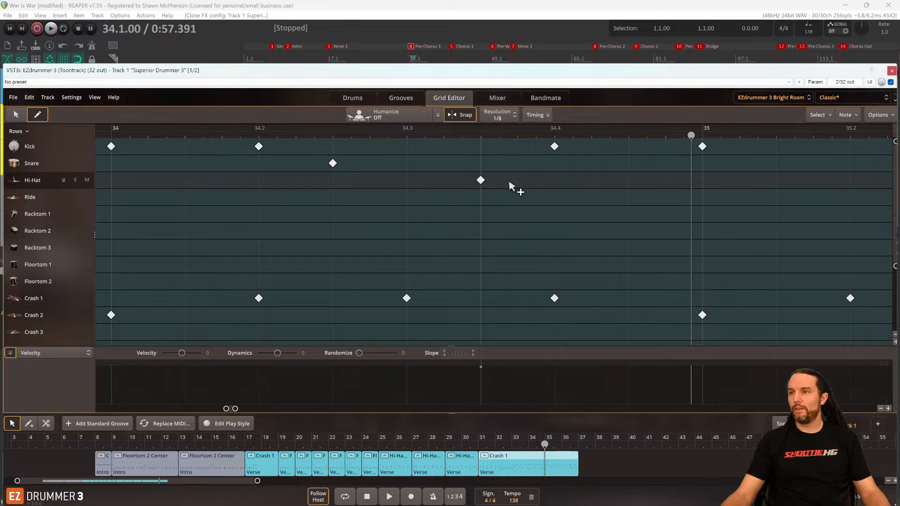
left_click_drag(483, 182, 482, 236)
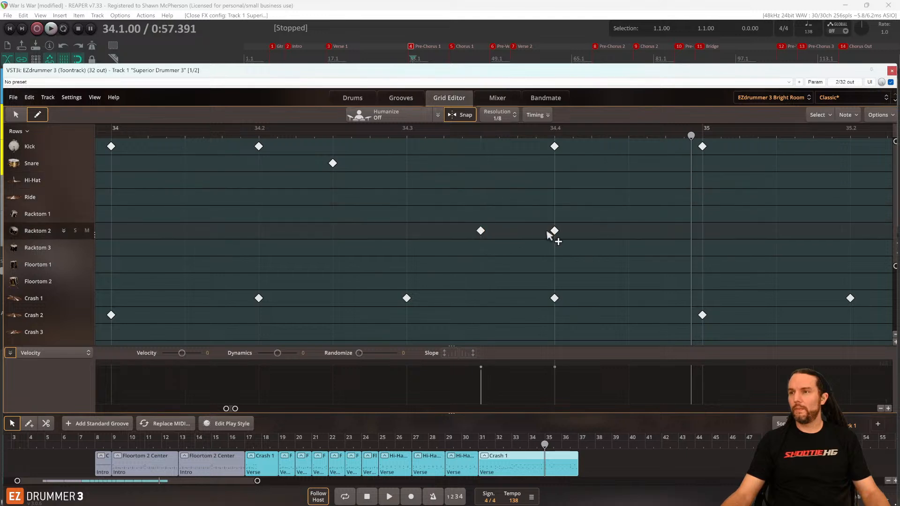
key("space")
key("space")
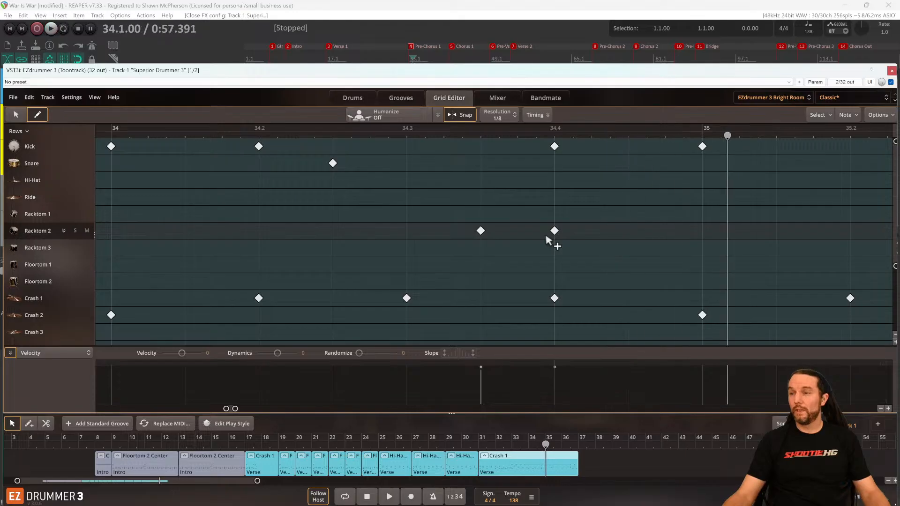
key("space")
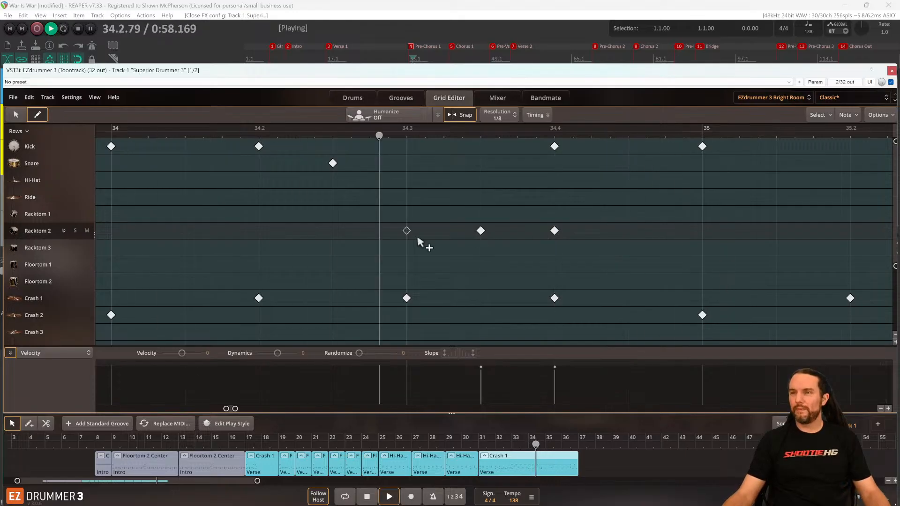
key("space")
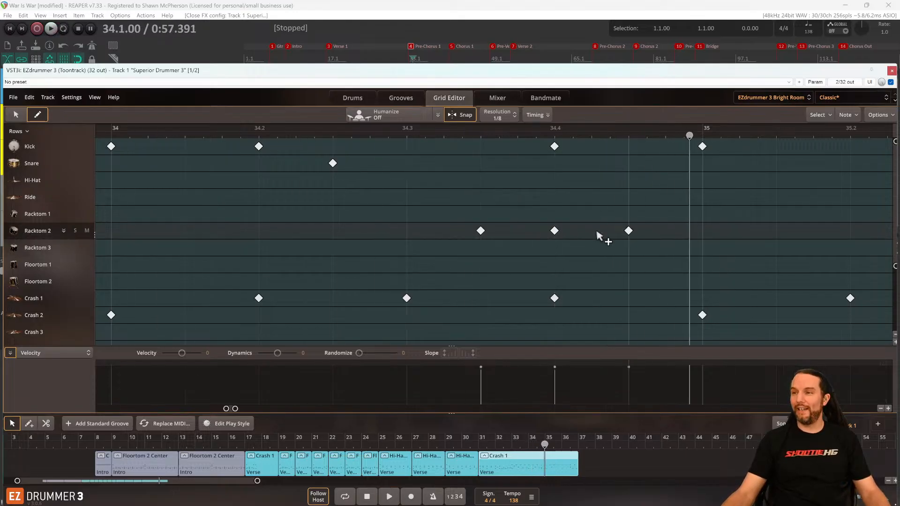
Set the grid resolution to 1/16, add a Racktom 2 hit a sixteenth before 34.4, and play from bar 34.
left_click(499, 115)
left_click(505, 215)
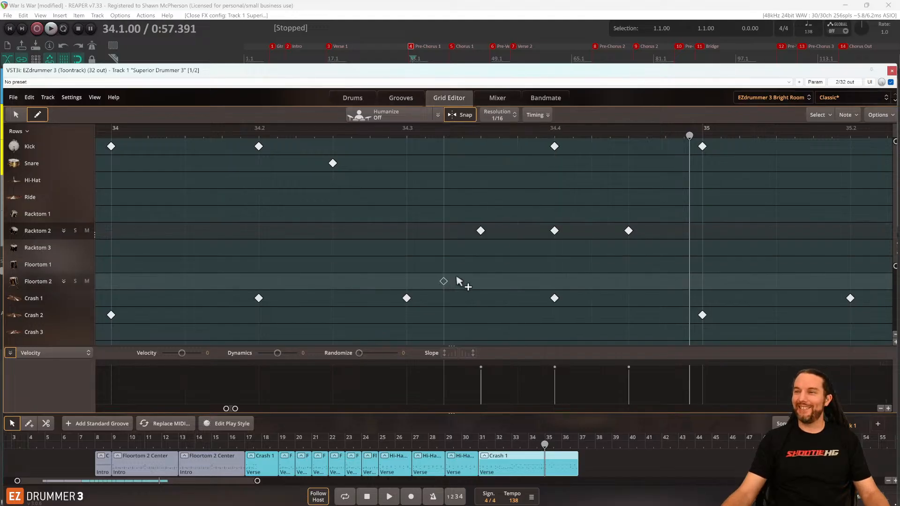
left_click(517, 231)
key("space")
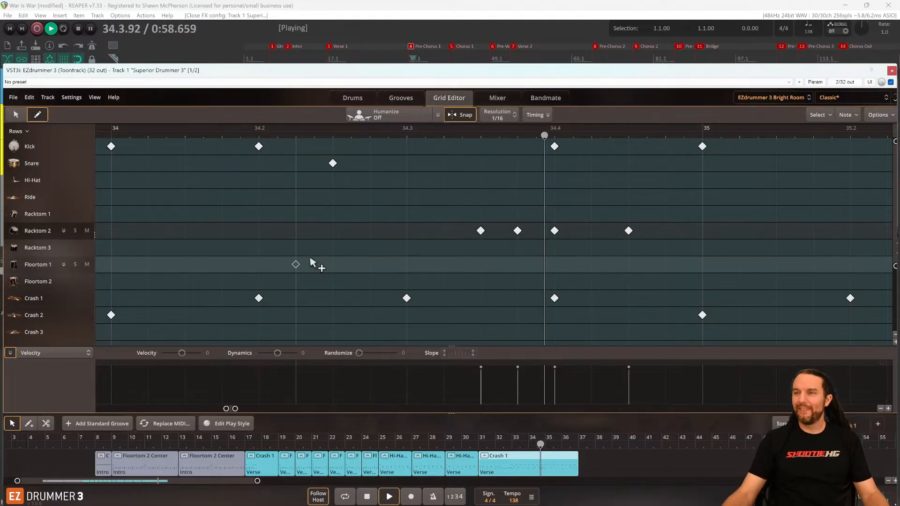
key("space")
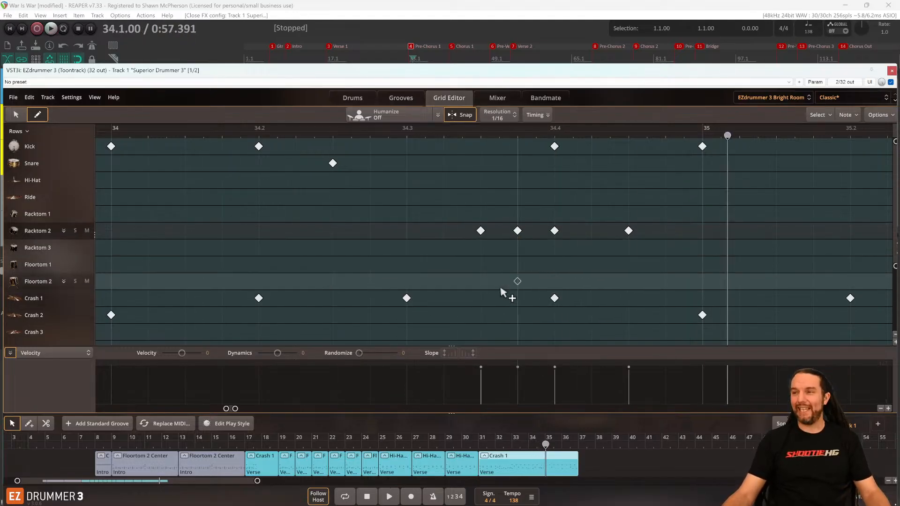
Remove the Crash 1 hit on 34.4, move the fill's first two hits up to Racktom 1, and play from bar 34.
left_click(554, 298)
scroll(431, 231, "right", 3)
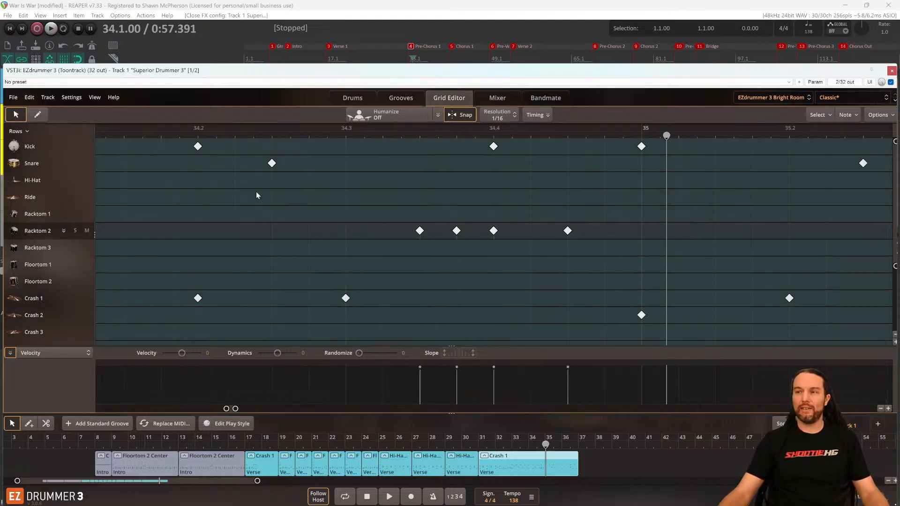
key("Up")
key("space")
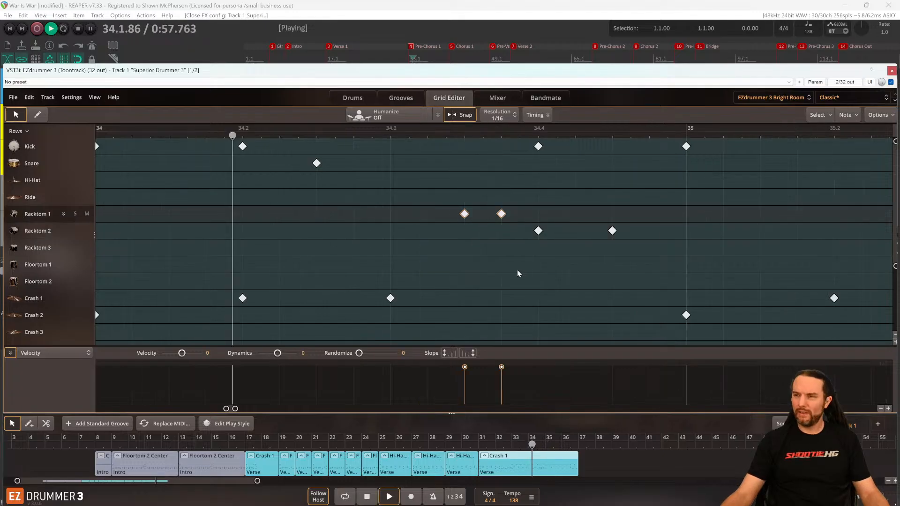
key("space")
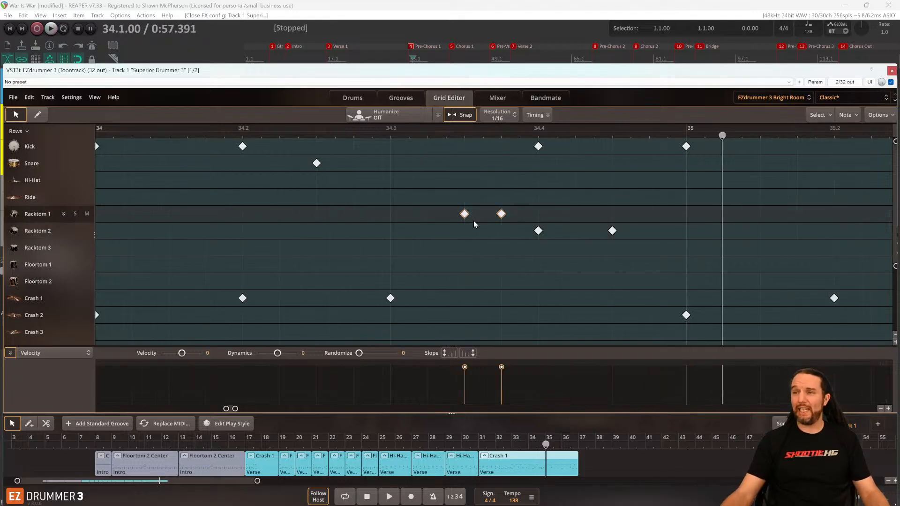
Randomize the velocity of the four tom fill hits by 9 and play the fill from bar 34.
left_click_drag(702, 259, 702, 259)
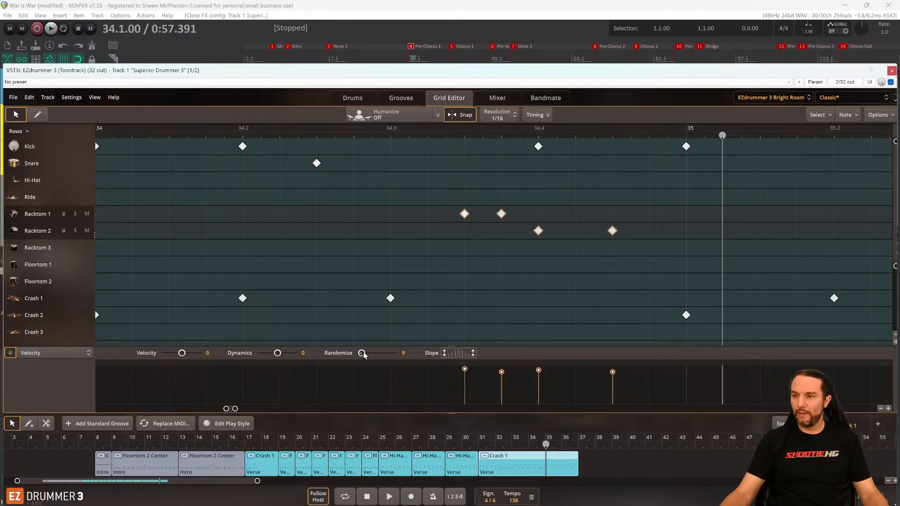
key("space")
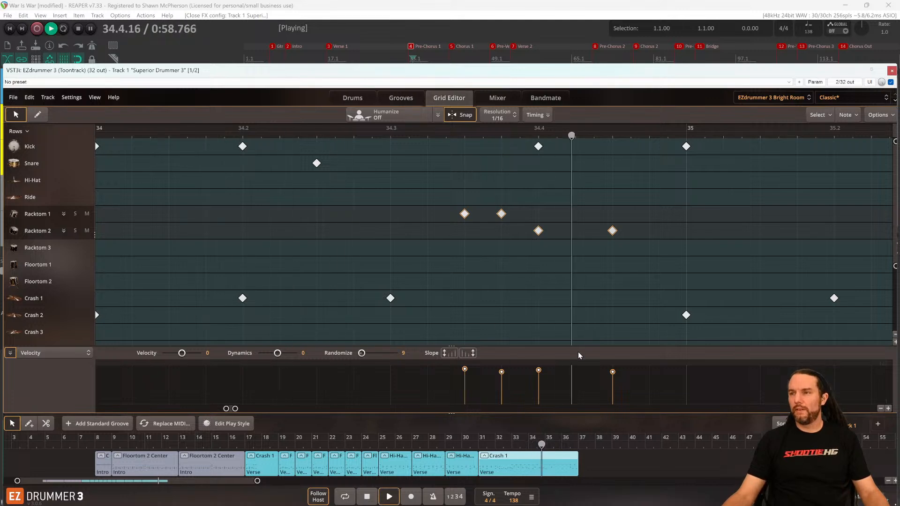
key("space")
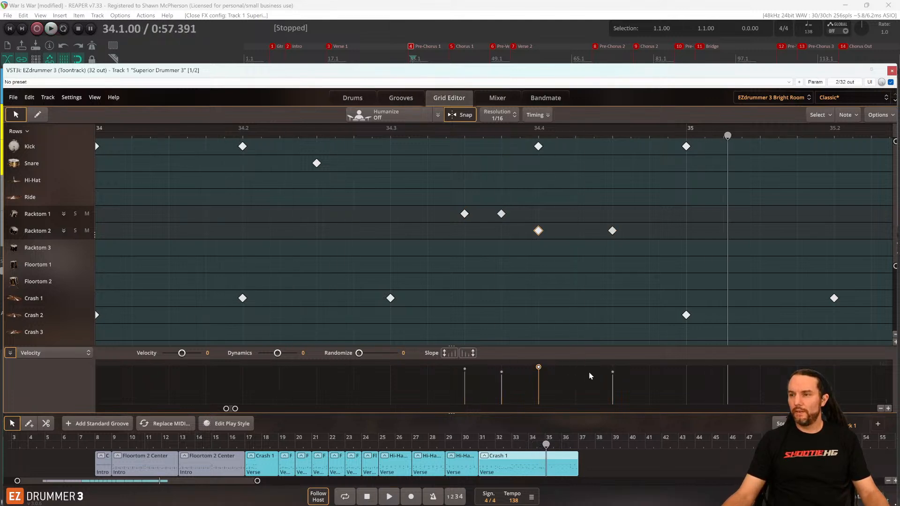
Set the velocity of the Racktom 2 hit on 34.4 to 121, auditioning the fill from bar 34.
key("space")
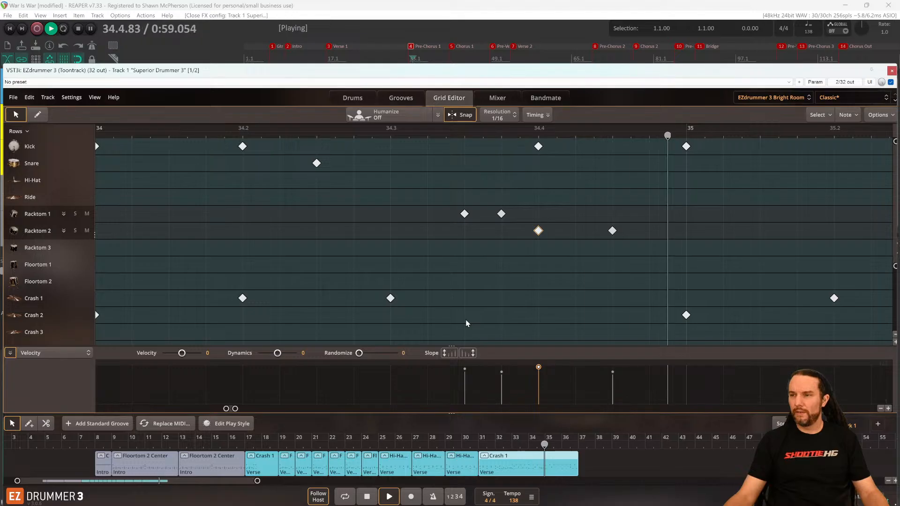
key("space")
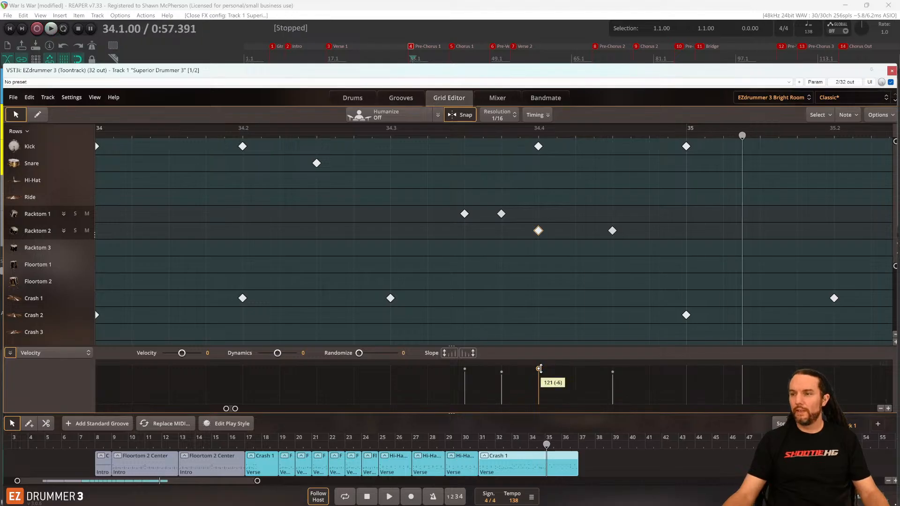
key("space")
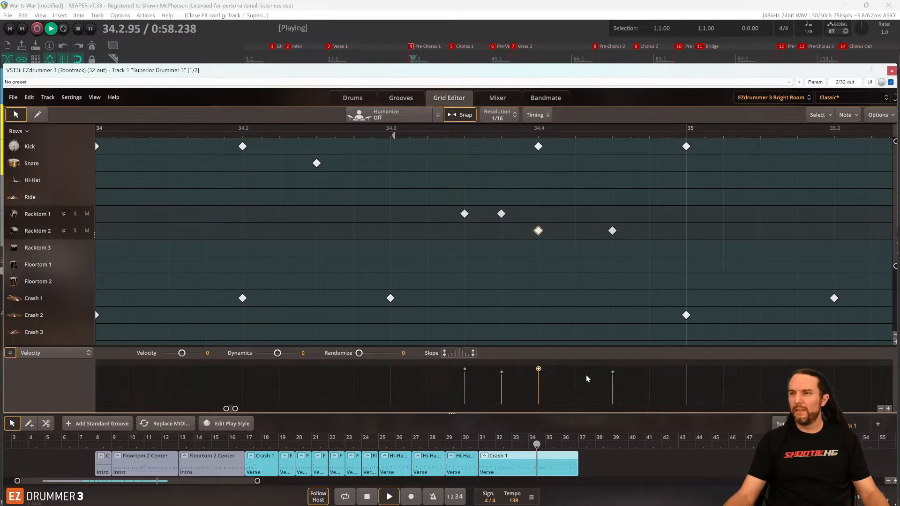
key("space")
Look over the tom and cymbal rows around the fill and replay the pattern from bar 34.
scroll(569, 320, "down", 3)
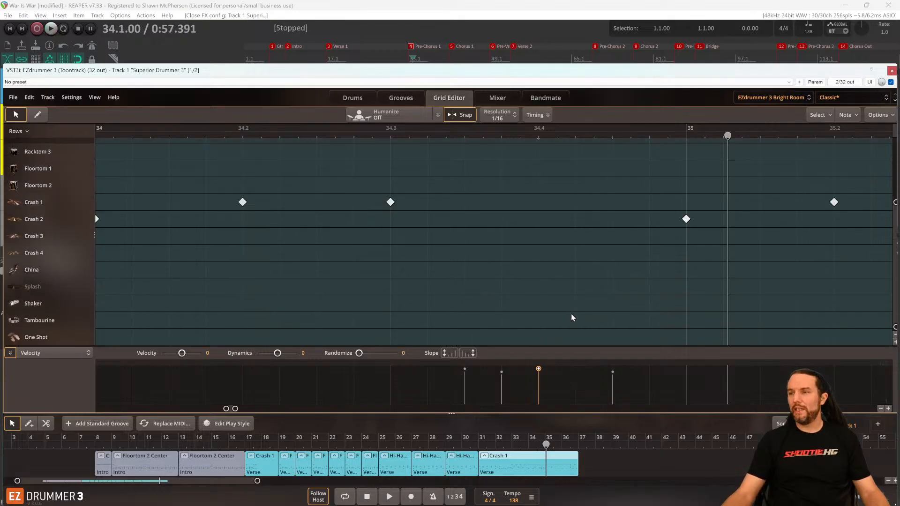
scroll(571, 317, "up", 2)
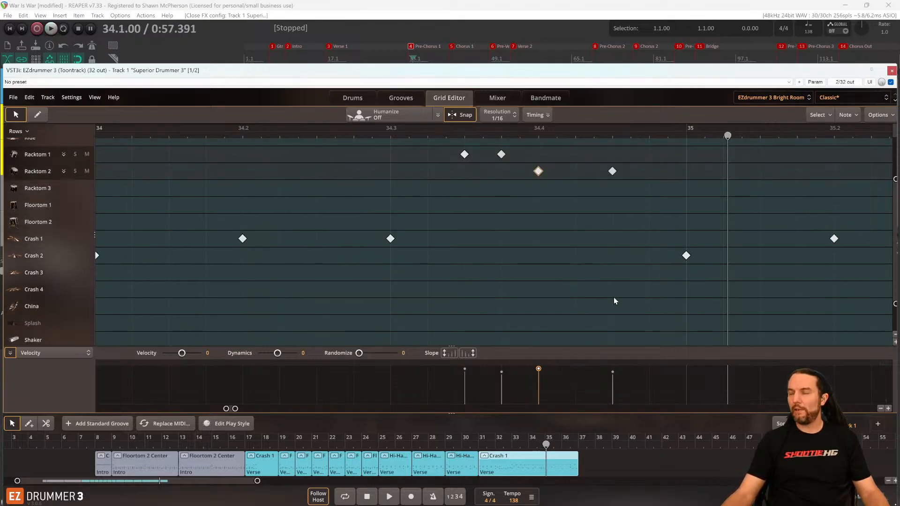
scroll(613, 301, "up", 3)
key("space")
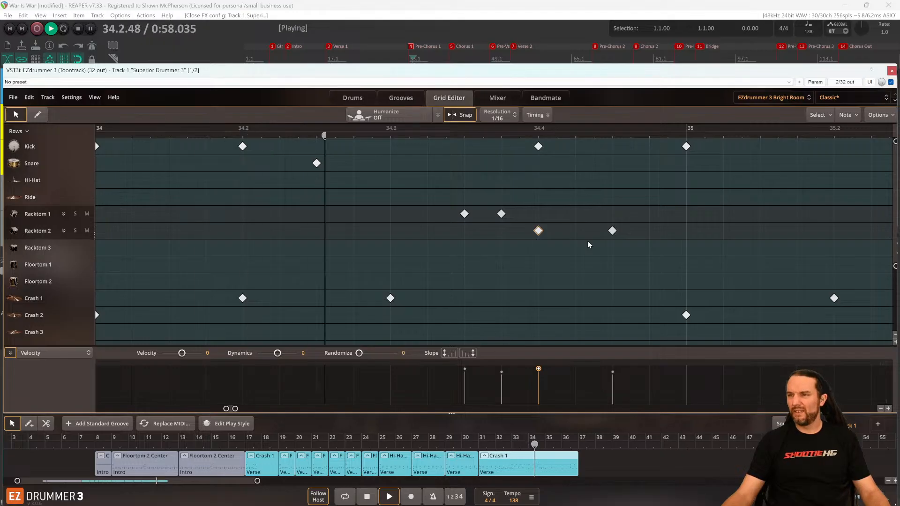
key("space")
Jump to bar 32 in the project and play the lead-in through the new tom fill.
scroll(523, 239, "down", 3)
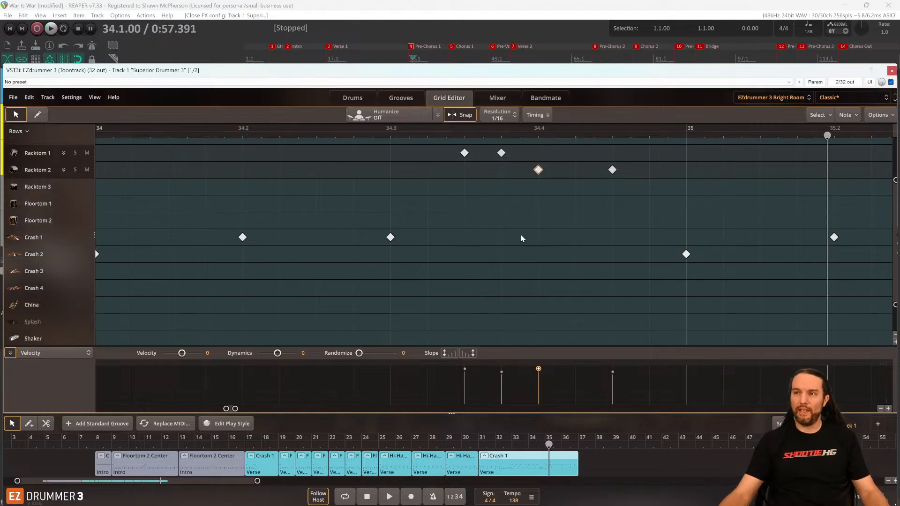
key("ctrl+j")
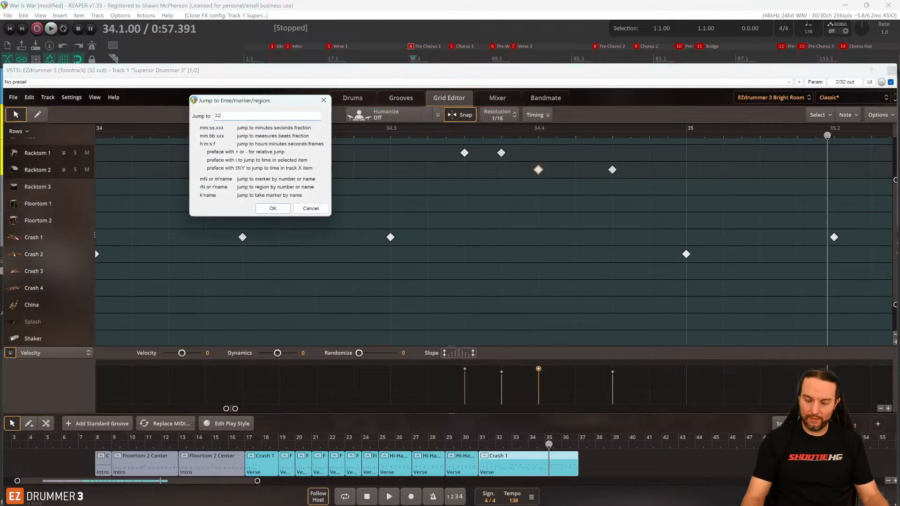
key("Return")
key("space")
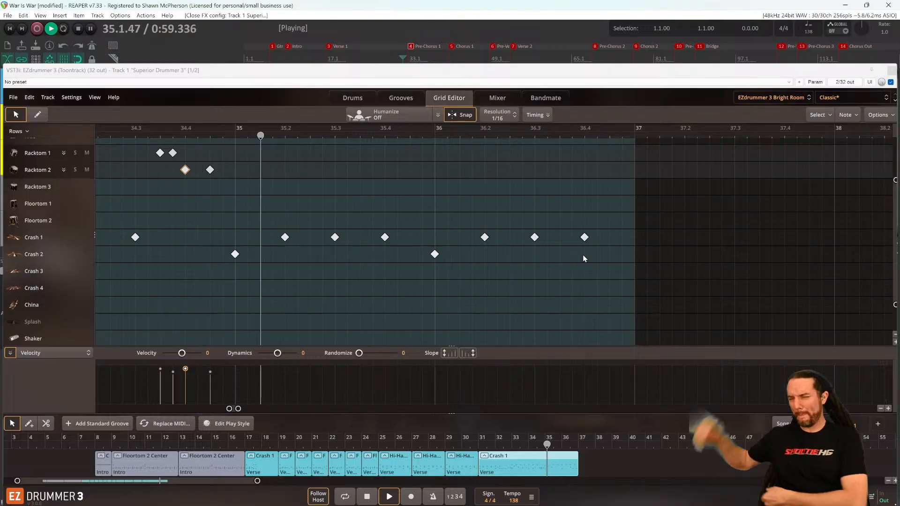
key("space")
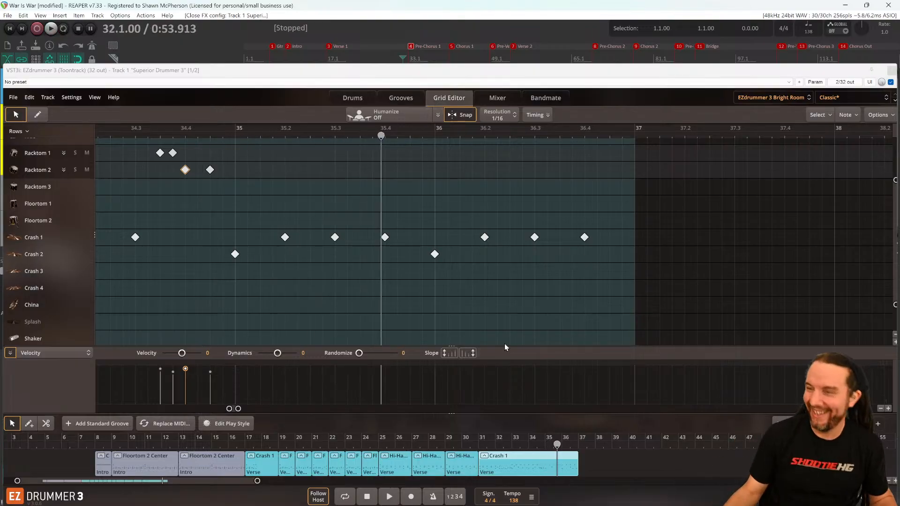
View bars 31 to 36 across all drum rows and replay the part from bar 32.
scroll(328, 256, "down", 5)
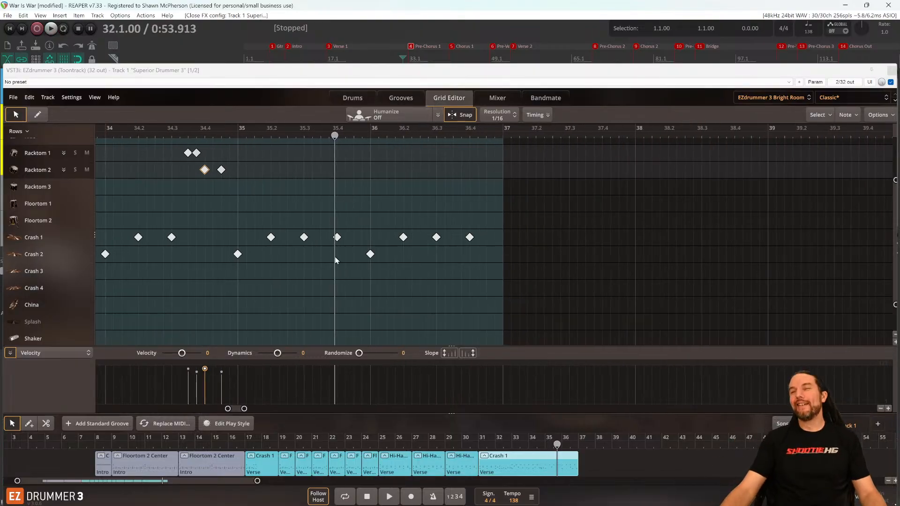
scroll(281, 242, "up", 4)
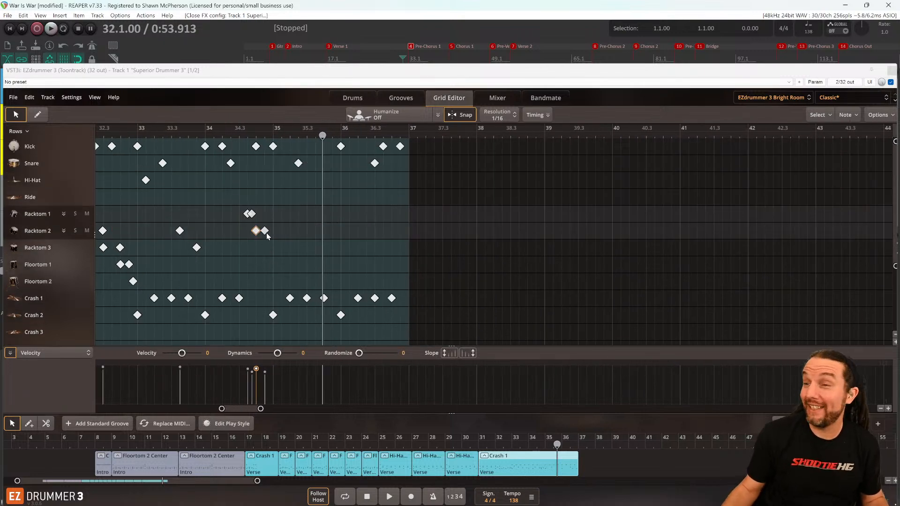
key("space")
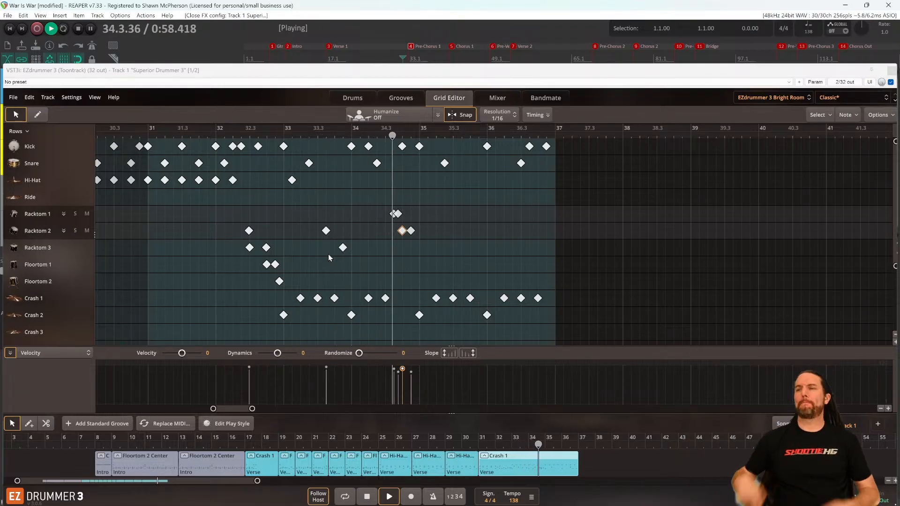
key("space")
key("space")
key("space")
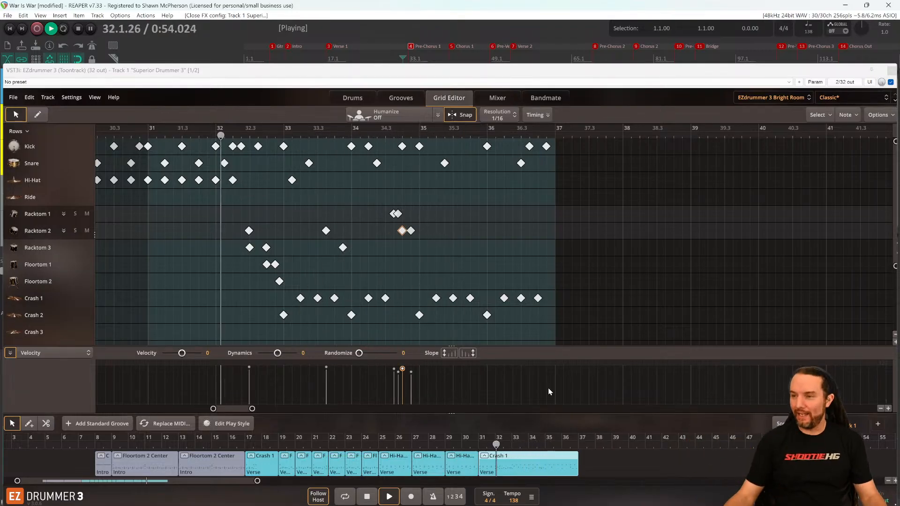
Shorten the last song block so it ends at bar 35 and replay the part from bar 32.
key("space")
left_click_drag(576, 466, 548, 469)
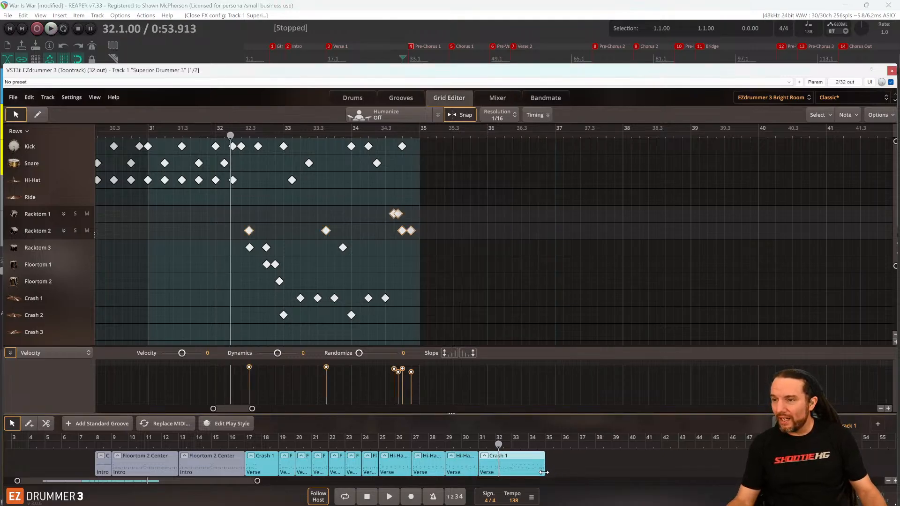
key("space")
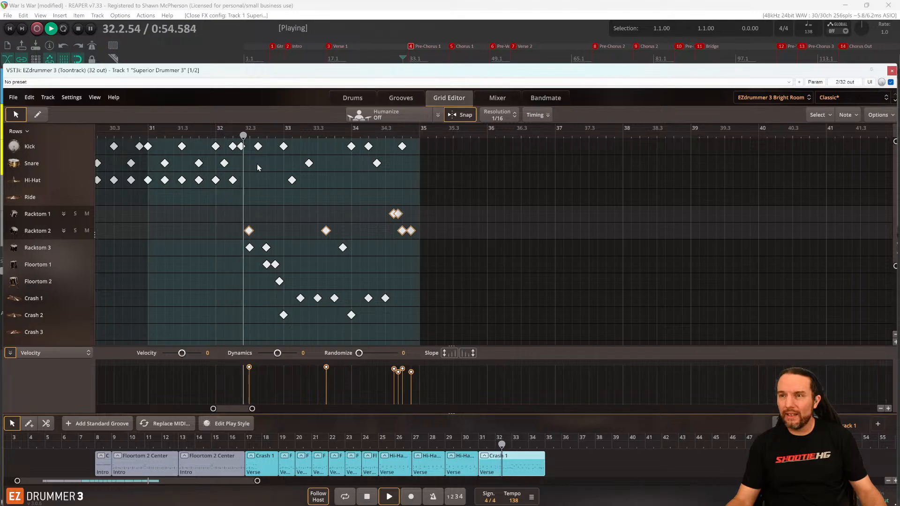
key("space")
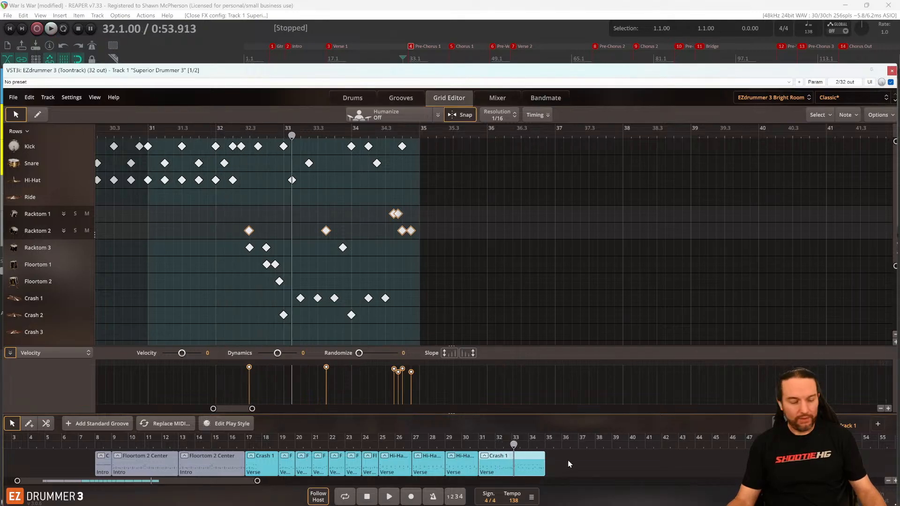
Split the last song block at bar 33 and place a copy of the new two-bar block at bar 35.
left_click(579, 464)
key("3")
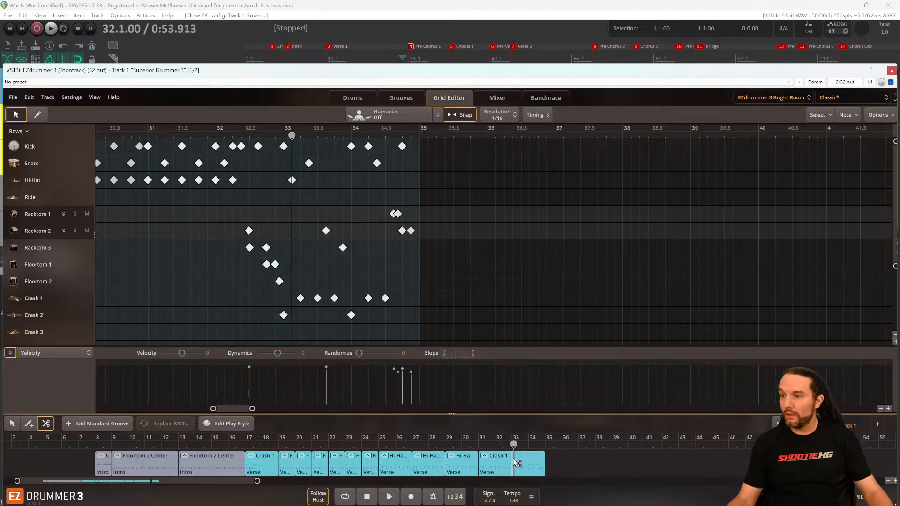
left_click(514, 463)
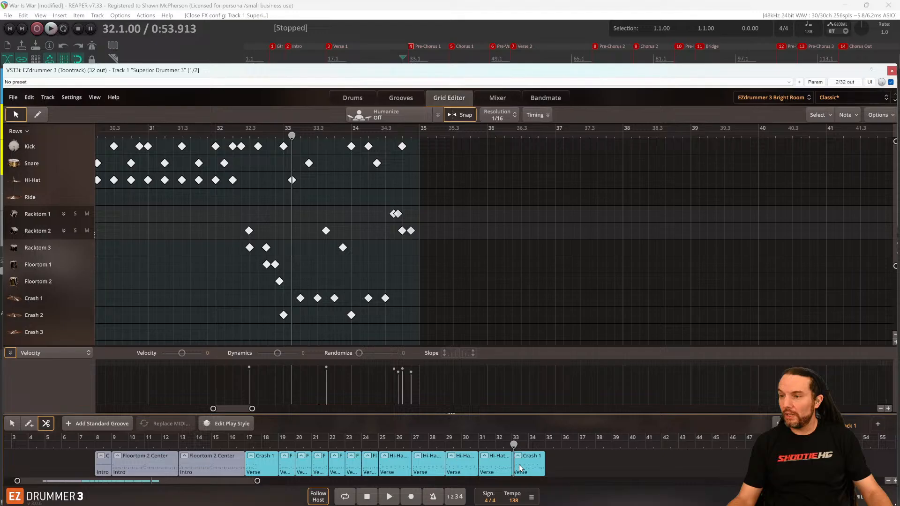
left_click(572, 463)
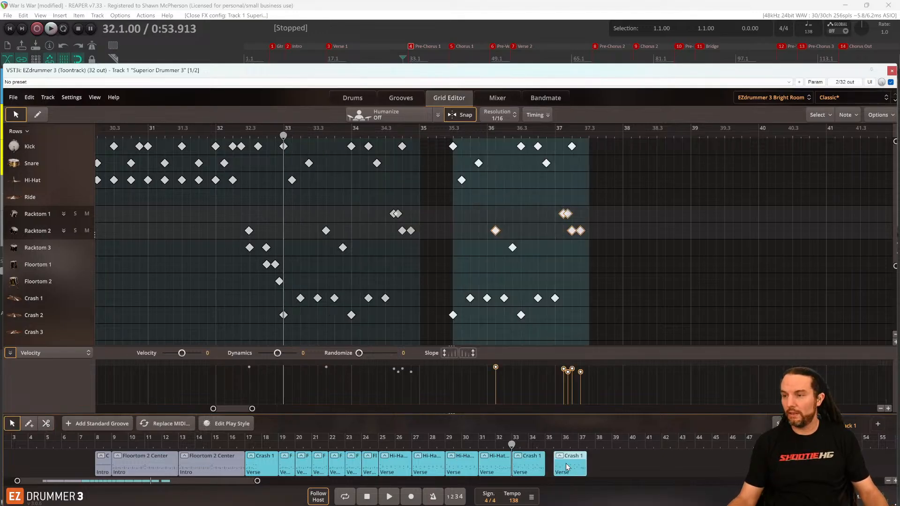
left_click_drag(561, 467, 524, 468)
Assign the two blocks covering bars 33 to 36 to the Pre Chorus song part and play through from bar 32.
right_click(527, 464)
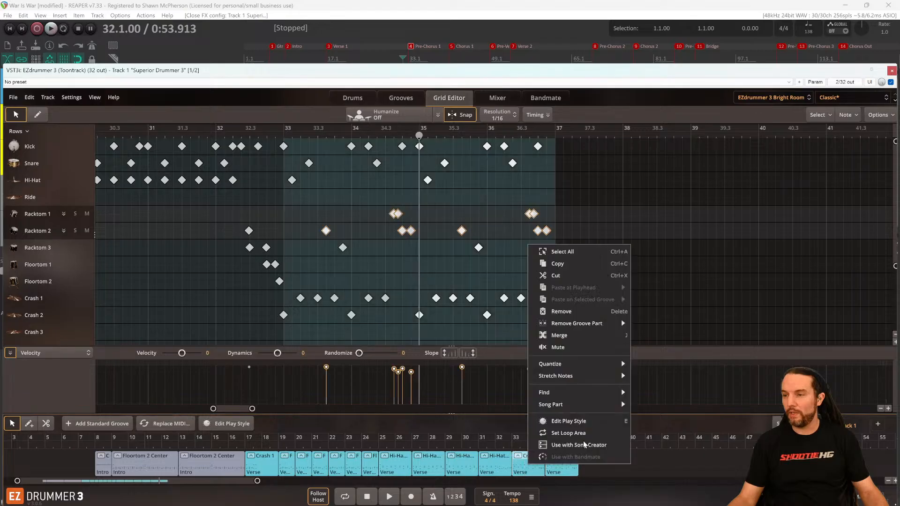
mouse_move(570, 409)
left_click(670, 305)
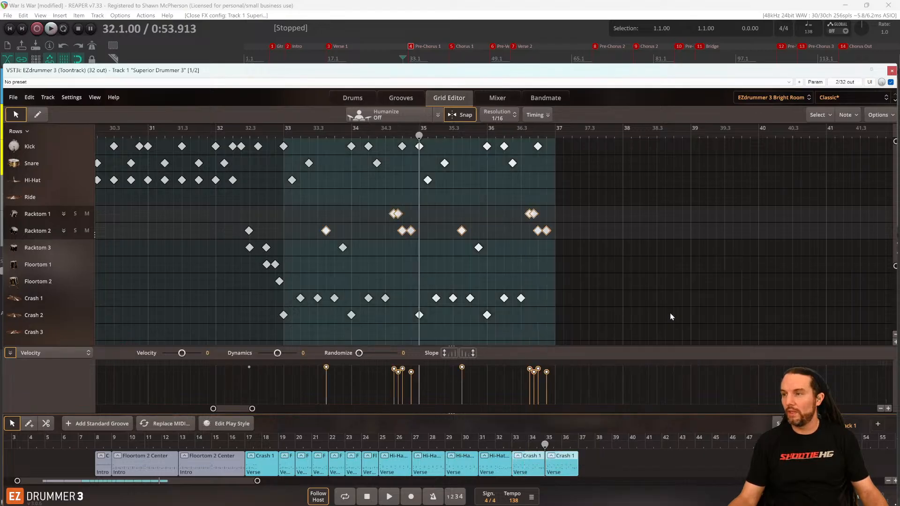
key("space")
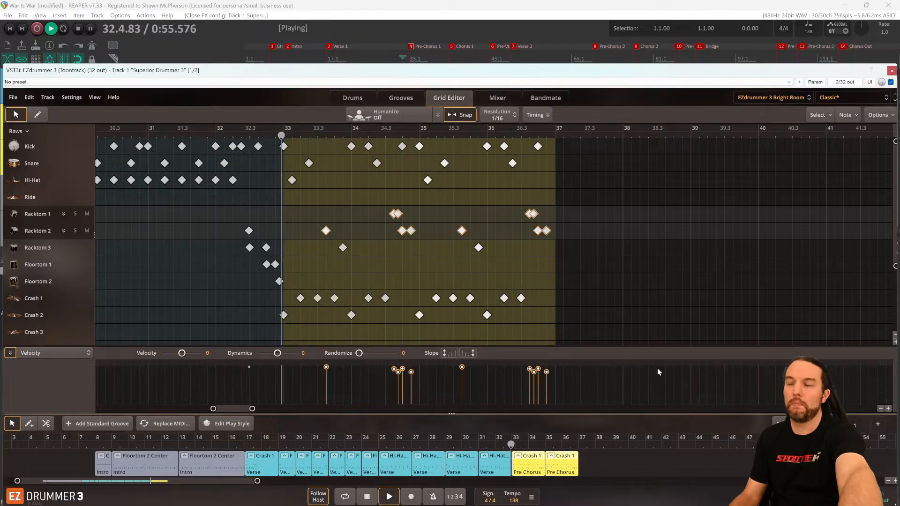
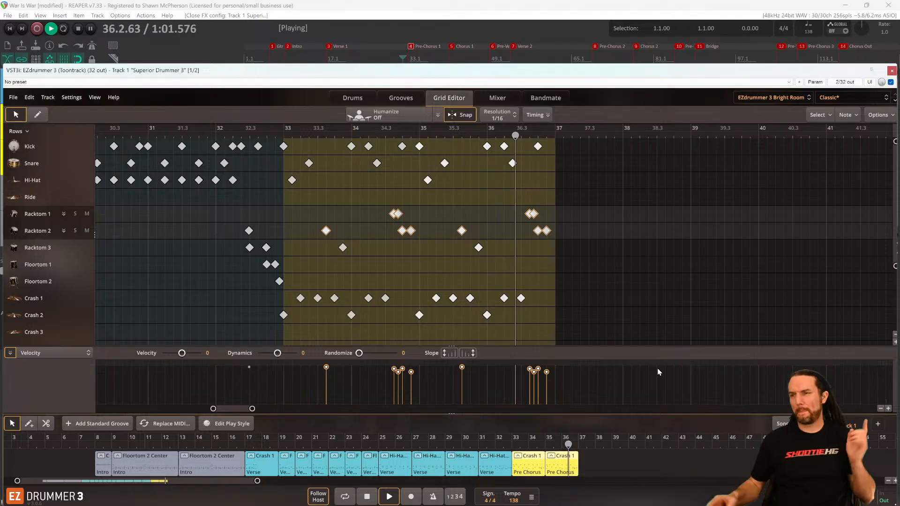
key("space")
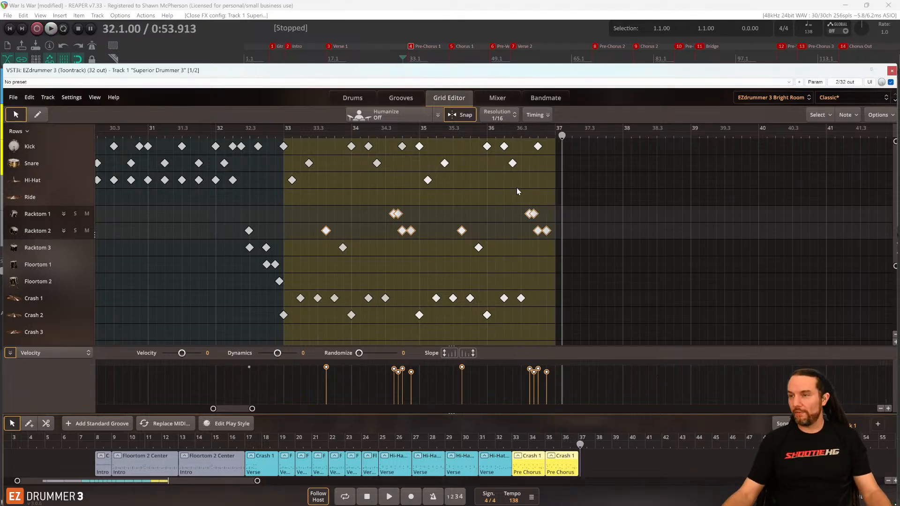
Delete the copied Racktom 1 and Racktom 2 fill at the end of bar 36.
left_click_drag(517, 191, 595, 290)
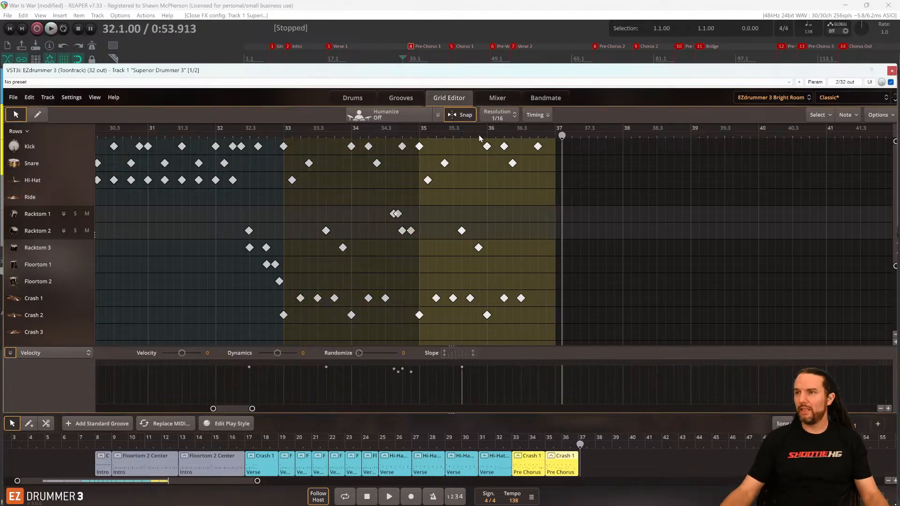
left_click(112, 31)
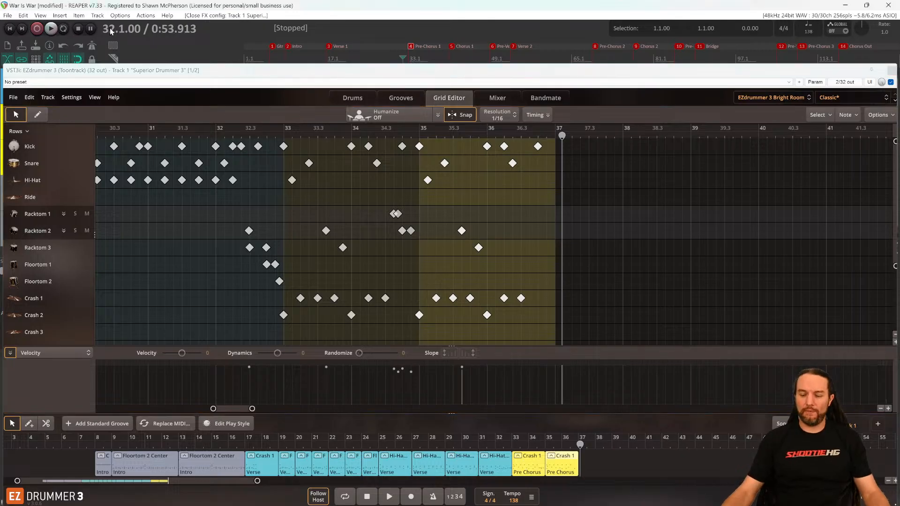
key("space")
key("space")
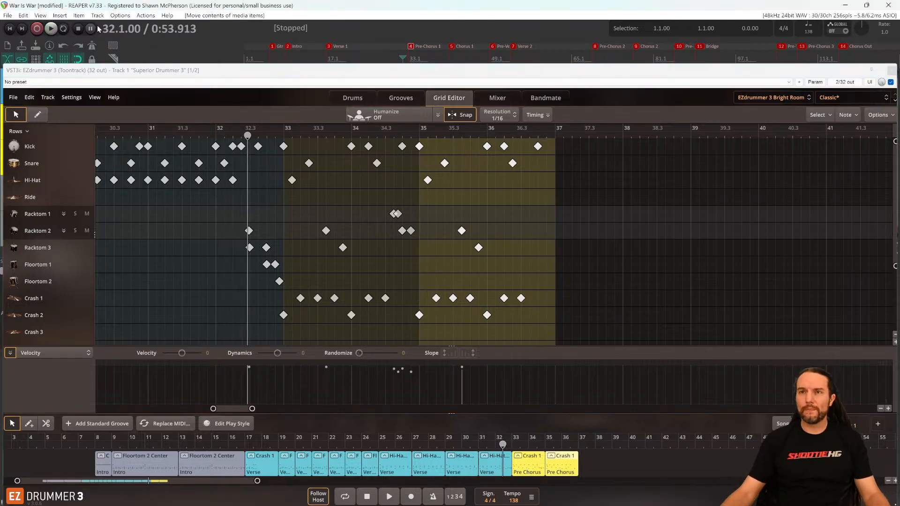
Jump to bar 35 in the project and play the second half of the pre-chorus.
left_click(105, 32)
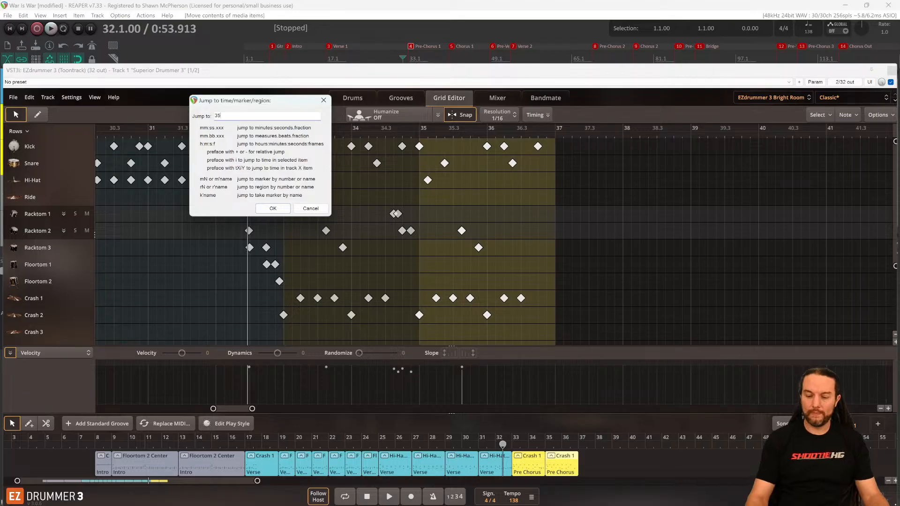
key("Return")
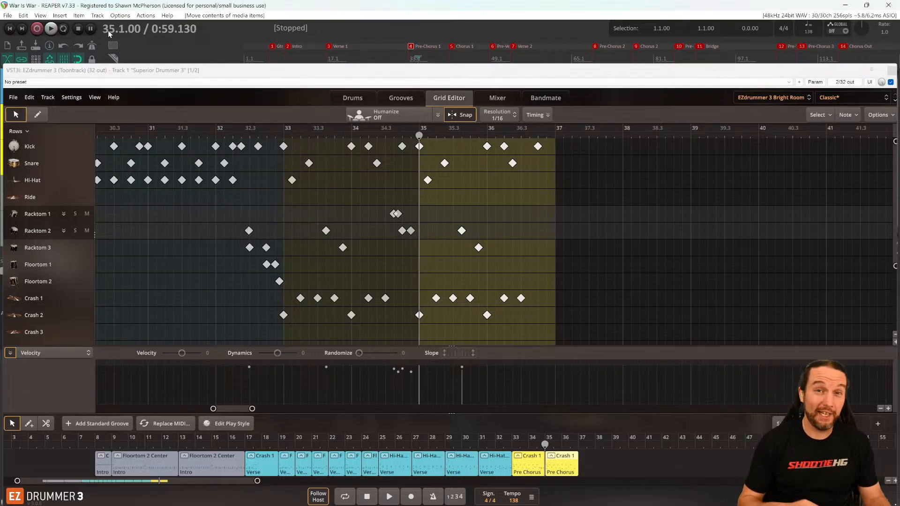
key("space")
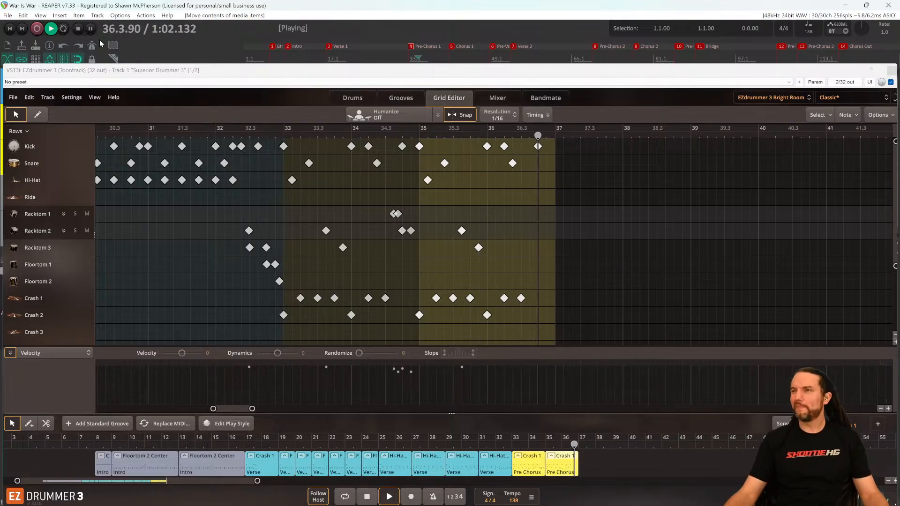
key("space")
key("space")
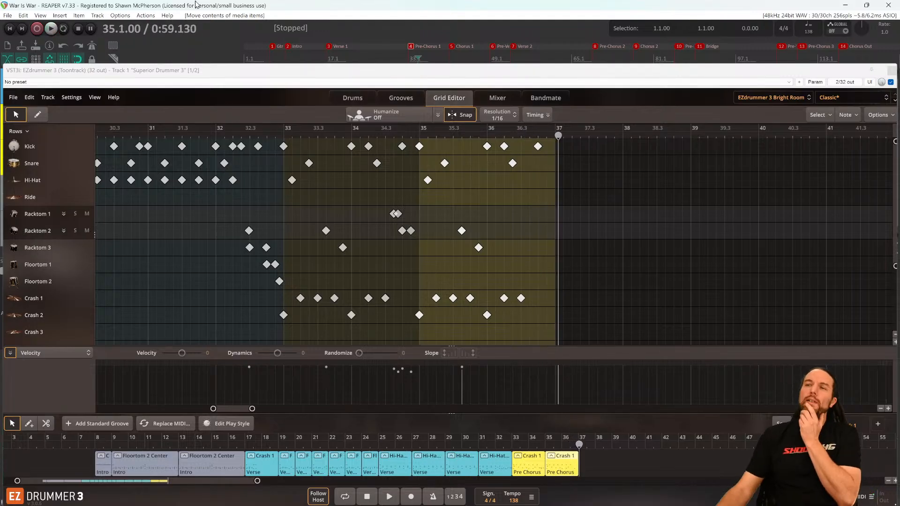
Jump to bar 33 and audition the whole pre-chorus, with the Racktom 2 and Racktom 3 hits of bar 35 selected.
key("ctrl+j")
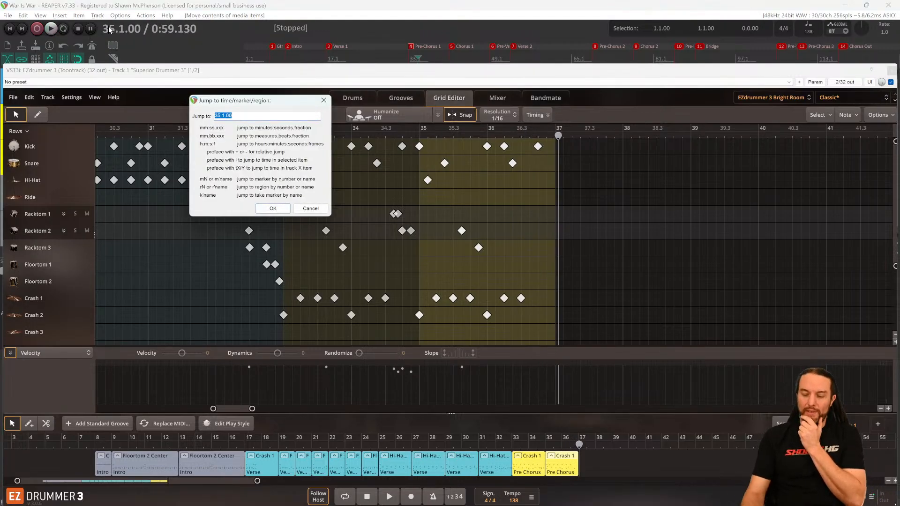
type("33")
key("Return")
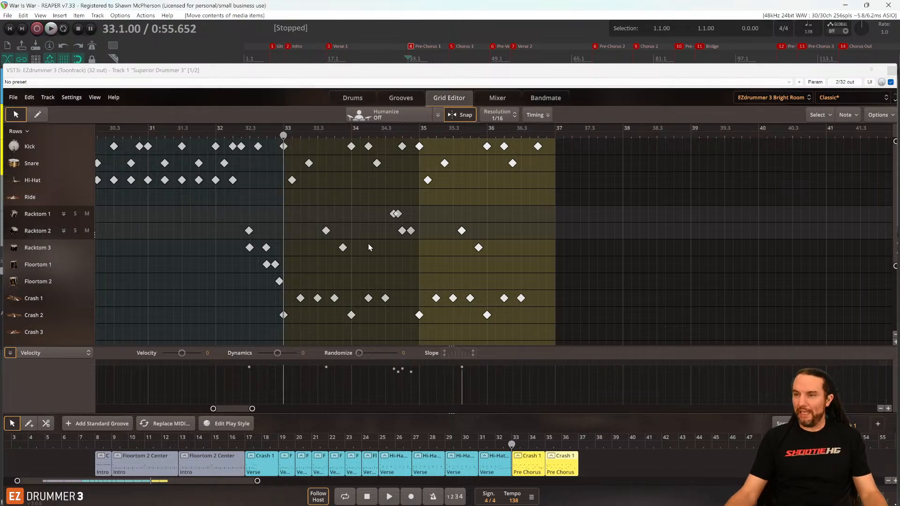
left_click_drag(301, 207, 351, 255)
left_click_drag(485, 252, 485, 253)
key("space")
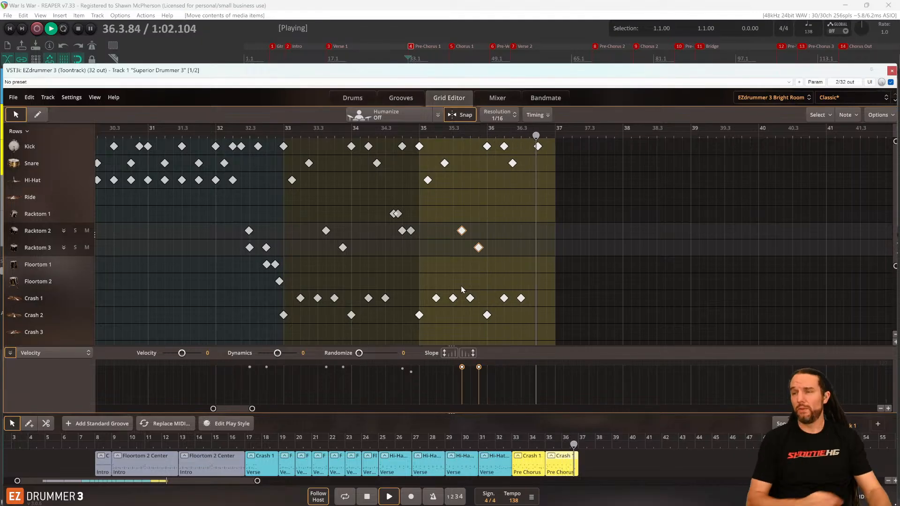
key("space")
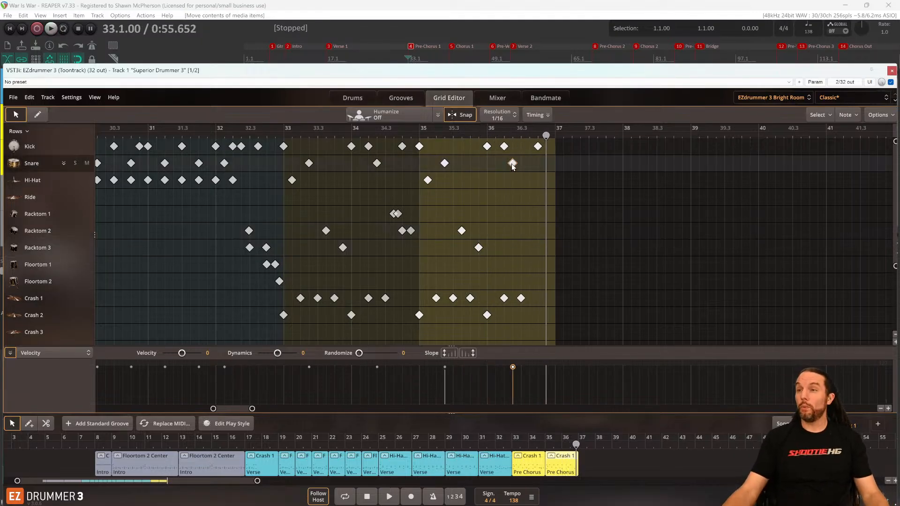
Move the snare hit in bar 36 one sixteenth-note grid step pair later onto 36.3 and replay the pre-chorus from bar 33.
left_click_drag(511, 164, 520, 164)
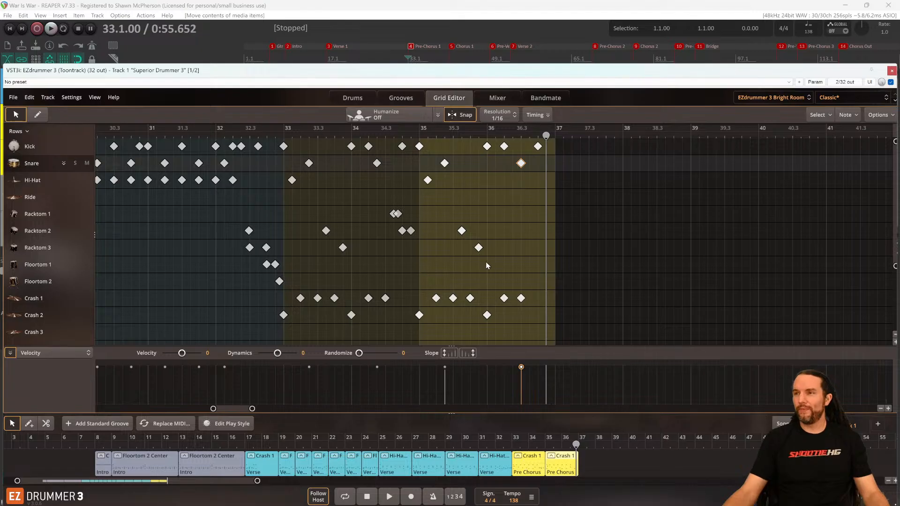
key("space")
key("space")
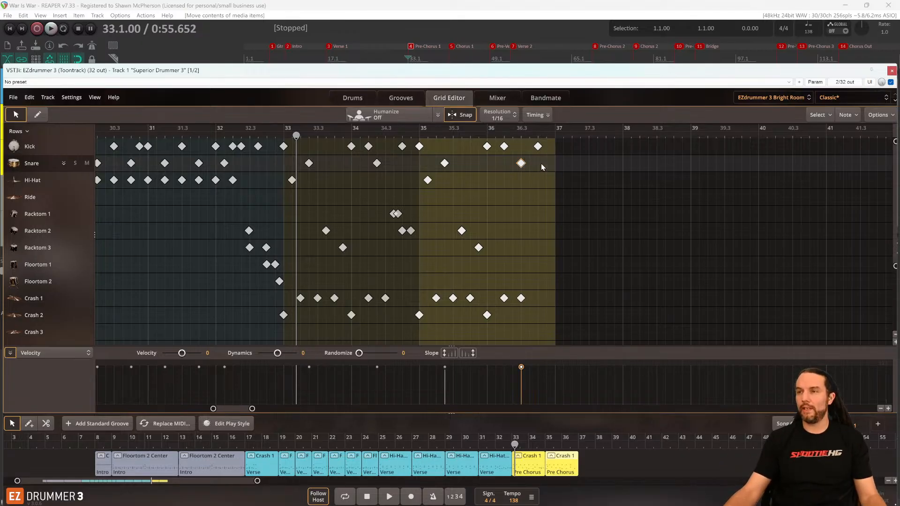
key("space")
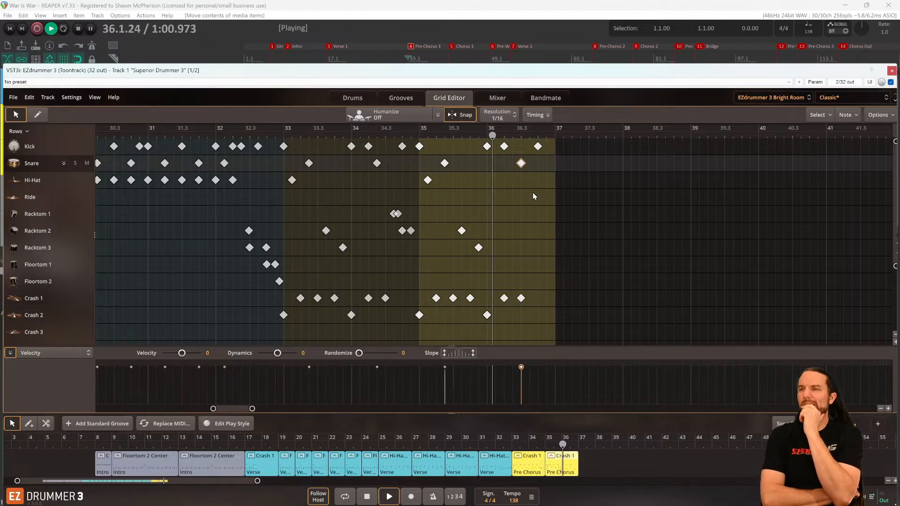
key("space")
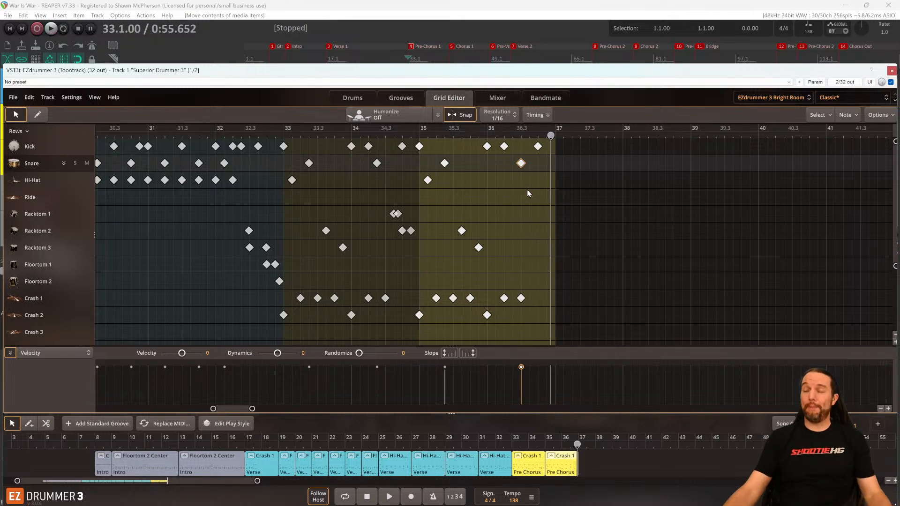
Move the last kick in bar 36 an eighth note earlier, midway between 36.3 and 36.4, and audition from bar 36.
scroll(523, 190, "up", 2)
scroll(524, 193, "up", 3)
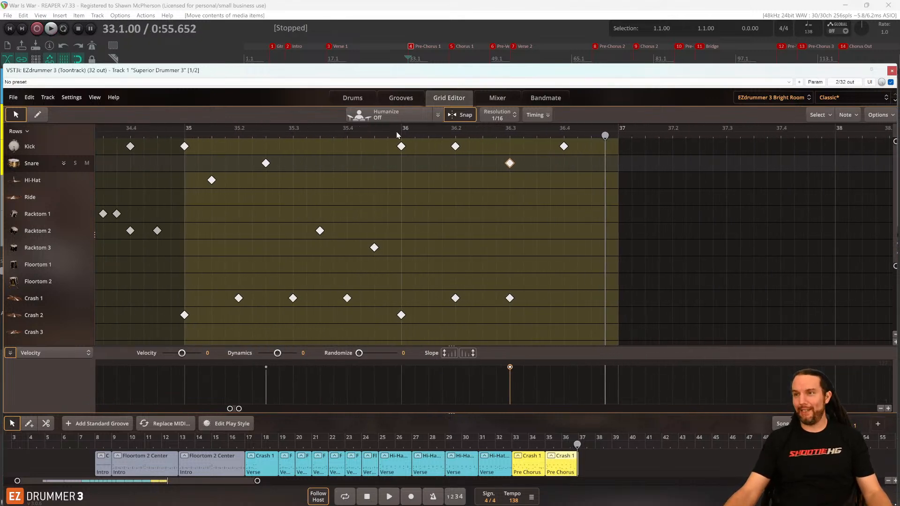
left_click(400, 133)
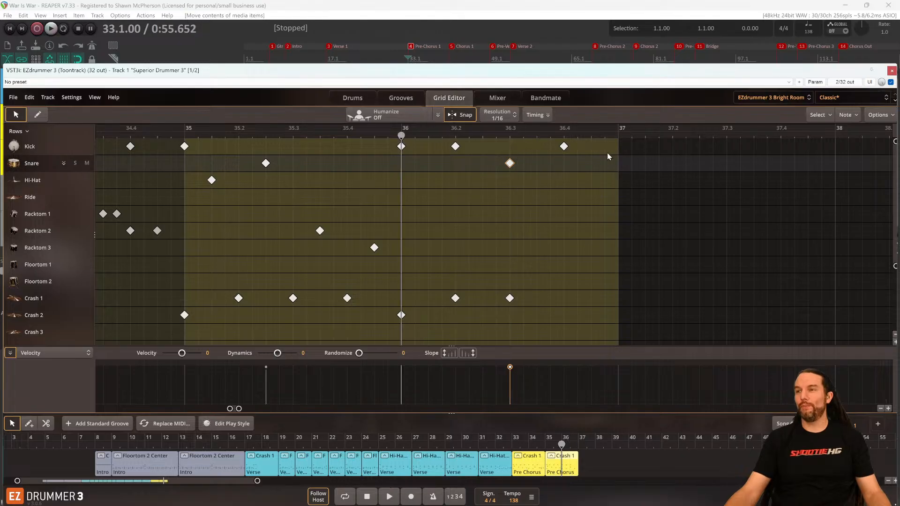
left_click_drag(564, 146, 545, 147)
key("space")
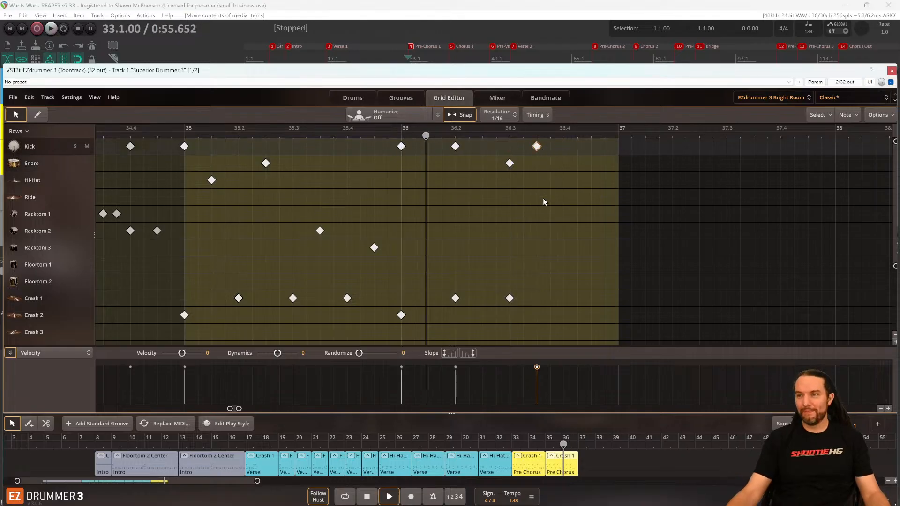
key("space")
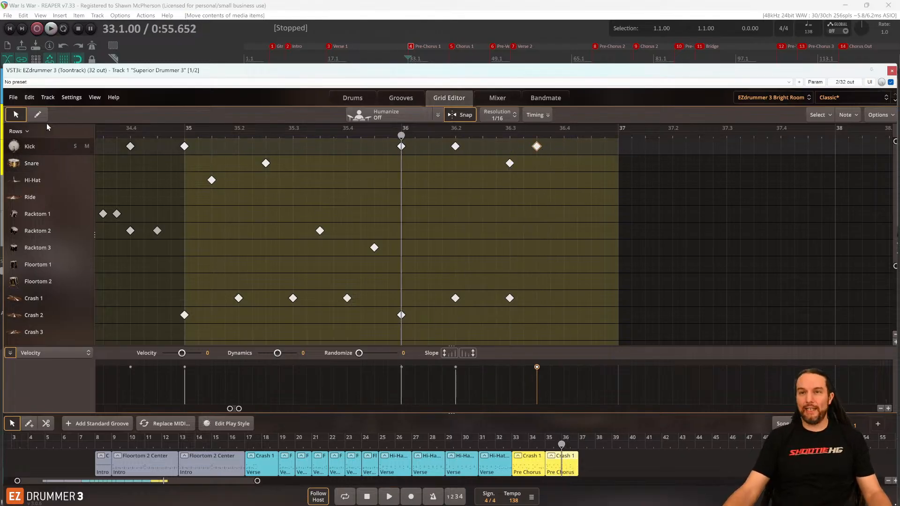
Add a kick an eighth note after 36.4, set the grid resolution to 1/8 and add a Crash 1 hit on 36.4.
left_click(498, 115)
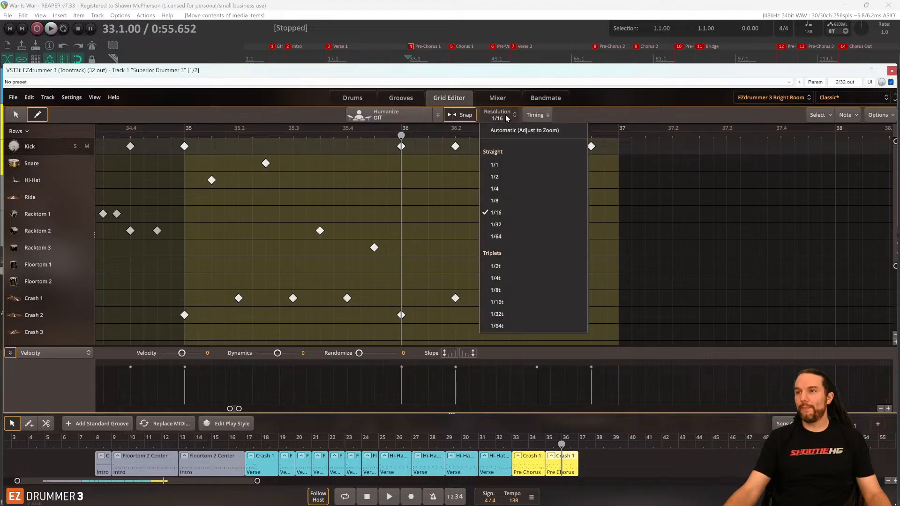
left_click(506, 196)
key("space")
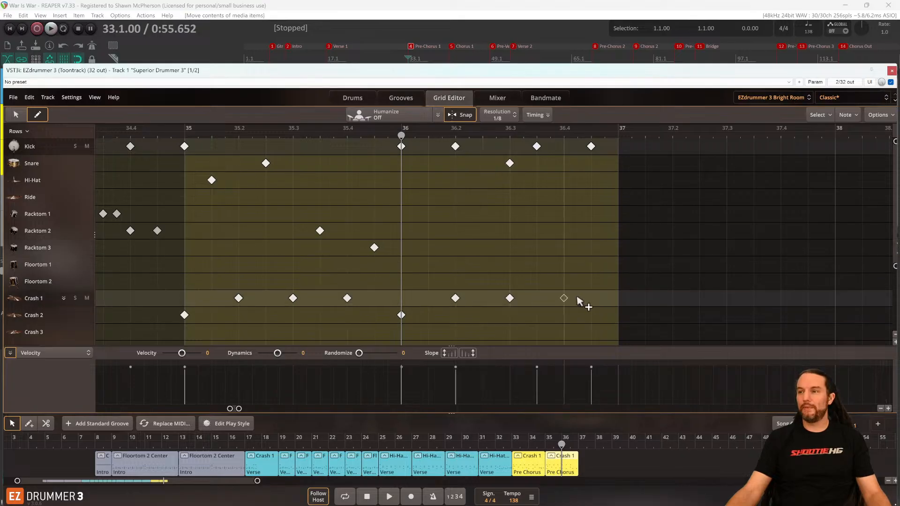
left_click(564, 299)
Replay the opening of the pre-chorus from bar 33 and view its blocks enlarged in the song track.
key("space")
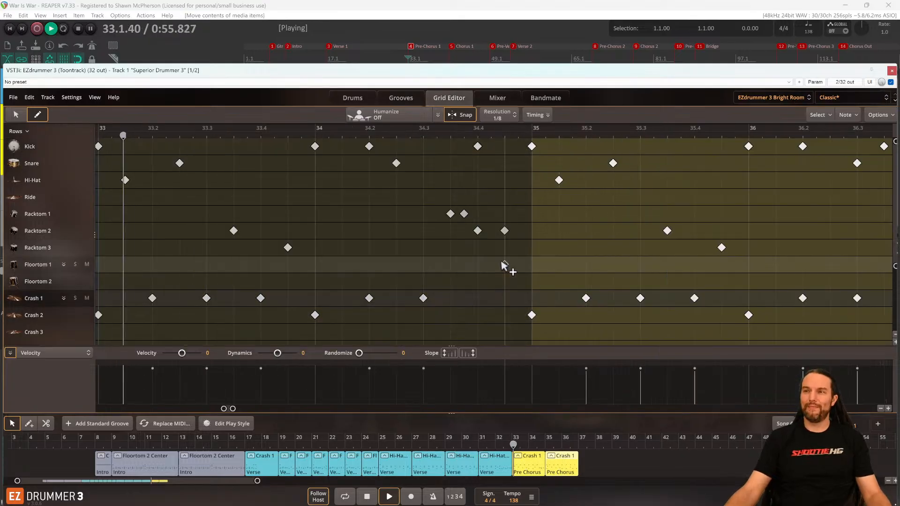
key("space")
scroll(469, 262, "down", 3)
scroll(389, 281, "down", 4)
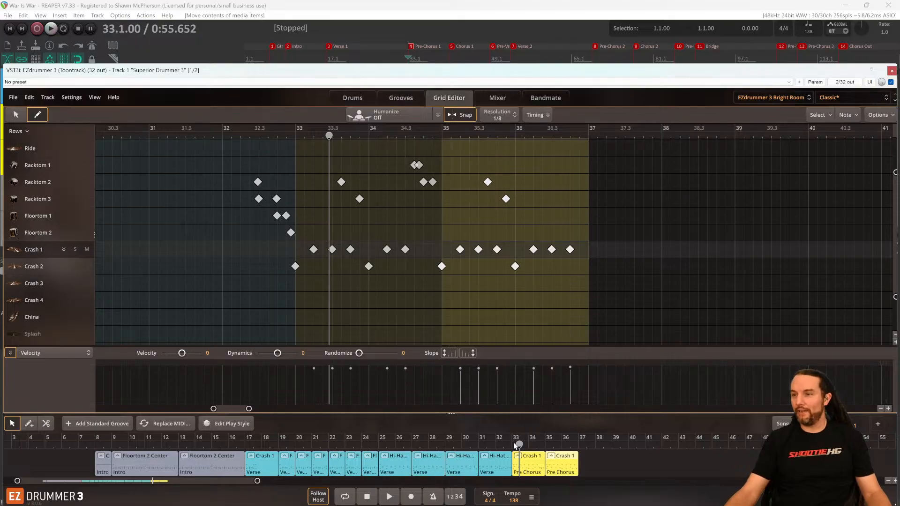
scroll(501, 452, "up", 5)
scroll(501, 452, "up", 2)
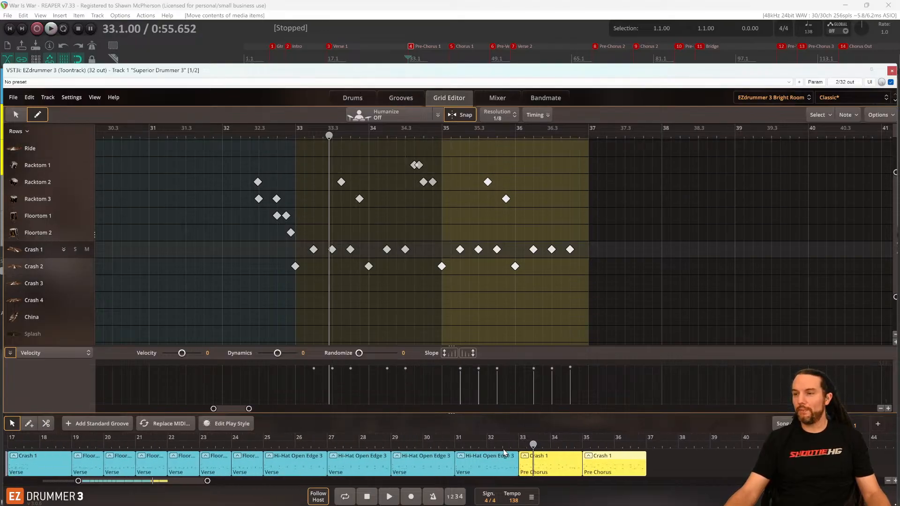
Jump to bar 32 and play through the whole pre-chorus to the end of bar 36.
left_click(112, 27)
left_click(112, 28)
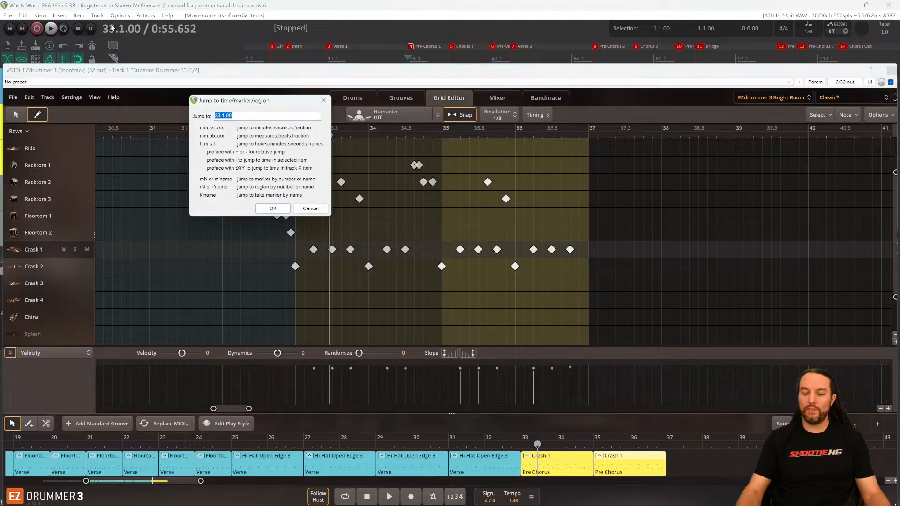
key("Return")
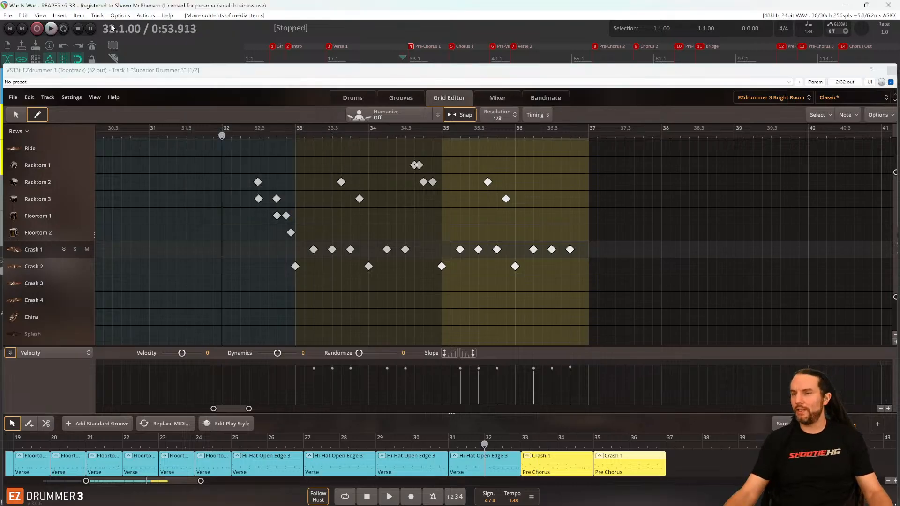
key("space")
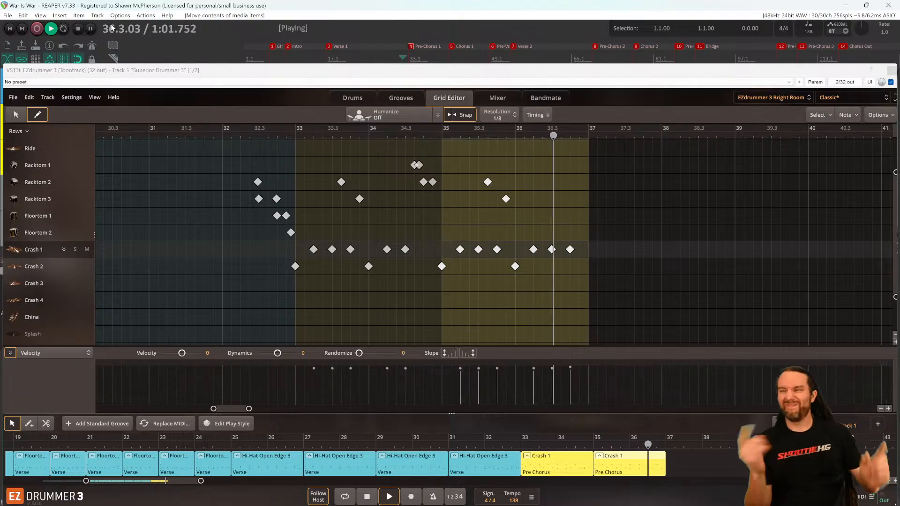
key("space")
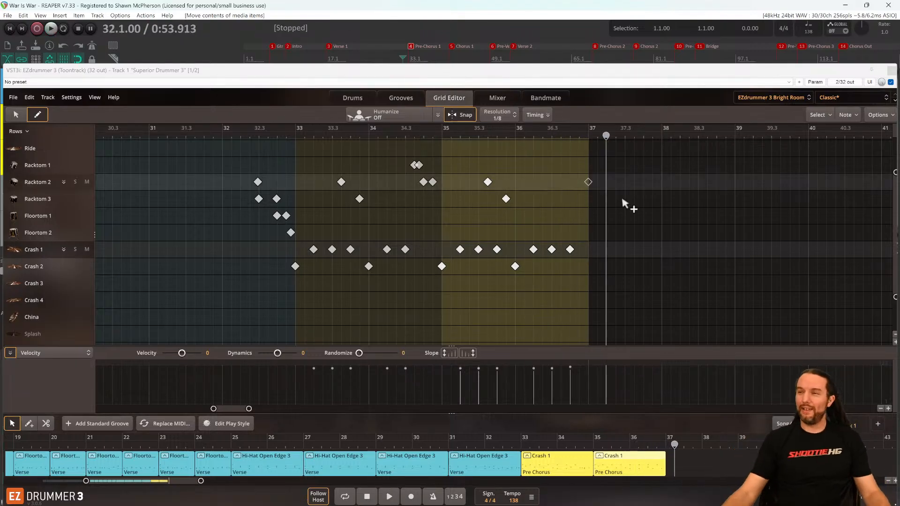
Jump to bar 35 and audition the second pre-chorus block through bar 36.
scroll(623, 203, "up", 3)
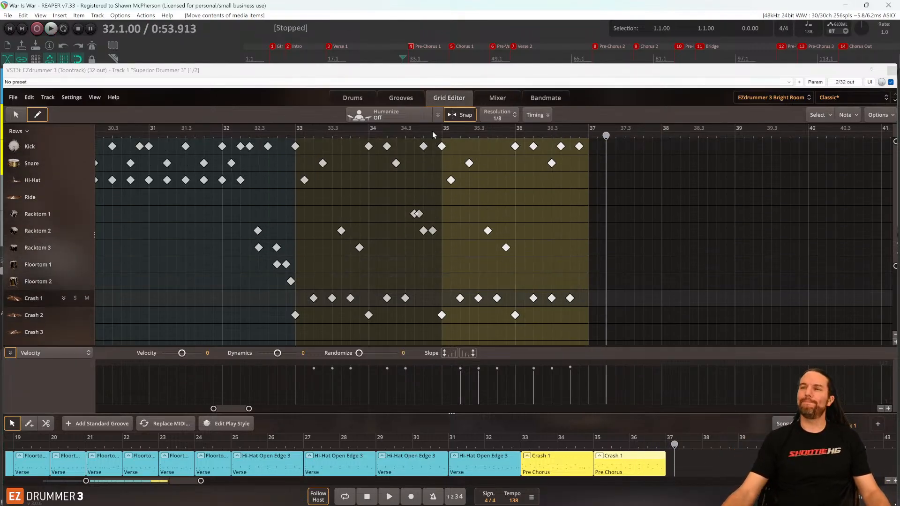
double_click(104, 28)
type("35")
key("Return")
key("space")
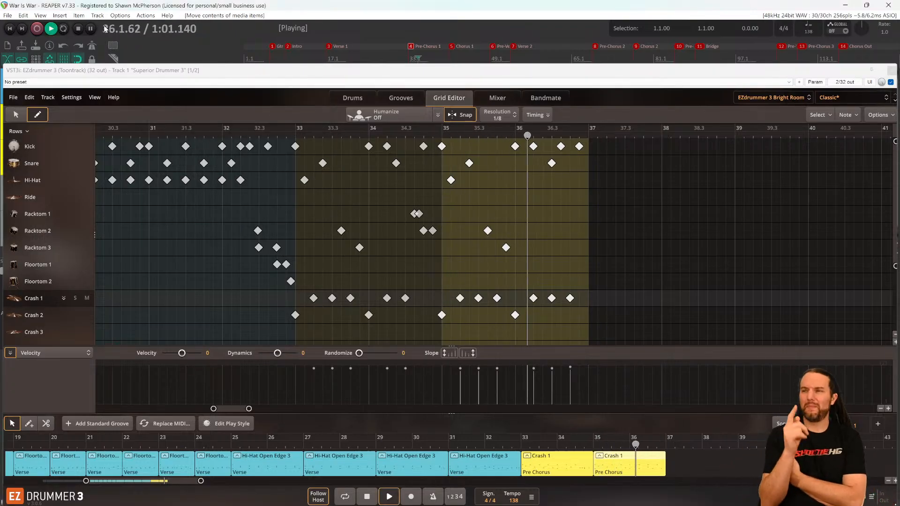
key("space")
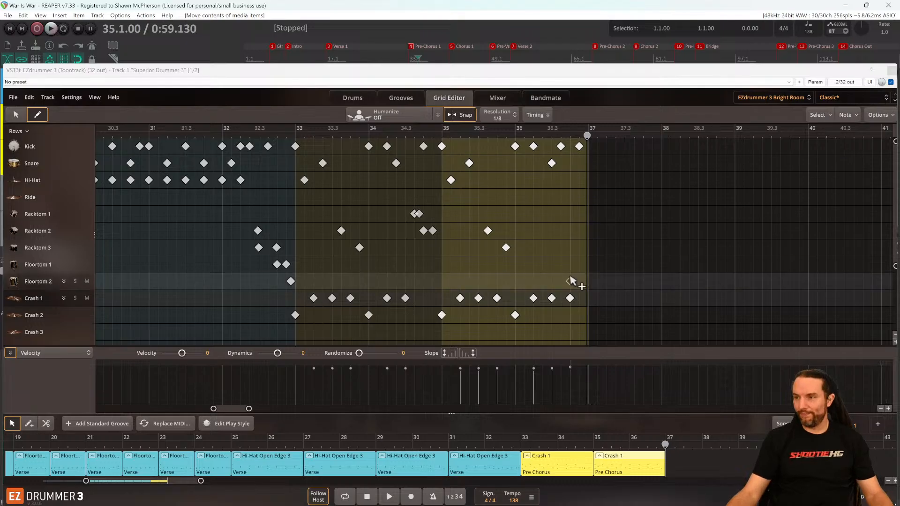
Move the Crash 1 hit on 36.3 to the China row and audition the change from bar 35.
left_click(16, 115)
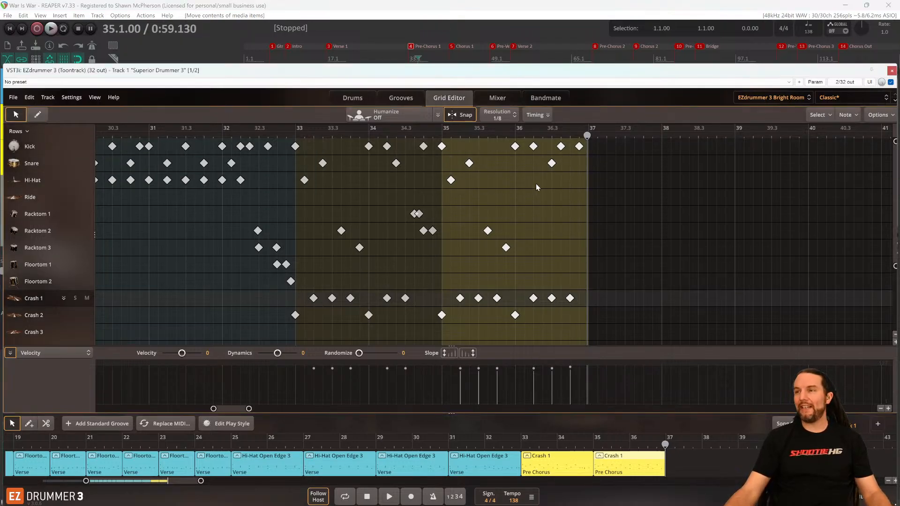
left_click_drag(538, 168, 539, 168)
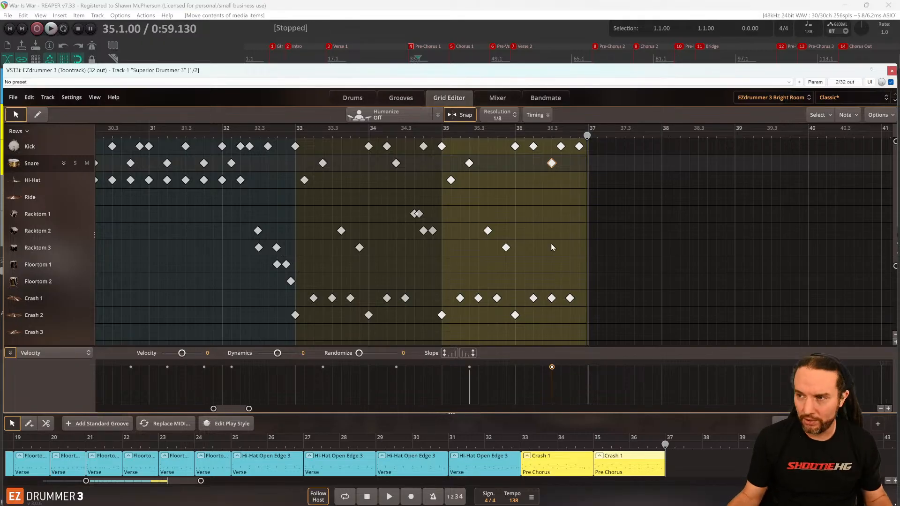
scroll(877, 177, "down", 1)
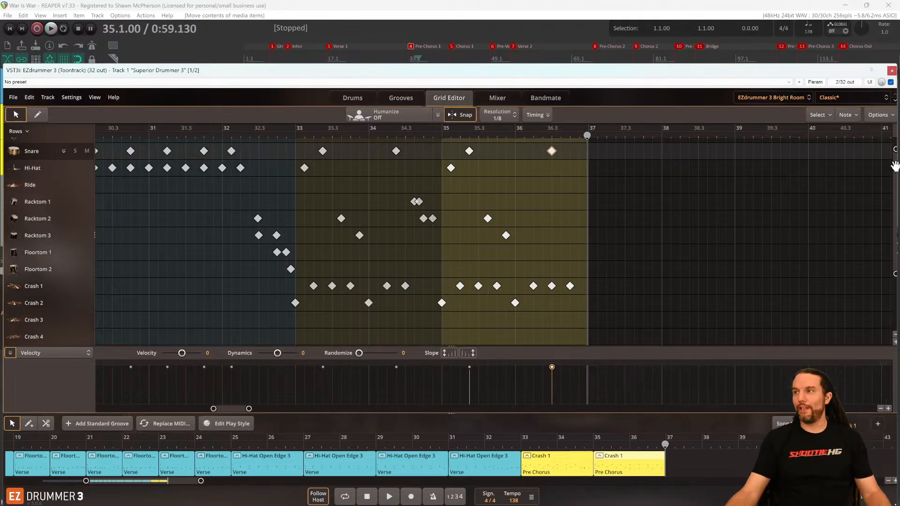
scroll(890, 188, "down", 5)
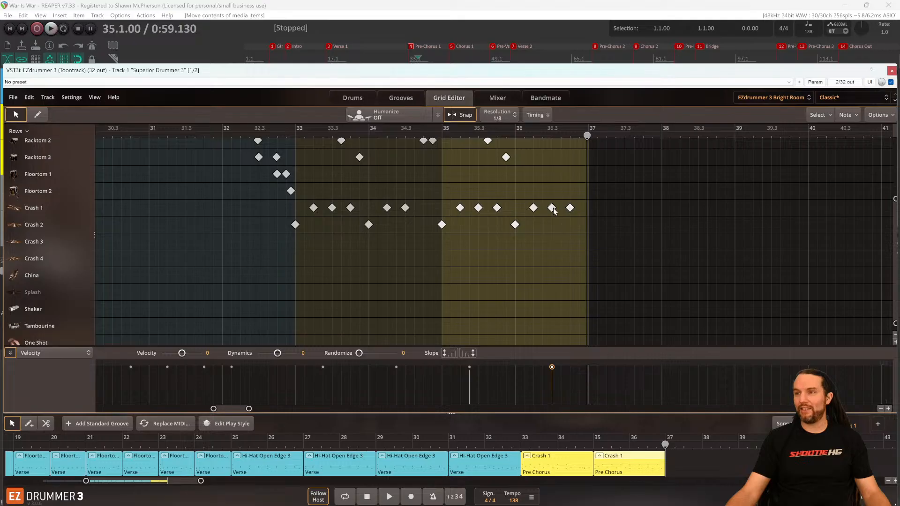
left_click_drag(553, 209, 552, 223)
left_click_drag(552, 275, 551, 275)
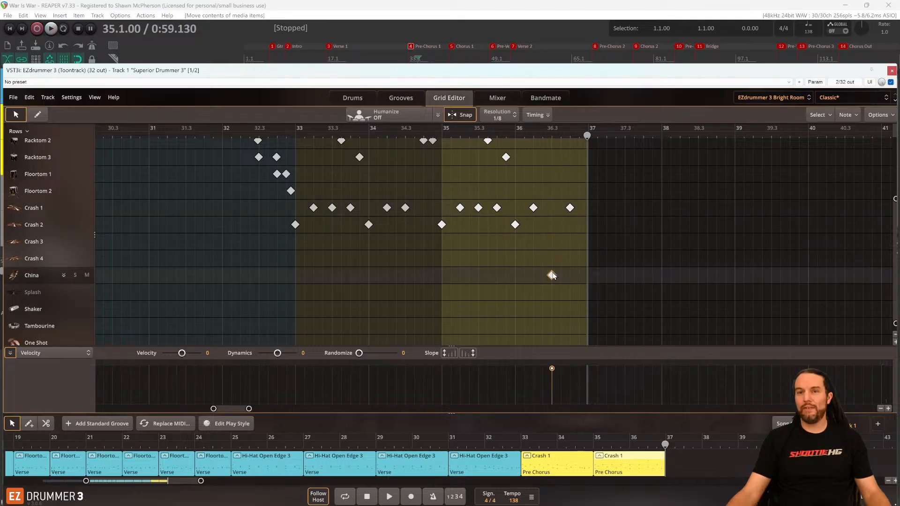
key("space")
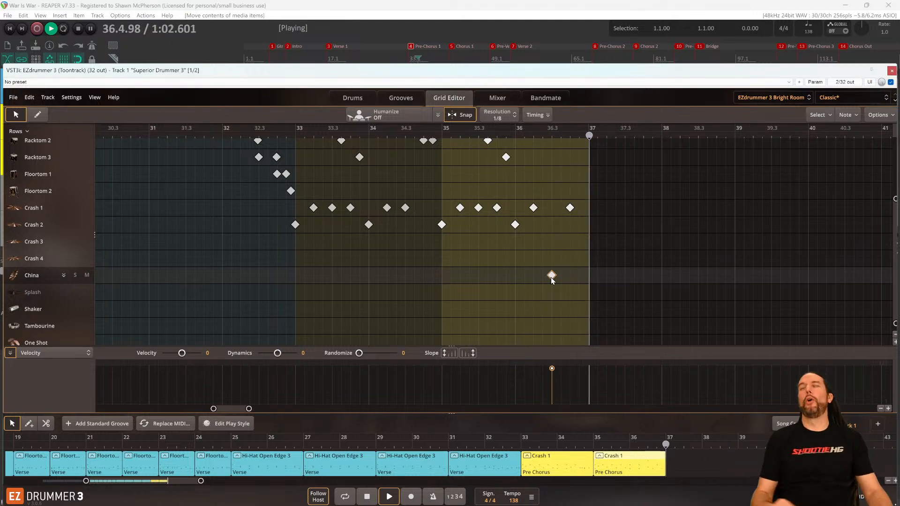
key("space")
Duplicate the two Pre Chorus blocks into bars 37 to 40 and play the part from bar 31.
scroll(551, 302, "up", 3)
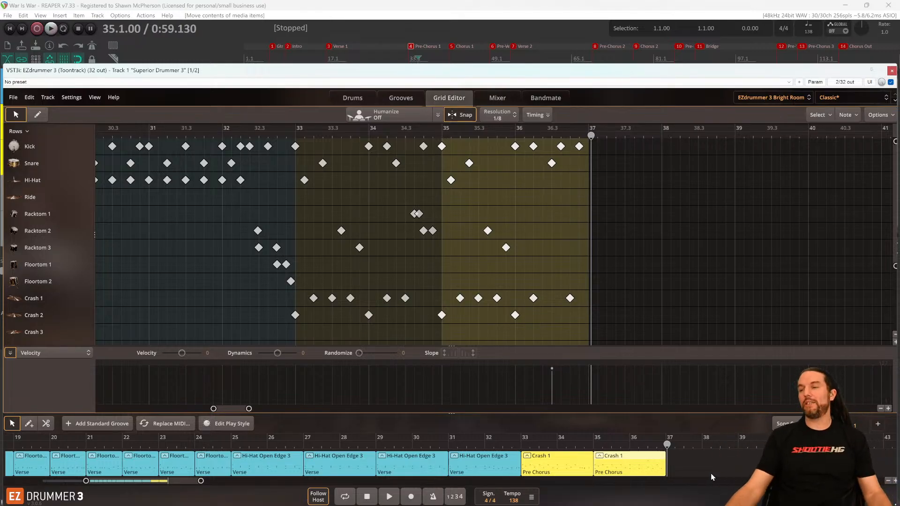
mouse_move(703, 461)
left_mouse_down()
mouse_move(615, 471)
mouse_move(584, 463)
mouse_move(722, 460)
left_mouse_up()
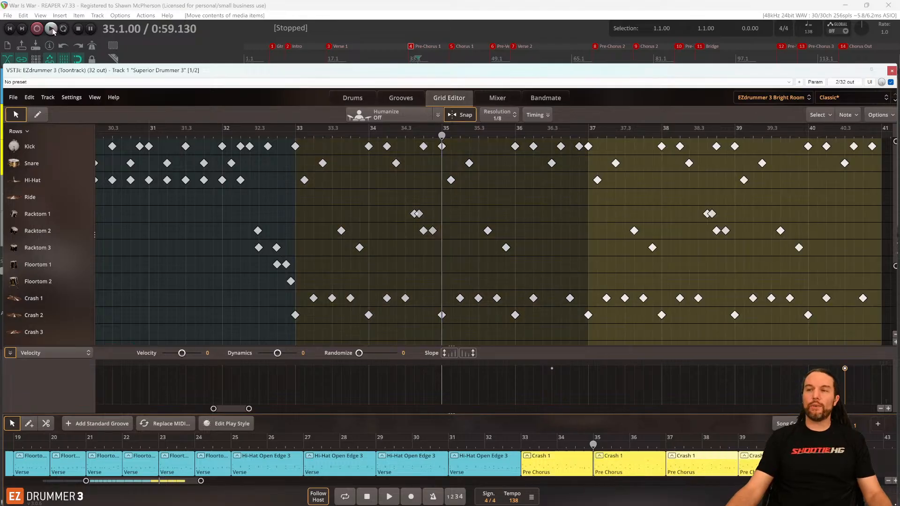
left_click(109, 30)
type("3")
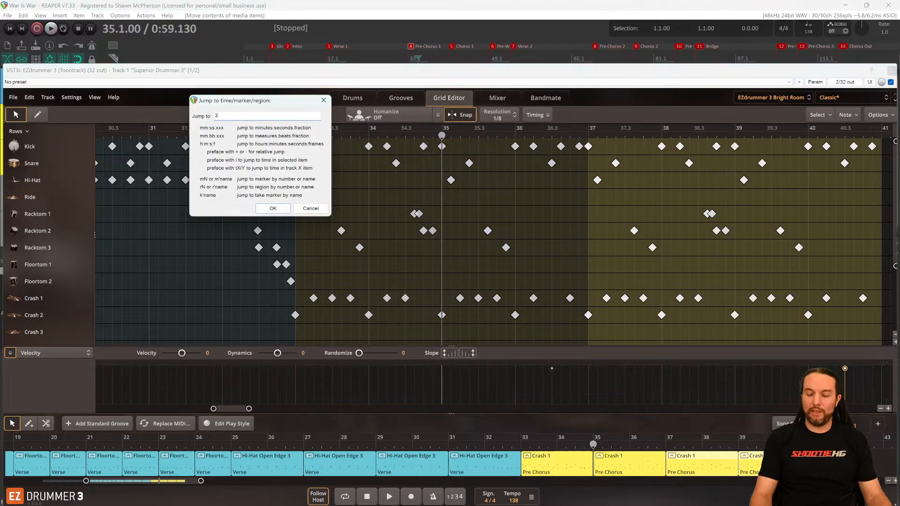
type("1")
key("Return")
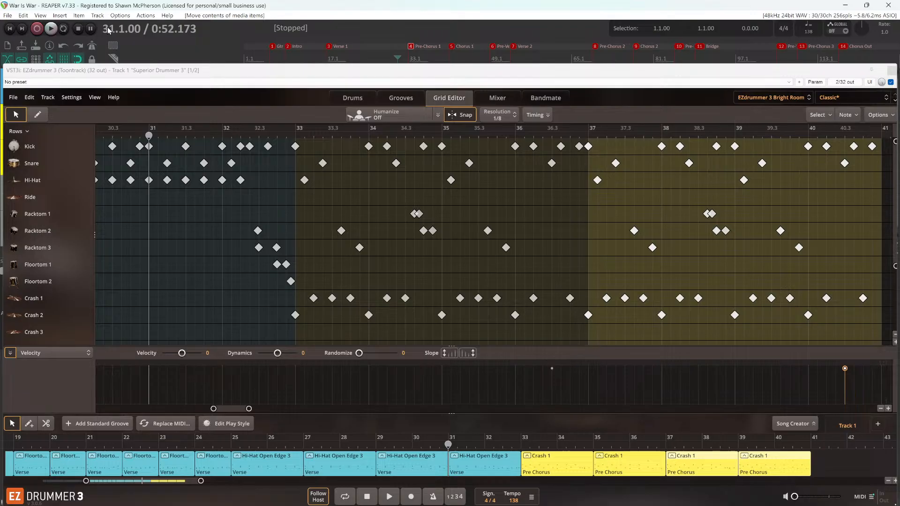
key("space")
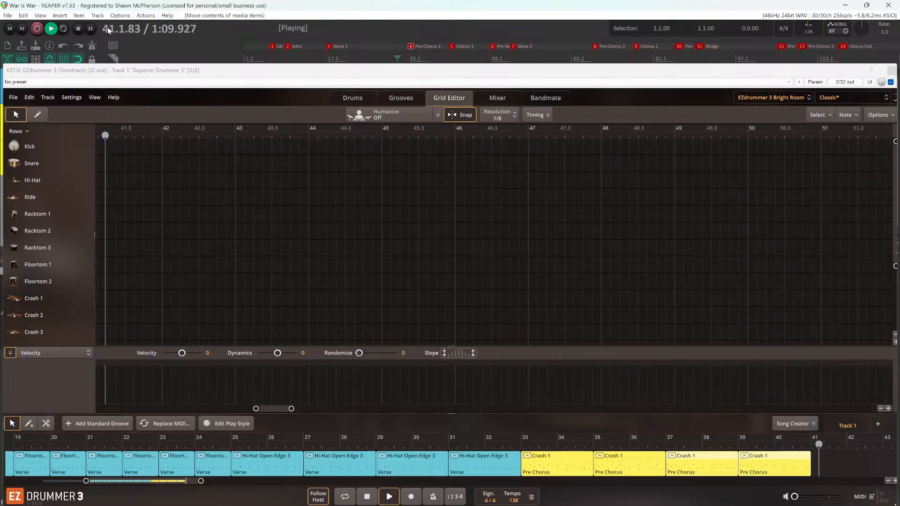
key("space")
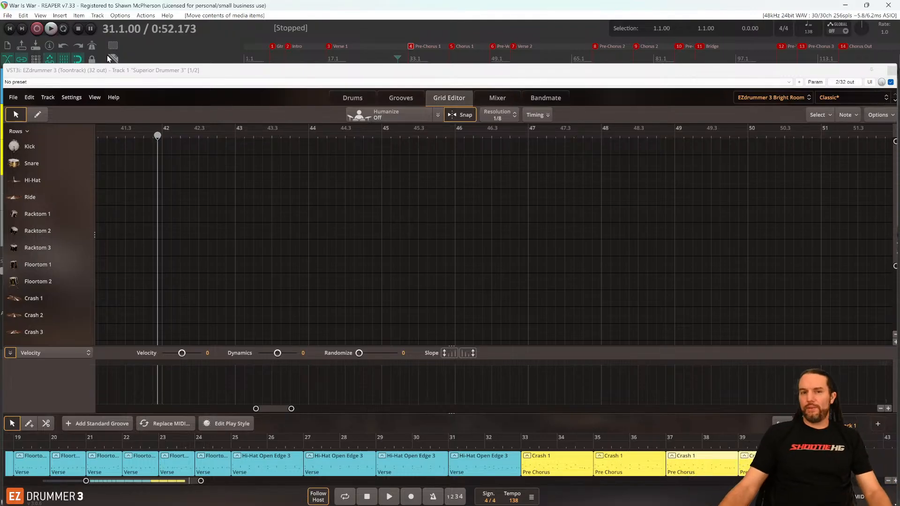
Select the closing hits from the last Racktom 3 note through bar 40 and briefly play from bar 39.
scroll(294, 246, "down", 10)
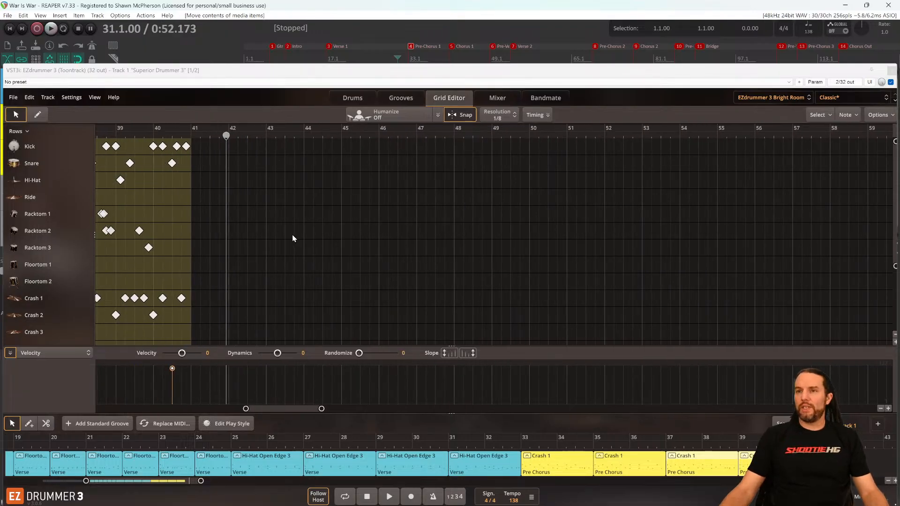
scroll(436, 204, "left", 1)
left_click_drag(437, 142, 431, 161)
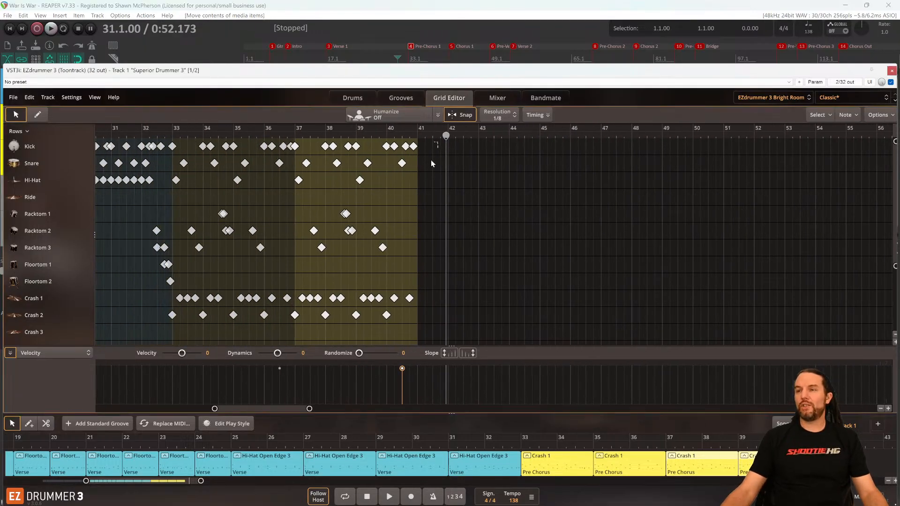
left_click_drag(387, 330, 387, 327)
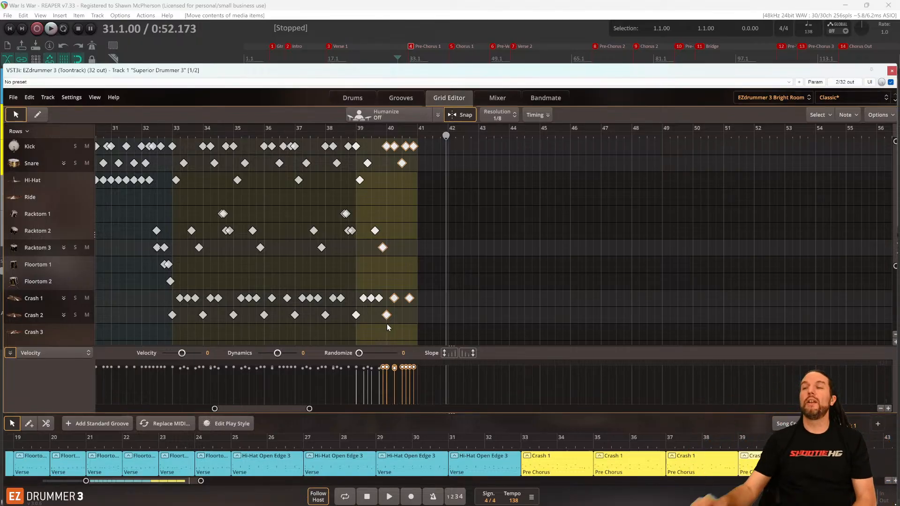
scroll(403, 244, "up", 5)
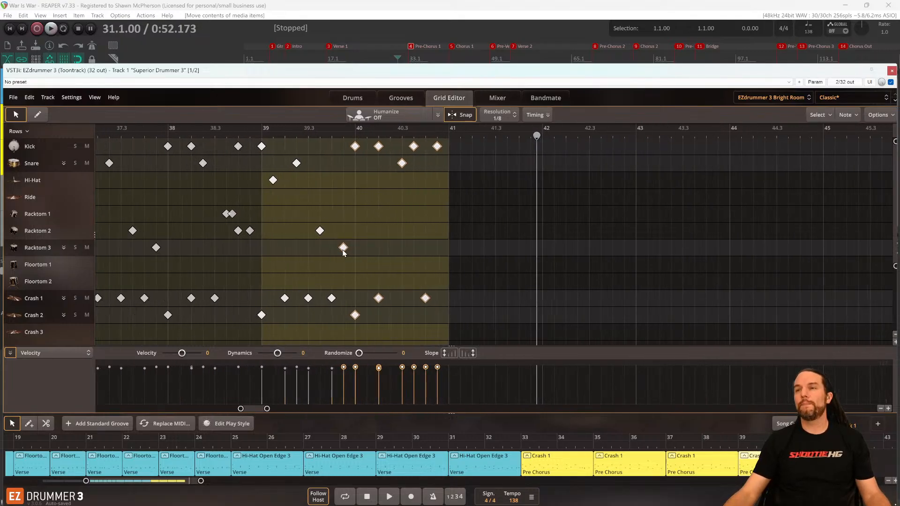
left_click(263, 143)
key("space")
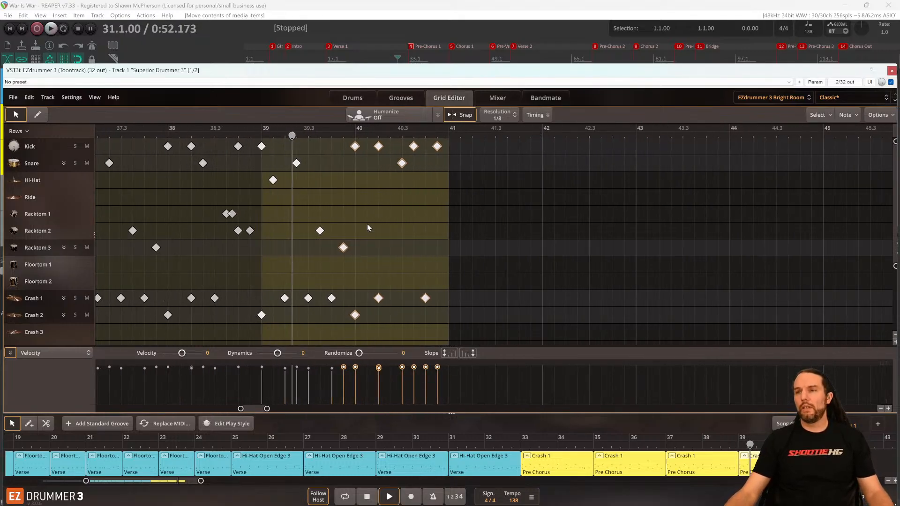
key("space")
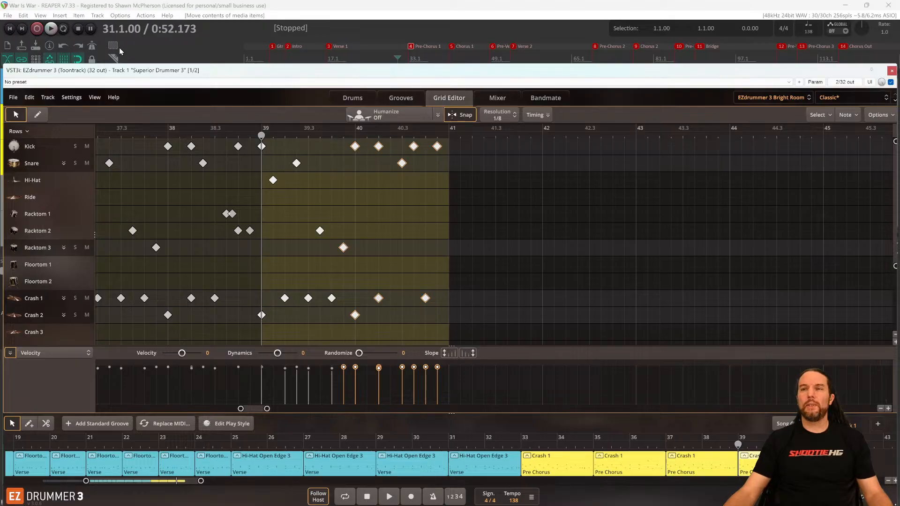
Undo the project's last media item edit and audition the final two pre-chorus bars from bar 39, with no notes selected.
left_click(112, 33)
key("ctrl+z")
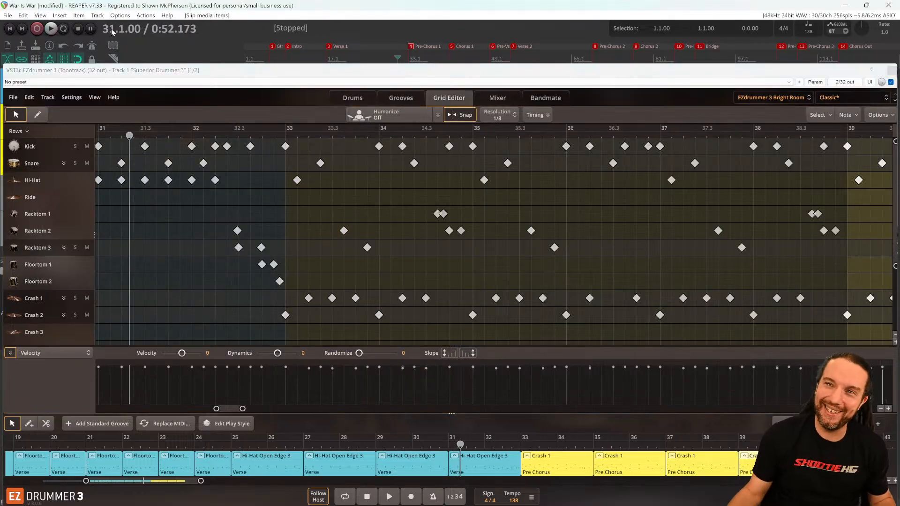
left_click(111, 32)
type("39")
key("Return")
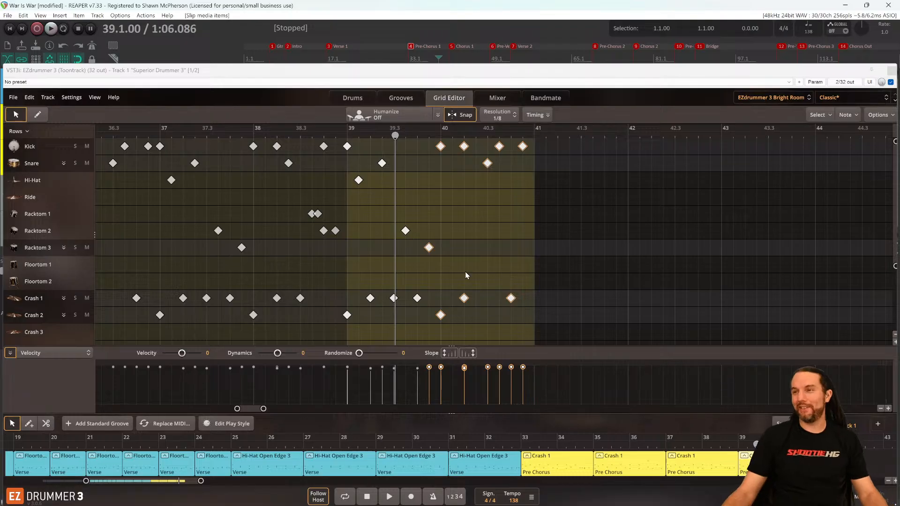
left_click(467, 251)
key("space")
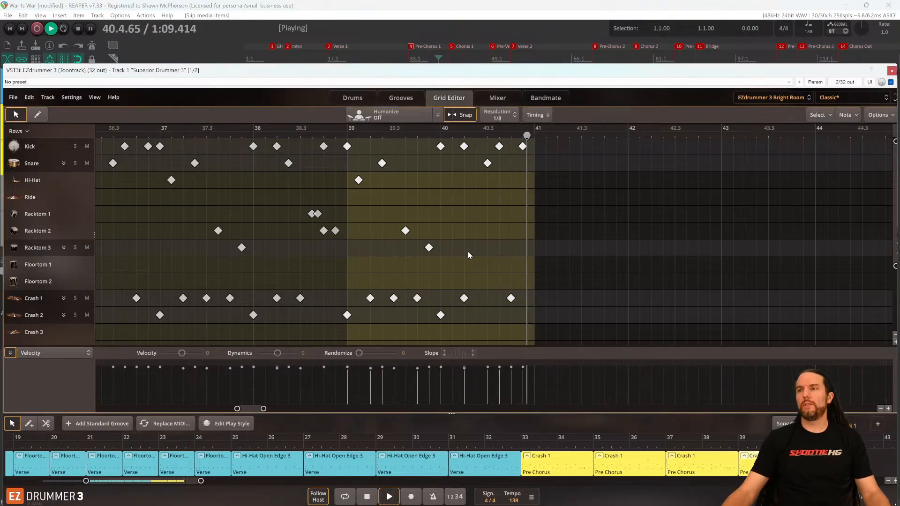
key("space")
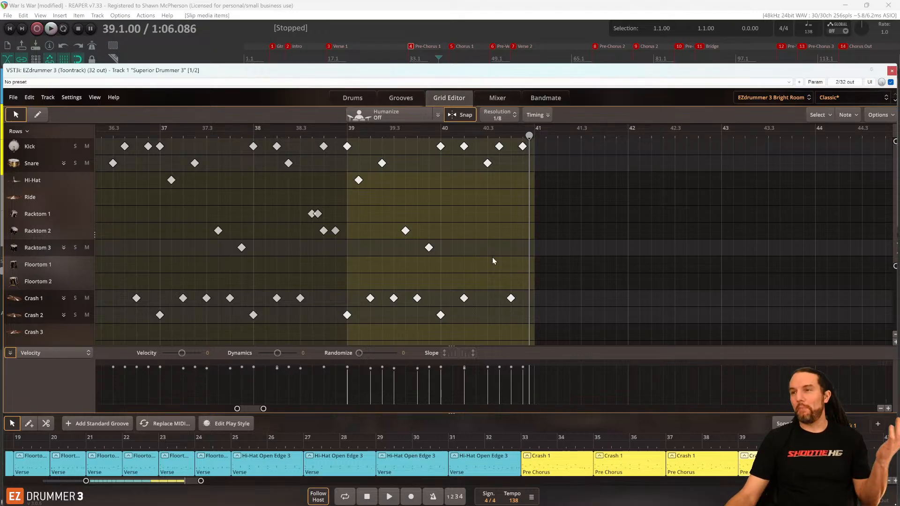
Replace the snare hit on 40.3 with snare hits on 40.2 and 40.4, and delete the three kicks after 40.1.
left_click_drag(478, 174, 479, 174)
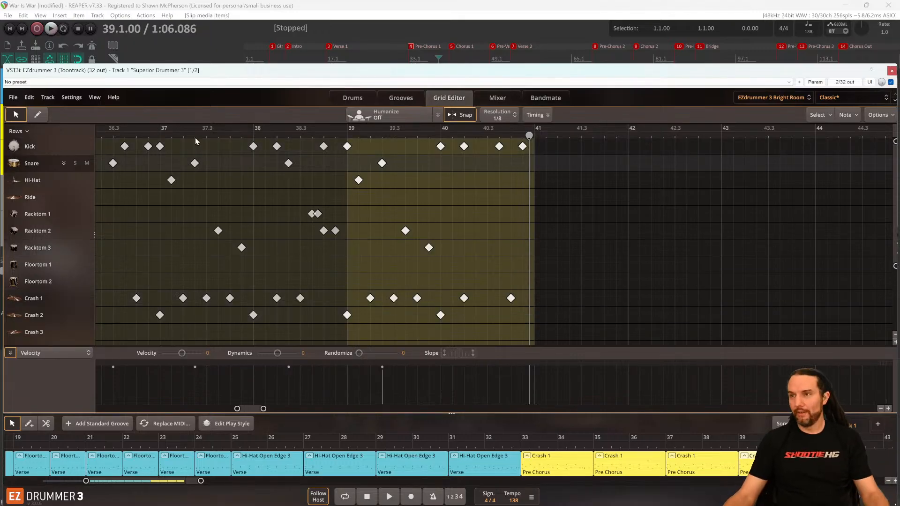
left_click(38, 115)
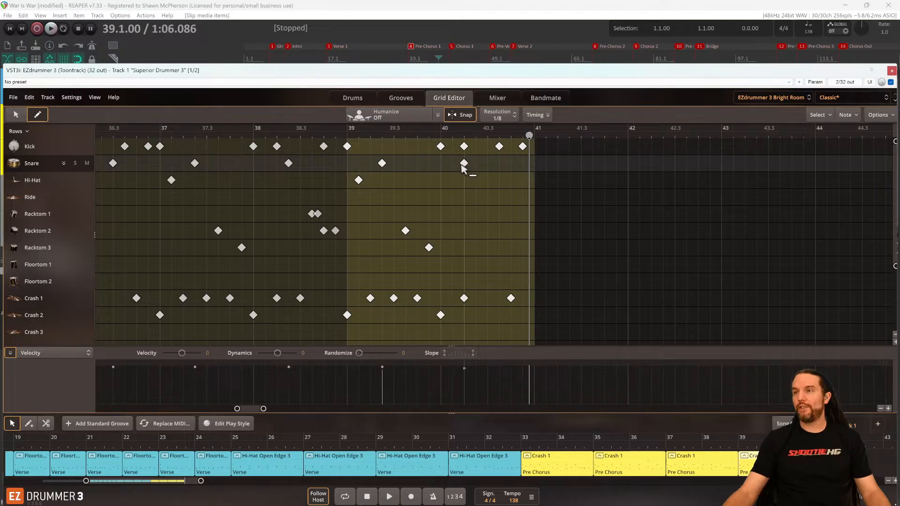
left_click(509, 165)
left_click(464, 147)
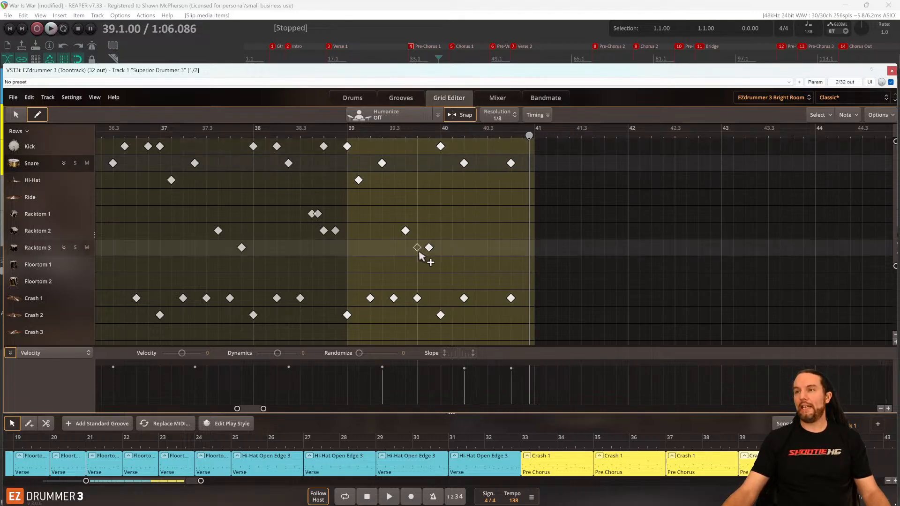
Remove the Crash 1 hits on 40.2 and 40.4 and play the revised ending from bar 39.
key("space")
key("space")
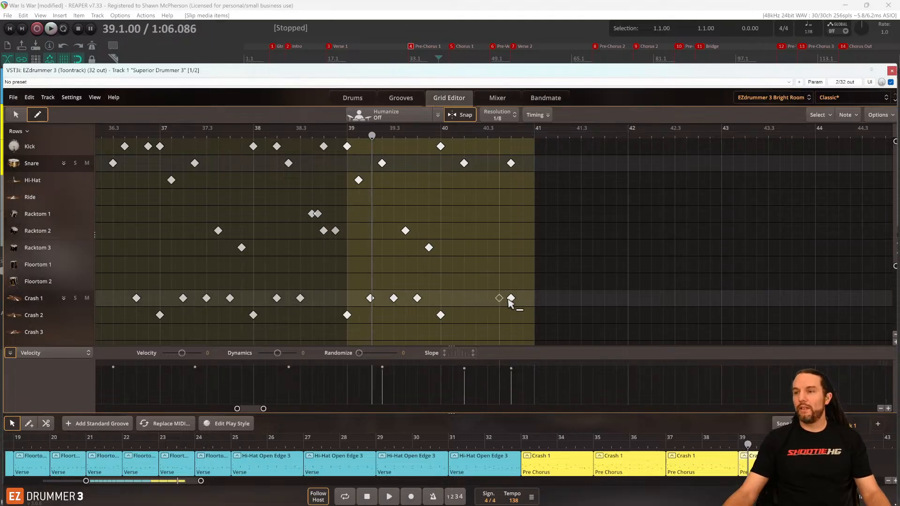
scroll(513, 300, "down", 3)
scroll(492, 274, "up", 3)
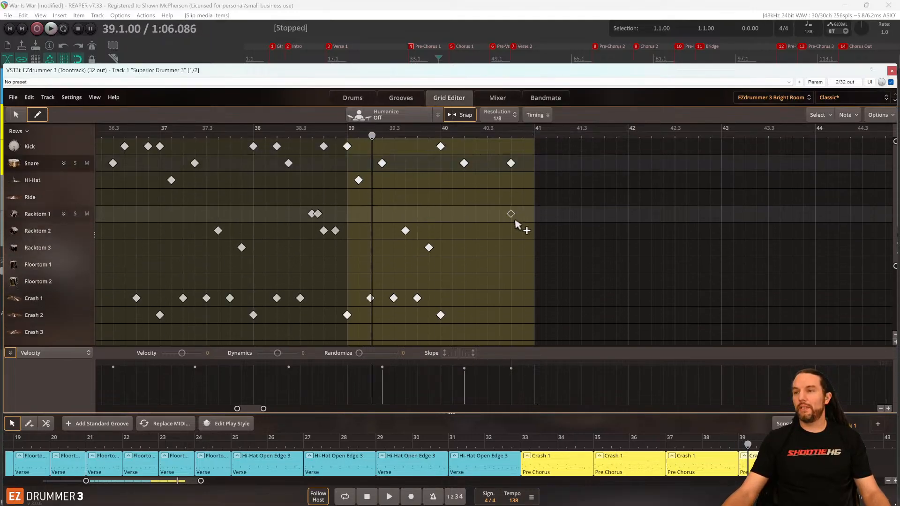
key("space")
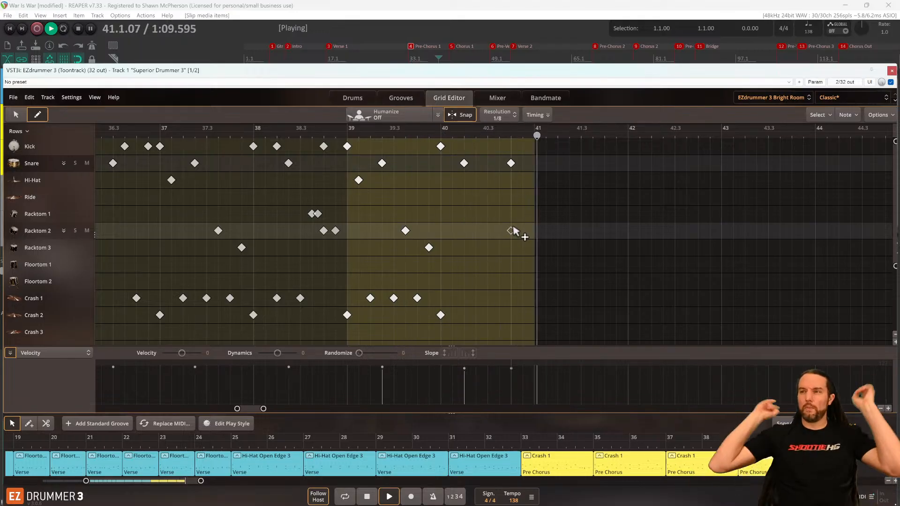
Add kicks on the last eighth of bar 40 and on 41.1, place Crash 1 and Crash 3 on 41.1, and audition from bar 39.
key("space")
left_click(523, 146)
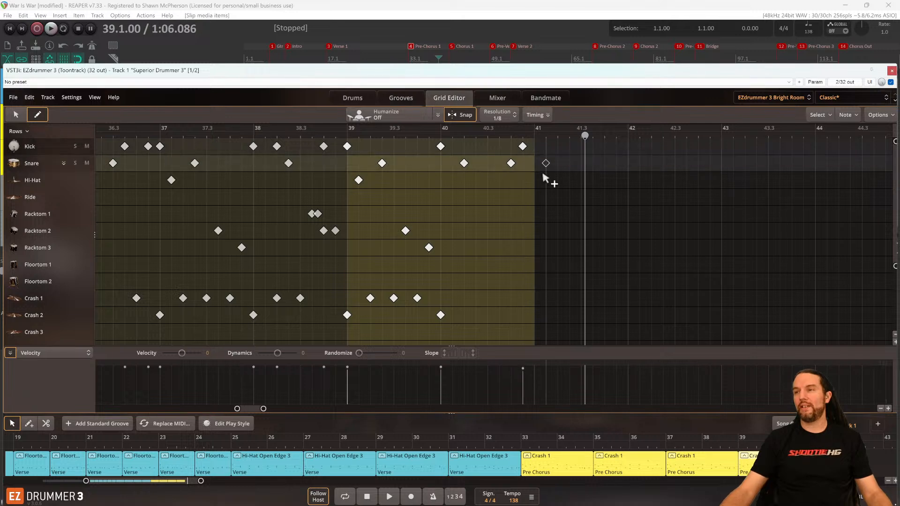
left_click(534, 147)
scroll(530, 222, "down", 3)
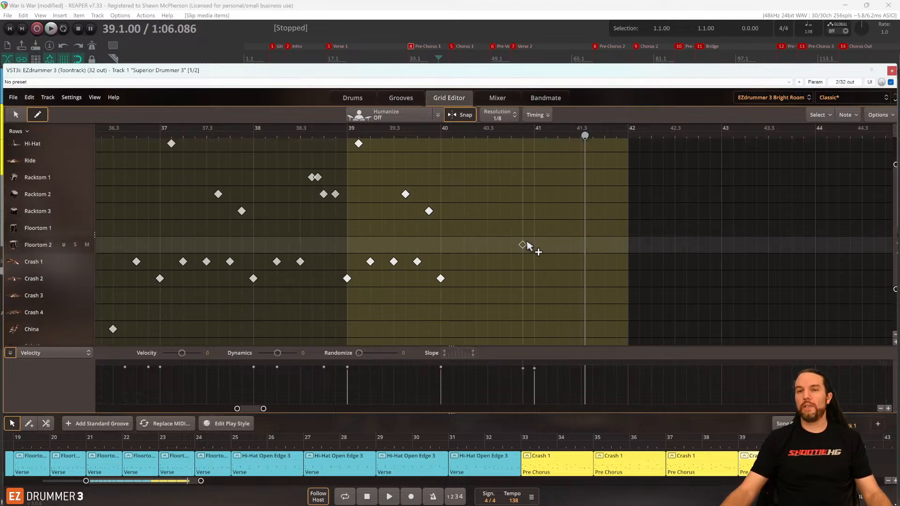
scroll(539, 227, "up", 3)
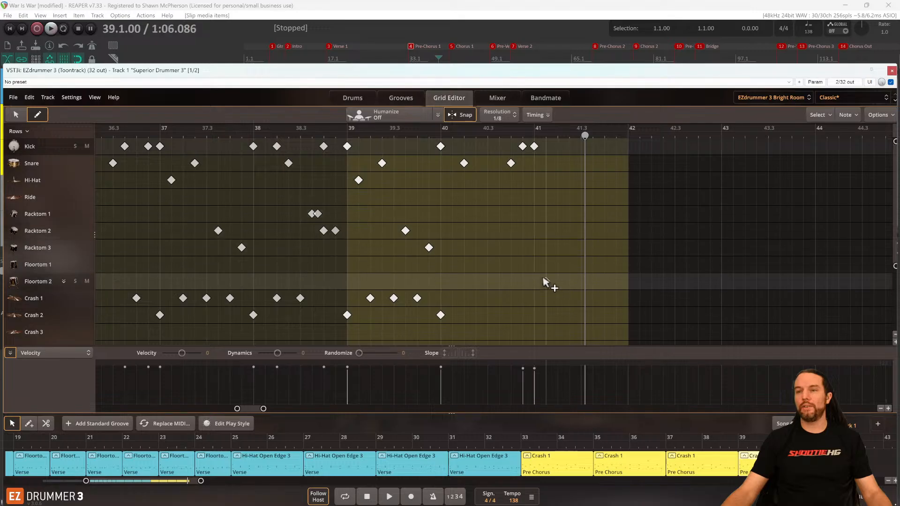
left_click(537, 303)
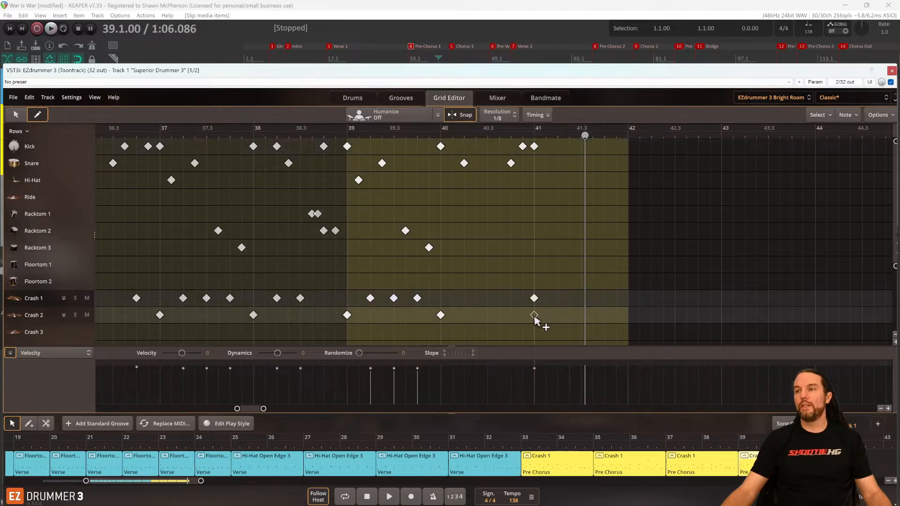
left_click(534, 331)
key("space")
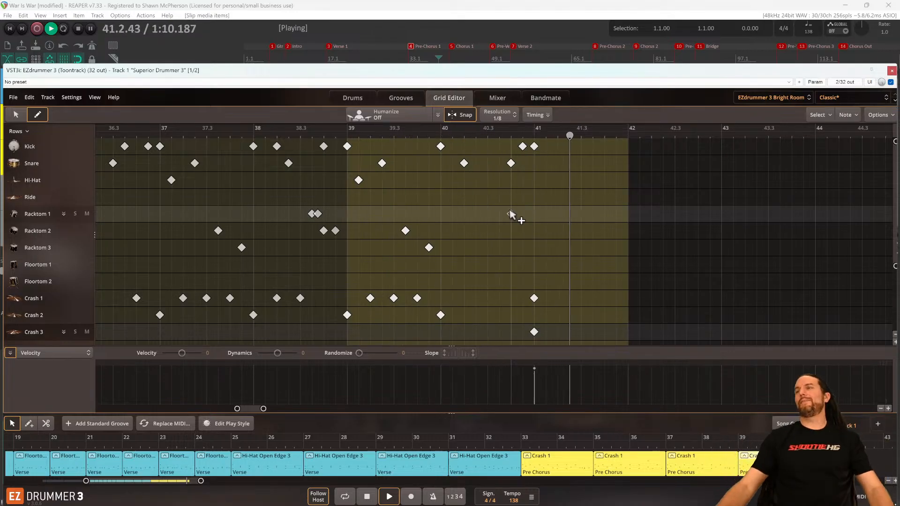
key("space")
Add kicks on 40.3 and on the eighth note following it, and replay the ending from bar 39.
left_click(499, 146)
left_click(511, 163)
left_click(487, 146)
key("space")
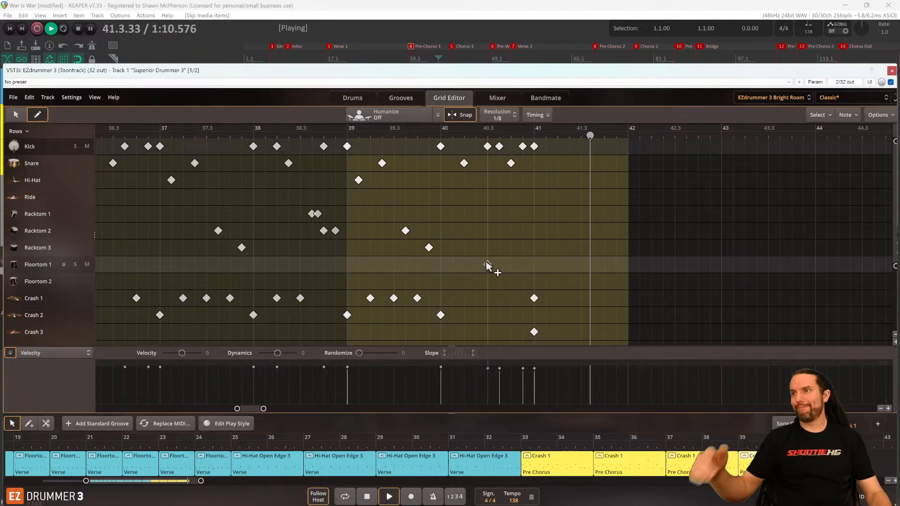
key("space")
With the grid resolution set to 1/4, add Crash 2 hits on 40.2, 40.3 and 40.4 and audition the ending from bar 39.
scroll(462, 265, "down", 3)
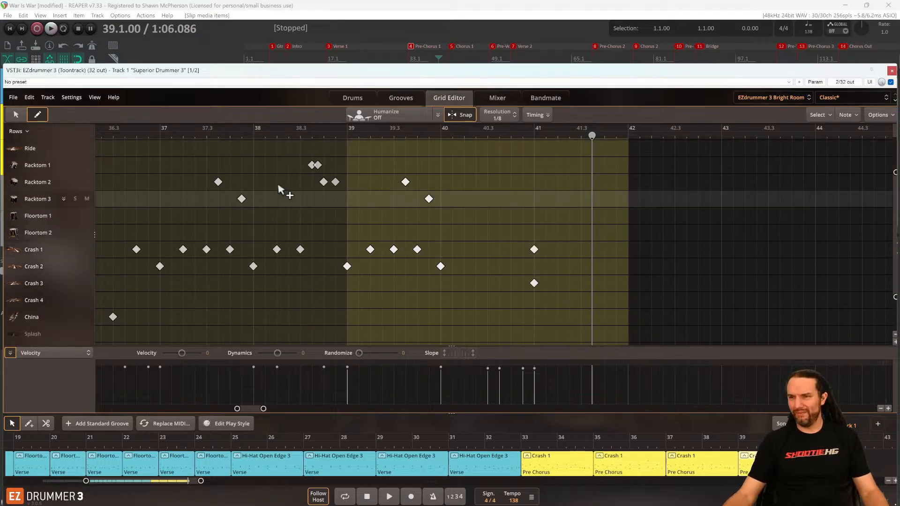
left_click(497, 115)
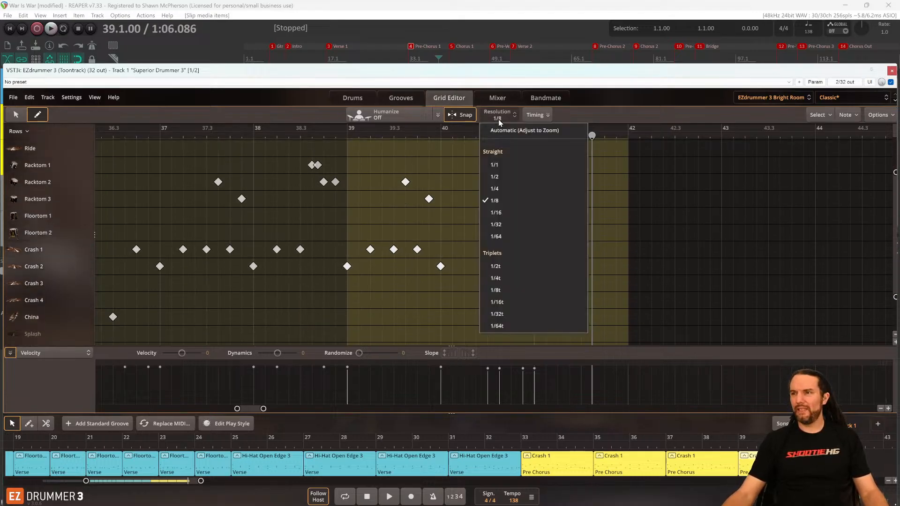
scroll(502, 235, "up", 5)
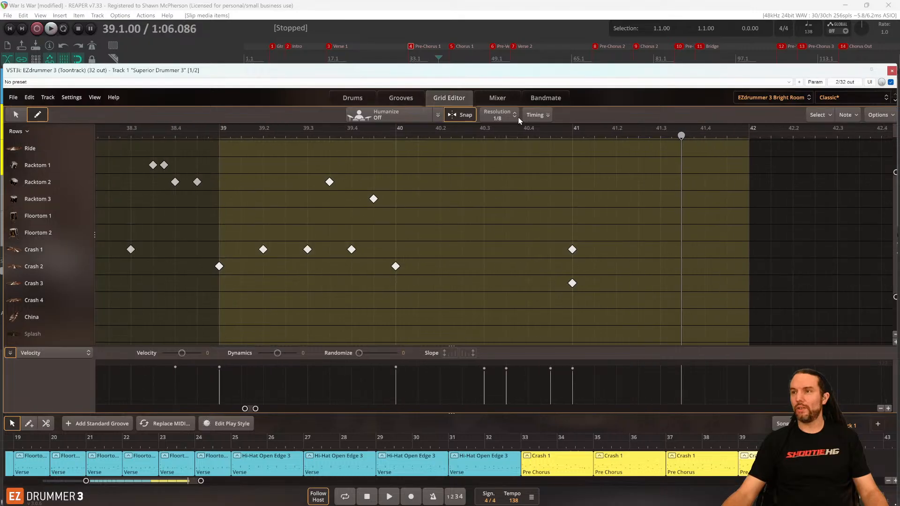
left_click(498, 115)
left_click(504, 188)
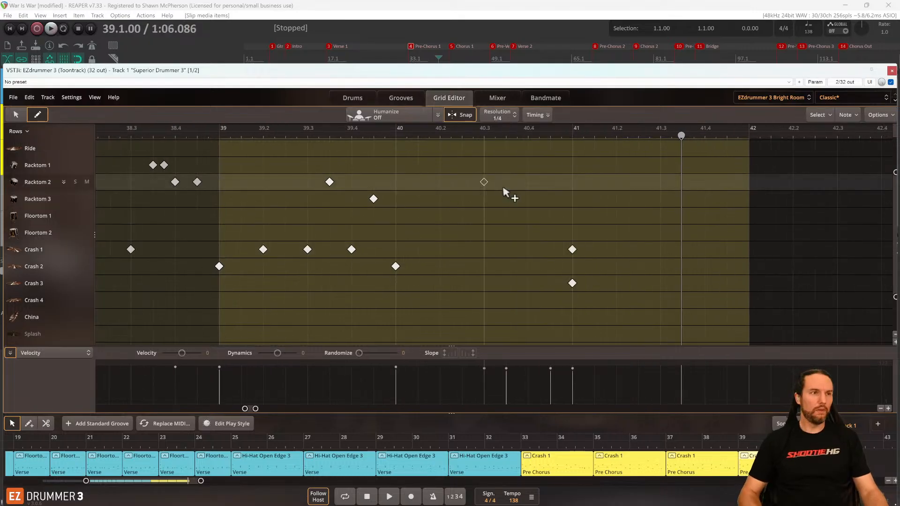
left_click(441, 271)
left_click(485, 270)
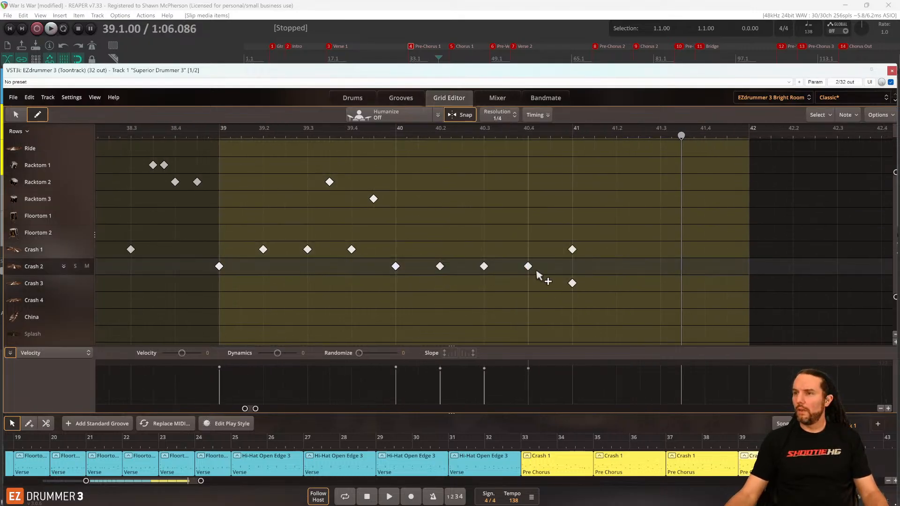
key("space")
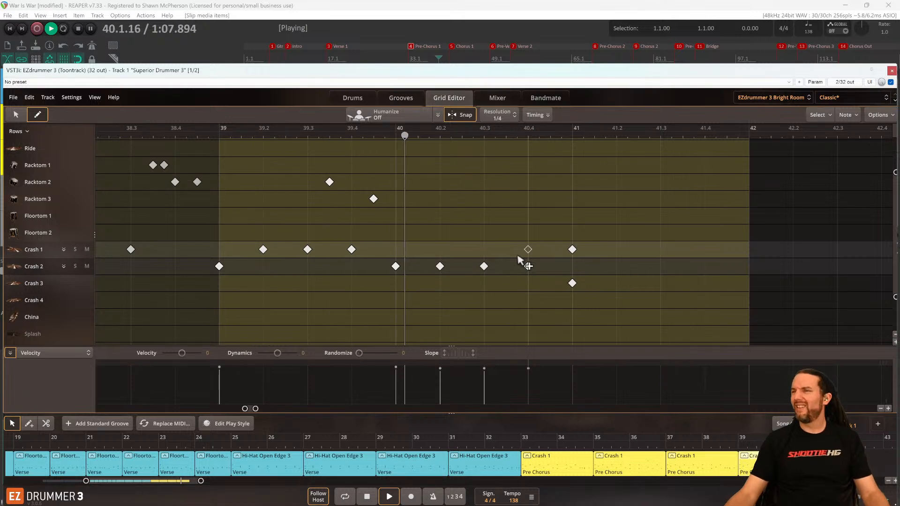
left_click(518, 261)
key("space")
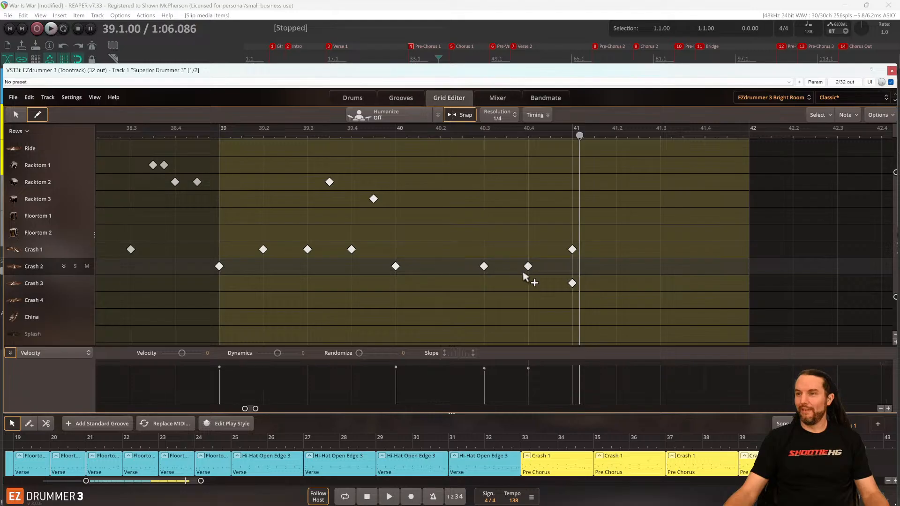
Replace the Crash 2 hits on 40.2 and 40.4 with China hits and play the ending from bar 39.
left_click_drag(440, 266, 443, 316)
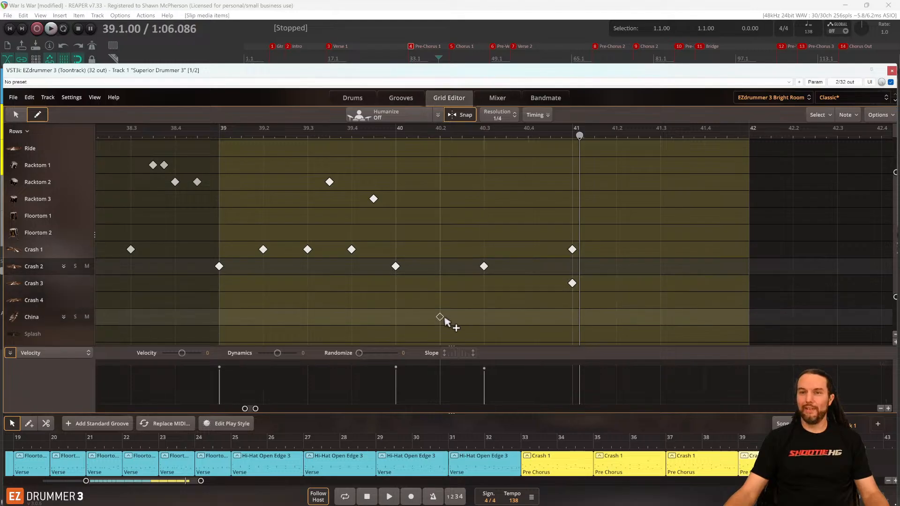
left_click(528, 317)
left_click(177, 215)
key("space")
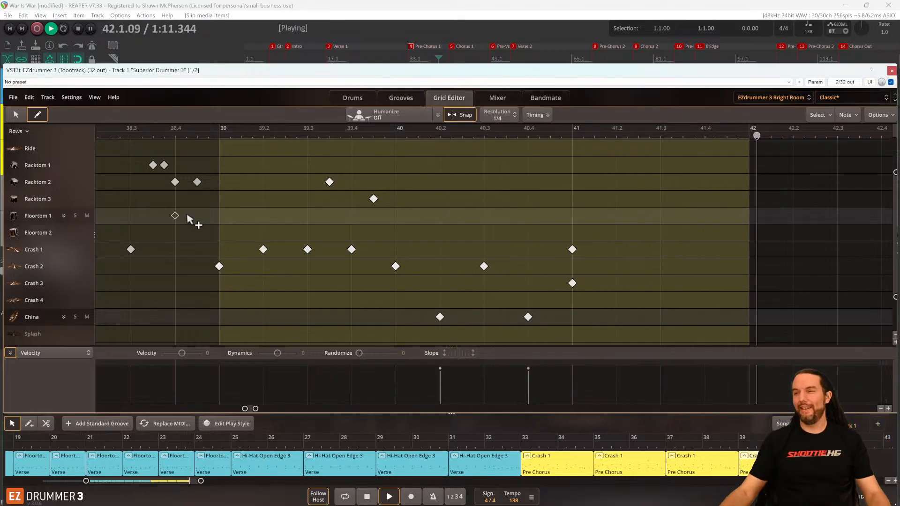
key("space")
Split the last Pre Chorus groove block at bar 41 and clear the block selection.
scroll(402, 202, "down", 5)
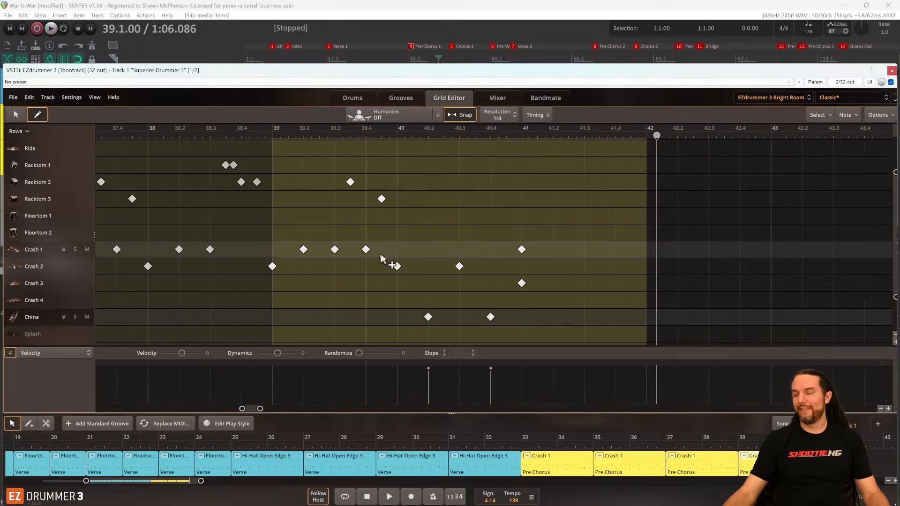
scroll(379, 257, "down", 3)
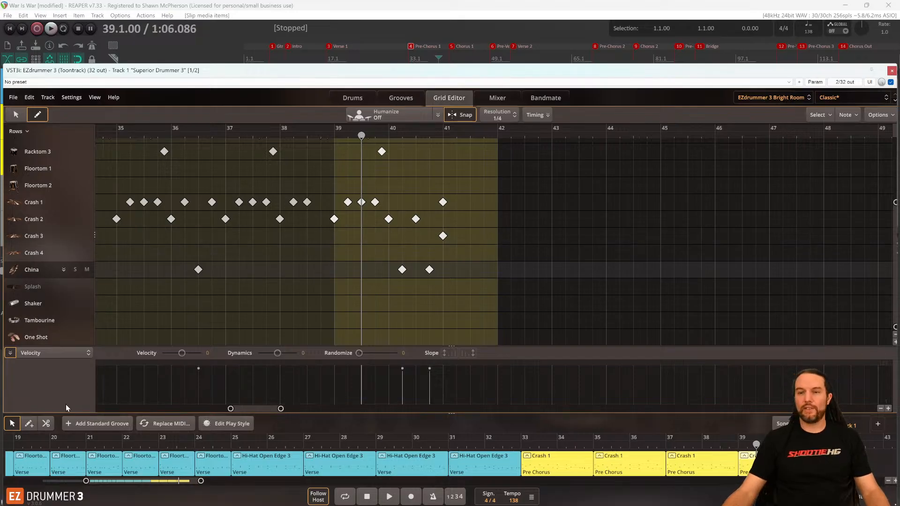
left_click(46, 423)
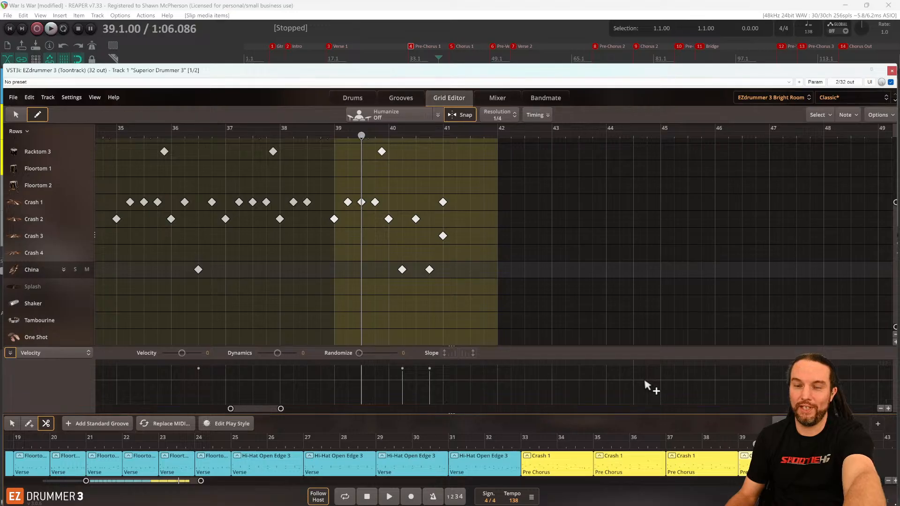
scroll(630, 479, "right", 1)
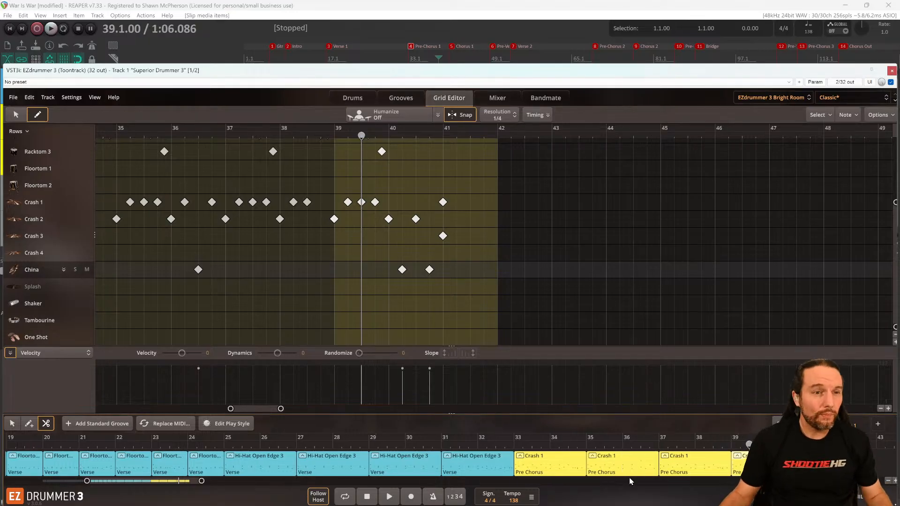
mouse_move(630, 505)
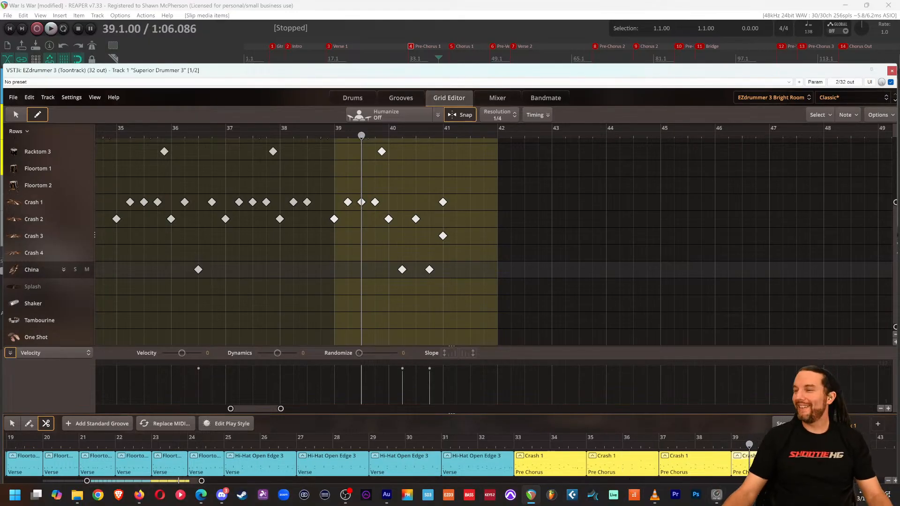
scroll(730, 464, "right", 5)
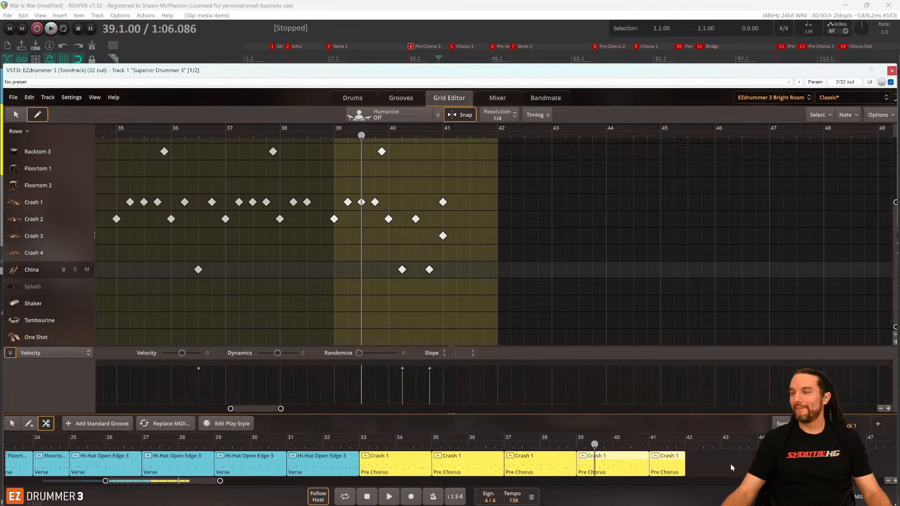
left_click(709, 462)
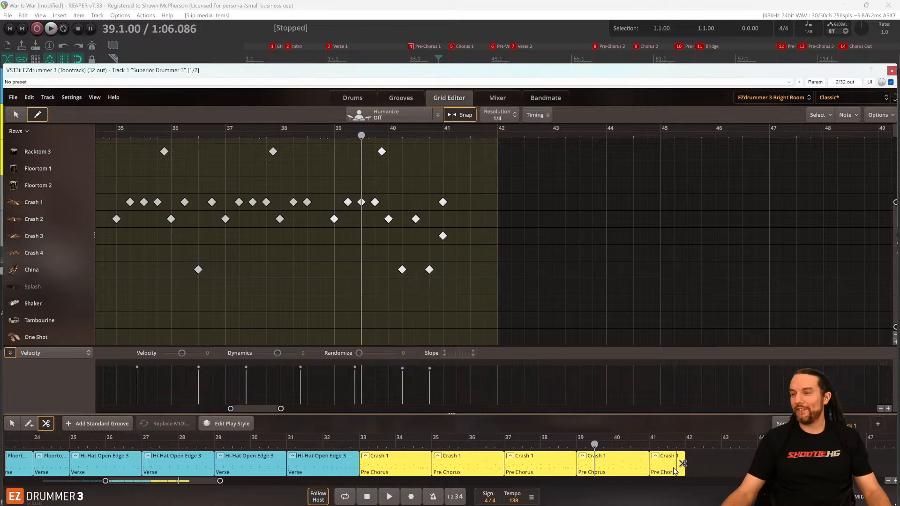
left_click(720, 473)
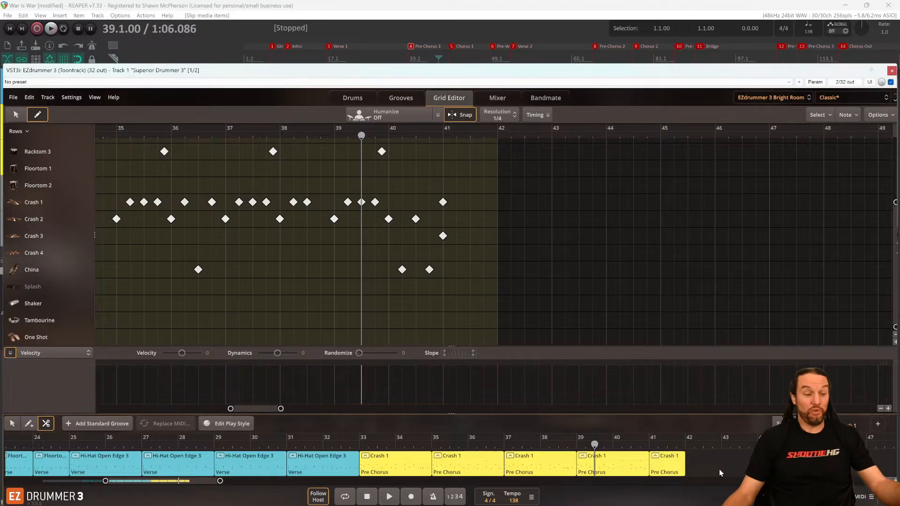
Assign the separate groove block at bar 41 to the Chorus song part.
left_click(668, 467)
right_click(668, 466)
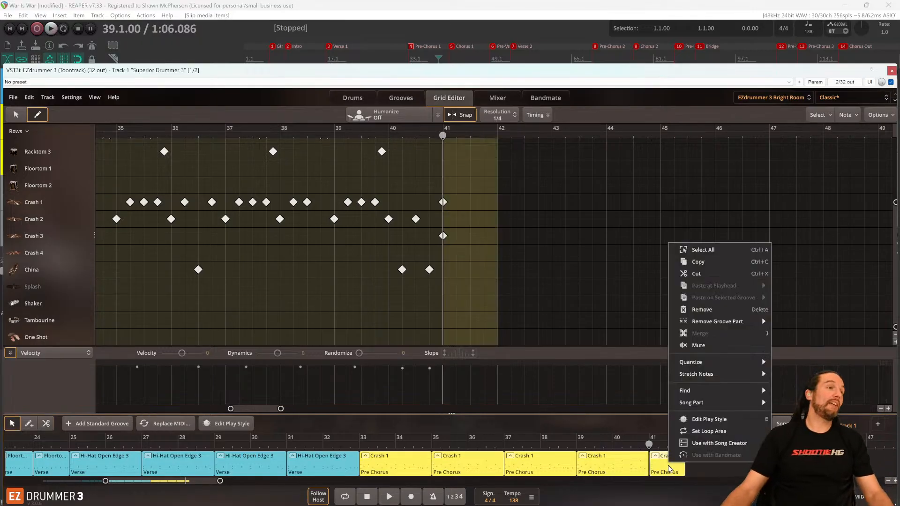
mouse_move(707, 406)
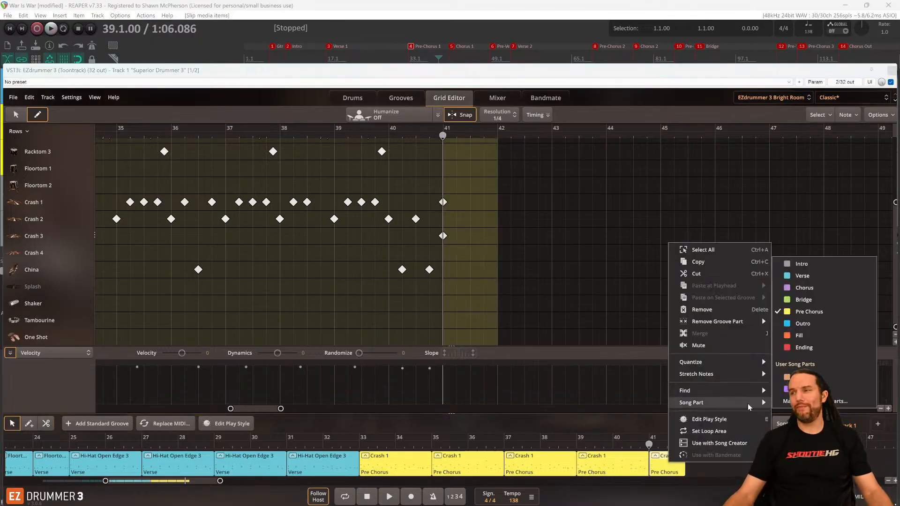
left_click(804, 288)
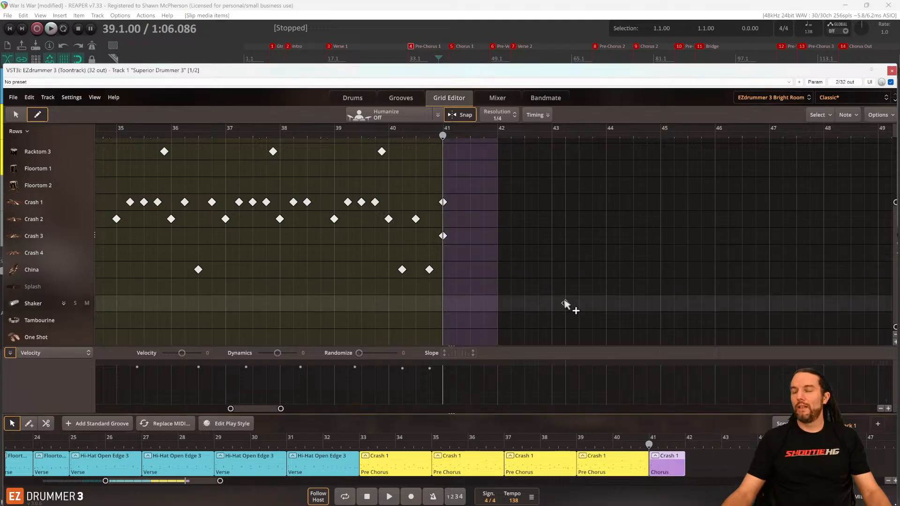
Briefly play from bar 39 and move the project's edit cursor to bar 41.
key("space")
key("space")
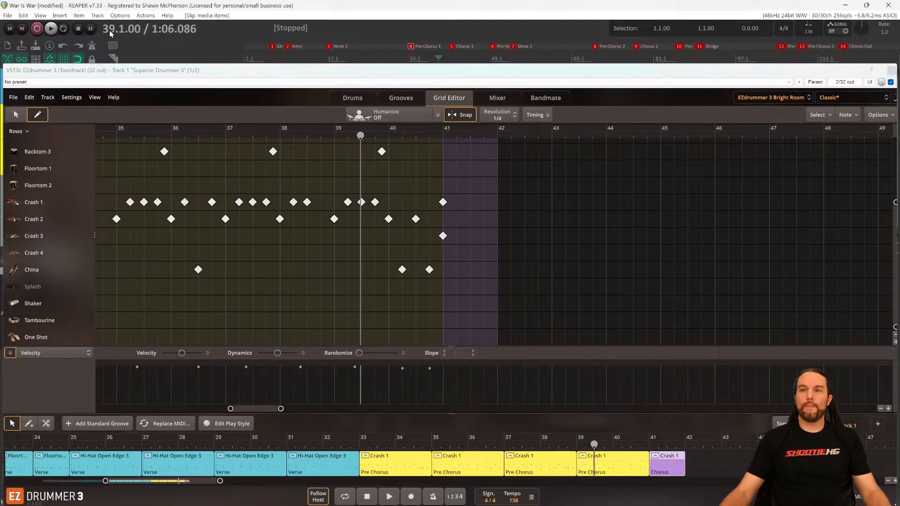
left_click(110, 30)
type("41")
key("Return")
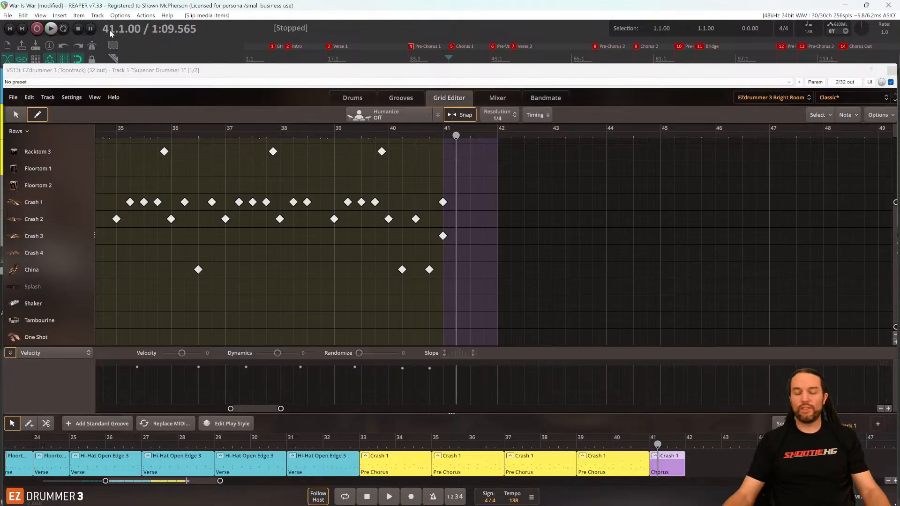
Start the chorus beat in bar 41 with a kick on 41.3 and snare hits on 41.2 and 41.4.
scroll(386, 235, "right", 3)
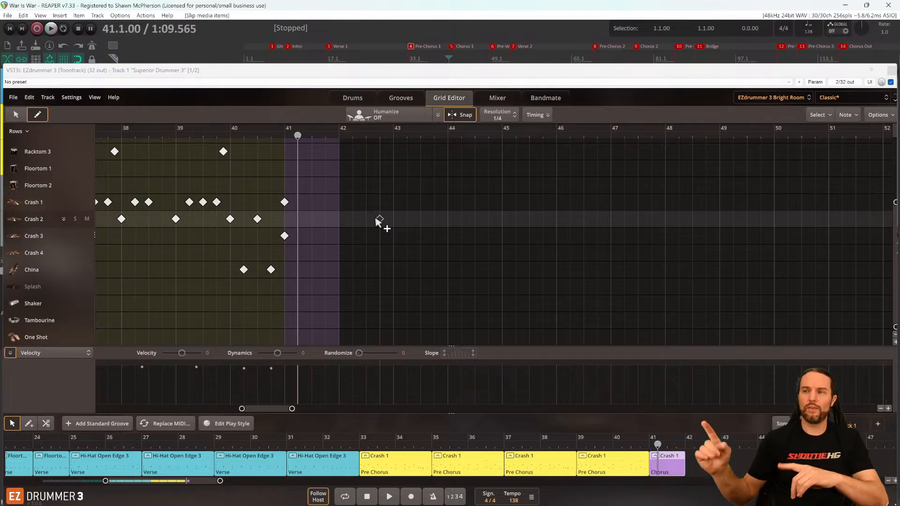
scroll(365, 206, "up", 3)
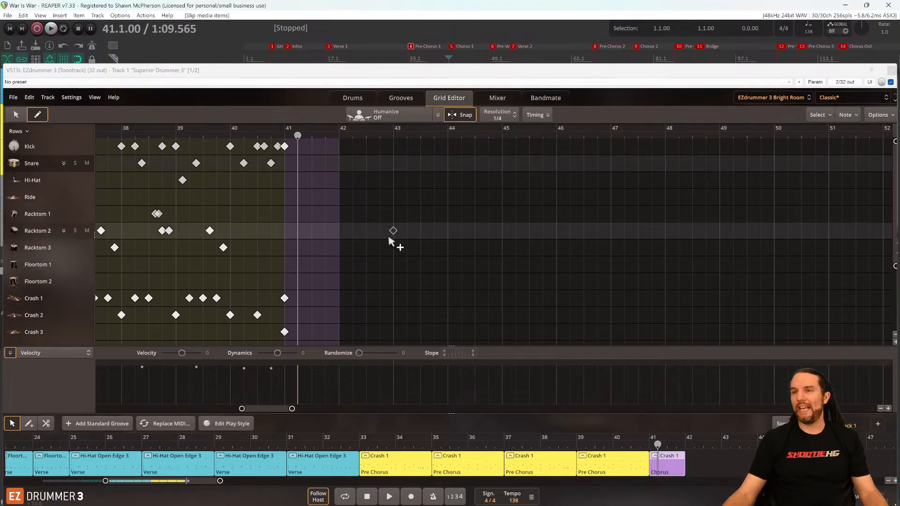
scroll(311, 249, "up", 3)
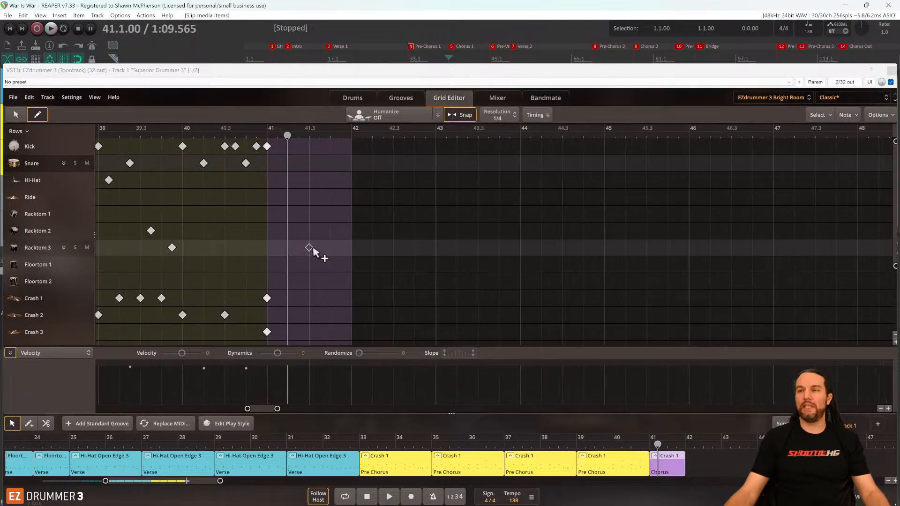
scroll(322, 265, "up", 3)
key("Caps_Lock")
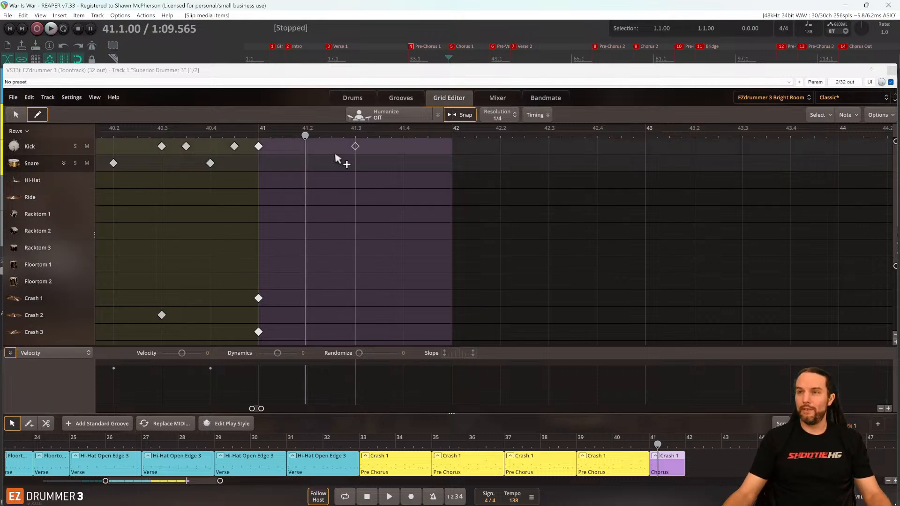
left_click(355, 146)
left_click(306, 163)
scroll(297, 257, "down", 2)
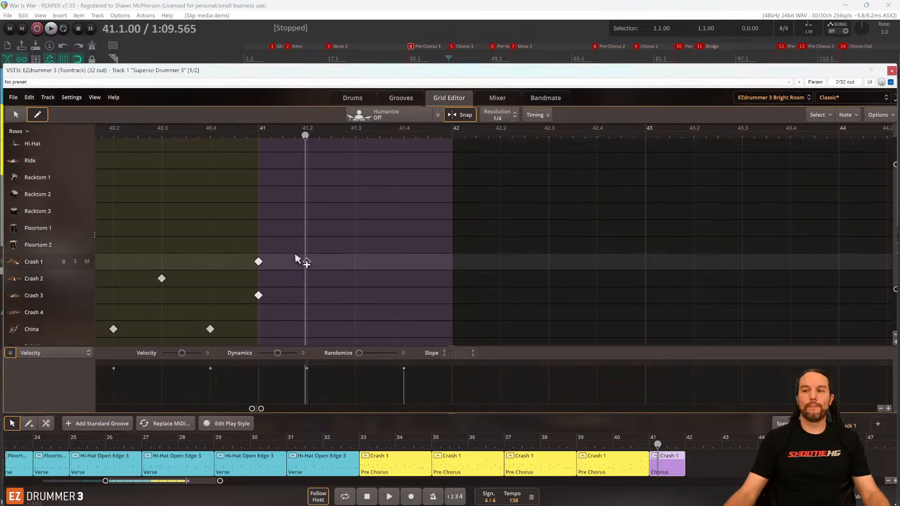
scroll(57, 271, "down", 3)
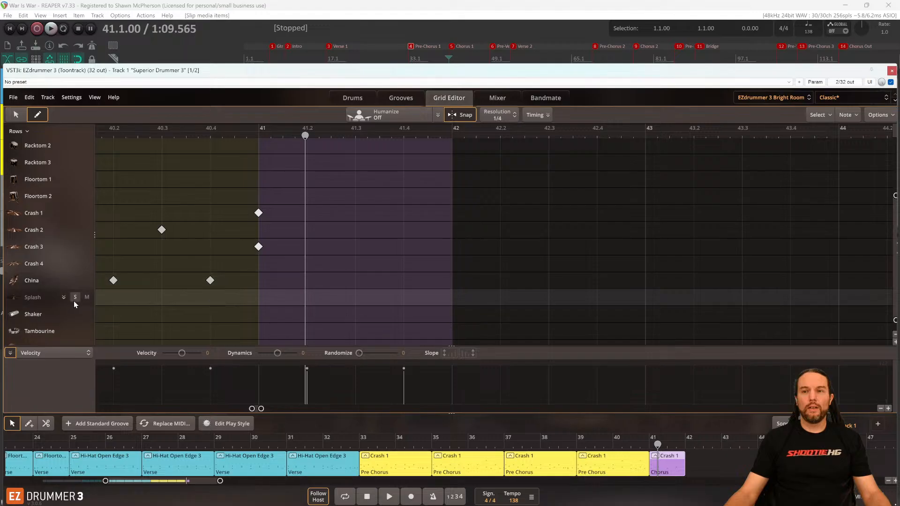
scroll(59, 288, "up", 3)
scroll(61, 294, "up", 1)
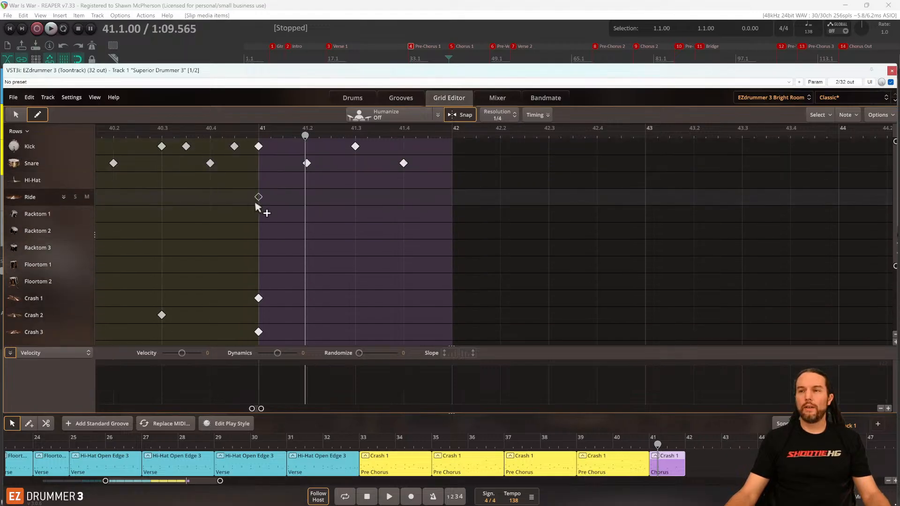
Set the grid resolution to 1/8, fill bar 41 with eighth-note Ride hits and audition the beat.
left_click(498, 114)
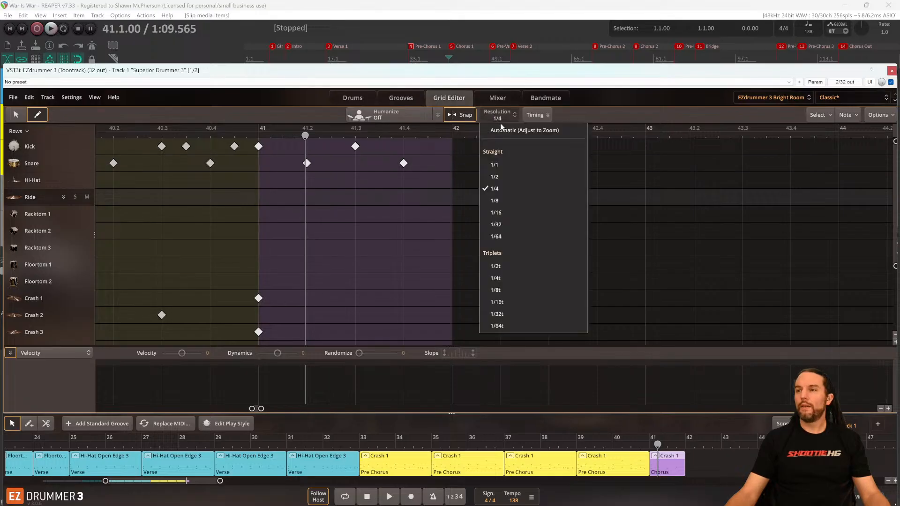
left_click(514, 201)
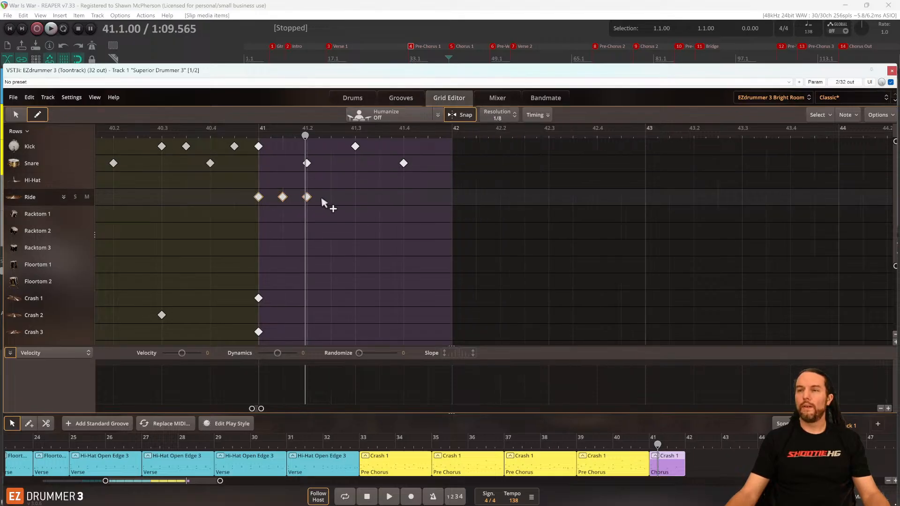
left_click(423, 201)
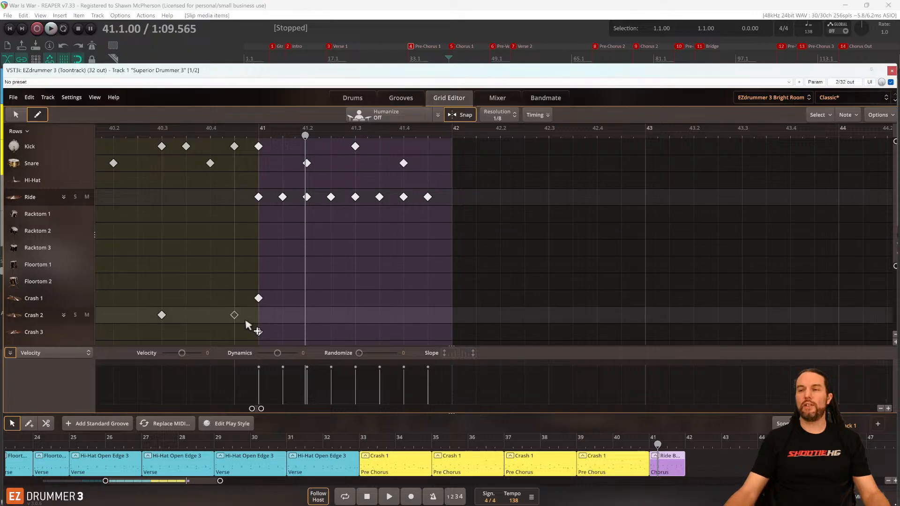
key("space")
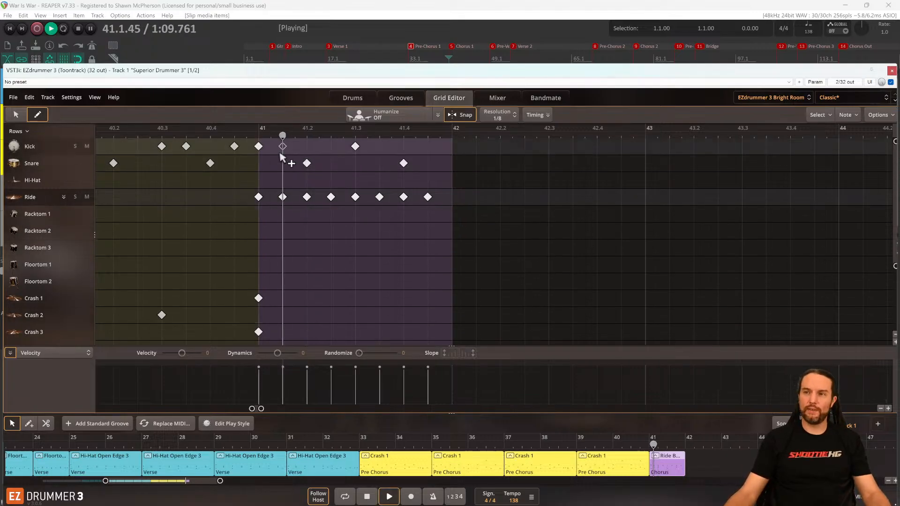
key("space")
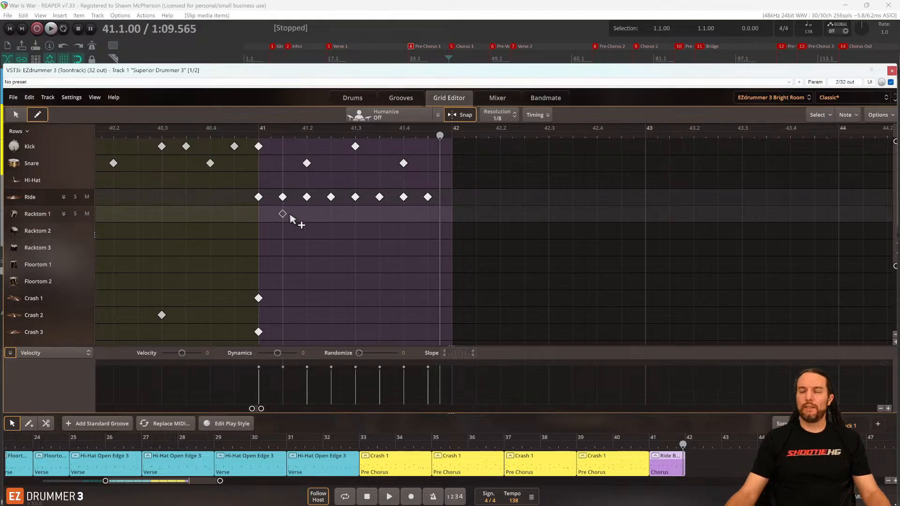
Remove the first two Ride hits in bar 41 and audition the bar.
left_click(260, 199)
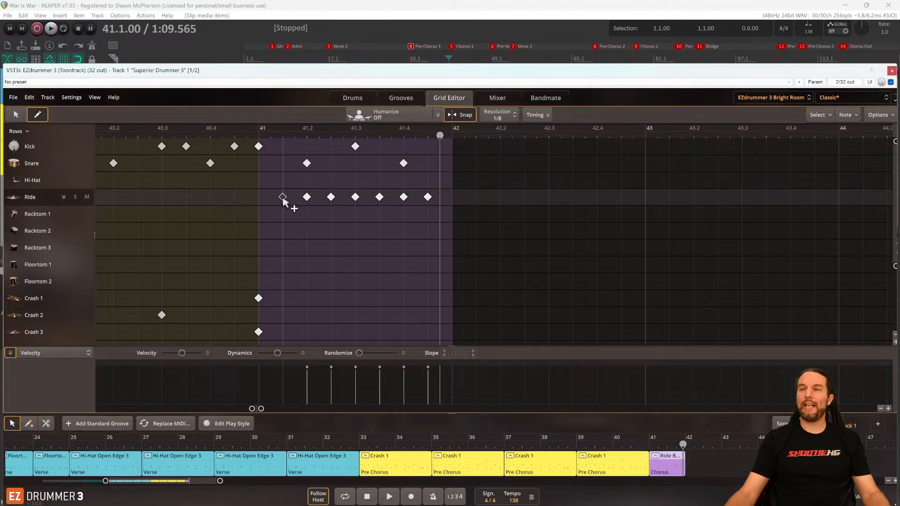
left_click(283, 197)
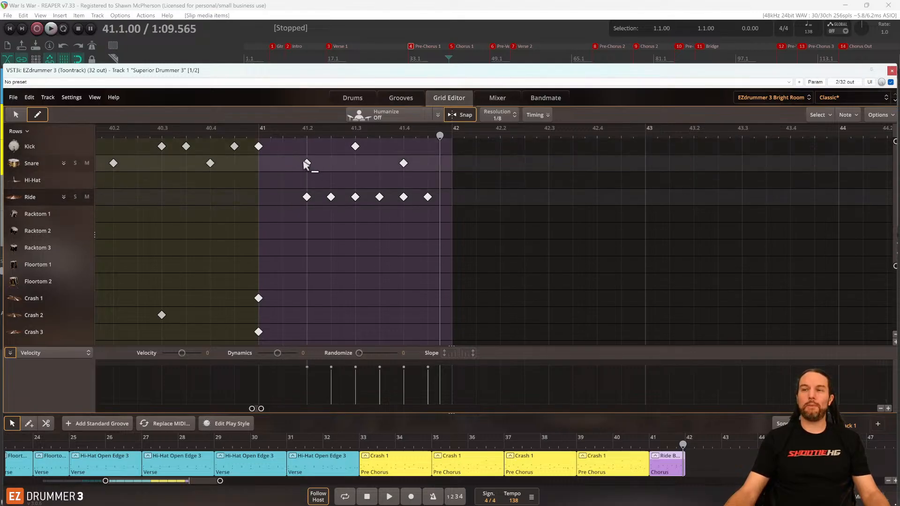
key("space")
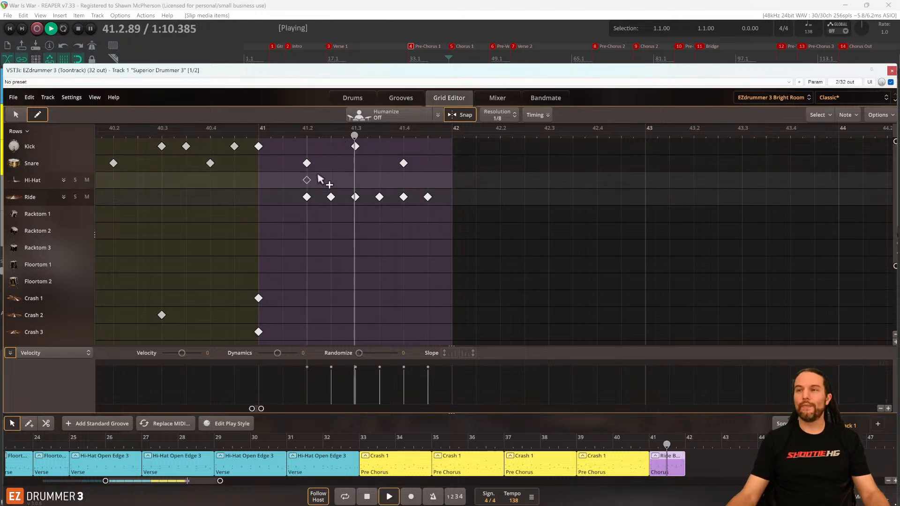
key("space")
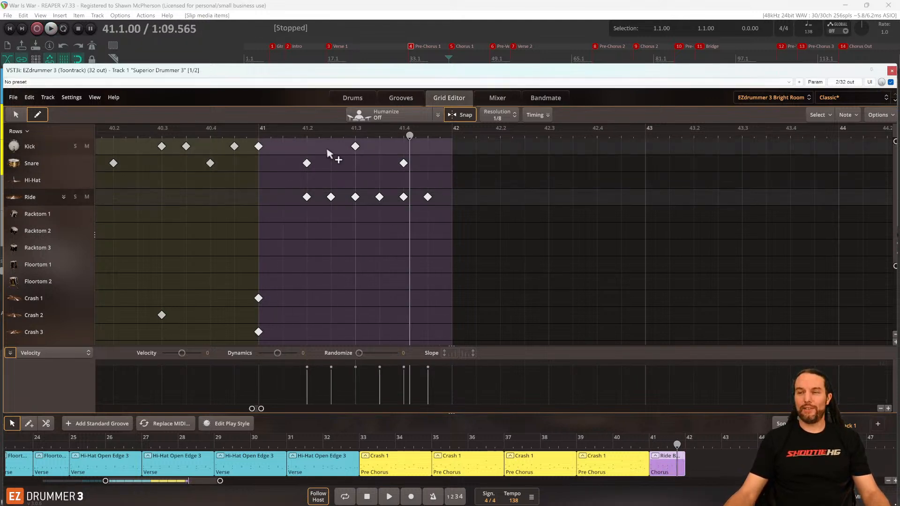
Move the project's edit cursor to bar 39 and listen to the transition into the chorus.
left_click(114, 32)
type("39")
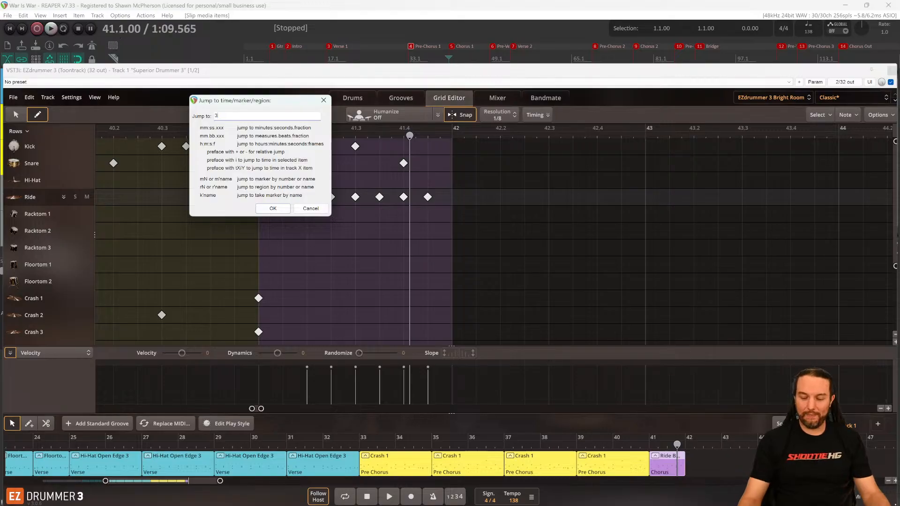
key("Return")
key("space")
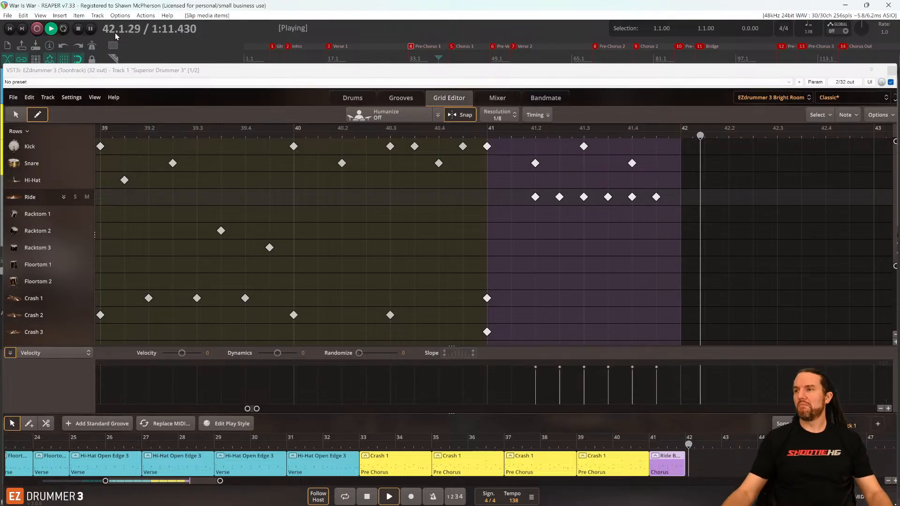
key("space")
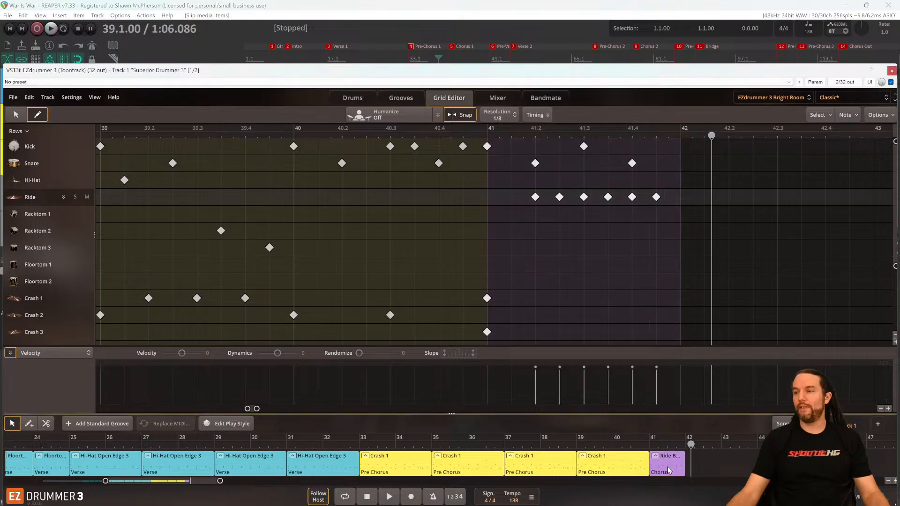
Duplicate the one-bar Chorus block from bar 41 into bars 42, 43 and 44.
left_click(675, 466)
left_click(703, 466)
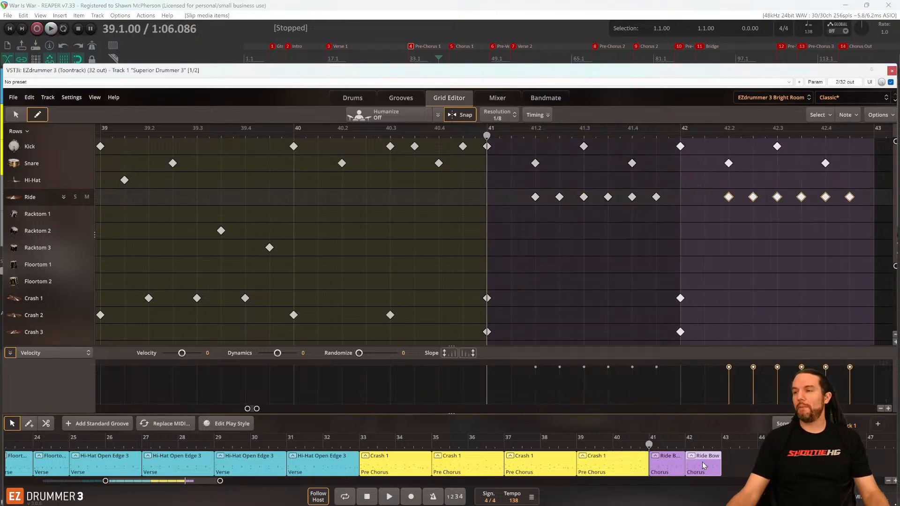
left_click(729, 463)
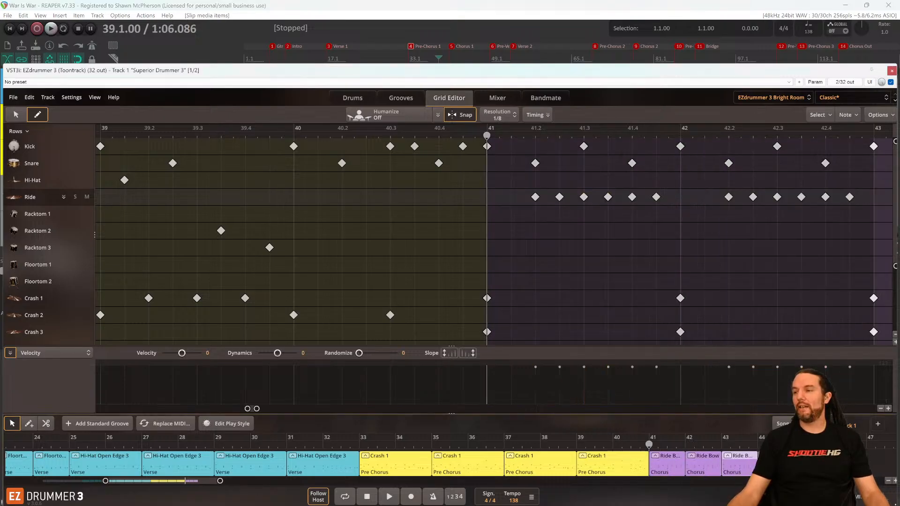
left_click(768, 464)
scroll(605, 312, "right", 20)
scroll(558, 309, "left", 1)
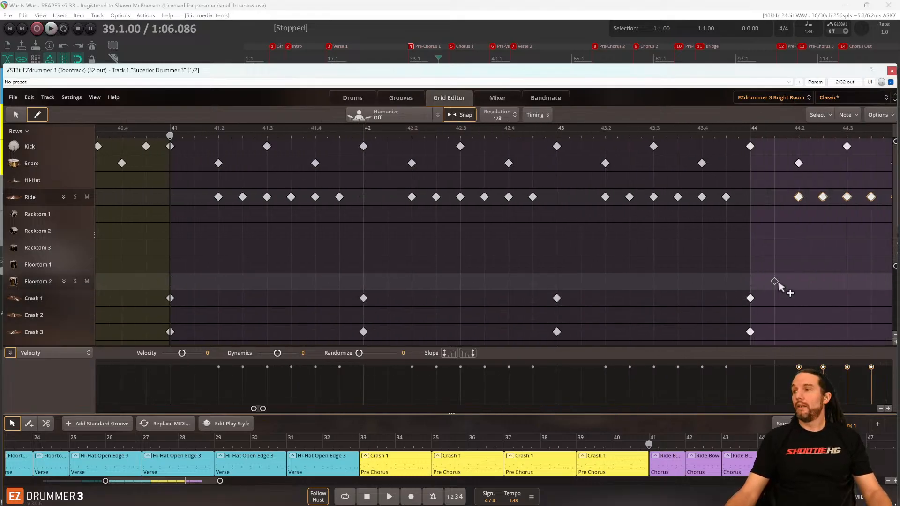
Delete the Crash 1 and Crash 3 hits on the downbeats of bars 42, 43 and 44.
left_click(725, 449)
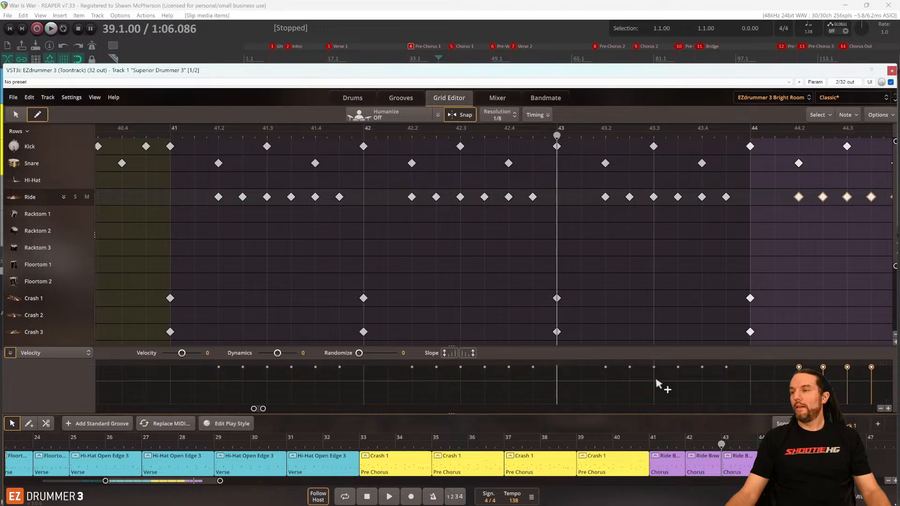
scroll(623, 283, "down", 2)
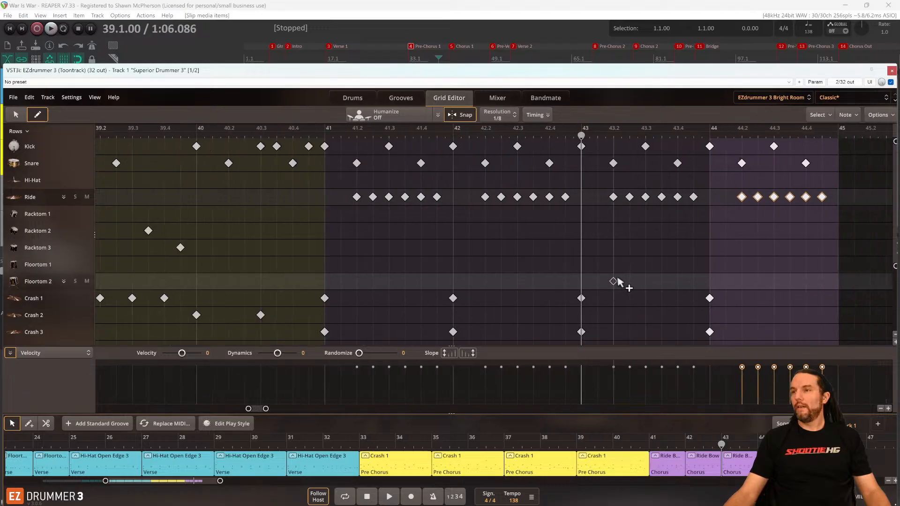
left_click(709, 298)
key("1")
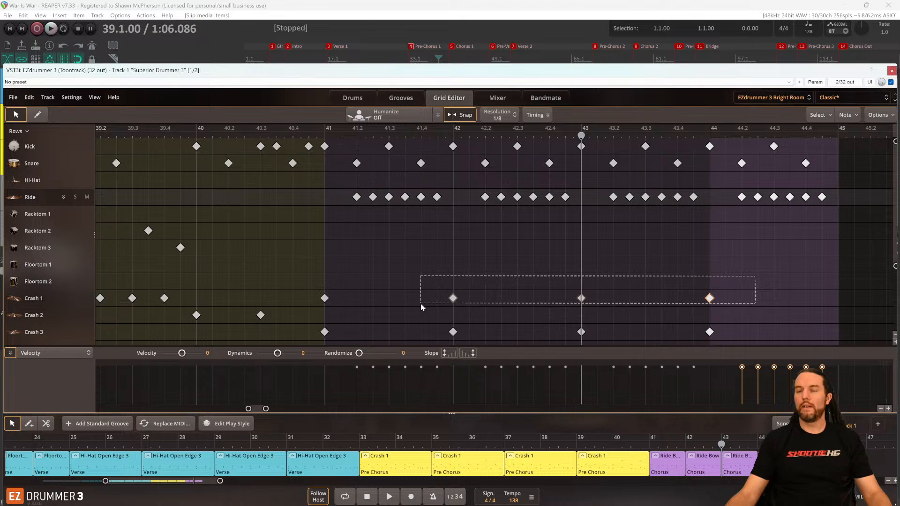
key("Delete")
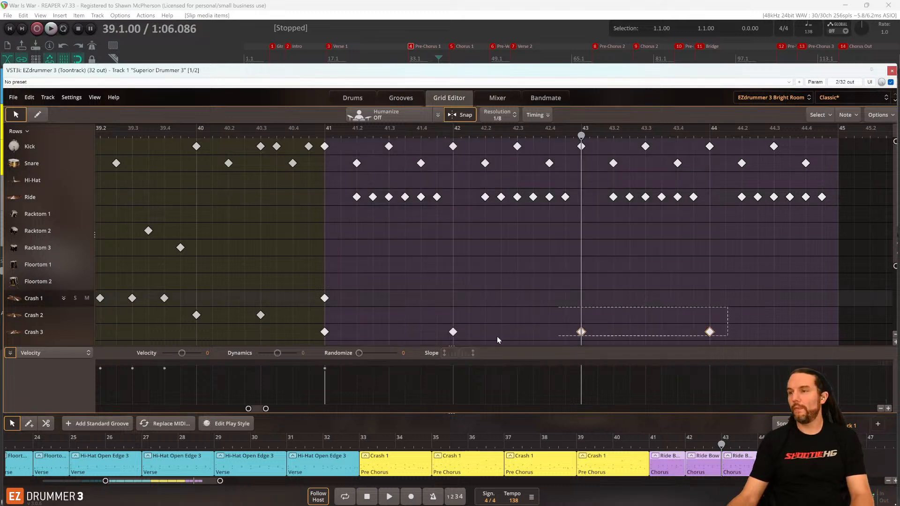
left_click_drag(497, 337, 412, 337)
Copy a pair of Ride hits onto the first two eighth notes of bars 42, 43 and 44, and play it back.
left_click_drag(483, 198, 494, 205)
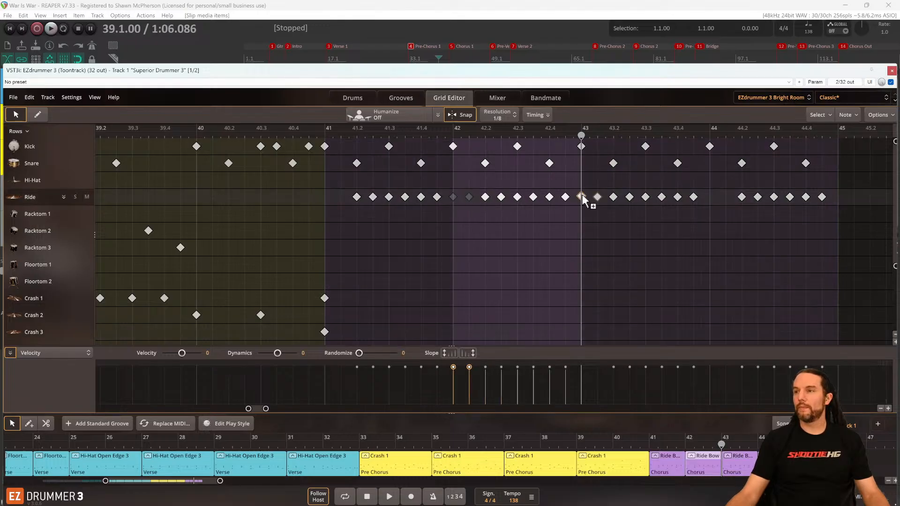
left_click_drag(581, 198, 713, 194)
key("space")
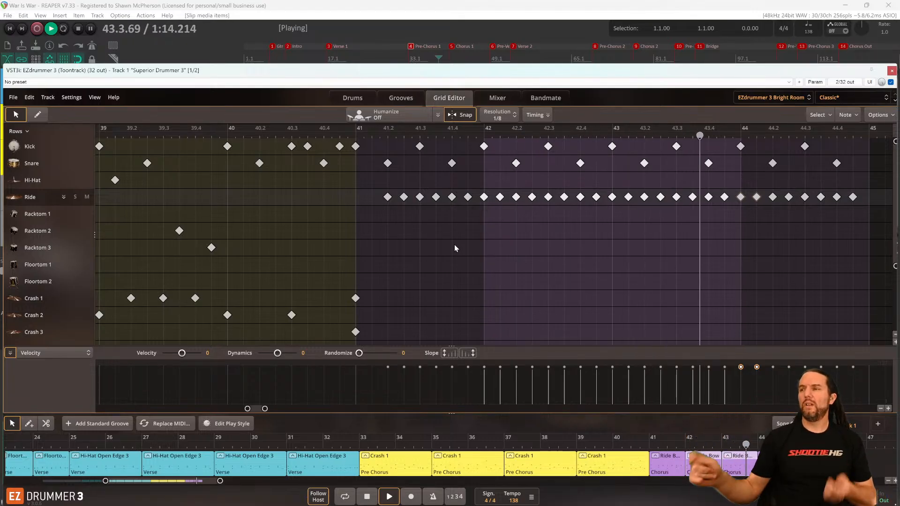
key("space")
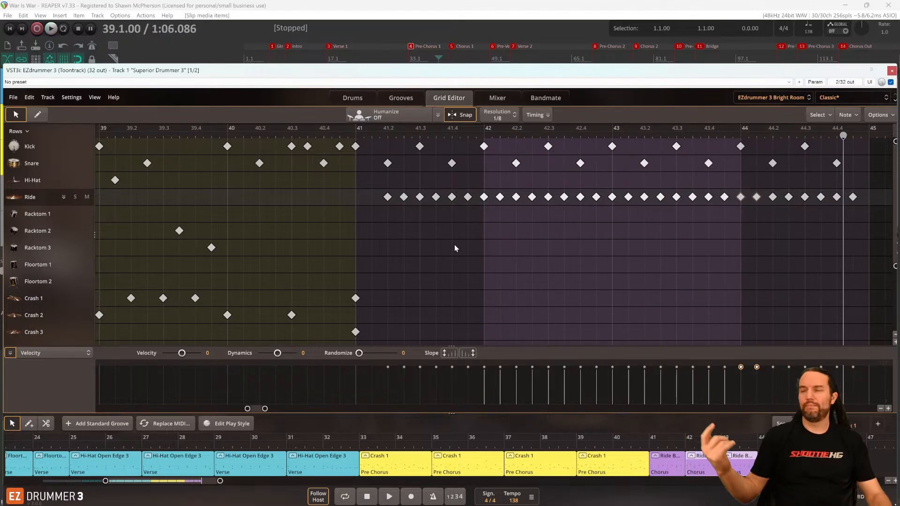
Move the project's edit cursor to bar 41 and listen to the start of the chorus.
scroll(444, 249, "right", 8)
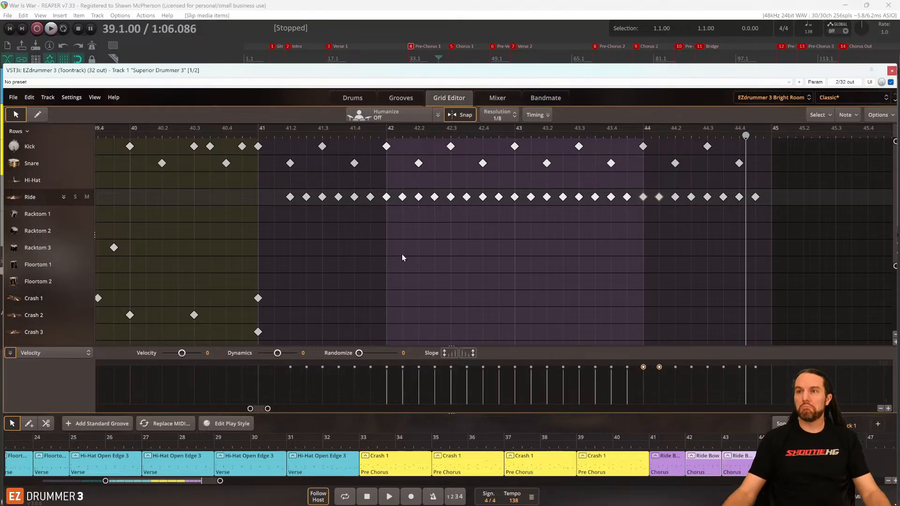
key("space")
key("space")
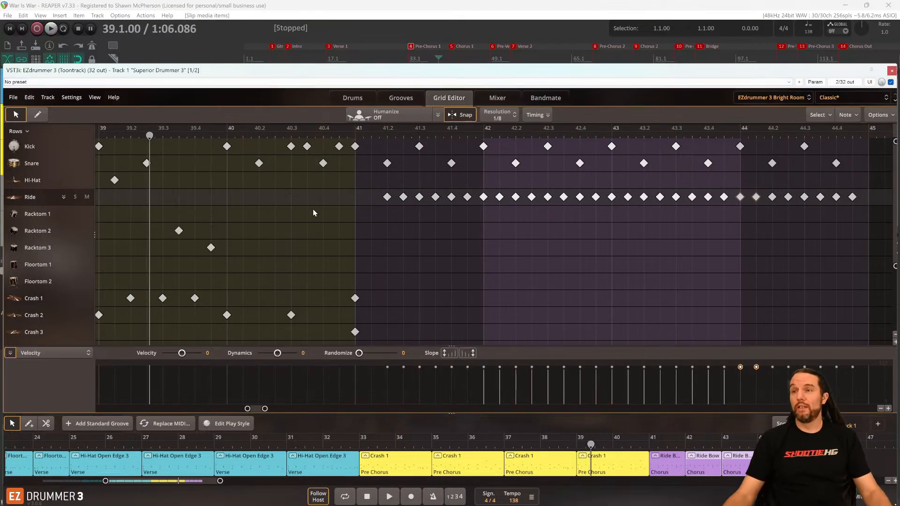
scroll(392, 221, "down", 3)
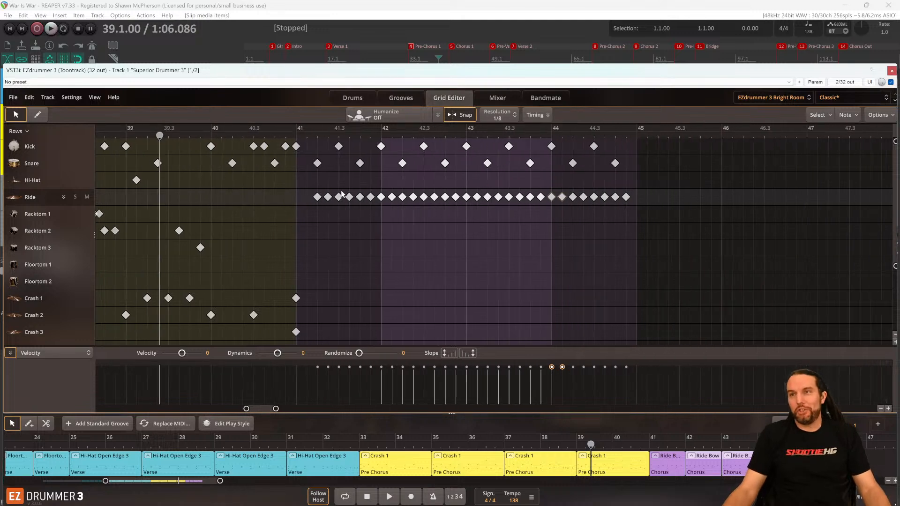
left_click(111, 33)
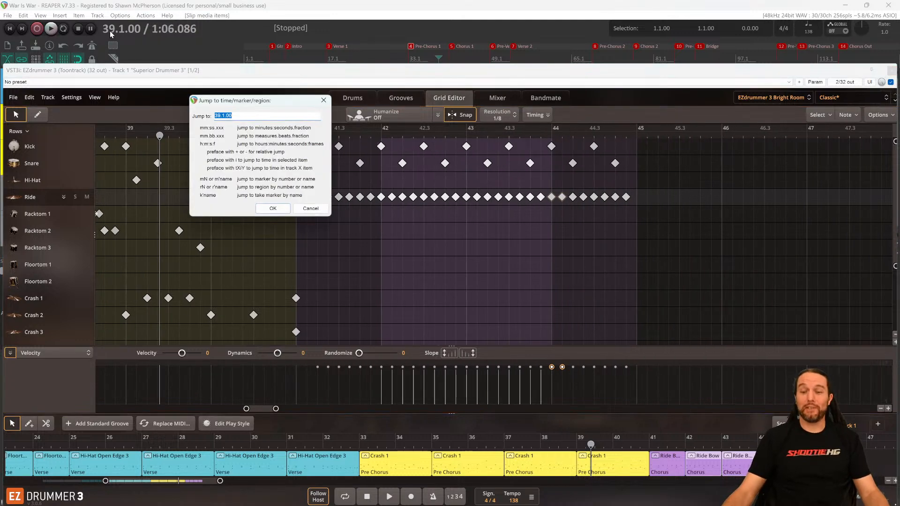
key("Return")
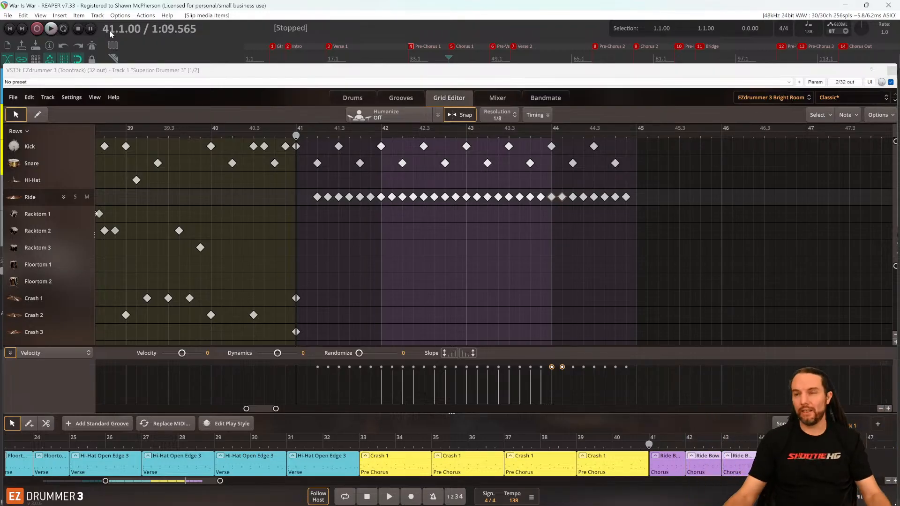
key("space")
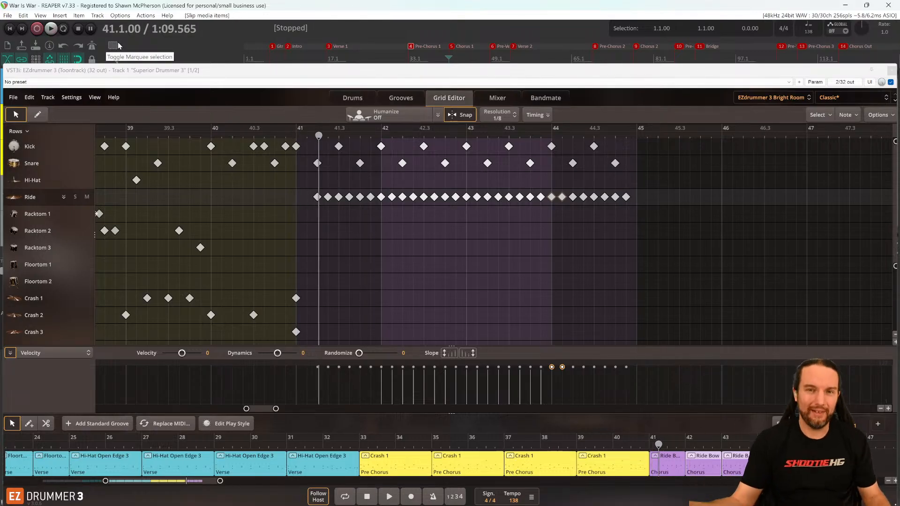
key("space")
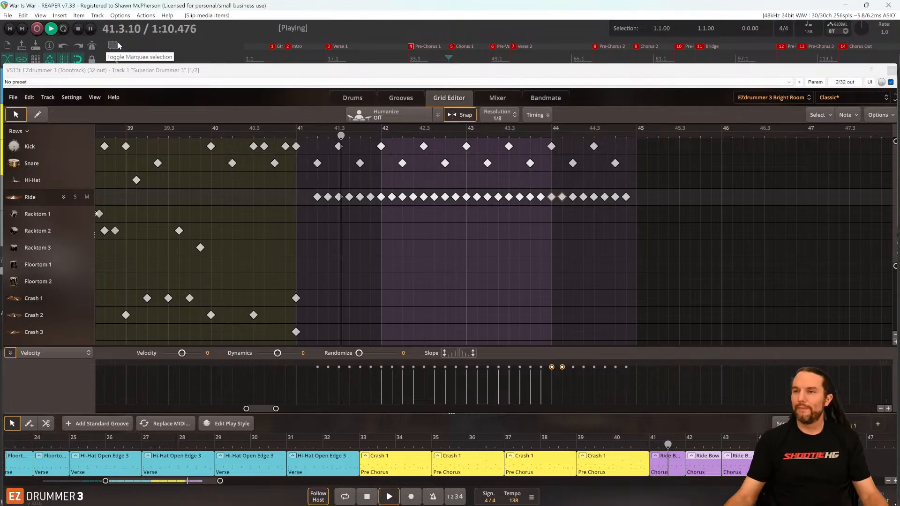
key("space")
Move the downbeat Ride hits to crashes: bar 42 to Crash 1, bar 43 to Crash 2 and bar 44 to Crash 3.
left_click(381, 198)
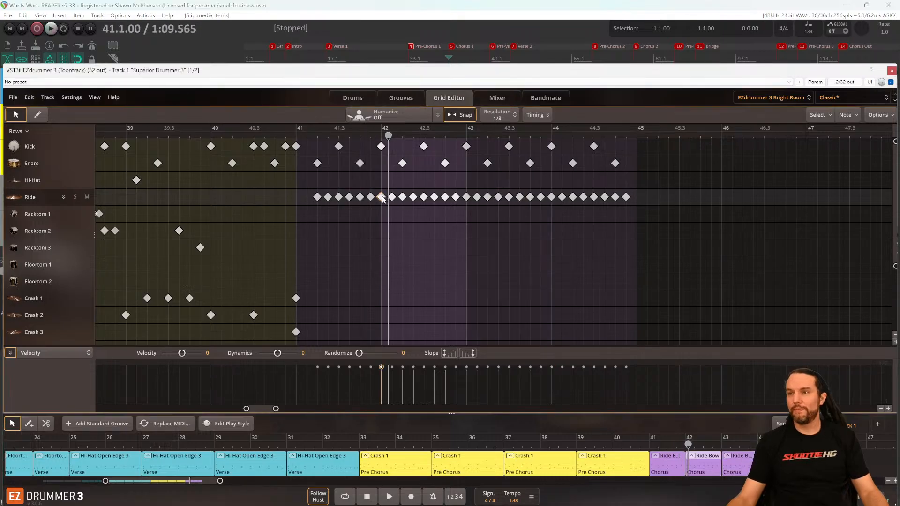
left_click_drag(387, 304, 387, 304)
key("space")
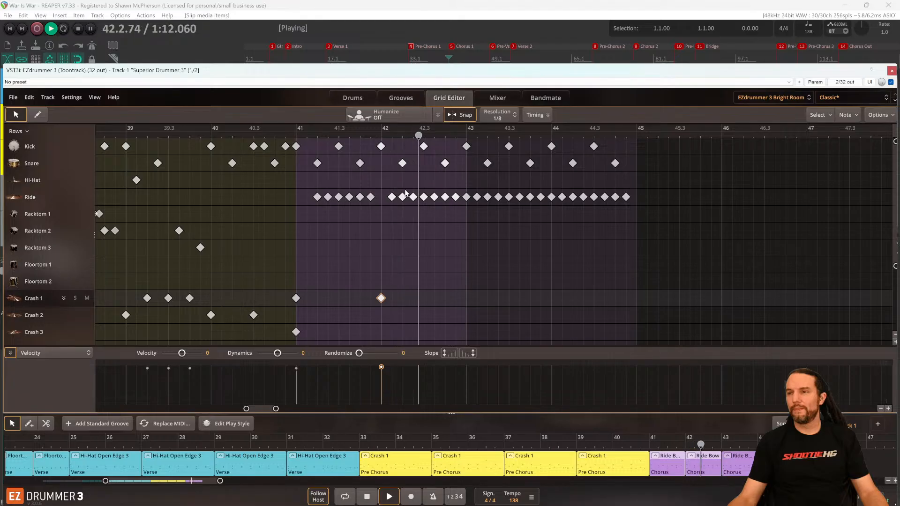
left_click_drag(466, 197, 477, 317)
left_click_drag(551, 197, 551, 332)
key("space")
left_click(551, 135)
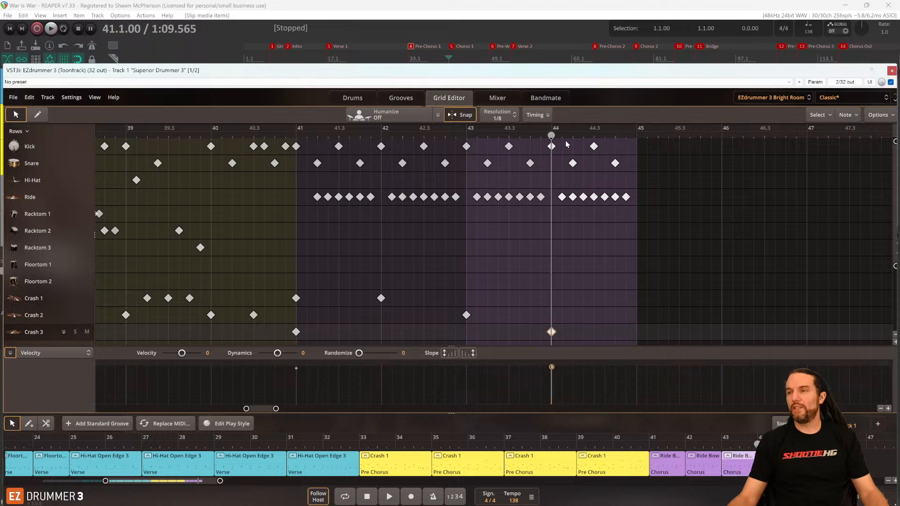
Audition bar 44, and move its Ride hit on 44.3 to Crash 1 and the one on 44.4 to Crash 2.
key("space")
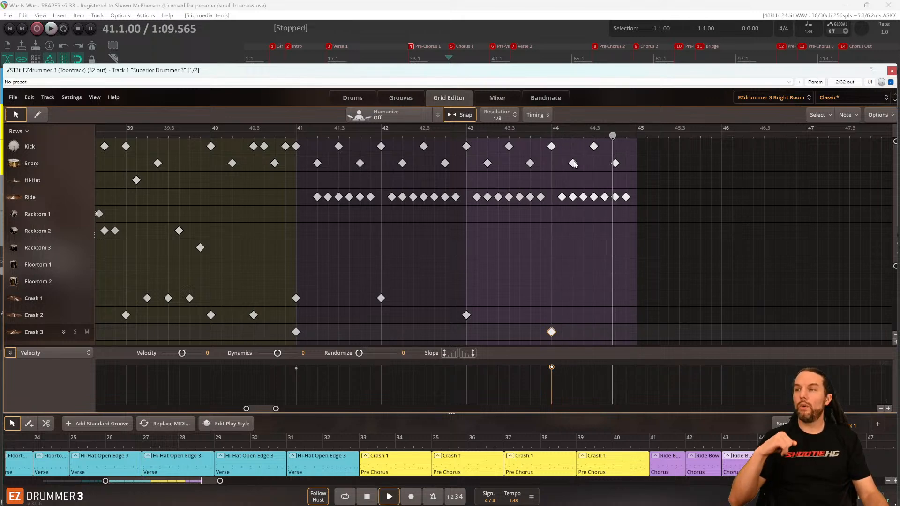
key("space")
left_click_drag(597, 202, 595, 308)
left_click(615, 198)
left_click_drag(615, 197, 615, 315)
left_click_drag(626, 200, 626, 306)
double_click(625, 299)
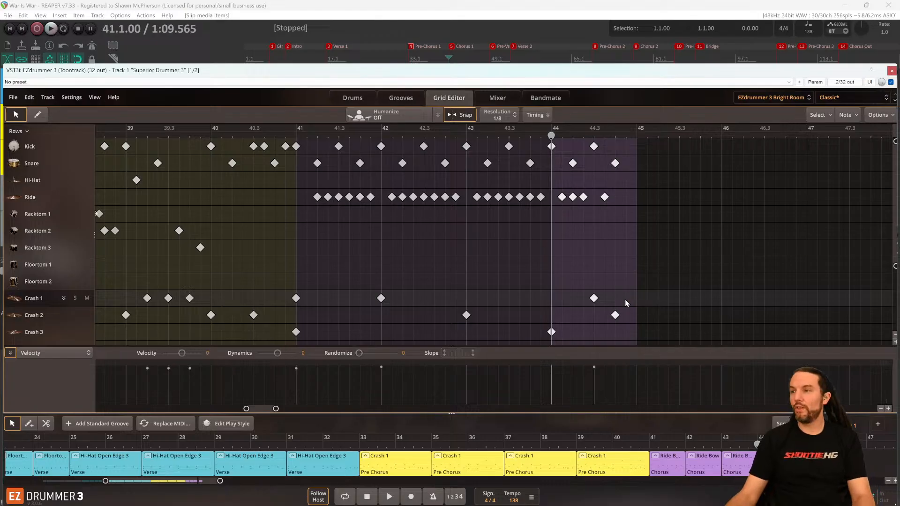
key("ctrl+z")
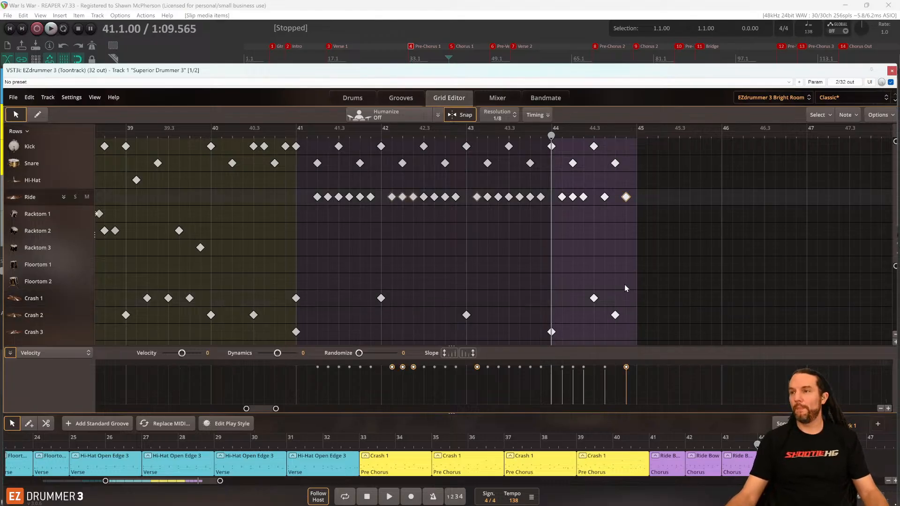
Delete the selected Ride hits in bars 42, 43 and 44, and put back the two eighth notes on beat 2 of bar 42.
double_click(625, 197)
key("space")
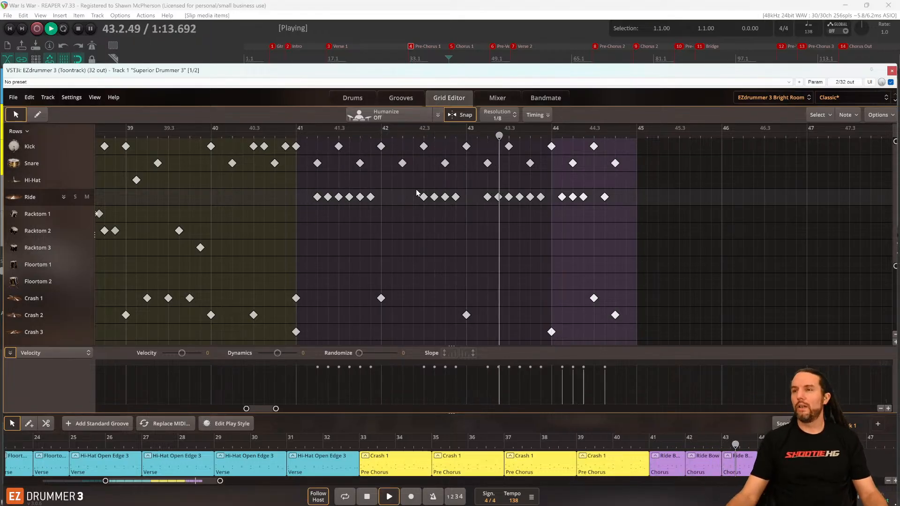
mouse_move(416, 190)
left_mouse_down()
mouse_move(449, 204)
mouse_move(409, 201)
left_mouse_up()
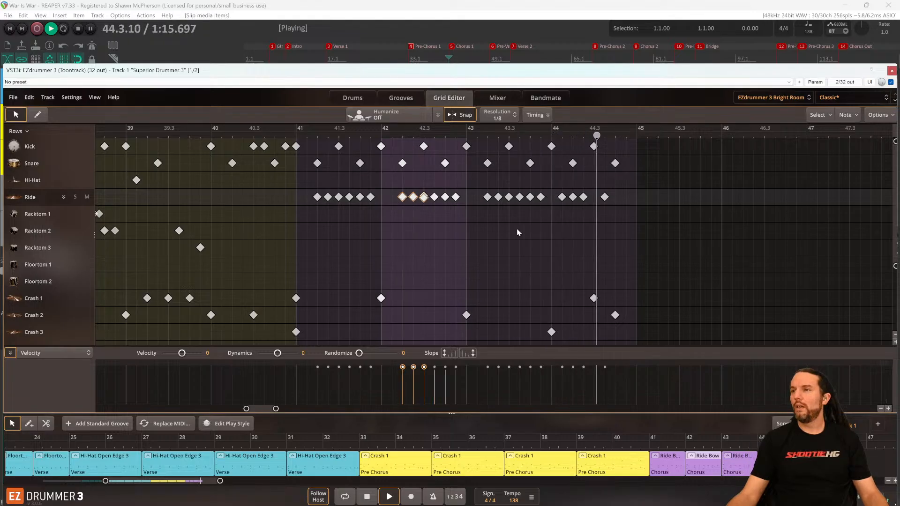
key("space")
key("ctrl+z")
left_click(413, 196)
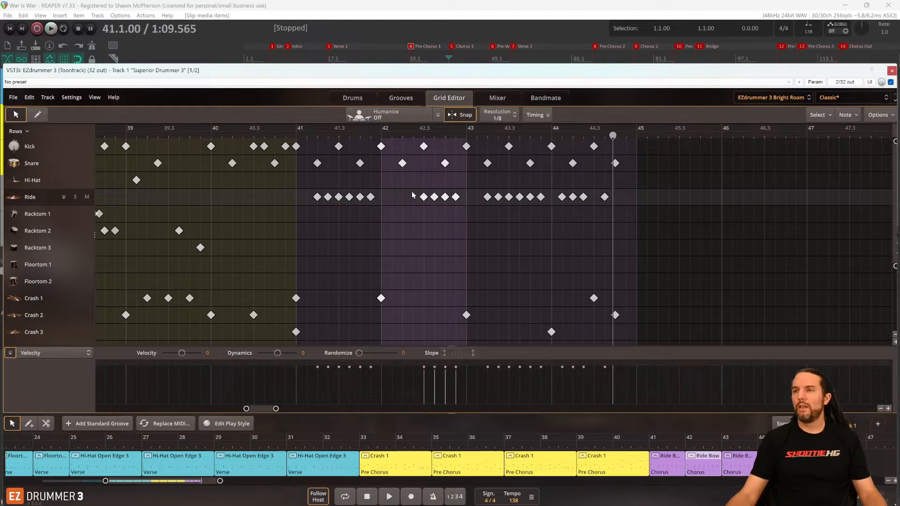
left_click_drag(434, 206, 401, 196)
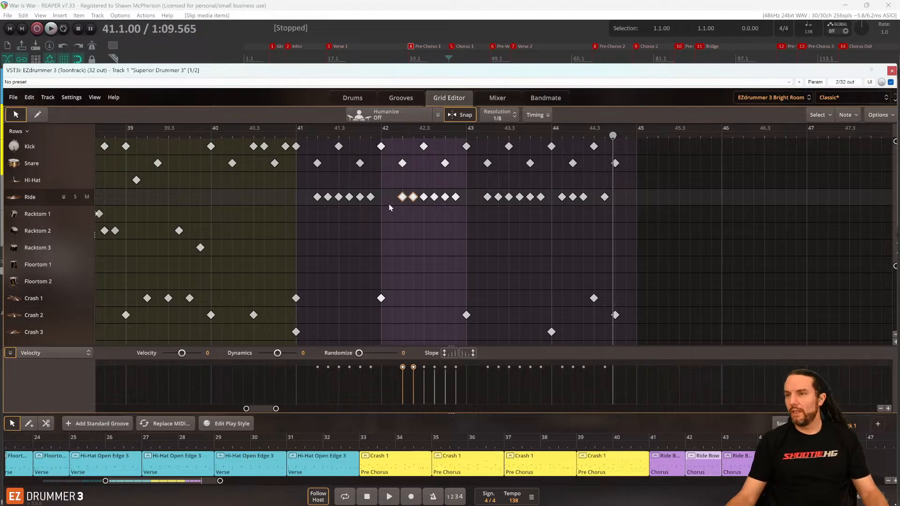
Delete the Ride hit on the first off-beat of bar 44 and play back the chorus from bar 41.
double_click(562, 198)
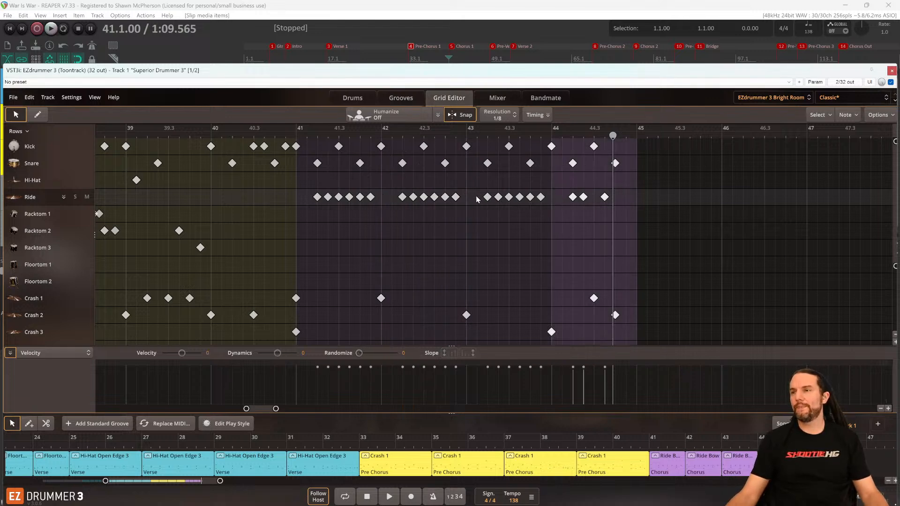
key("space")
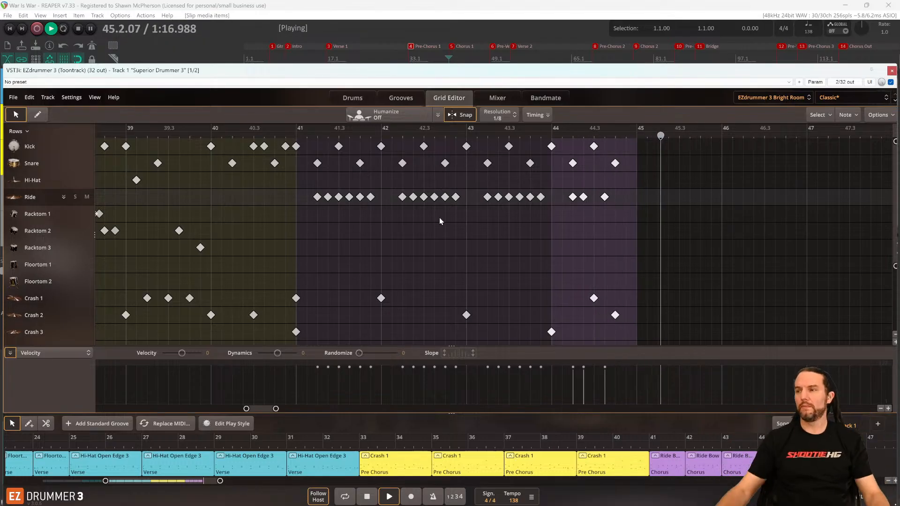
key("space")
Paste a copy of the four chorus bars 41–44 at bar 45 and play back all eight bars.
double_click(30, 196)
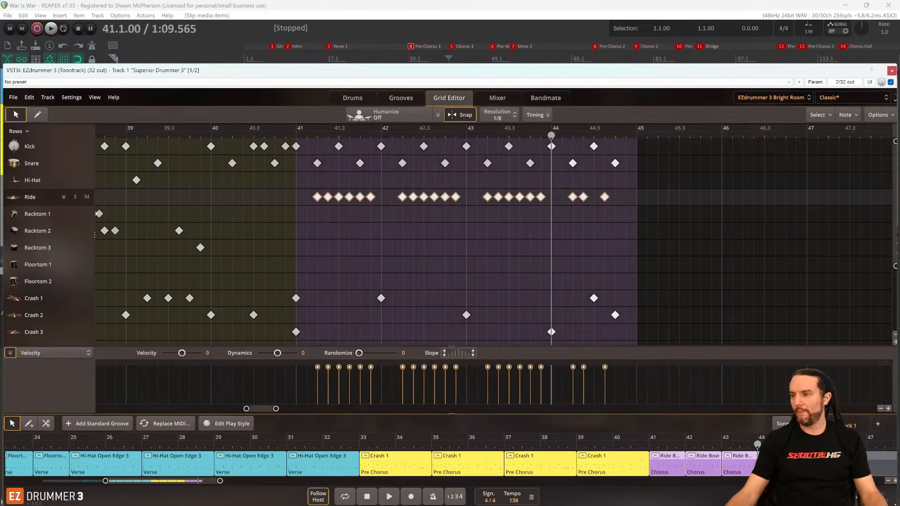
key("ctrl+v")
key("space")
scroll(556, 282, "down", 5)
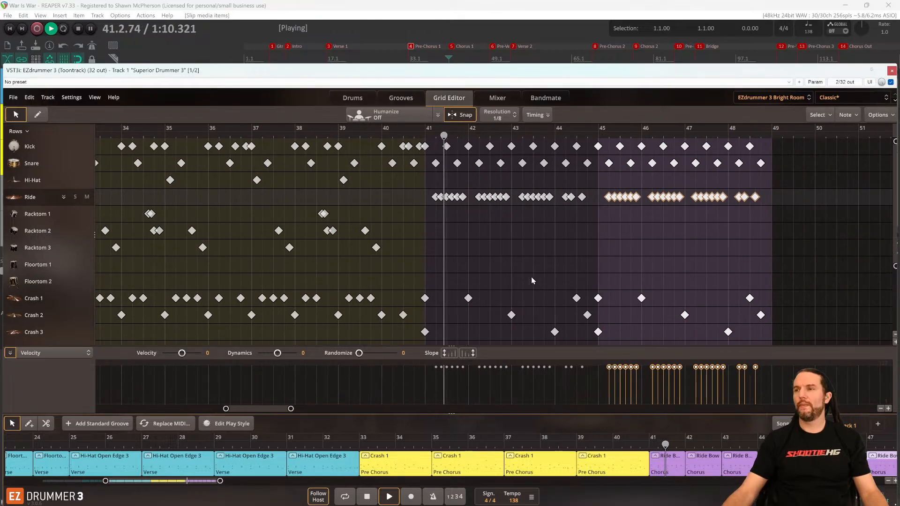
scroll(494, 265, "up", 5)
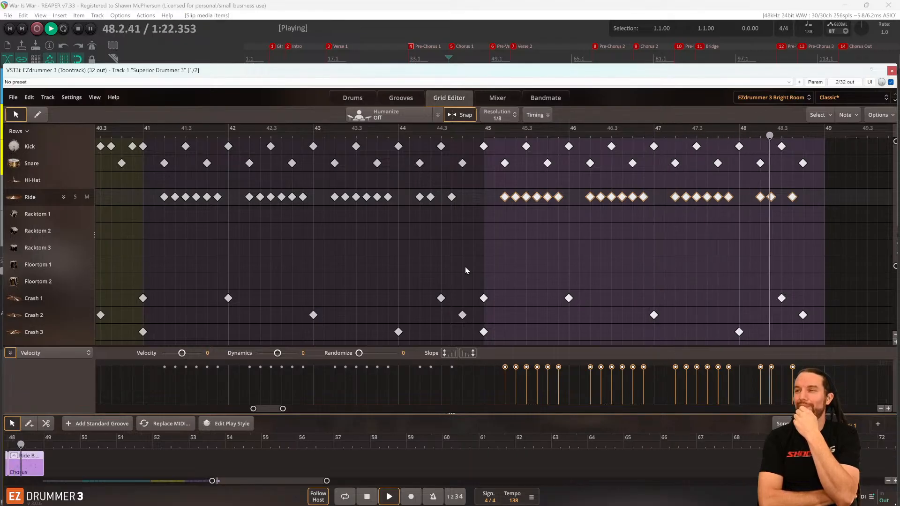
key("space")
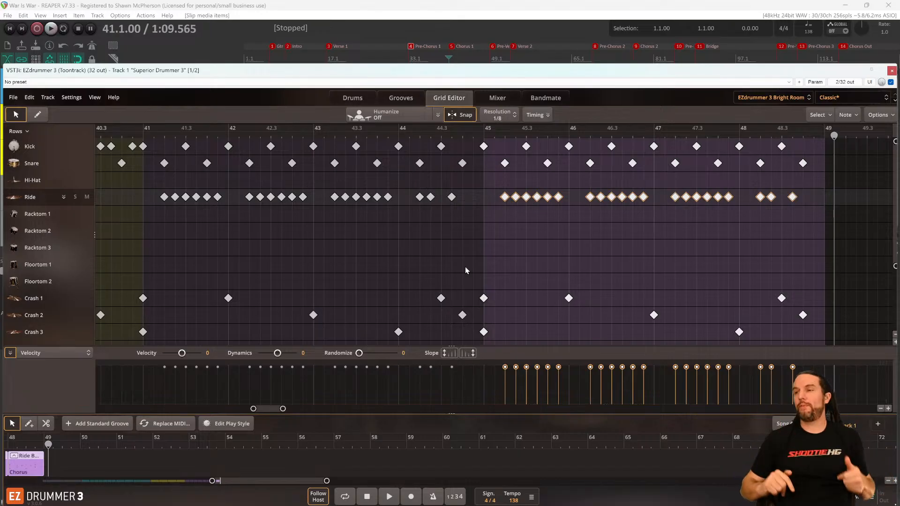
Bring the whole song arrangement into view and try to start playback just before the intro, around bar 7.
left_click(482, 255)
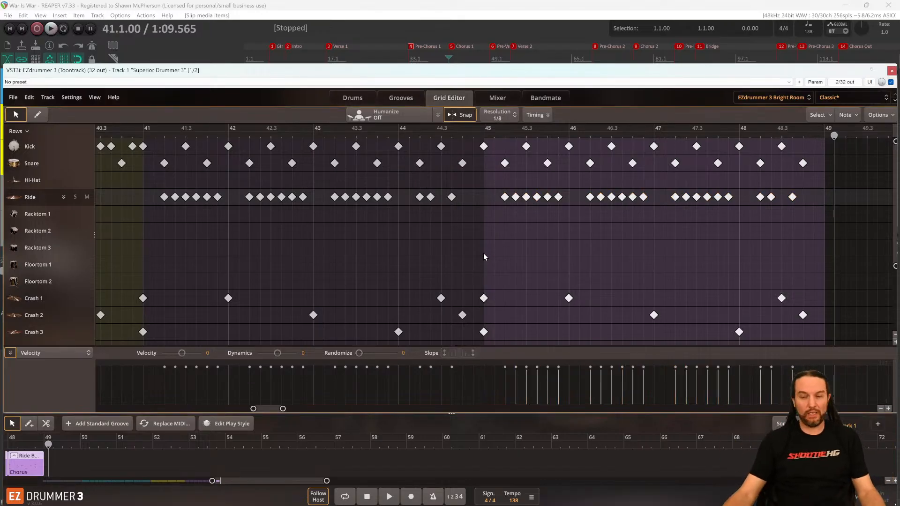
scroll(451, 245, "down", 5)
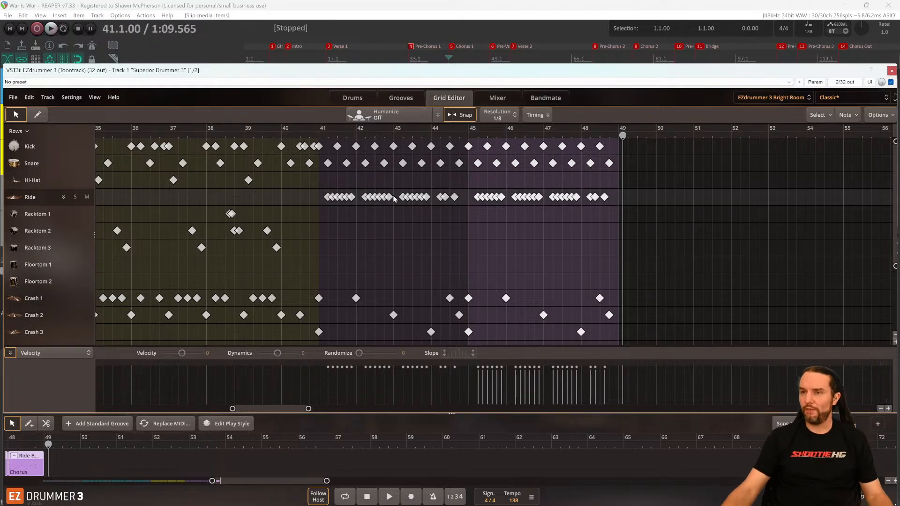
scroll(377, 217, "down", 3)
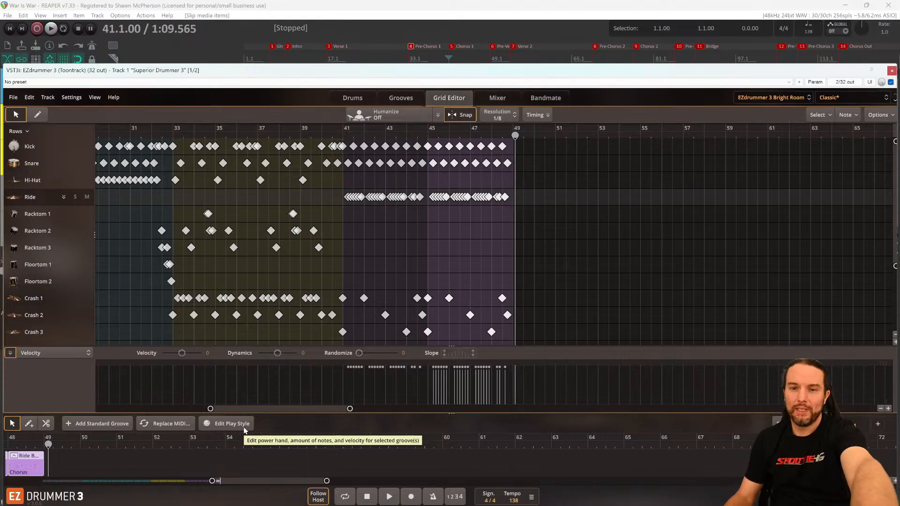
left_click_drag(213, 481, 3, 479)
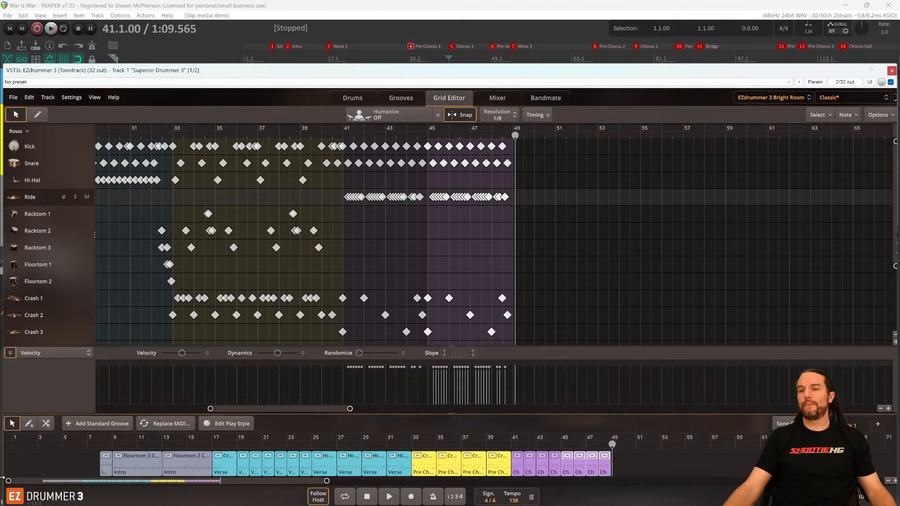
left_click(88, 442)
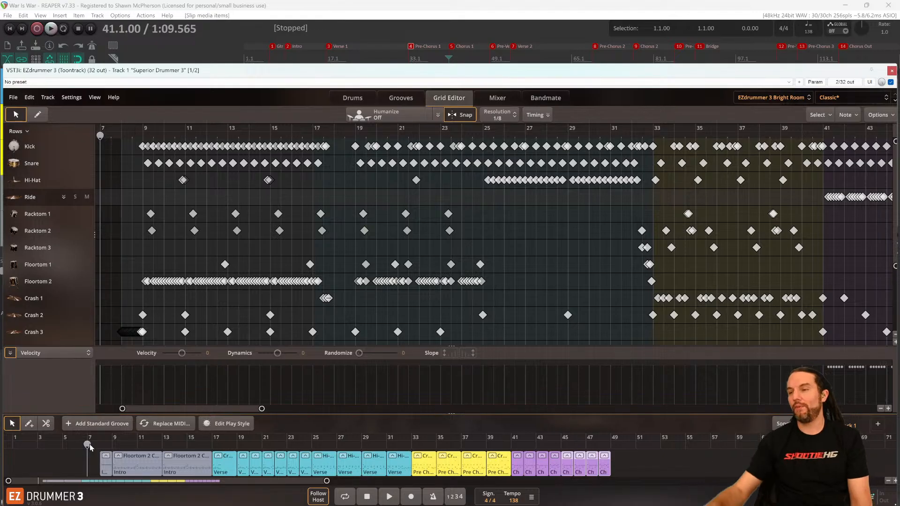
left_click(661, 464)
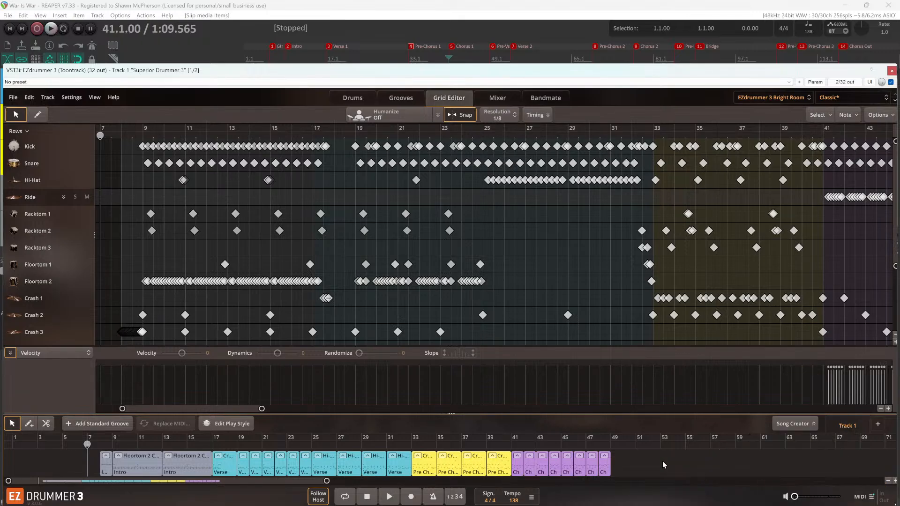
key("space")
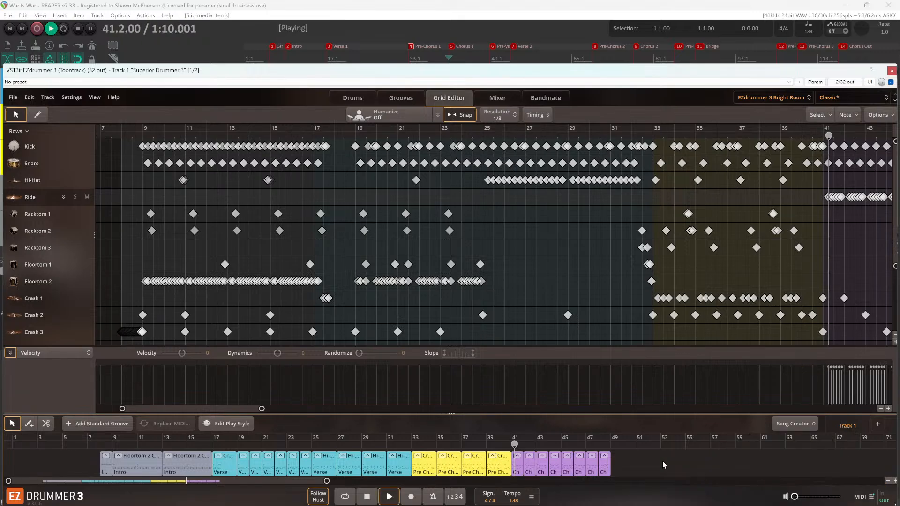
key("space")
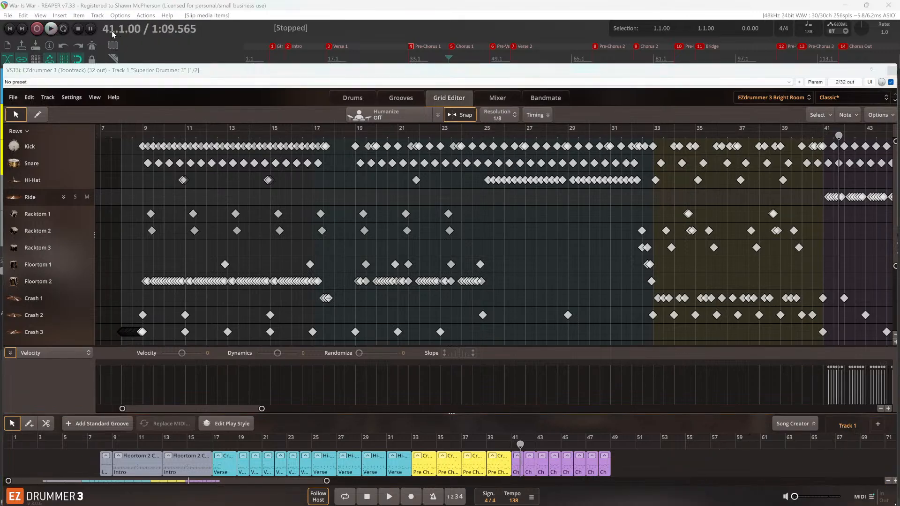
Move the project's edit cursor to bar 5 and listen to the song from the intro into the chorus.
key("ctrl+j")
type("5")
key("Return")
key("space")
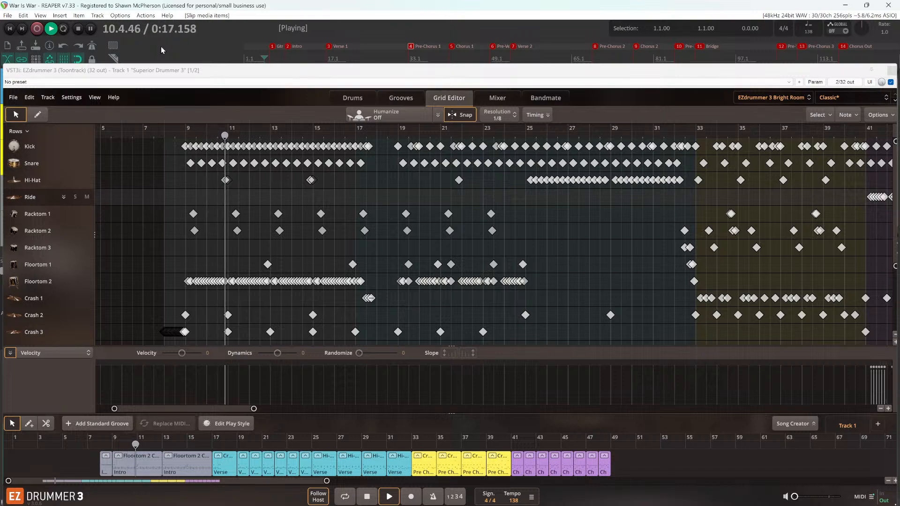
scroll(265, 229, "up", 5)
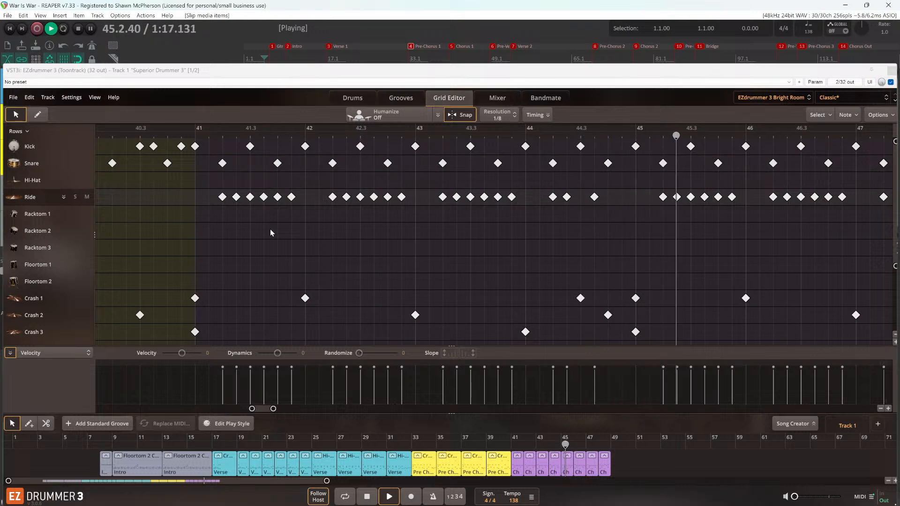
Close the EZdrummer window, open Superior Drummer 3, raise the Ride's level to 9.9 dB, and close it once set.
left_click(891, 70)
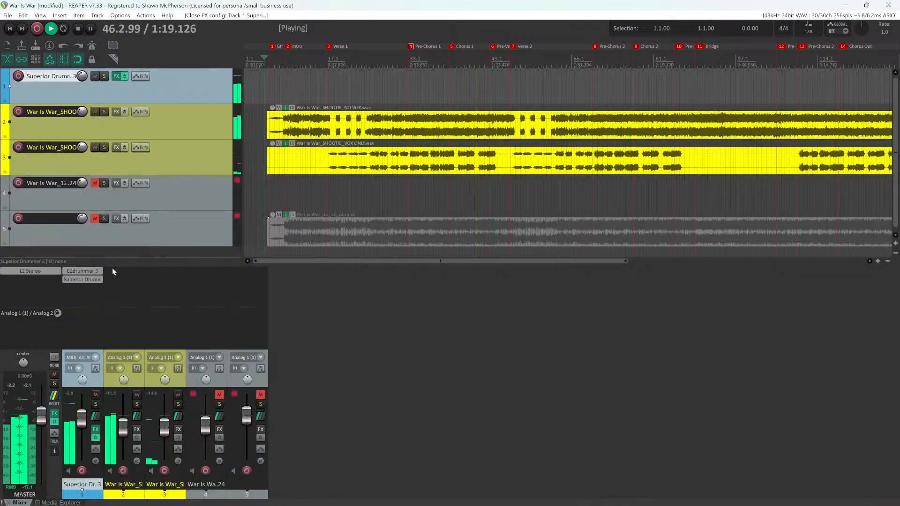
left_click(84, 279)
left_click(427, 247)
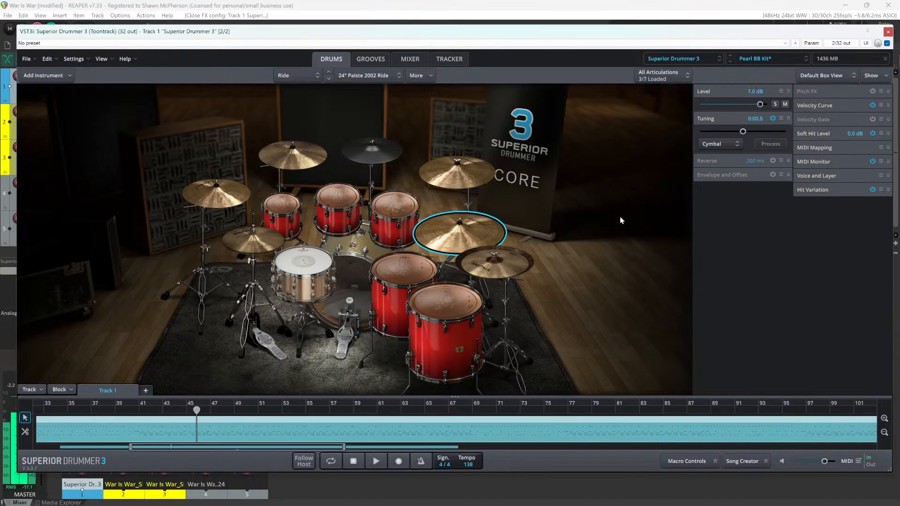
left_click_drag(761, 104, 764, 104)
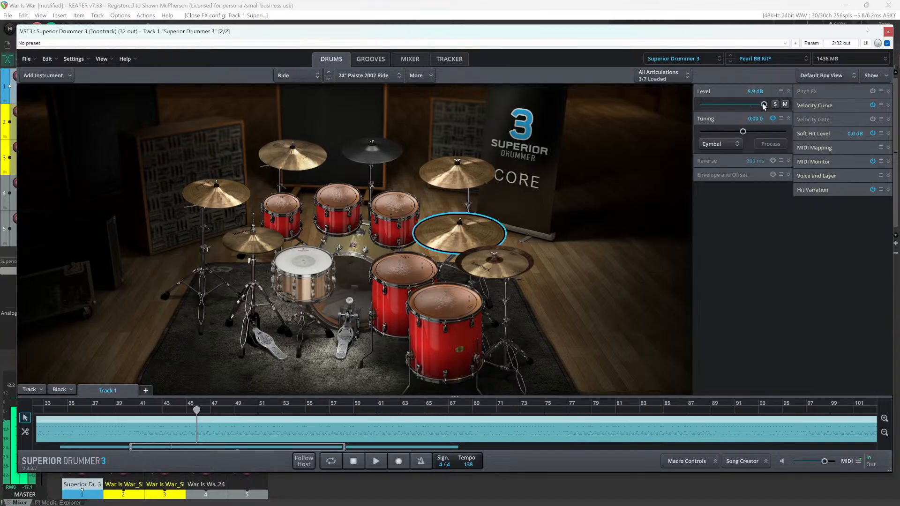
left_click(887, 32)
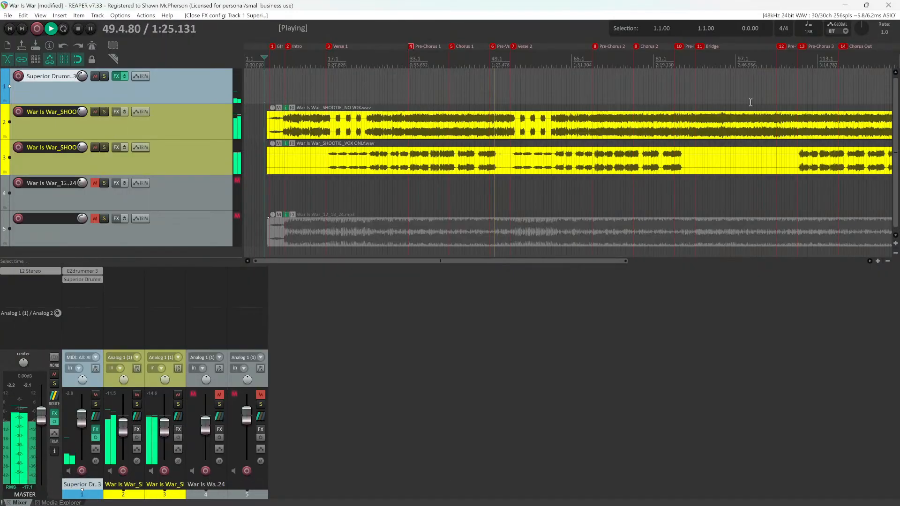
key("space")
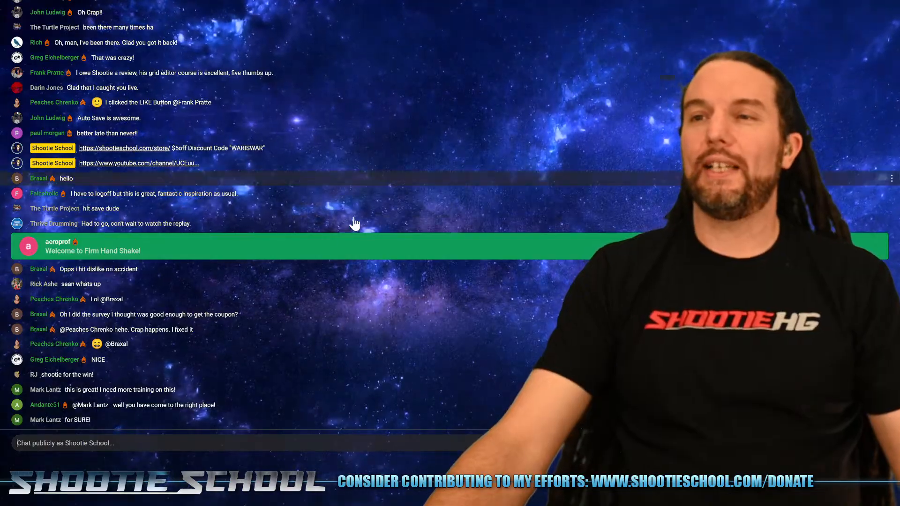
scroll(136, 281, "up", 15)
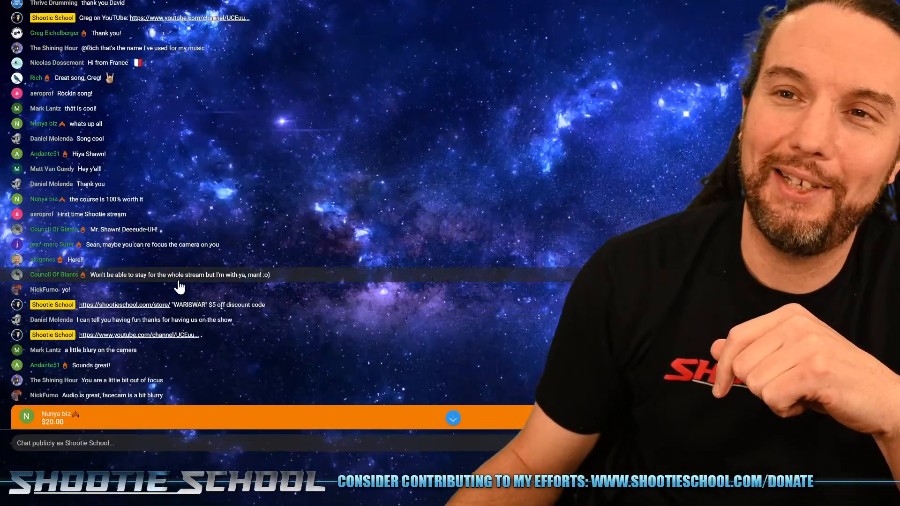
scroll(180, 287, "up", 15)
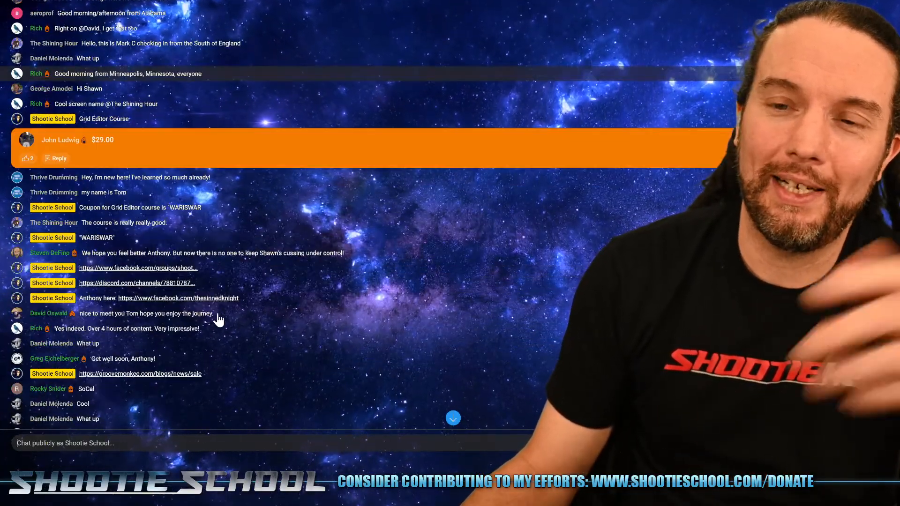
scroll(216, 320, "down", 15)
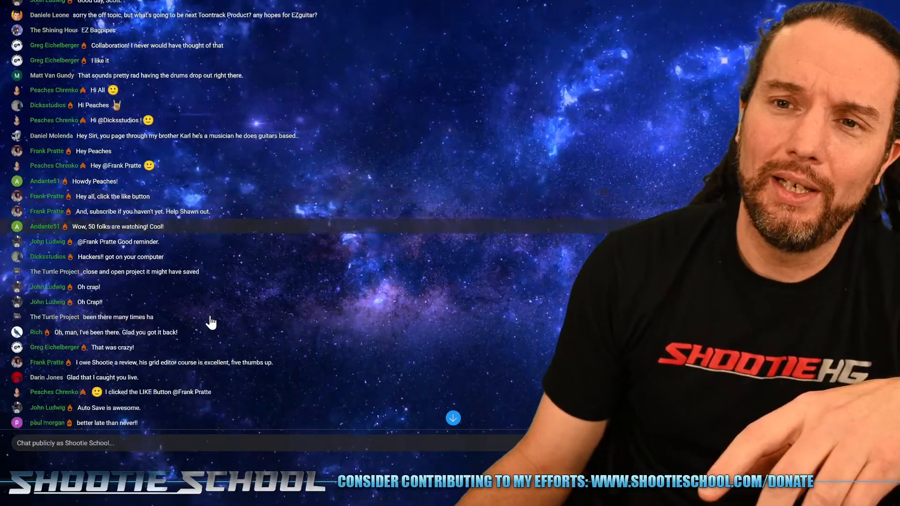
scroll(211, 322, "down", 6)
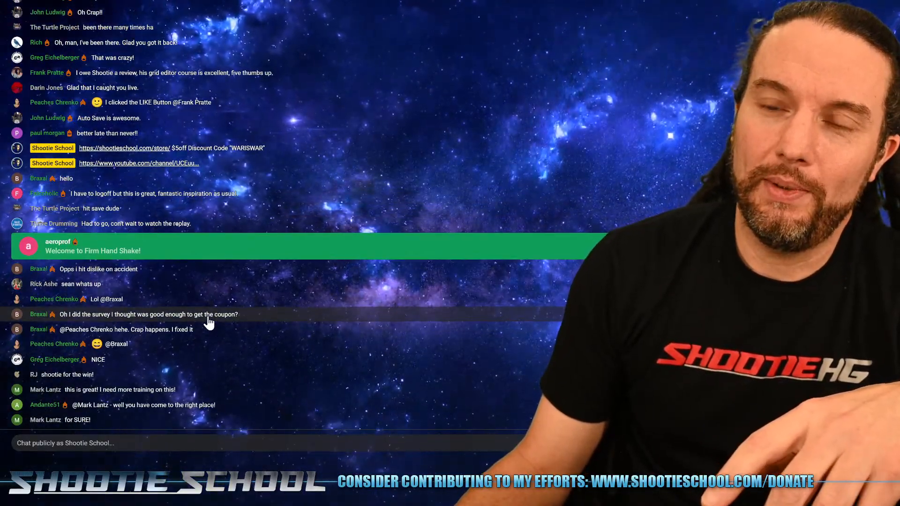